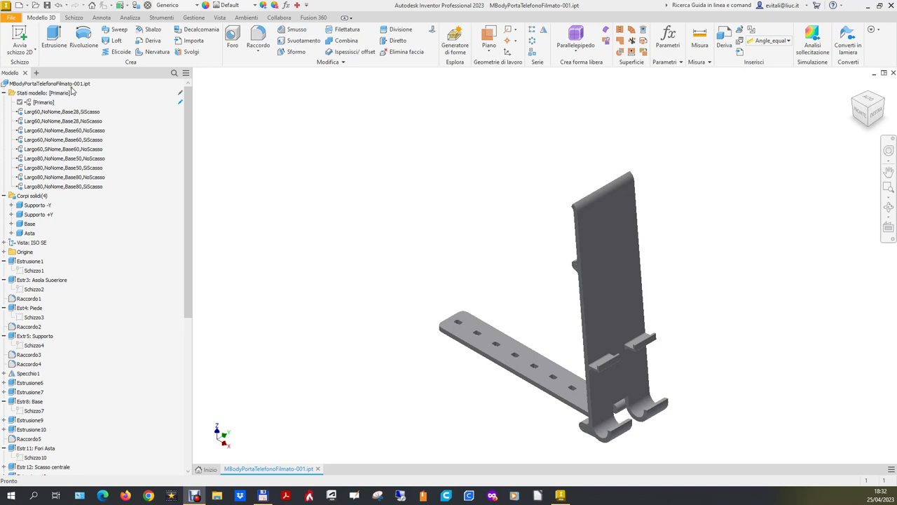
Preview the Larg60 Base28 and Largo60 Base60 model states, with and without the cut
left_click(73, 85)
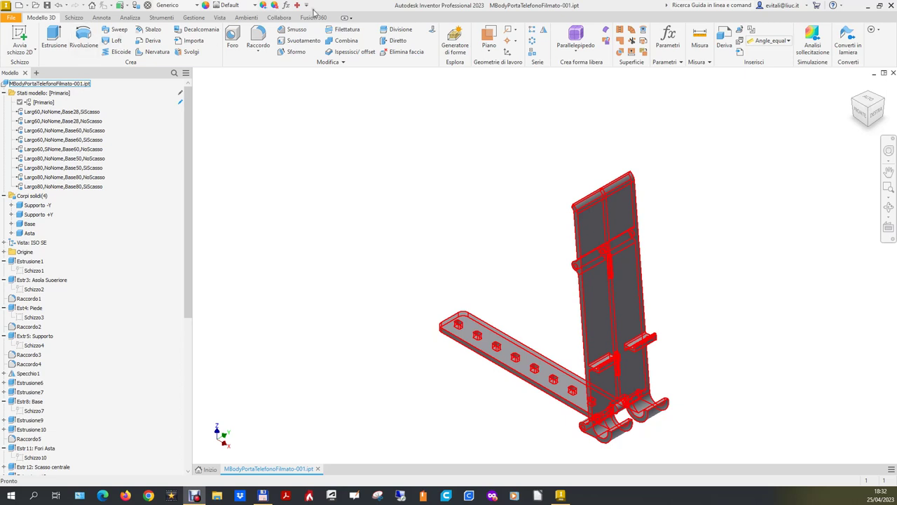
left_click(815, 79)
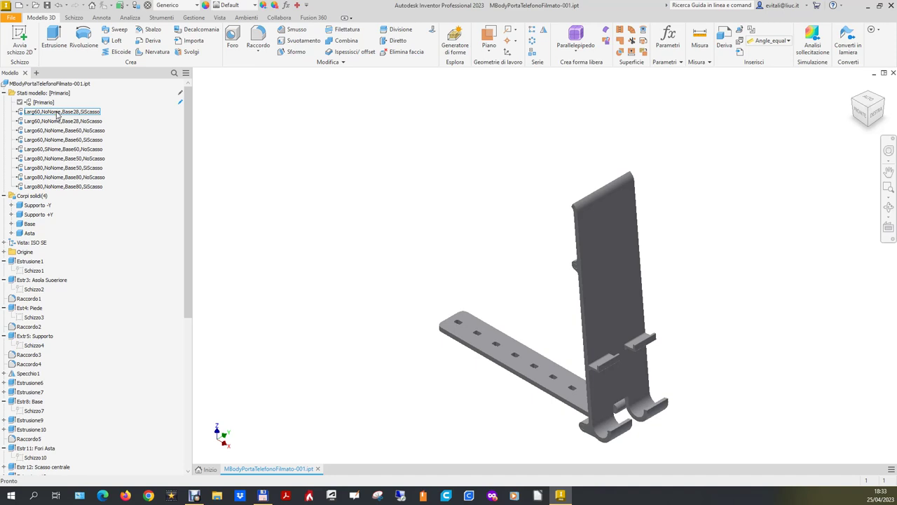
double_click(58, 113)
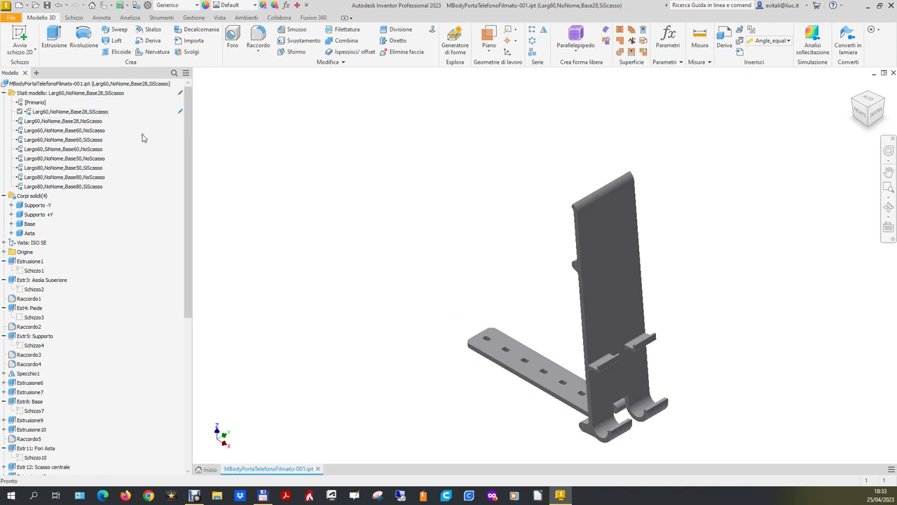
left_click(36, 102)
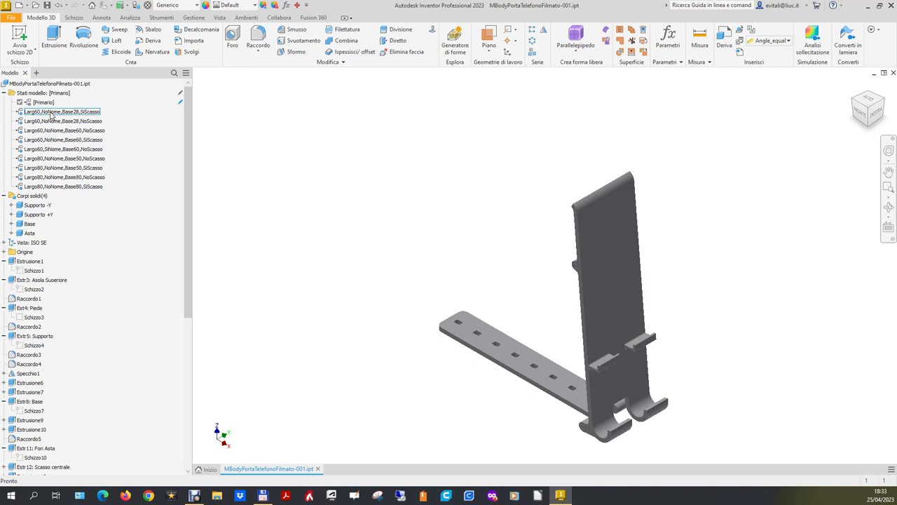
double_click(50, 114)
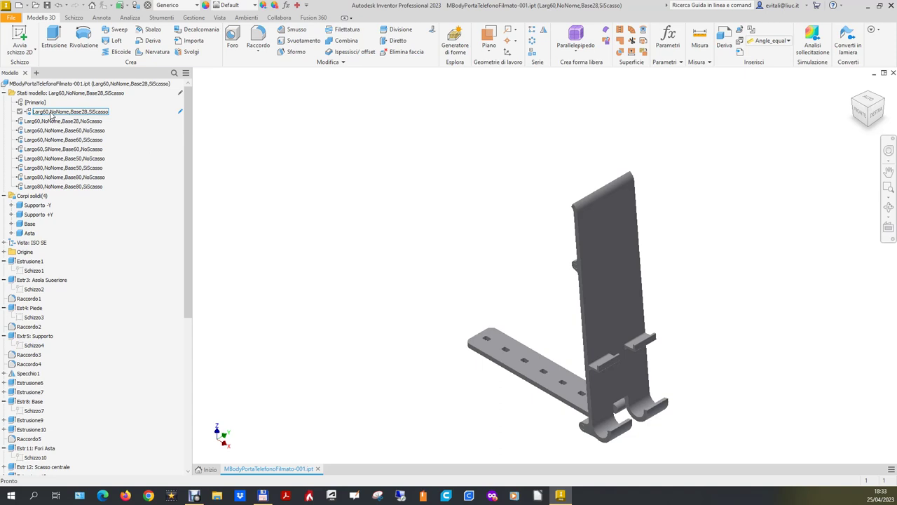
left_click(58, 122)
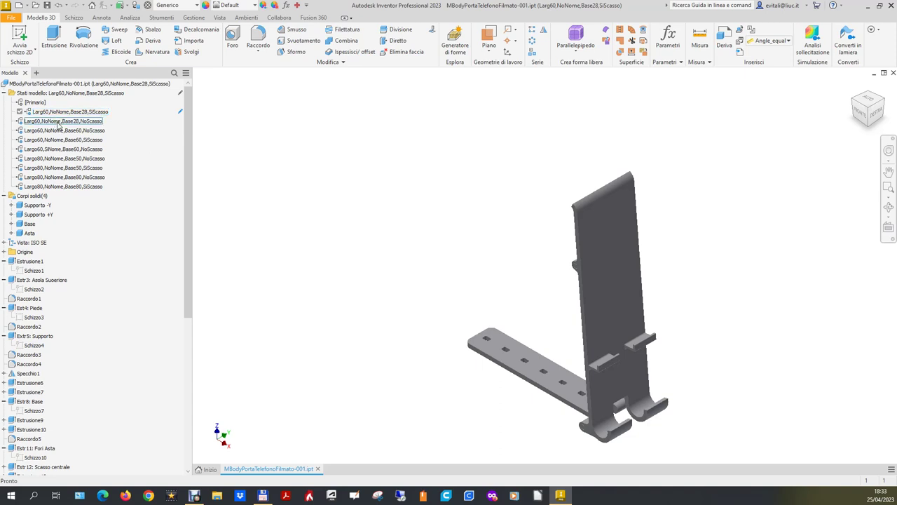
double_click(59, 122)
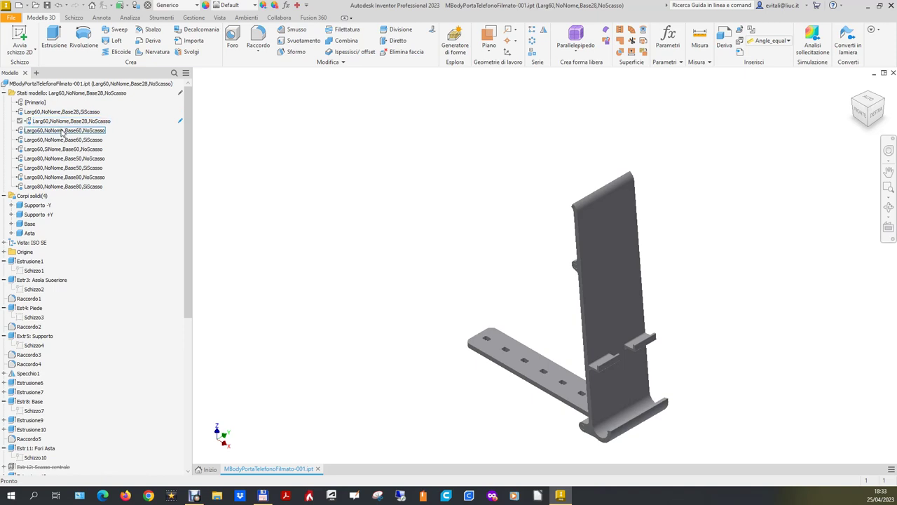
double_click(62, 131)
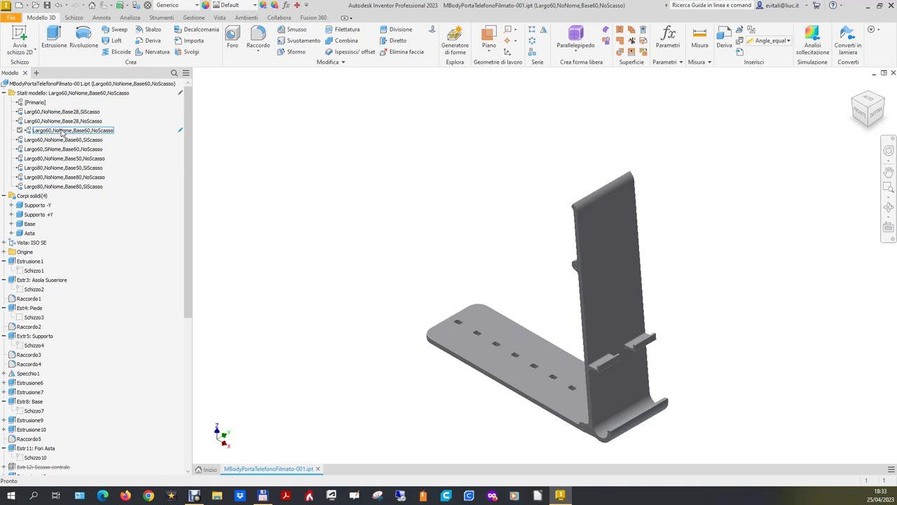
double_click(66, 141)
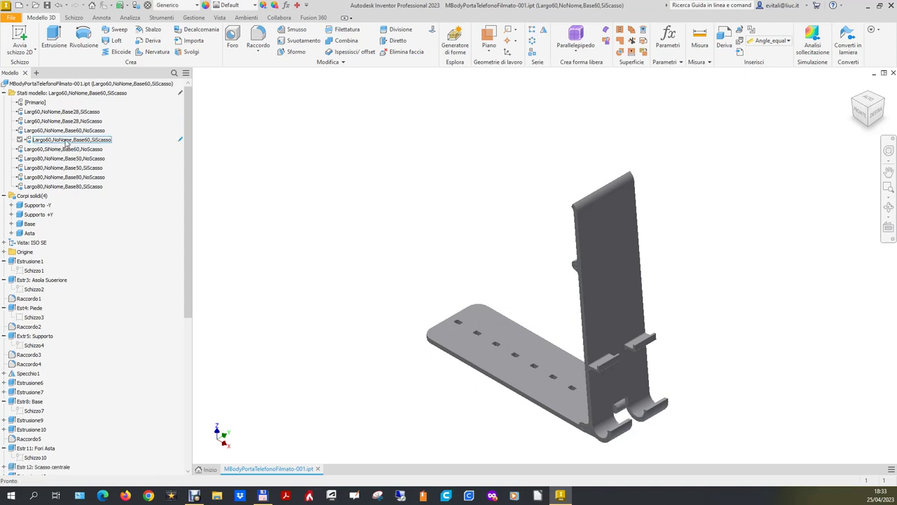
Step through Largo60,SiNome and the Largo80 states, ending on Largo80,NoNome,Base80,SiScasso
double_click(46, 149)
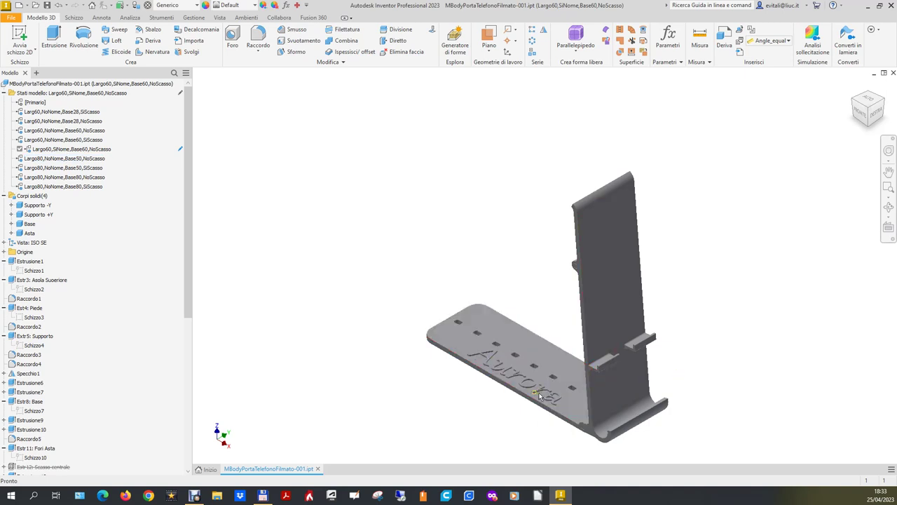
double_click(85, 162)
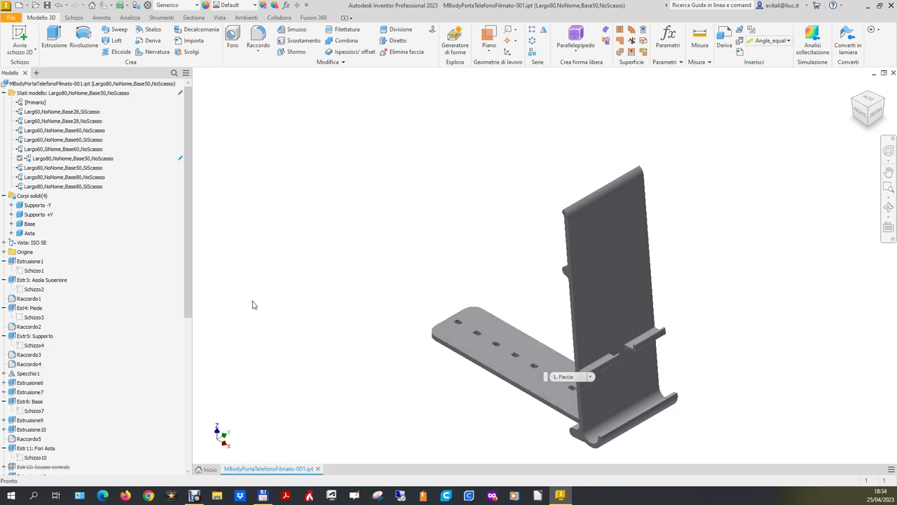
left_click(51, 161)
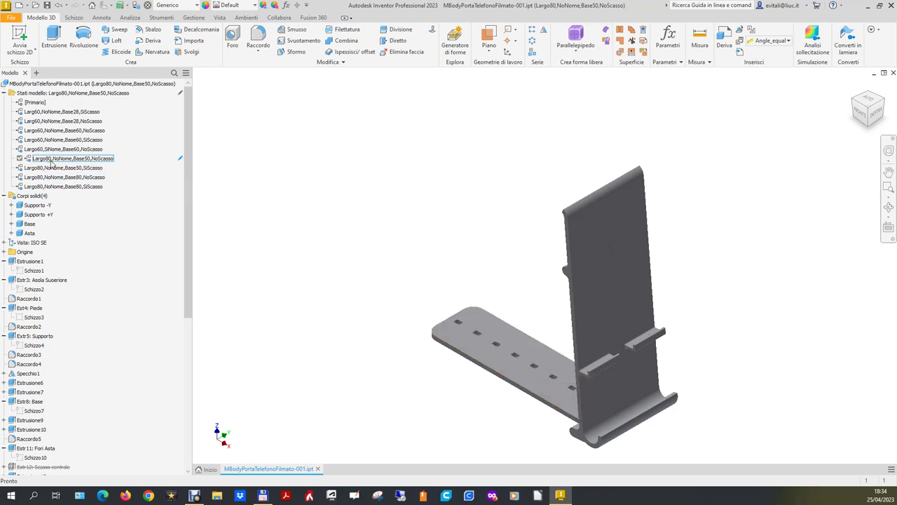
left_click(90, 161)
key("Escape")
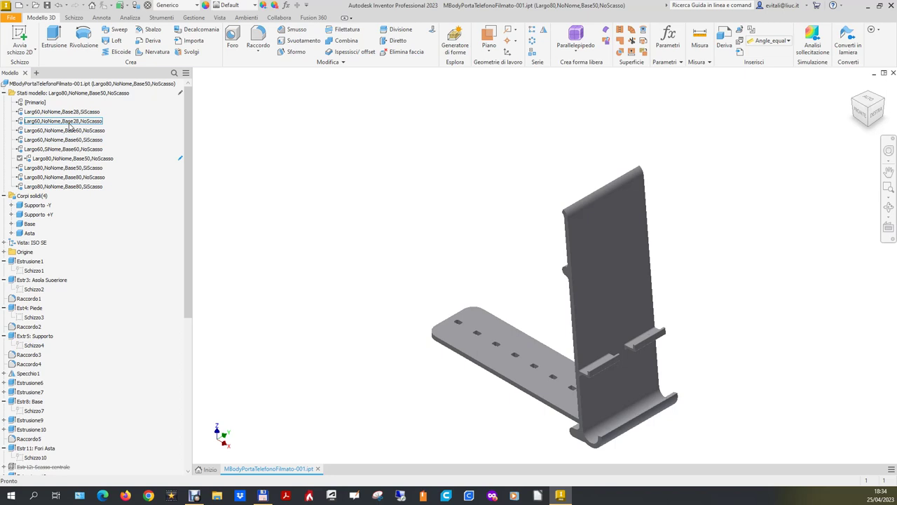
left_click(90, 169)
left_click(91, 170)
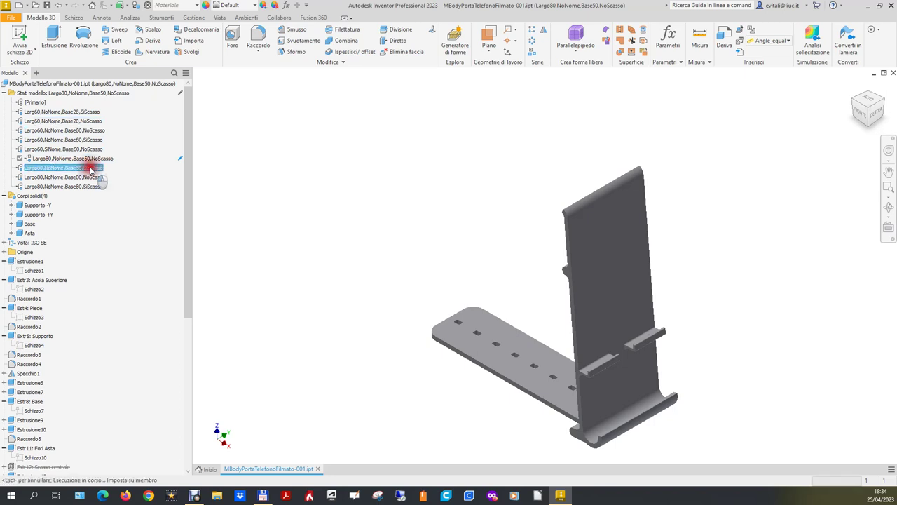
double_click(90, 179)
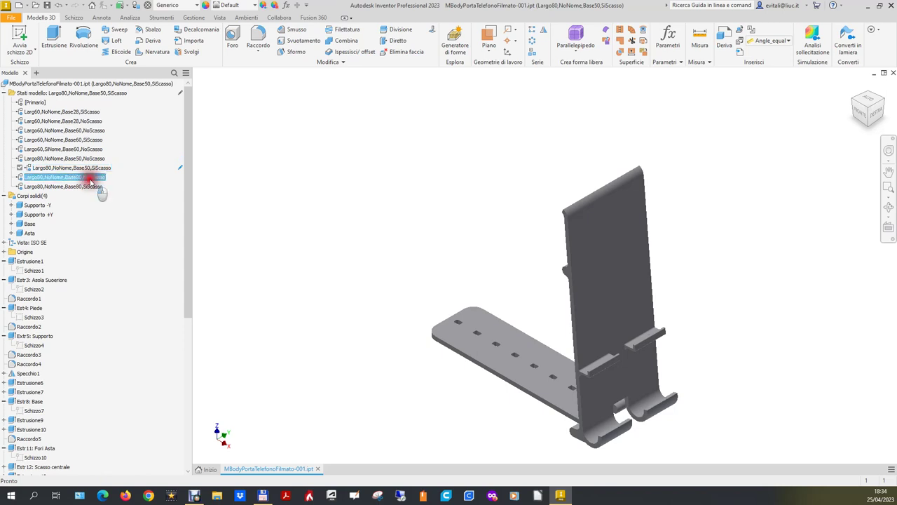
double_click(90, 186)
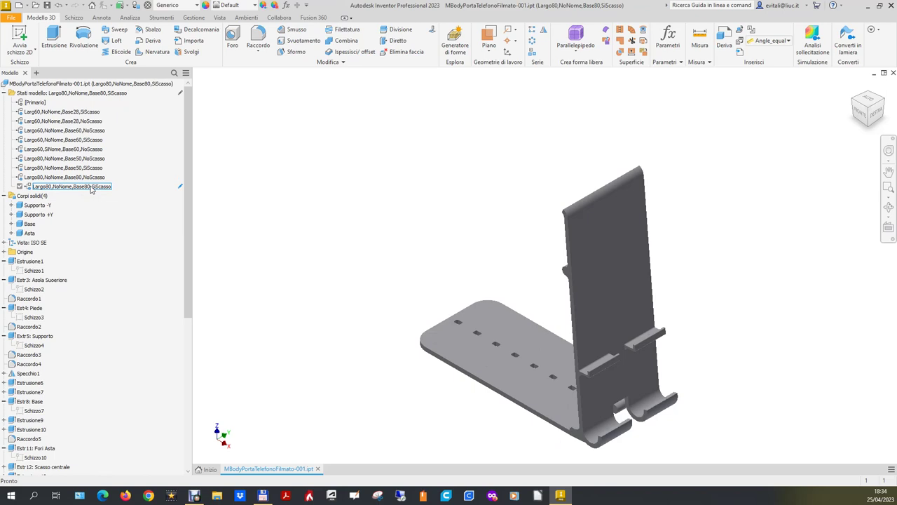
mouse_move(188, 105)
left_mouse_down()
mouse_move(214, 282)
mouse_move(190, 87)
left_mouse_up()
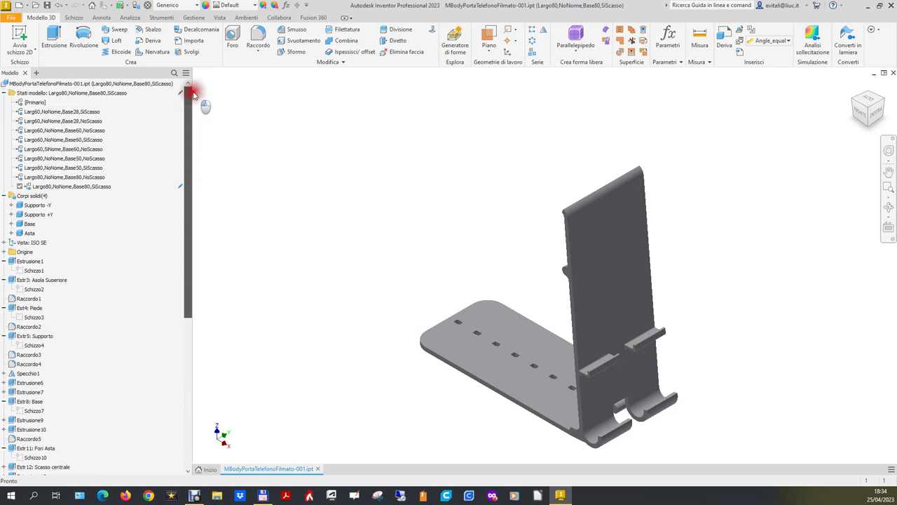
left_click(109, 94)
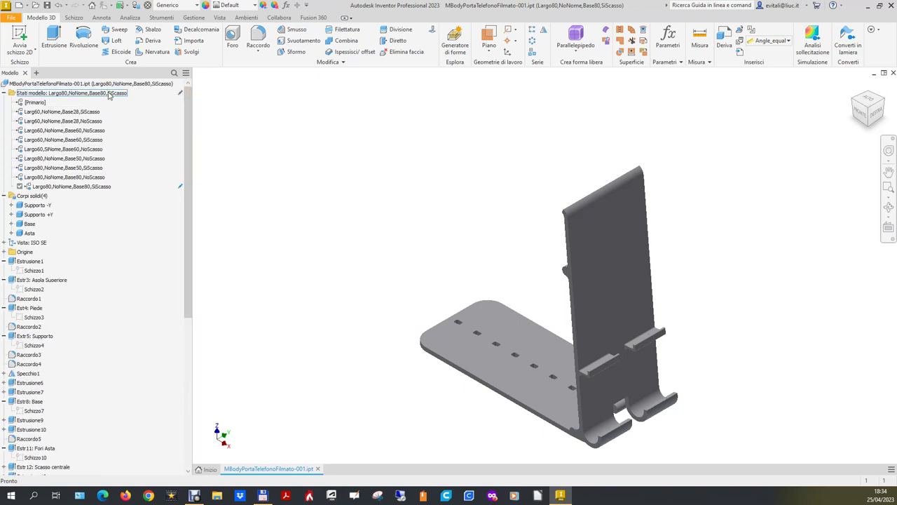
Collapse all derived tree levels, then reopen Stati modello and pick [Primario]
left_click(105, 84)
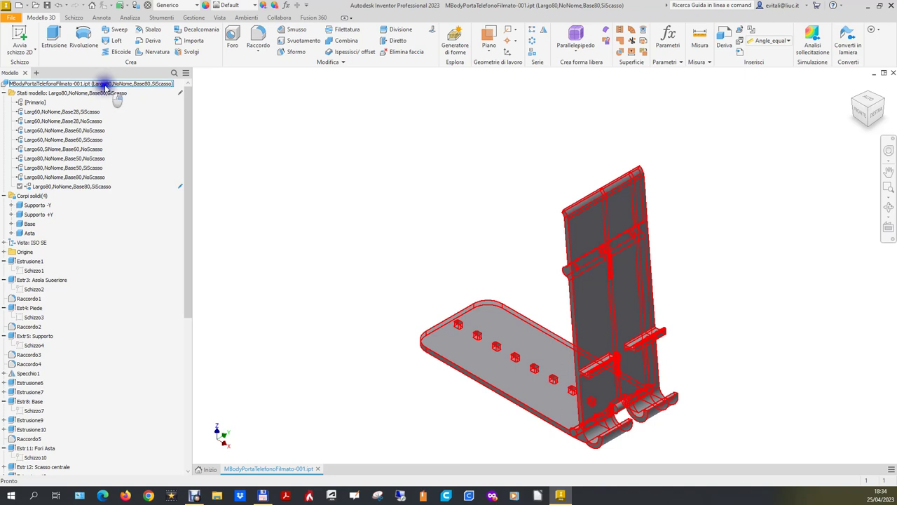
right_click(106, 86)
left_click(141, 188)
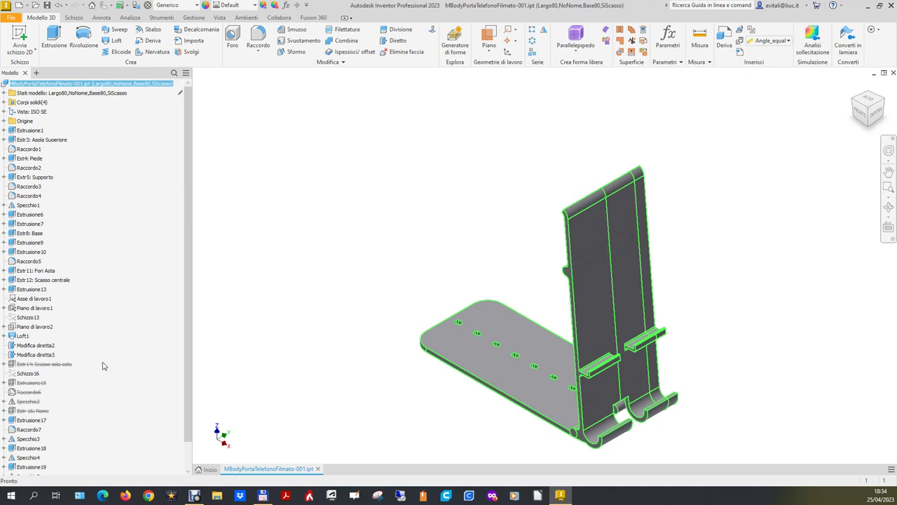
left_click(3, 93)
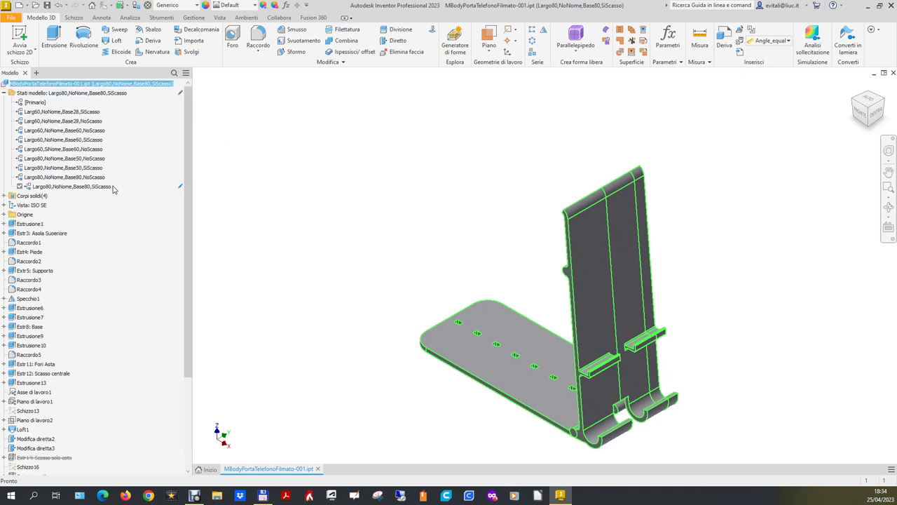
left_click_drag(191, 200, 202, 251)
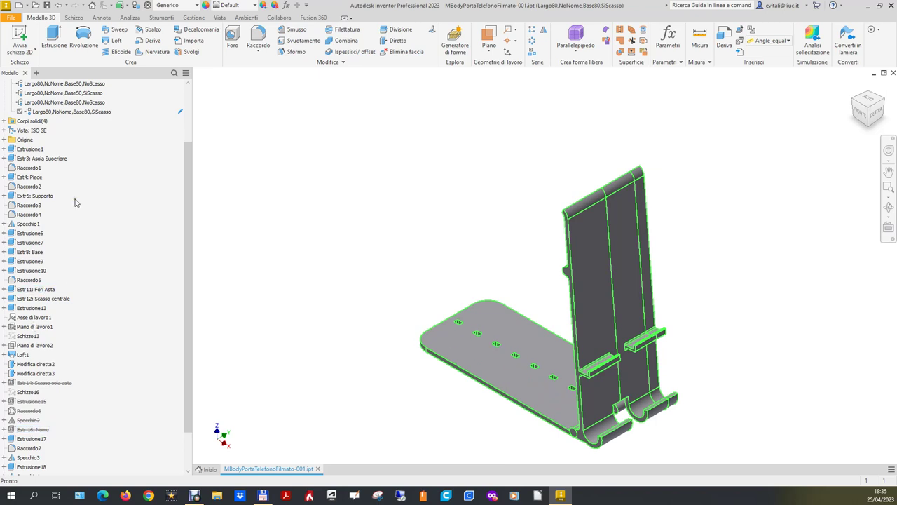
left_click(188, 107)
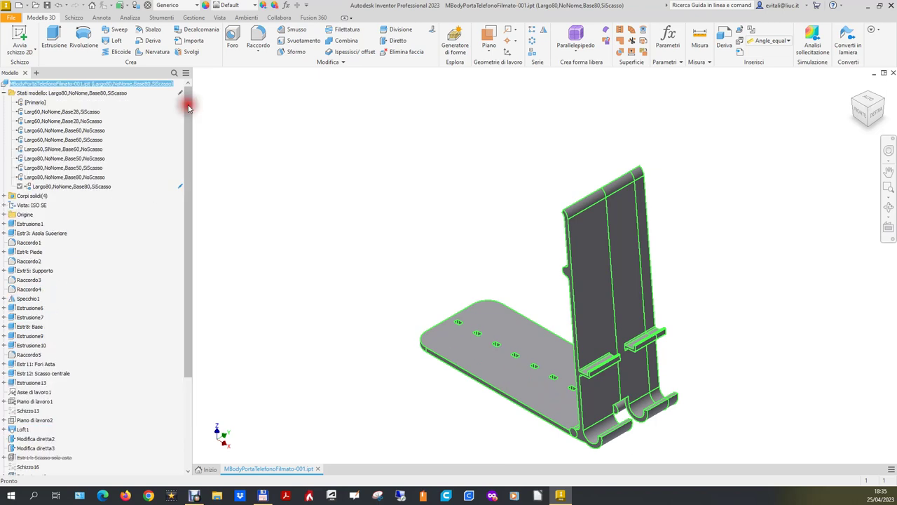
left_click(35, 103)
double_click(35, 103)
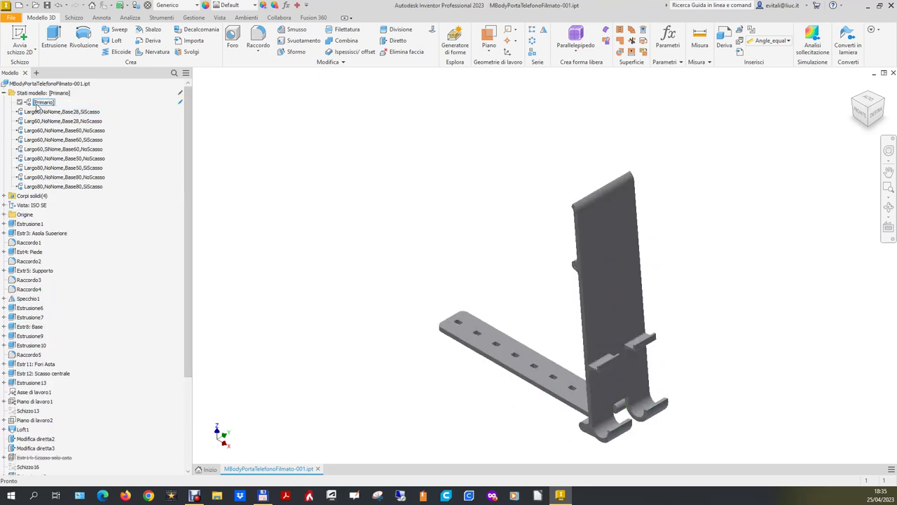
left_click_drag(189, 275, 197, 364)
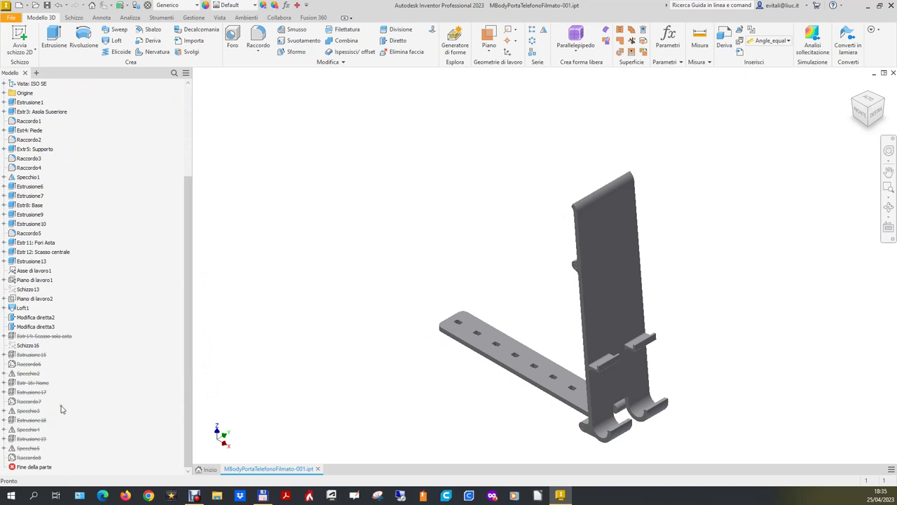
scroll(68, 224, "up", 5)
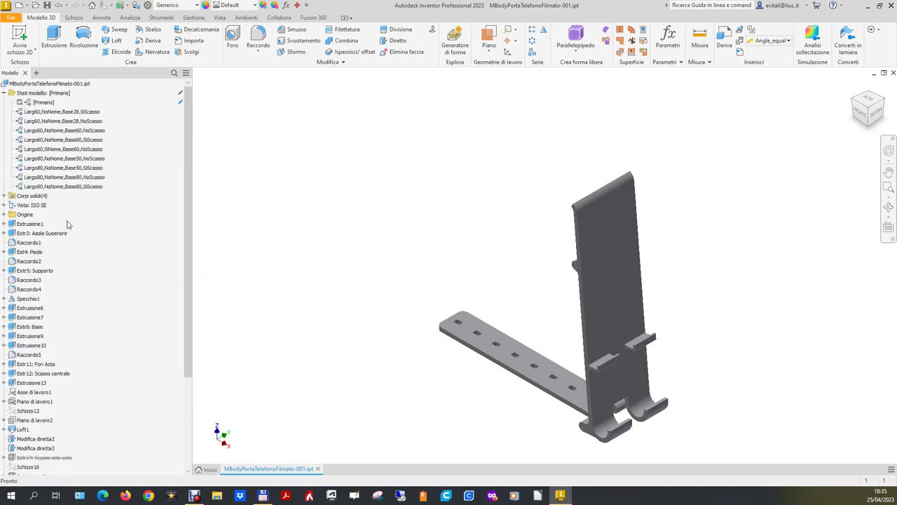
scroll(110, 264, "down", 3)
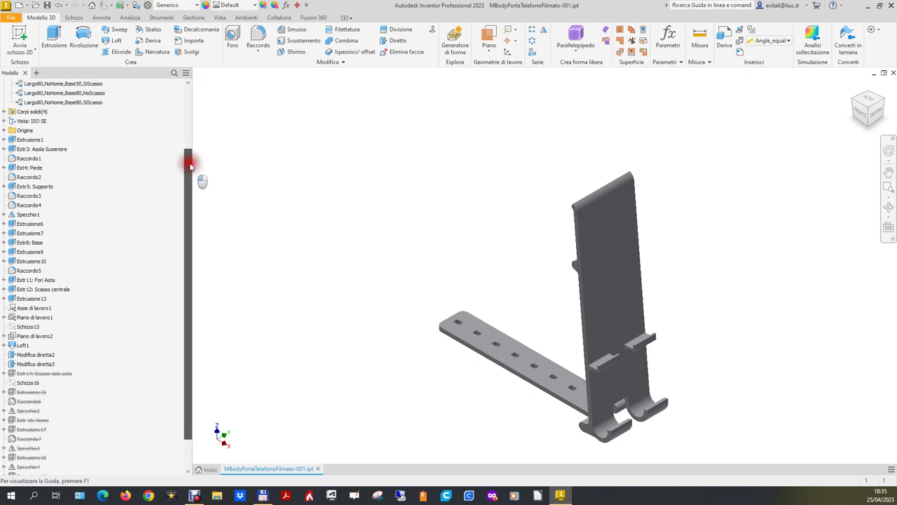
left_click_drag(189, 173, 190, 151)
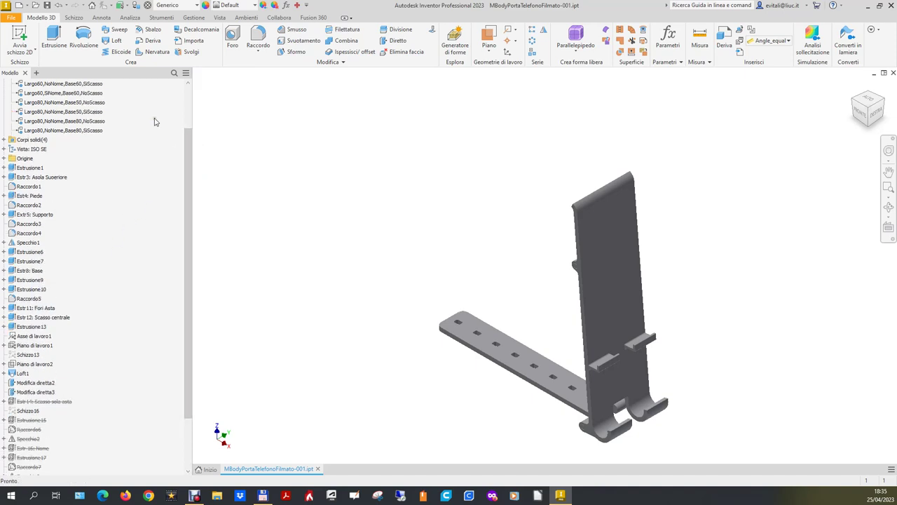
left_click_drag(190, 140, 190, 127)
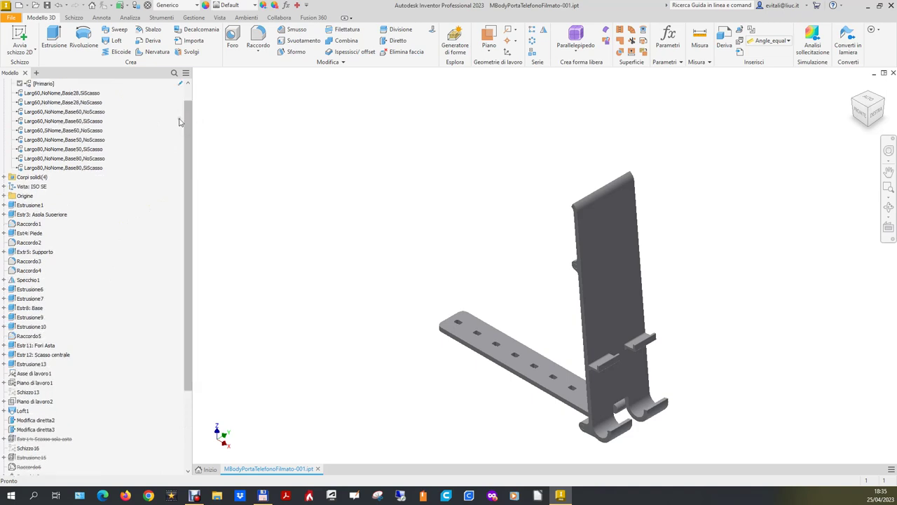
left_click(51, 96)
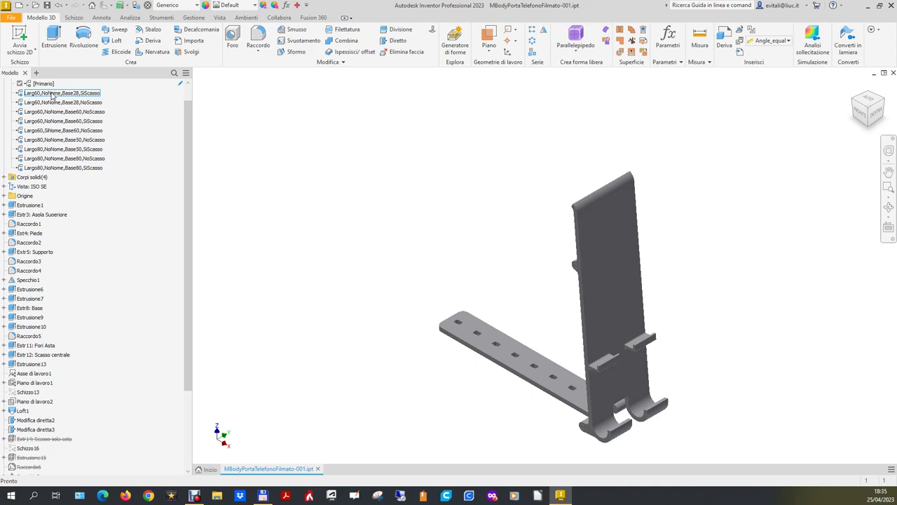
double_click(51, 95)
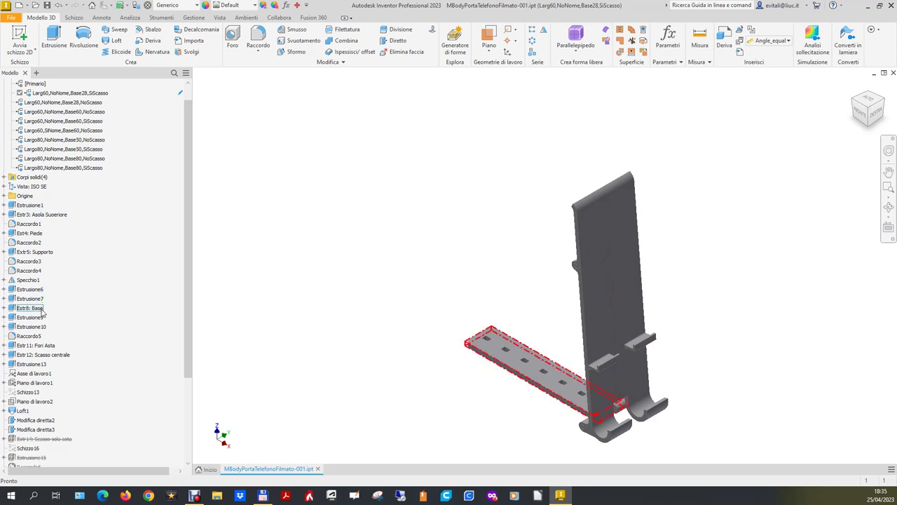
Open and close the Base extrusion's Schizzo7, then select the [Primario] model state
left_click(4, 309)
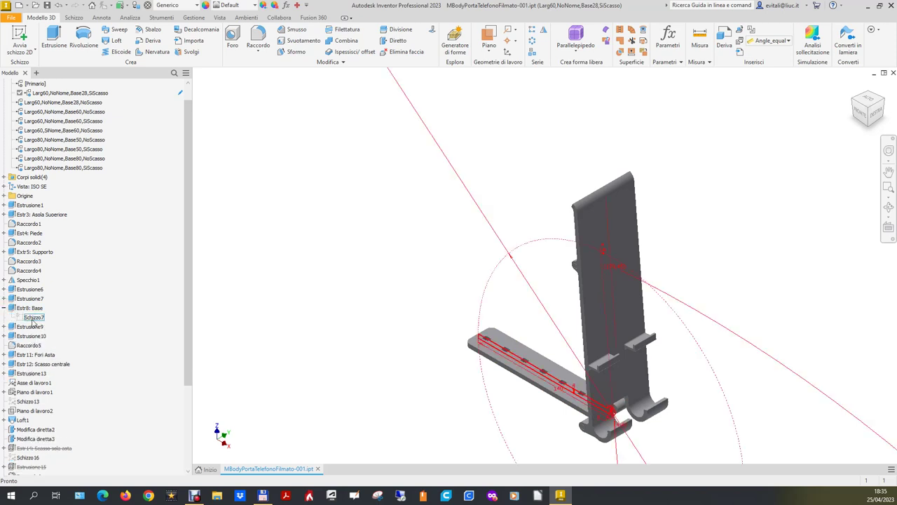
left_click(35, 318)
double_click(500, 406)
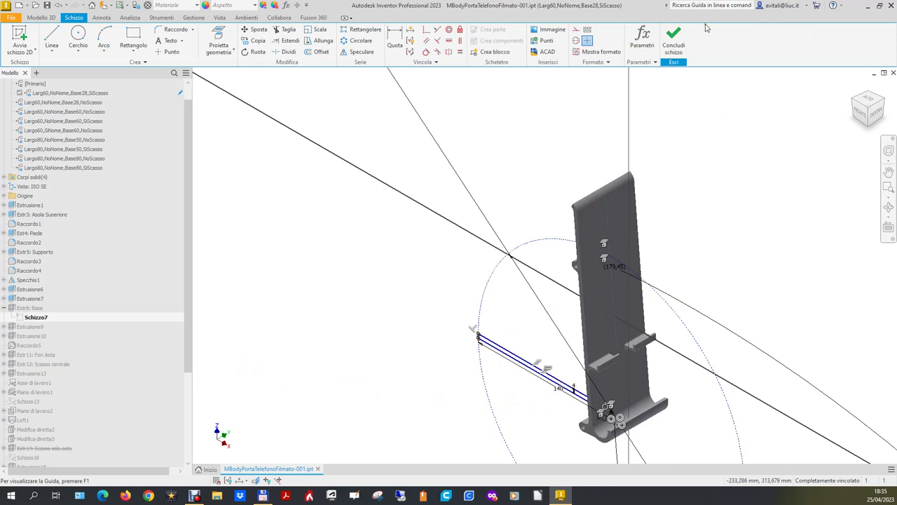
left_click(674, 39)
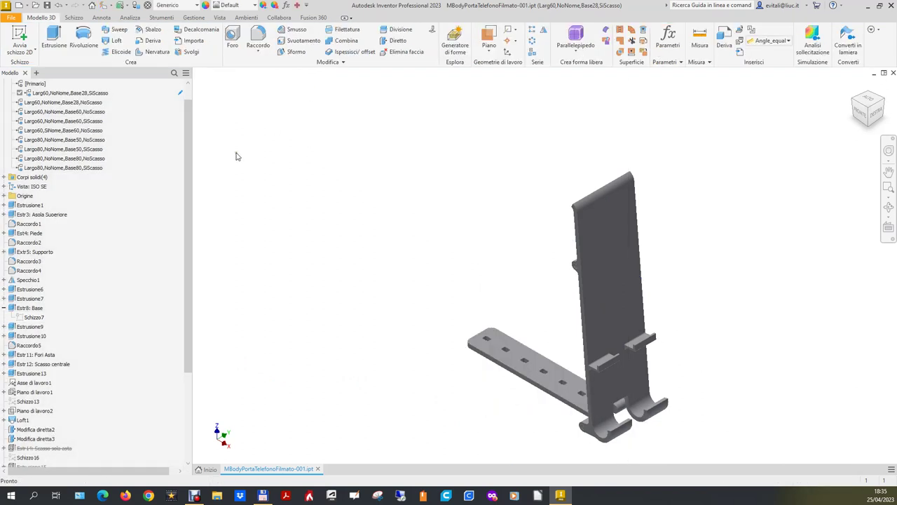
scroll(94, 166, "up", 1)
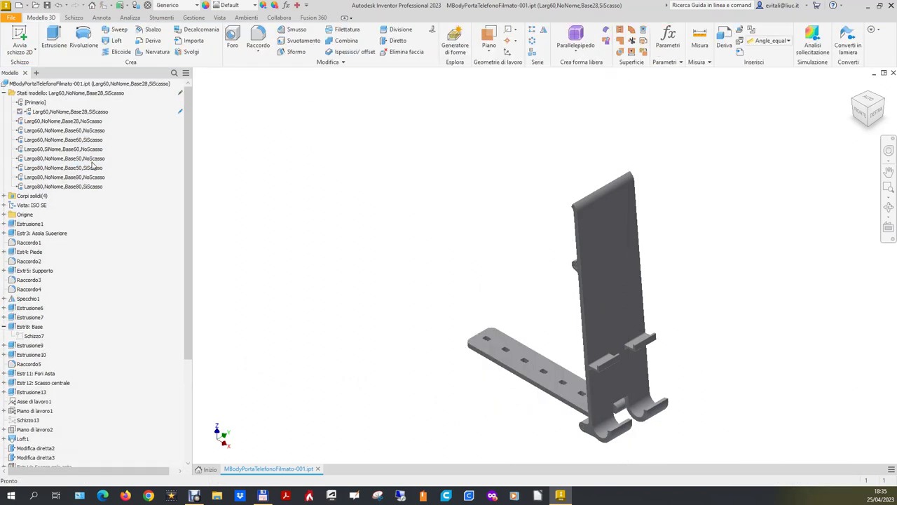
left_click(59, 104)
left_click(40, 103)
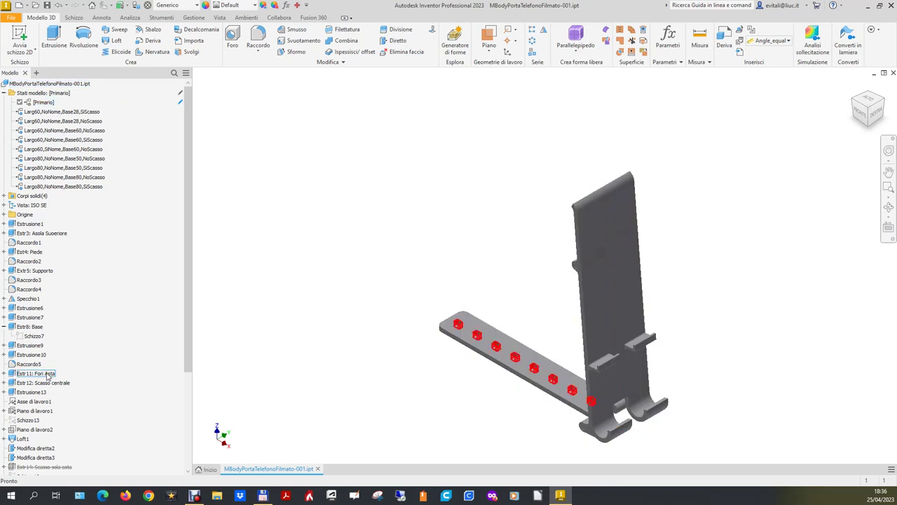
double_click(41, 336)
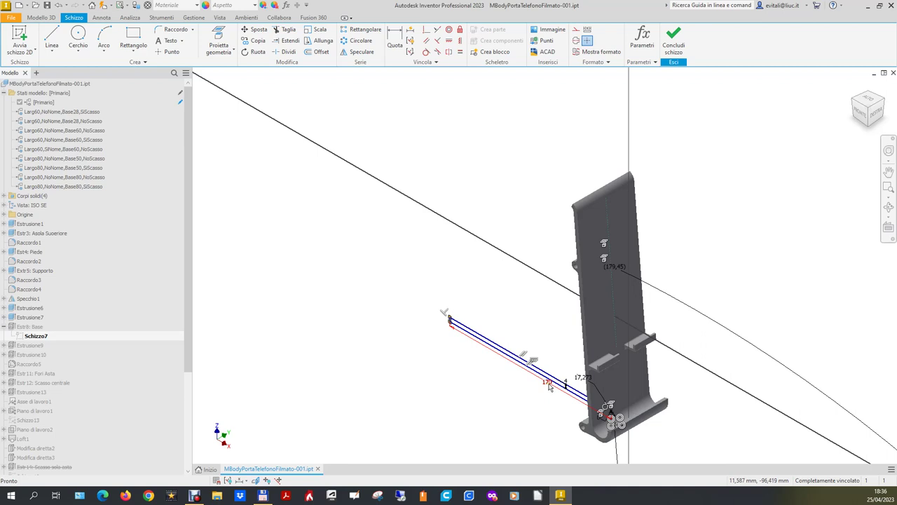
left_click(672, 46)
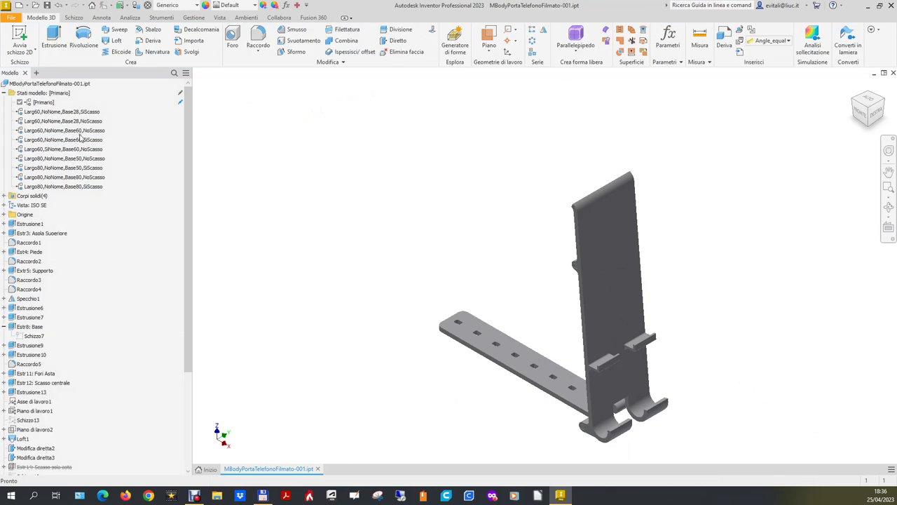
double_click(49, 113)
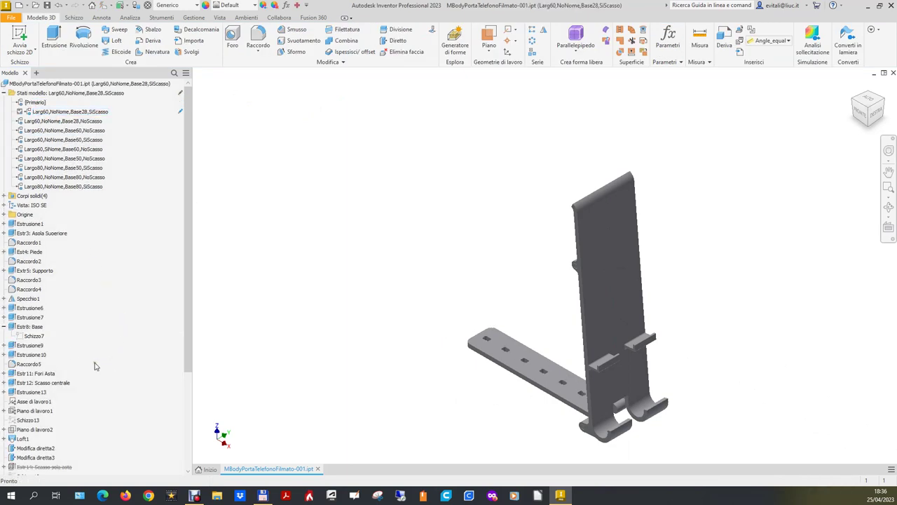
double_click(36, 337)
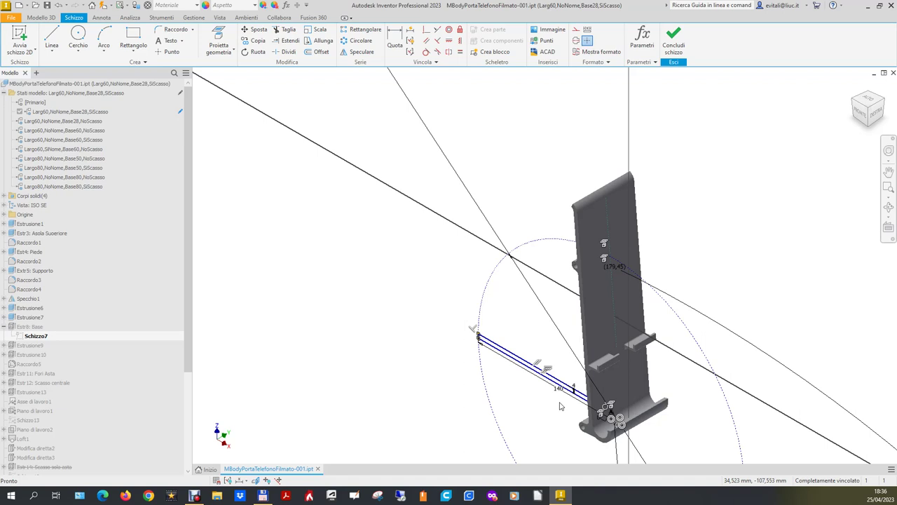
left_click(675, 44)
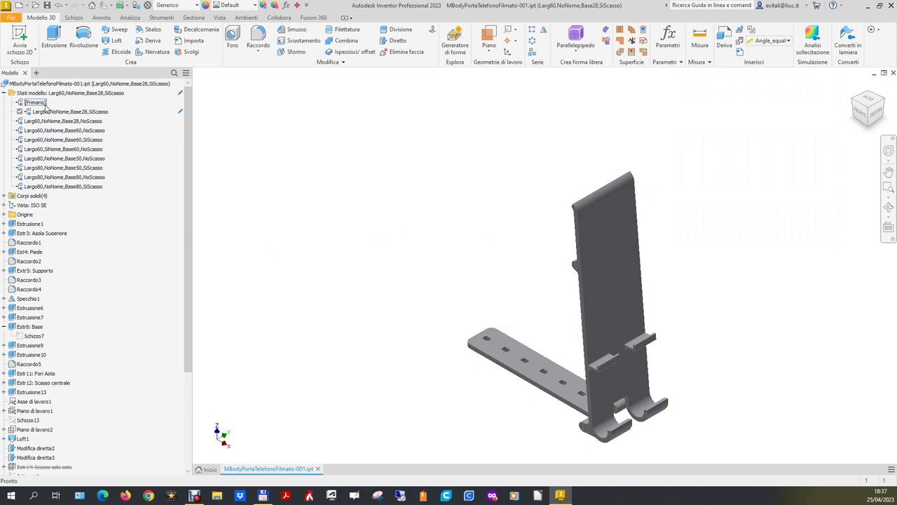
Toggle [Primario] and Larg60,NoNome,Base28,SiScasso, turning the holder with the ViewCube
double_click(37, 102)
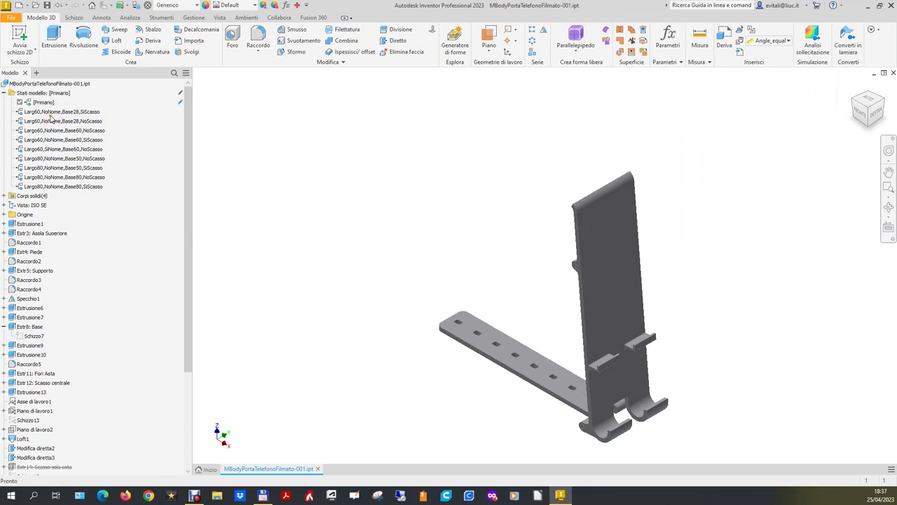
double_click(52, 112)
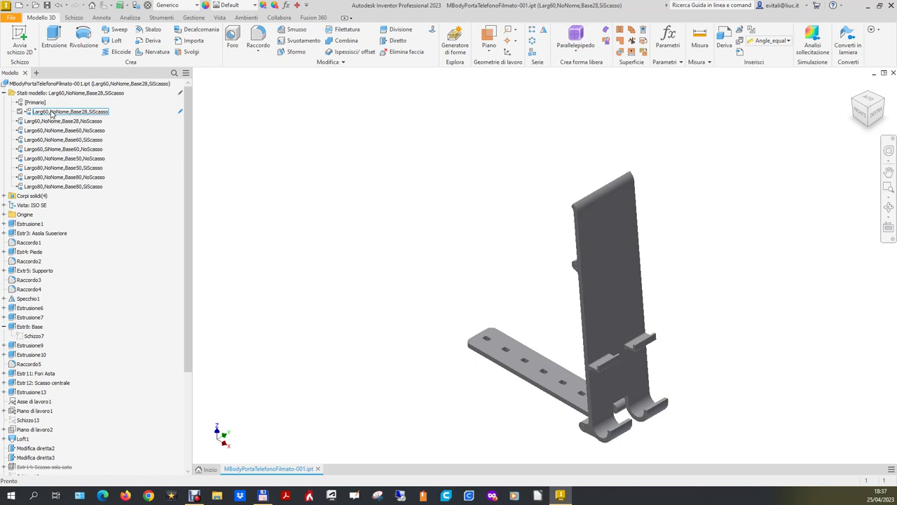
left_click(852, 103)
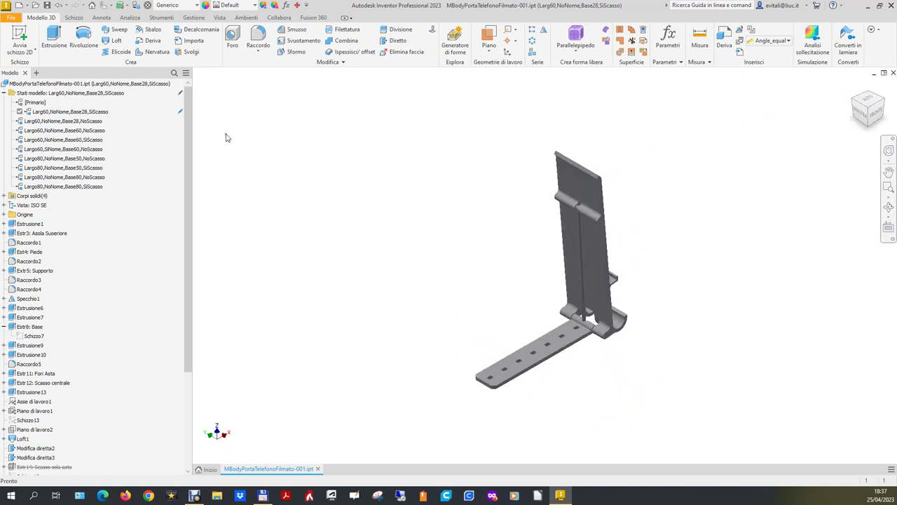
double_click(40, 104)
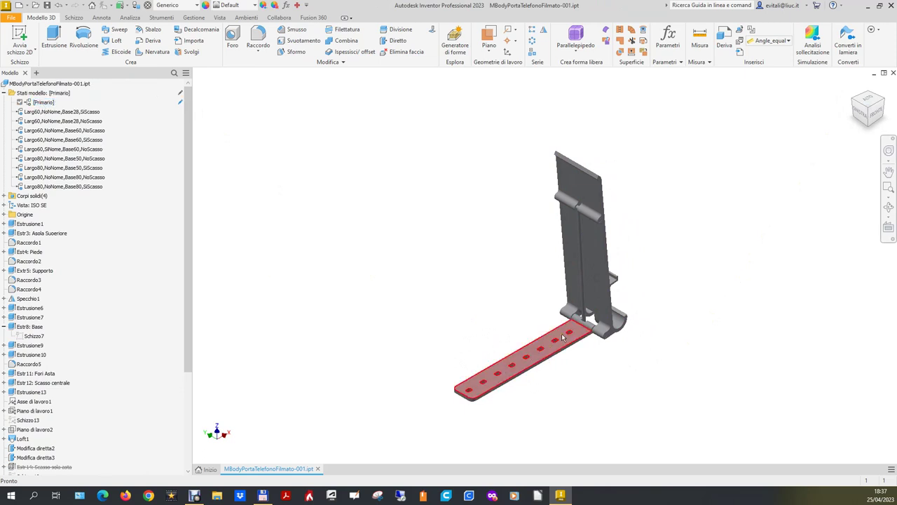
double_click(49, 112)
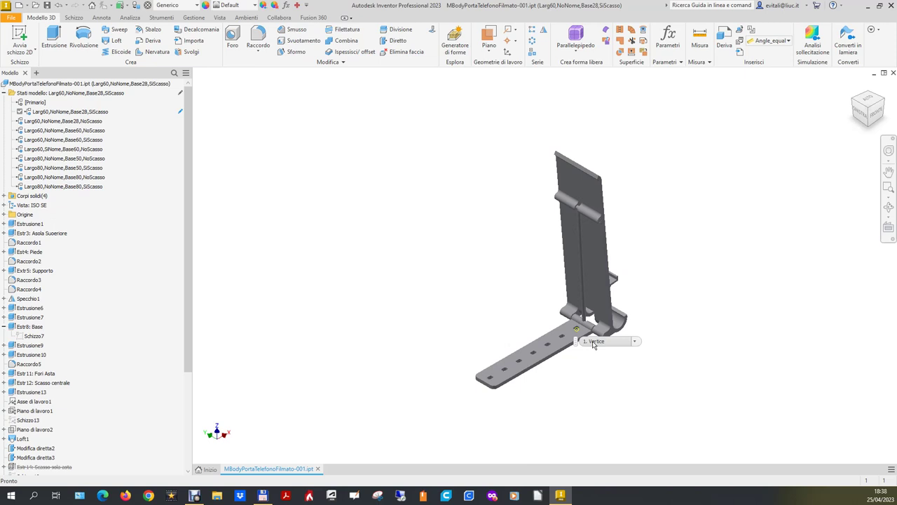
mouse_move(180, 92)
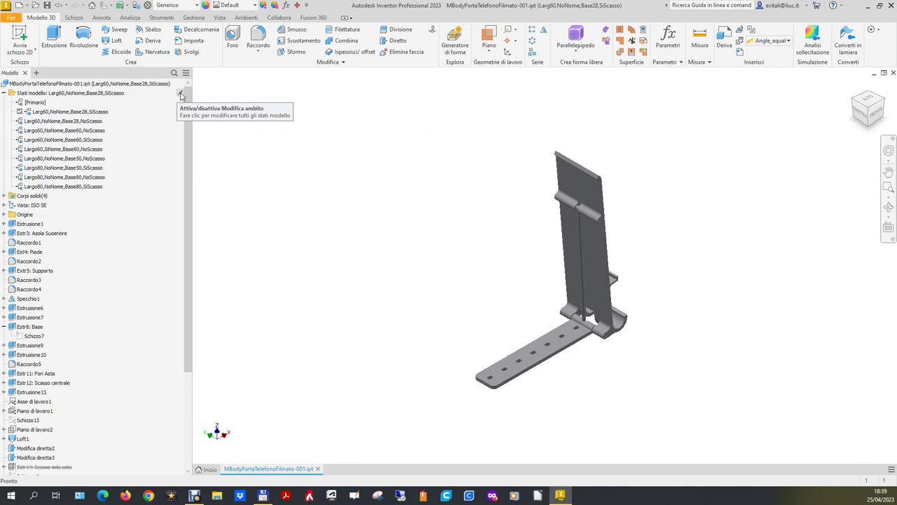
Switch the model-state edit scope to all states and back to active-only
left_click(100, 95)
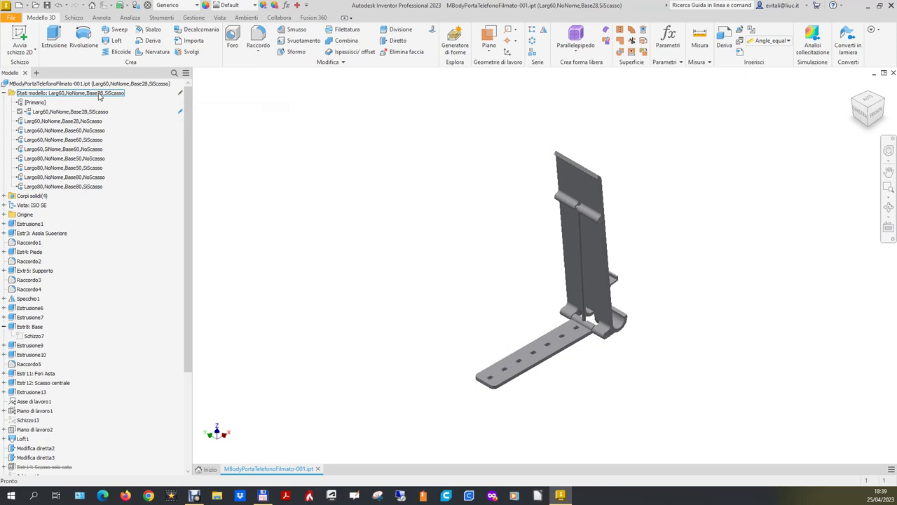
left_click(179, 95)
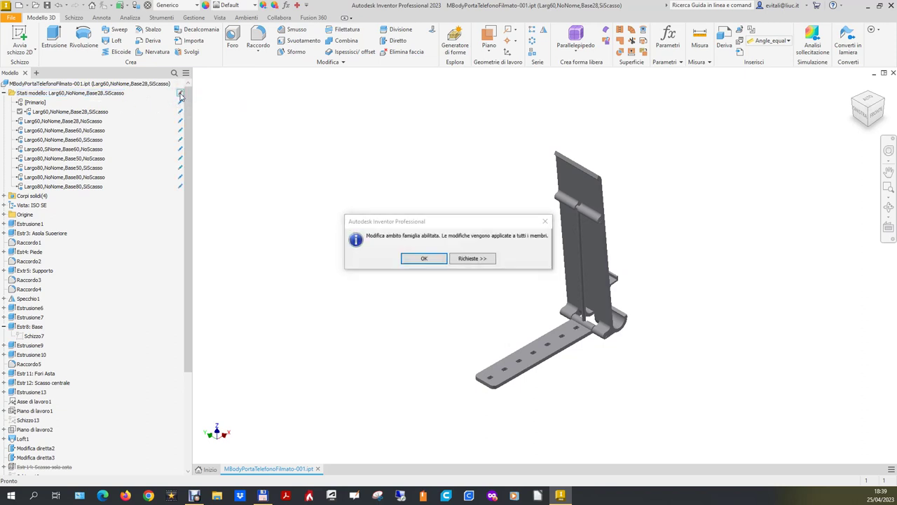
left_click(424, 257)
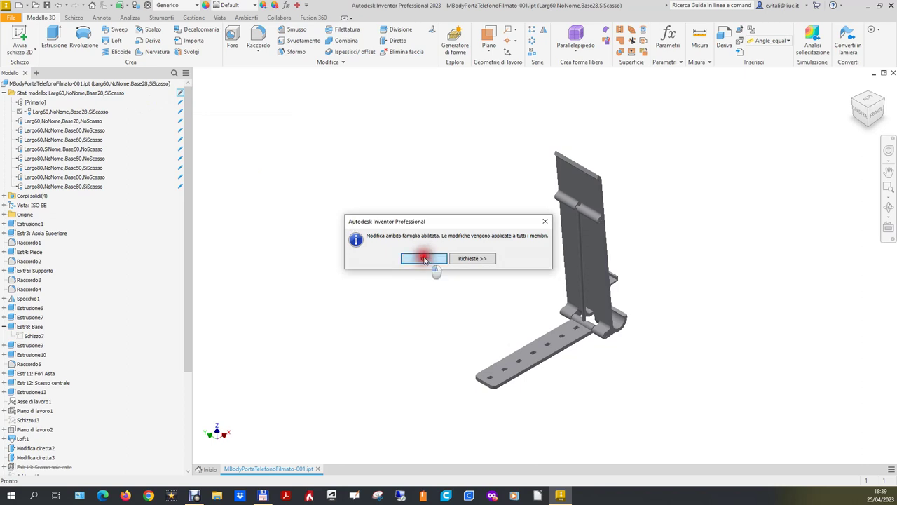
left_click(182, 101)
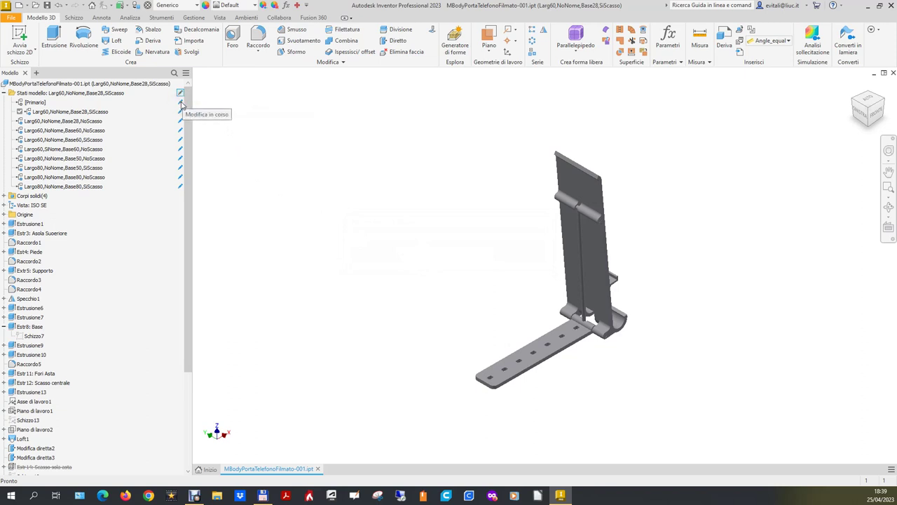
left_click(180, 93)
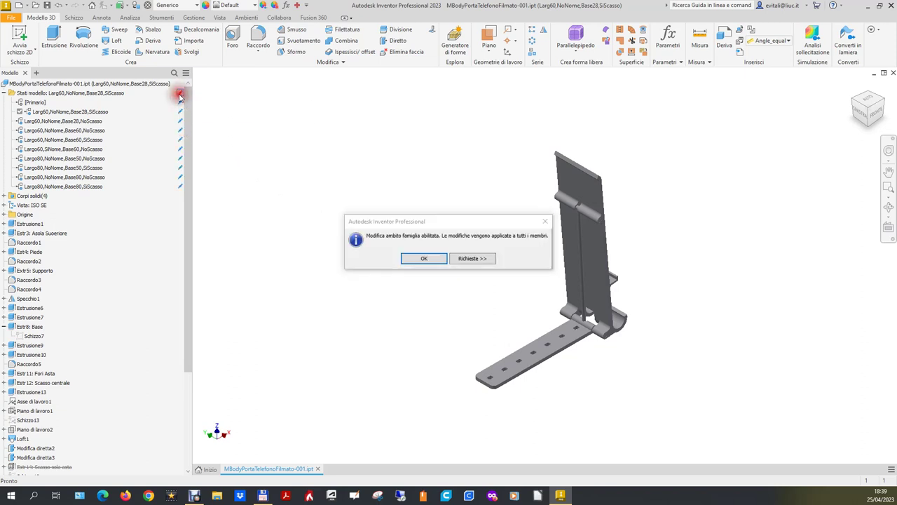
left_click(403, 260)
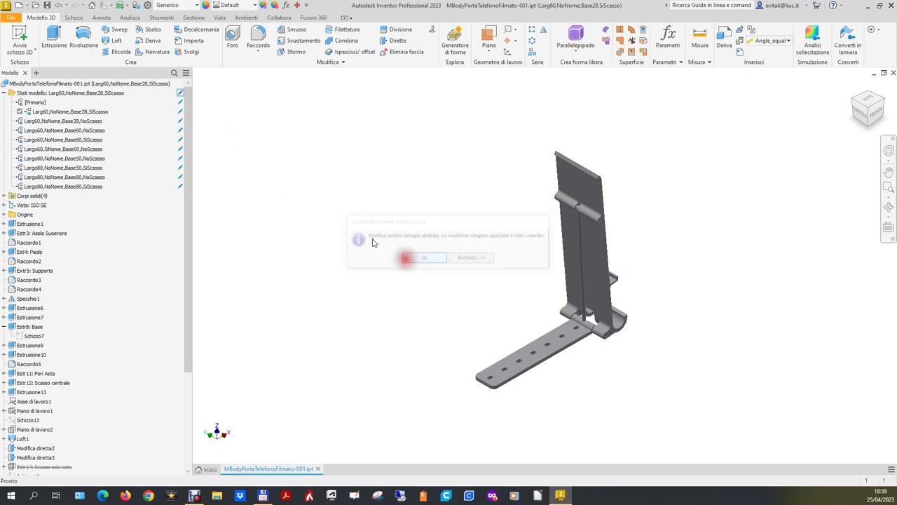
left_click(181, 93)
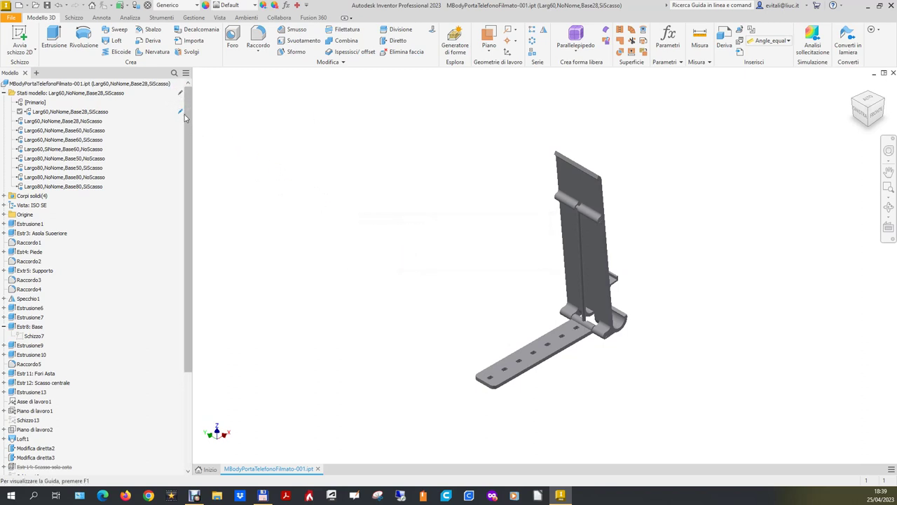
Activate Largo80,NoNome,Base50,NoScasso with edits limited to that state only
left_click(105, 159)
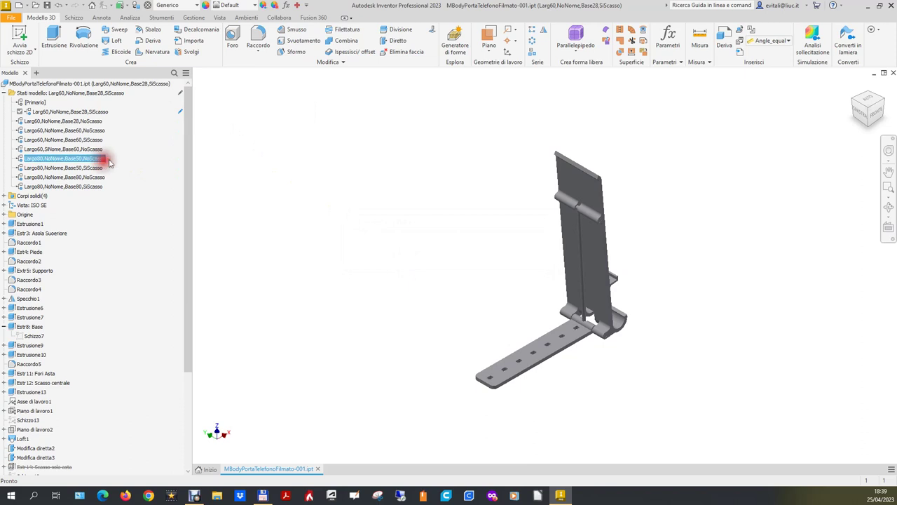
left_click(106, 161)
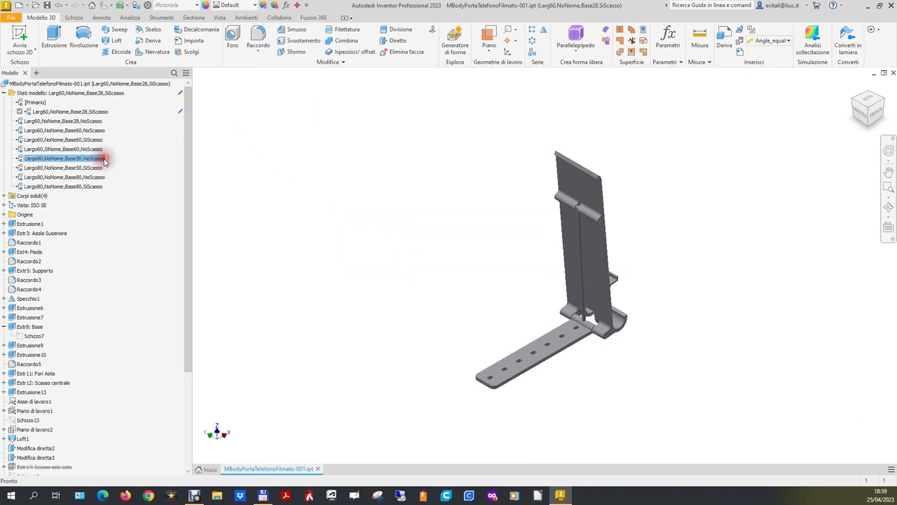
left_click(105, 161)
left_click(105, 160)
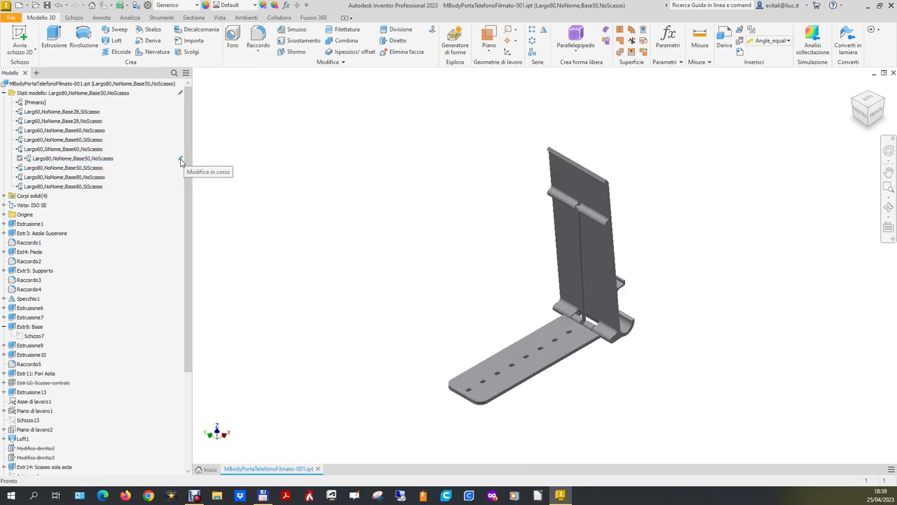
left_click(97, 159)
left_click(180, 93)
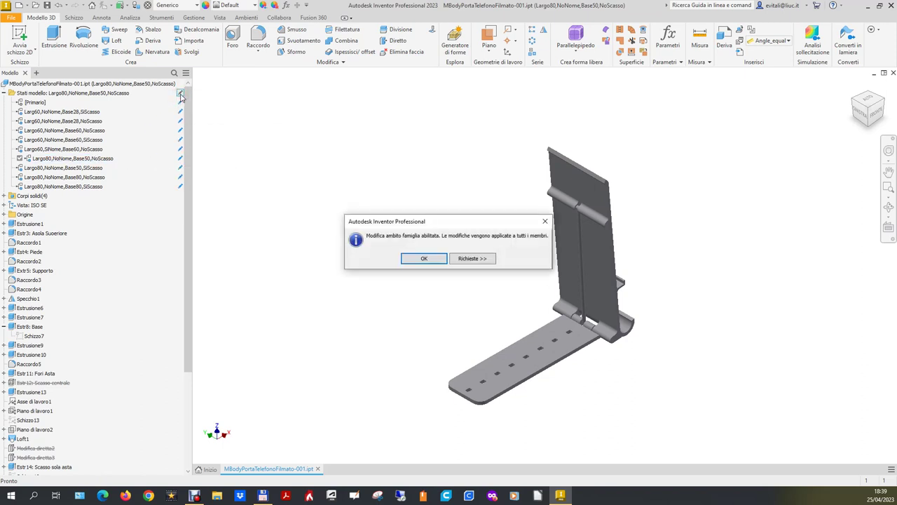
left_click(427, 258)
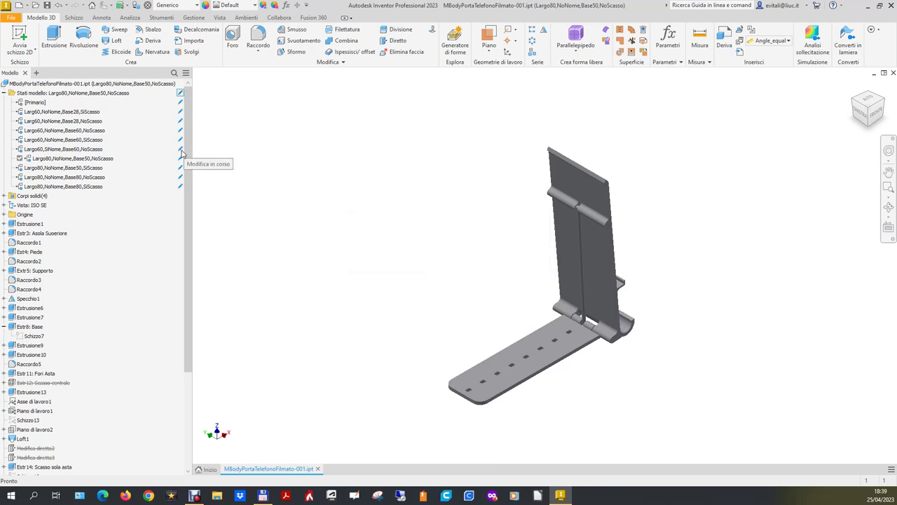
left_click(181, 94)
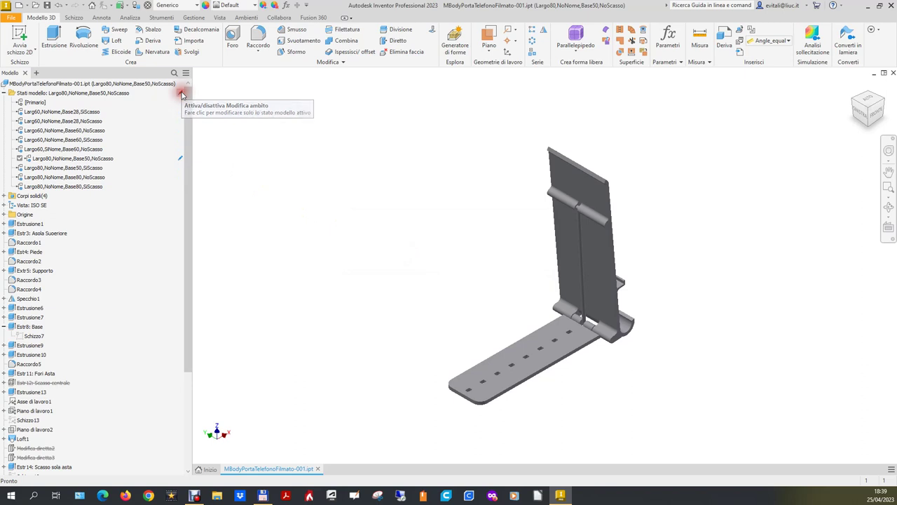
left_click(39, 94)
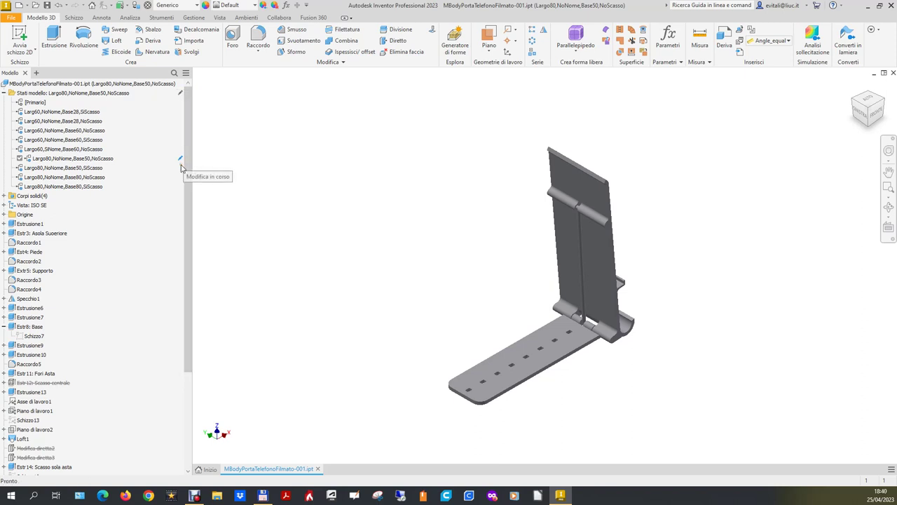
left_click(98, 188)
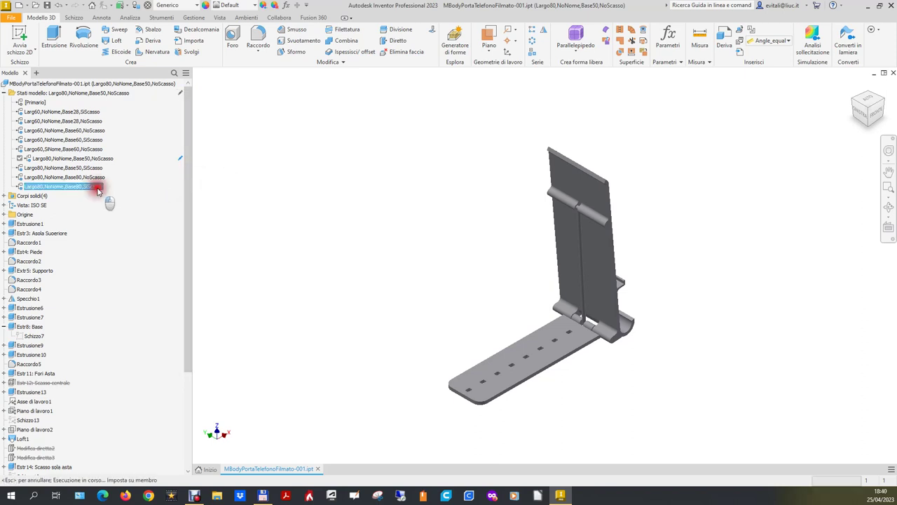
Double-click Largo80,NoNome,Base80,SiScasso in Stati modello to activate it
double_click(99, 188)
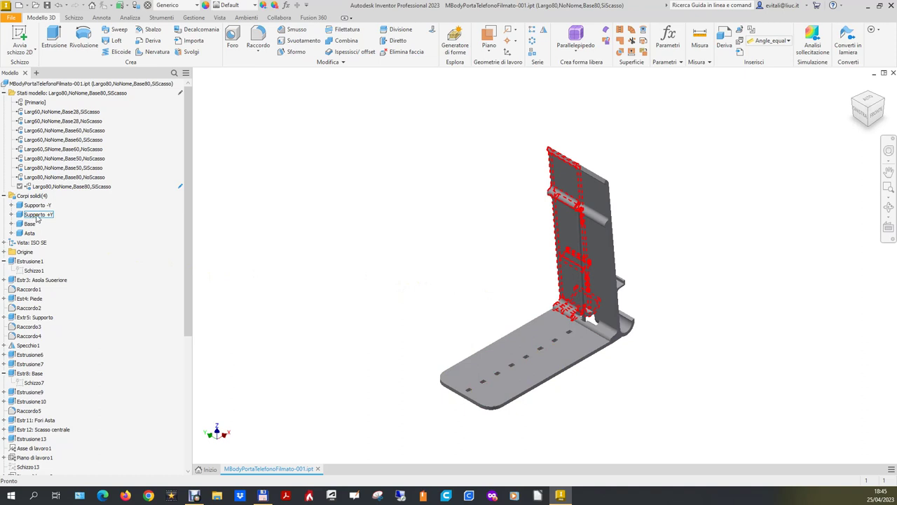
mouse_move(869, 107)
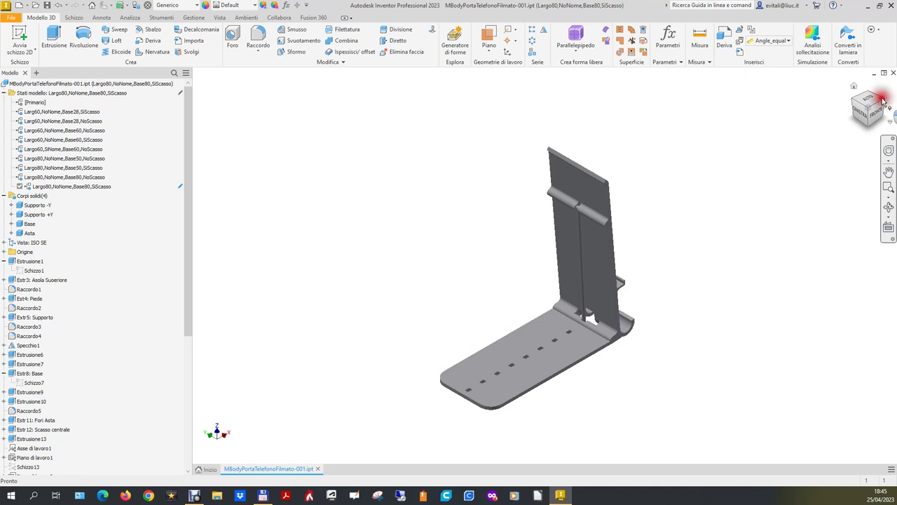
left_click(870, 112)
left_click(871, 109)
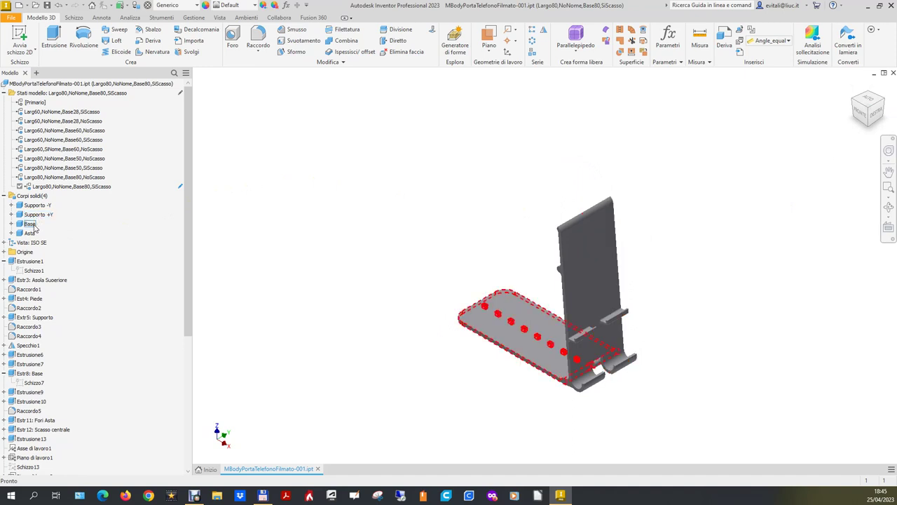
left_click(854, 98)
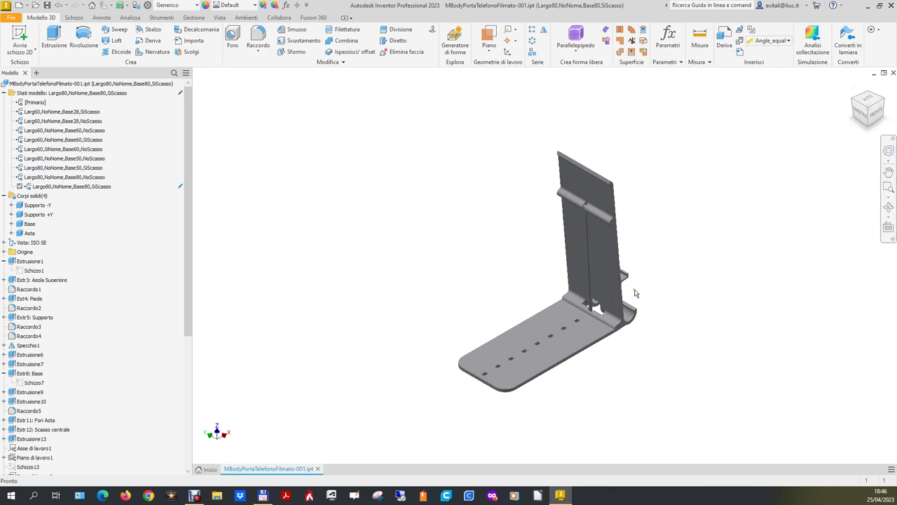
left_click(210, 470)
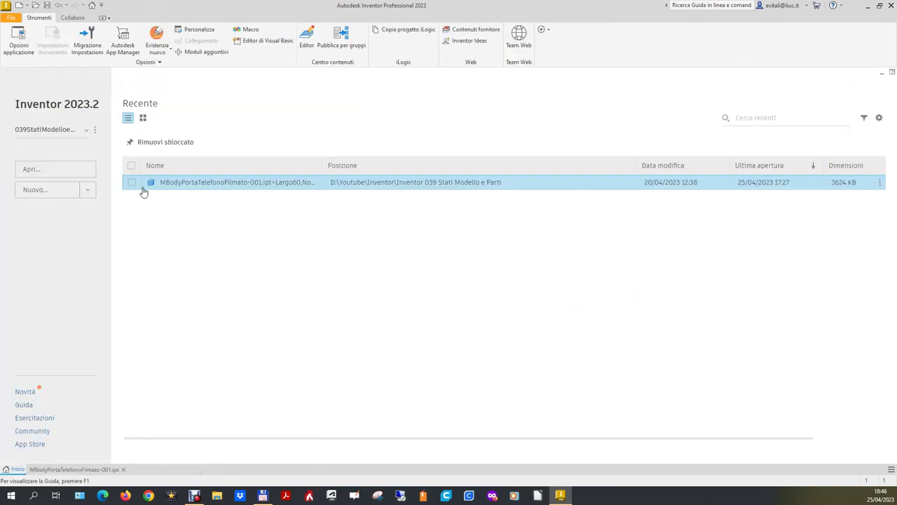
Create Parte1 from the ipt 22-23 (mm) template in Miei > Profess
left_click(61, 190)
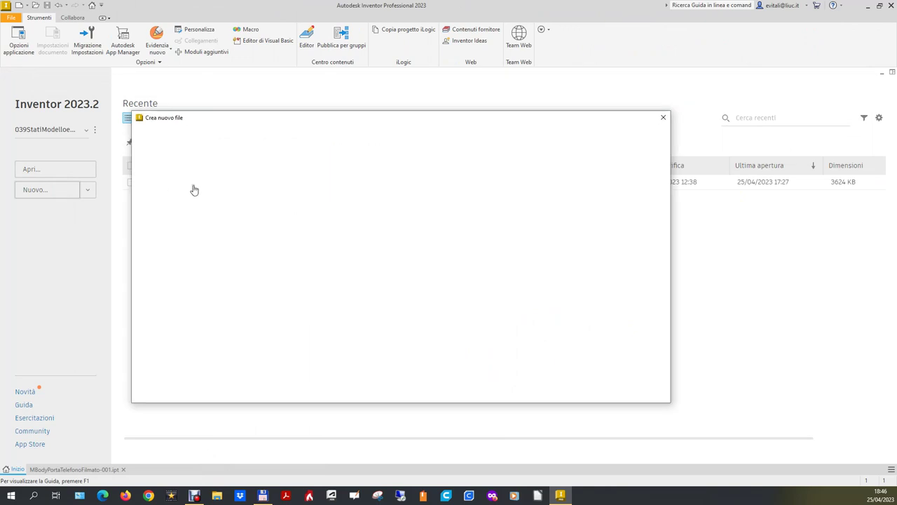
left_click(147, 172)
left_click(180, 201)
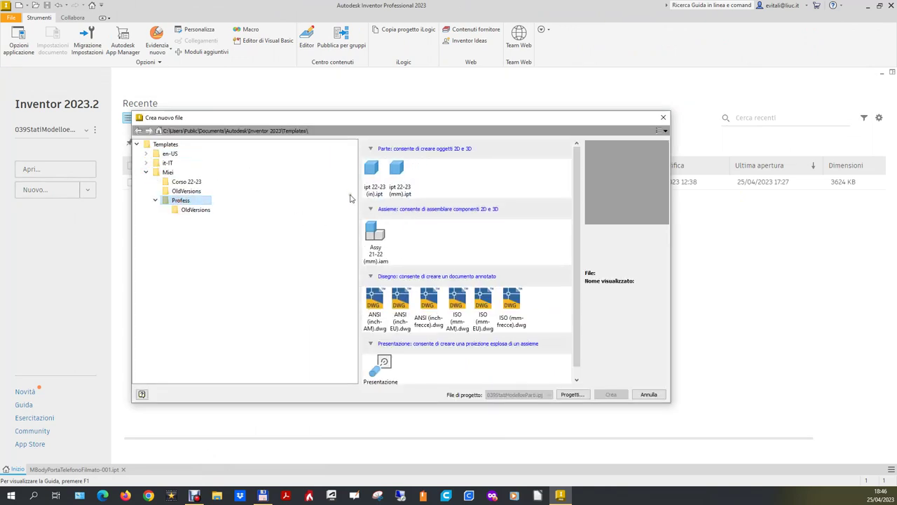
double_click(395, 174)
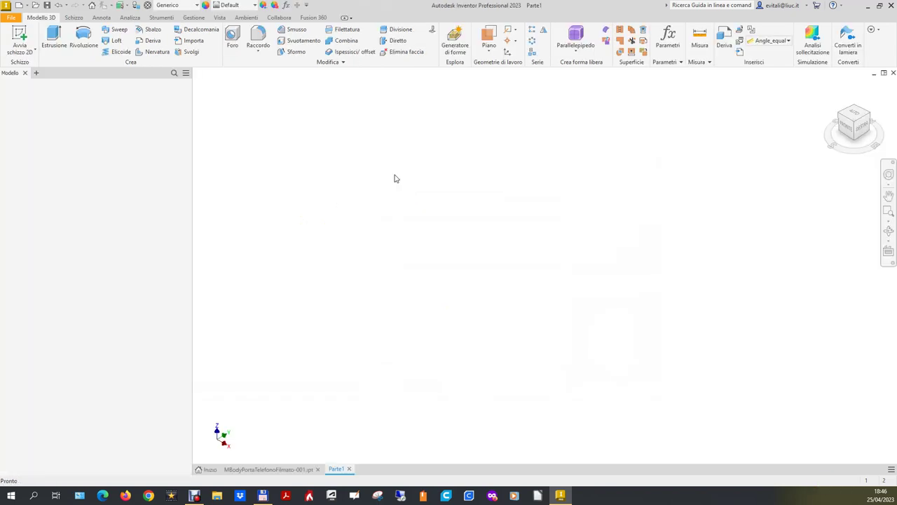
left_click(890, 468)
Tile the windows vertically and show the holder's Schizzo1 face-on from FRONTE
left_click(827, 374)
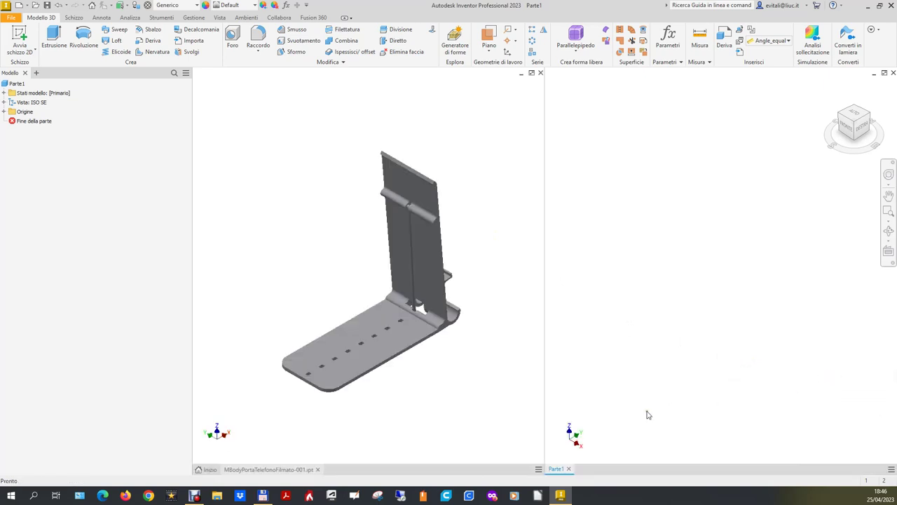
left_click(263, 249)
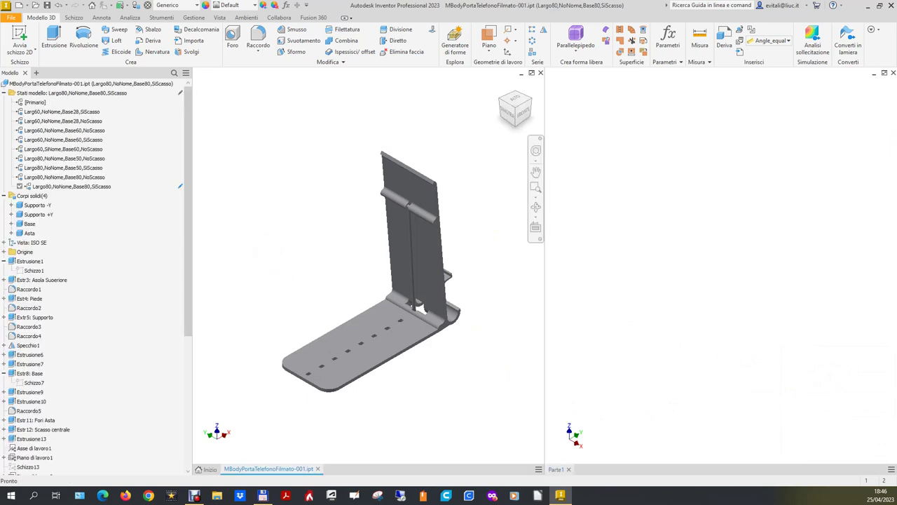
double_click(33, 271)
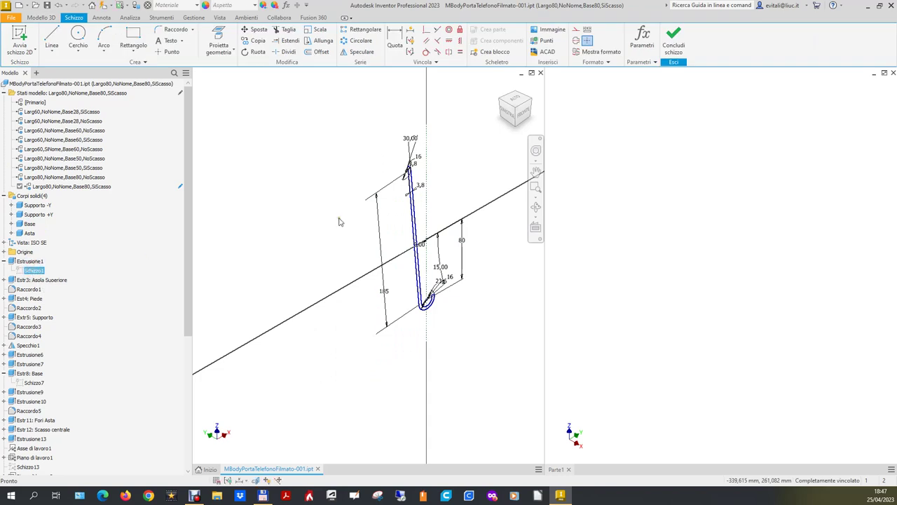
left_click(524, 121)
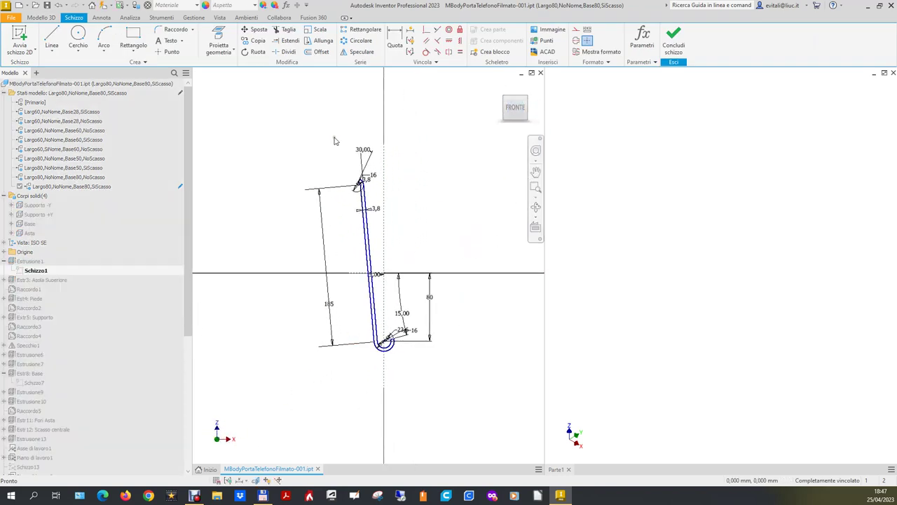
scroll(388, 221, "down", 3)
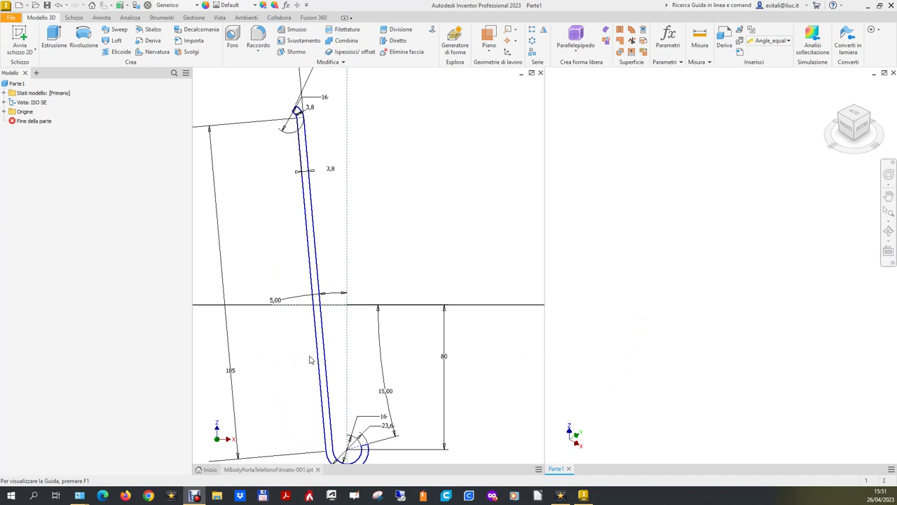
double_click(24, 112)
Start a new sketch on Piano XZ of Parte1, viewed from the front
left_click(32, 121)
left_click(533, 457)
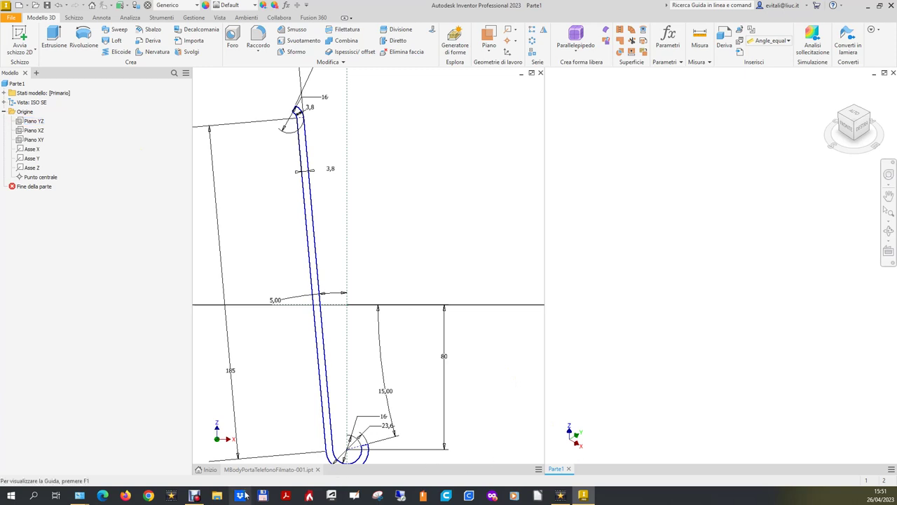
left_click(33, 131)
left_click(732, 260)
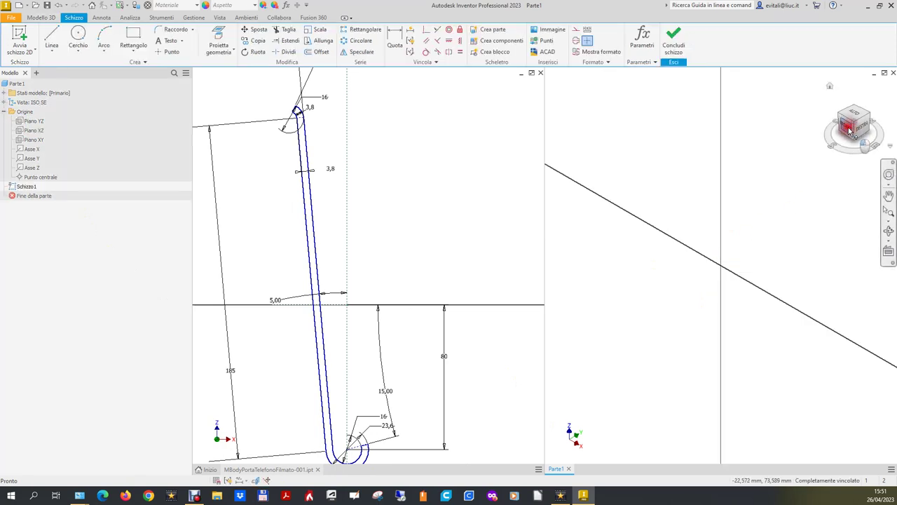
left_click(854, 130)
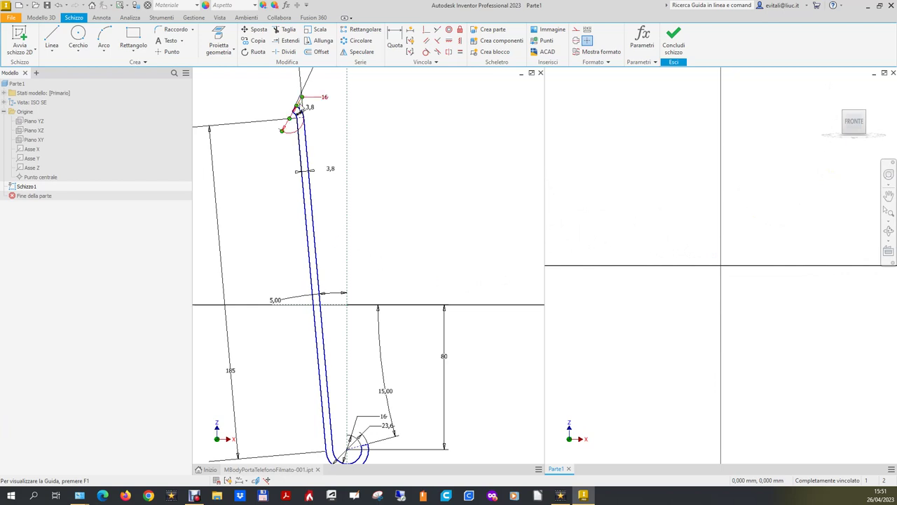
Draw a small and a larger circle and constrain them concentric
left_click(79, 42)
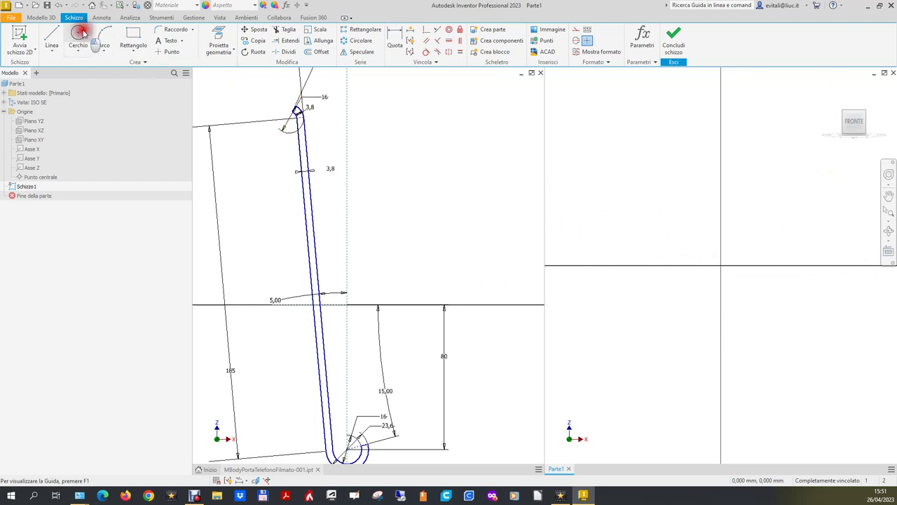
left_click(669, 166)
left_click(670, 171)
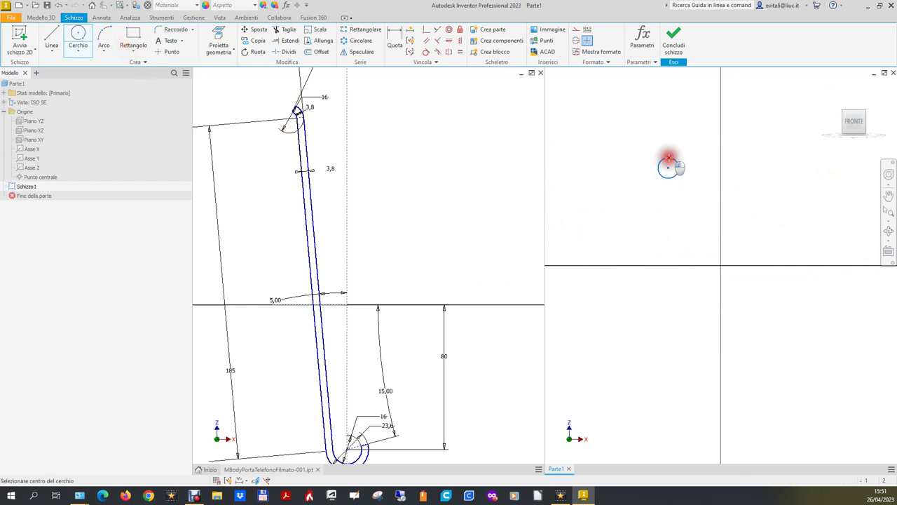
left_click(669, 168)
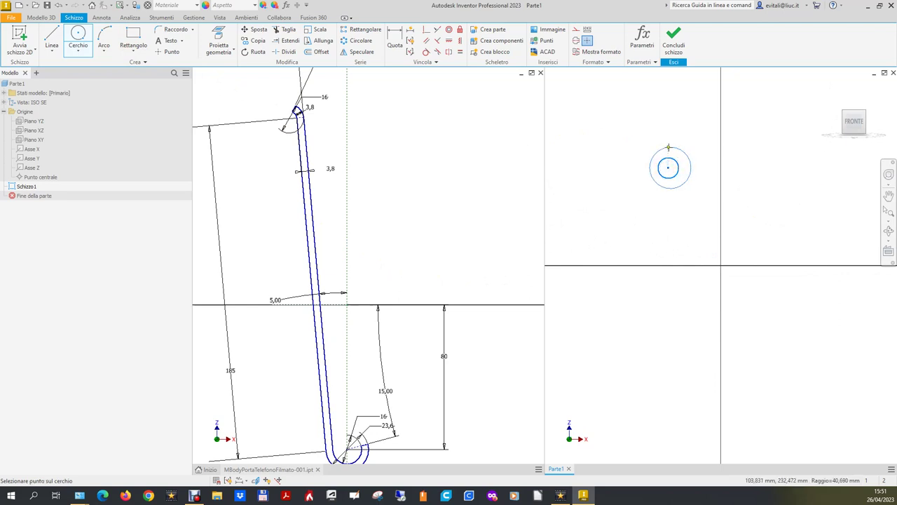
left_click(670, 148)
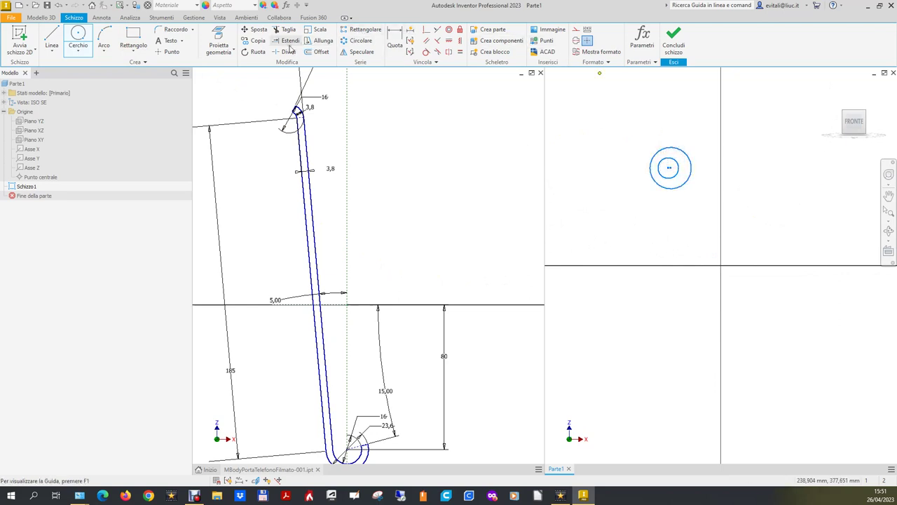
left_click(449, 29)
left_click(675, 148)
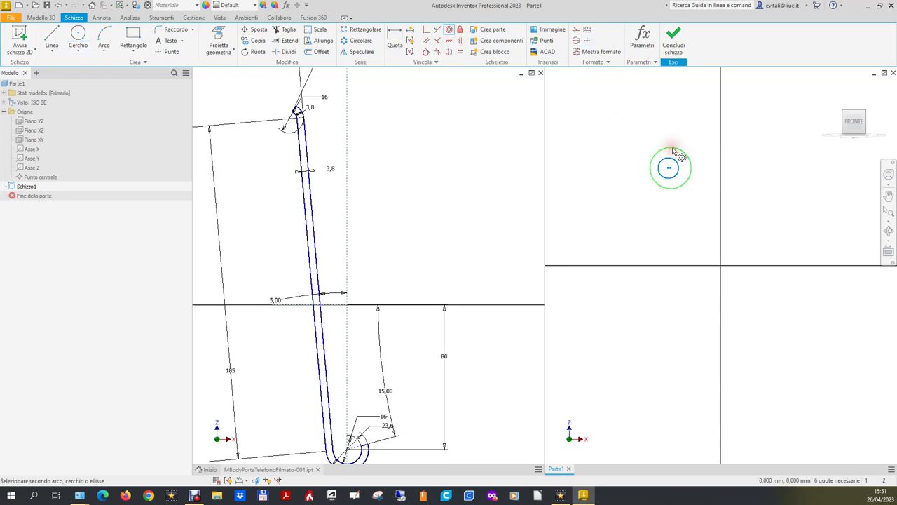
left_click(675, 159)
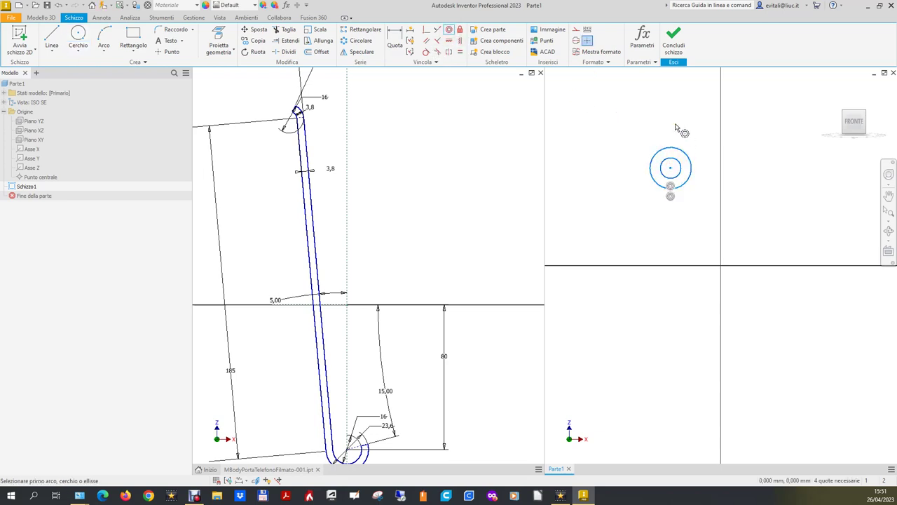
key("Escape")
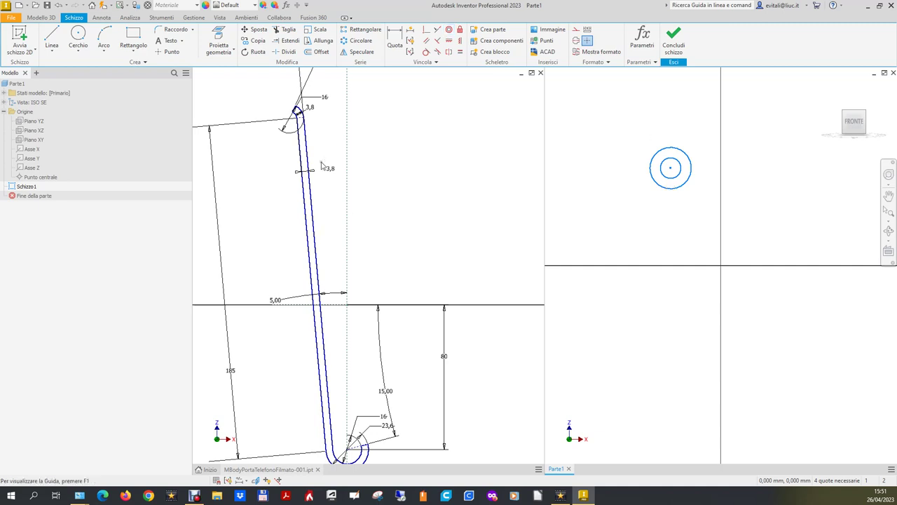
scroll(317, 112, "up", 3)
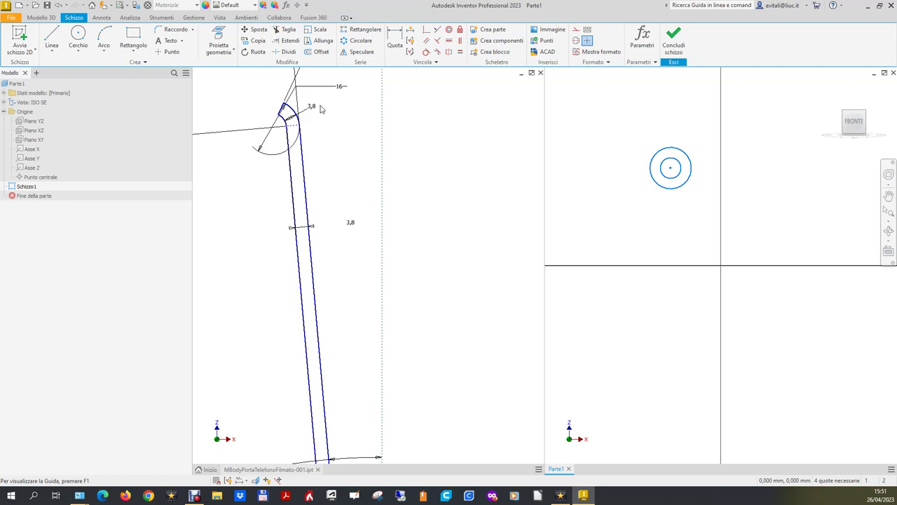
left_click(395, 38)
left_click(676, 147)
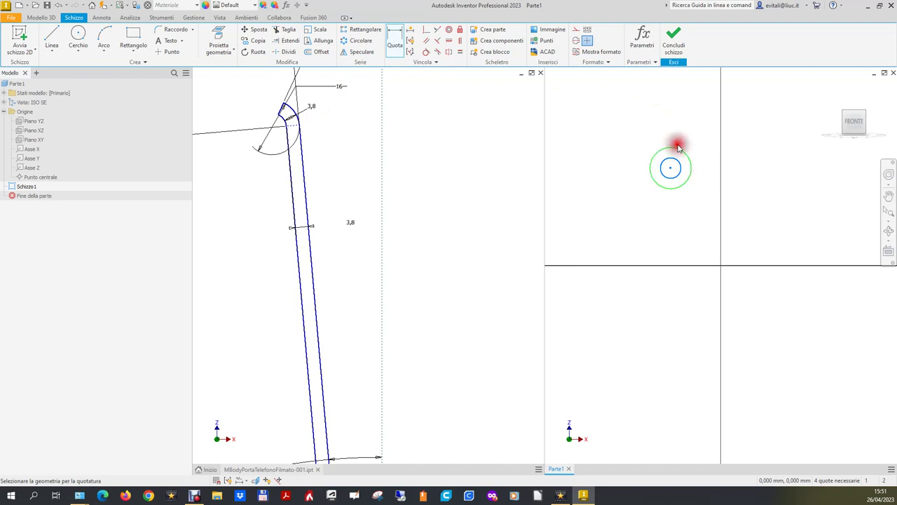
left_click(682, 125)
type("16")
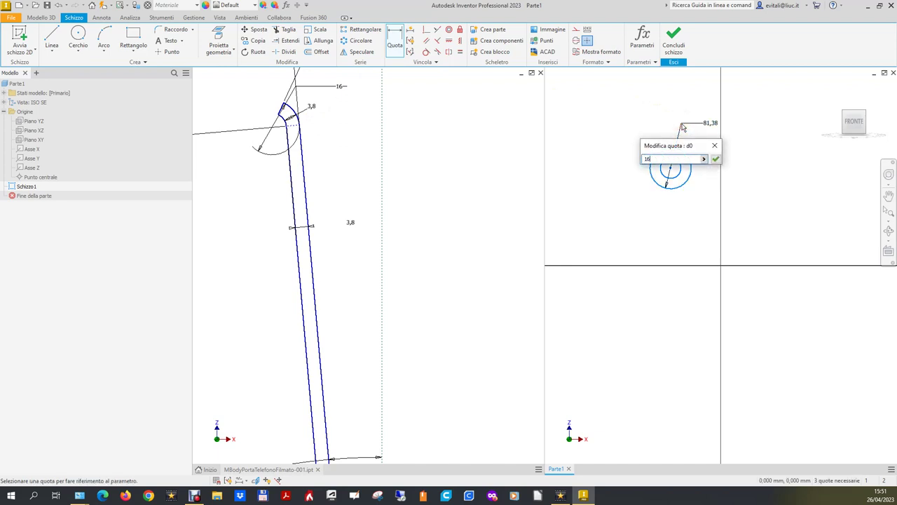
key("Return")
scroll(674, 169, "up", 5)
scroll(673, 168, "up", 3)
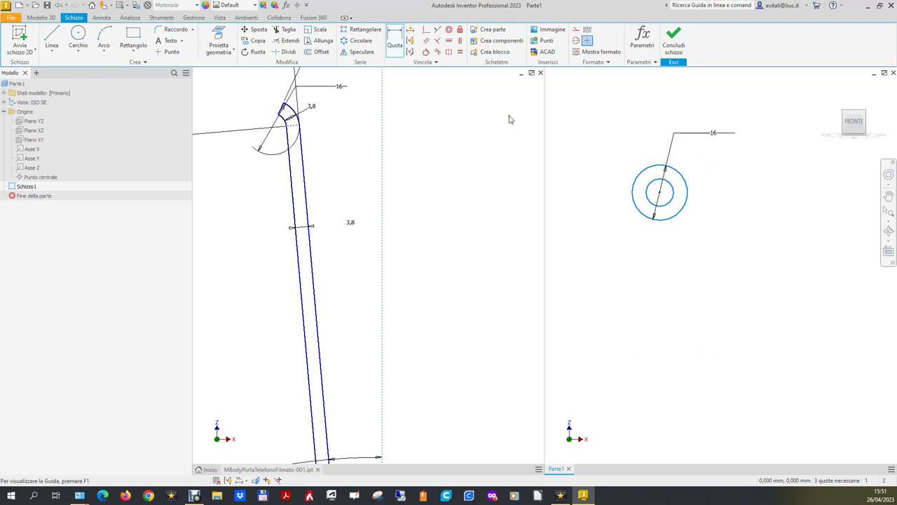
left_click(674, 190)
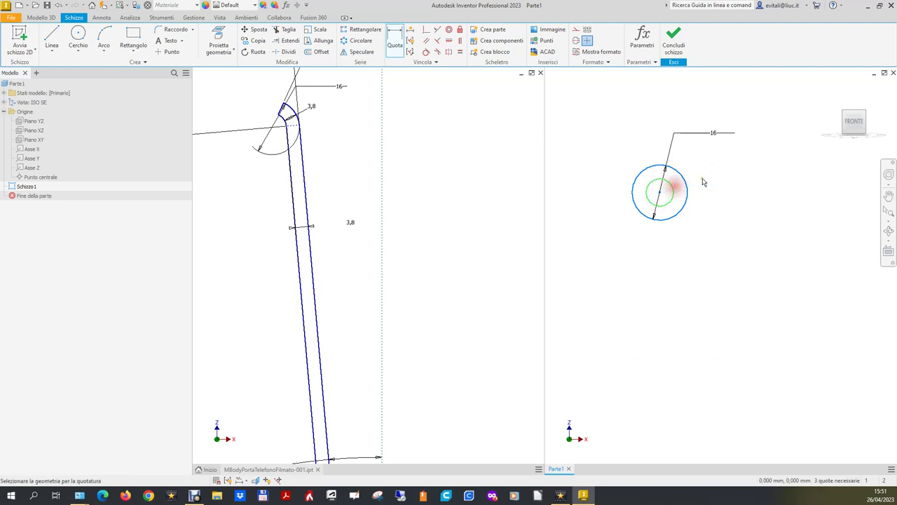
left_click(712, 172)
left_click(713, 135)
type("-3,8-3,8")
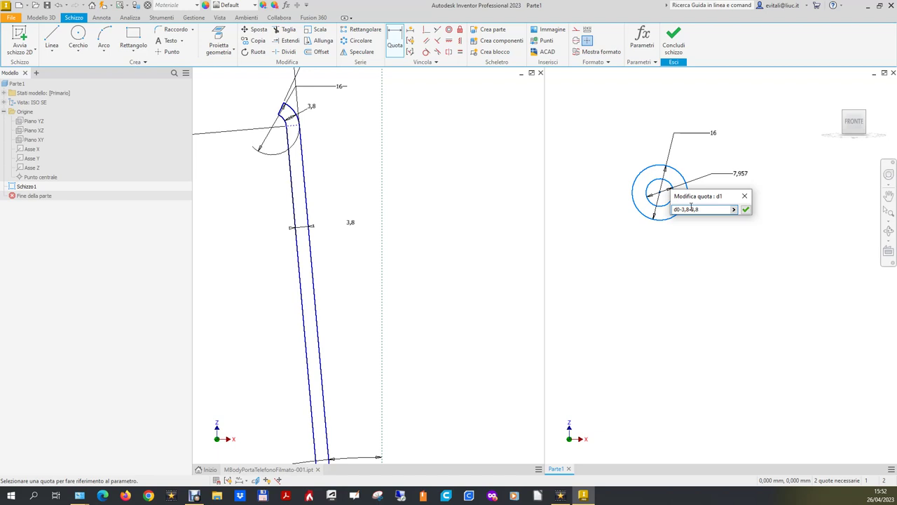
key("Return")
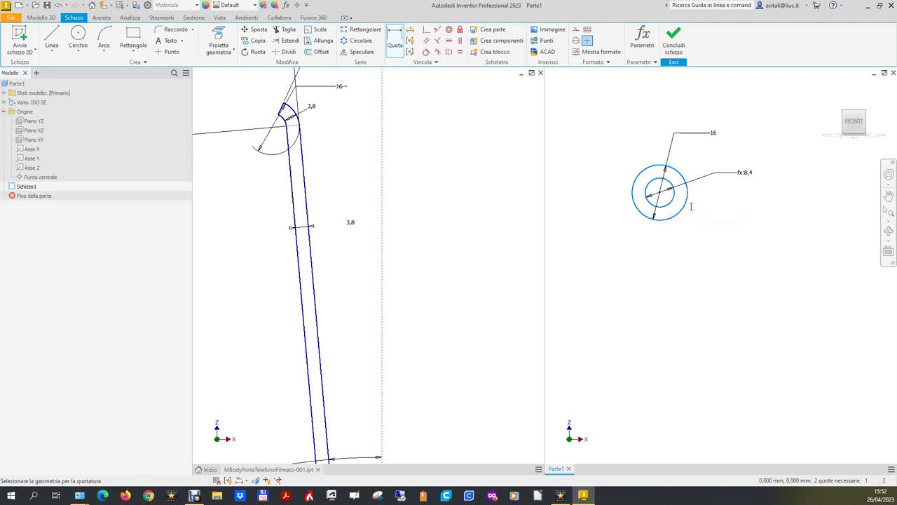
scroll(608, 199, "up", 3)
scroll(608, 199, "up", 2)
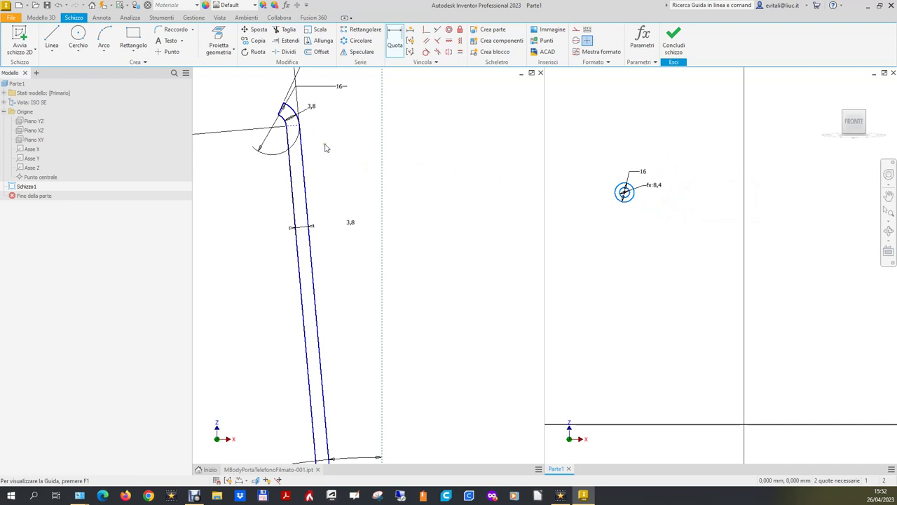
scroll(344, 184, "up", 2)
scroll(344, 183, "up", 2)
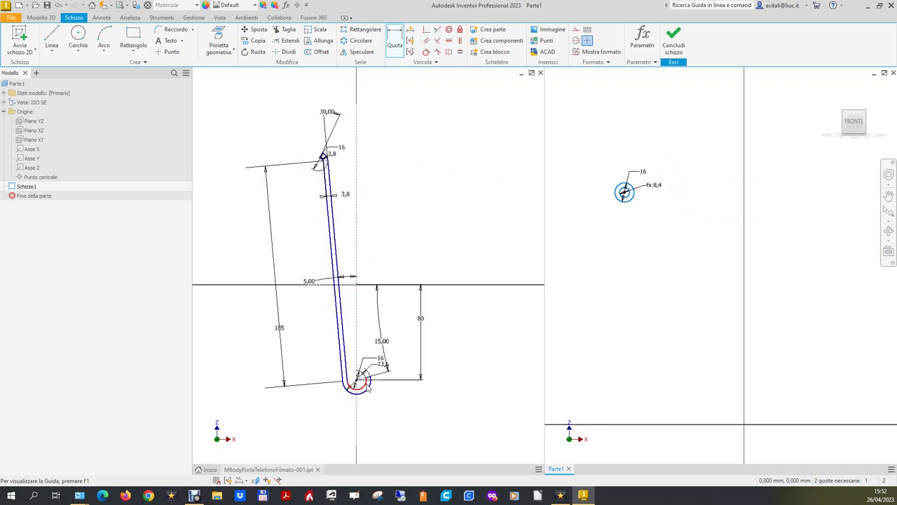
scroll(607, 186, "up", 3)
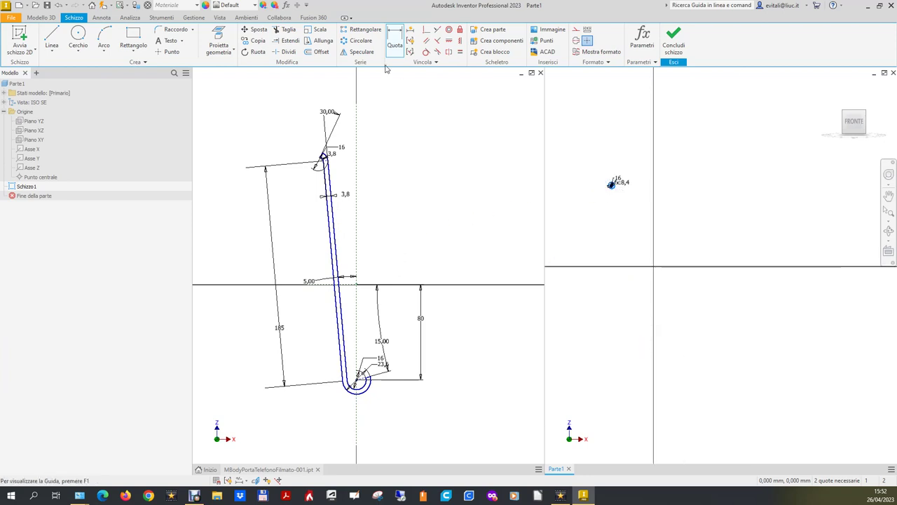
Draw a small and a larger circle below the horizontal axis, constrained concentric
left_click(79, 35)
left_click(664, 365)
left_click(668, 357)
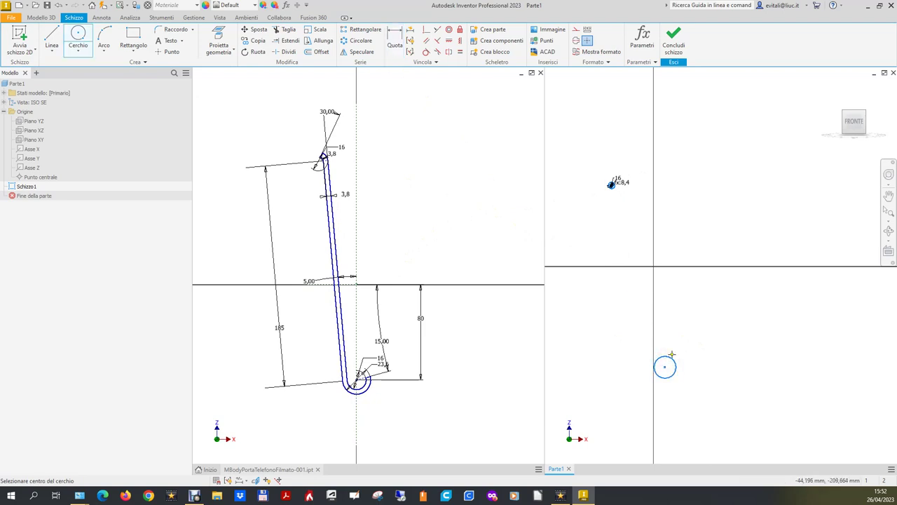
left_click(664, 366)
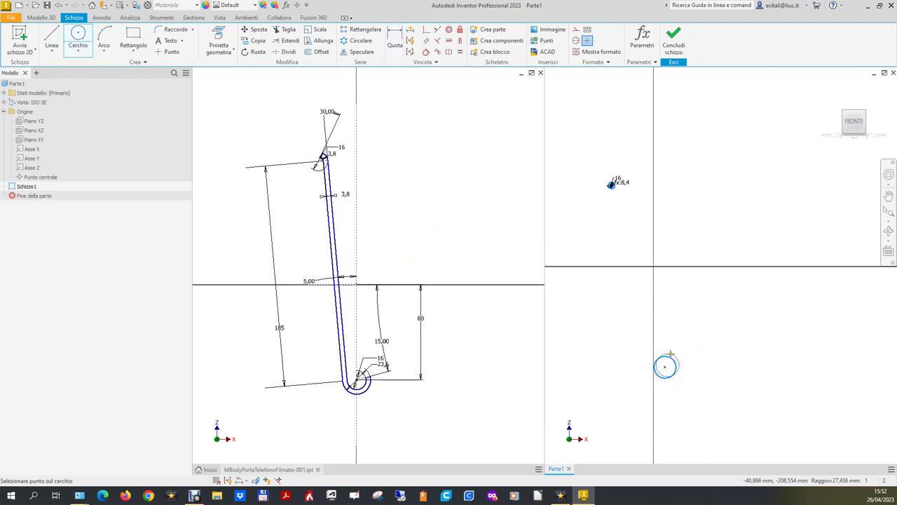
left_click(667, 352)
left_click(452, 30)
left_click(666, 362)
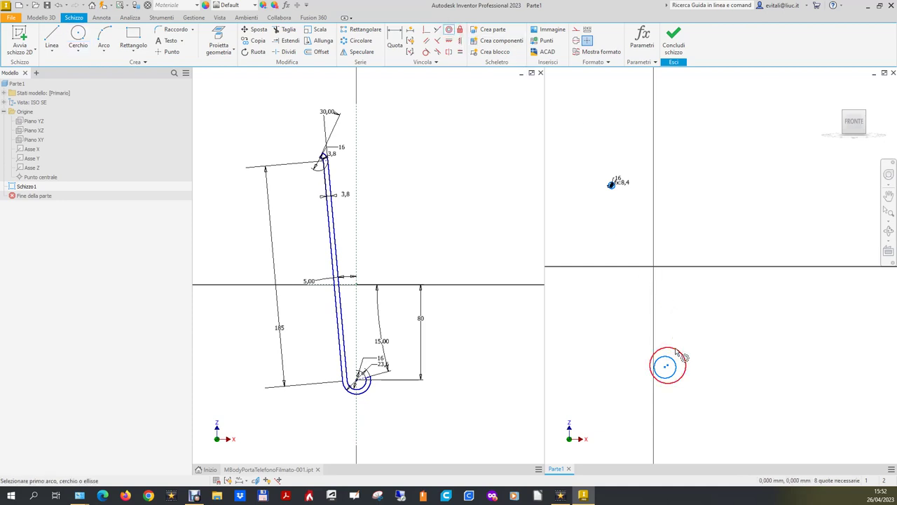
left_click(669, 361)
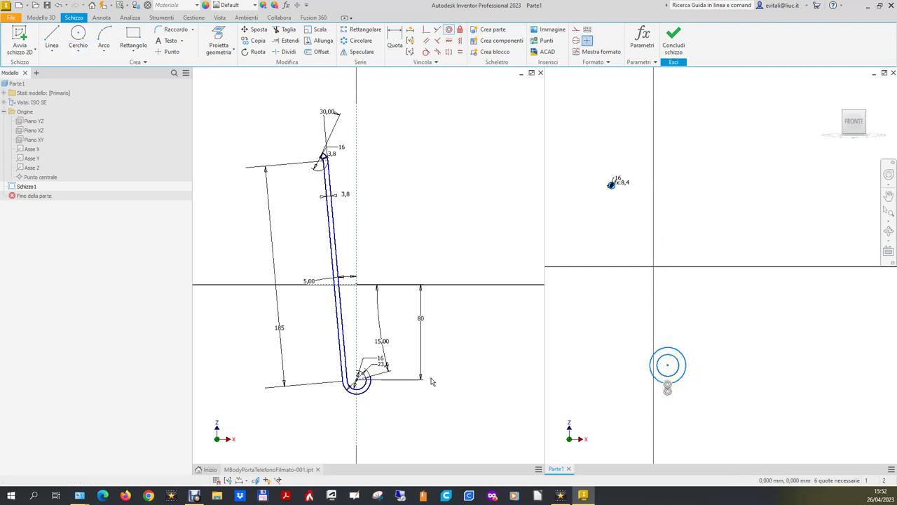
scroll(363, 401, "up", 5)
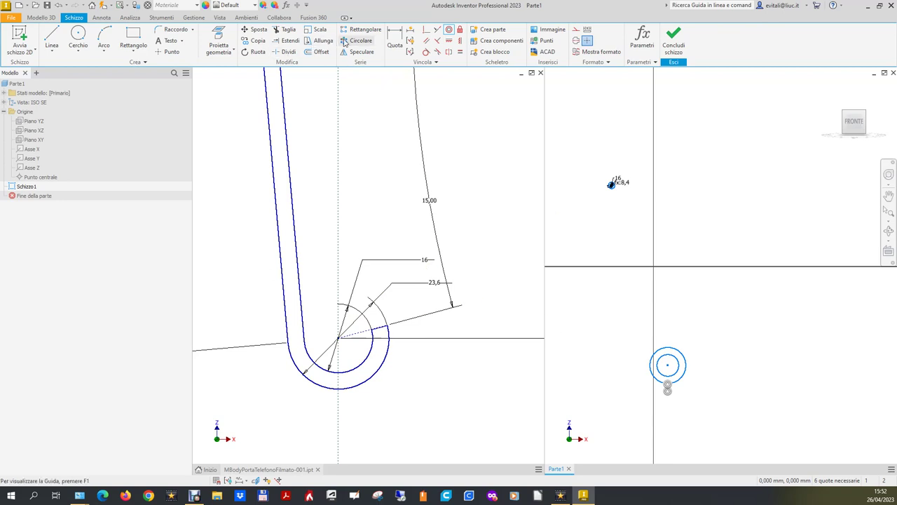
left_click(398, 47)
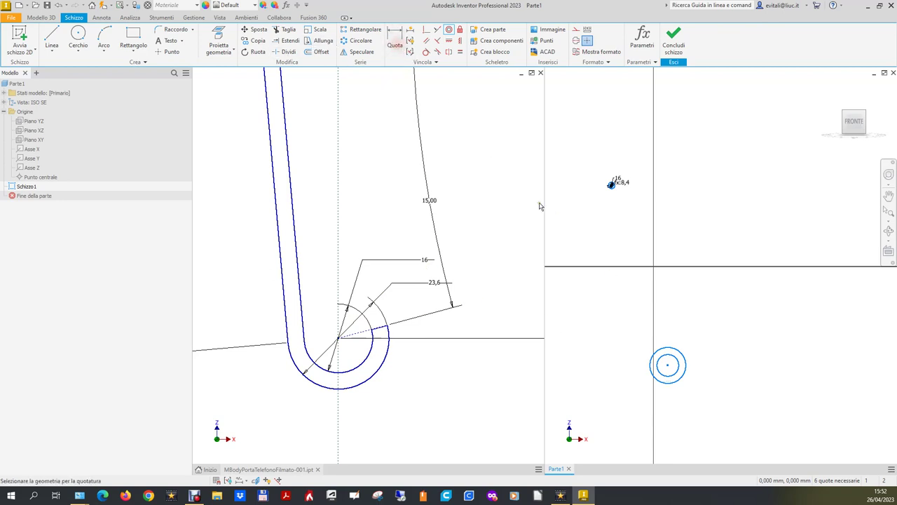
Dimension the inner concentric circle's diameter, correcting the value to 16
left_click(670, 350)
left_click(701, 342)
type("23,6")
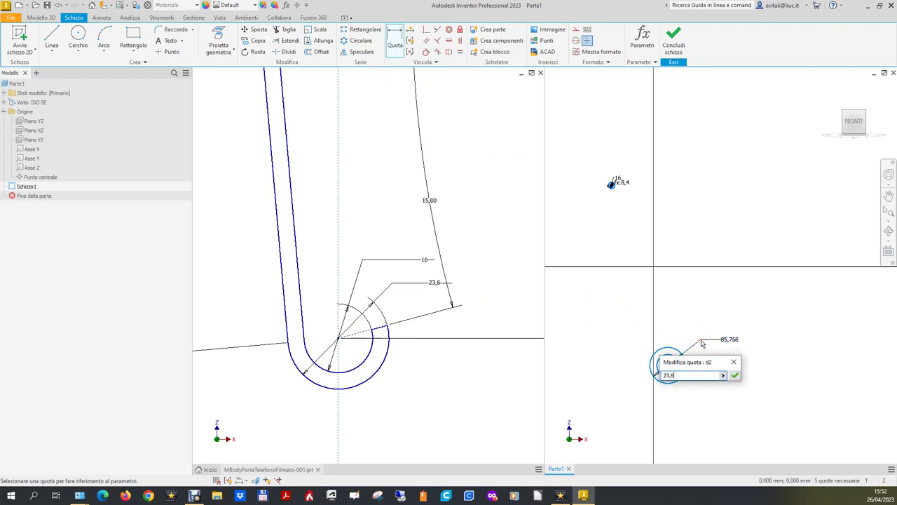
key("Return")
scroll(687, 386, "up", 2)
scroll(631, 310, "up", 2)
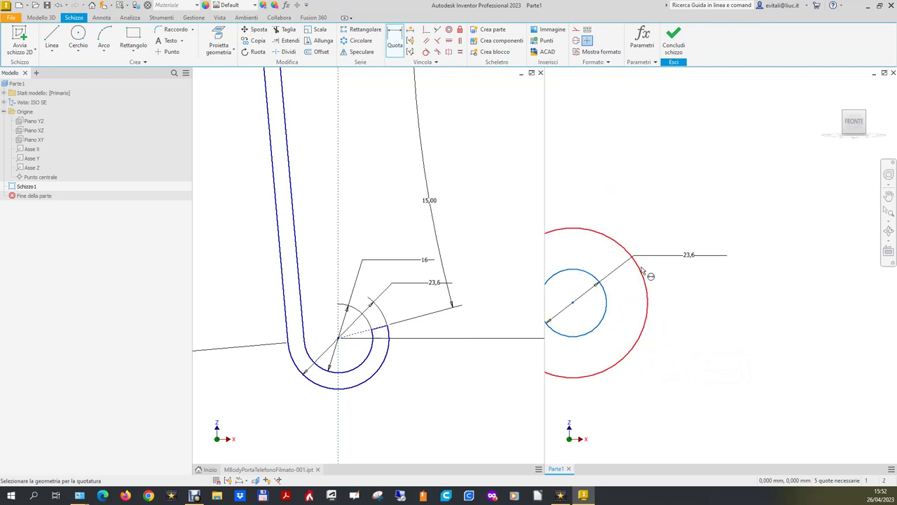
left_click(690, 254)
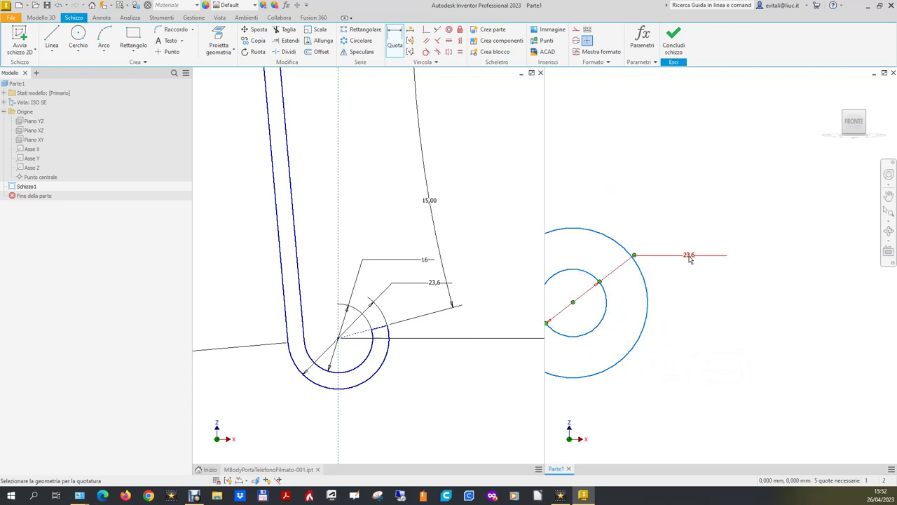
left_click(691, 253)
type("1")
key("Return")
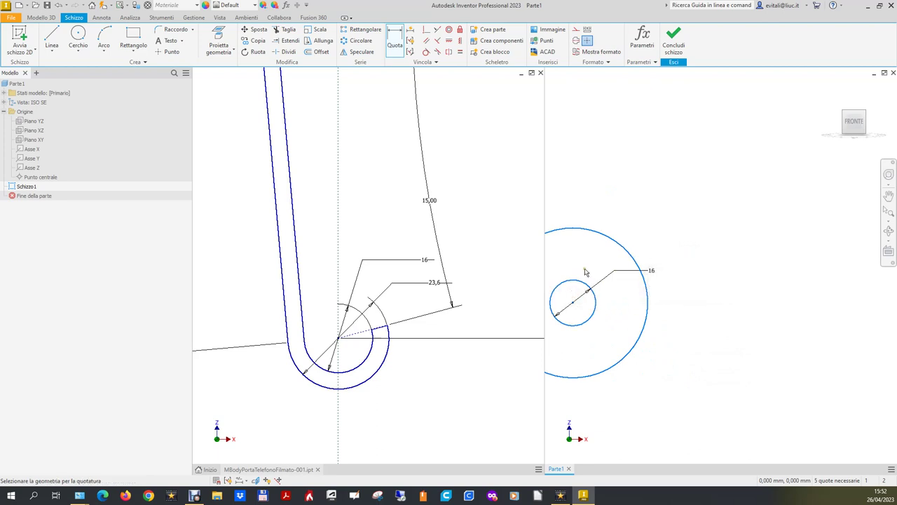
Dimension the outer concentric circle's diameter to 23,6
left_click(612, 242)
left_click(630, 230)
type("23,6")
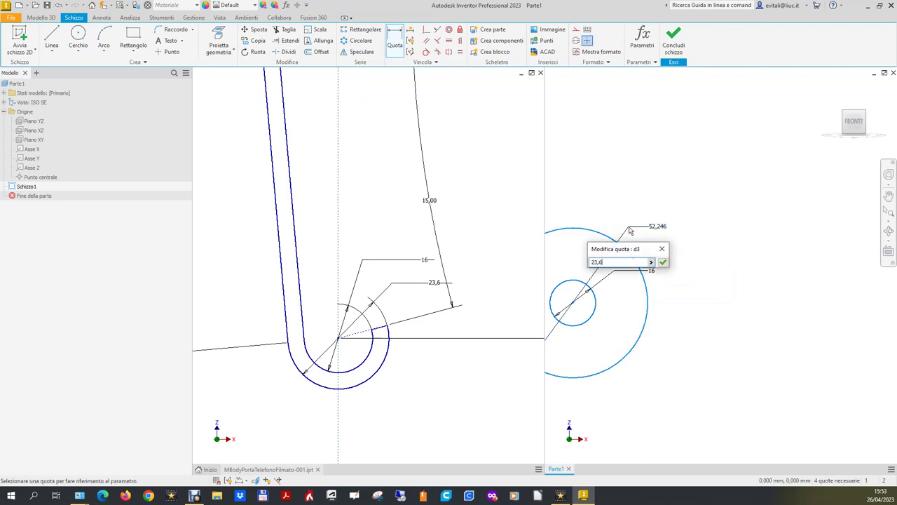
key("Return")
scroll(710, 276, "up", 2)
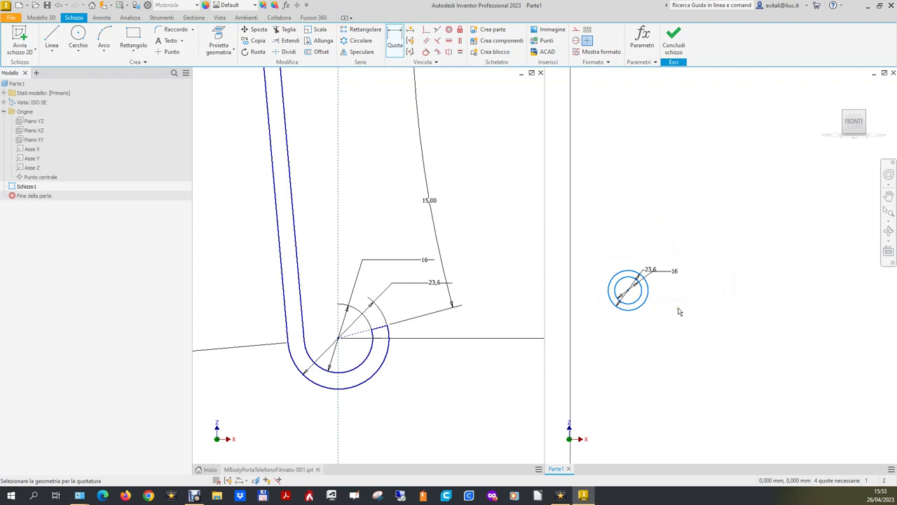
scroll(375, 350, "up", 2)
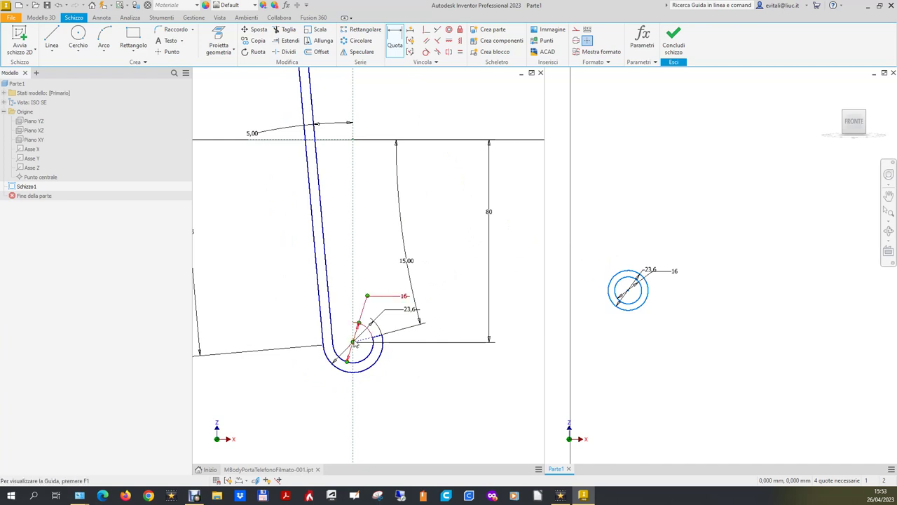
Constrain the circles' centre vertically aligned with the sketch origin point
left_click(426, 29)
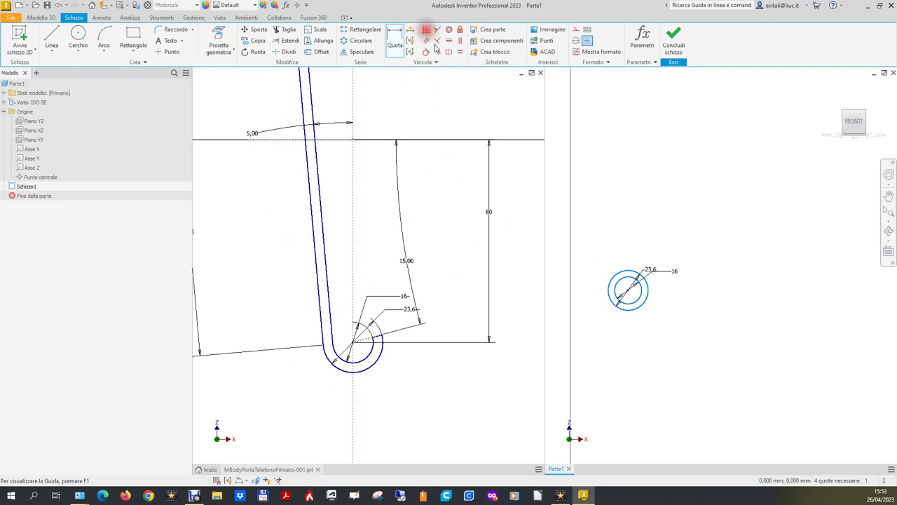
left_click(626, 294)
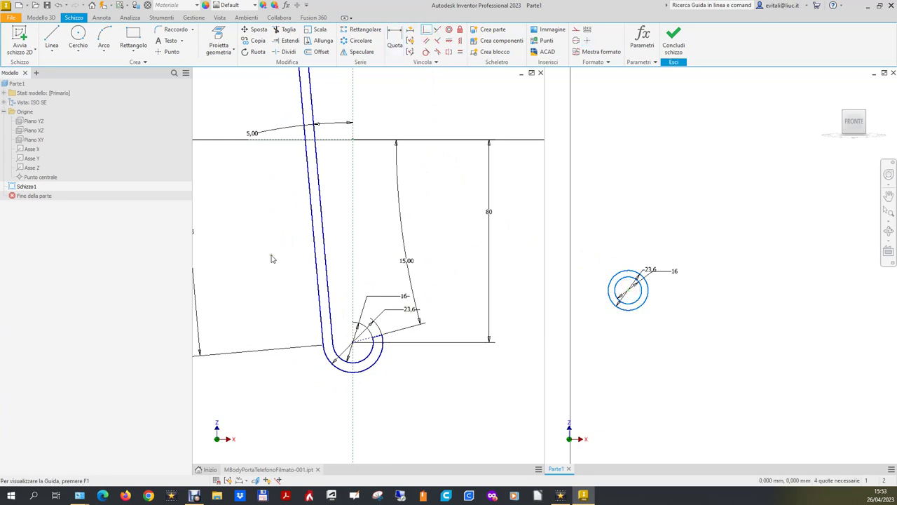
left_click(37, 173)
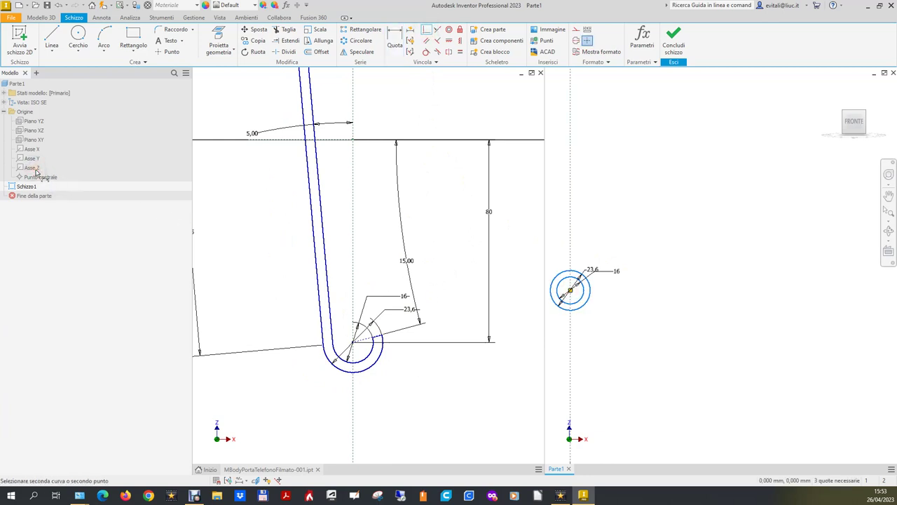
Dimension the circle centre 80 mm vertically below the origin
key("d")
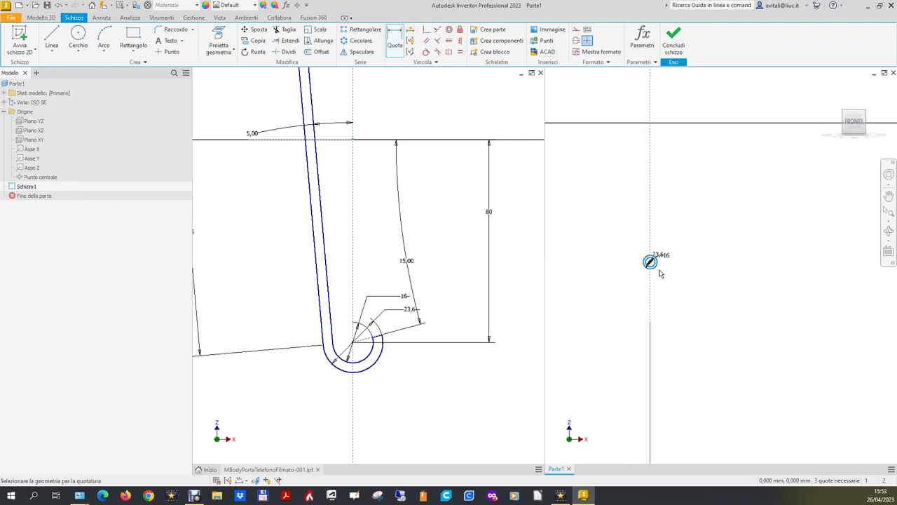
scroll(659, 267, "up", 4)
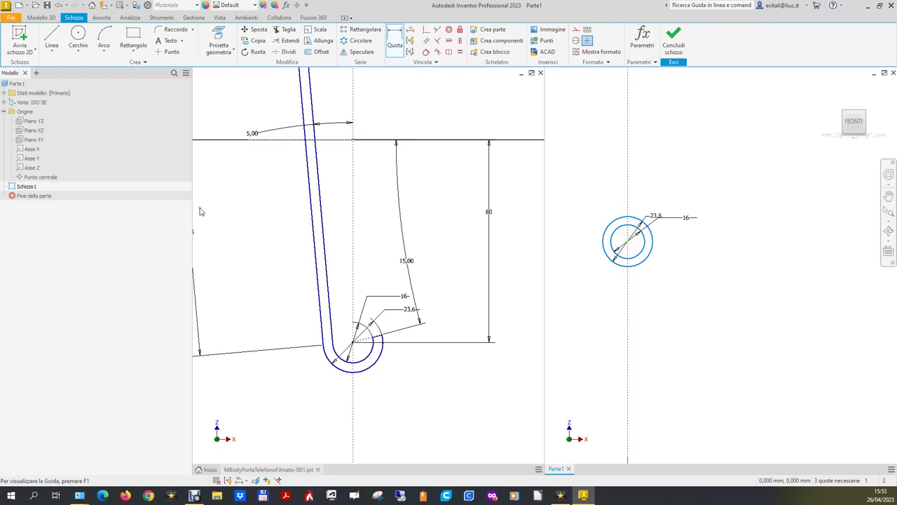
left_click(56, 177)
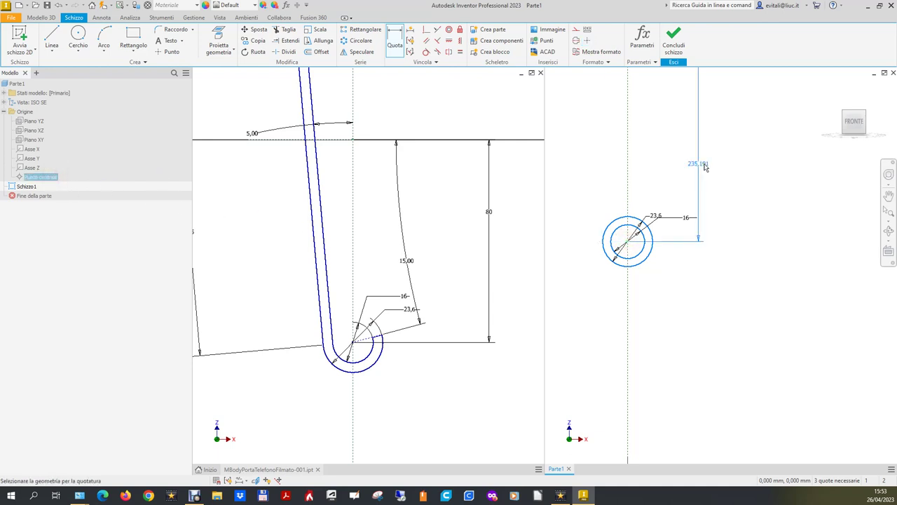
scroll(766, 255, "down", 2)
scroll(779, 175, "down", 3)
left_click(744, 185)
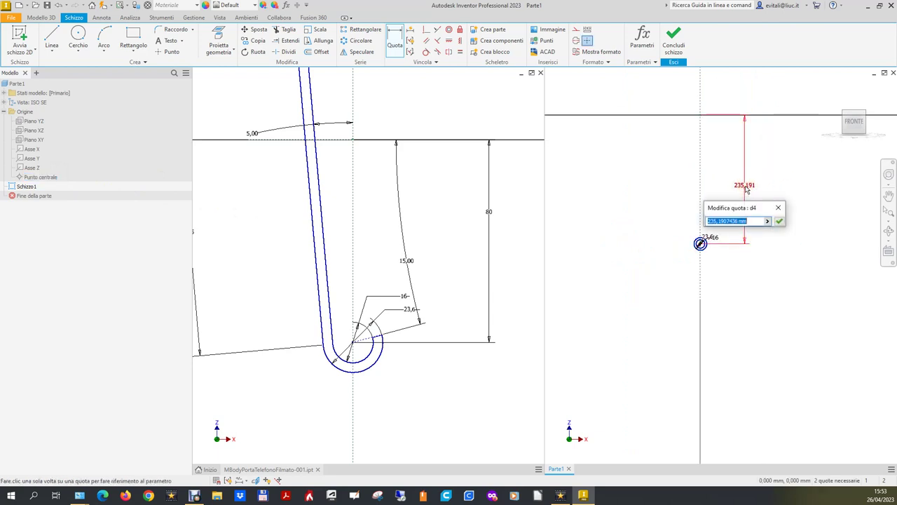
type("80")
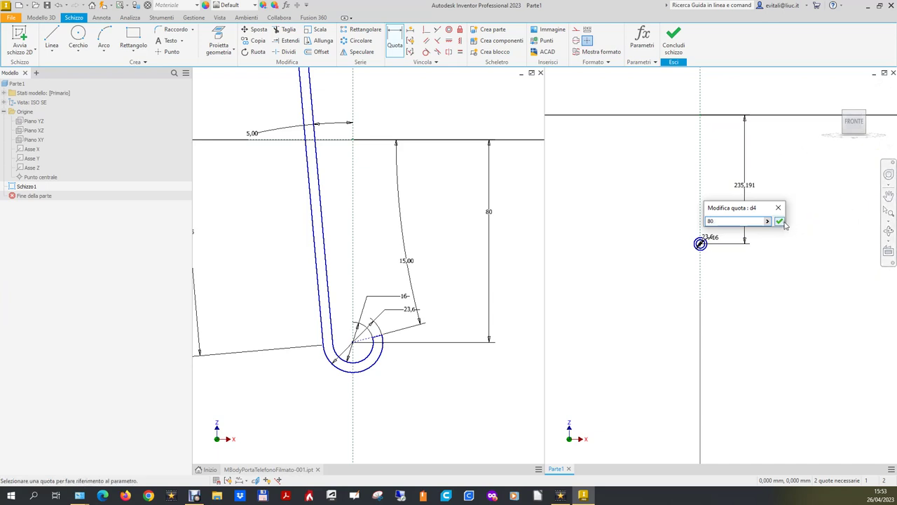
left_click(780, 221)
scroll(755, 254, "up", 2)
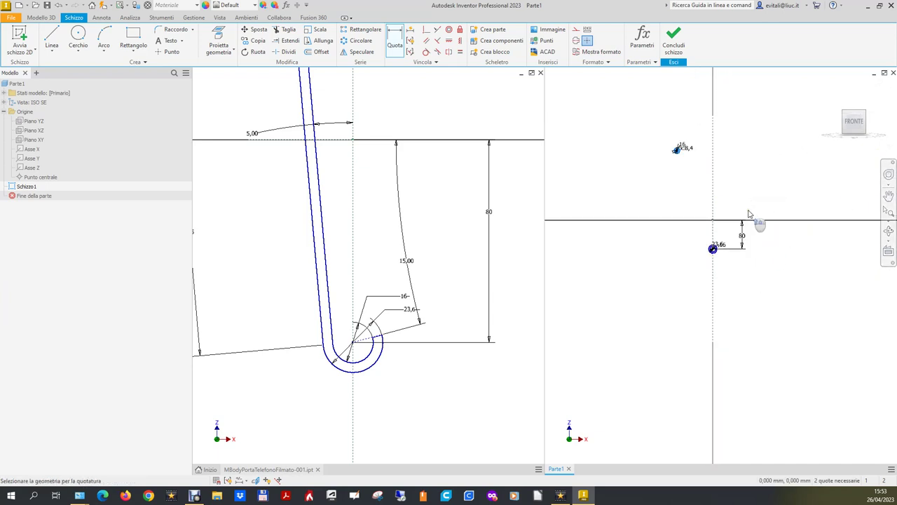
scroll(698, 178, "down", 2)
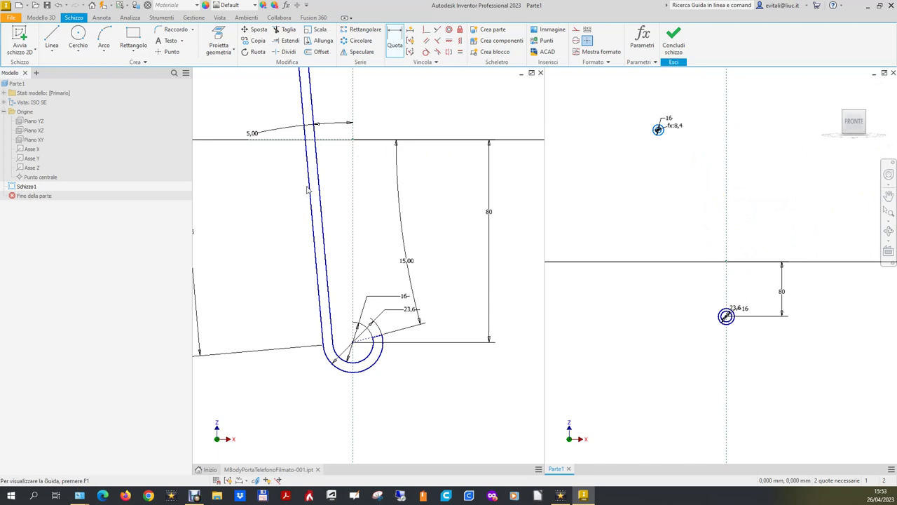
left_click(58, 39)
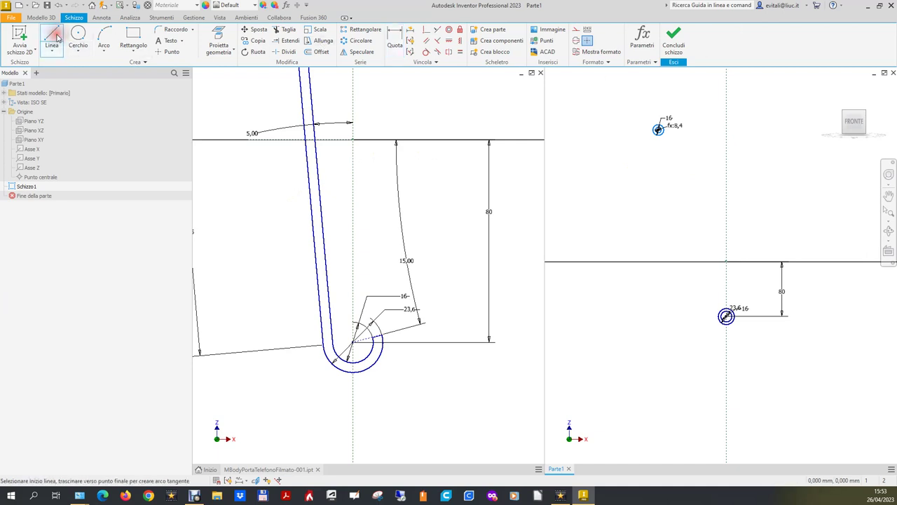
Draw a slanted line from the lower circle pair up to the small upper circle
left_click(715, 320)
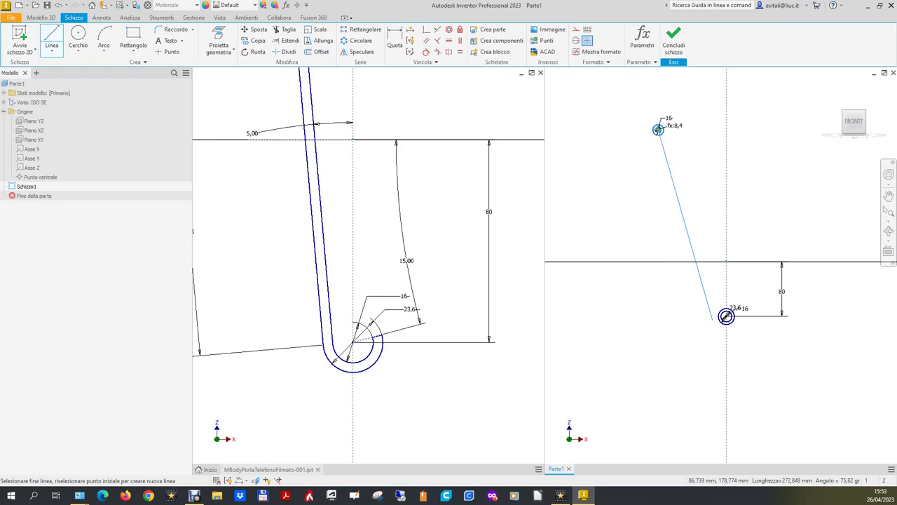
scroll(649, 123, "up", 5)
left_click(741, 176)
key("Escape")
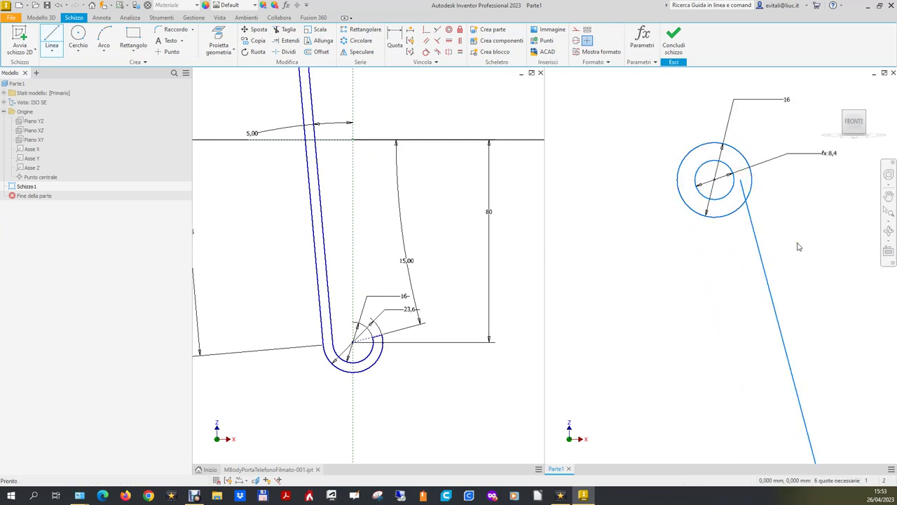
scroll(796, 247, "down", 4)
scroll(681, 251, "down", 2)
scroll(682, 251, "down", 2)
scroll(765, 389, "up", 3)
scroll(764, 389, "up", 3)
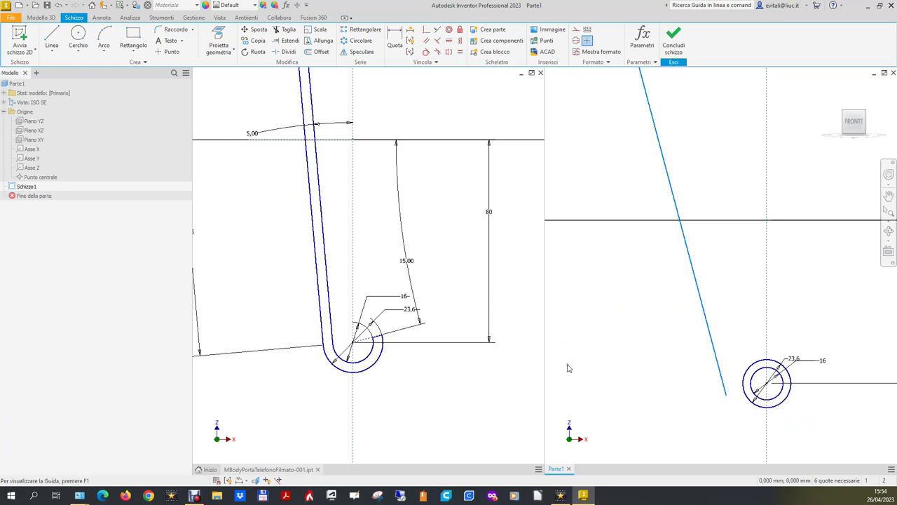
Constrain the slanted line tangent to the outer 23,6 lower circle
left_click(427, 52)
left_click(715, 358)
left_click(747, 393)
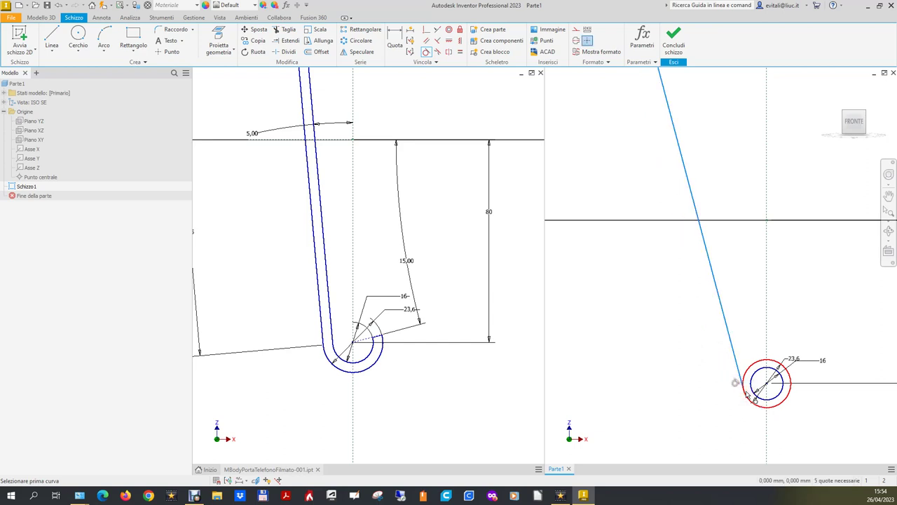
scroll(745, 393, "up", 5)
scroll(740, 391, "up", 4)
scroll(718, 438, "up", 2)
scroll(683, 351, "up", 2)
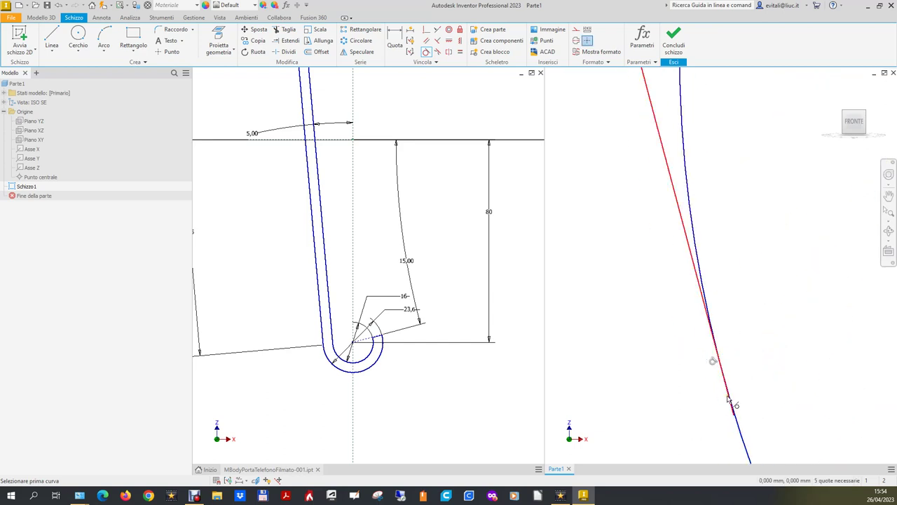
scroll(743, 420, "up", 2)
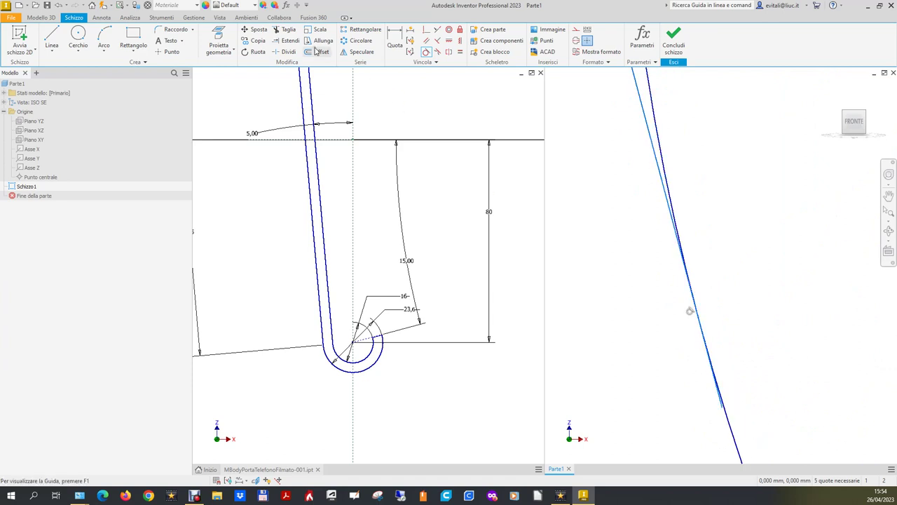
left_click(287, 30)
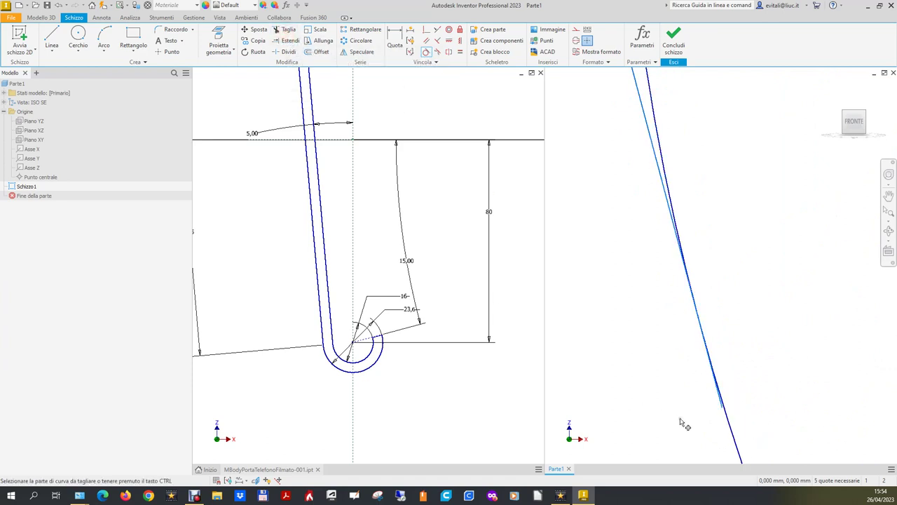
Trim off the overhanging end of the slanted line
left_click(720, 404)
scroll(676, 390, "down", 3)
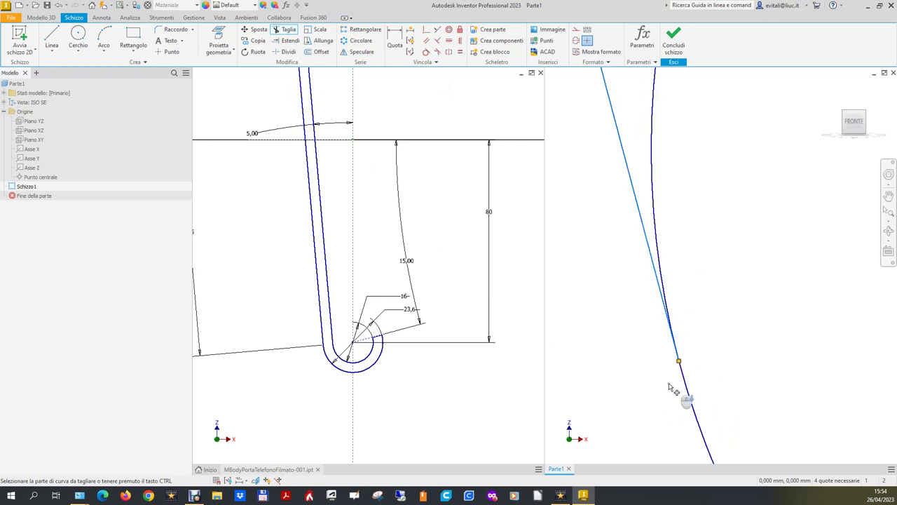
scroll(679, 384, "down", 4)
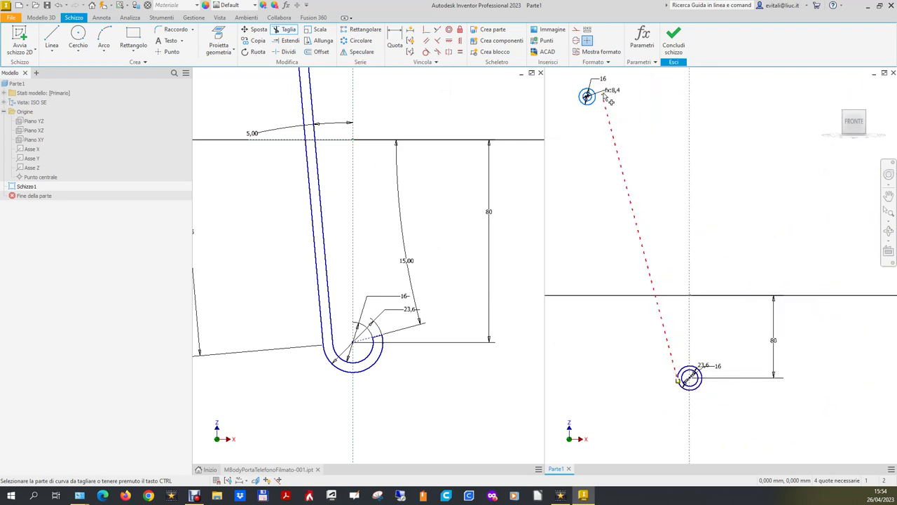
scroll(574, 84, "up", 4)
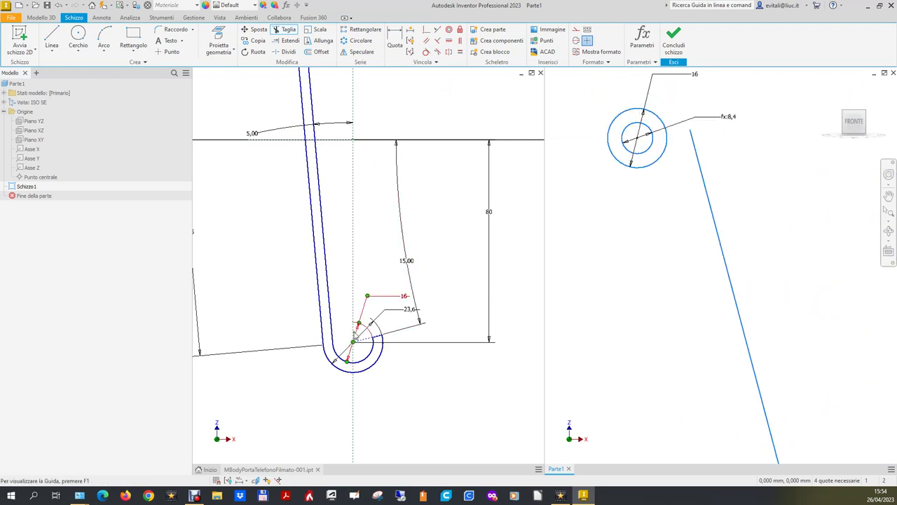
scroll(337, 350, "down", 4)
scroll(333, 254, "up", 1)
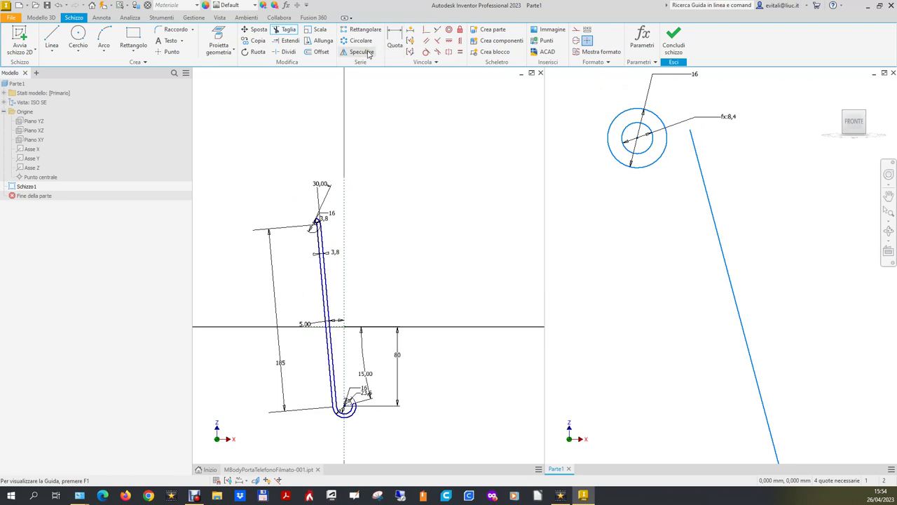
Make the slanted line tangent to the small top circle
left_click(428, 53)
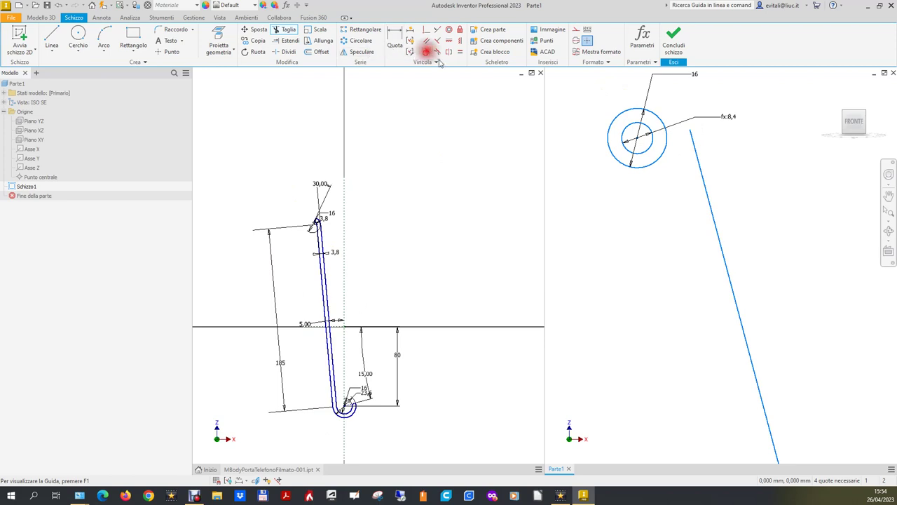
left_click(697, 150)
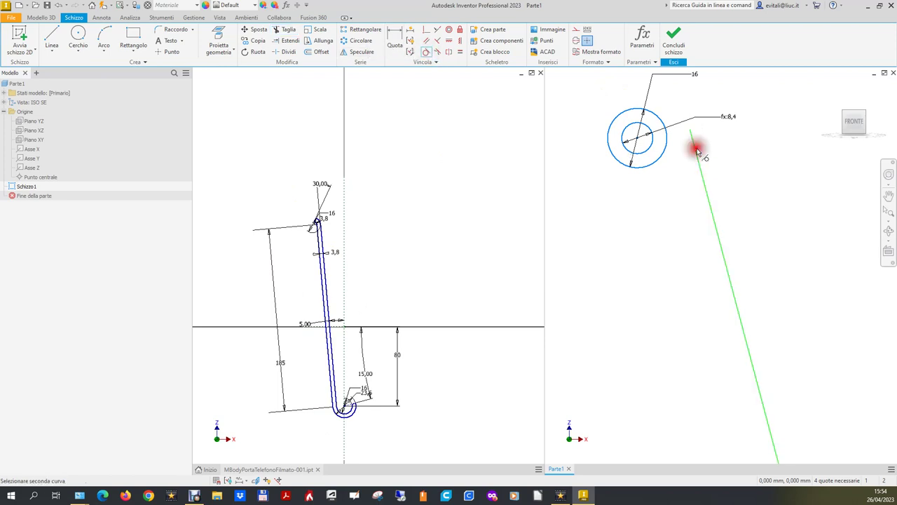
left_click(655, 142)
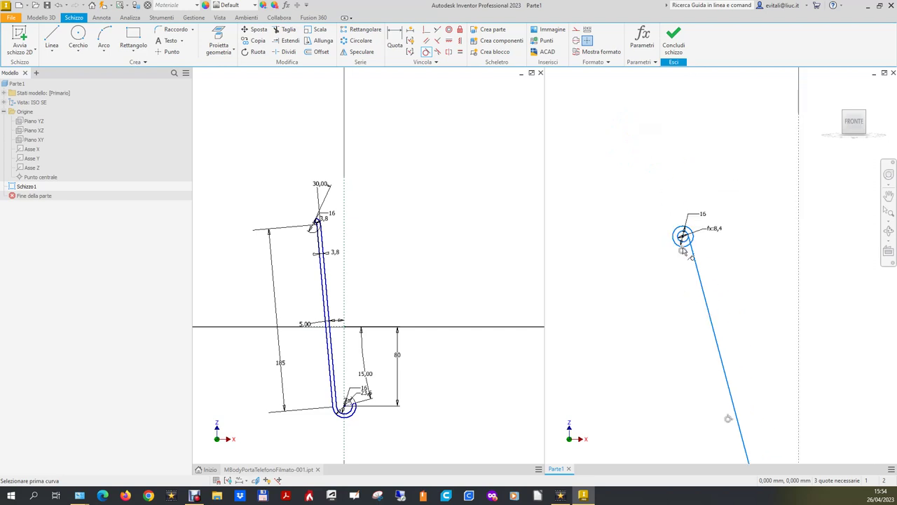
scroll(705, 235, "down", 5)
left_click(286, 45)
scroll(572, 247, "up", 2)
scroll(572, 247, "up", 2)
scroll(579, 247, "up", 2)
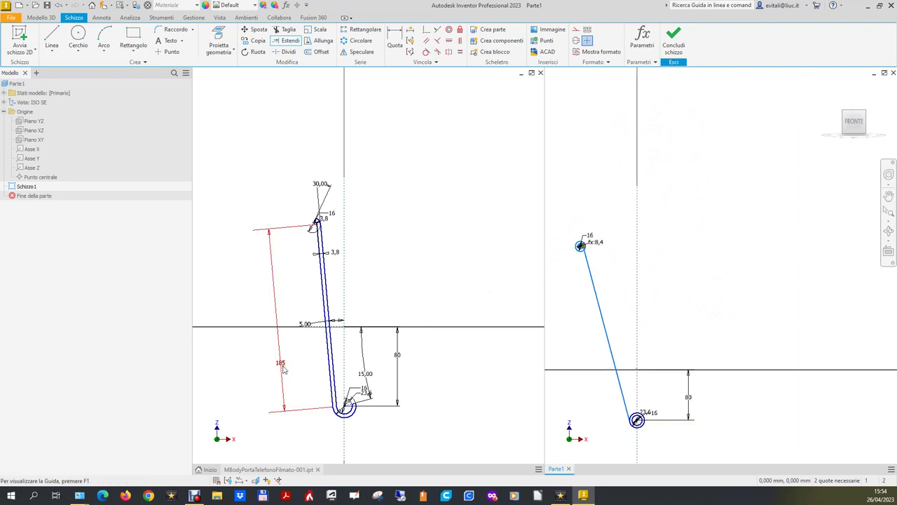
left_click(395, 42)
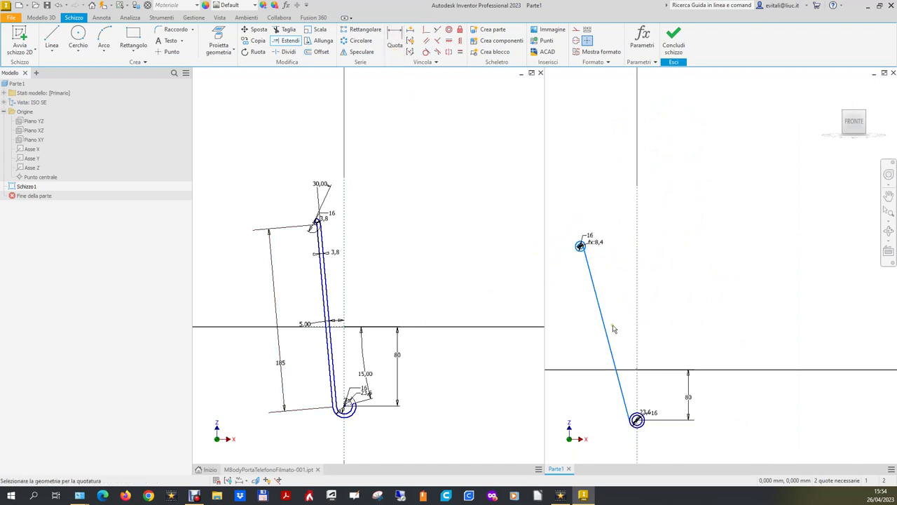
Give the slanted line an aligned length dimension of 185
left_click(608, 334)
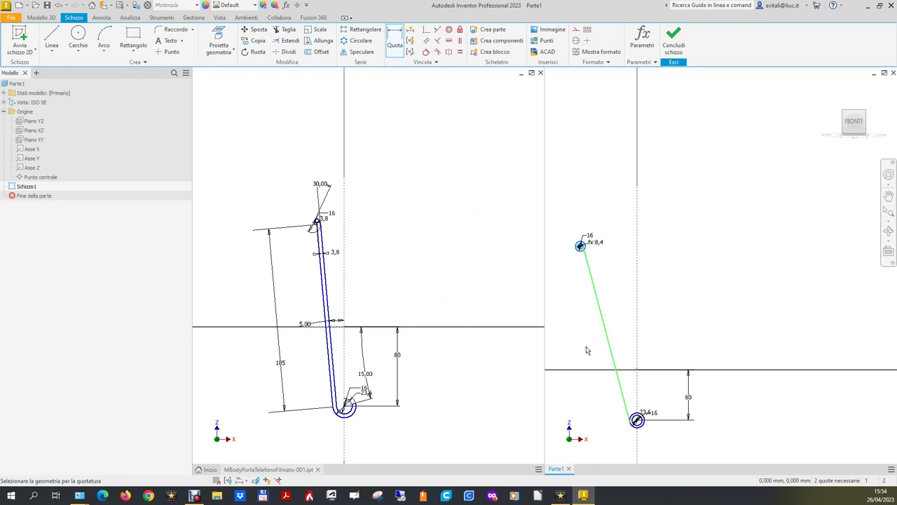
right_click(575, 352)
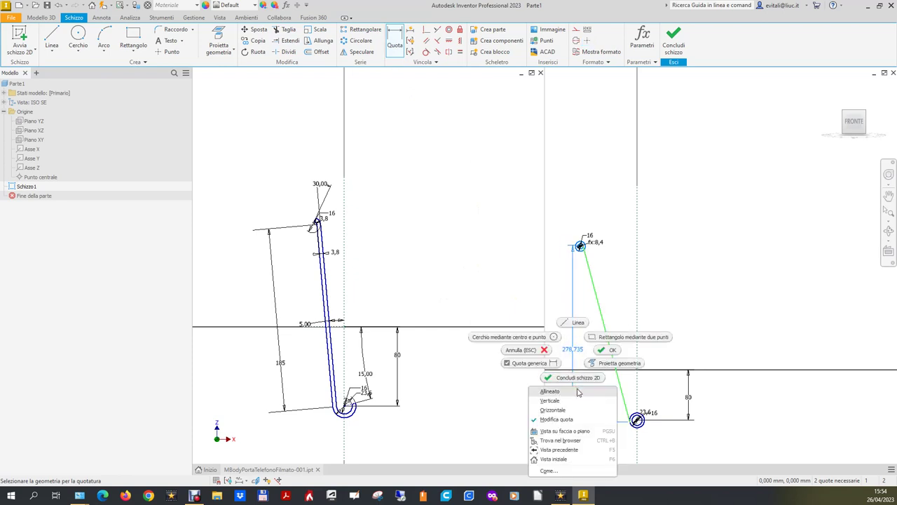
left_click(550, 391)
left_click(587, 355)
type("1")
key("Return")
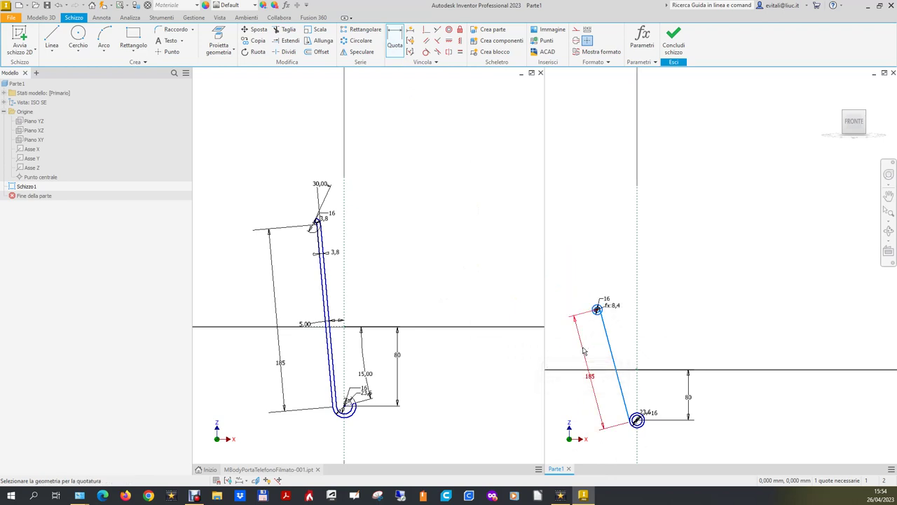
scroll(662, 449, "up", 2)
scroll(726, 396, "down", 1)
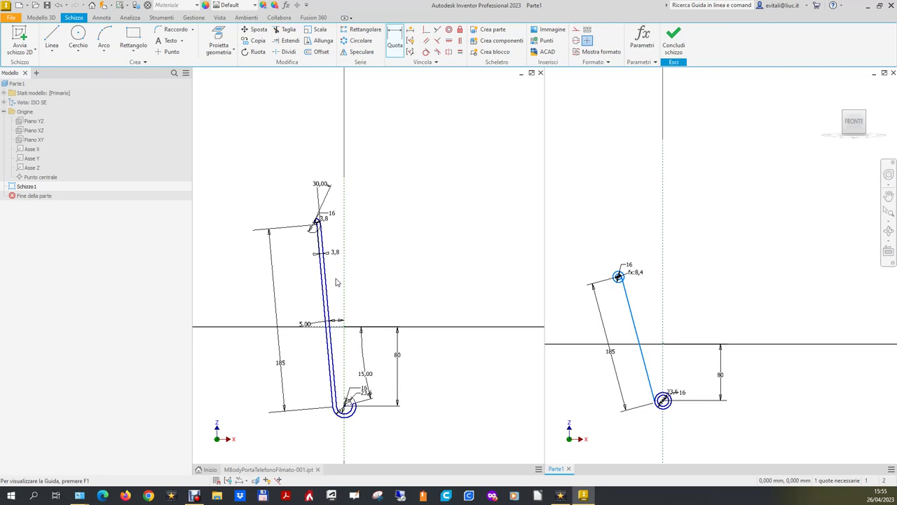
Add a 5° angular dimension between the slanted line and the vertical axis
left_click(394, 41)
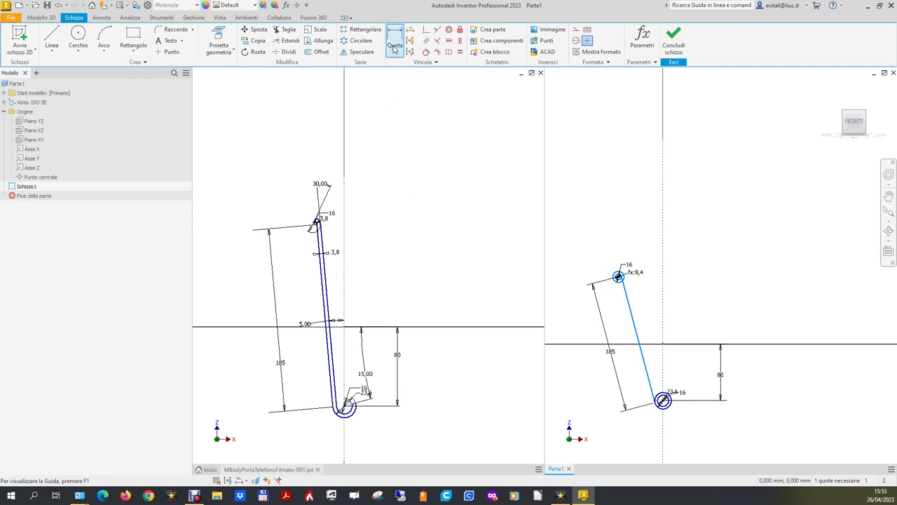
left_click(632, 316)
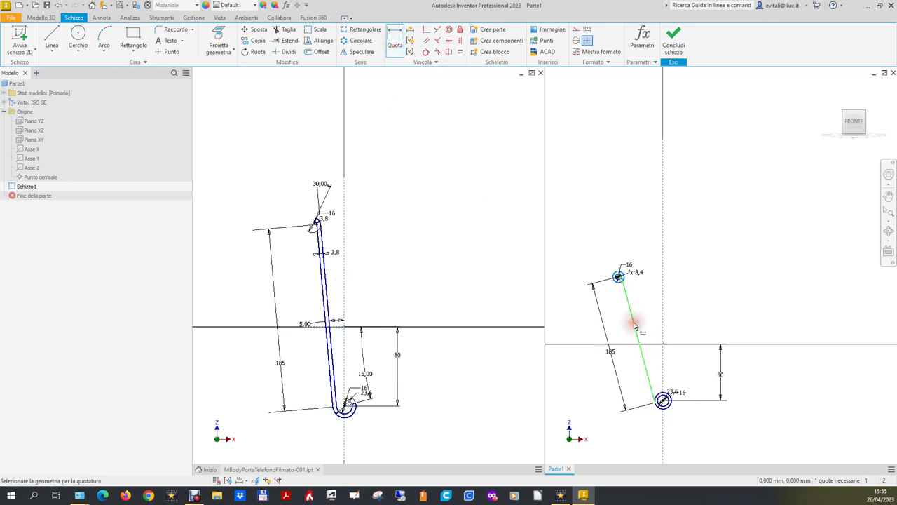
left_click(663, 315)
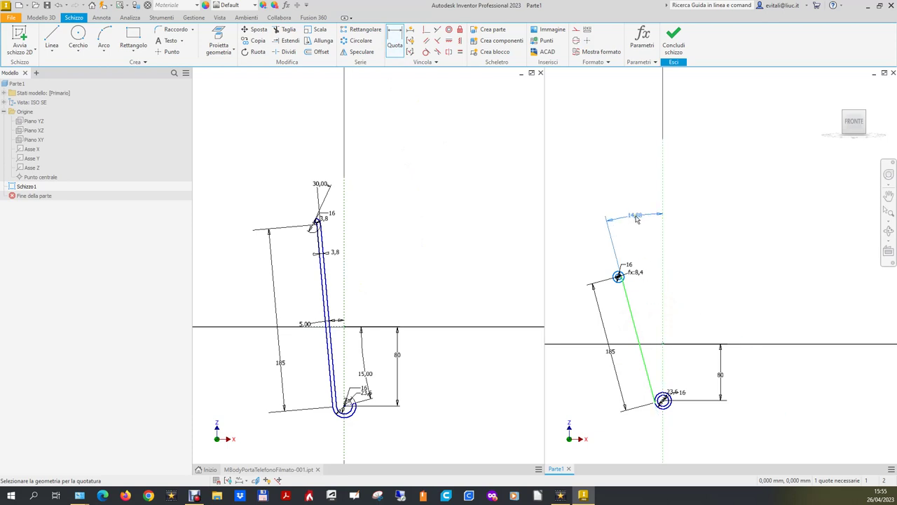
left_click(638, 208)
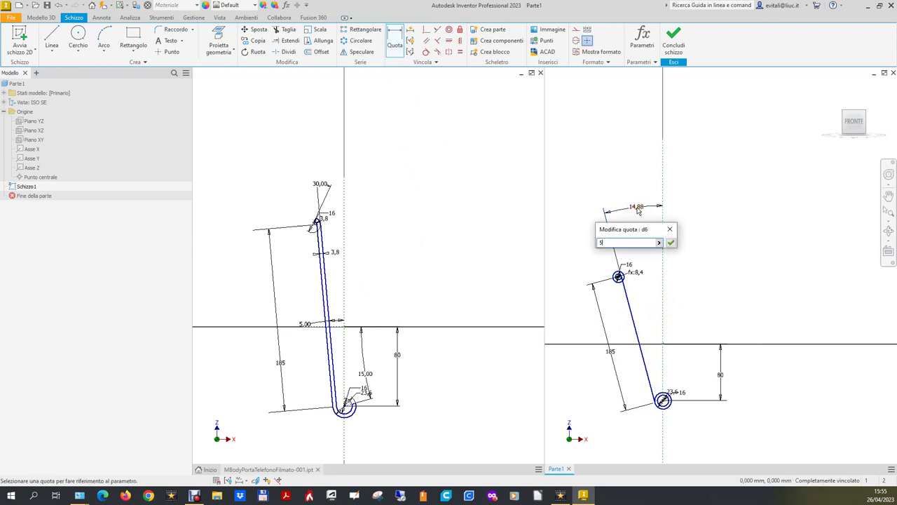
key("Return")
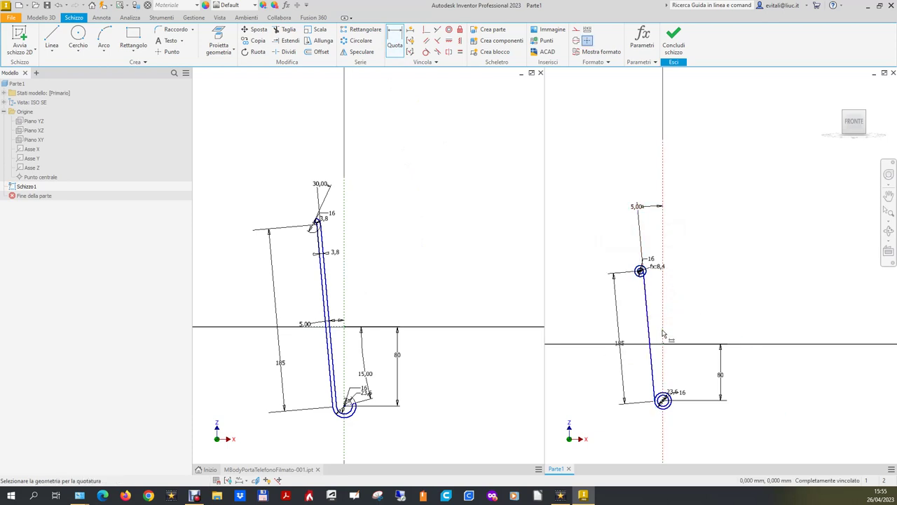
scroll(664, 334, "up", 2)
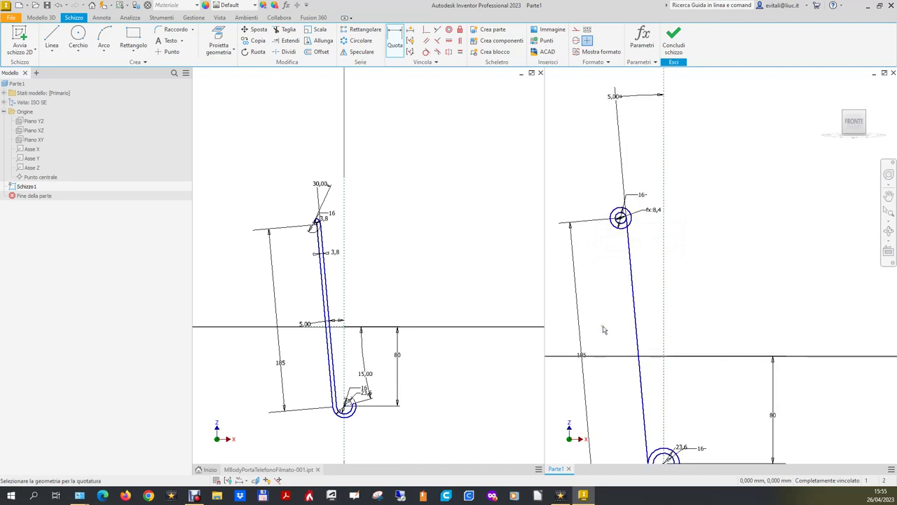
scroll(598, 267, "down", 2)
Draw a second short slanted line beside the first one
left_click(52, 36)
left_click(625, 255)
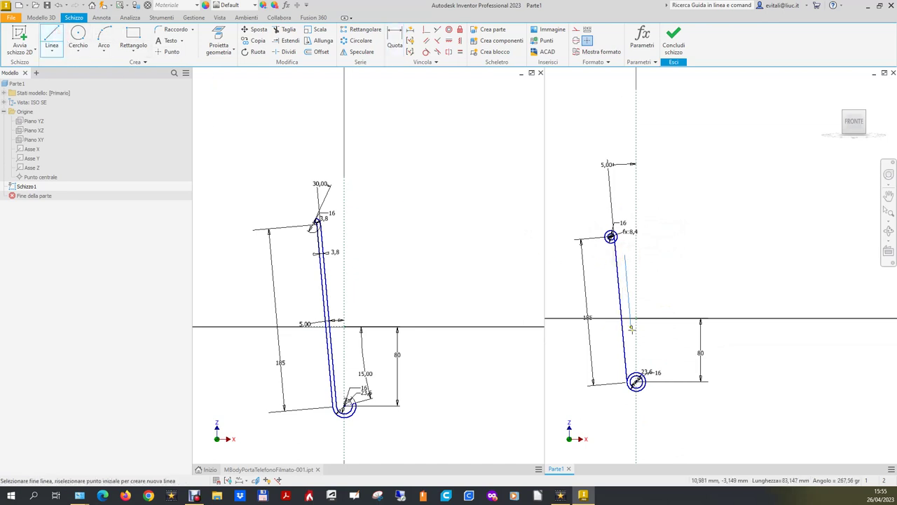
right_click(633, 338)
left_click(670, 338)
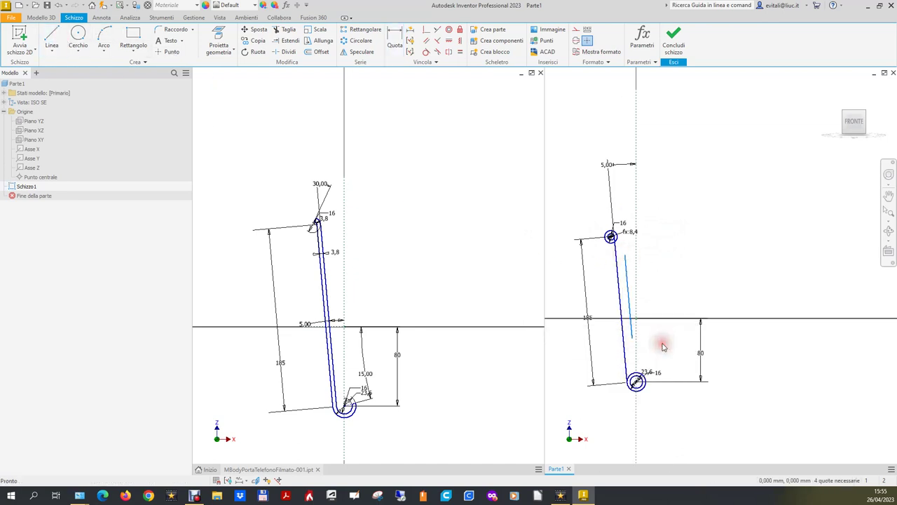
scroll(670, 343, "up", 4)
scroll(657, 328, "down", 4)
scroll(596, 204, "up", 3)
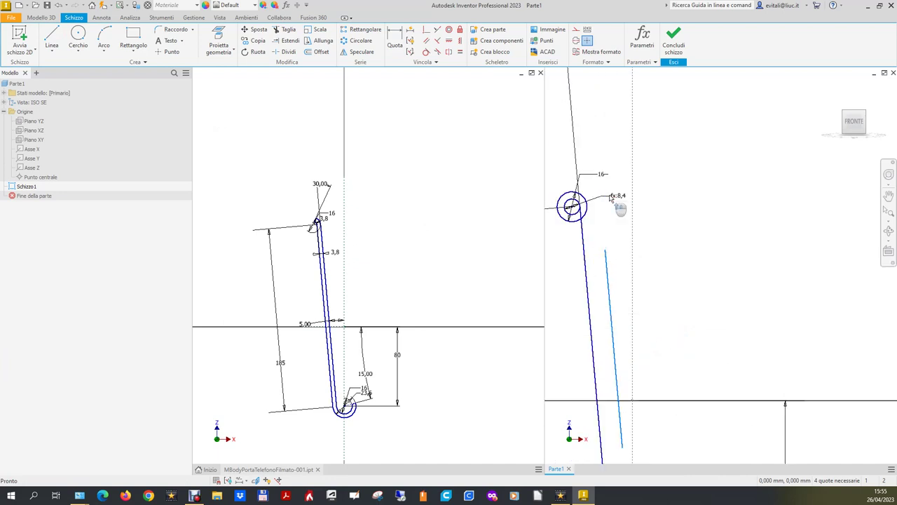
Constrain the new line tangent to the top circle
left_click(426, 51)
left_click(607, 268)
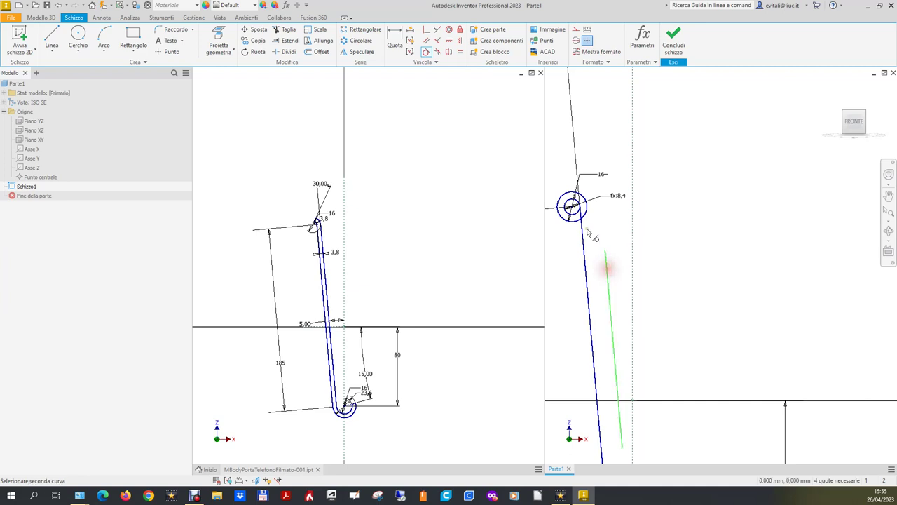
left_click(588, 214)
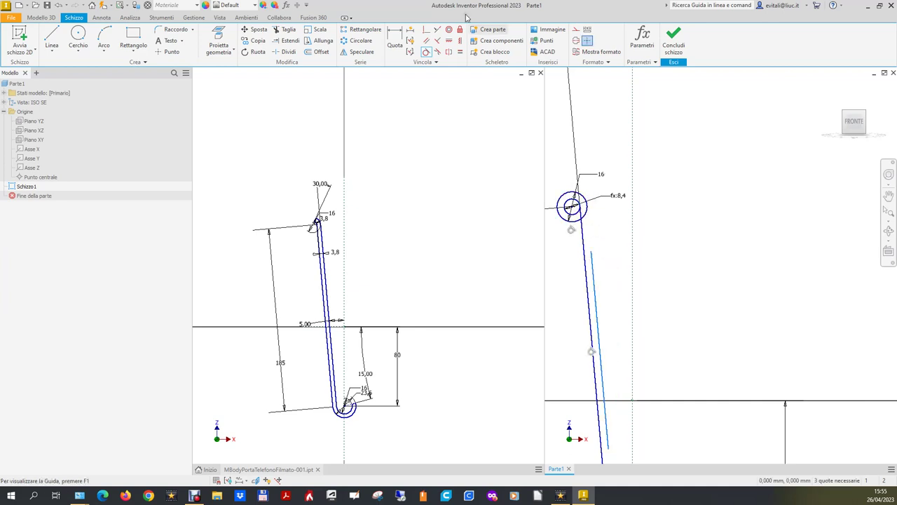
left_click(289, 40)
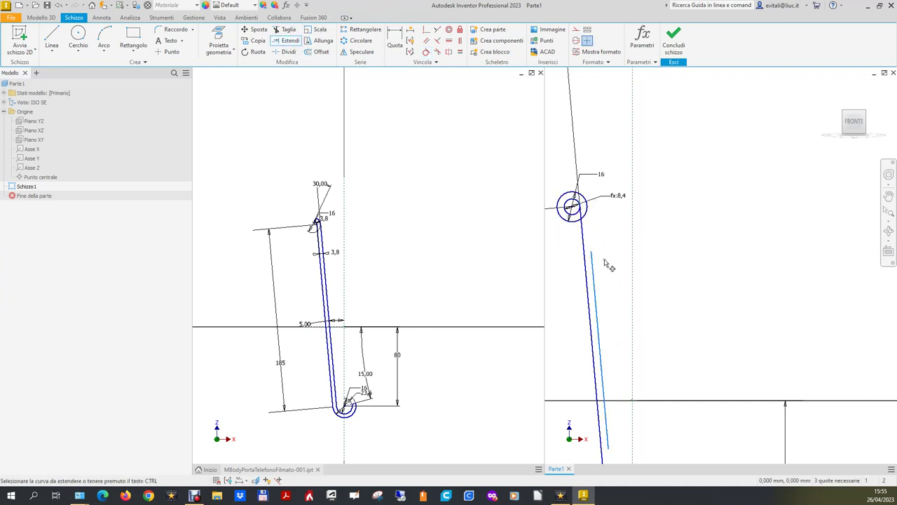
Extend the new line to the top circle and make it tangent to the bottom circle
left_click(592, 255)
scroll(563, 265, "down", 2)
scroll(563, 265, "up", 2)
scroll(600, 403, "down", 5)
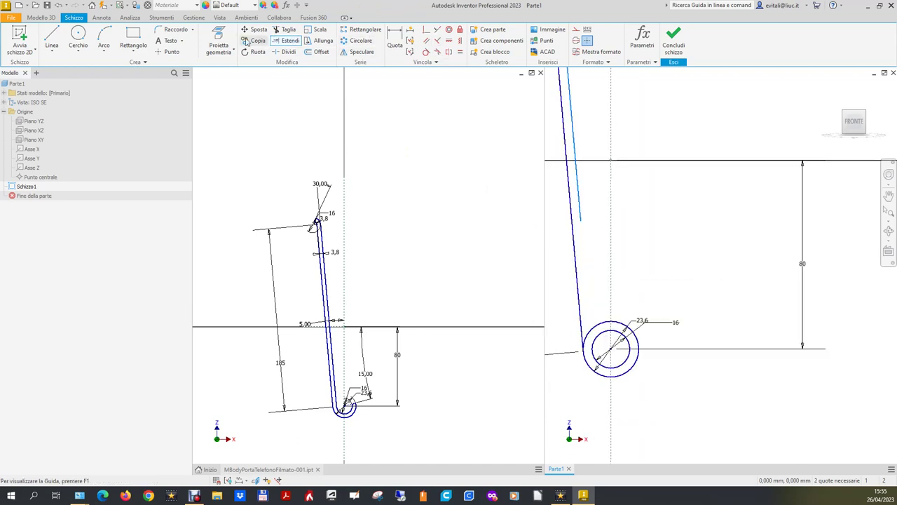
left_click(425, 52)
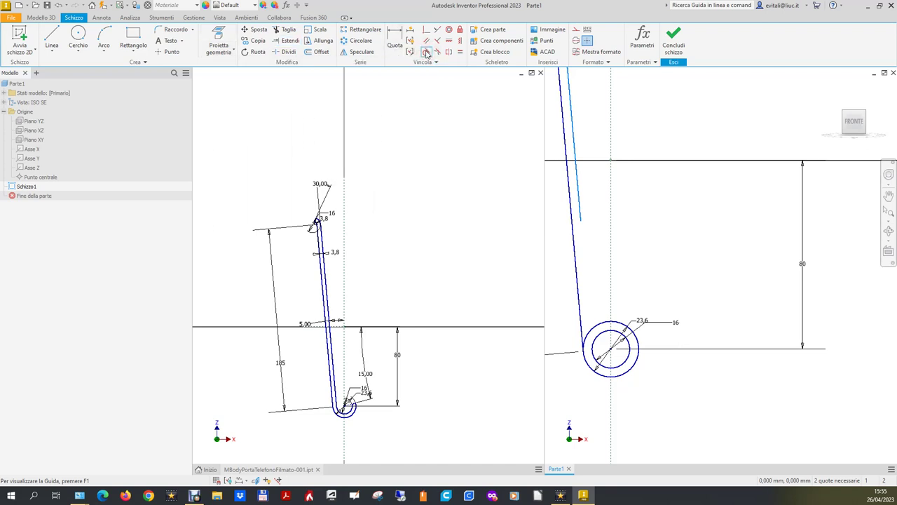
left_click(581, 213)
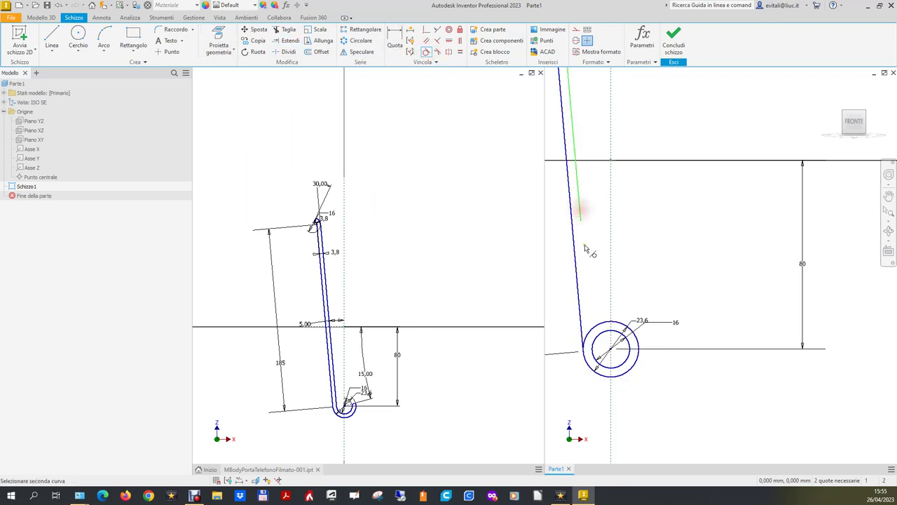
left_click(594, 344)
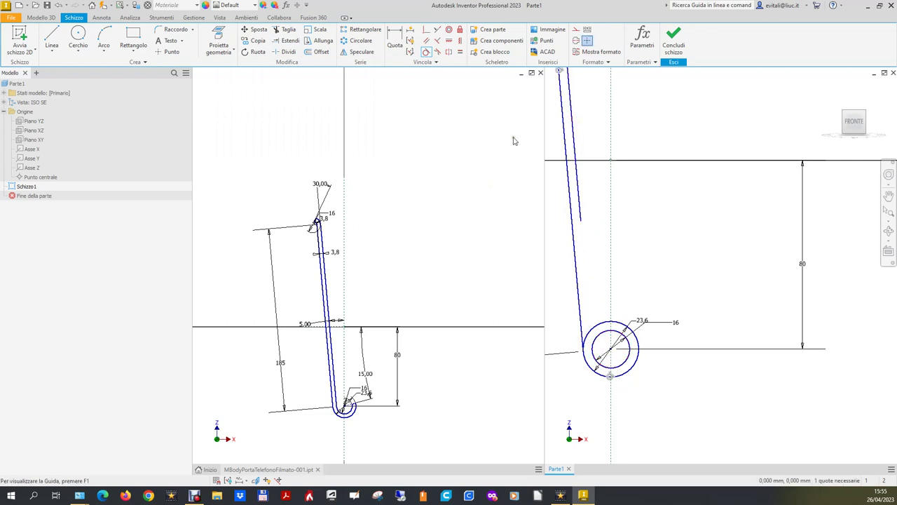
Extend both slot lines down to the lower circle
left_click(290, 42)
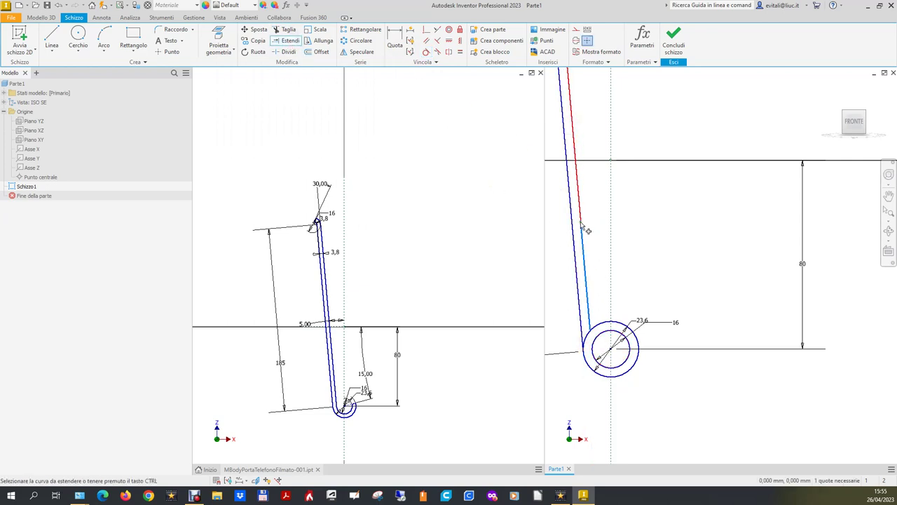
left_click(581, 224)
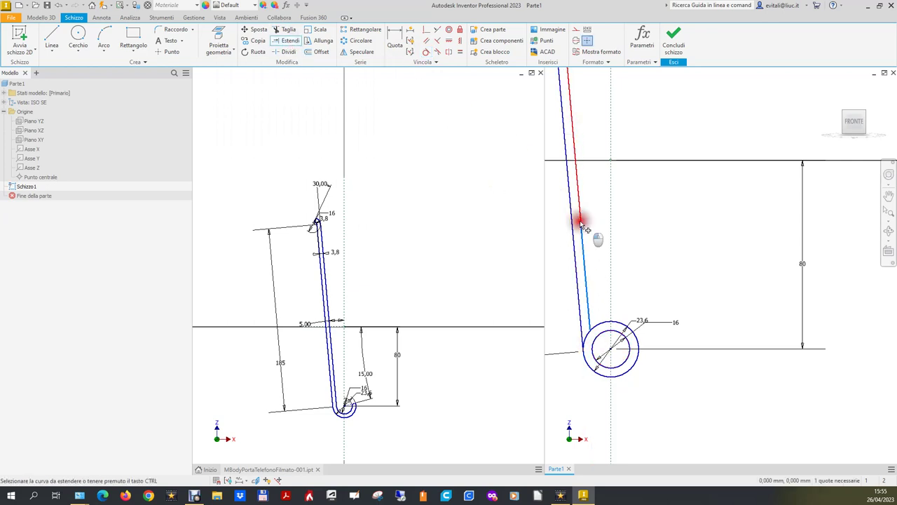
left_click(587, 287)
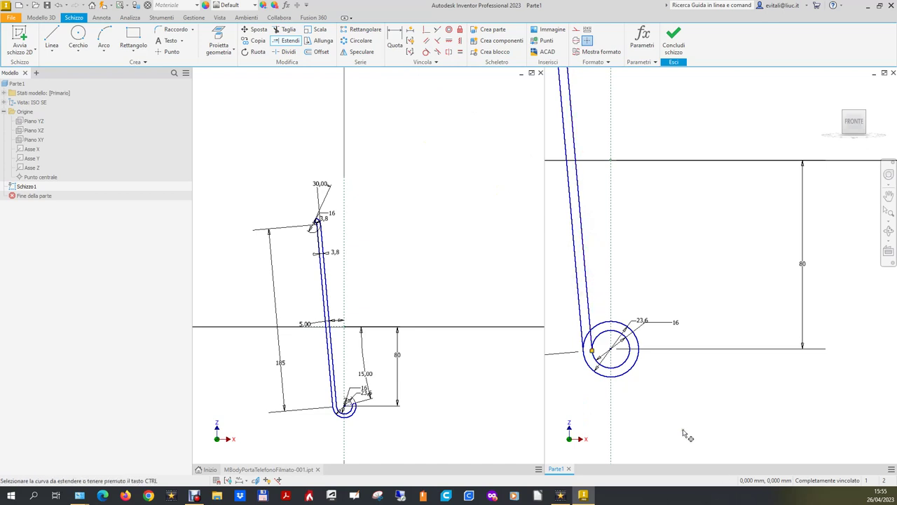
scroll(777, 400, "up", 2)
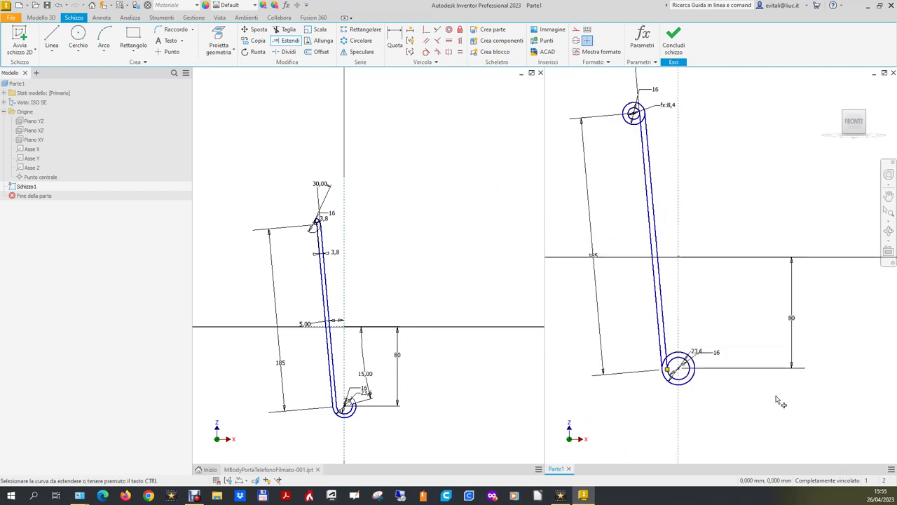
scroll(303, 226, "down", 3)
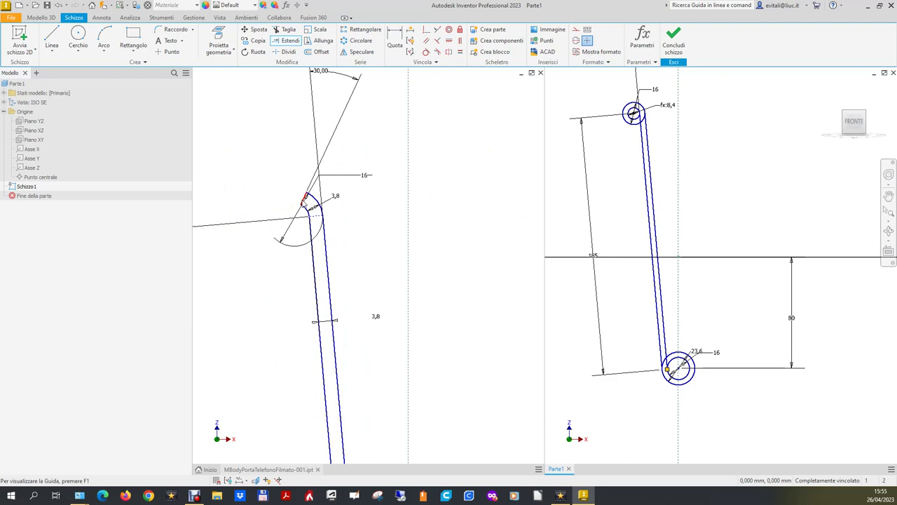
Draw a short line near the lower circle centre and convert it to construction geometry
scroll(655, 120, "down", 2)
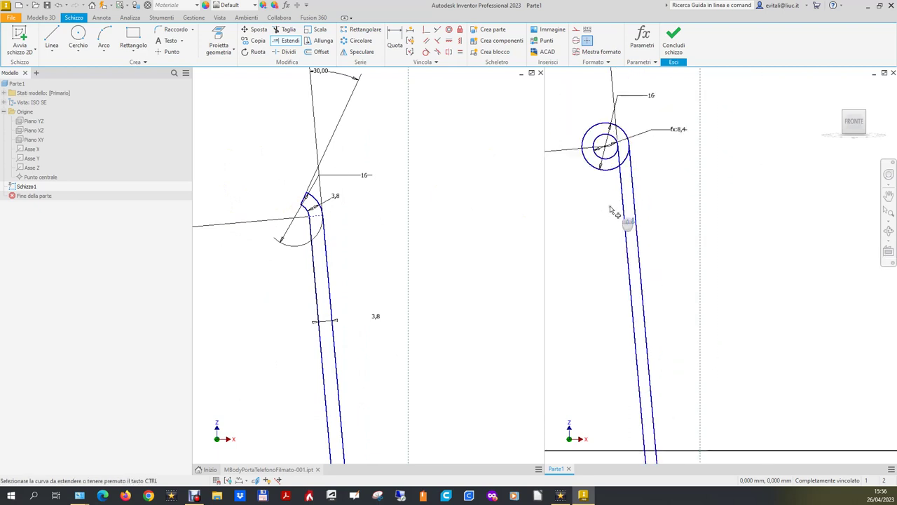
scroll(641, 126, "down", 2)
scroll(701, 175, "up", 2)
scroll(638, 119, "down", 3)
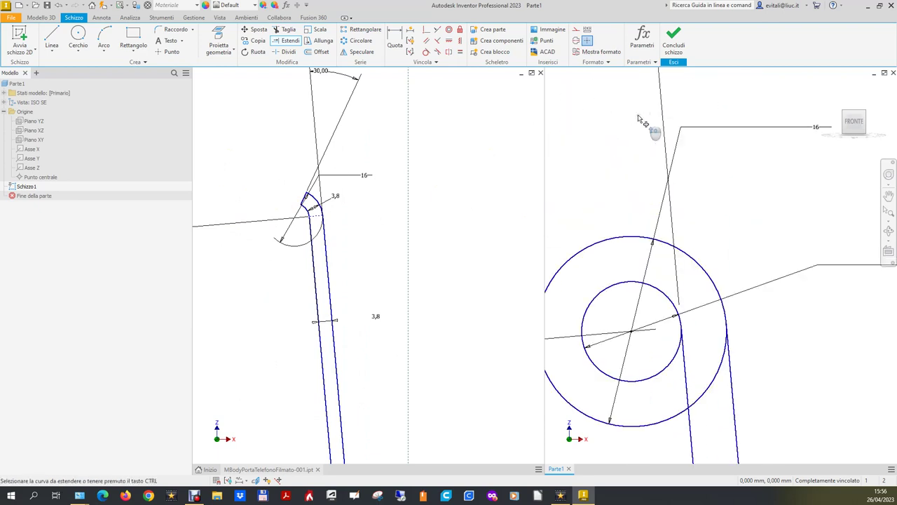
left_click(52, 38)
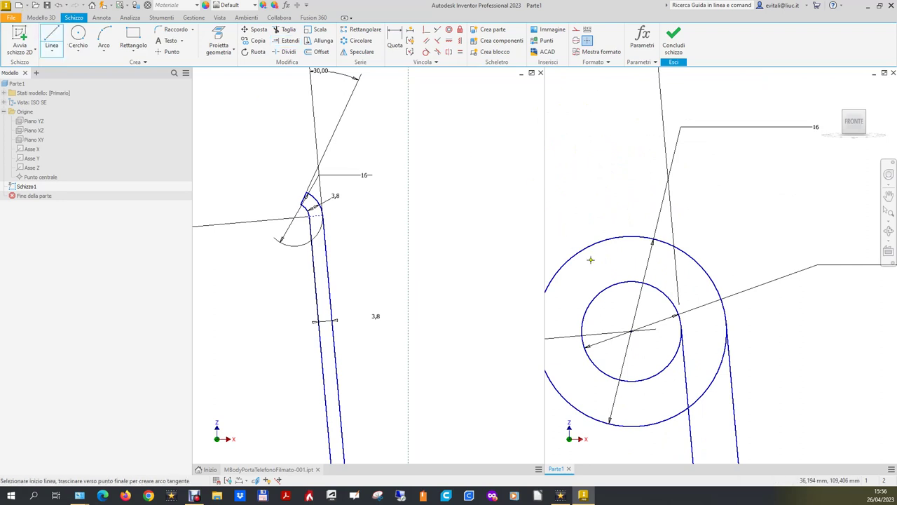
left_click(646, 313)
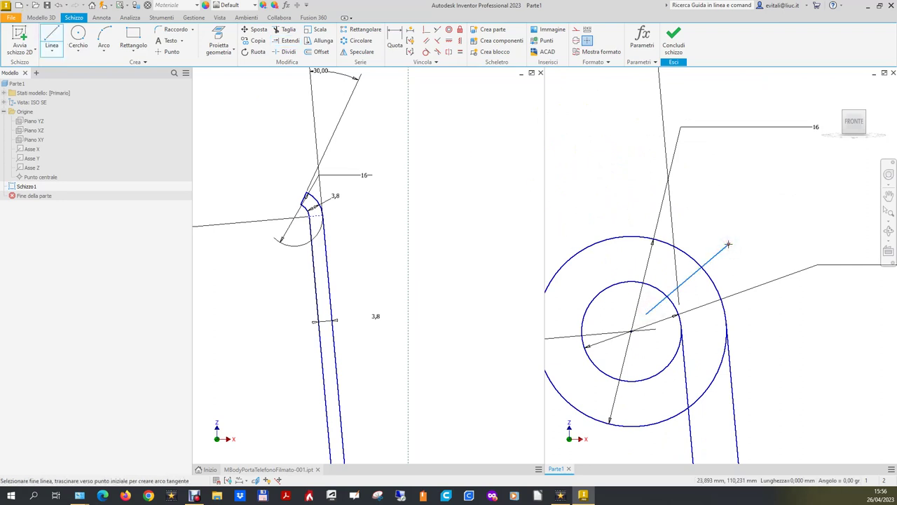
key("Escape")
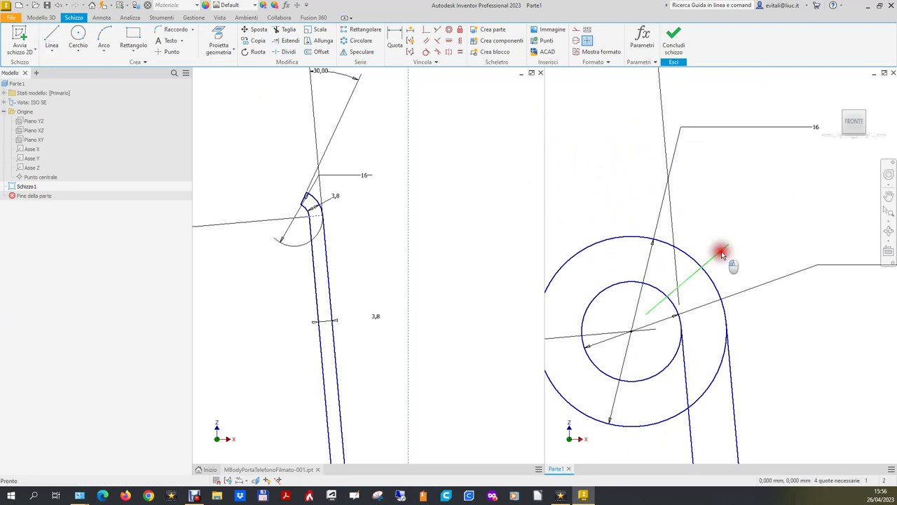
left_click(575, 32)
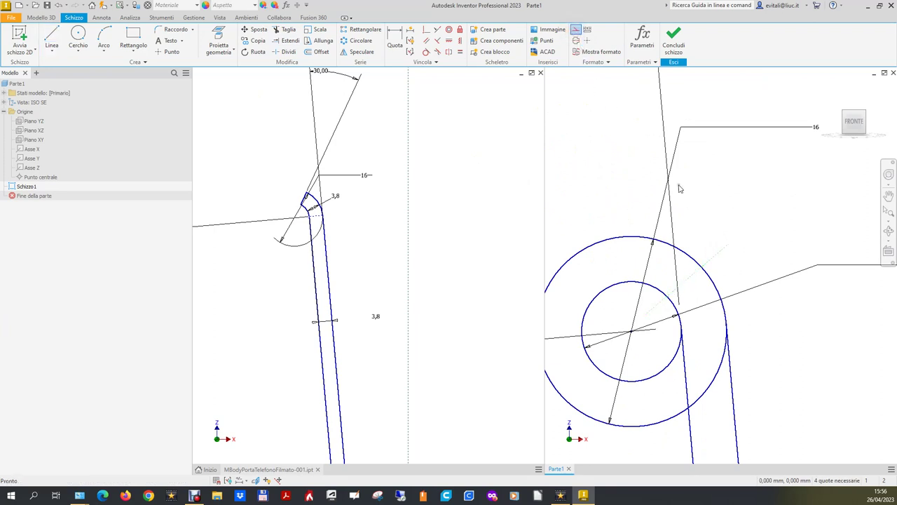
Pin the construction line's end to the circle centre and trim it at the outer circle
left_click(426, 30)
left_click(646, 314)
left_click(631, 331)
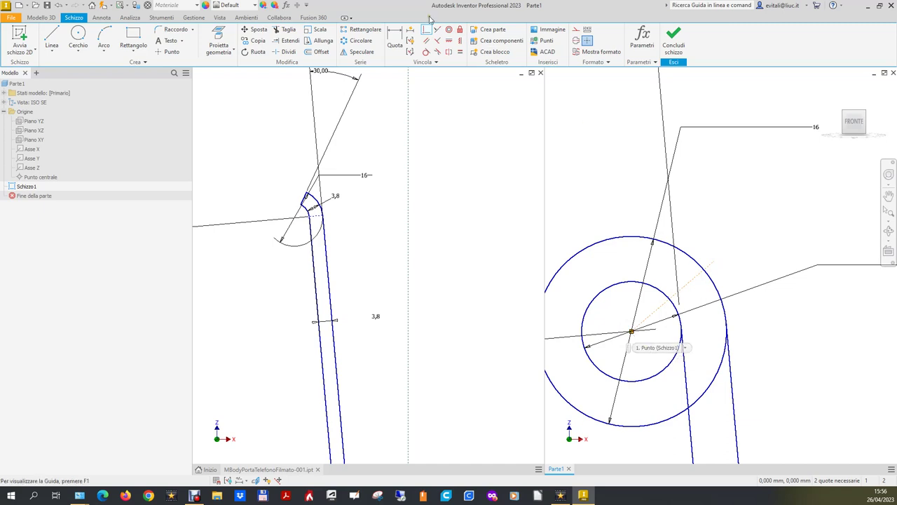
left_click(289, 33)
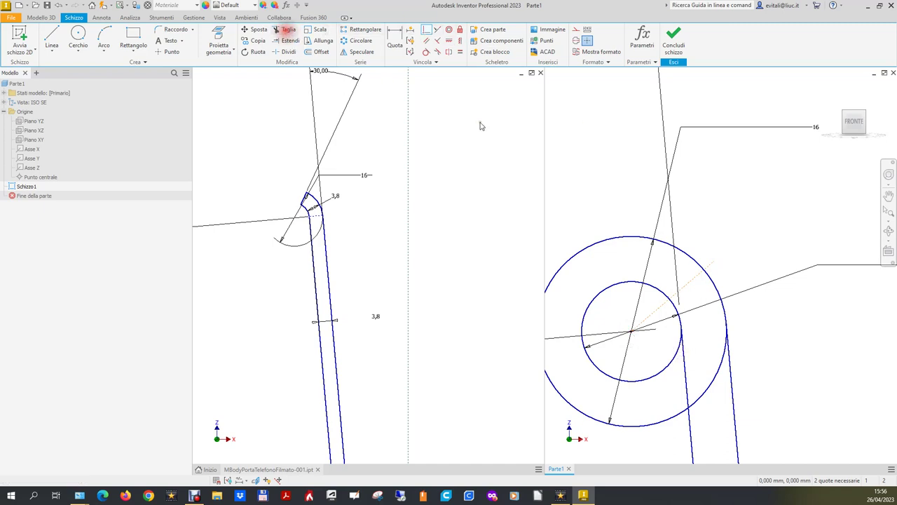
left_click(704, 270)
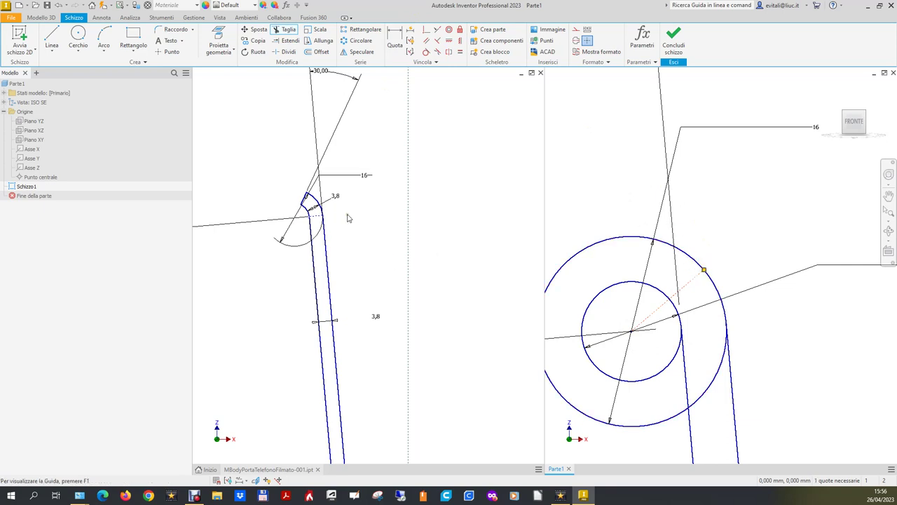
scroll(347, 219, "down", 2)
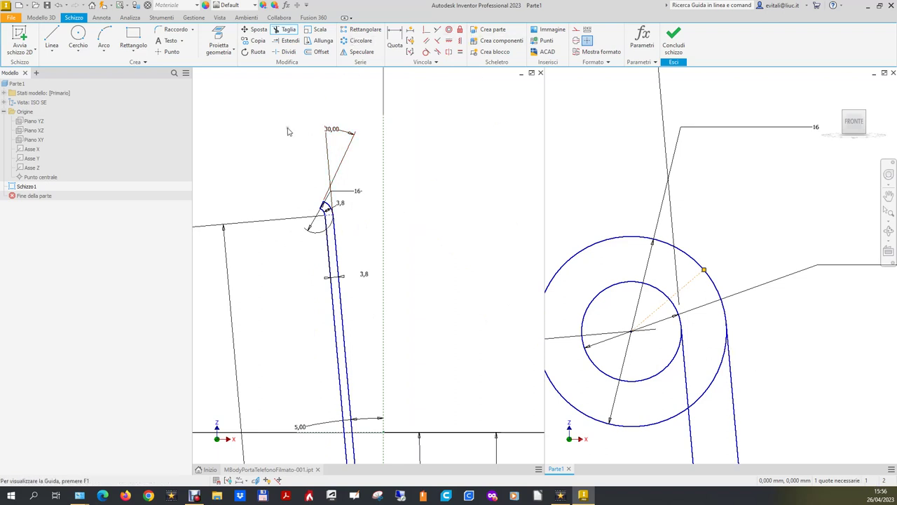
Dimension the construction line's angle to 30°
left_click(396, 38)
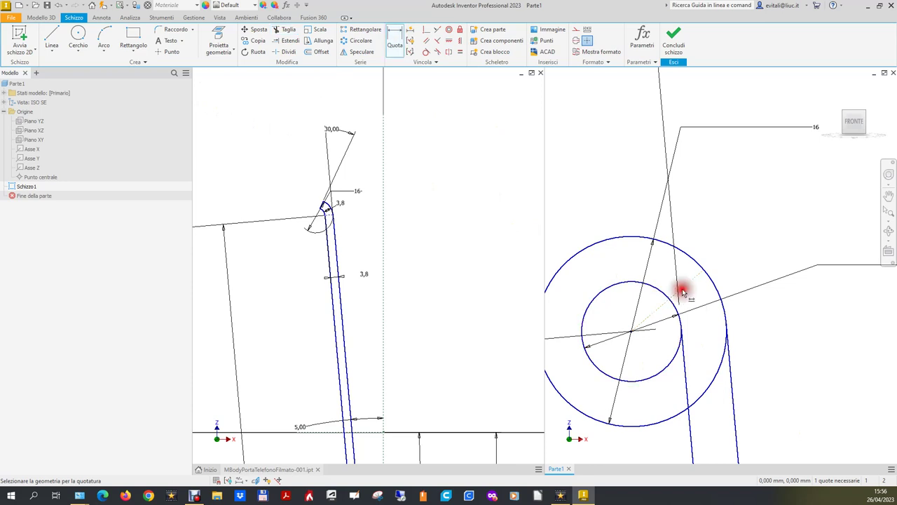
left_click(733, 377)
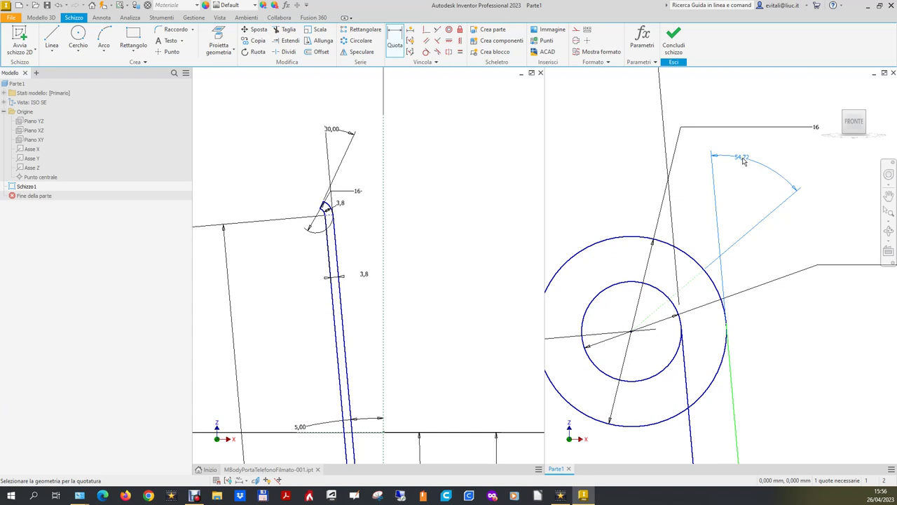
left_click(744, 162)
type("30")
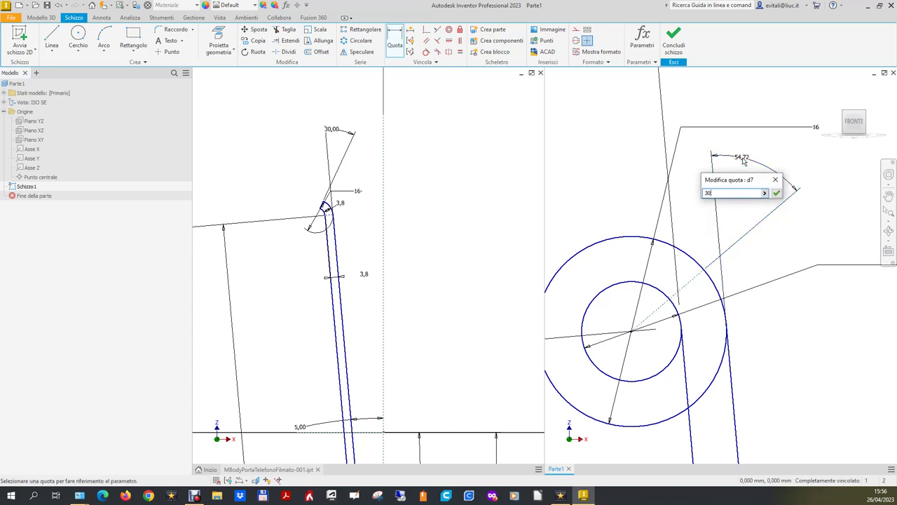
key("Return")
scroll(653, 307, "up", 3)
scroll(698, 298, "down", 3)
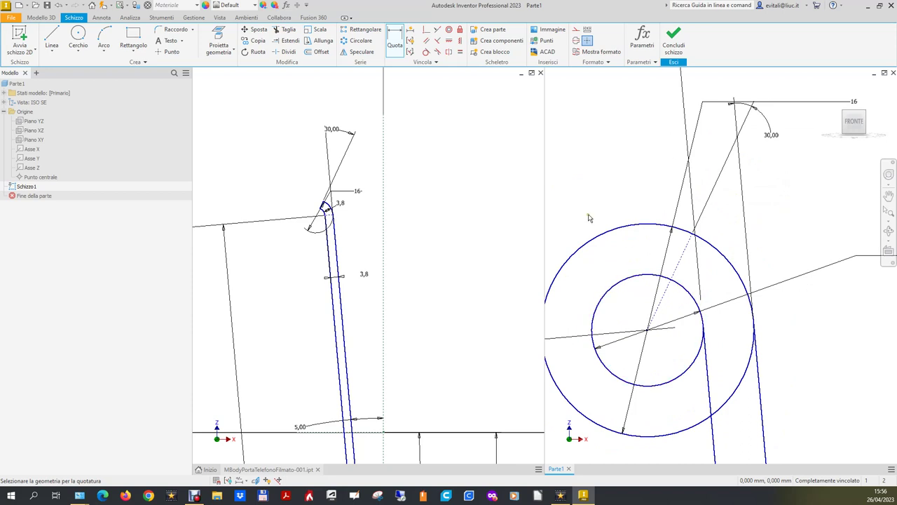
Draw a short line and constrain it collinear with the 30° construction line
left_click(51, 39)
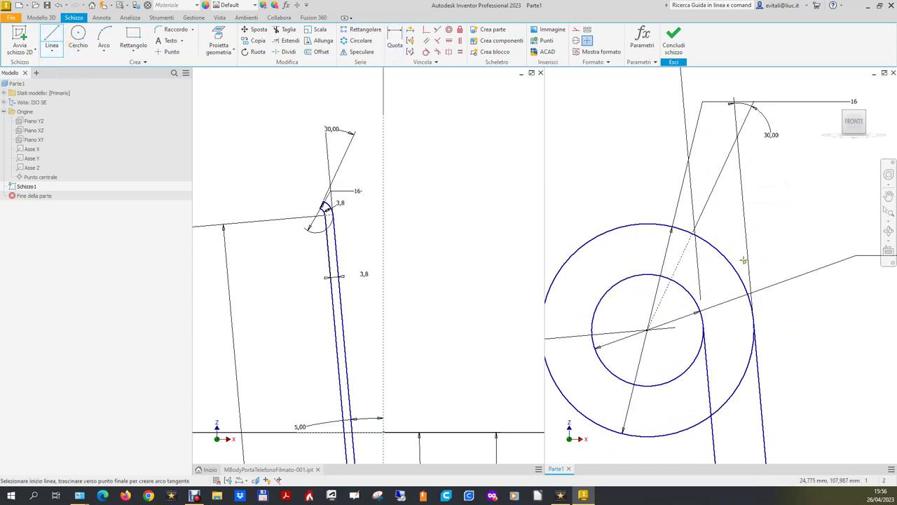
left_click(700, 250)
right_click(689, 273)
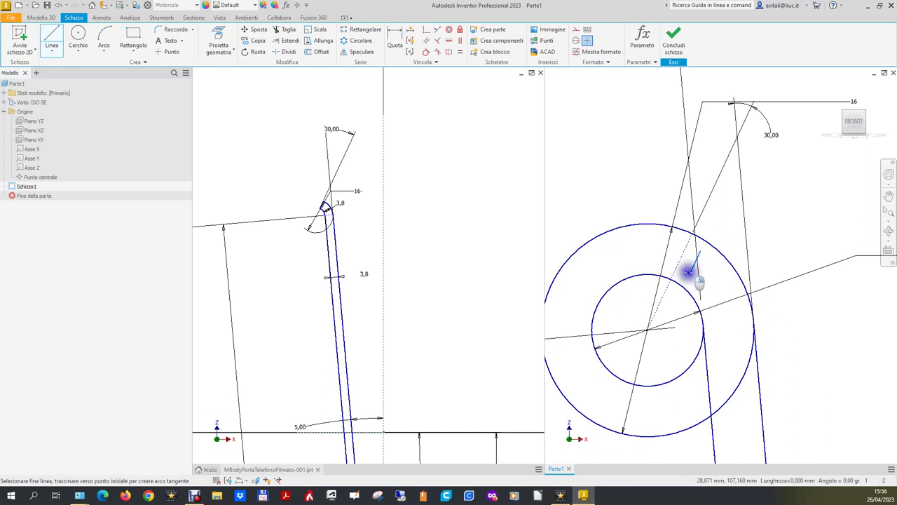
left_click(722, 273)
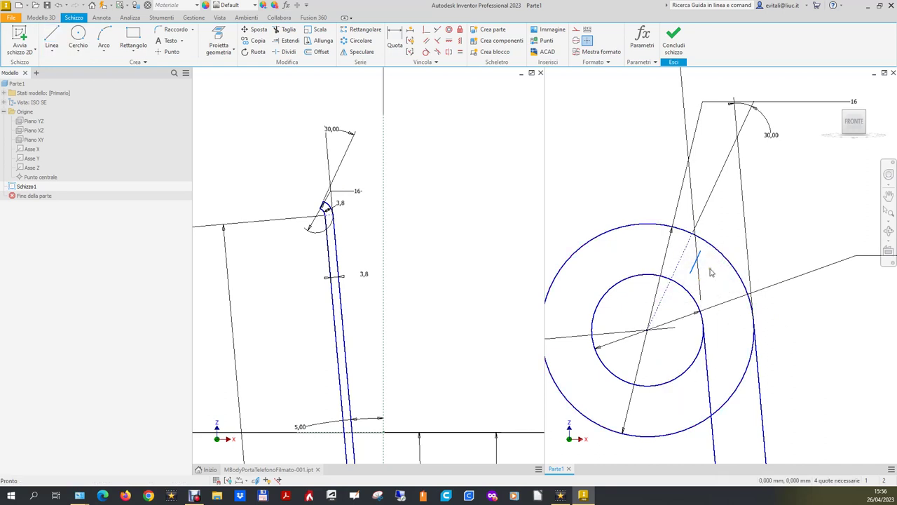
left_click(437, 30)
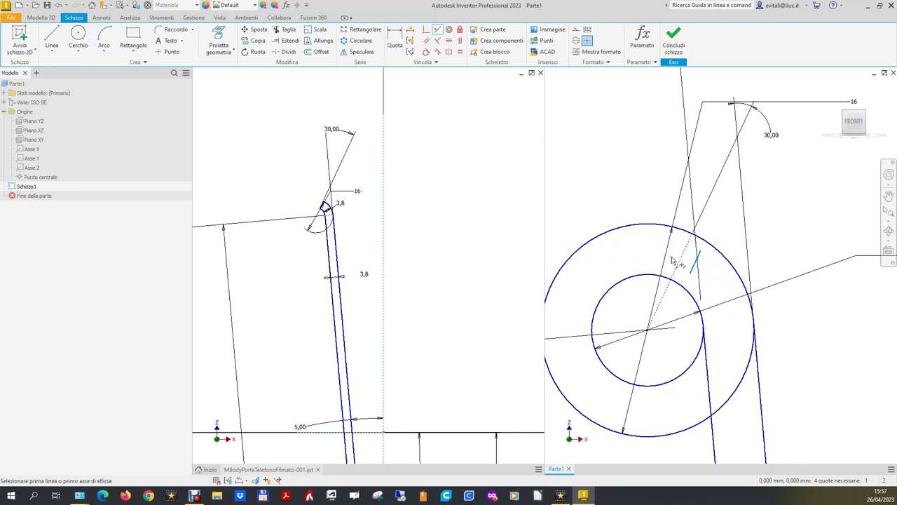
left_click(692, 269)
left_click(682, 259)
Extend the short line to the outer and inner circles, undoing one wrong extension
left_click(287, 41)
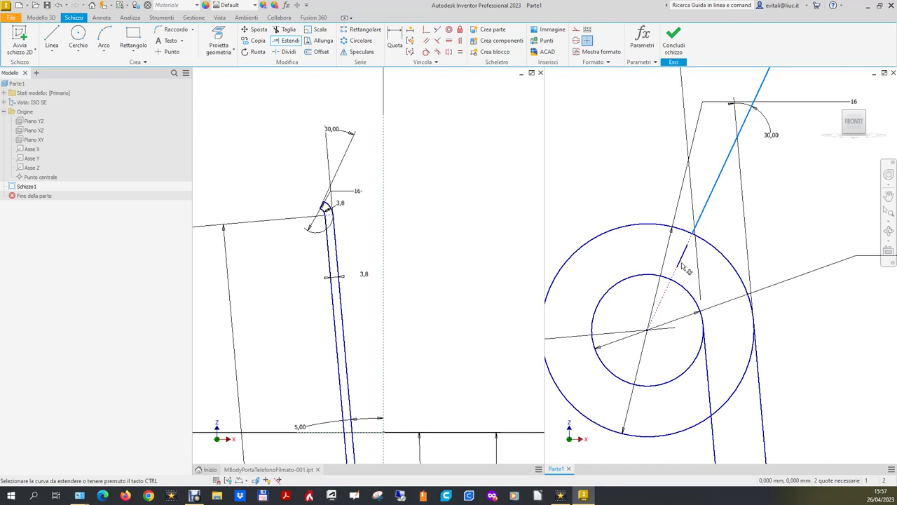
left_click(684, 265)
left_click(697, 279)
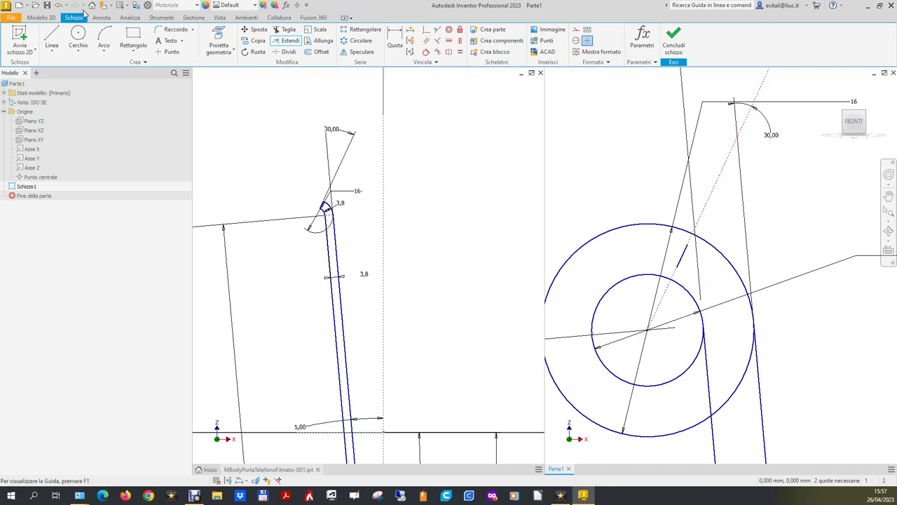
left_click(60, 5)
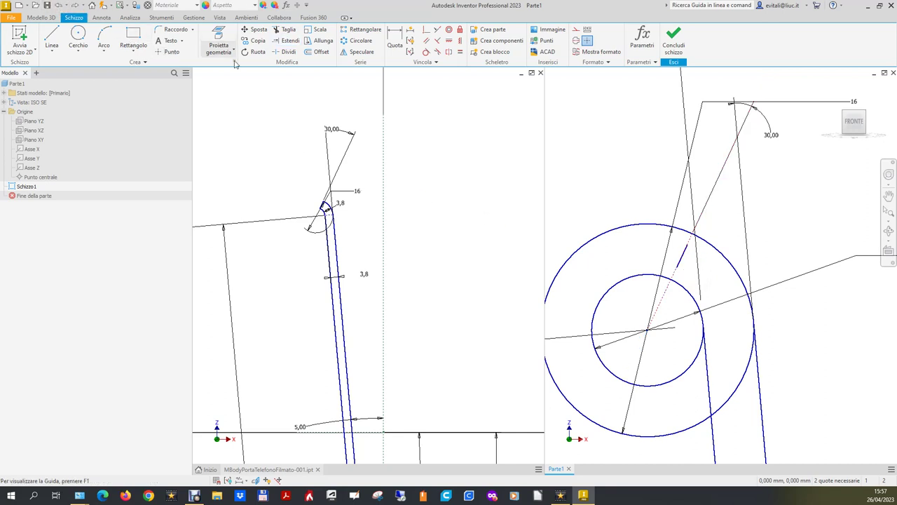
left_click(289, 40)
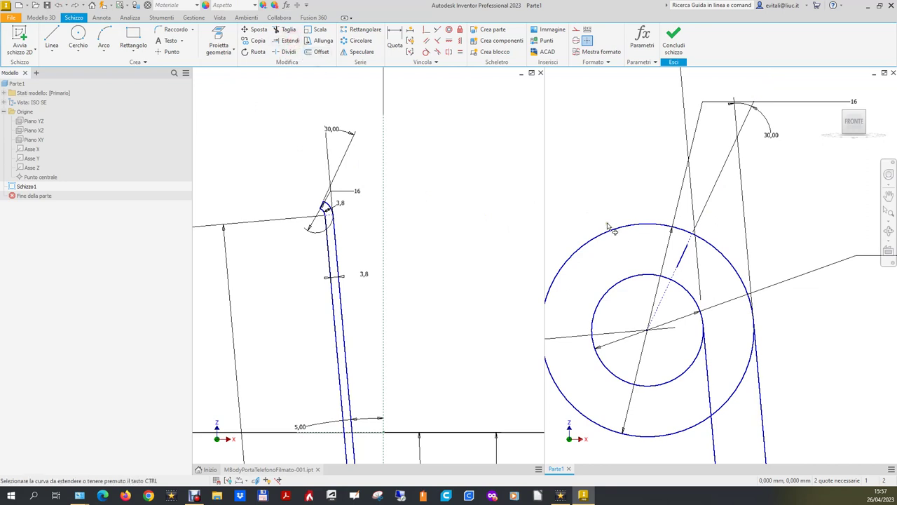
left_click(691, 263)
left_click(737, 269)
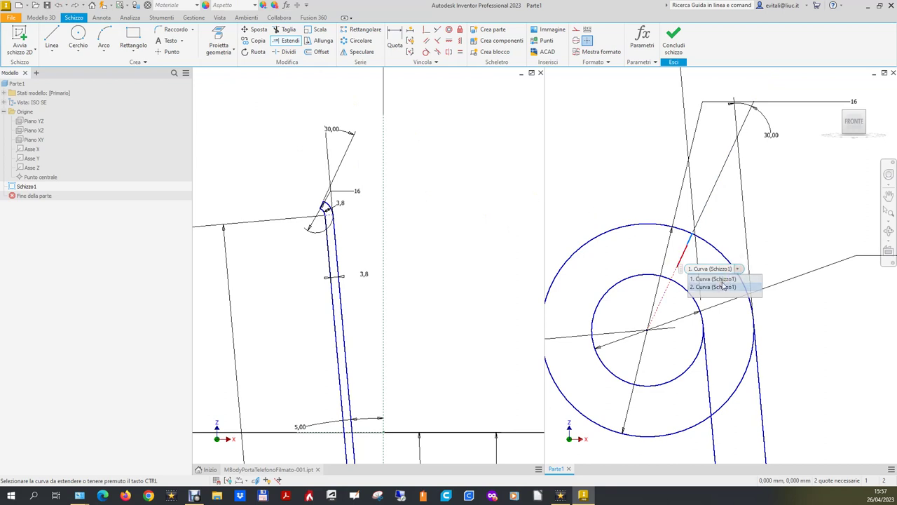
left_click(720, 288)
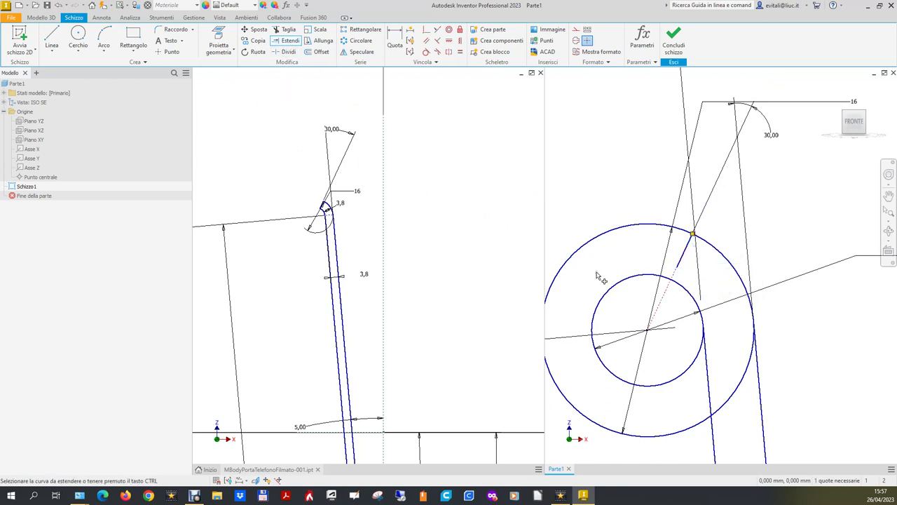
left_click(686, 260)
scroll(631, 378, "down", 2)
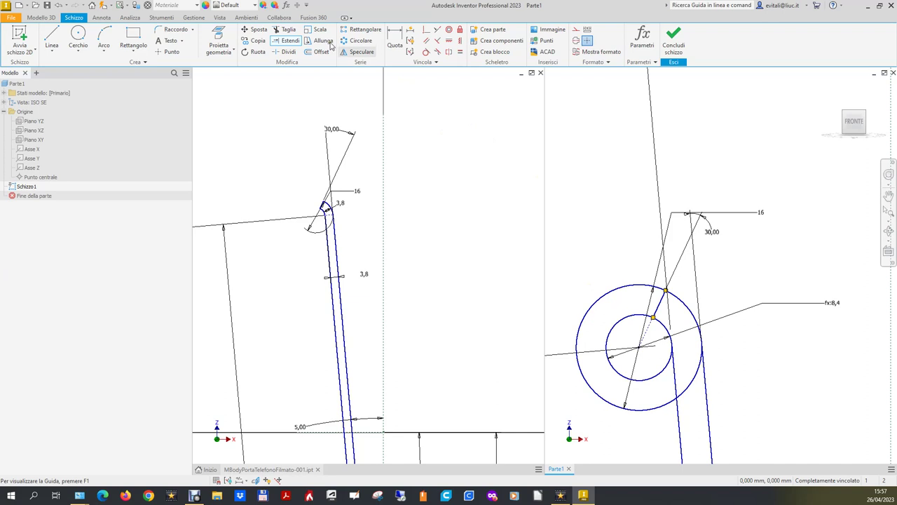
left_click(290, 30)
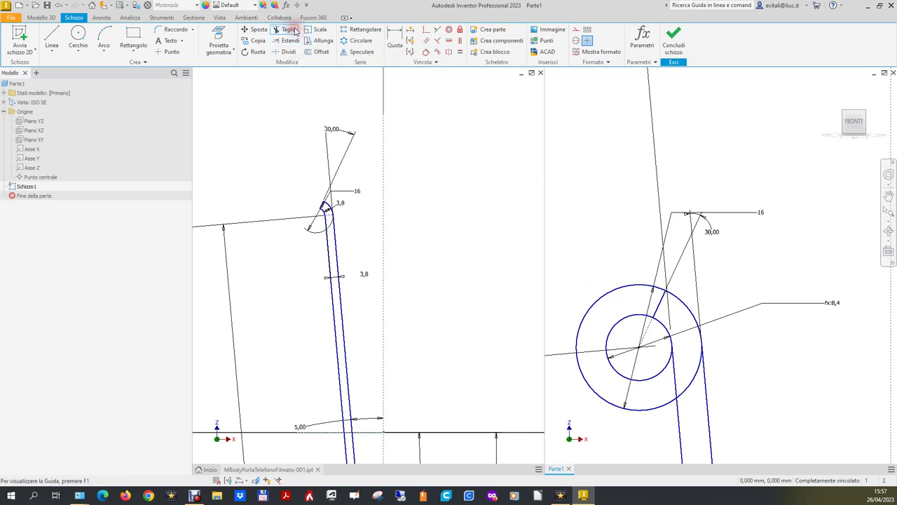
Trim the left outer-circle part, the lower arc piece and the small circle at the slot's top end
left_click(662, 295)
mouse_move(560, 496)
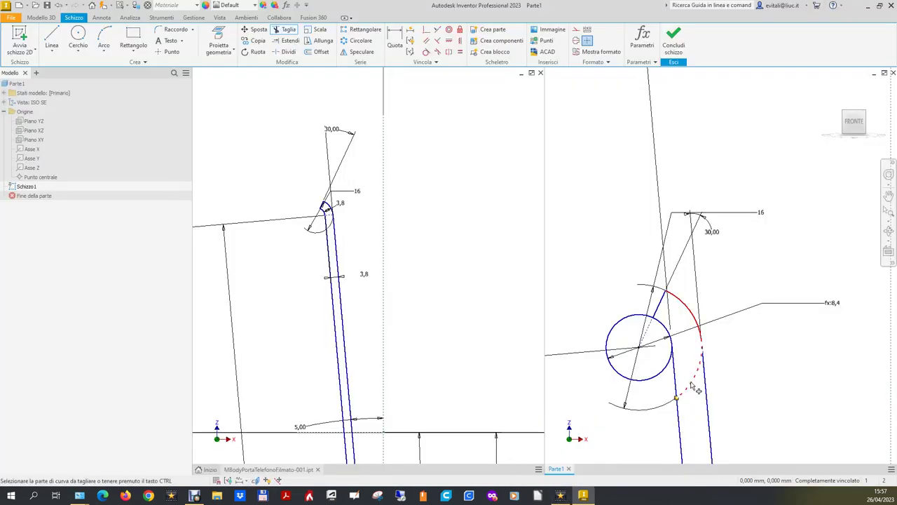
left_click(694, 387)
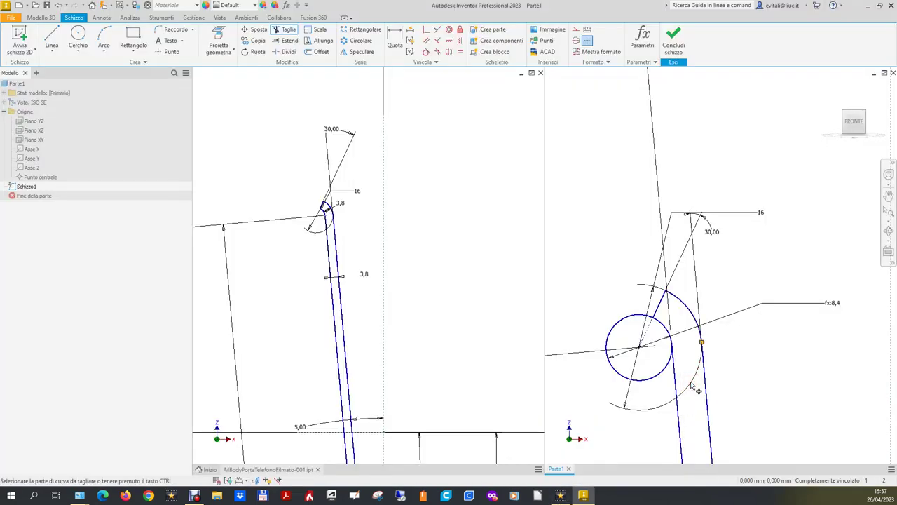
left_click(612, 324)
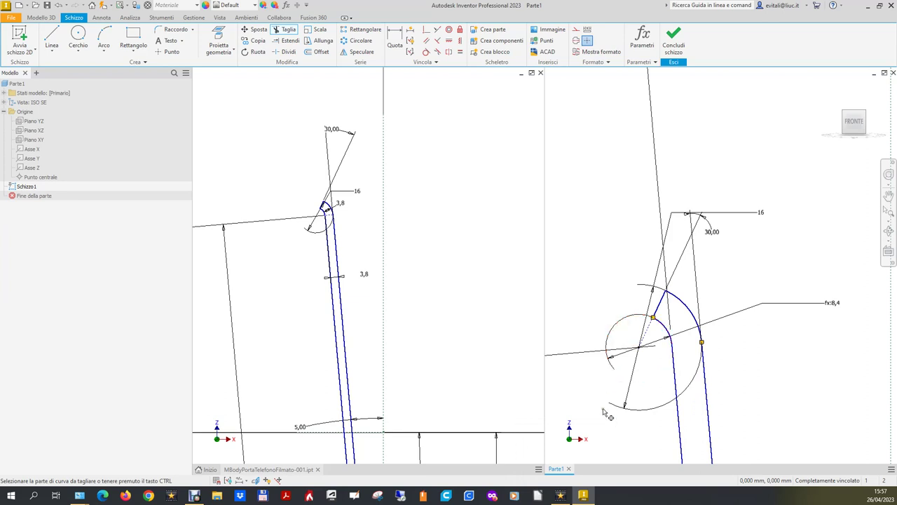
scroll(554, 345, "up", 2)
scroll(554, 347, "up", 2)
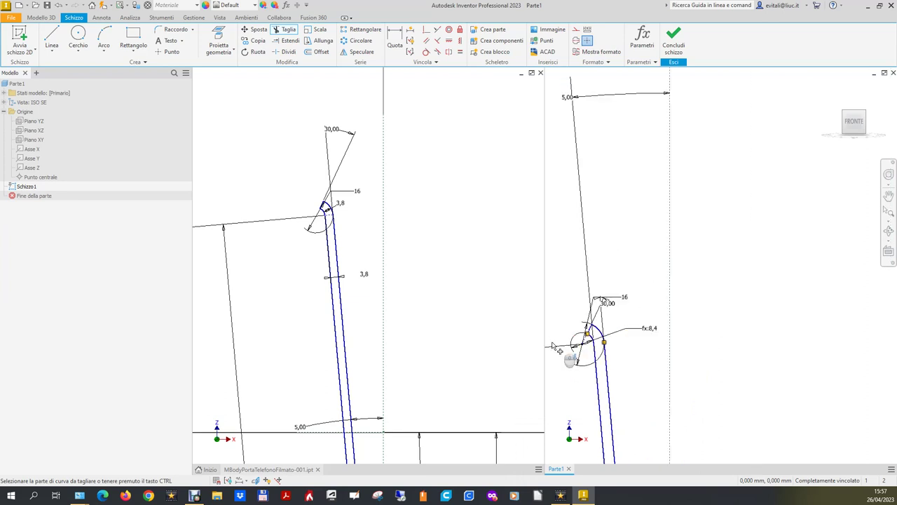
scroll(634, 331, "up", 2)
scroll(636, 333, "up", 1)
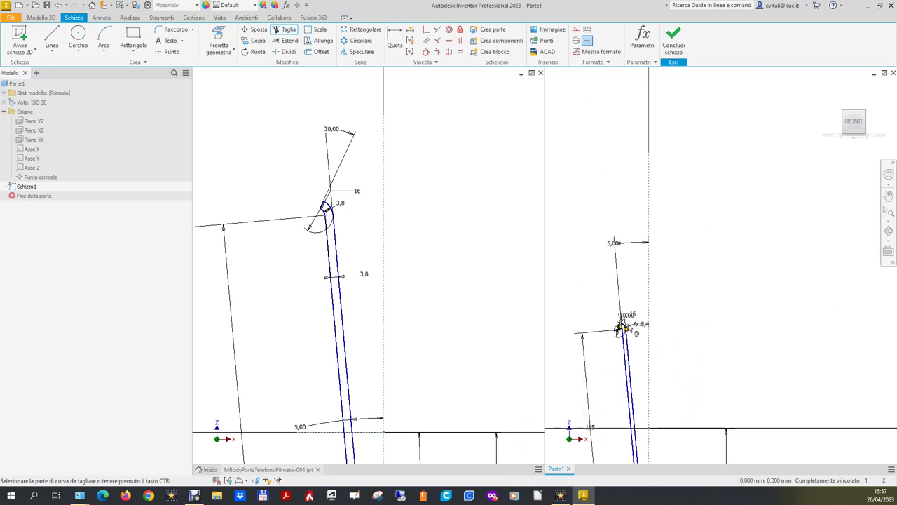
scroll(596, 313, "down", 2)
scroll(592, 378, "down", 2)
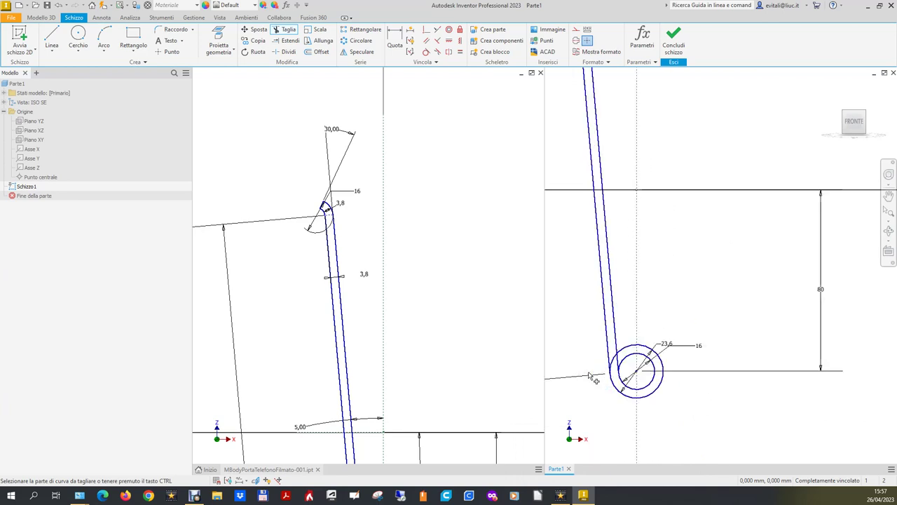
scroll(623, 392, "down", 2)
scroll(354, 333, "up", 1)
scroll(376, 398, "down", 2)
scroll(311, 365, "down", 2)
scroll(311, 363, "down", 2)
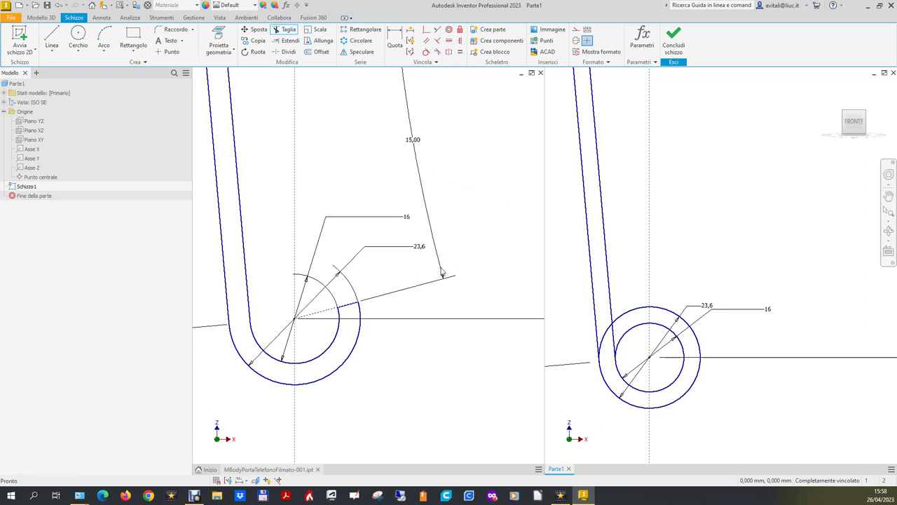
scroll(440, 306, "up", 1)
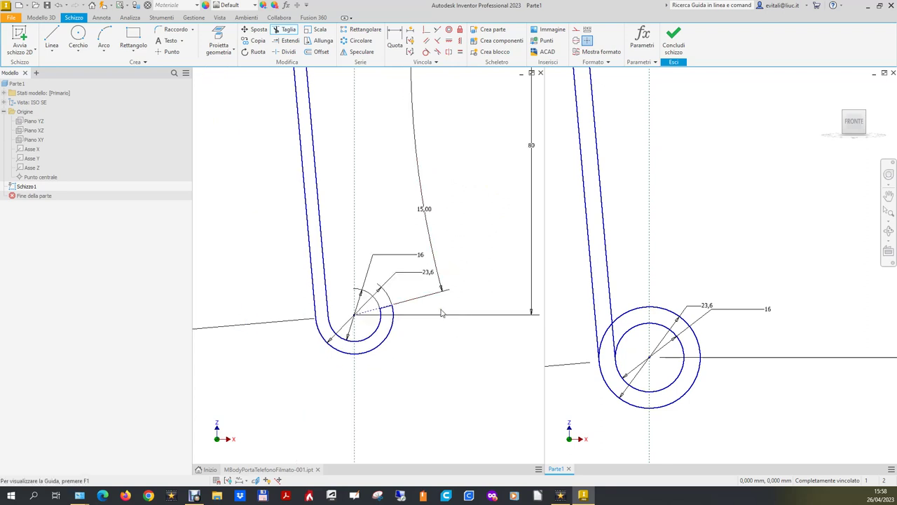
scroll(447, 288, "up", 1)
scroll(710, 342, "down", 2)
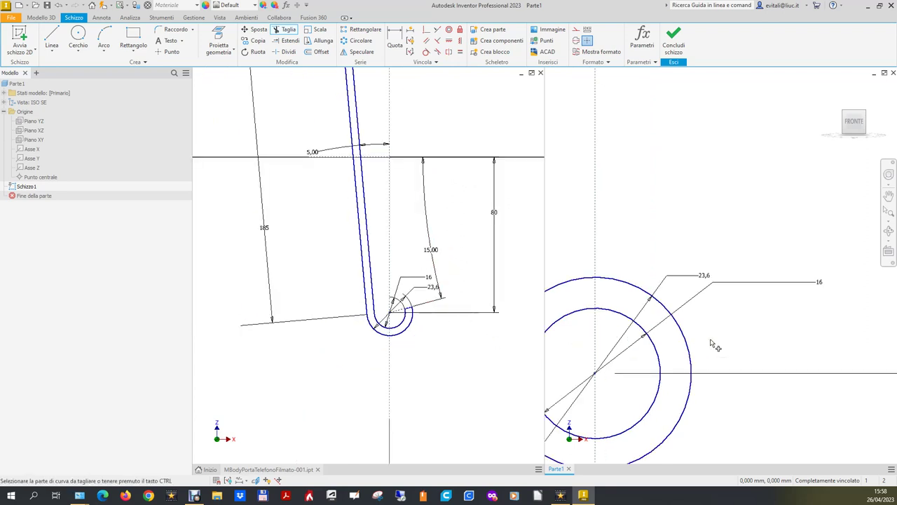
Draw a construction line made coincident with the lower circles' centre
left_click(51, 37)
left_click(610, 349)
right_click(741, 306)
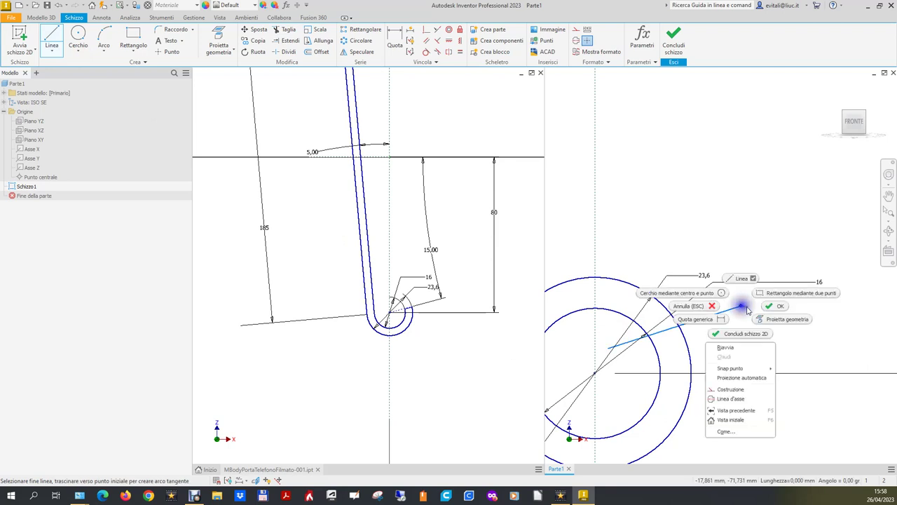
left_click(777, 306)
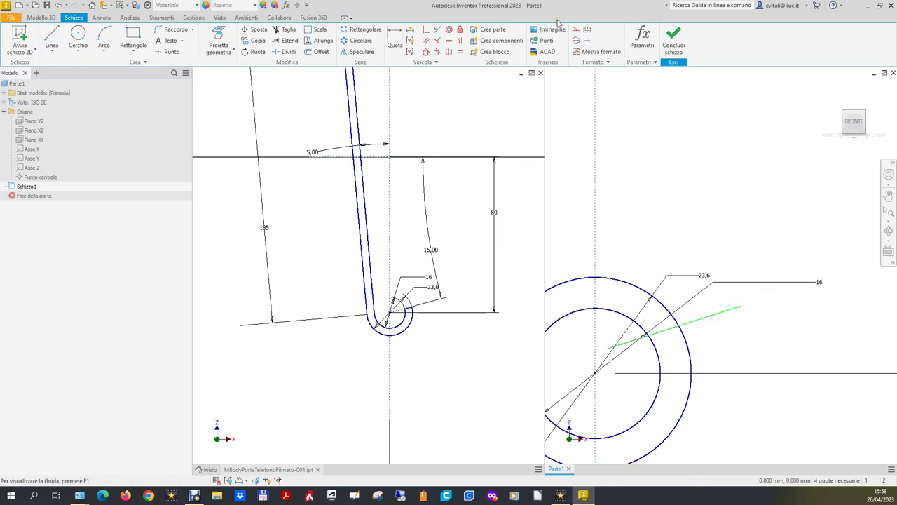
left_click(576, 29)
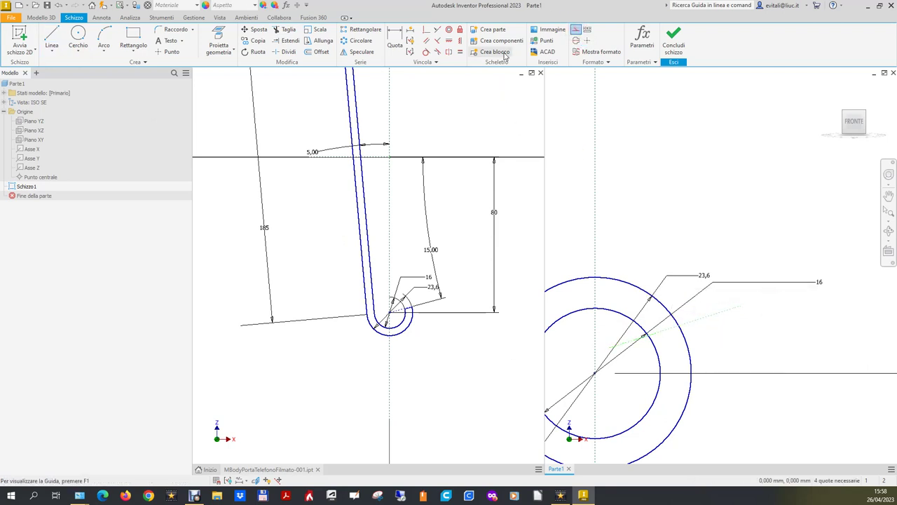
left_click(426, 30)
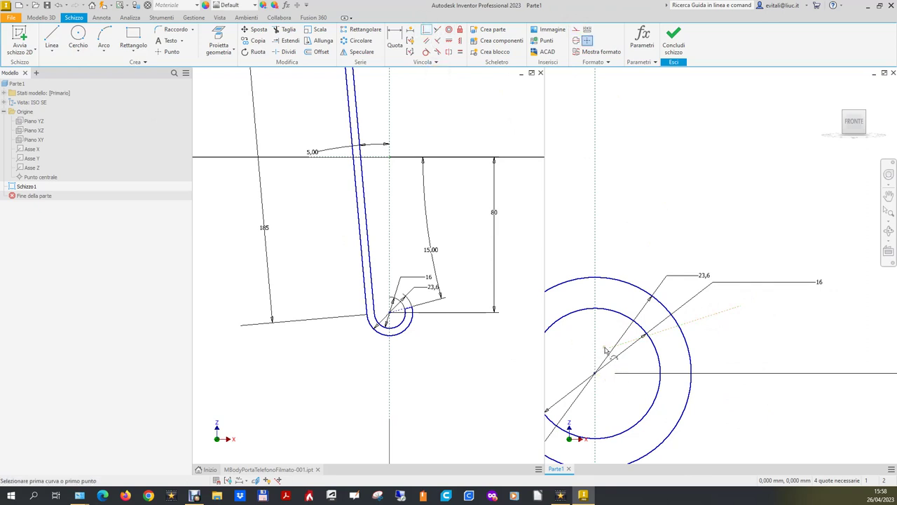
left_click(609, 351)
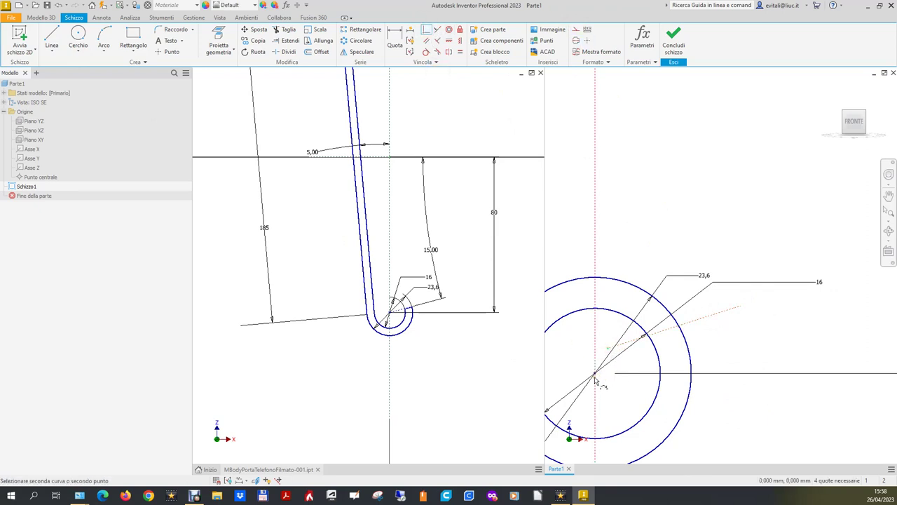
left_click(595, 374)
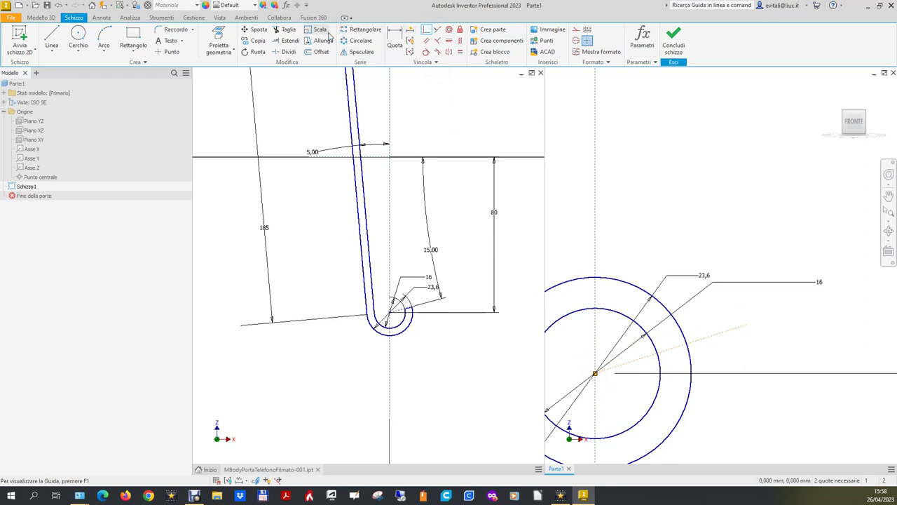
Trim the construction line at the outer circle and dimension it 15° to the X axis
left_click(290, 29)
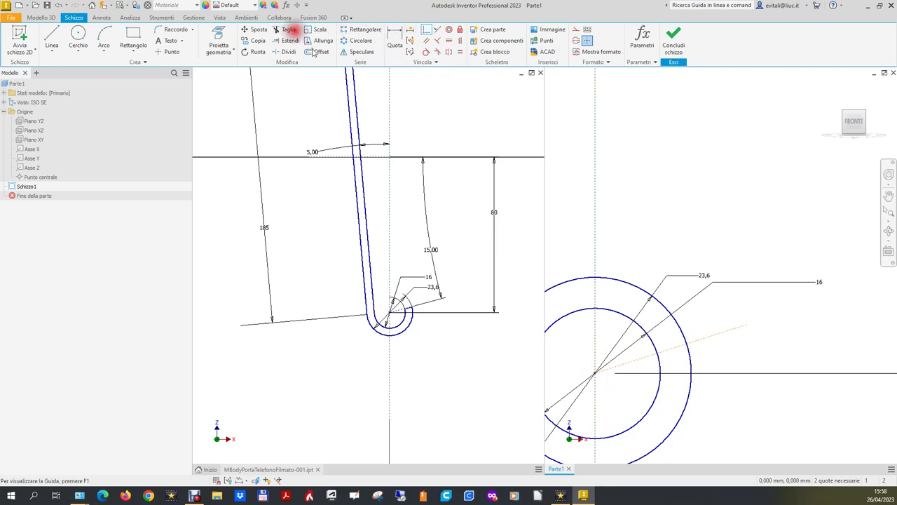
left_click(721, 336)
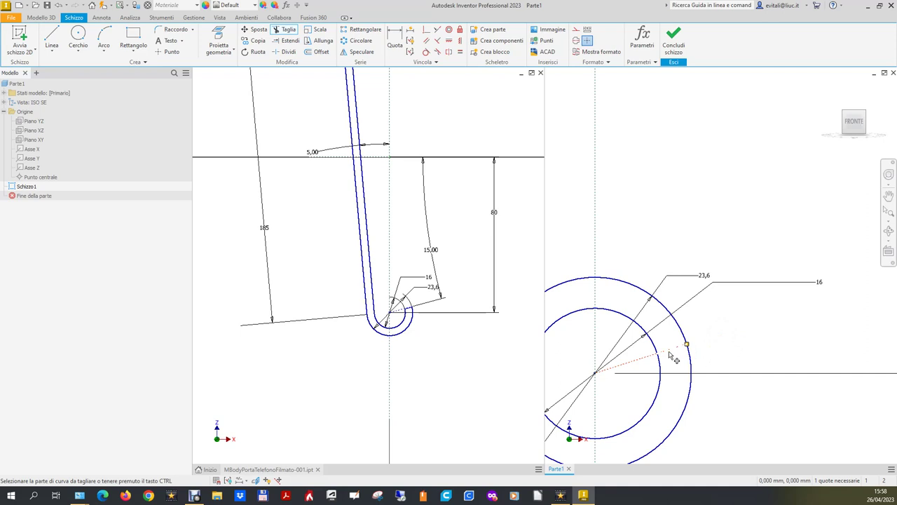
left_click(395, 39)
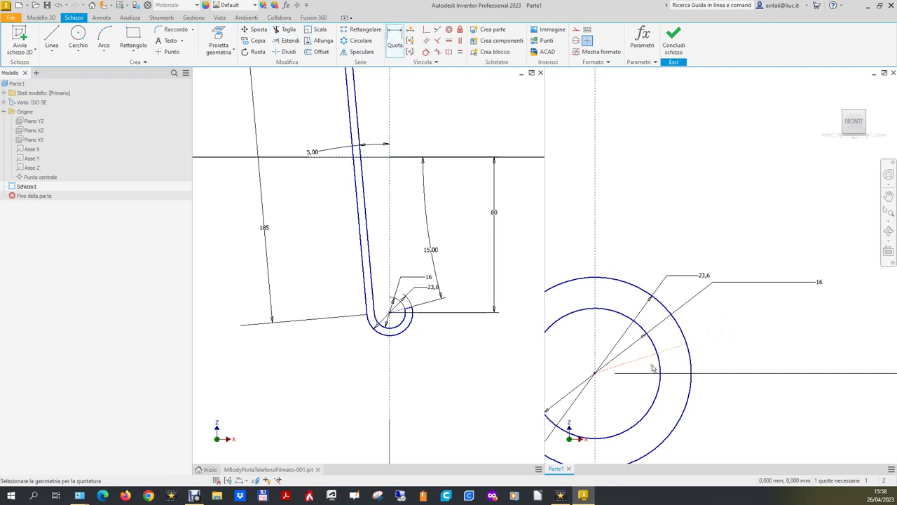
left_click(670, 355)
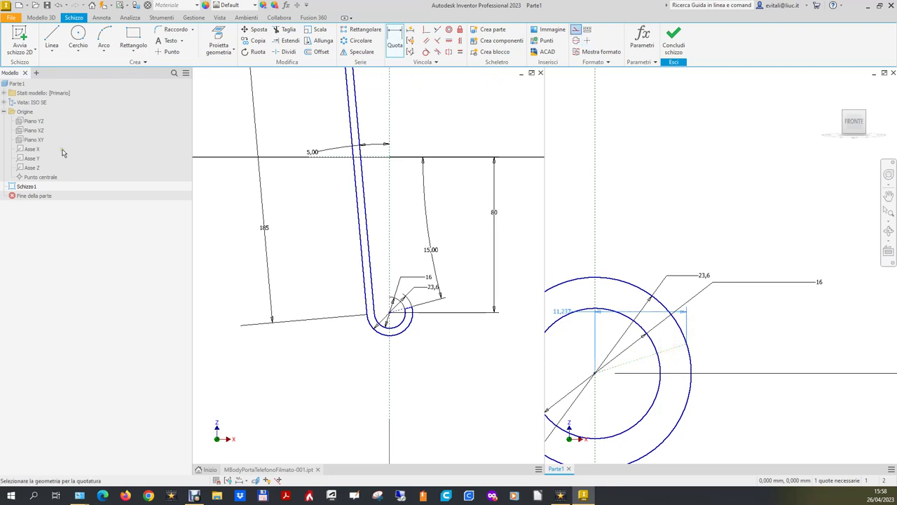
left_click(36, 150)
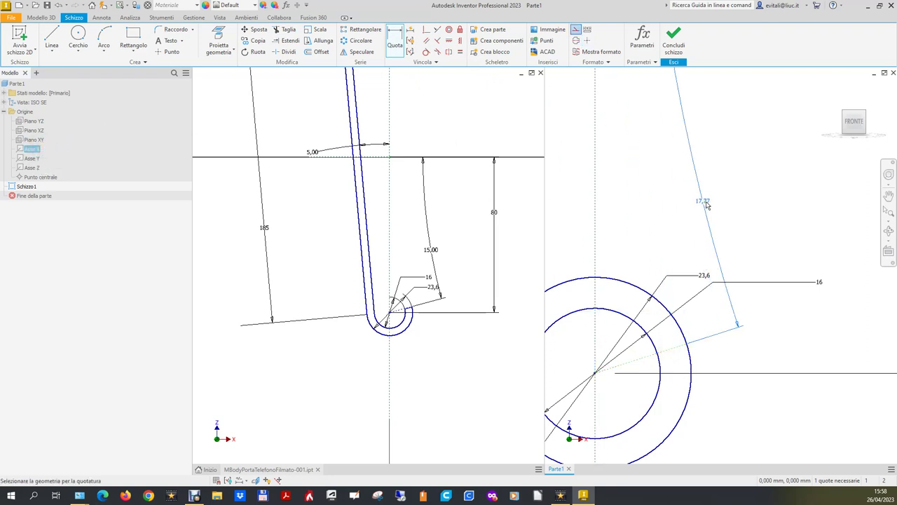
left_click(744, 201)
type("15")
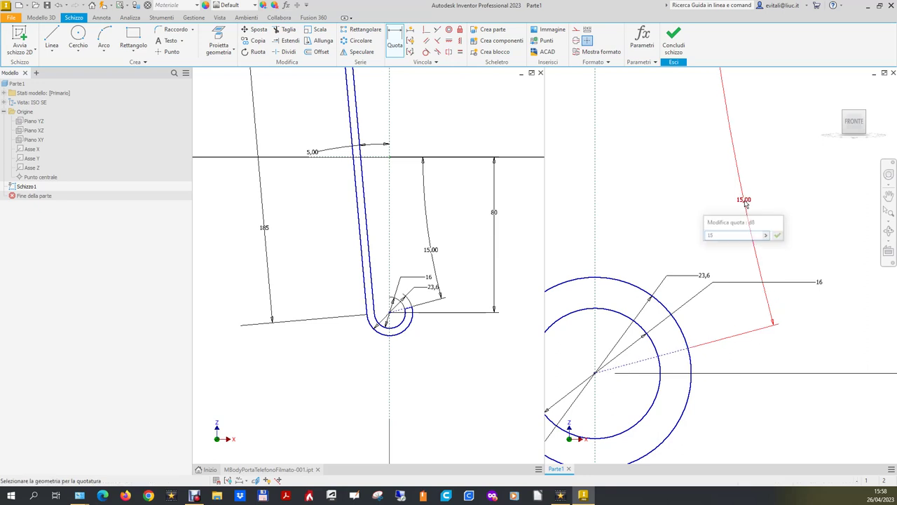
key("Return")
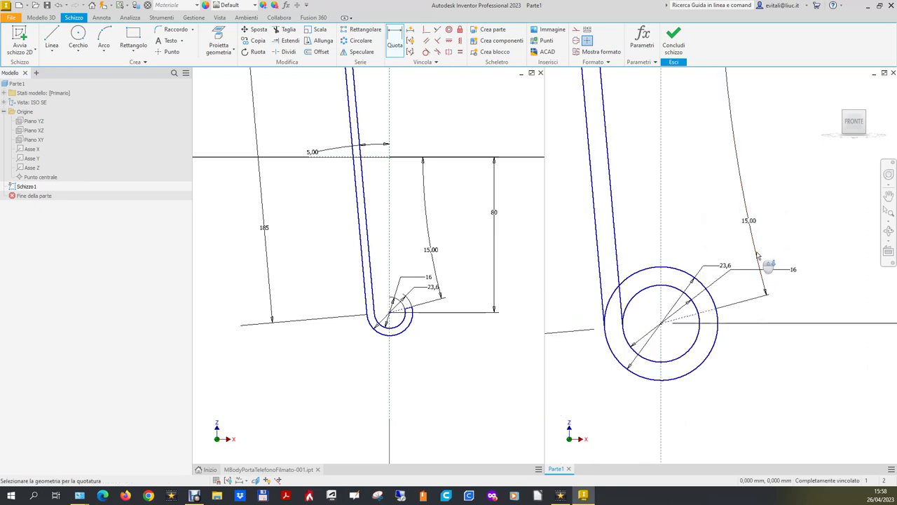
Draw a short line between the circles, extend it to the outer circle, and make it collinear with the construction line
scroll(724, 317, "up", 3)
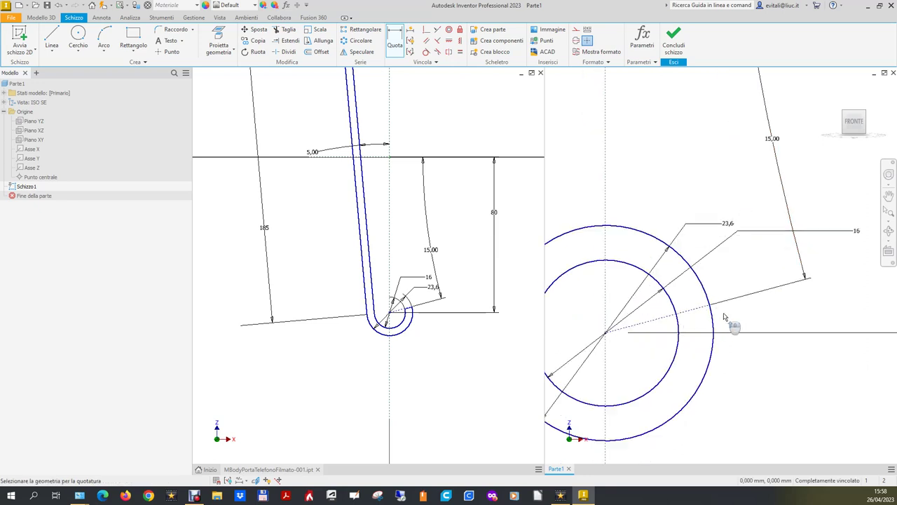
left_click(60, 38)
left_click(693, 318)
right_click(691, 315)
left_click(737, 315)
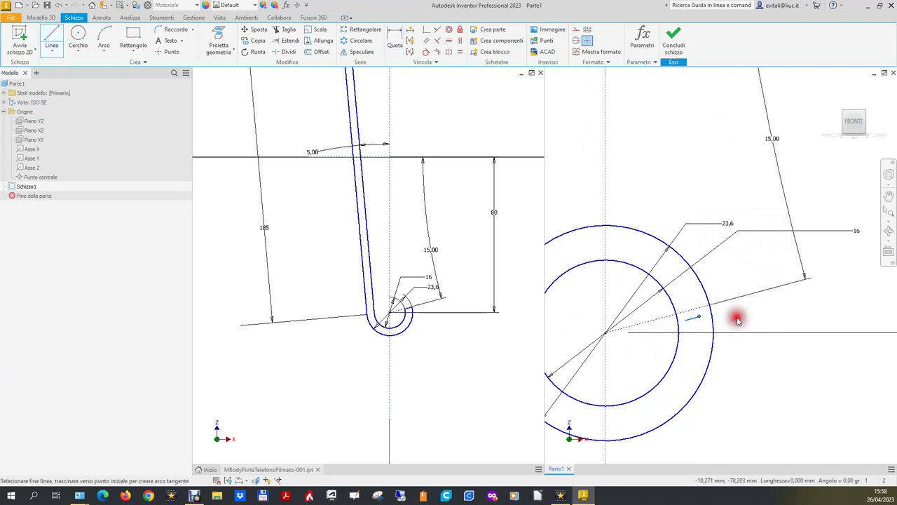
left_click(289, 41)
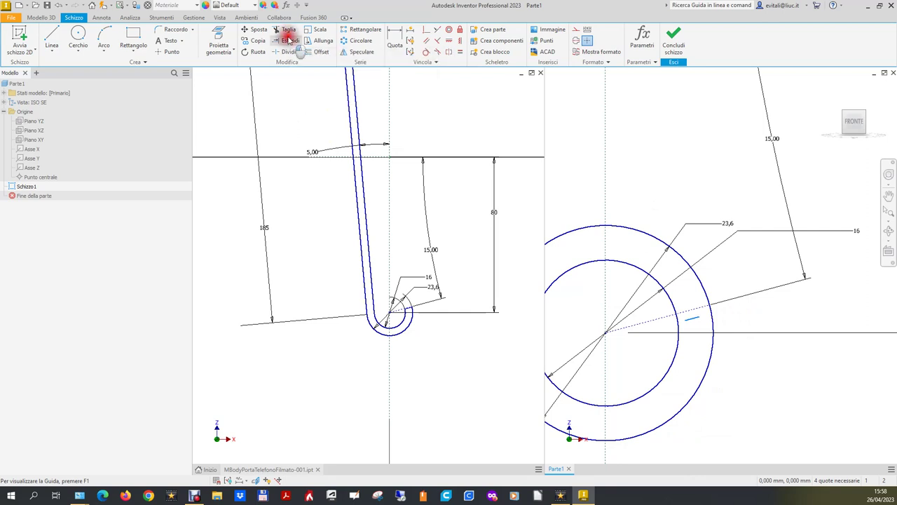
left_click(691, 322)
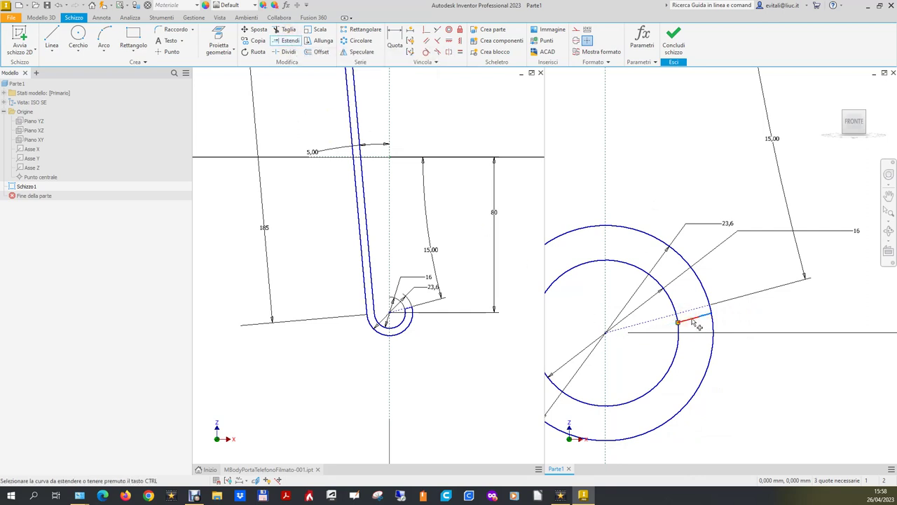
left_click(438, 31)
left_click(697, 318)
left_click(700, 313)
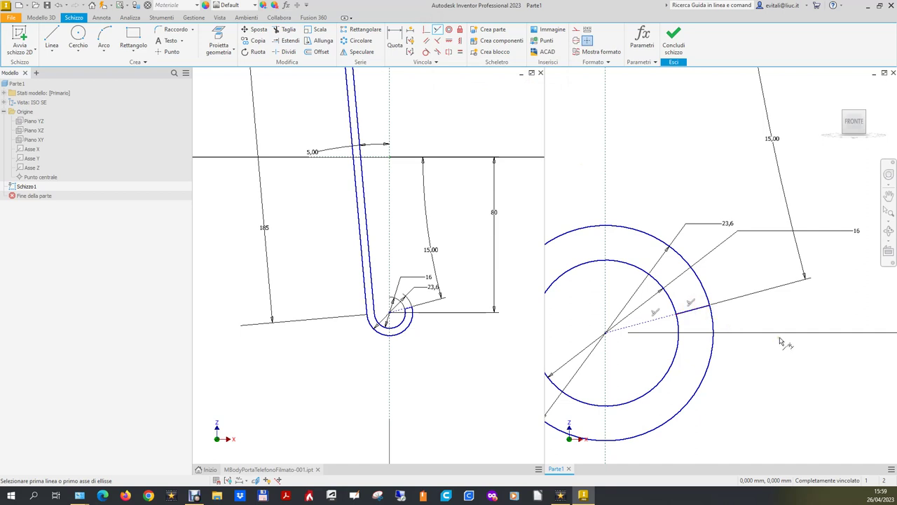
scroll(780, 341, "down", 2)
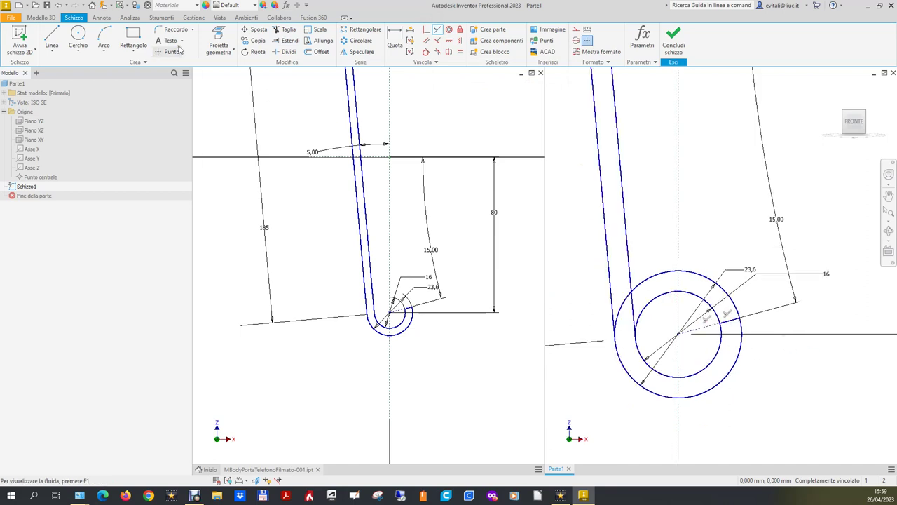
Trim the leftover outer and inner circle arcs at the slot's lower end, then finish the sketch
left_click(286, 30)
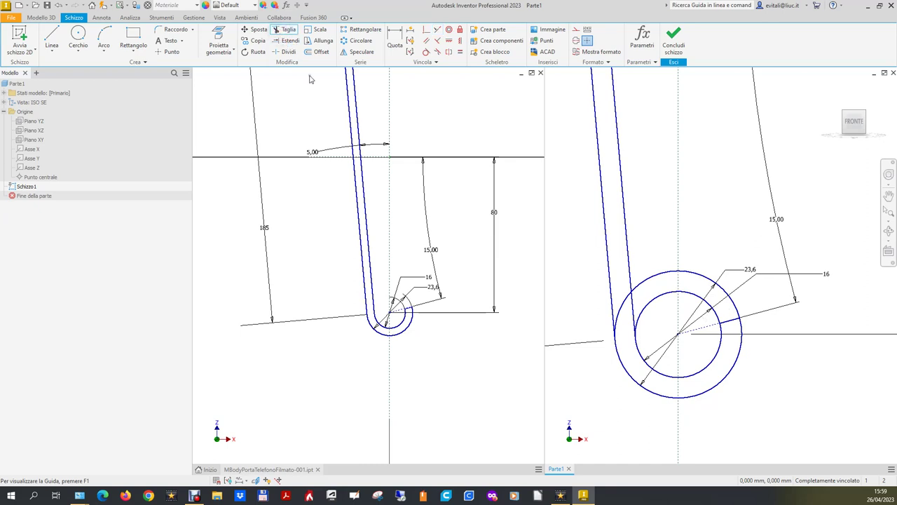
left_click(693, 275)
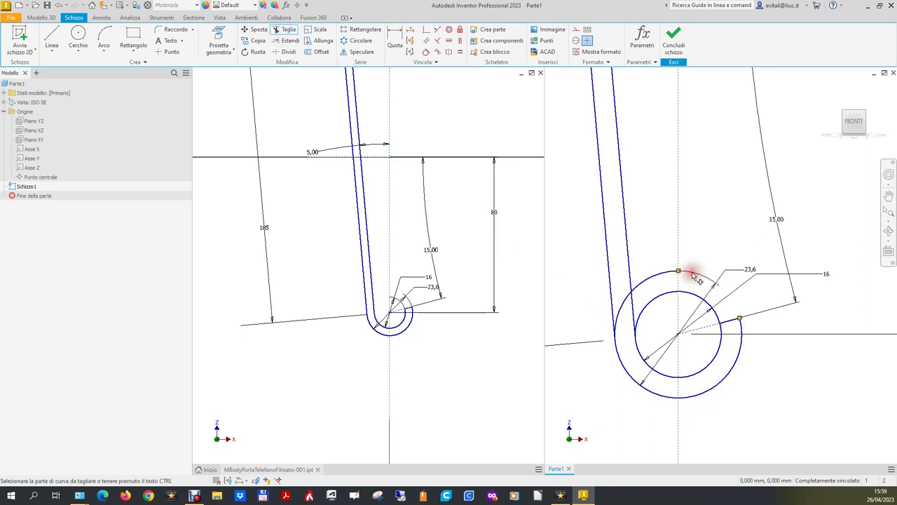
left_click(657, 280)
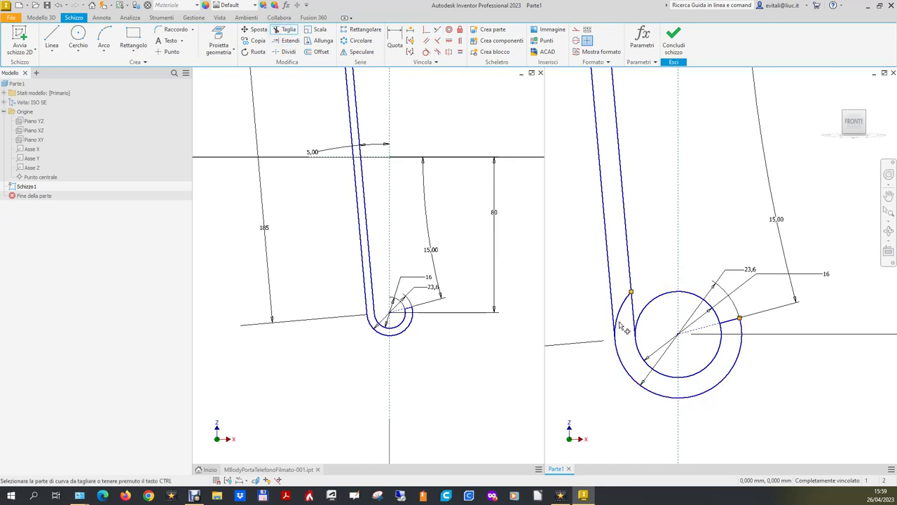
left_click(621, 317)
left_click(642, 309)
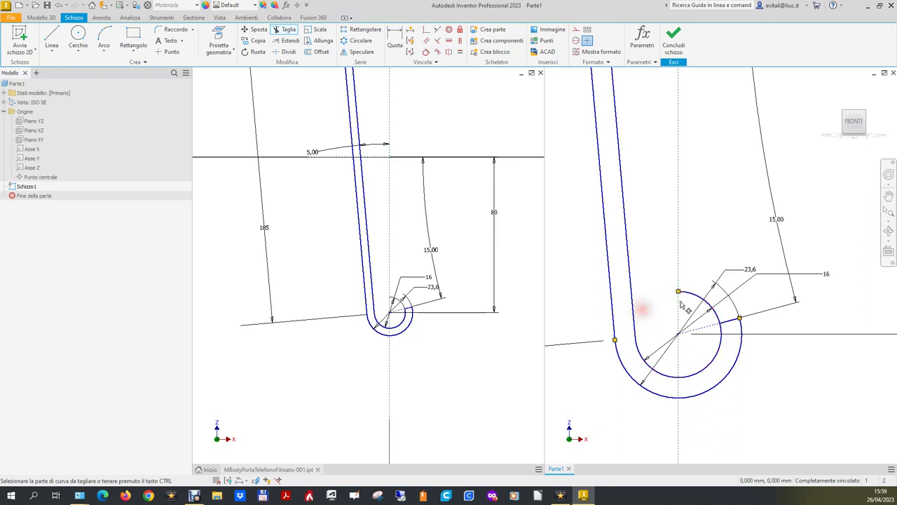
left_click(692, 296)
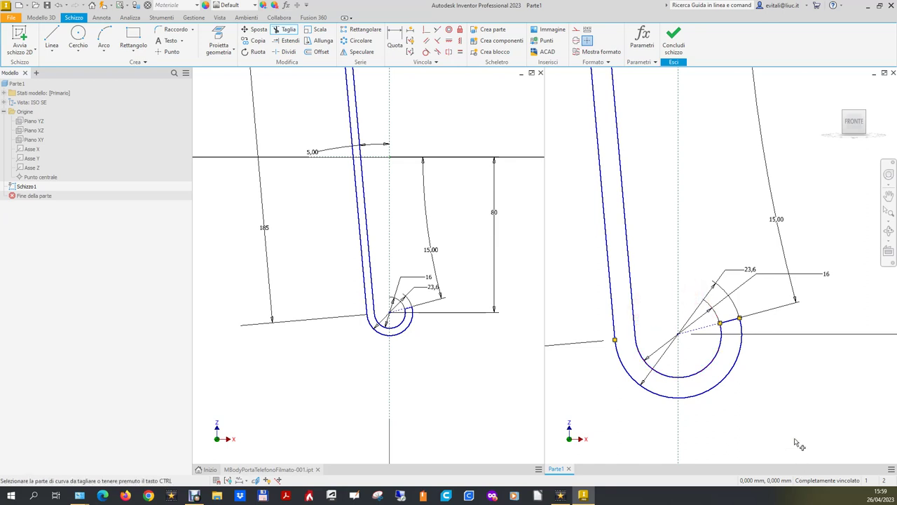
scroll(678, 398, "down", 1)
scroll(701, 404, "down", 2)
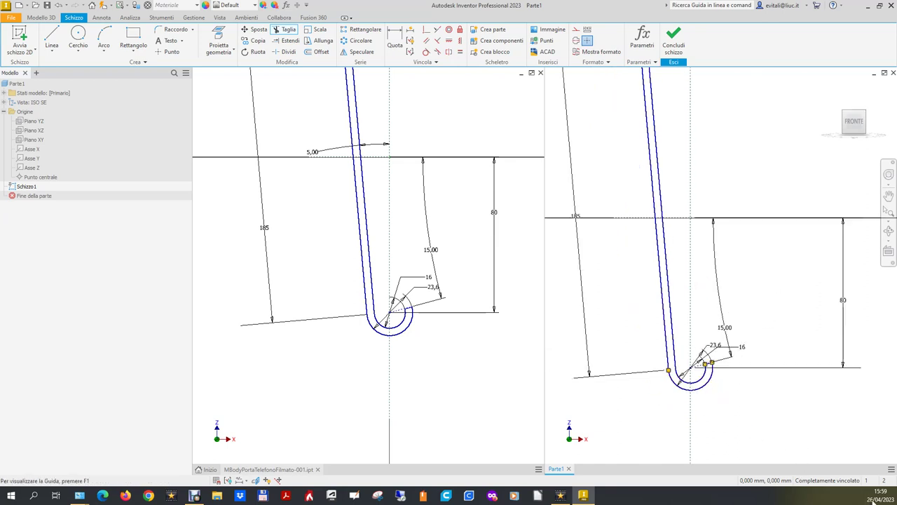
scroll(757, 397, "down", 2)
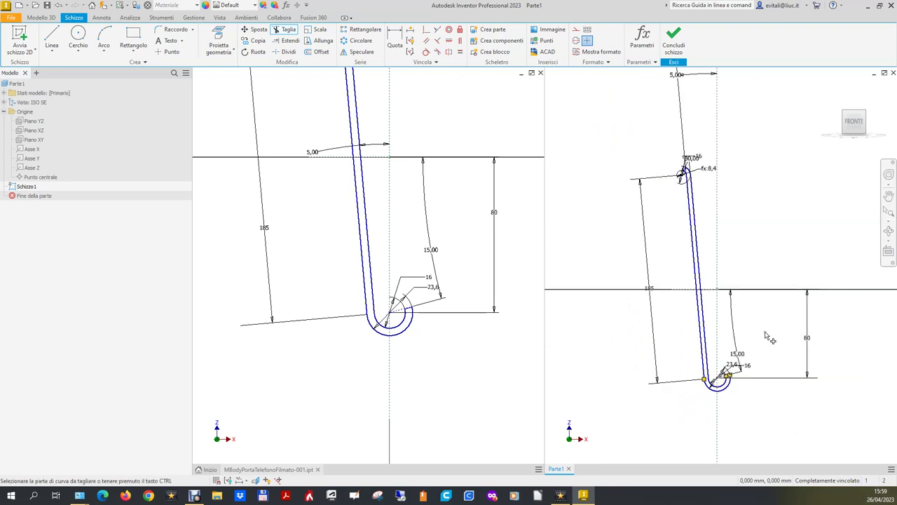
left_click(673, 39)
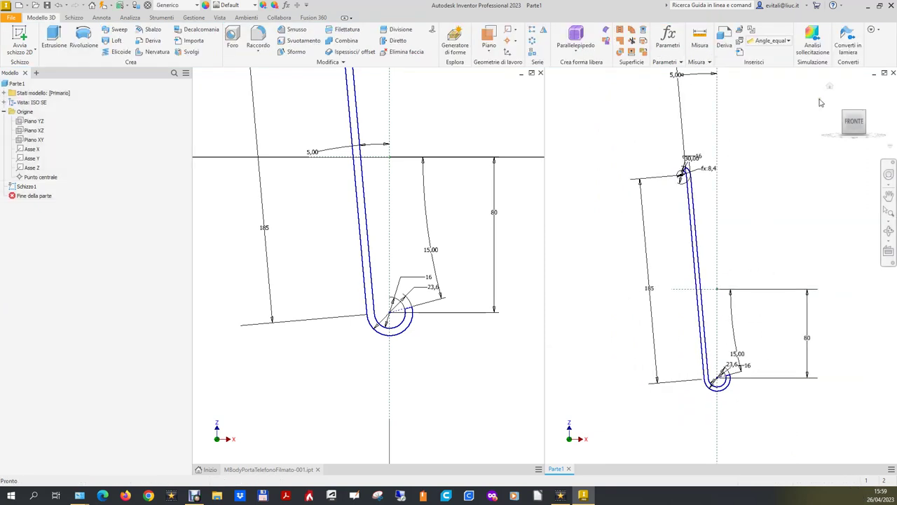
Inspect the reference model's Estrusione1 settings (30 mm, body Supporto -Y), then cancel without changes
left_click(830, 86)
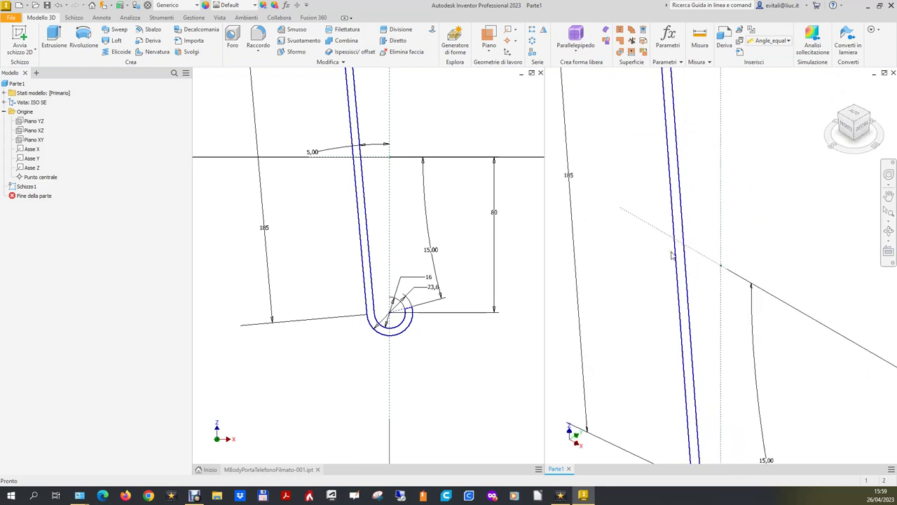
left_click(384, 397)
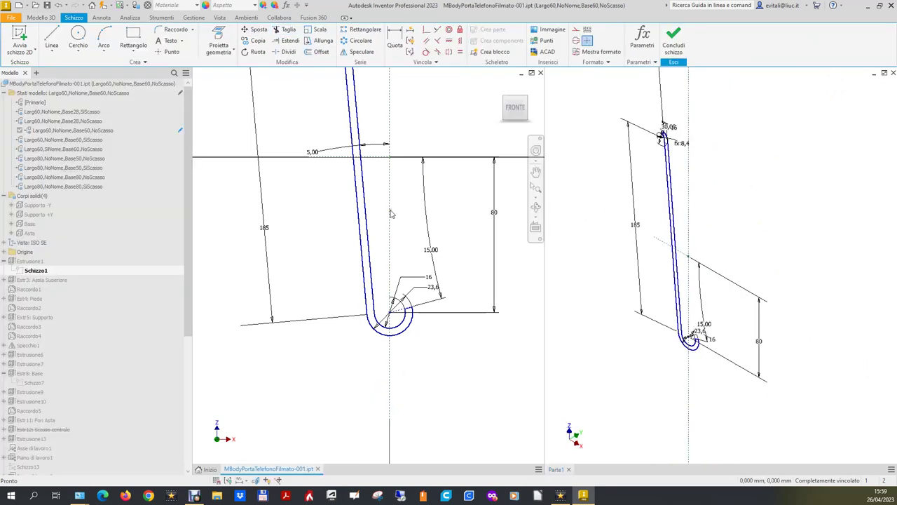
mouse_move(515, 105)
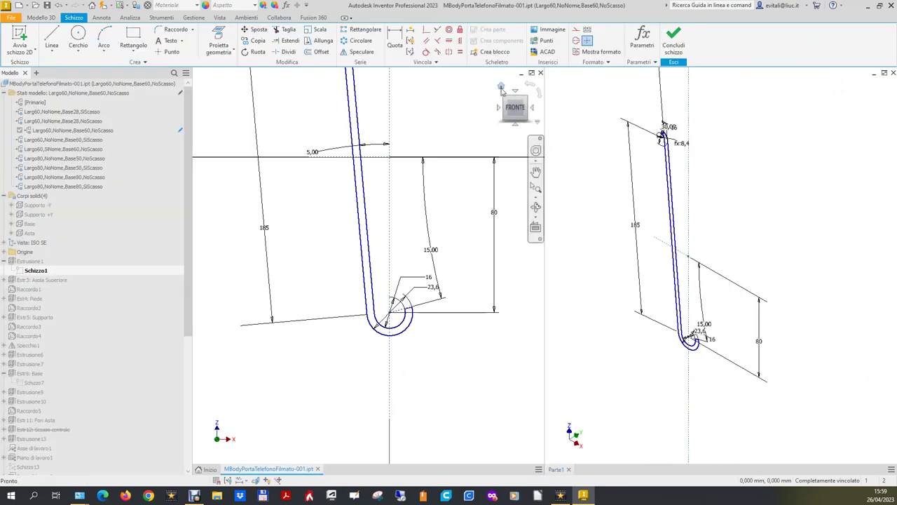
left_click(674, 40)
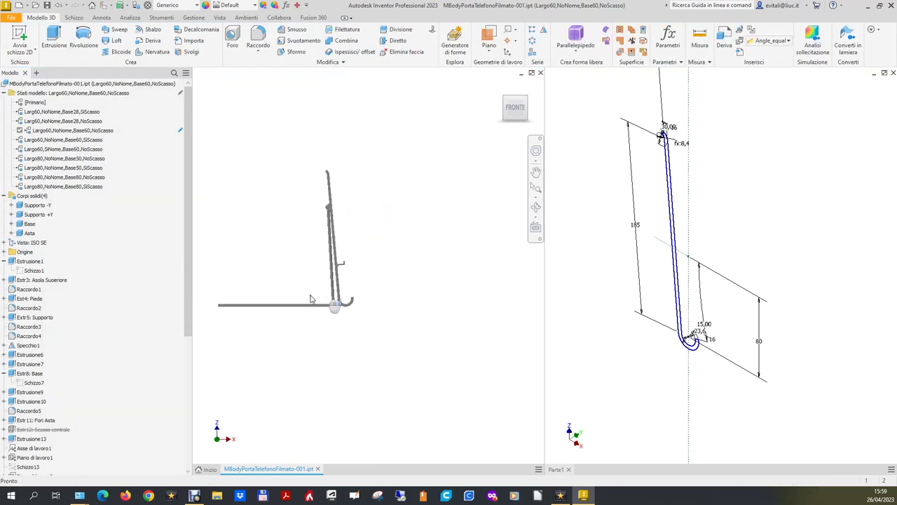
right_click(36, 263)
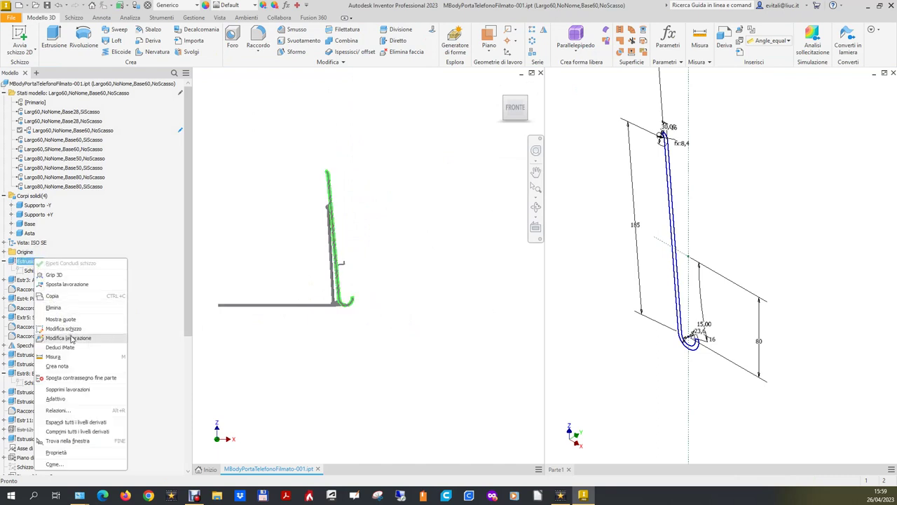
left_click(67, 329)
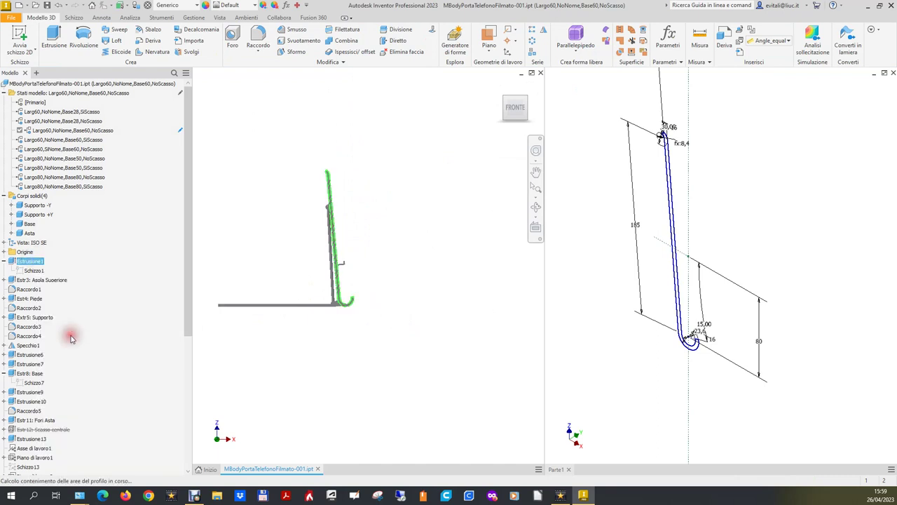
left_click(500, 86)
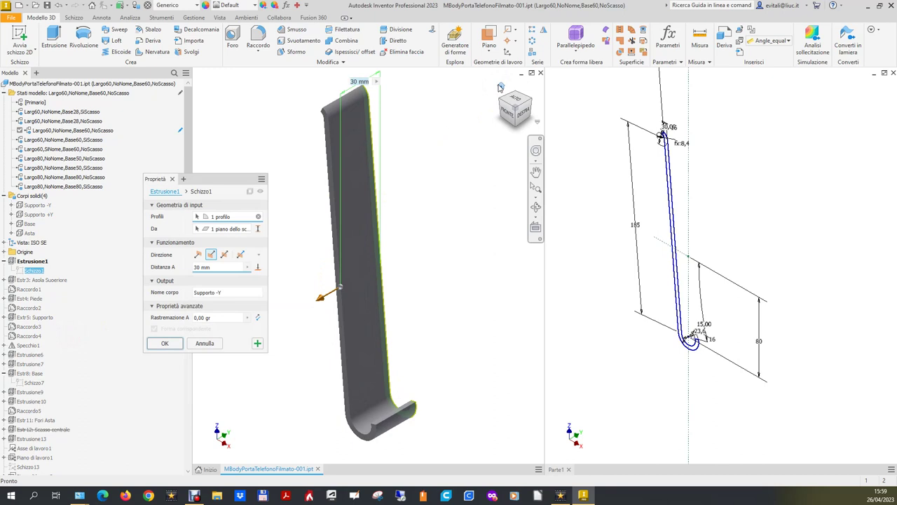
left_click(734, 168)
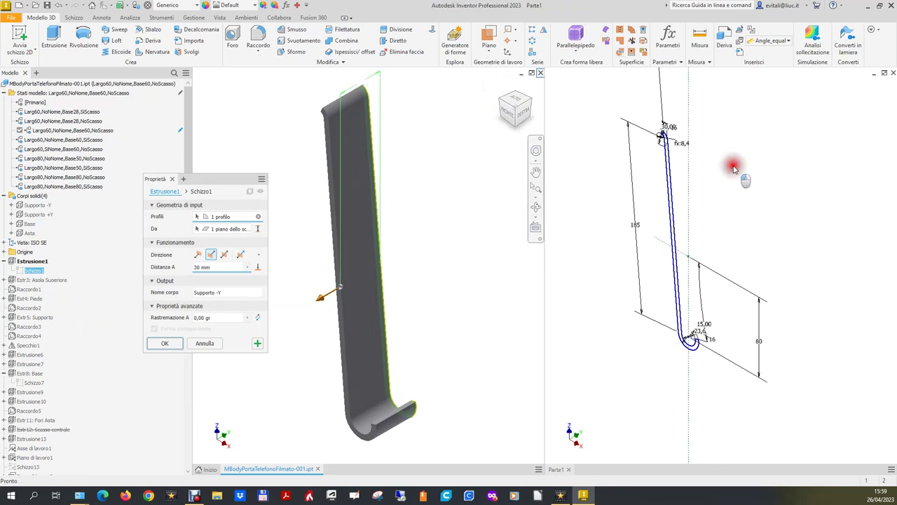
left_click(199, 344)
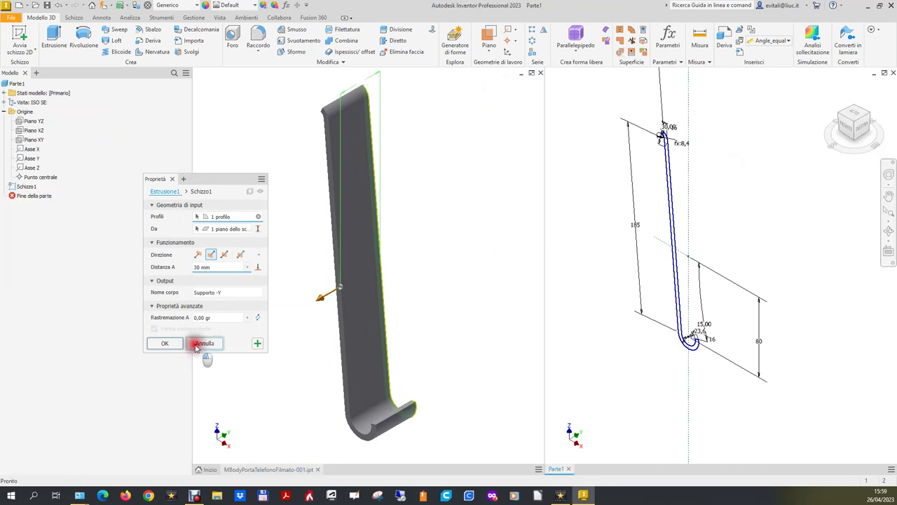
left_click(768, 226)
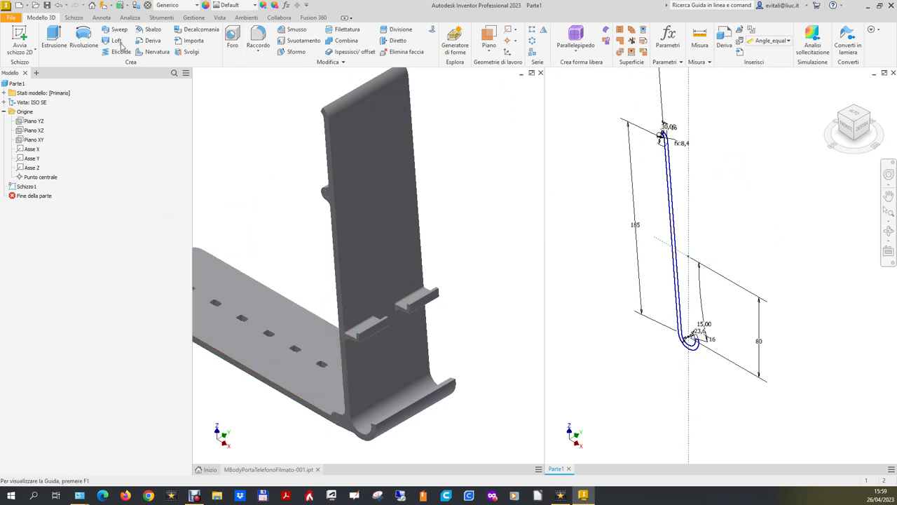
Extrude the slot profile 30 mm in the flipped direction into a solid
left_click(54, 38)
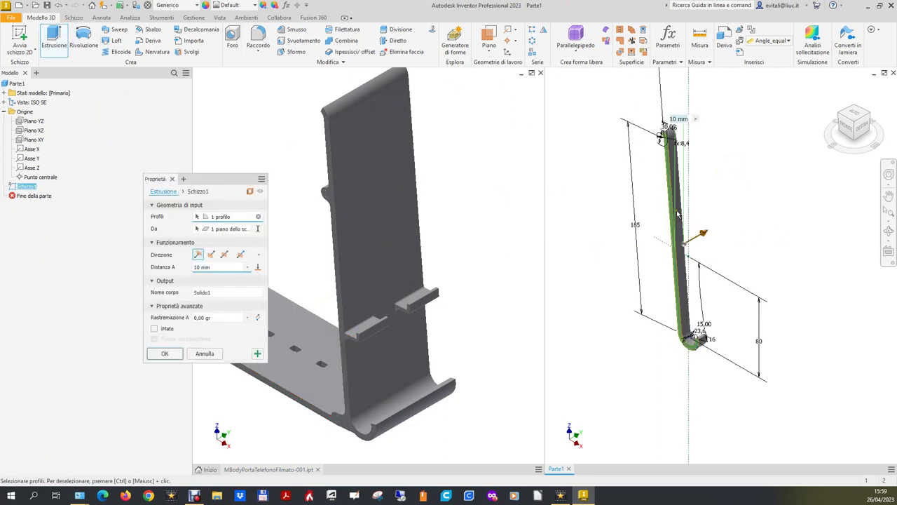
left_click(211, 254)
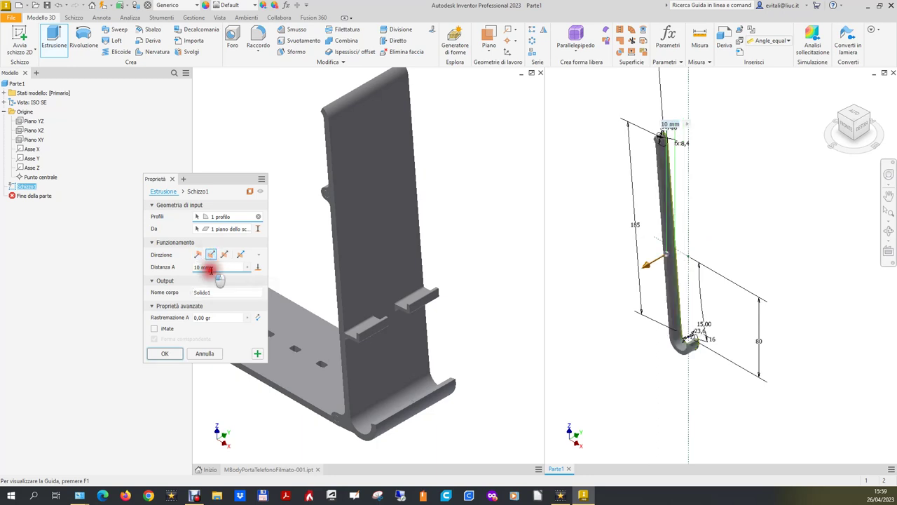
type("30")
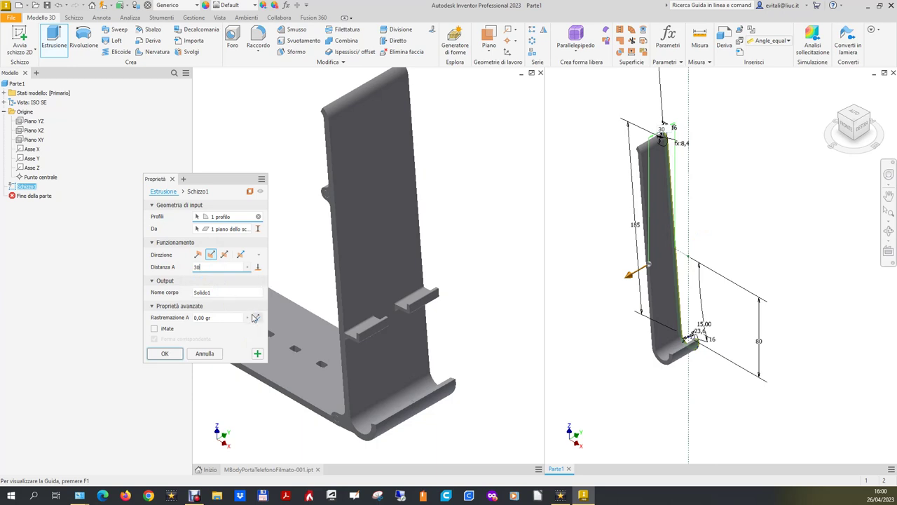
left_click(163, 356)
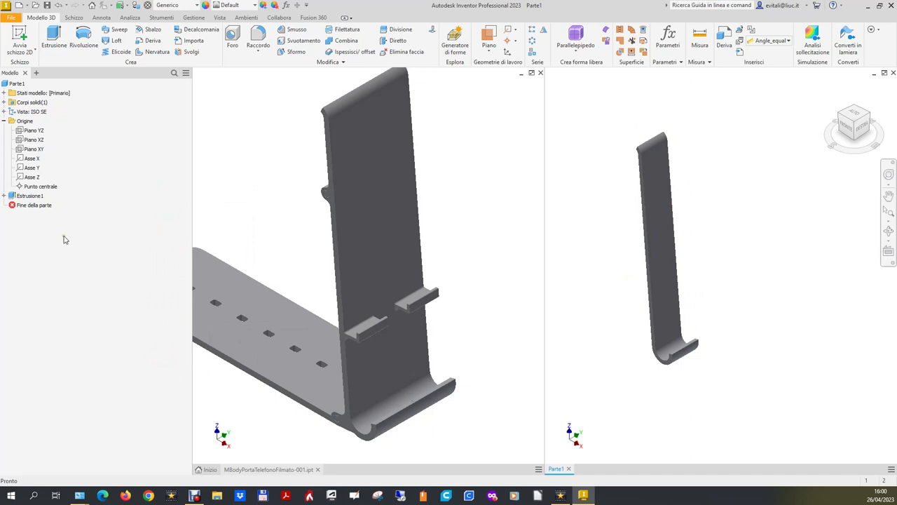
Rename the new solid body Solido1 to Supporto -Y
left_click(3, 102)
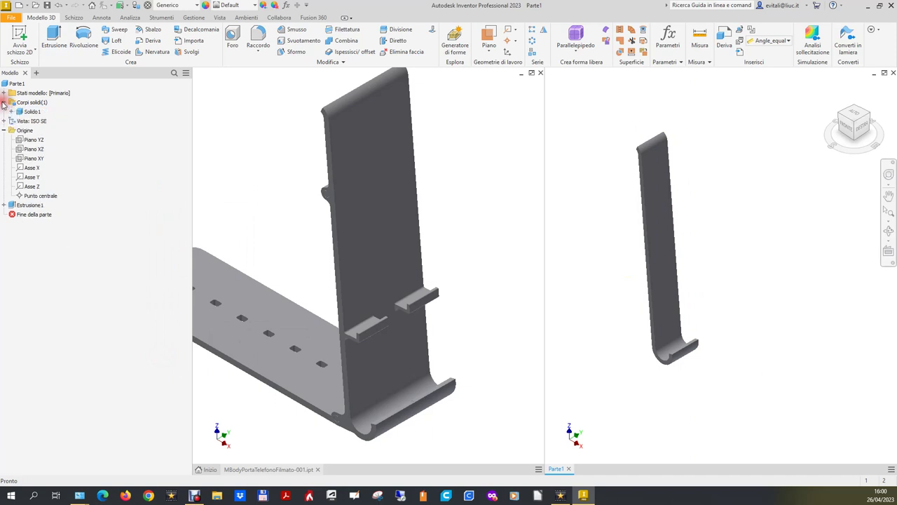
left_click(25, 112)
left_click(25, 113)
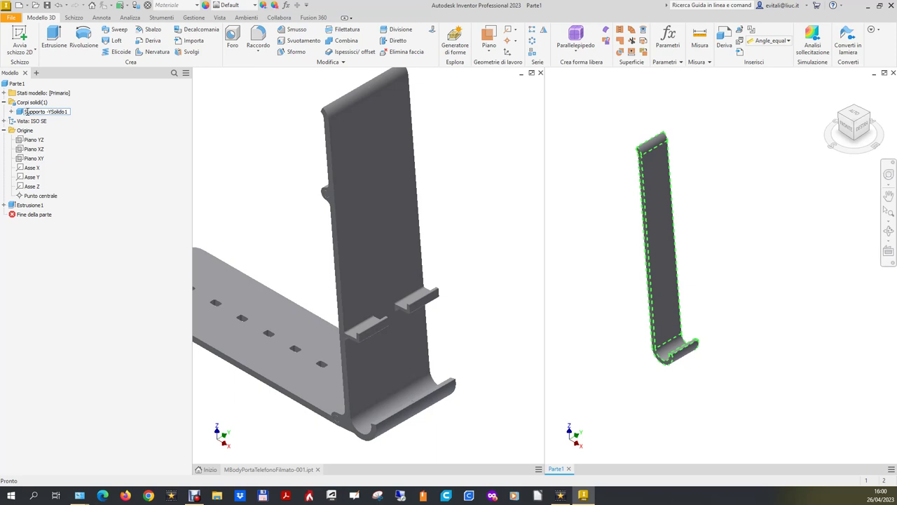
key("ctrl+a")
key("Return")
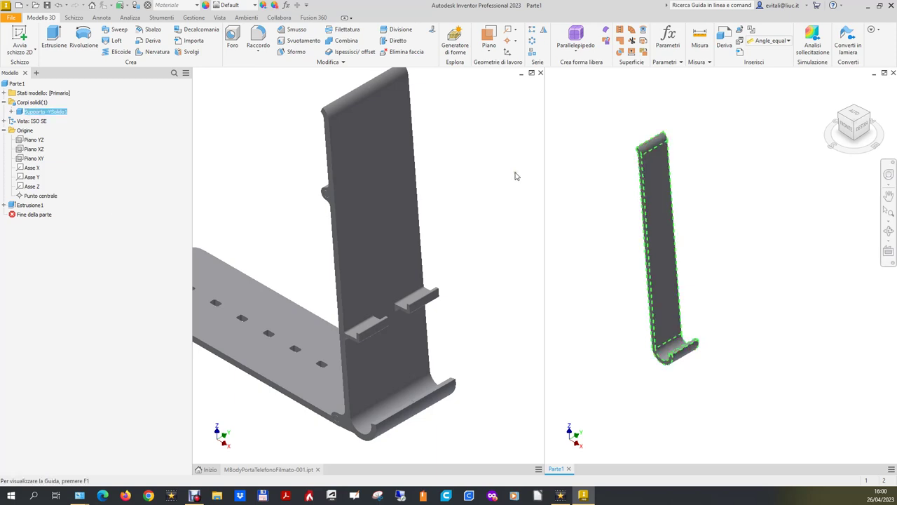
left_click(515, 174)
left_click(745, 303)
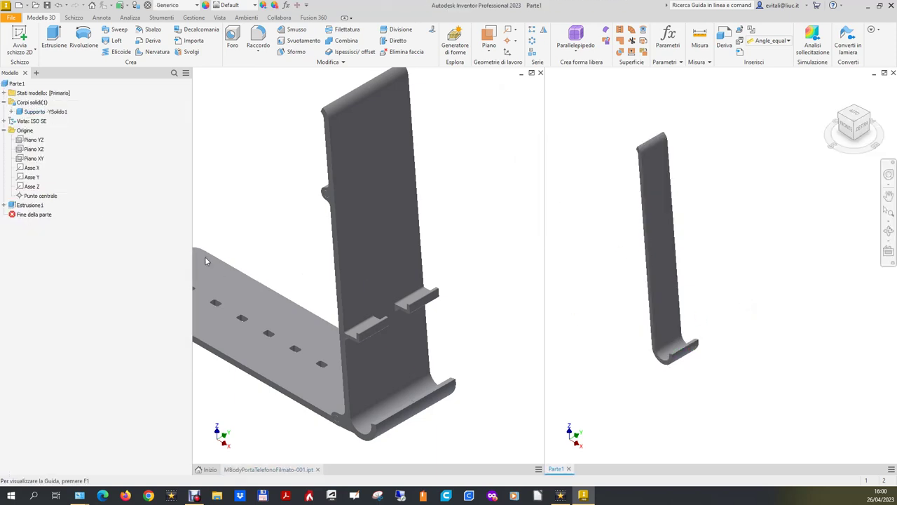
left_click(236, 247)
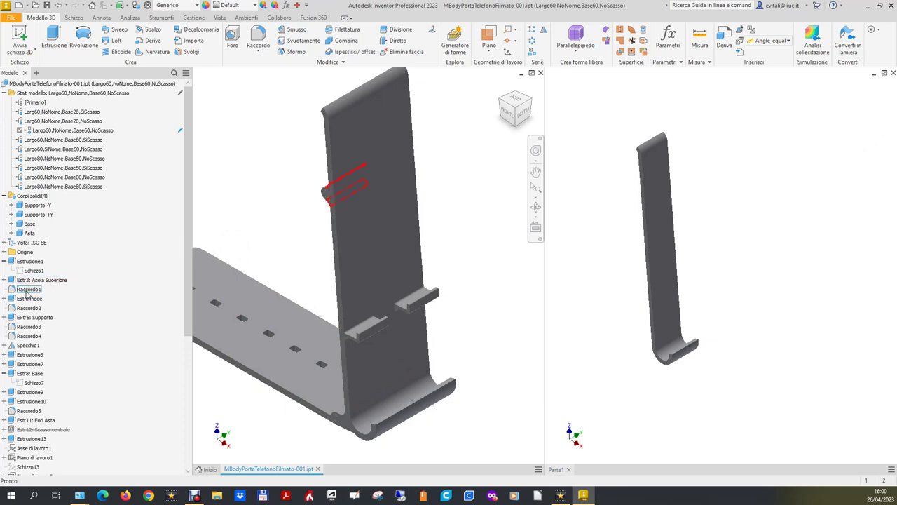
Open the reference Schizzo2 under Estr3: Asola Superiore, viewing it from the front and zoomed in
left_click(5, 280)
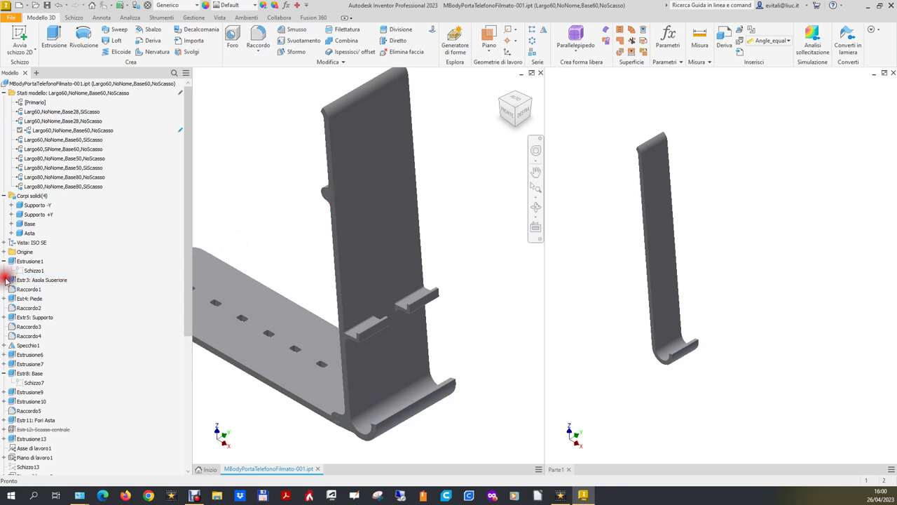
left_click(31, 289)
double_click(31, 289)
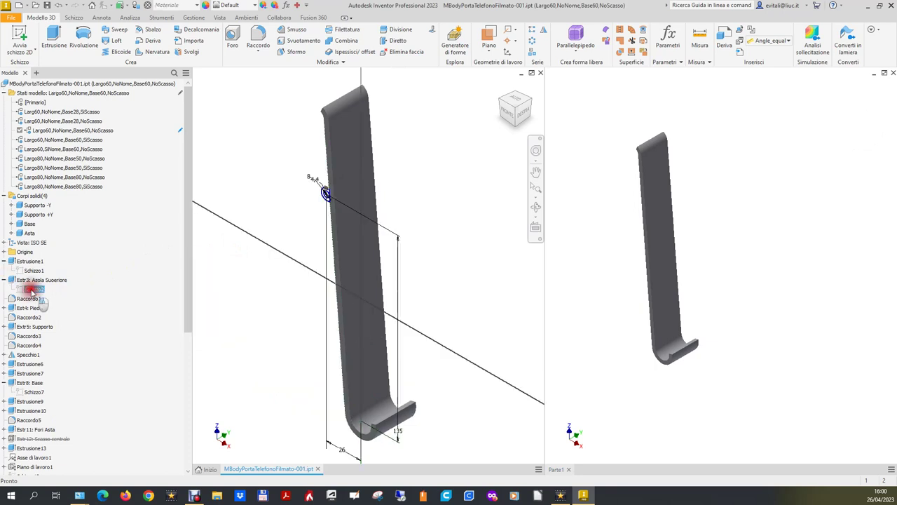
left_click(515, 115)
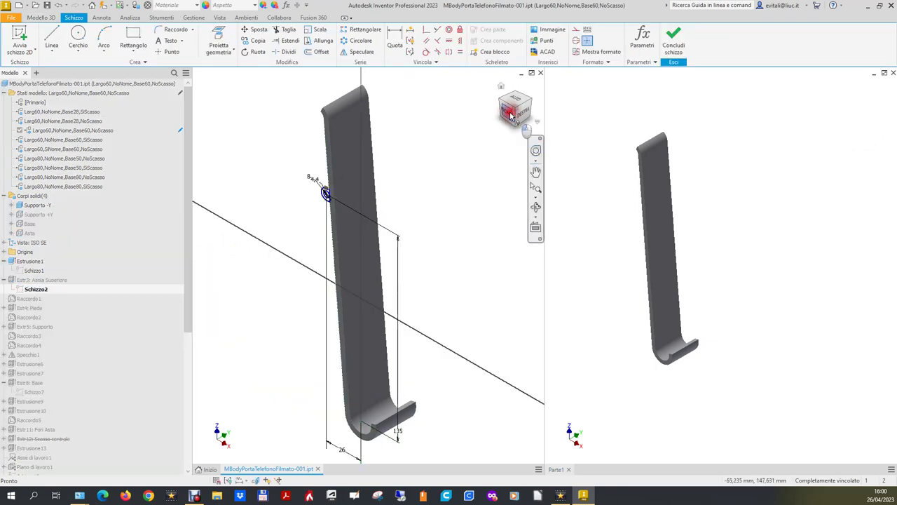
scroll(363, 241, "down", 3)
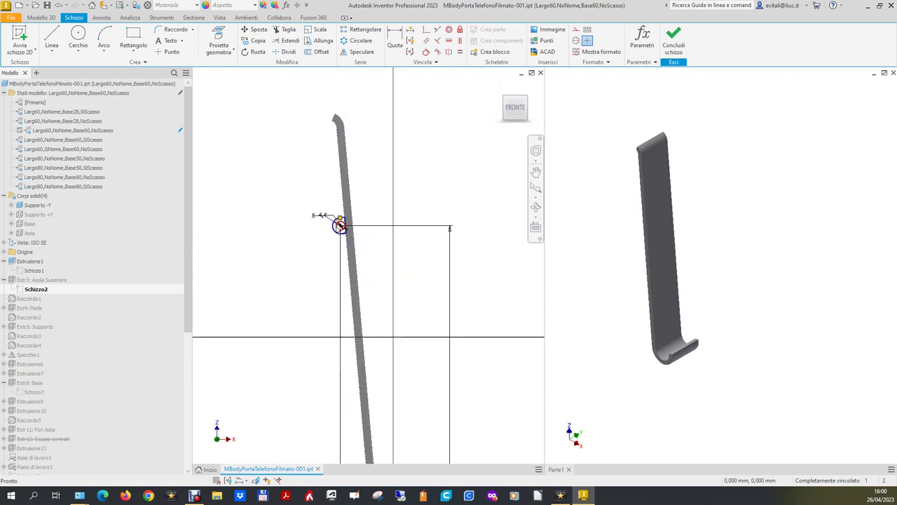
scroll(340, 224, "down", 3)
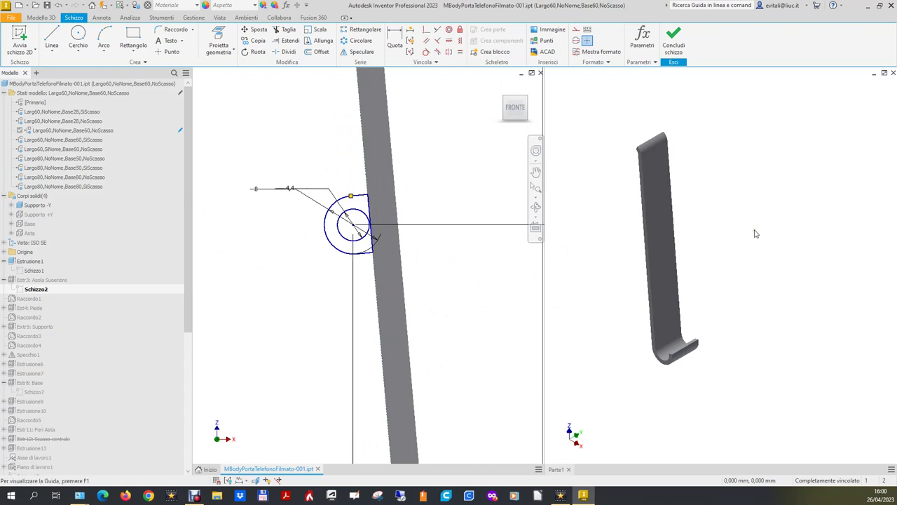
mouse_move(515, 107)
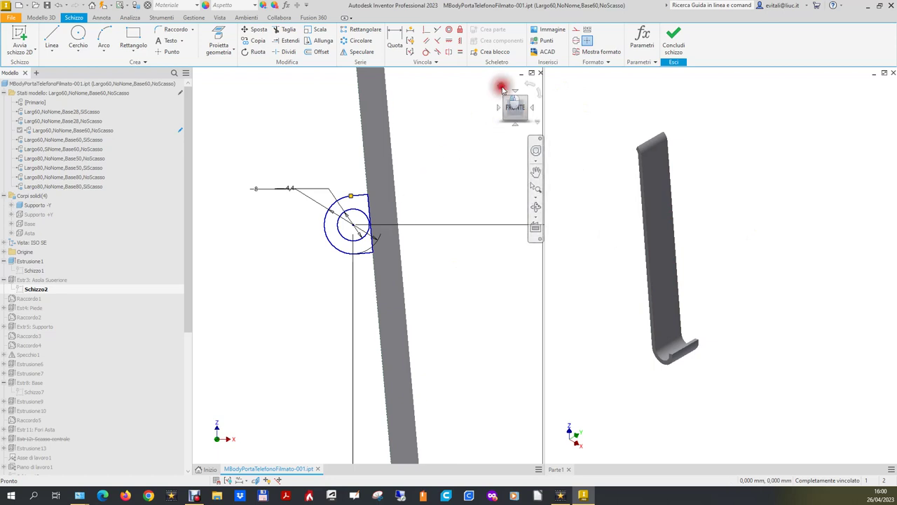
left_click(502, 89)
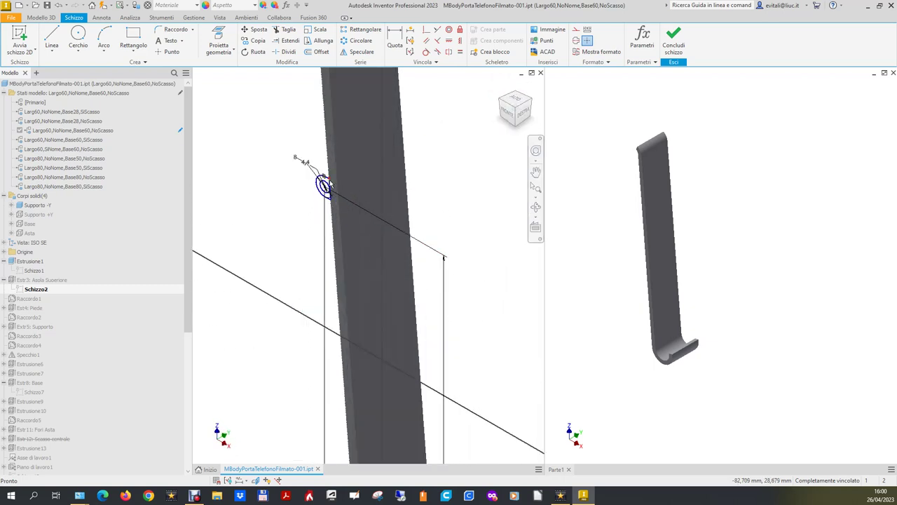
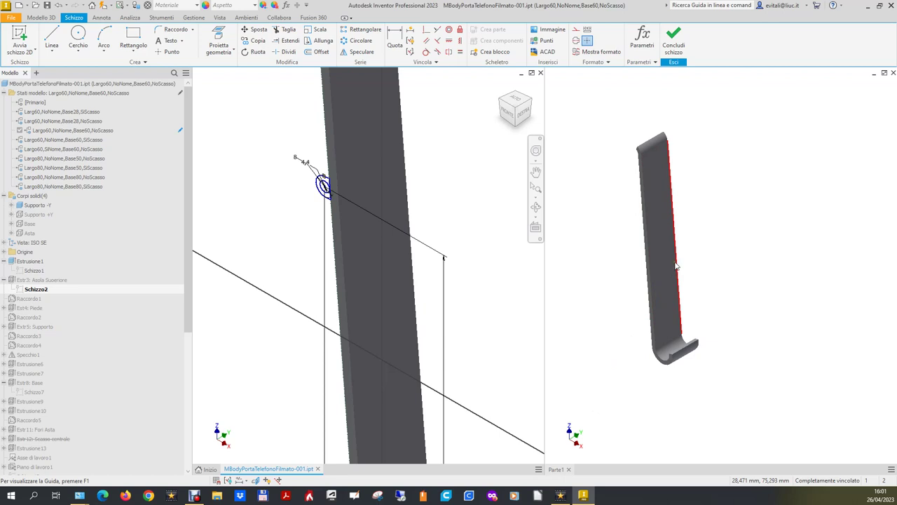
Start a new 2D sketch on the flat side face of the Parte1 support bar
left_click(575, 320)
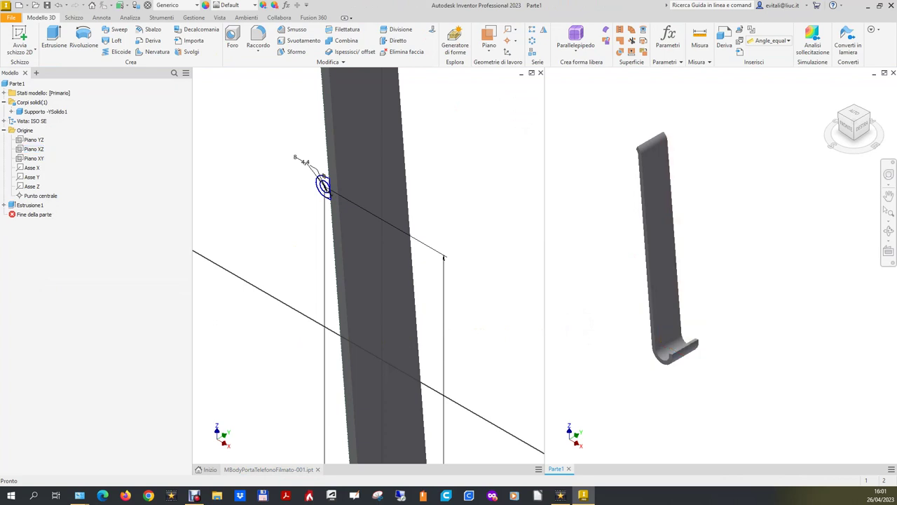
left_click(19, 39)
scroll(631, 219, "down", 2)
scroll(669, 224, "down", 3)
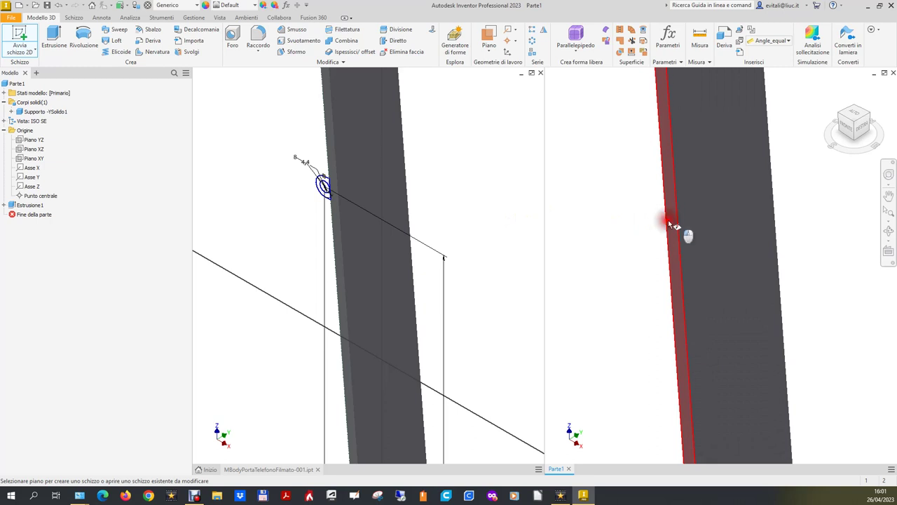
left_click(668, 219)
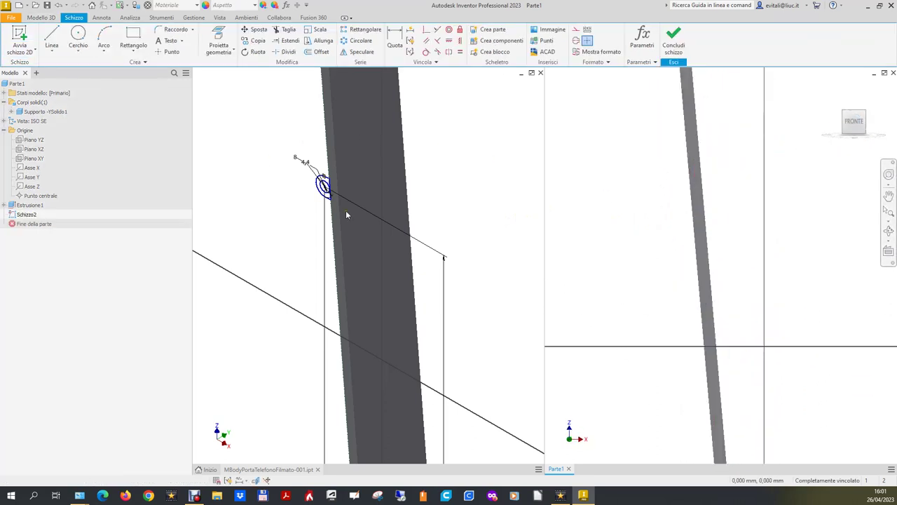
Check the reference model's front view, then return to the Parte1 sketch
left_click(444, 194)
left_click(527, 114)
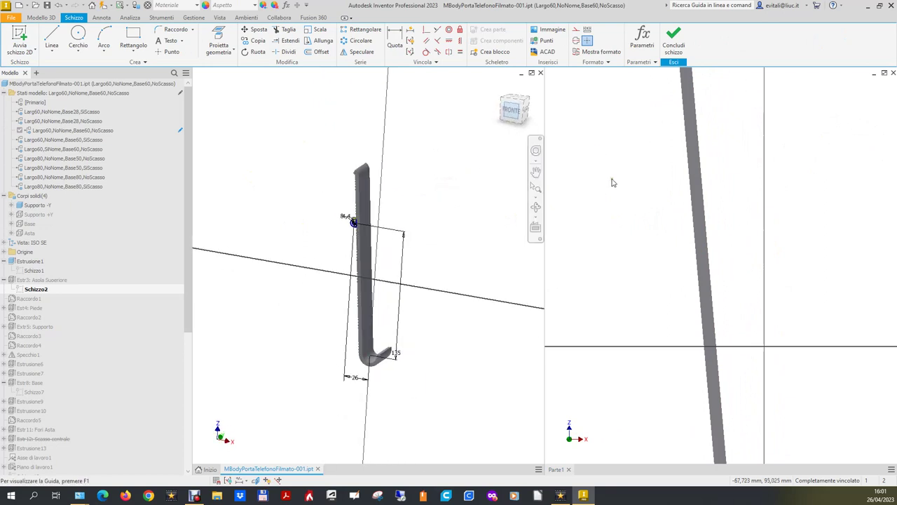
scroll(351, 236, "up", 2)
scroll(359, 240, "up", 3)
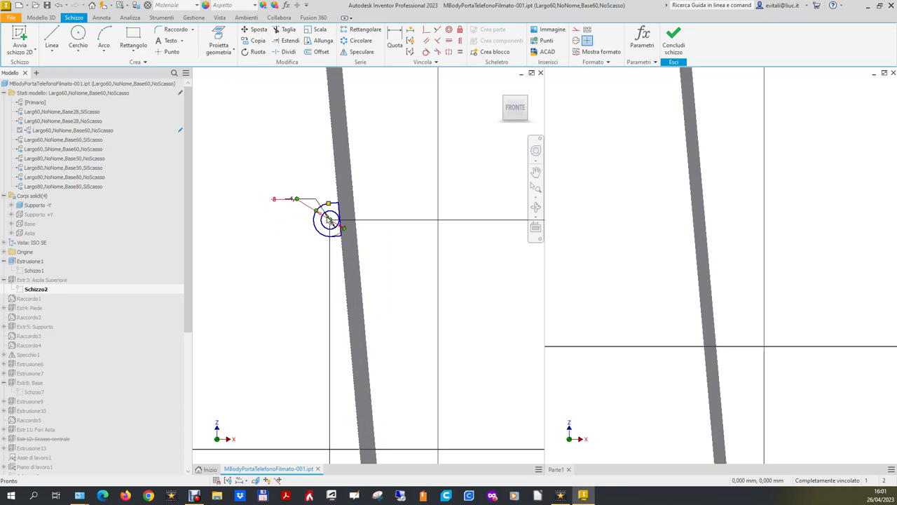
left_click(79, 33)
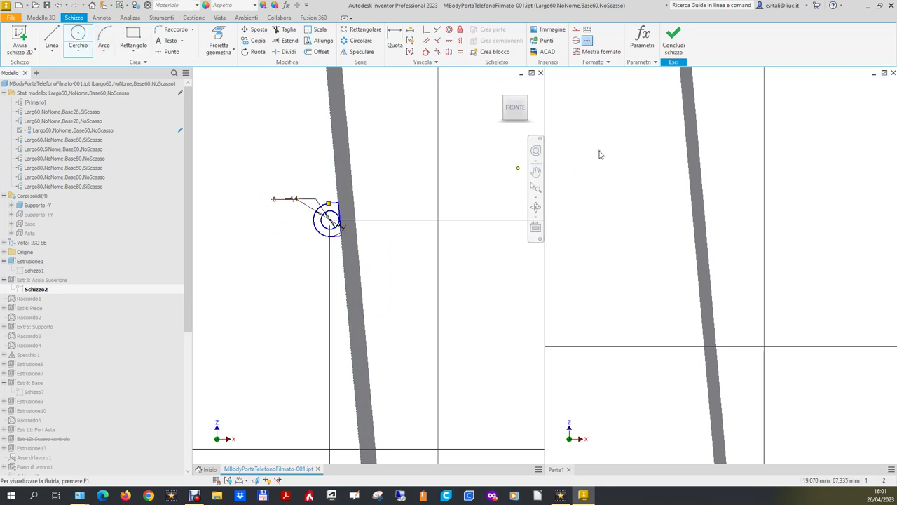
left_click(836, 251)
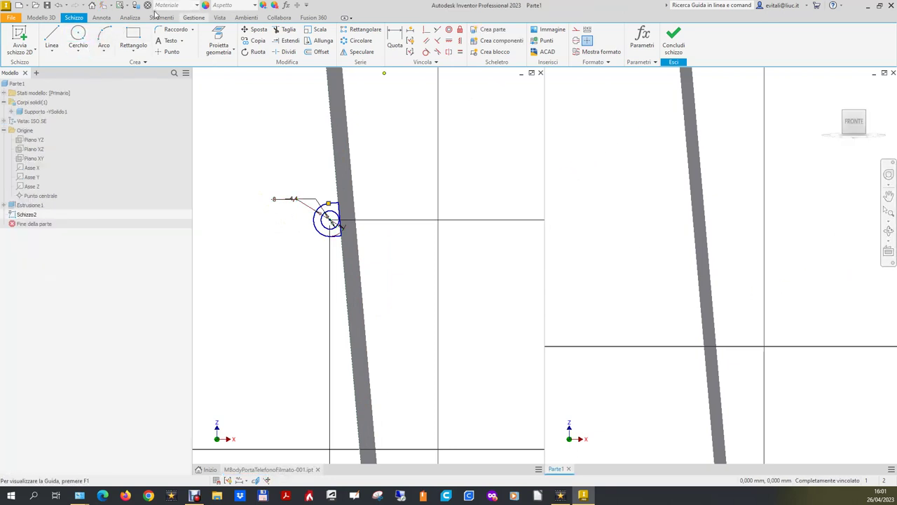
Draw a large and a small circle on the bar and make them concentric
left_click(79, 33)
left_click(646, 148)
left_click(645, 130)
left_click(650, 160)
left_click(647, 154)
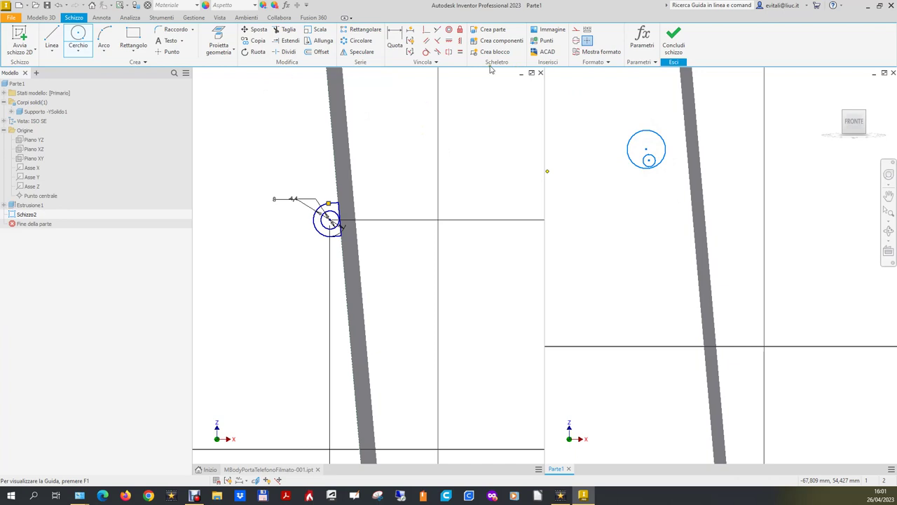
left_click(449, 31)
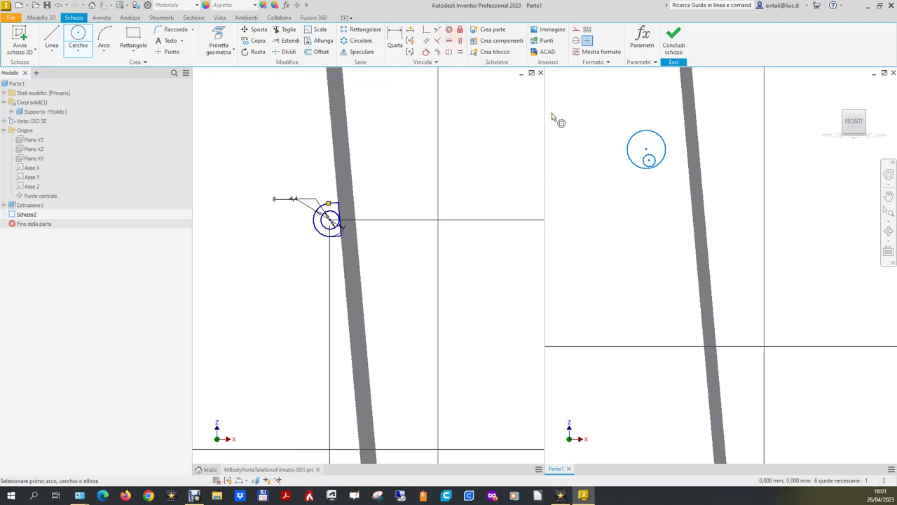
left_click(650, 160)
left_click(665, 146)
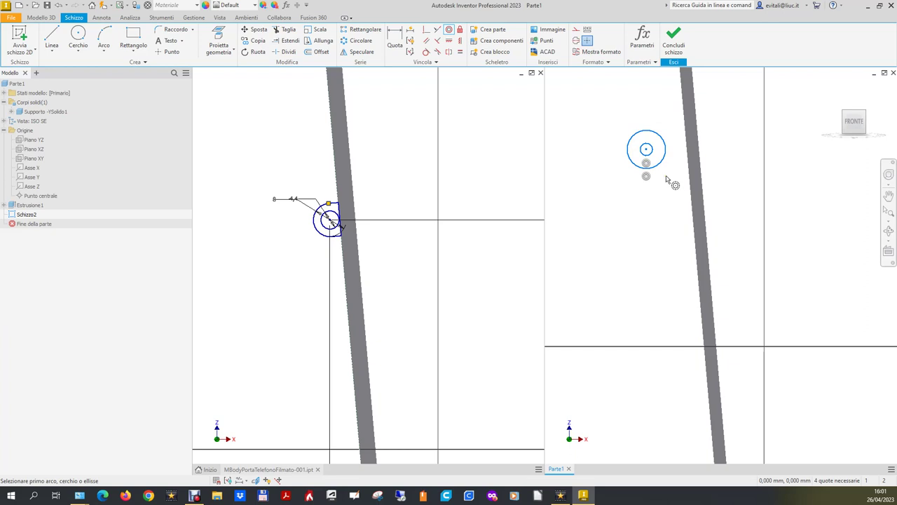
scroll(618, 130, "up", 3)
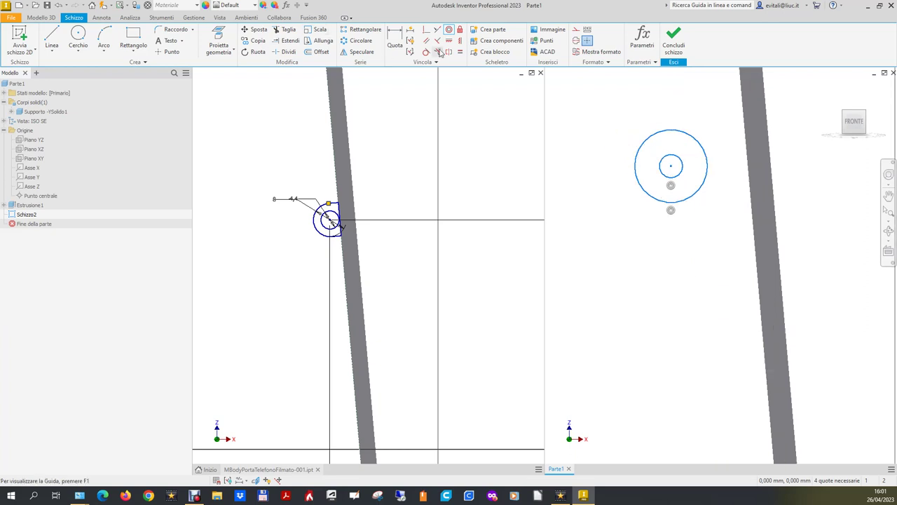
Dimension the circle diameters as 4.4 mm and 8 mm
left_click(395, 43)
left_click(660, 164)
left_click(617, 140)
type("4.4")
key("Return")
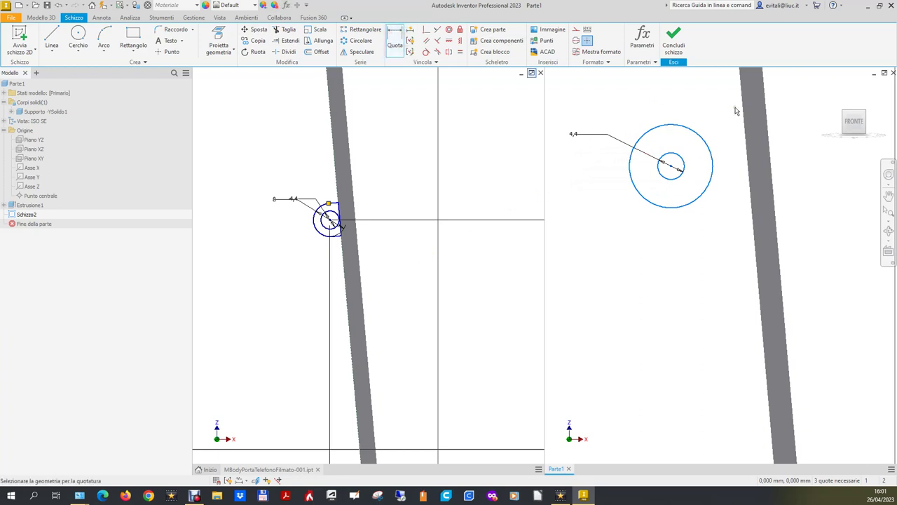
left_click(688, 128)
left_click(633, 96)
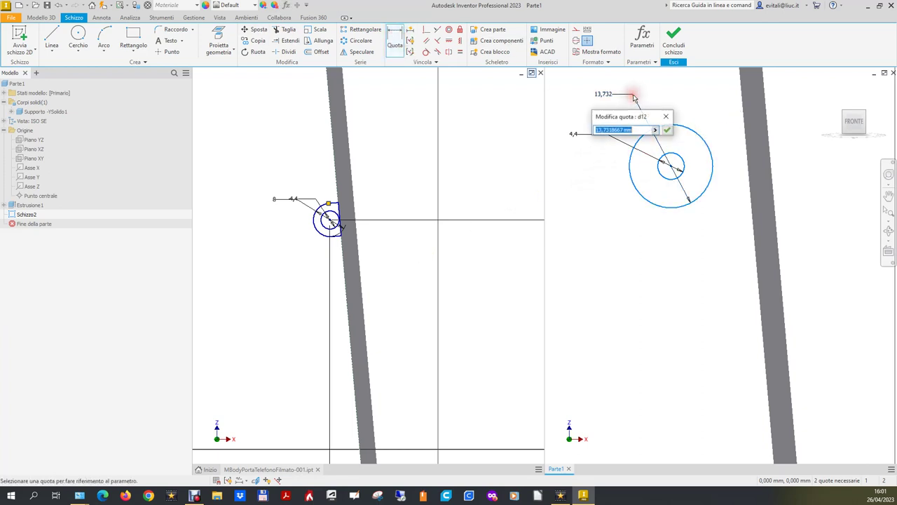
type("8")
key("Return")
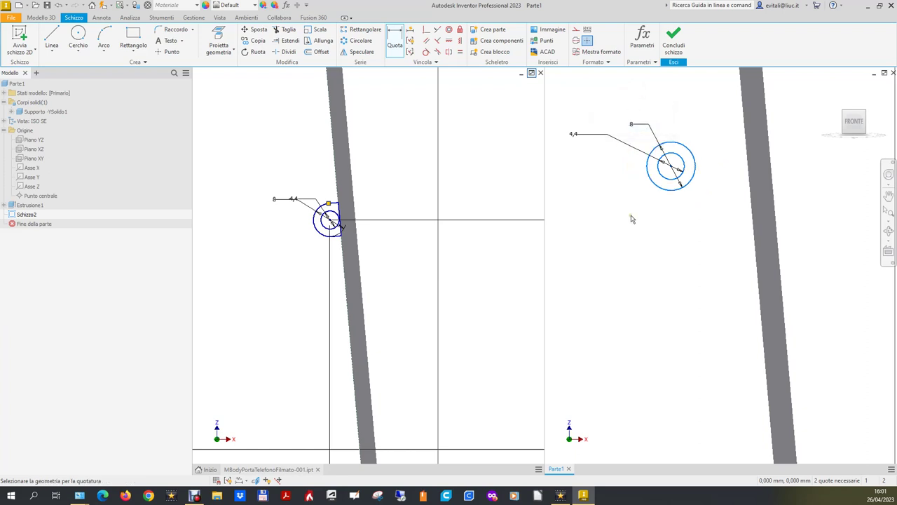
scroll(340, 230, "up", 2)
scroll(332, 219, "up", 2)
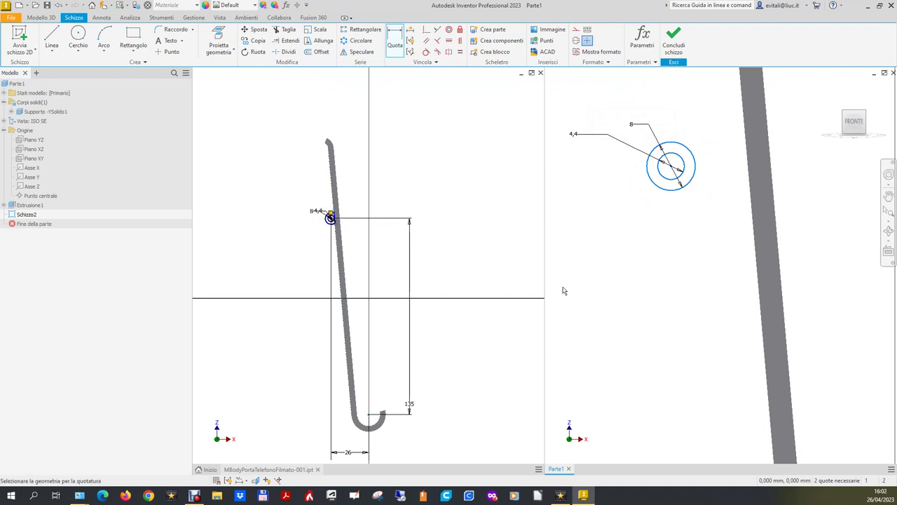
Dimension the circle centre 26 mm from the Asse Z axis
scroll(344, 237, "up", 2)
scroll(346, 194, "up", 4)
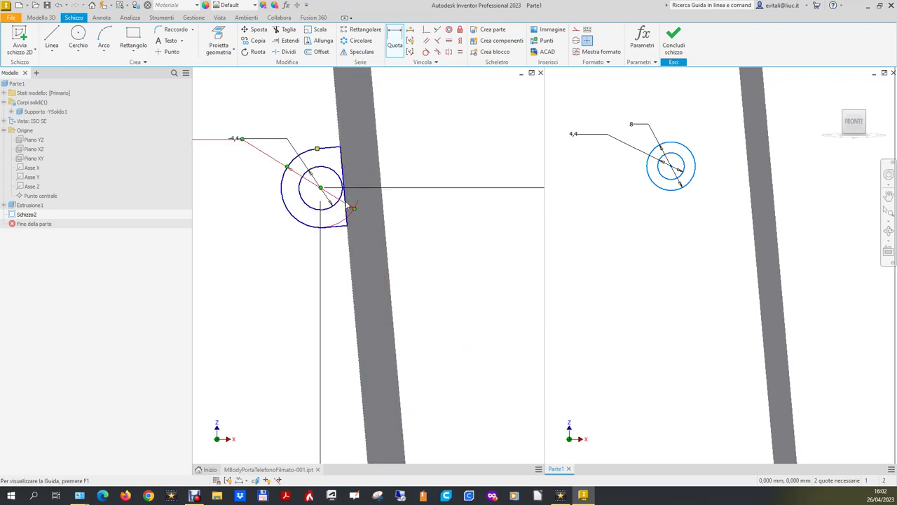
scroll(347, 200, "down", 2)
scroll(347, 199, "down", 2)
scroll(347, 199, "down", 2)
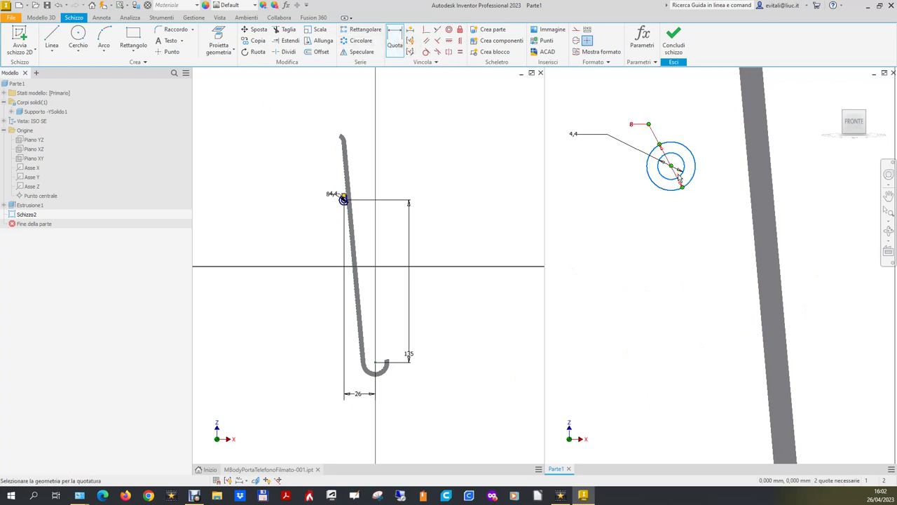
left_click(32, 186)
scroll(710, 264, "up", 2)
scroll(711, 264, "up", 2)
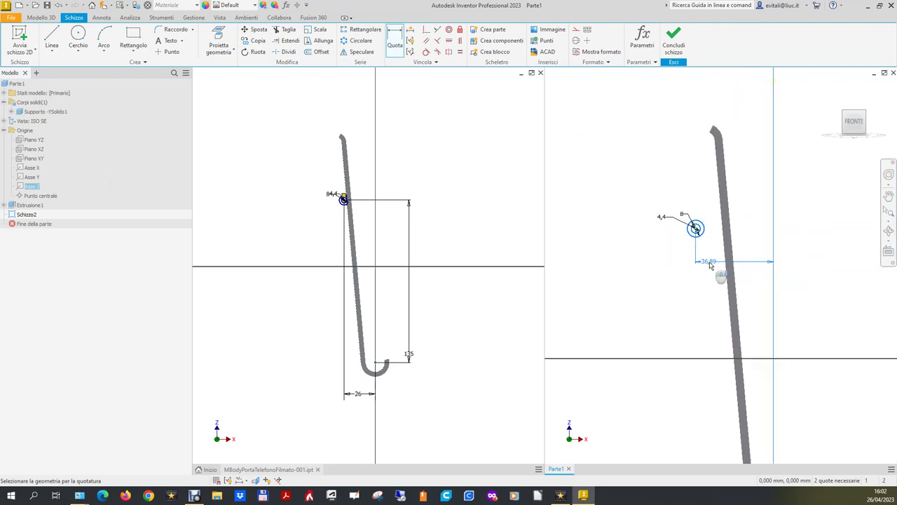
left_click(671, 415)
type("2")
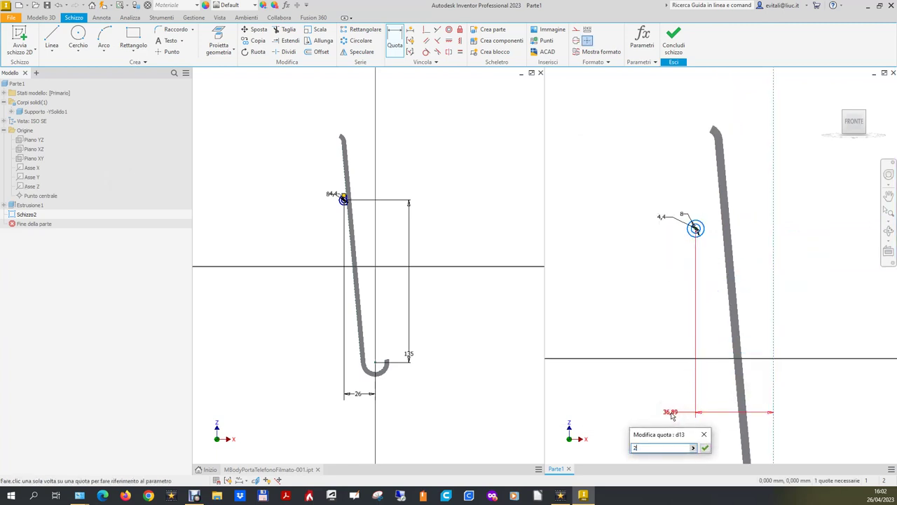
key("Return")
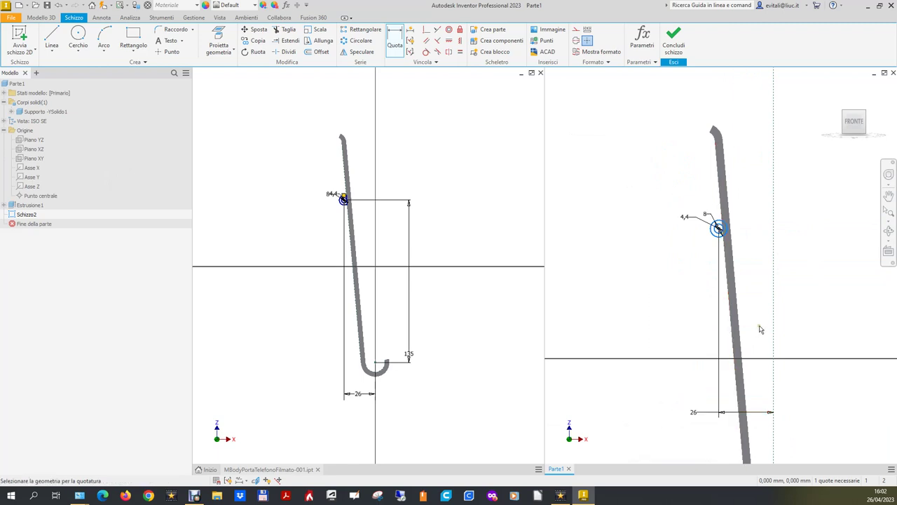
scroll(763, 328, "down", 2)
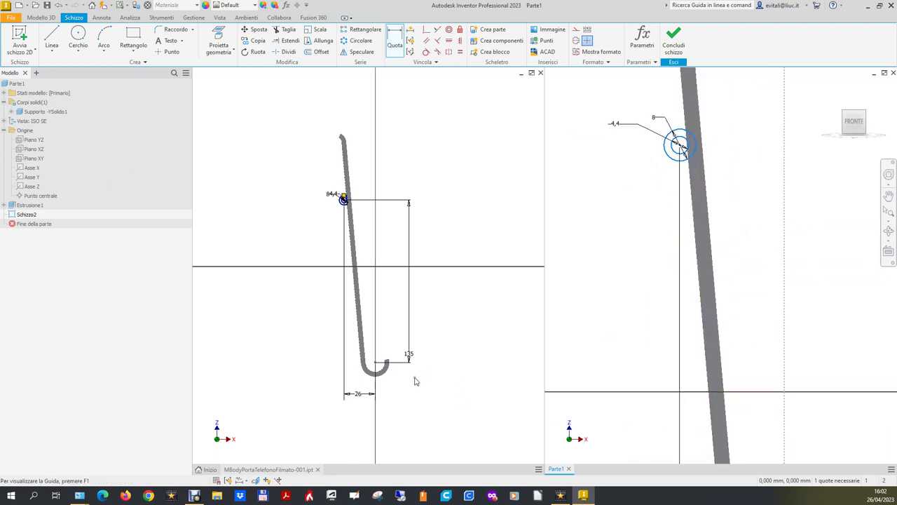
scroll(674, 251, "up", 3)
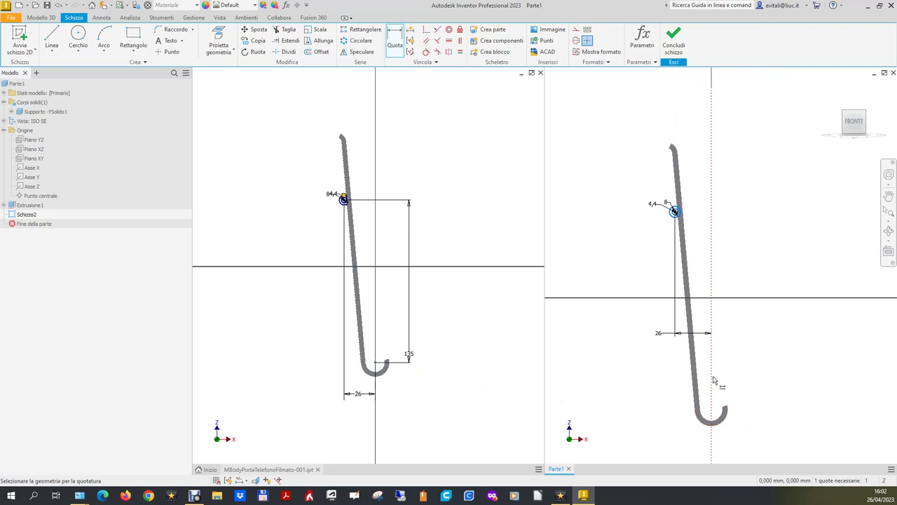
Dimension the circle centre 135 mm above the hook's bottom inner arc
left_click(394, 42)
scroll(675, 234, "down", 3)
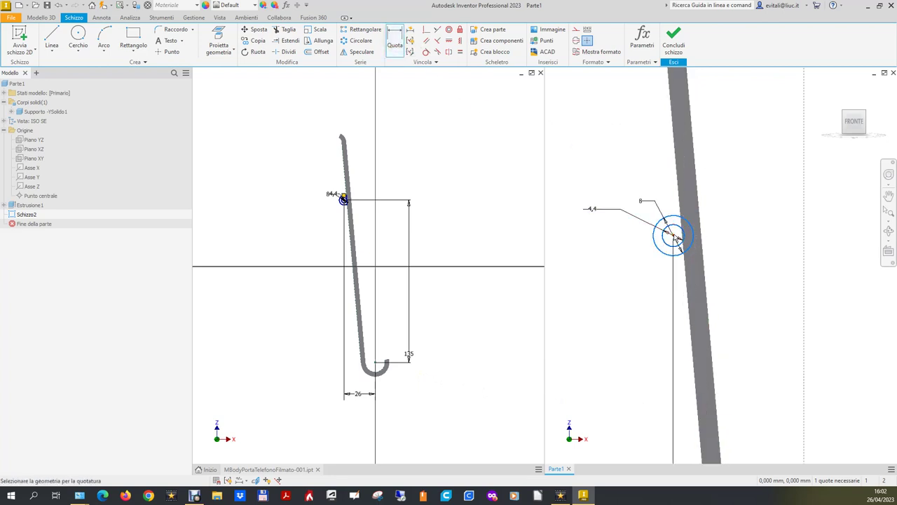
scroll(666, 238, "up", 2)
scroll(602, 348, "up", 2)
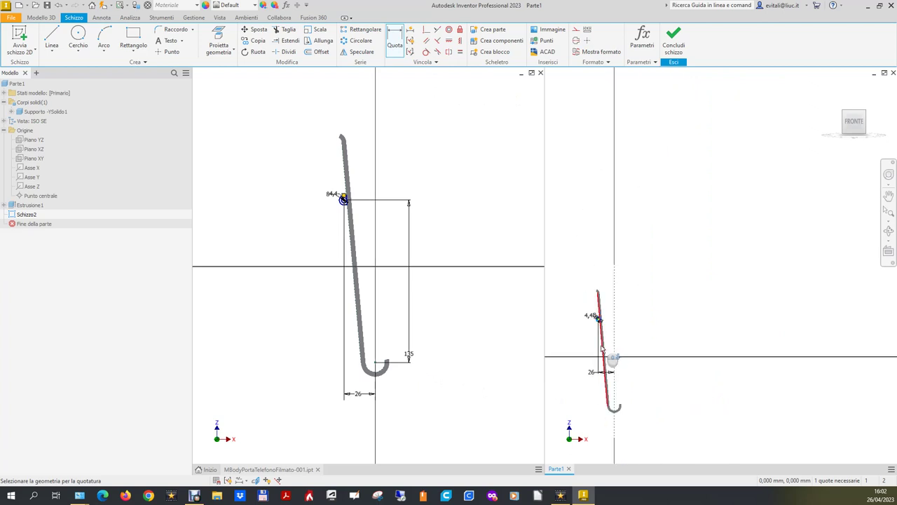
scroll(608, 424, "down", 3)
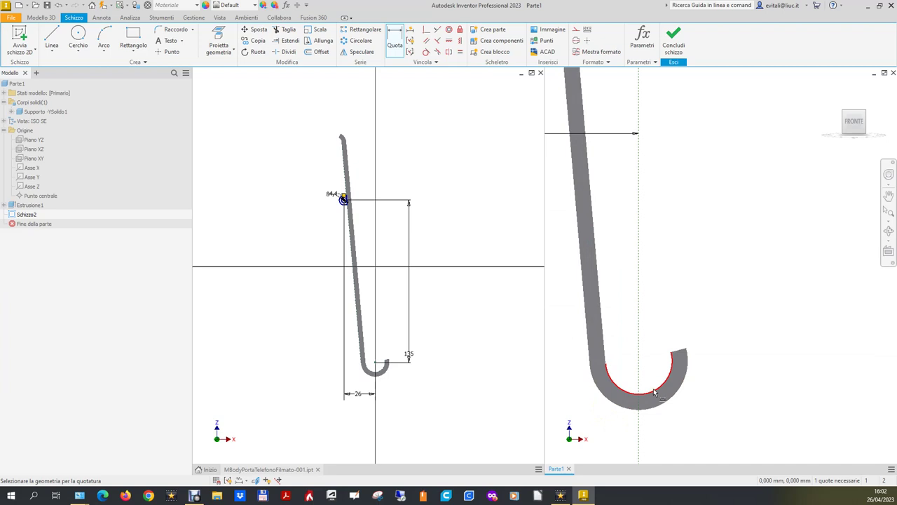
left_click(649, 391)
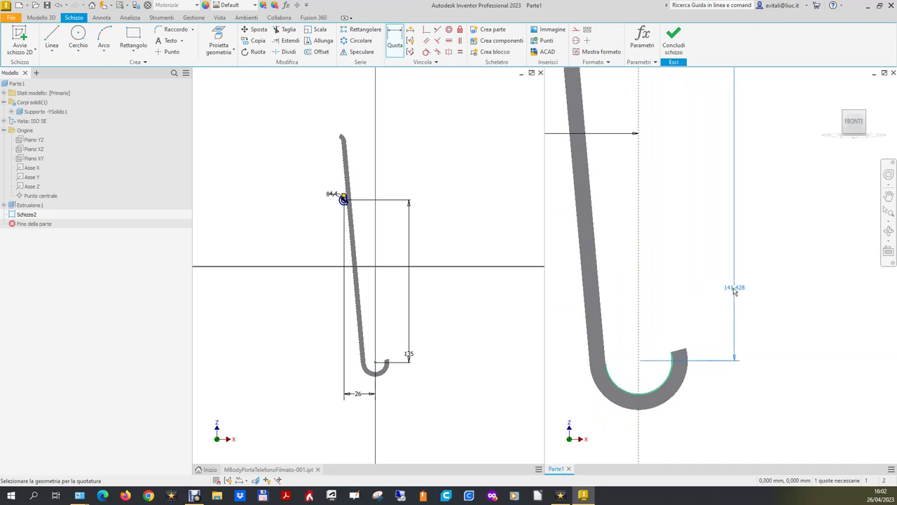
left_click(734, 290)
type("135")
key("Return")
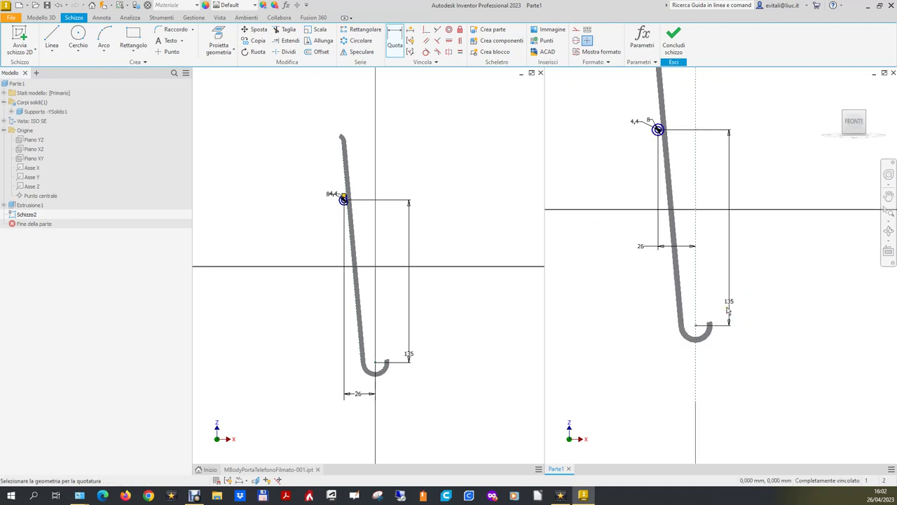
scroll(662, 127, "up", 2)
scroll(663, 128, "up", 2)
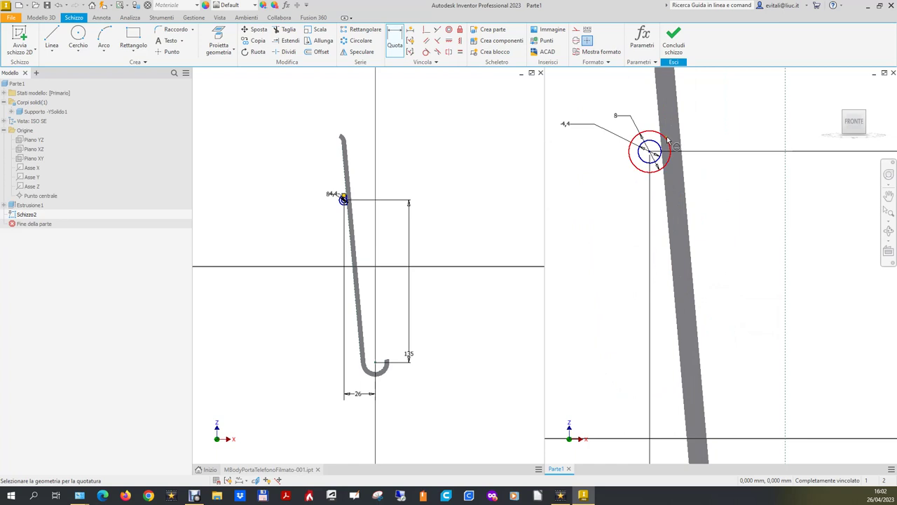
scroll(668, 143, "up", 2)
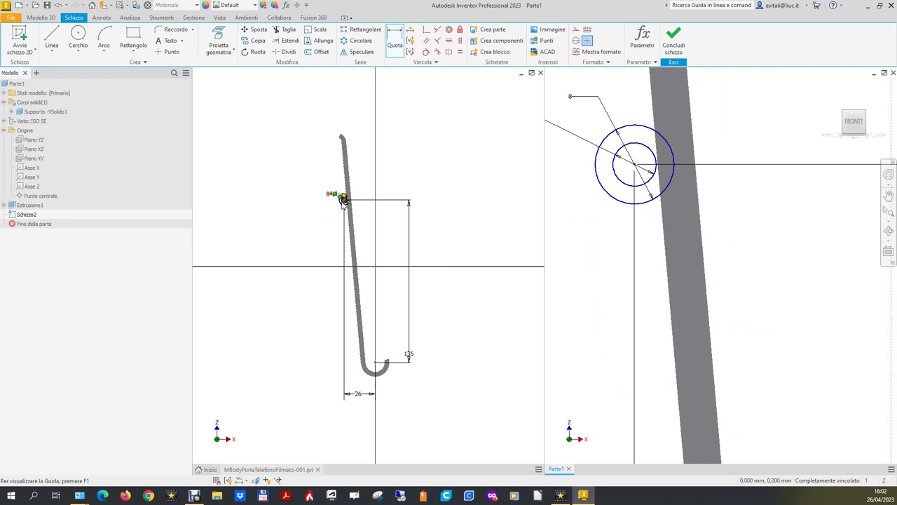
scroll(343, 199, "up", 4)
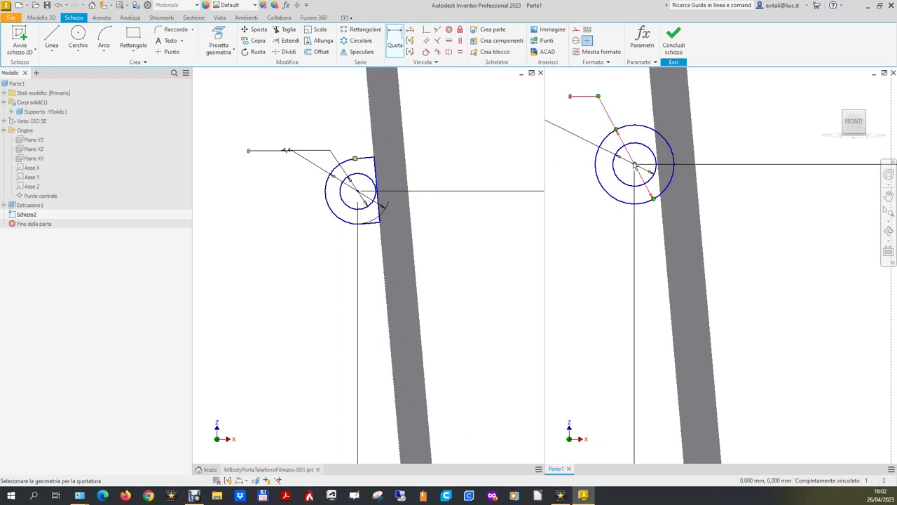
Draw a line past the circle and make it collinear with the support's slanted edge
left_click(54, 33)
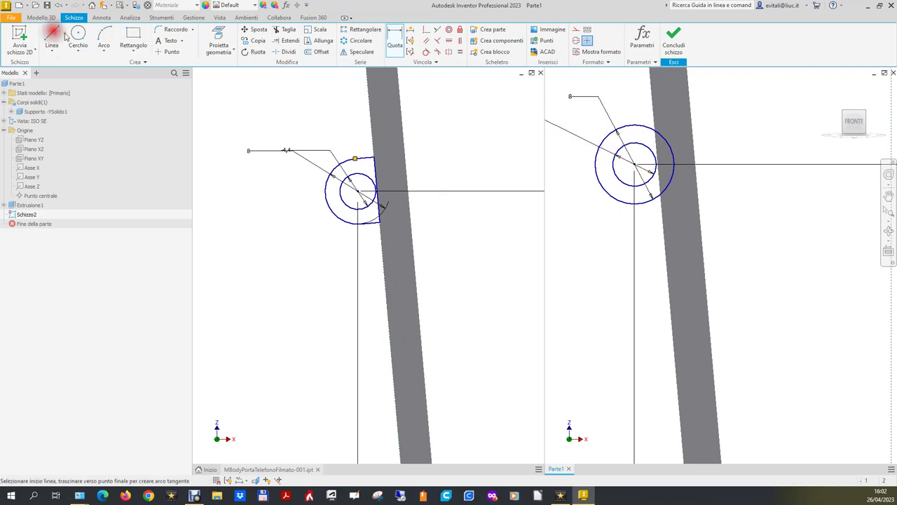
left_click(642, 110)
left_click(652, 225)
right_click(654, 224)
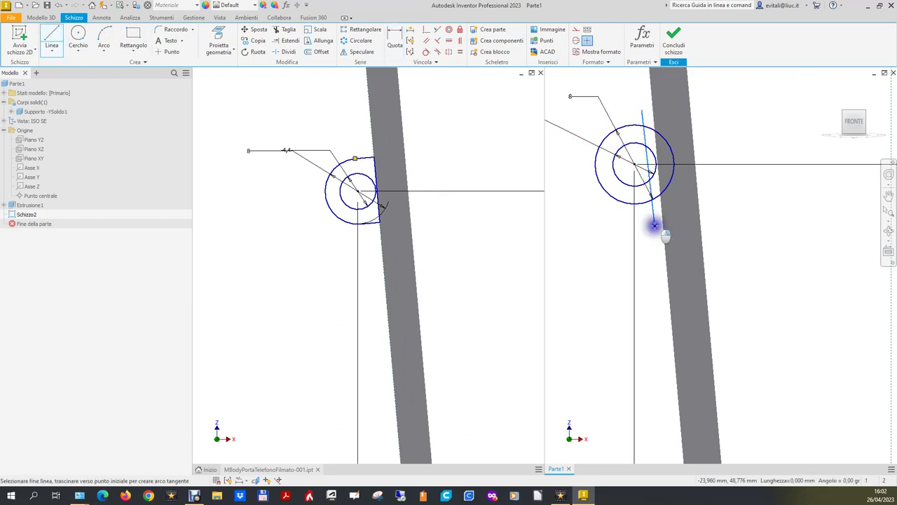
left_click(671, 225)
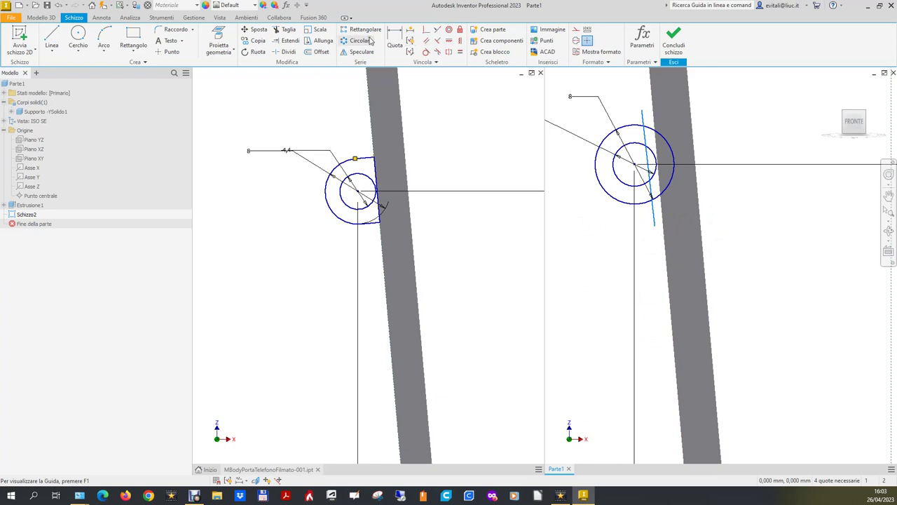
left_click(437, 29)
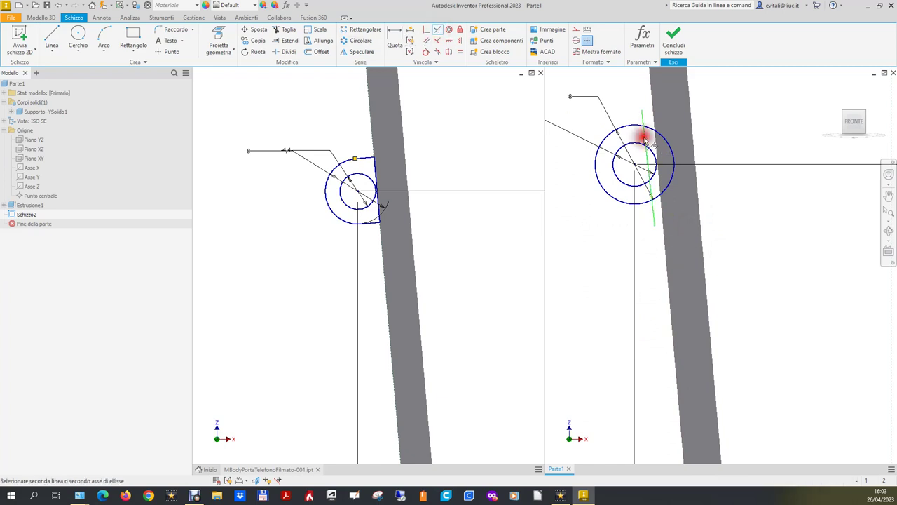
left_click(653, 121)
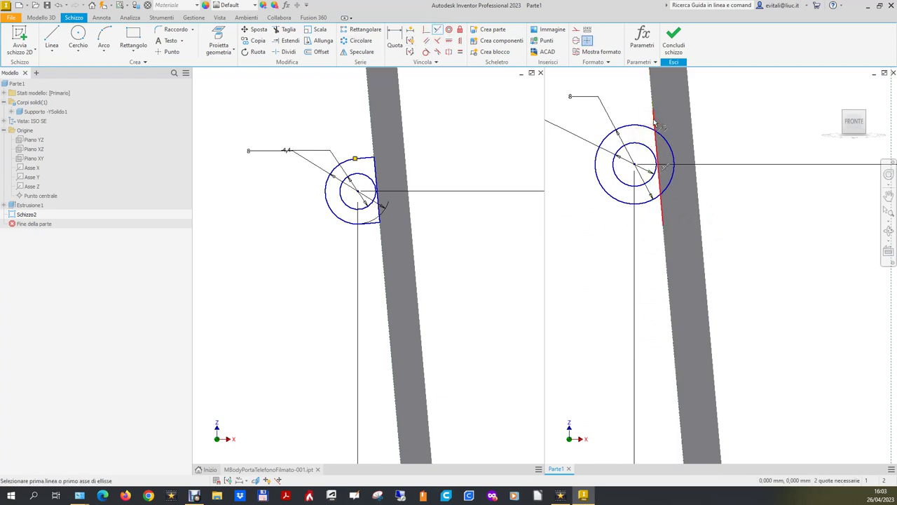
key("Escape")
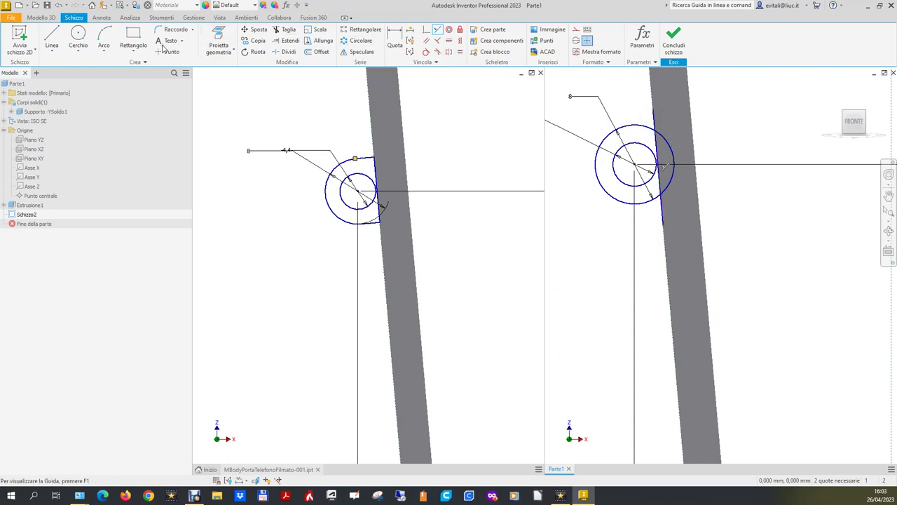
left_click(57, 39)
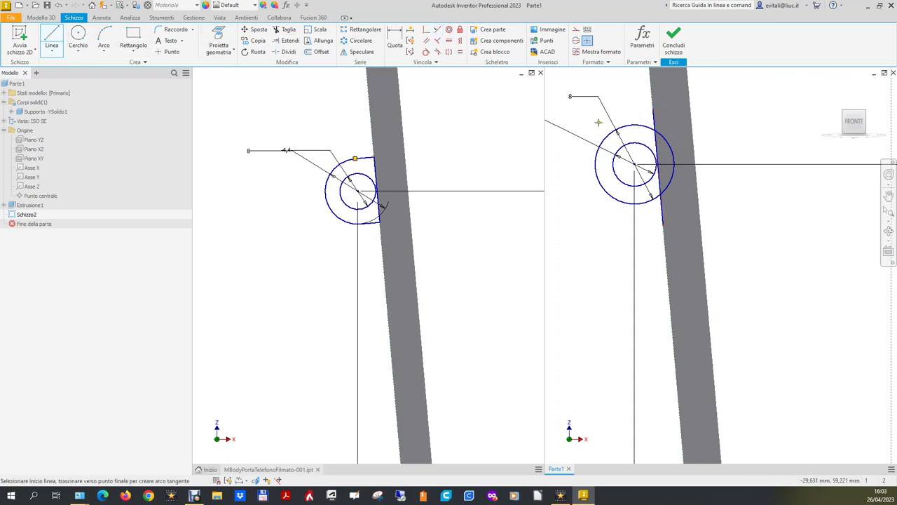
Draw short sketch lines above and below the circle, undoing one misplaced line
left_click(641, 117)
right_click(641, 118)
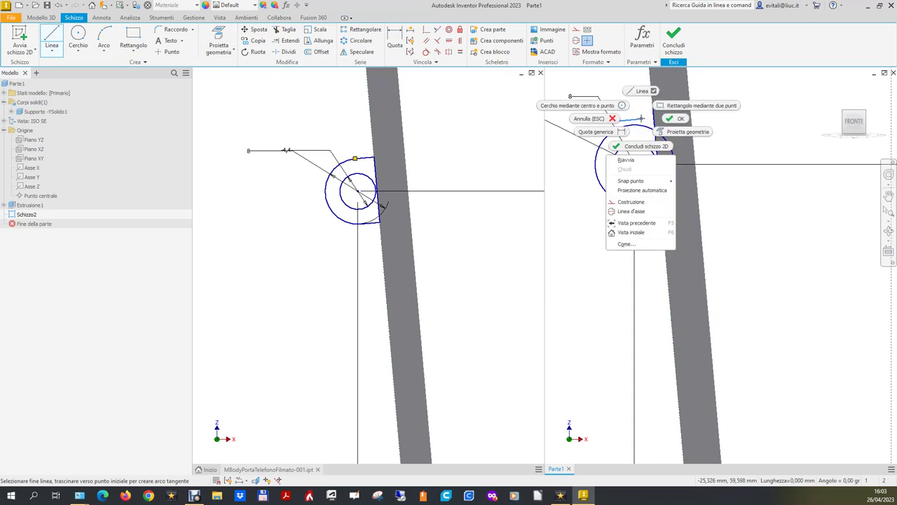
left_click(675, 118)
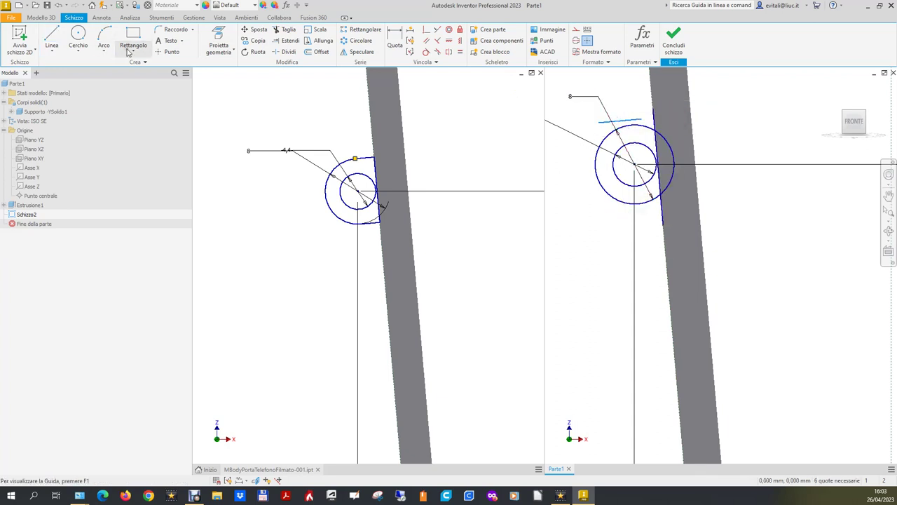
left_click(52, 38)
left_click(637, 218)
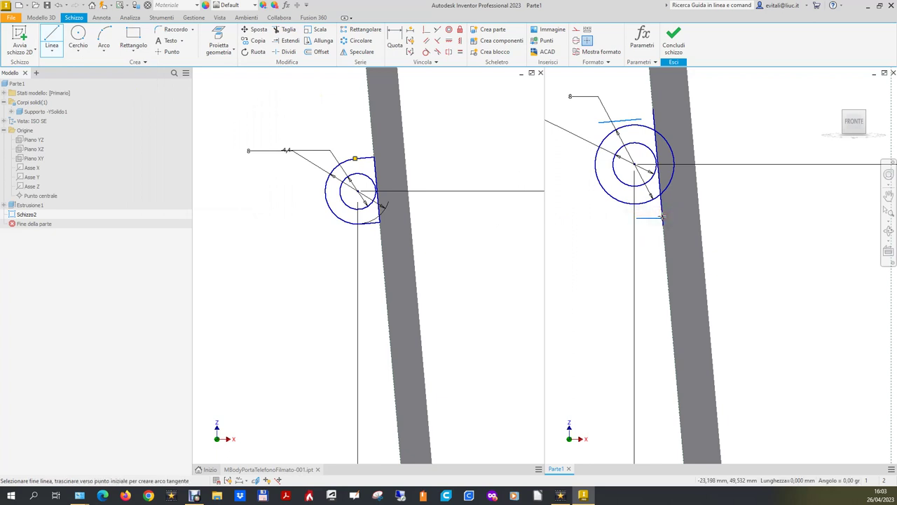
left_click(60, 7)
left_click(52, 38)
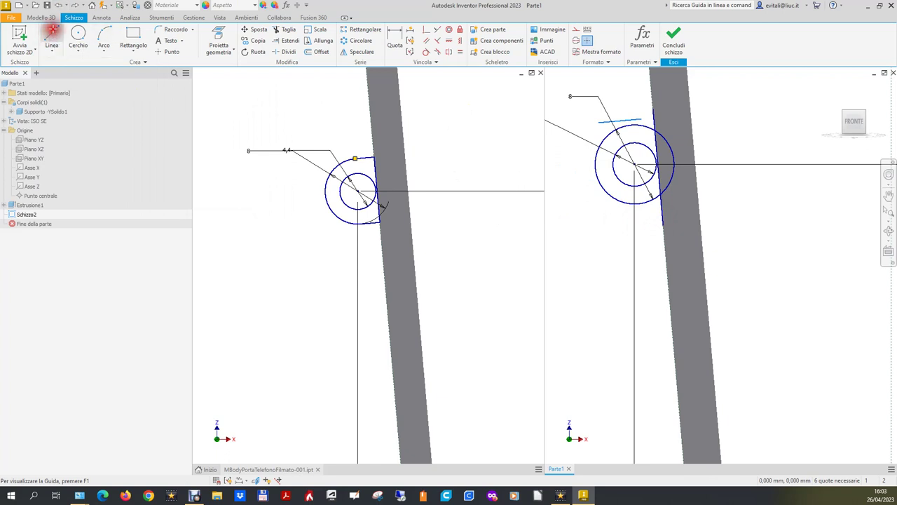
left_click(628, 217)
left_click(648, 211)
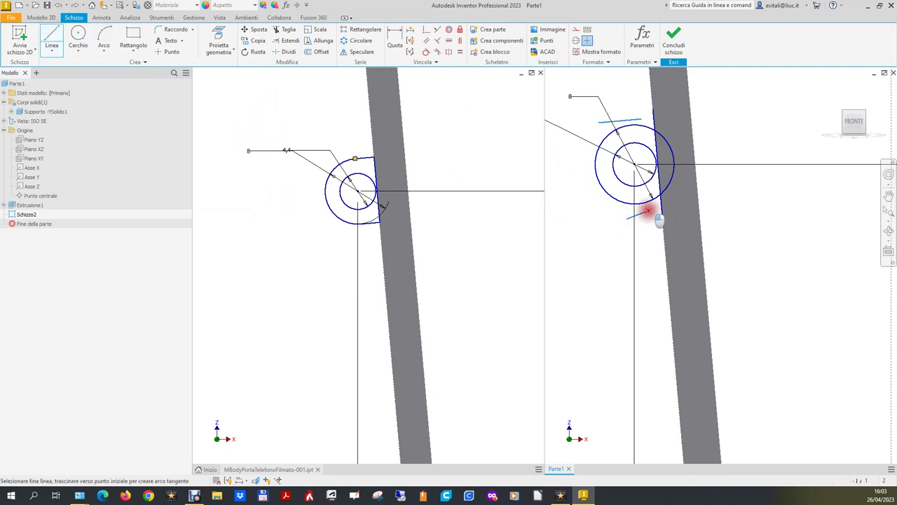
right_click(649, 210)
left_click(676, 209)
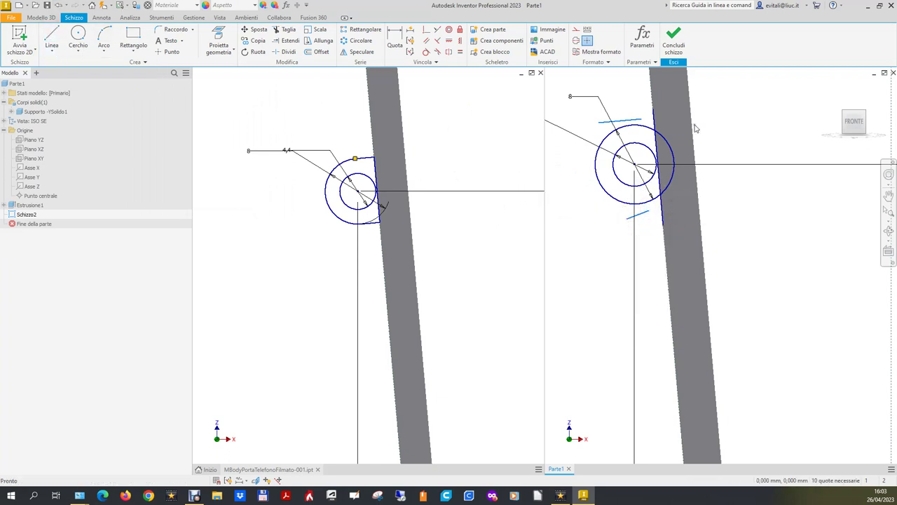
Make the top line tangent to the outer circle, extend it, and constrain it to the slanted line
left_click(427, 53)
left_click(604, 124)
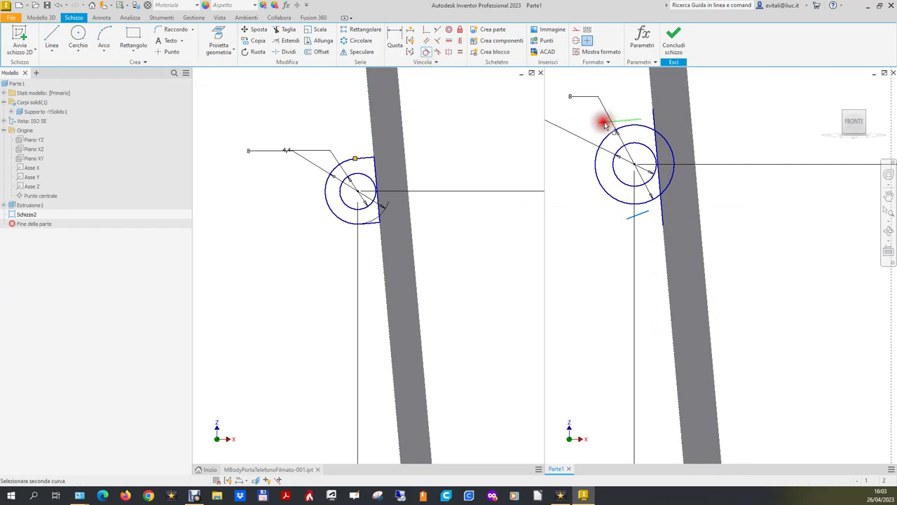
left_click(640, 127)
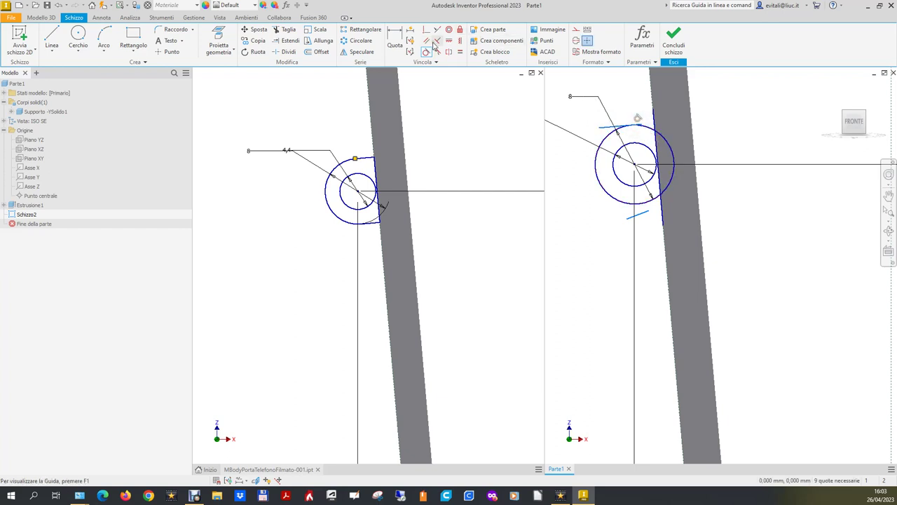
left_click(288, 40)
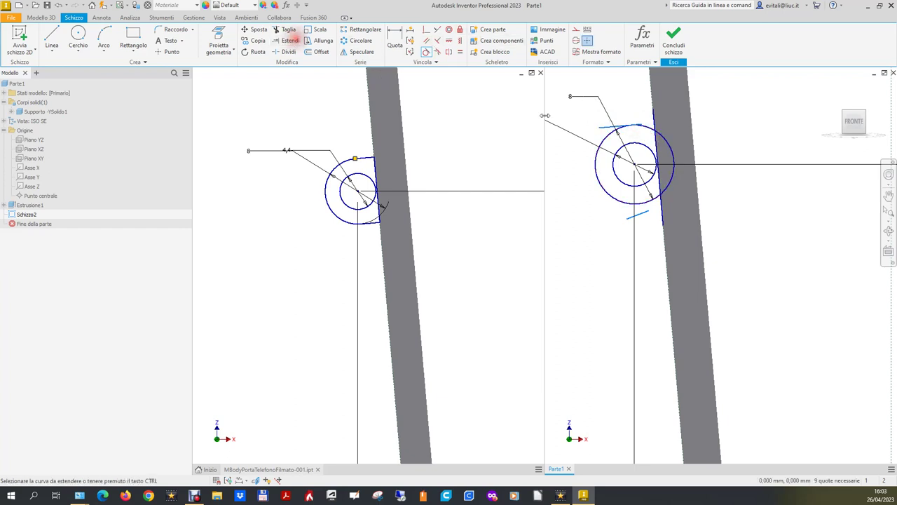
left_click(619, 129)
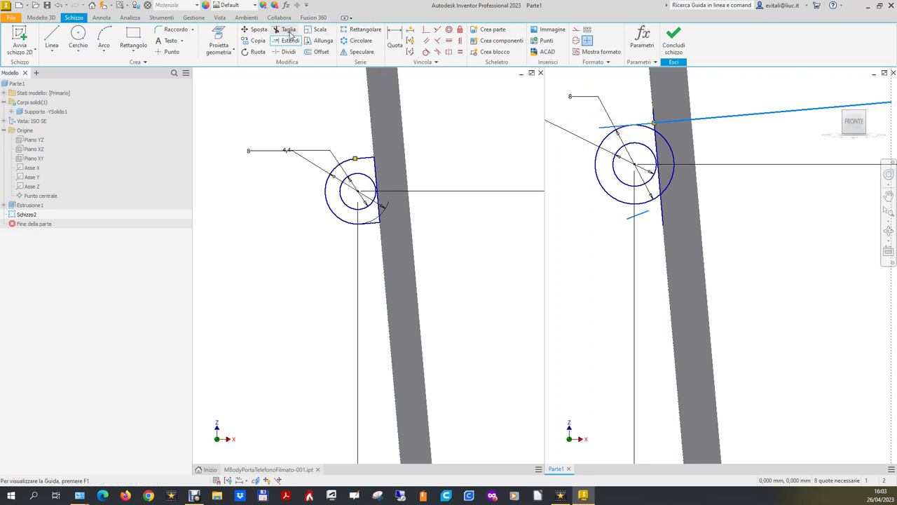
left_click(437, 40)
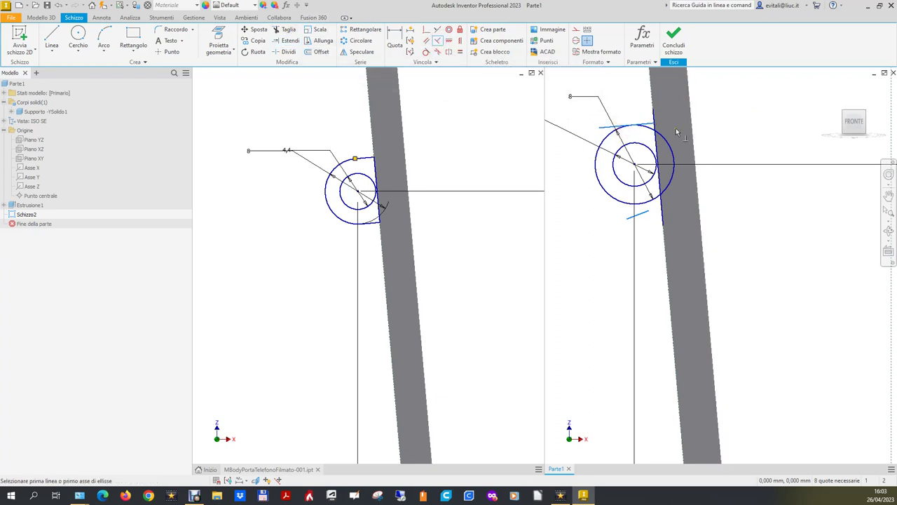
left_click(651, 127)
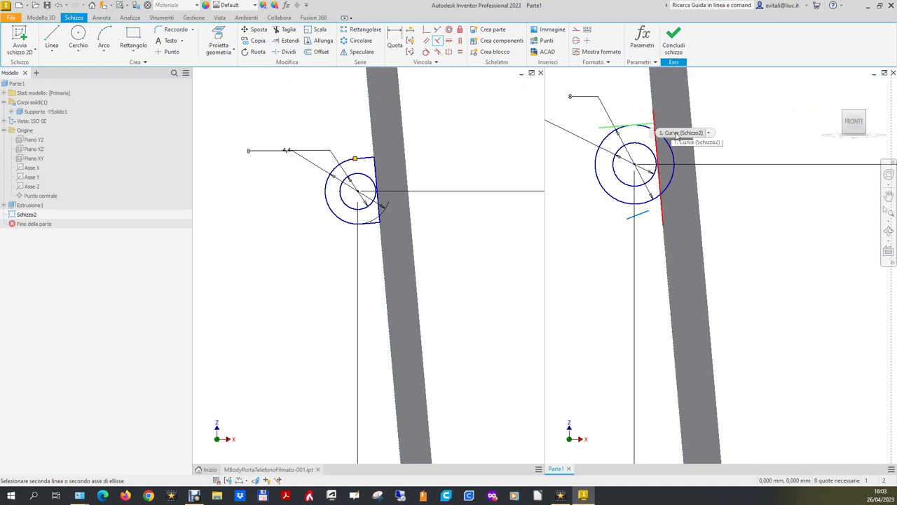
left_click(709, 133)
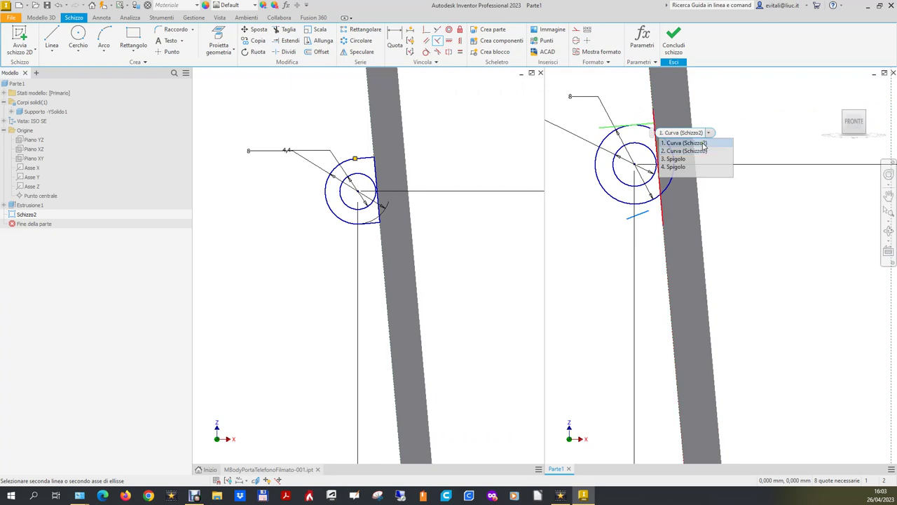
left_click(703, 151)
scroll(652, 109, "down", 5)
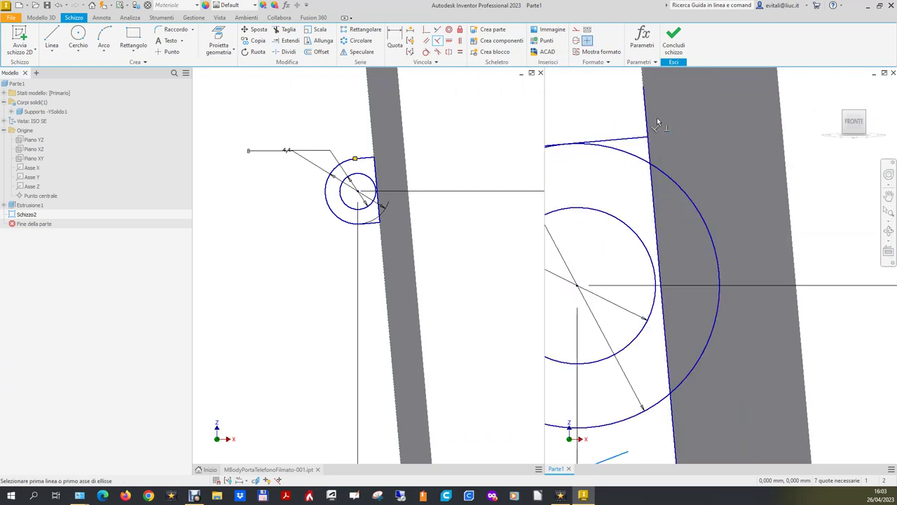
Trim the top arc of the outer circle and the edge line above the top line
left_click(287, 33)
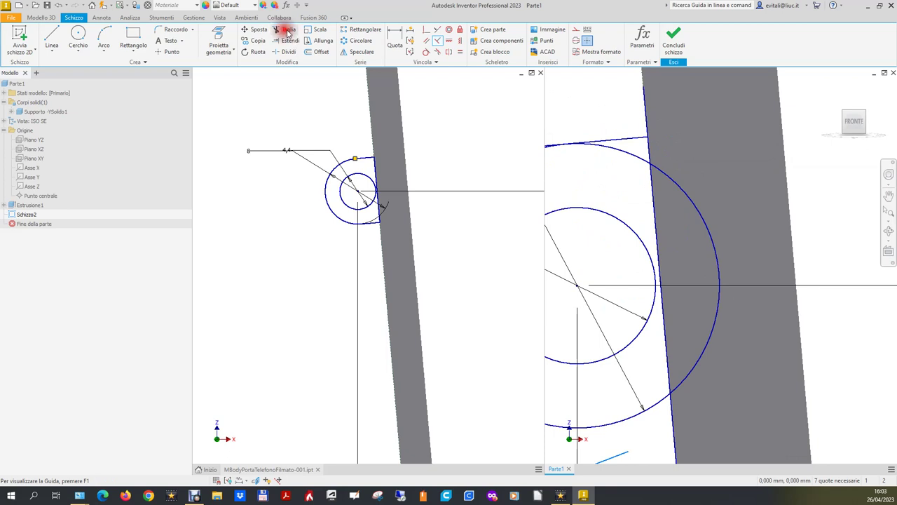
left_click(609, 148)
scroll(619, 175, "up", 2)
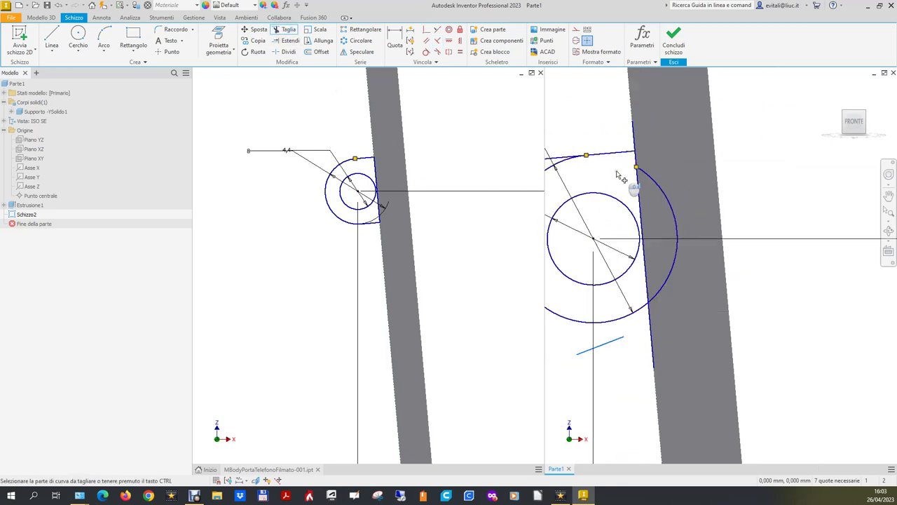
scroll(598, 180, "up", 1)
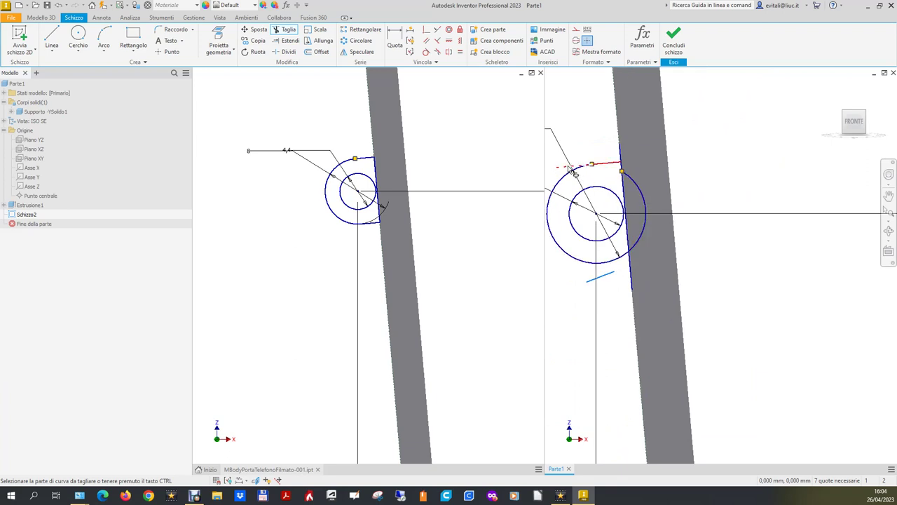
scroll(603, 168, "down", 3)
left_click(609, 164)
scroll(698, 200, "up", 1)
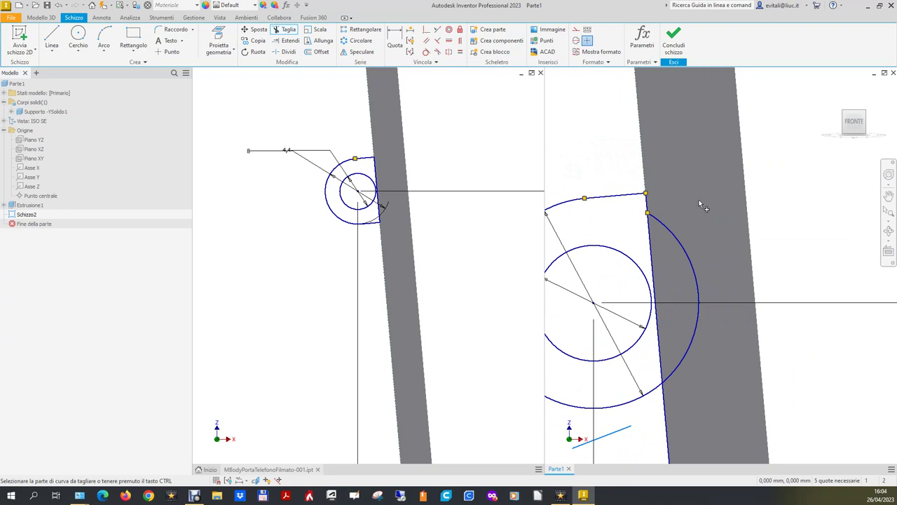
scroll(701, 199, "up", 2)
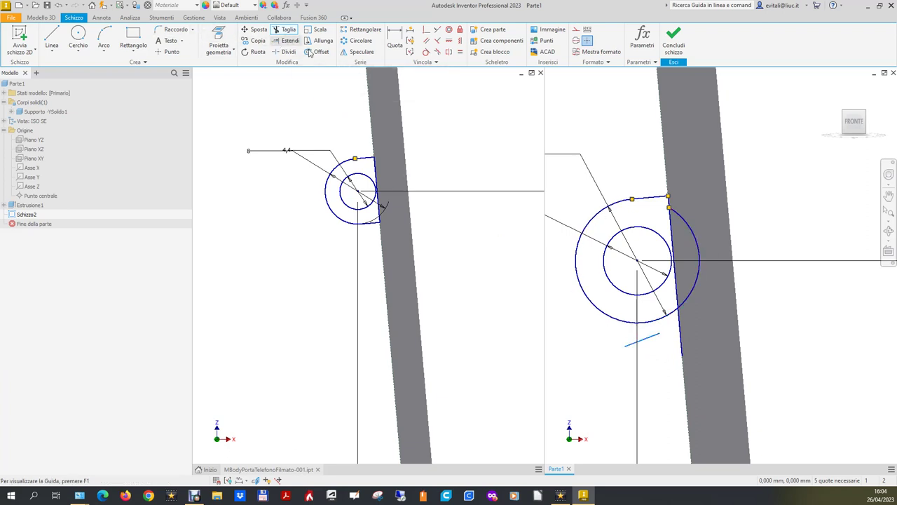
Make the bottom line perpendicular to the slanted line, tangent to the circle, and extend it
left_click(435, 40)
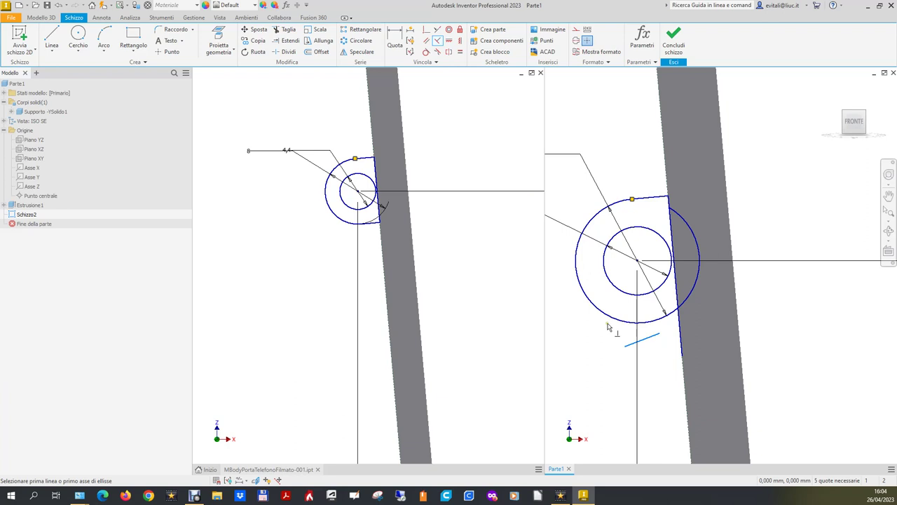
left_click(645, 338)
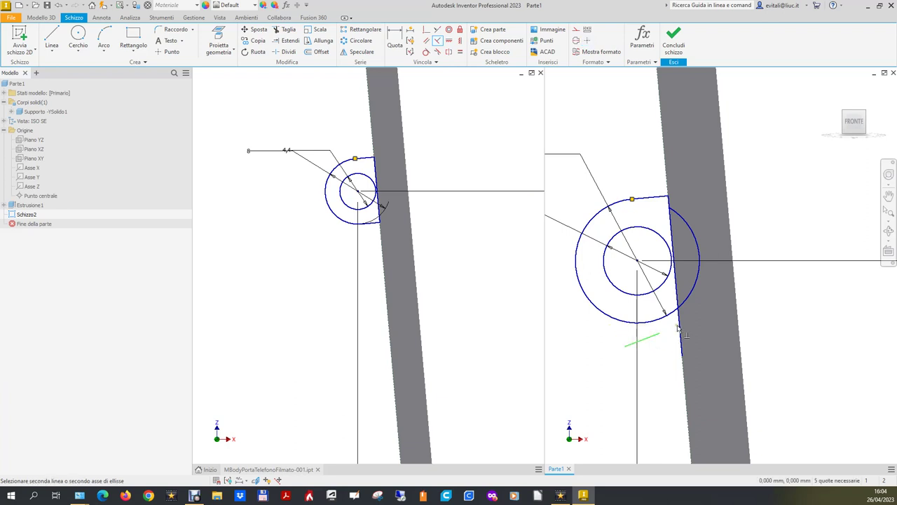
left_click(678, 329)
left_click(426, 51)
left_click(624, 333)
left_click(624, 320)
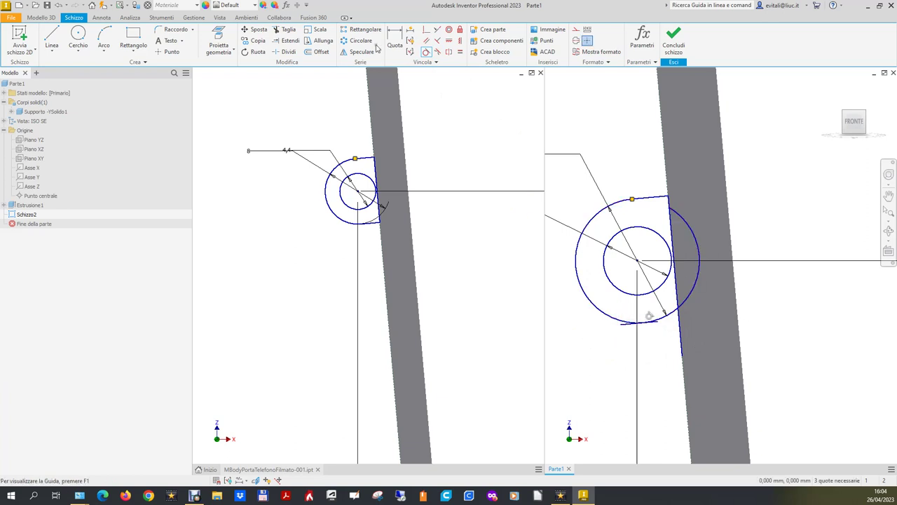
left_click(289, 40)
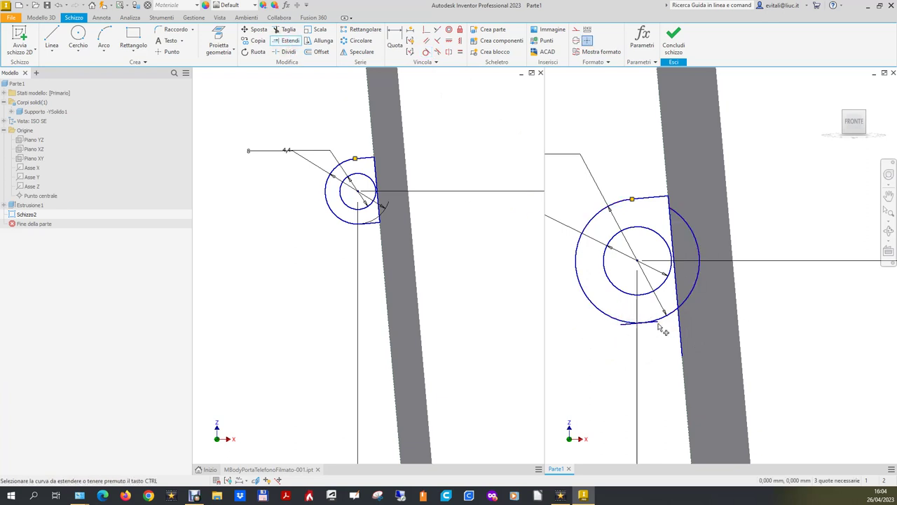
left_click(669, 332)
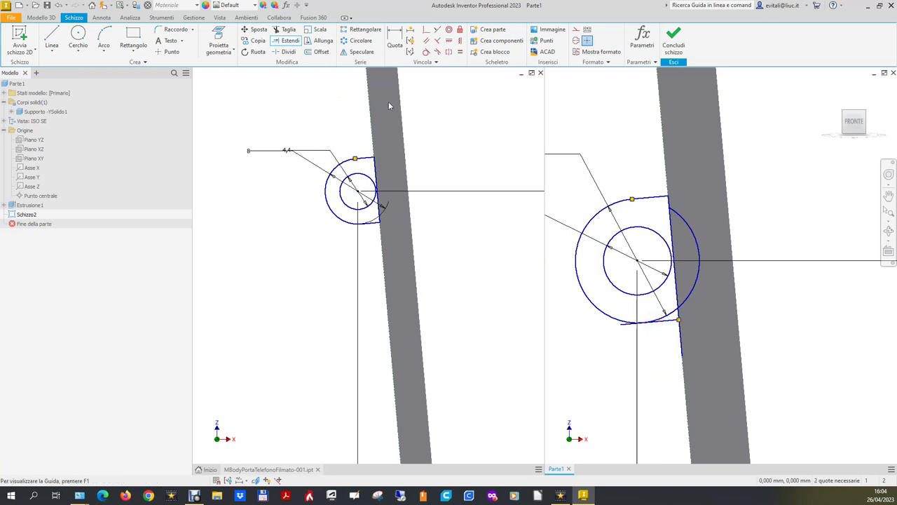
Trim the leftover slanted line and circle arcs to close the lug outline
left_click(288, 29)
left_click(684, 333)
left_click(687, 328)
left_click(691, 298)
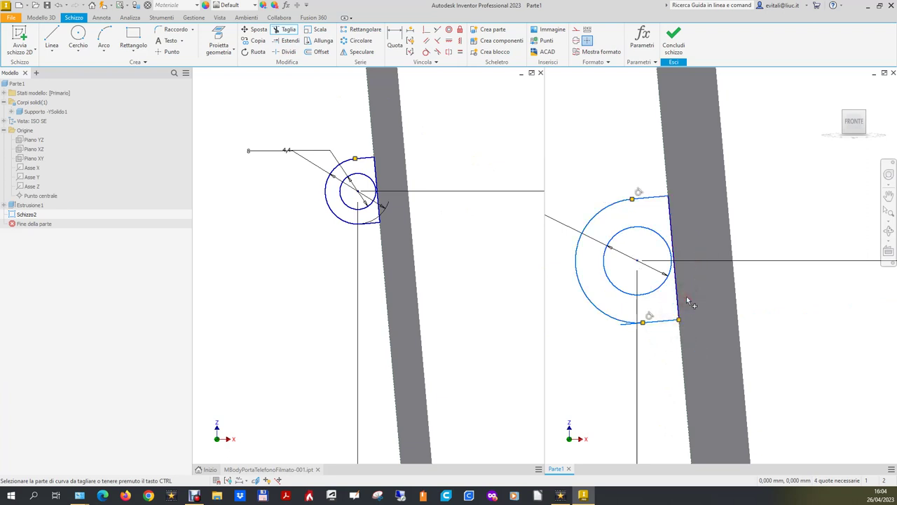
left_click(628, 323)
scroll(690, 288, "up", 3)
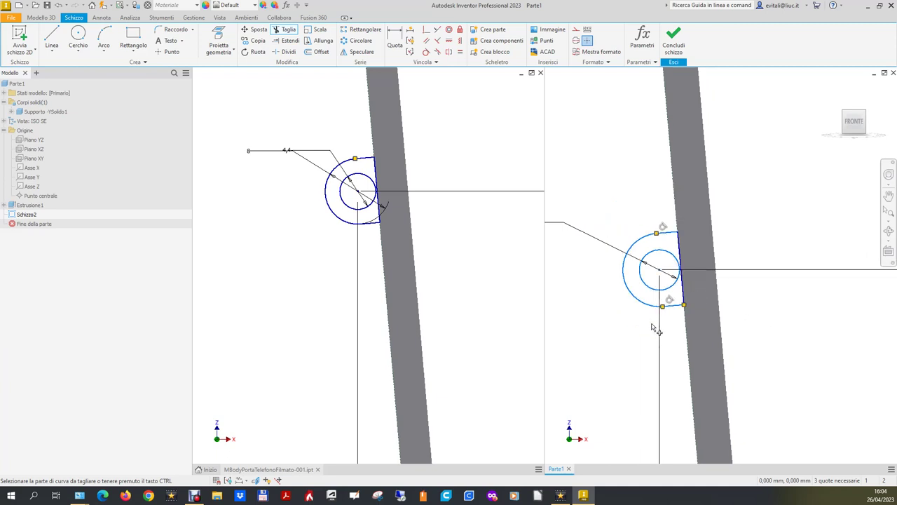
key("d")
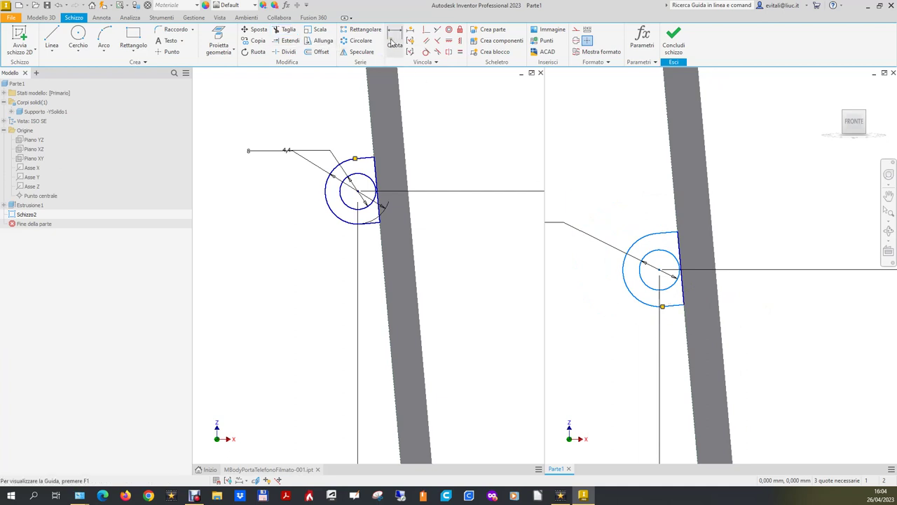
Give the trimmed outer arc an 8 mm Diametro-type dimension
left_click(634, 243)
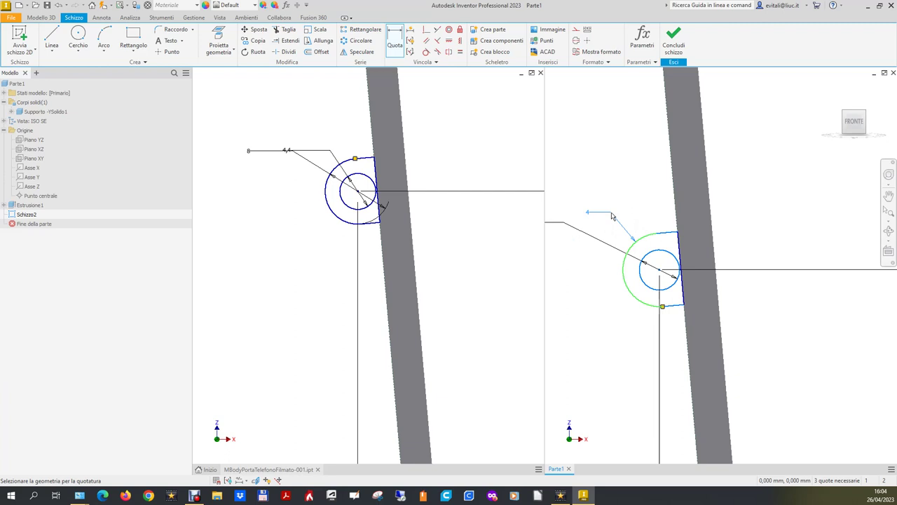
right_click(613, 216)
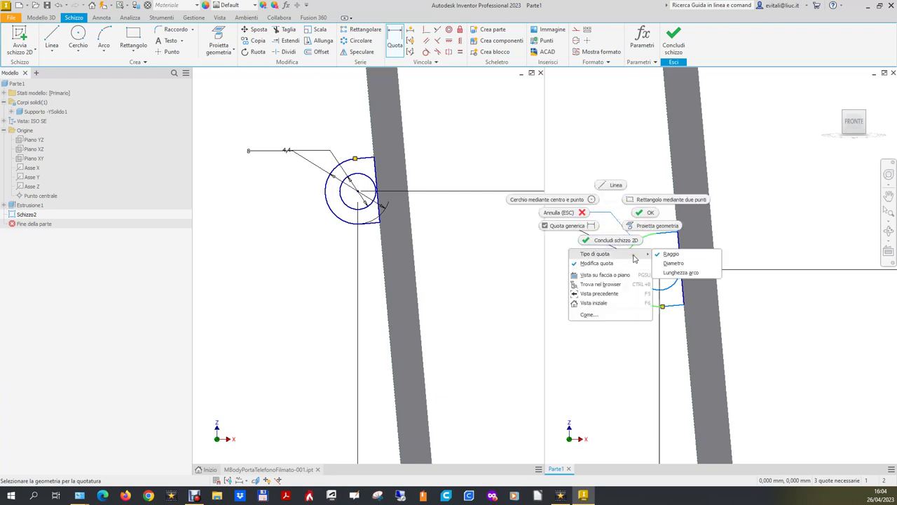
left_click(673, 263)
left_click(621, 225)
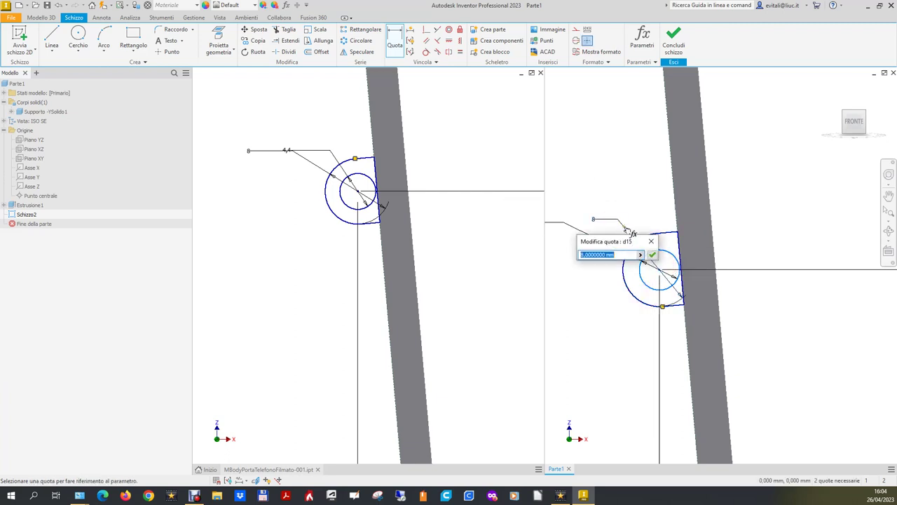
left_click(652, 256)
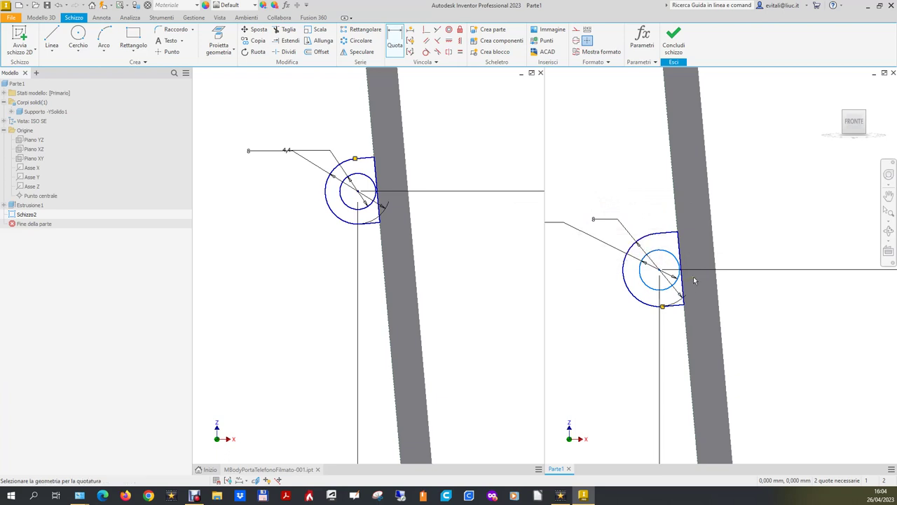
scroll(691, 281, "down", 2)
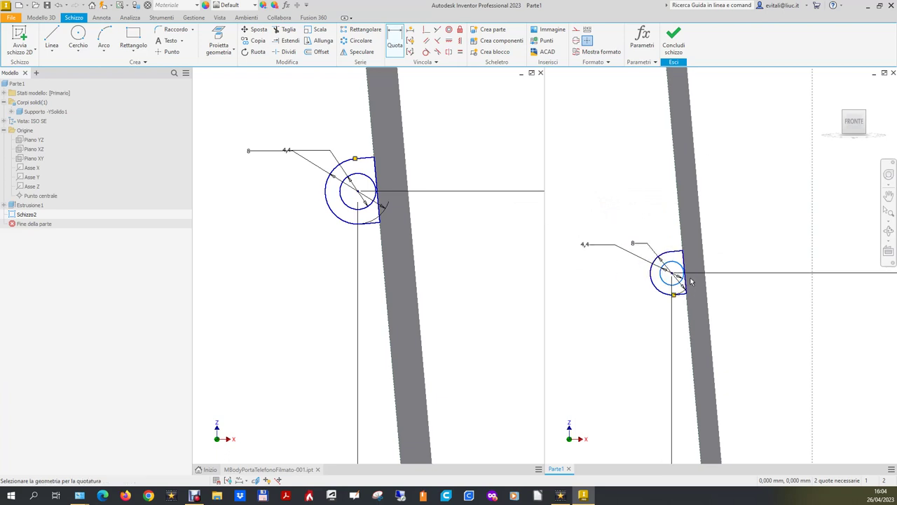
scroll(691, 281, "up", 2)
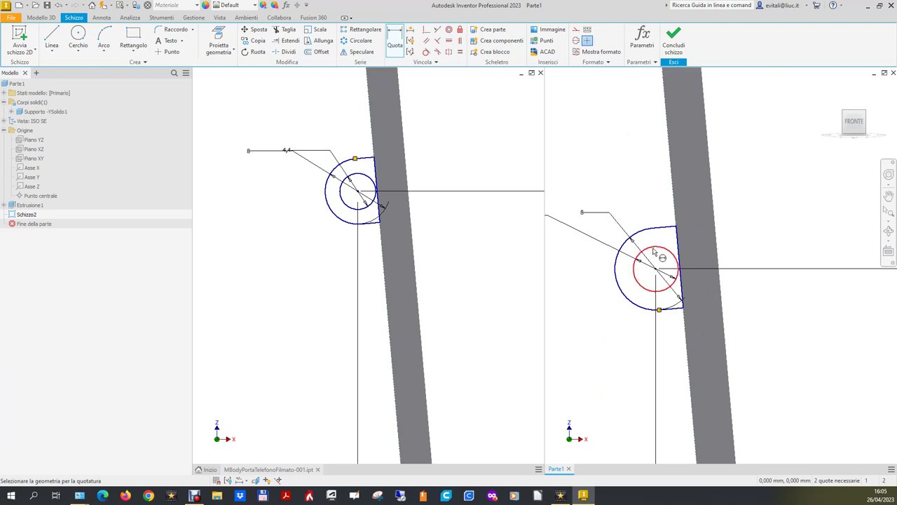
left_click(229, 481)
Show sketch constraints and make the outer arc concentric with the bore circle
left_click(228, 482)
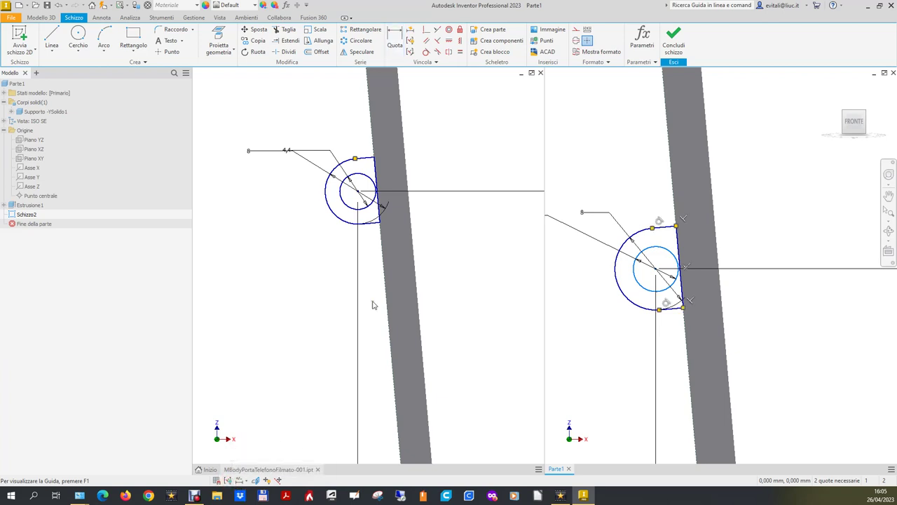
left_click(446, 31)
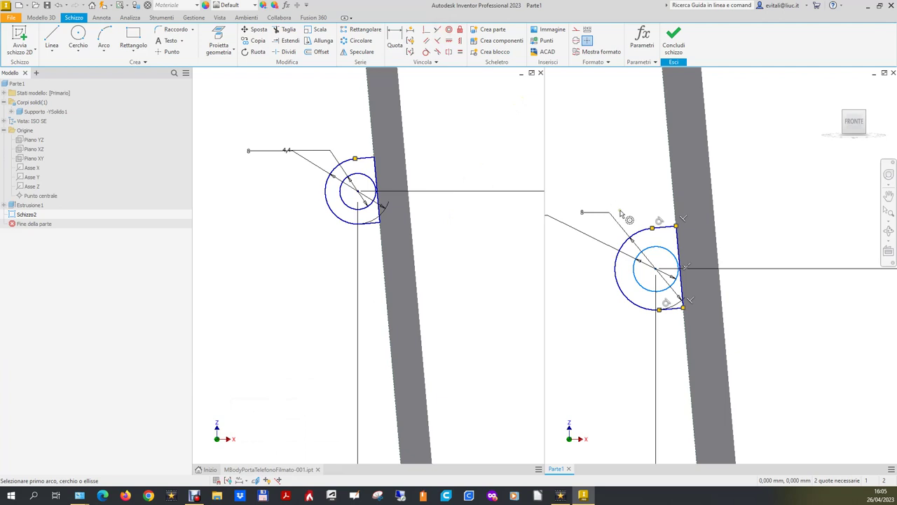
left_click(637, 238)
left_click(649, 251)
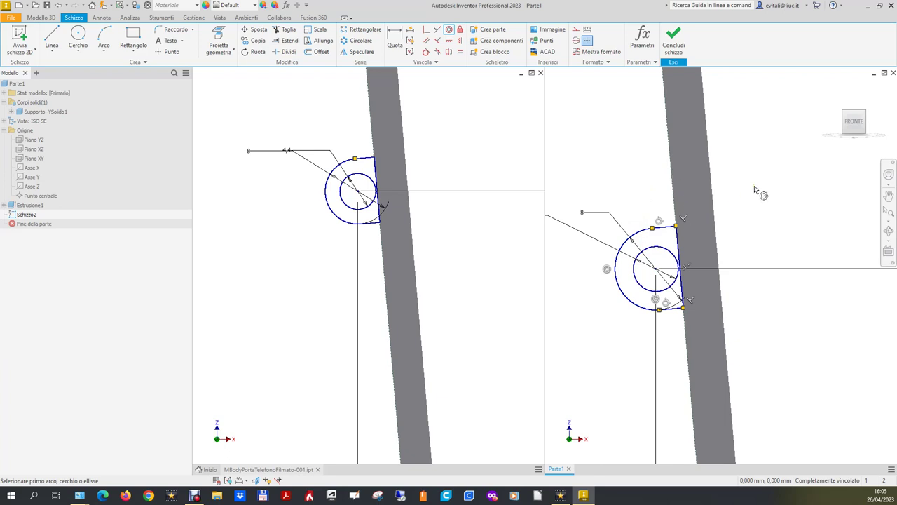
Finish Schizzo2 and return Parte1 to the isometric home view
scroll(757, 191, "down", 3)
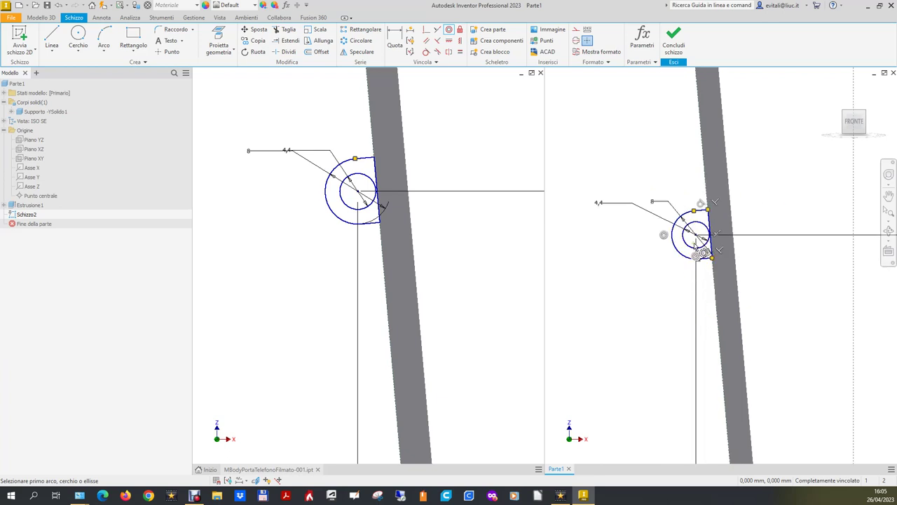
scroll(640, 259, "down", 2)
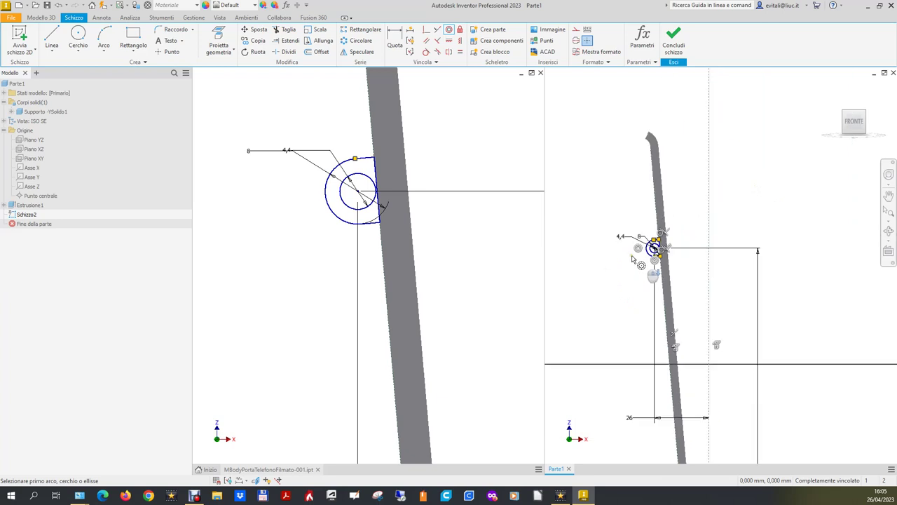
scroll(736, 363, "down", 2)
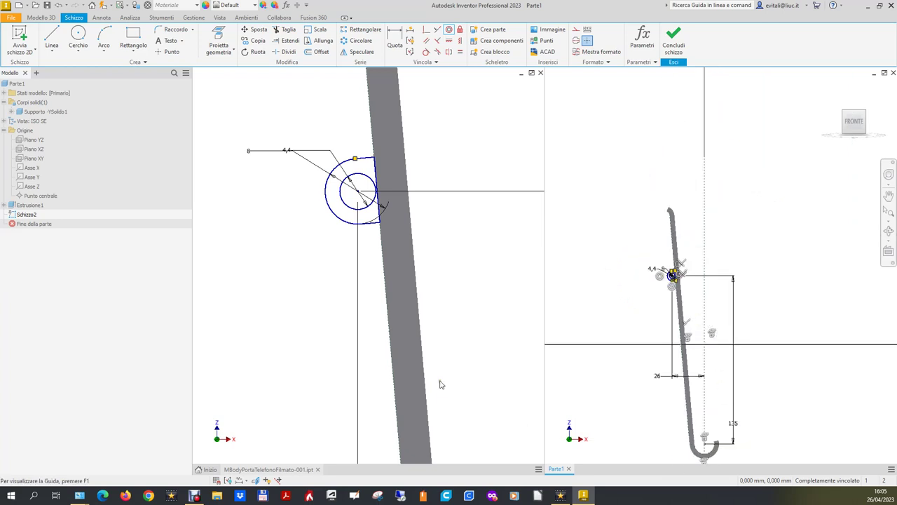
scroll(286, 338, "down", 1)
scroll(330, 344, "down", 1)
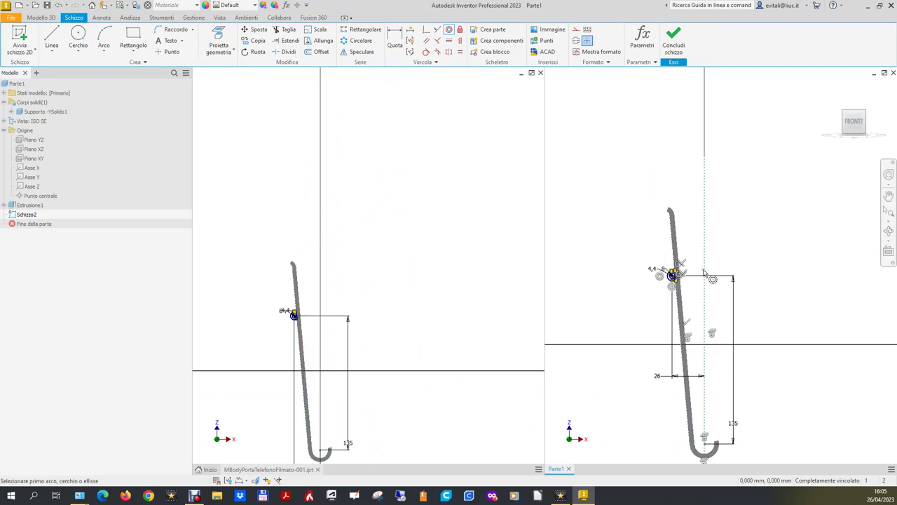
scroll(659, 293, "up", 5)
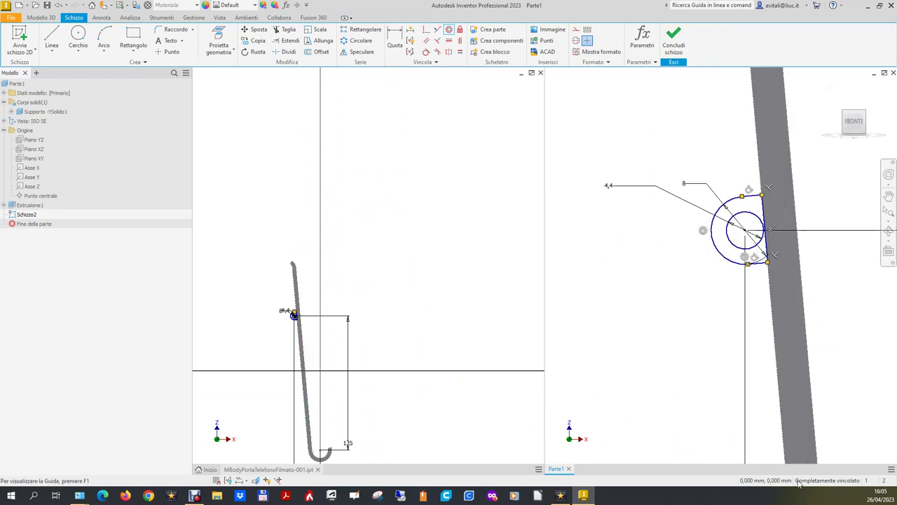
left_click(674, 38)
left_click(830, 85)
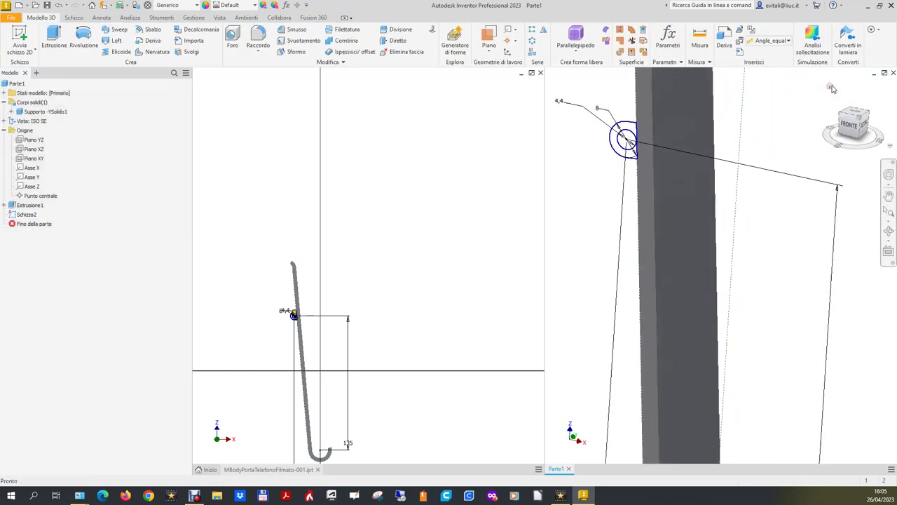
Show the reference model isometrically, exit its sketch and select the Estr3: Asola Superiore feature
left_click(357, 297)
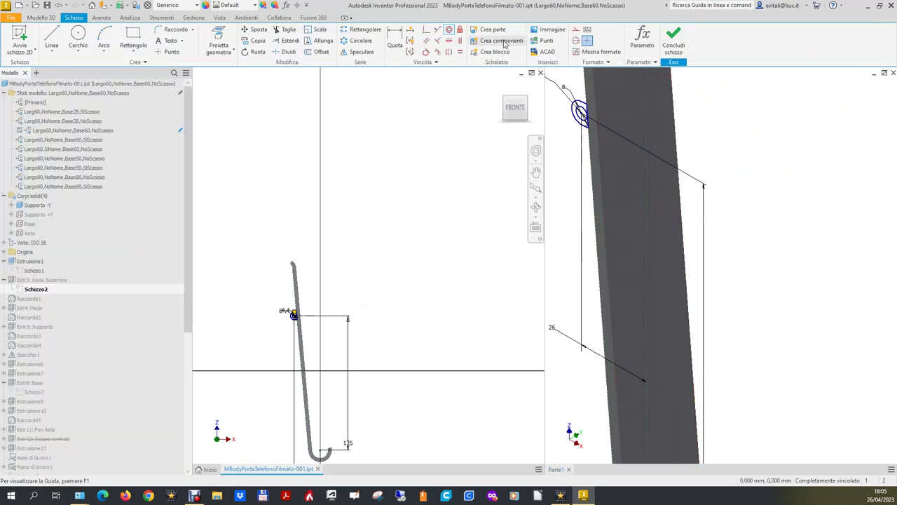
left_click(502, 86)
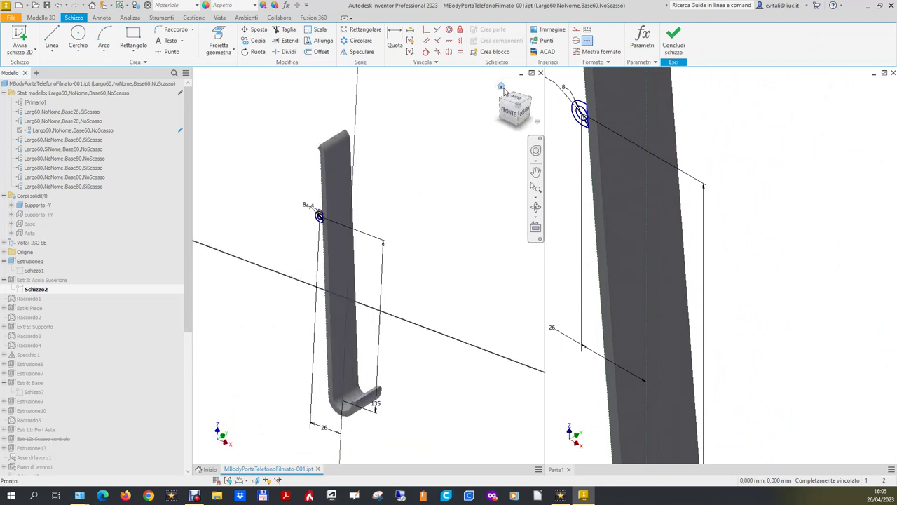
left_click(673, 36)
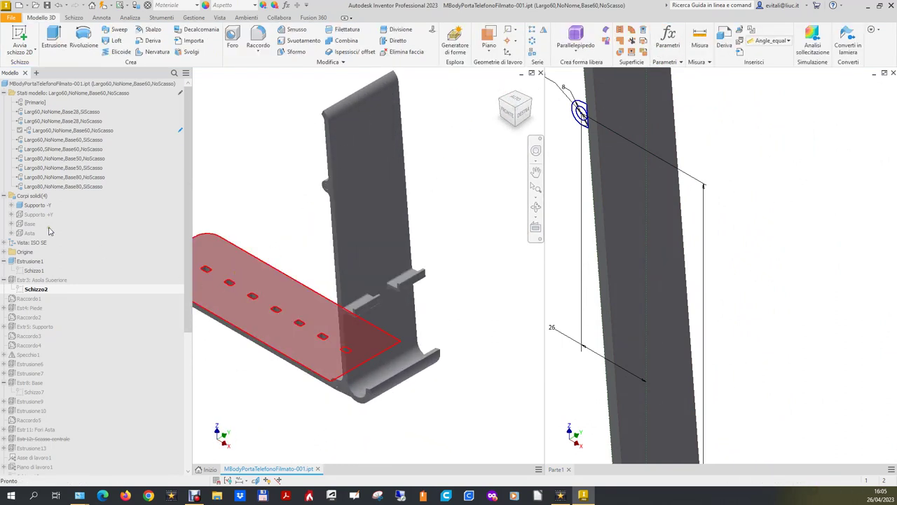
left_click(54, 282)
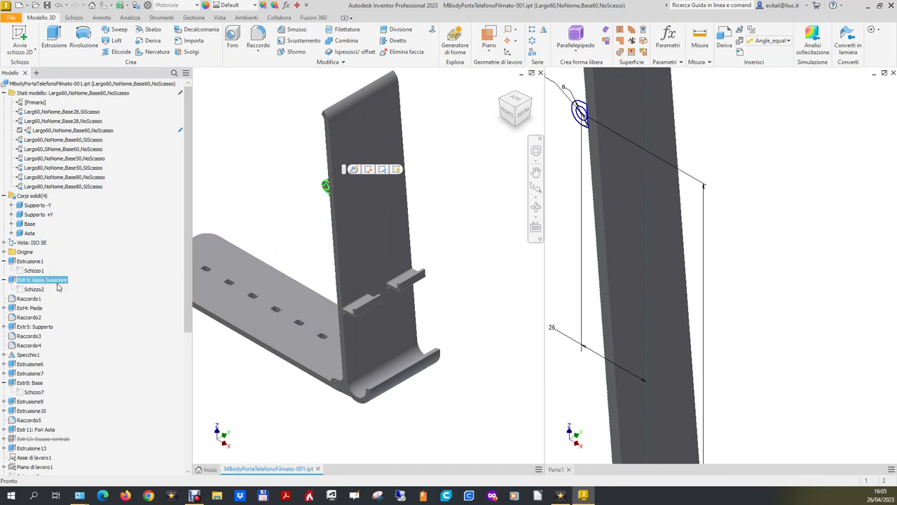
left_click(53, 283)
double_click(64, 278)
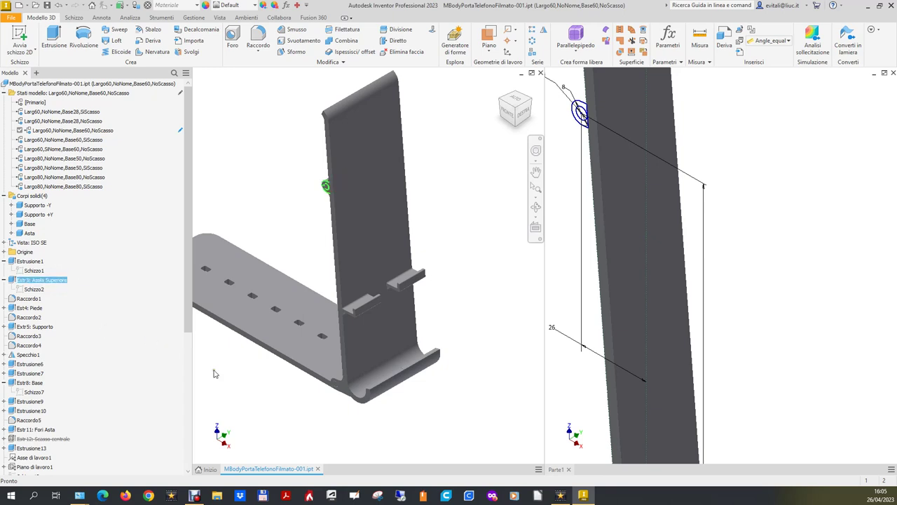
Open the Asola Superiore extrusion settings to note its 28 mm depth, then close them
right_click(29, 279)
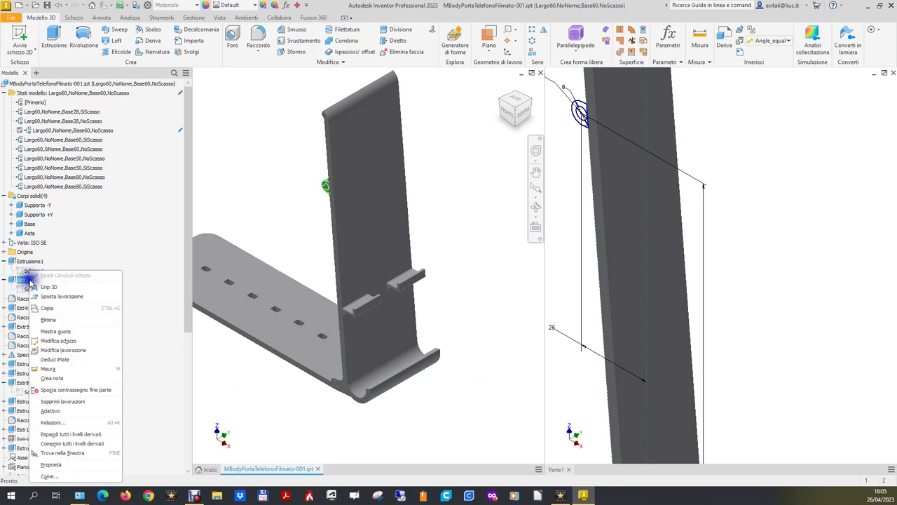
left_click(62, 349)
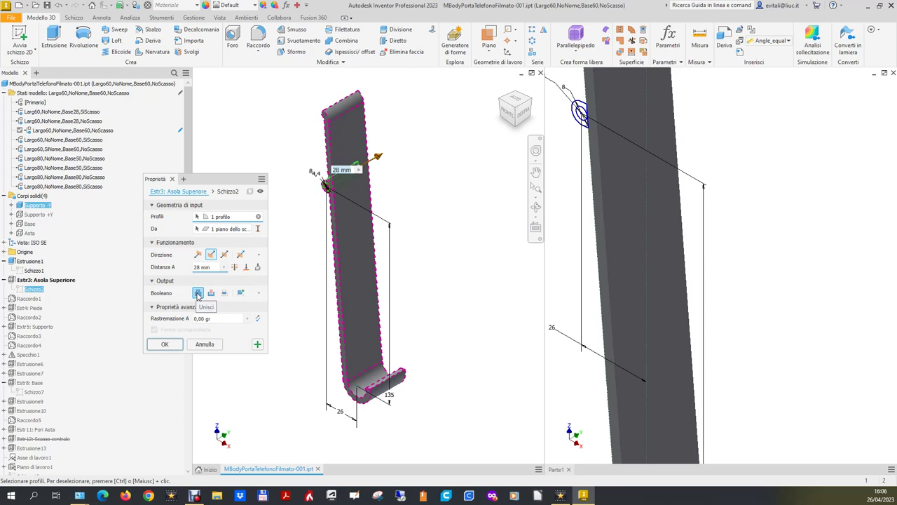
left_click(747, 261)
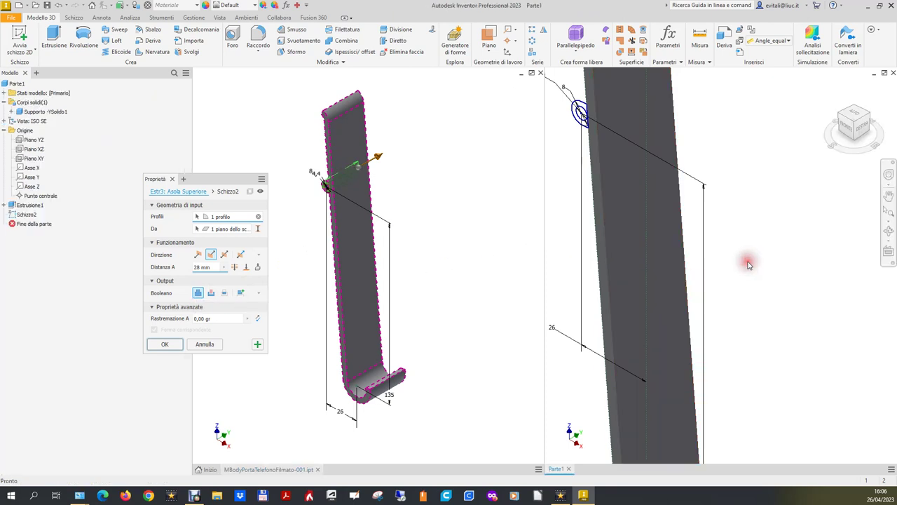
left_click(164, 345)
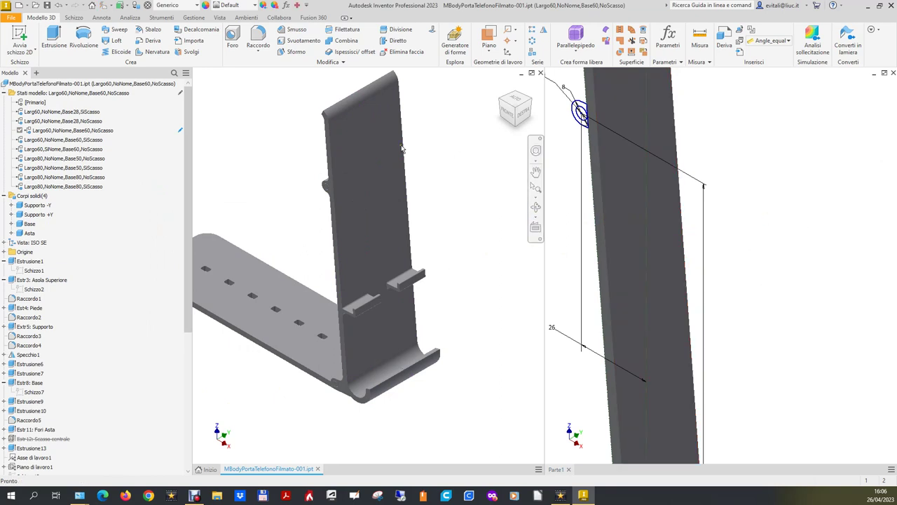
Make Parte1 the active document and start a new extrusion
left_click(715, 152)
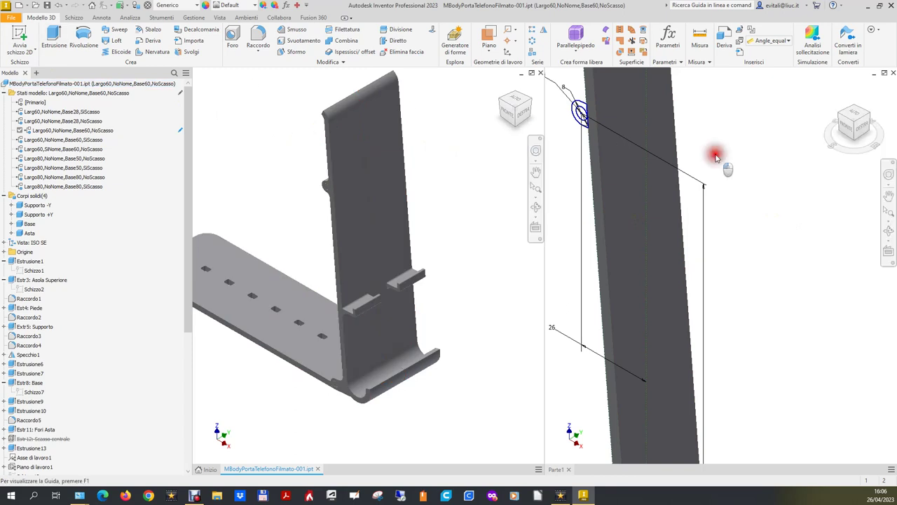
scroll(801, 199, "down", 2)
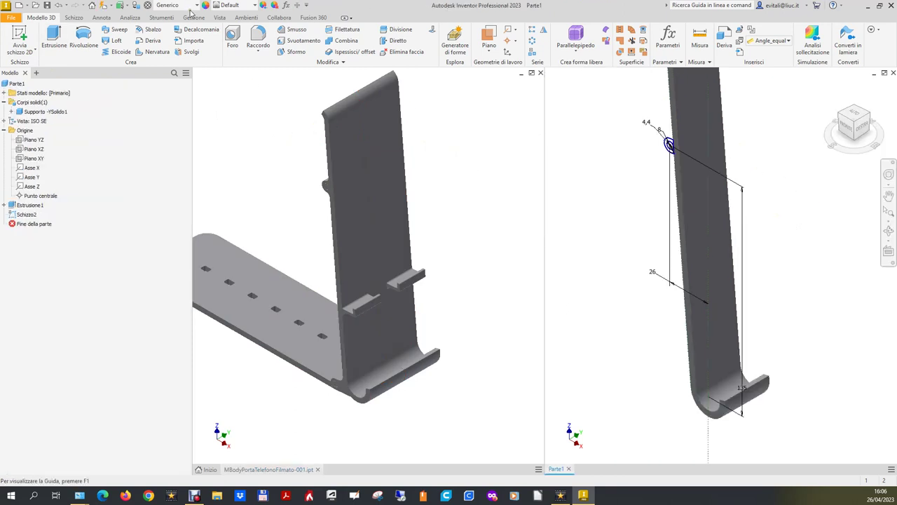
left_click(54, 36)
Extrude the small circle 28 mm into the bored lug Estrusione2, then return to the home view
scroll(704, 143, "up", 3)
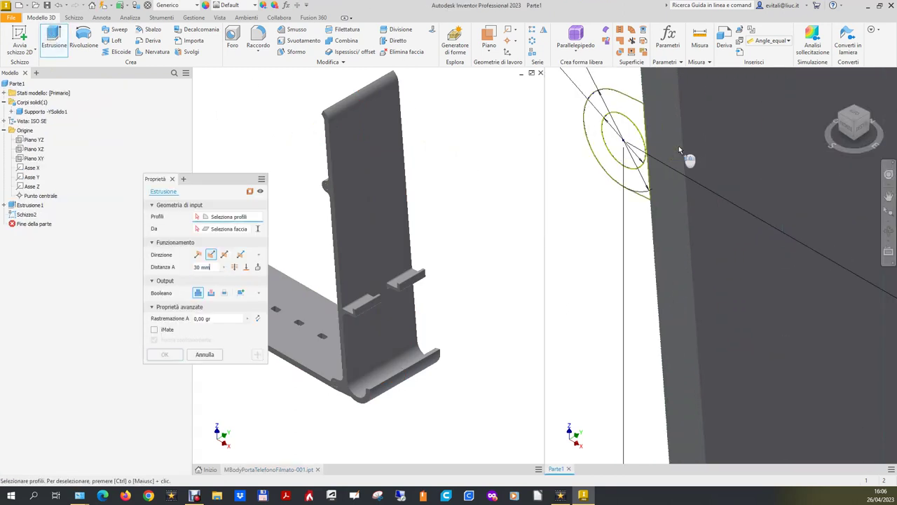
left_click(635, 117)
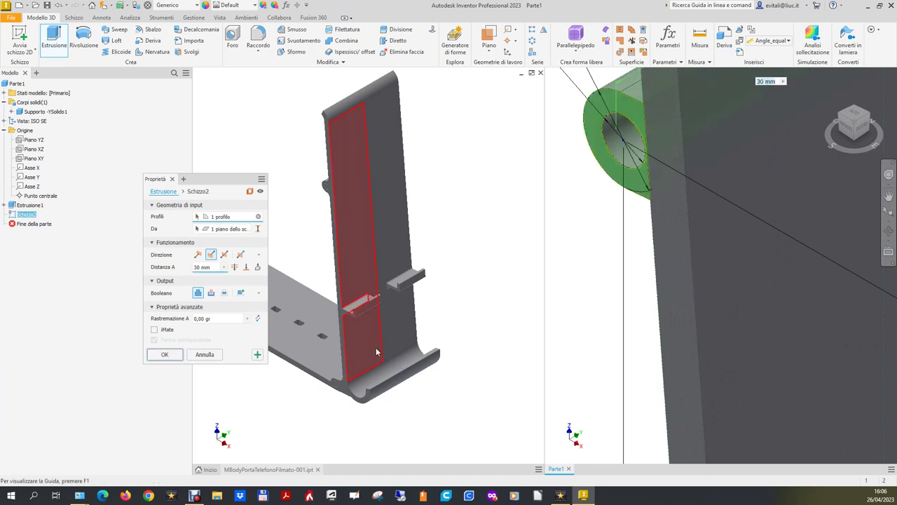
left_click(214, 268)
type("28")
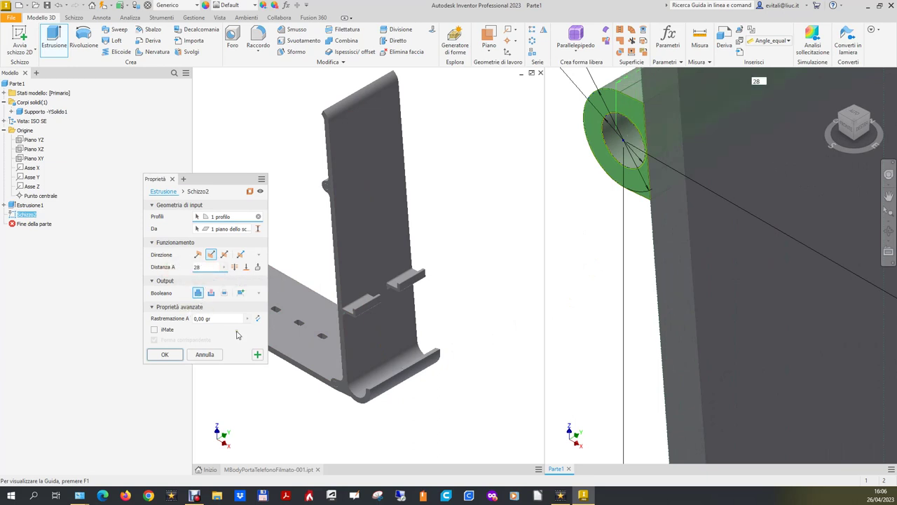
scroll(713, 234, "up", 3)
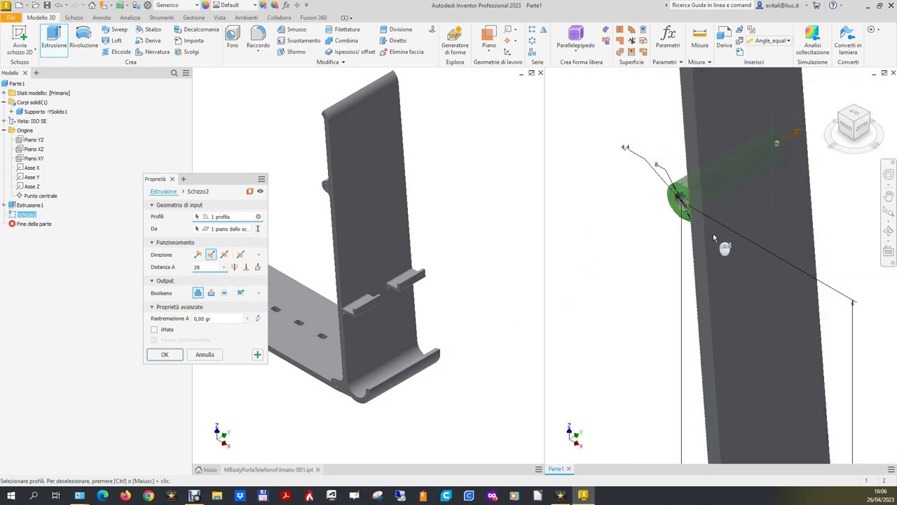
left_click(157, 357)
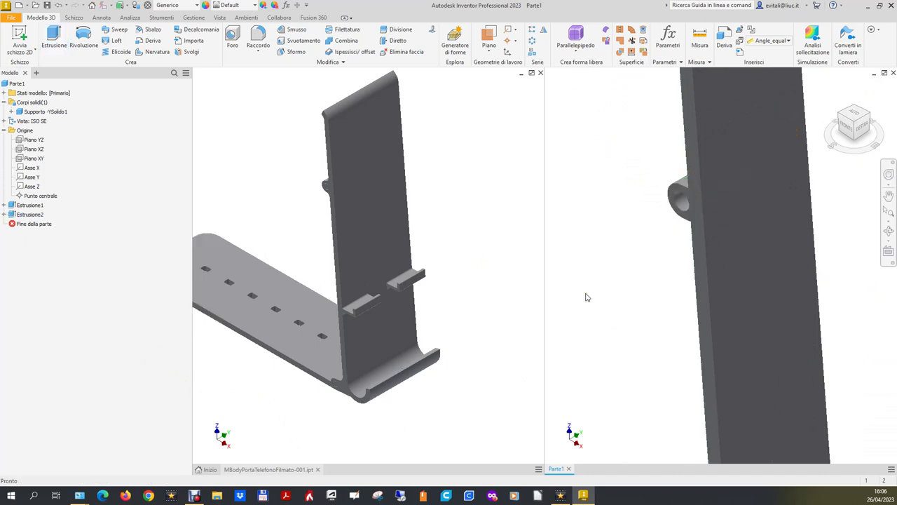
mouse_move(855, 120)
left_click(843, 119)
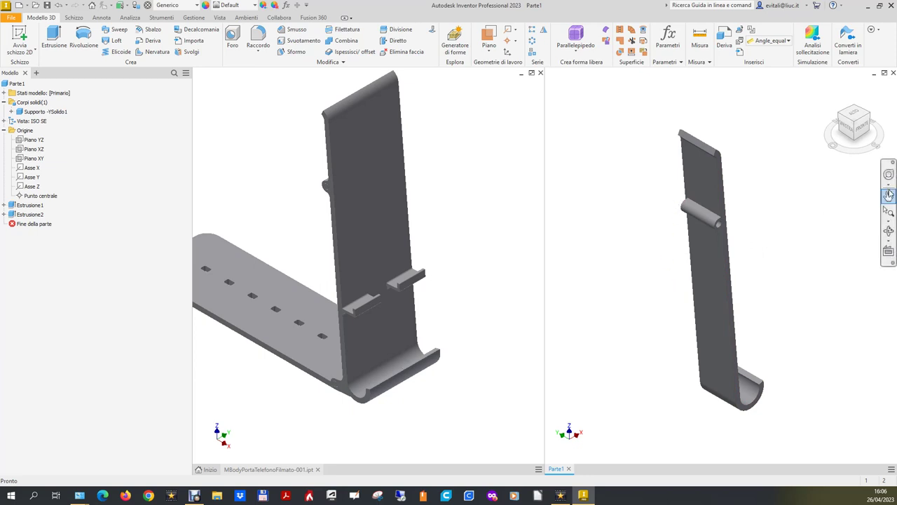
Activate the reference support model and open its Raccordo1 fillet for editing
left_click(468, 220)
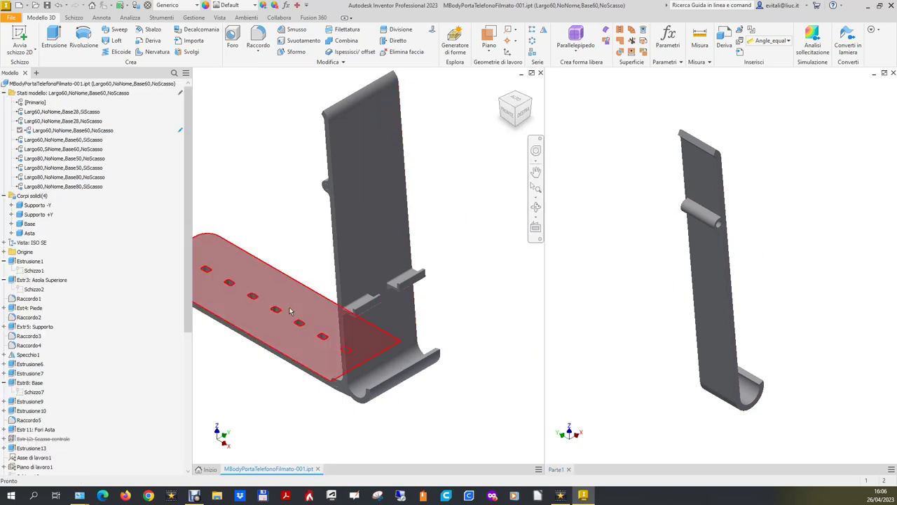
left_click(785, 200)
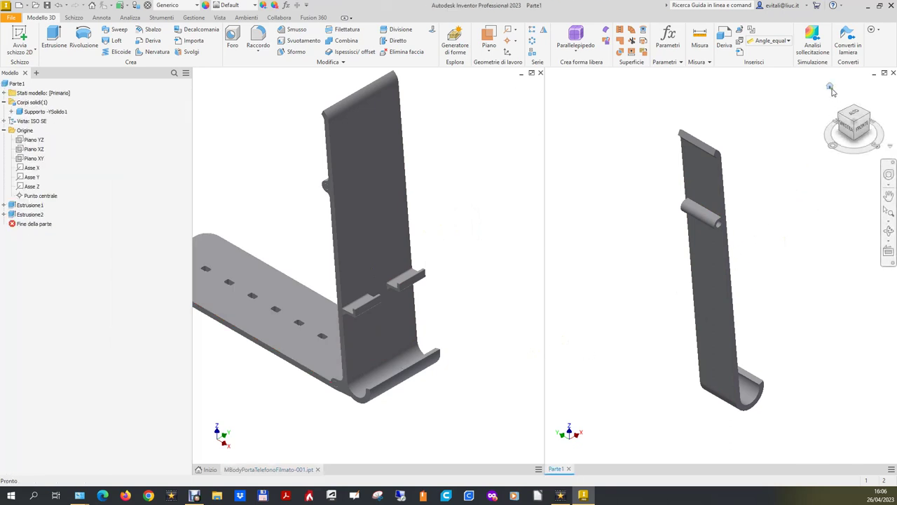
scroll(606, 267, "up", 5)
scroll(813, 253, "down", 5)
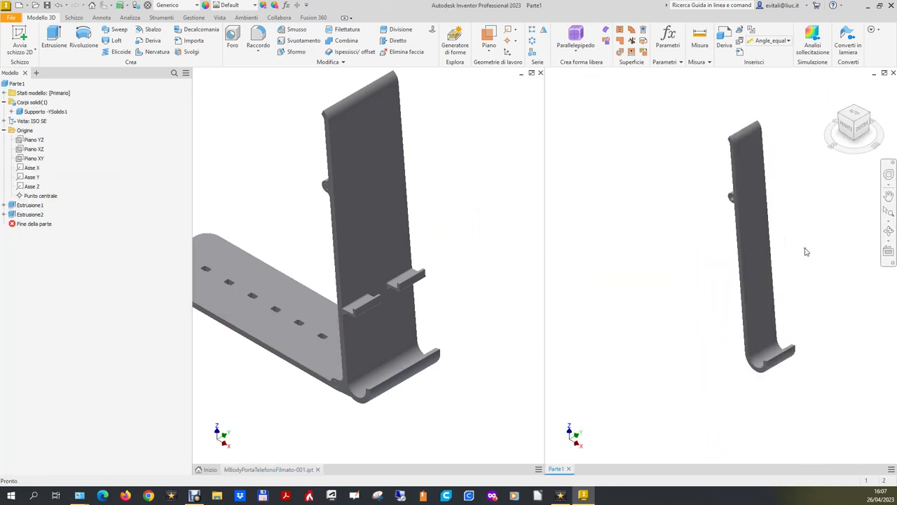
left_click(232, 195)
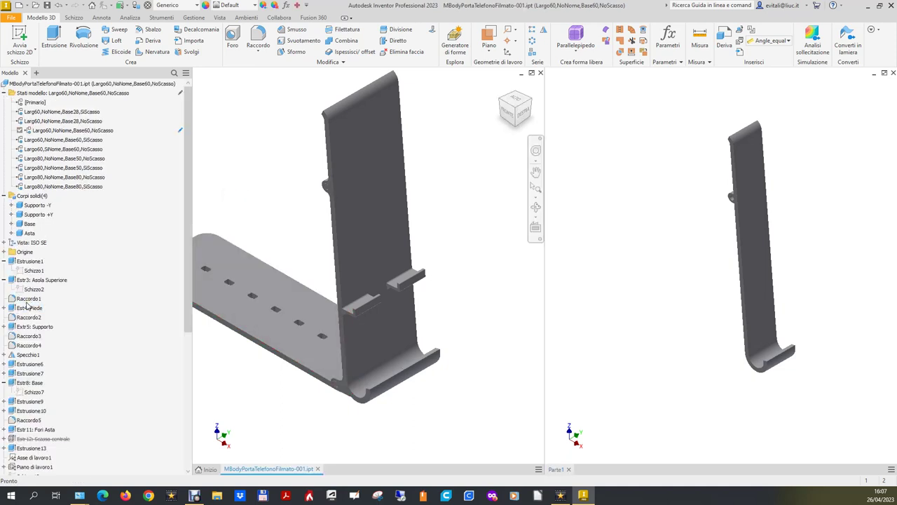
right_click(27, 300)
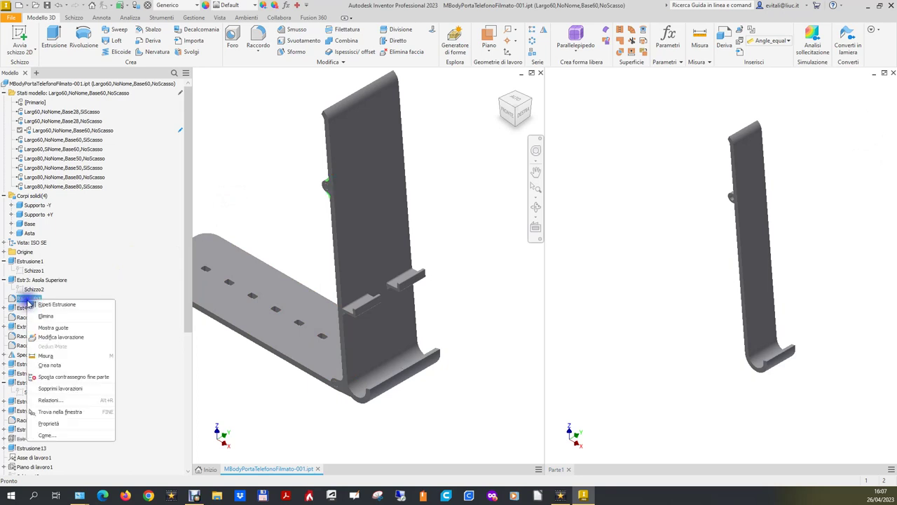
left_click(52, 337)
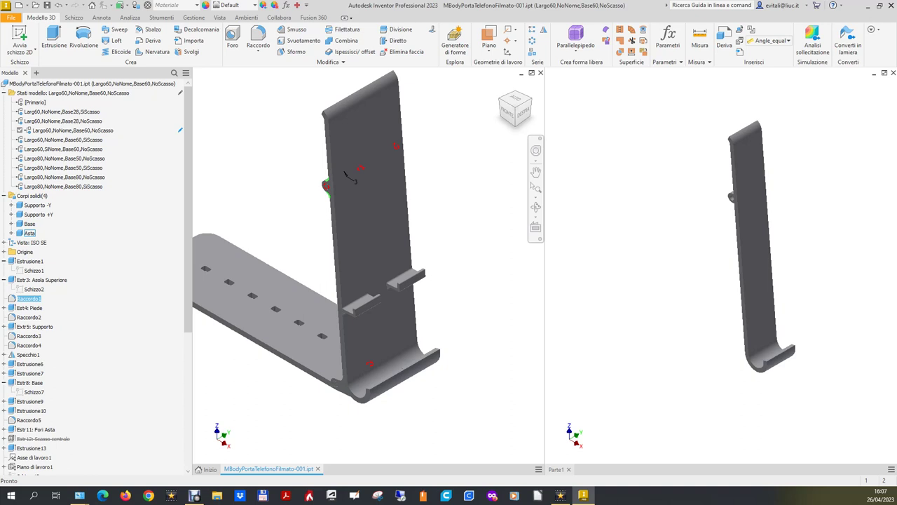
double_click(344, 171)
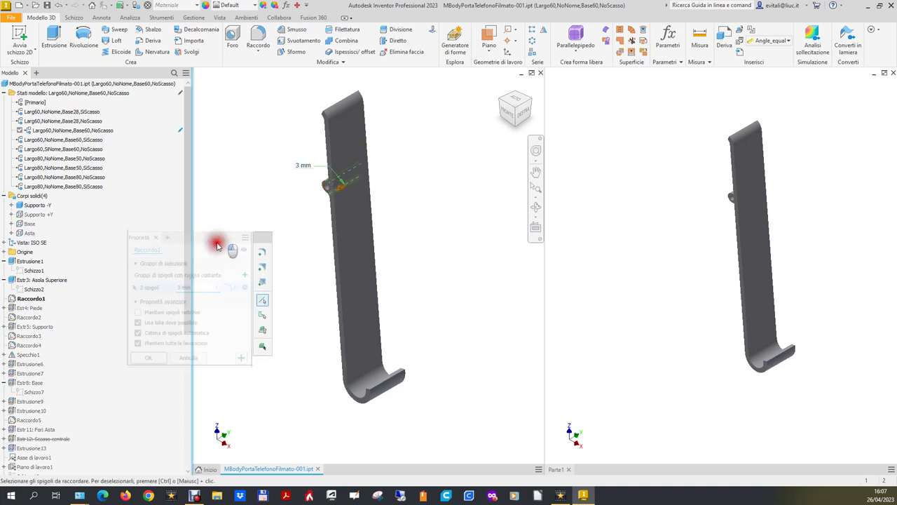
Move the Proprietà panel aside to read Raccordo1's 3 mm radius, then reactivate Parte1
left_click_drag(236, 187, 216, 269)
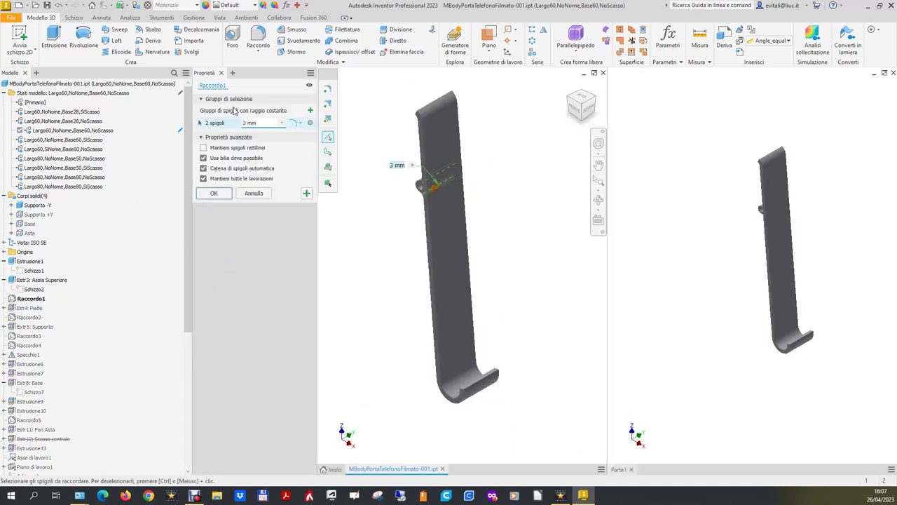
left_click_drag(249, 72, 346, 167)
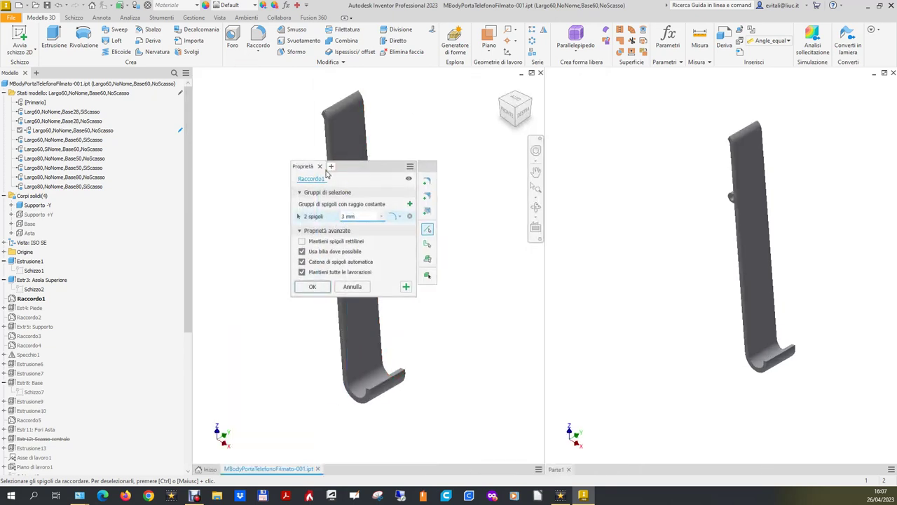
left_click_drag(357, 170, 481, 191)
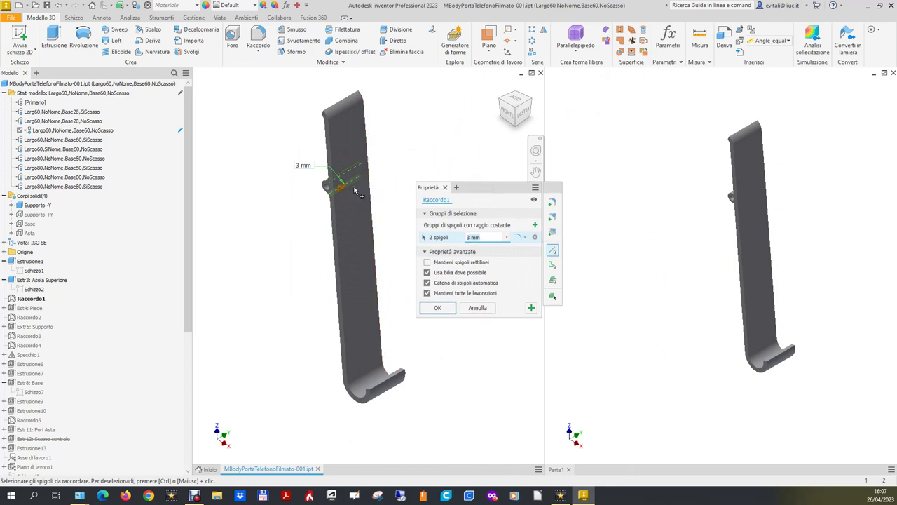
scroll(336, 185, "up", 5)
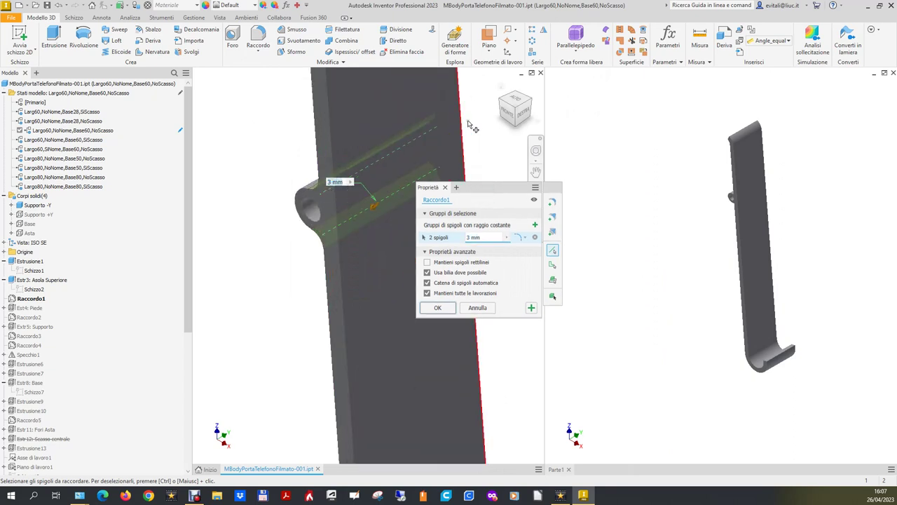
left_click(502, 104)
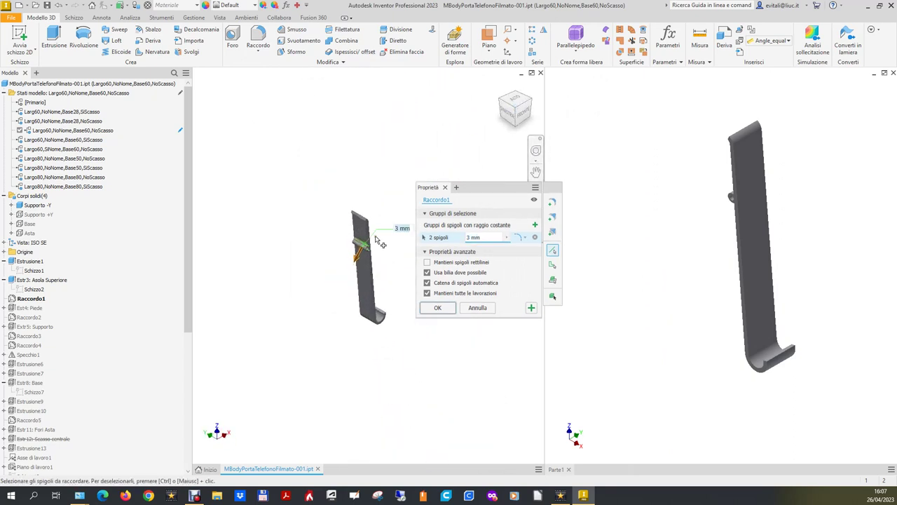
scroll(372, 245, "up", 3)
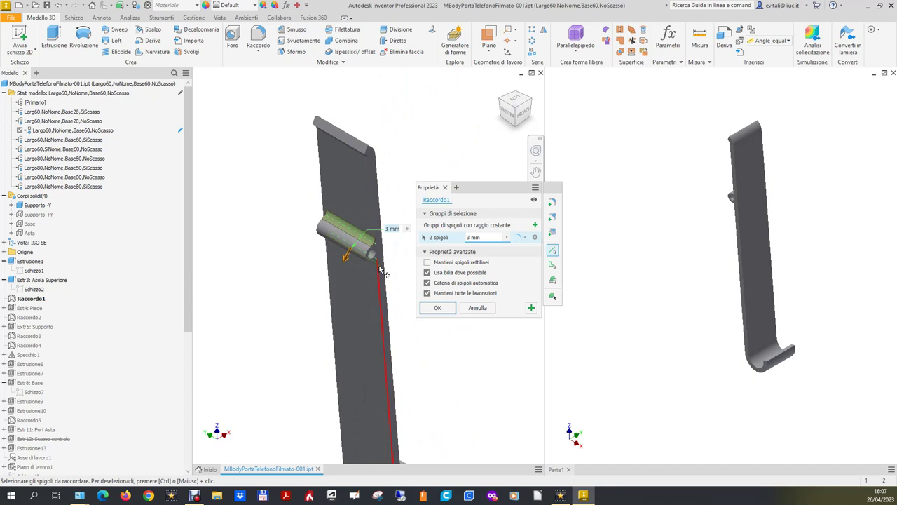
left_click(591, 182)
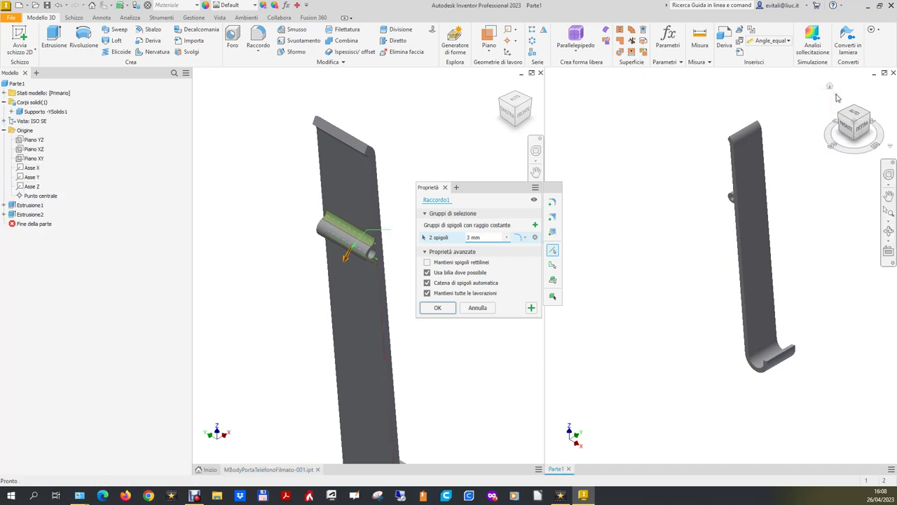
Fillet the two edges where Parte1's lug meets the support bar with a 3 mm radius
left_click(841, 117)
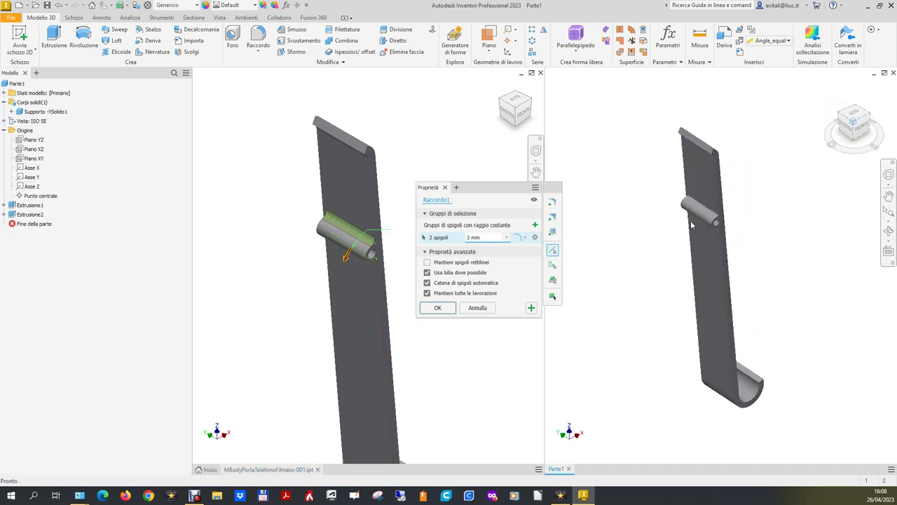
left_click(471, 307)
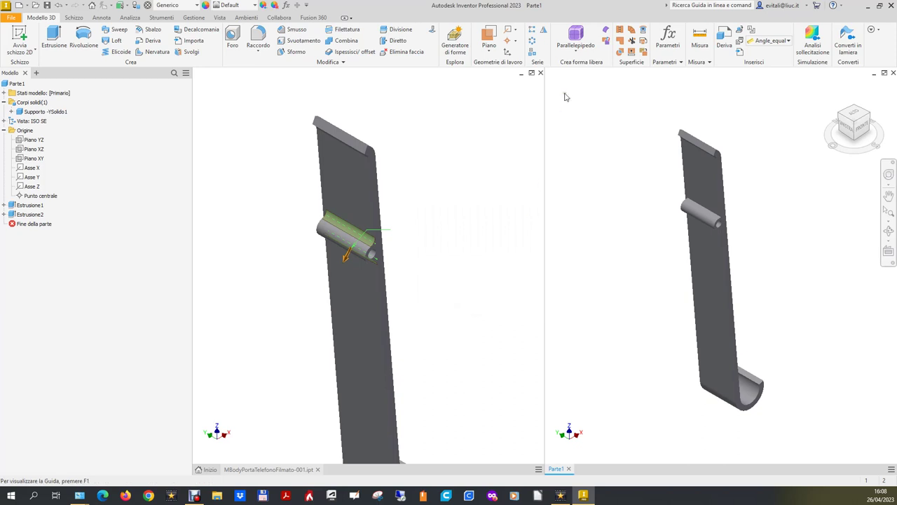
left_click(254, 37)
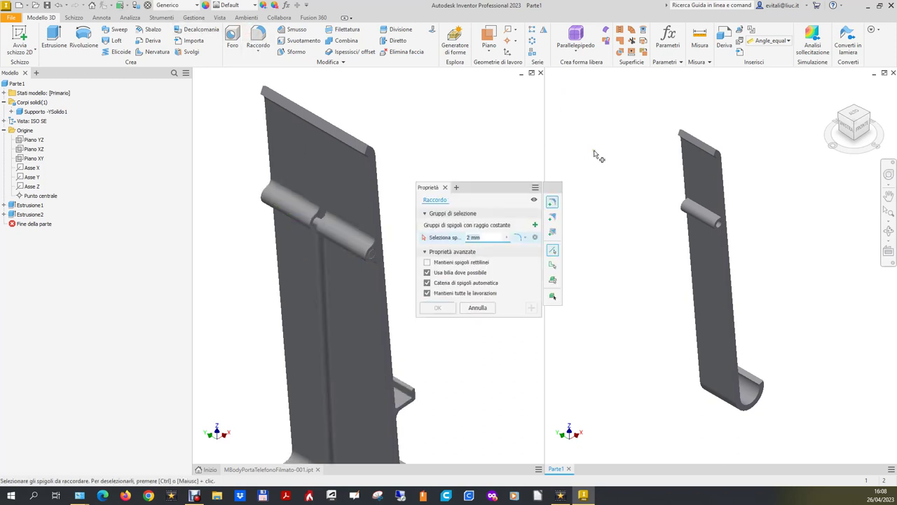
left_click(708, 212)
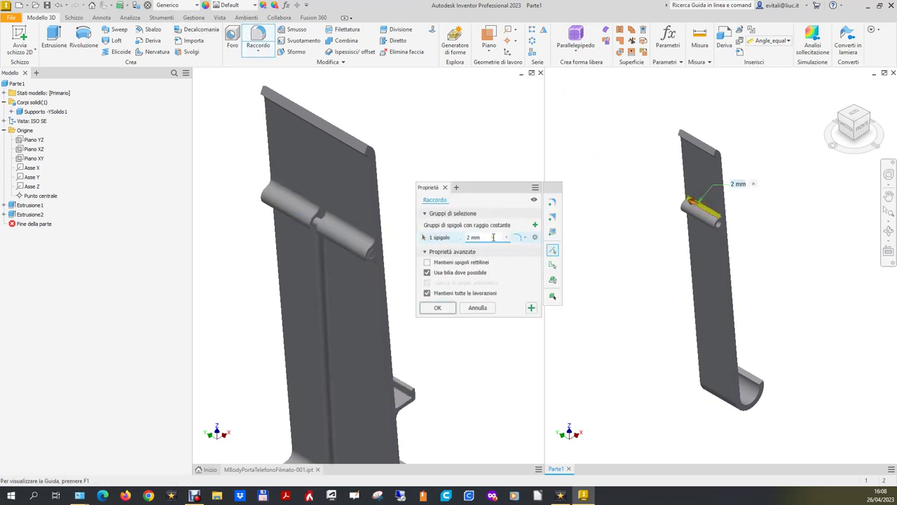
type("3")
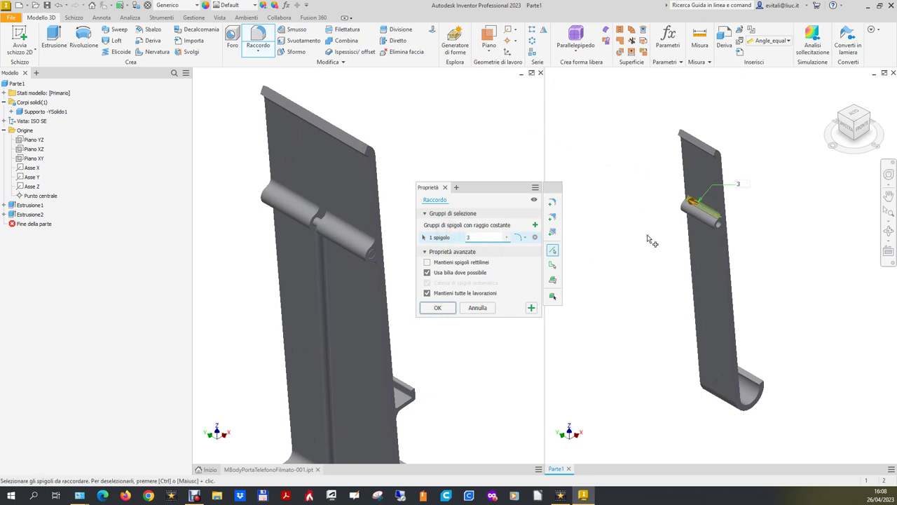
left_click(855, 144)
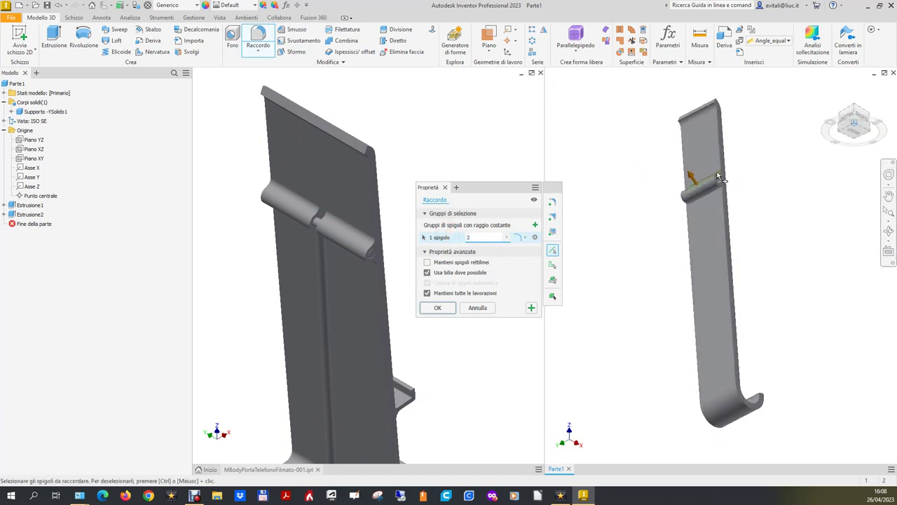
left_click(715, 195)
left_click(436, 310)
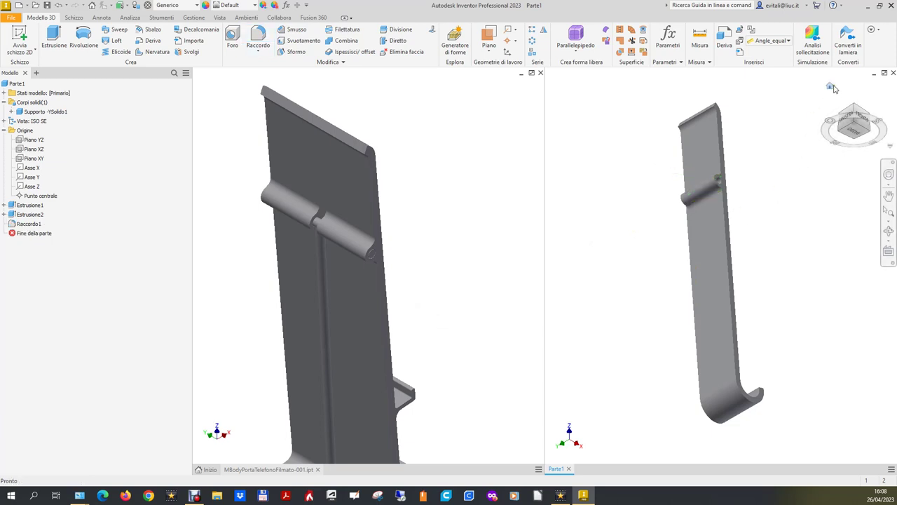
left_click(830, 86)
scroll(802, 231, "down", 5)
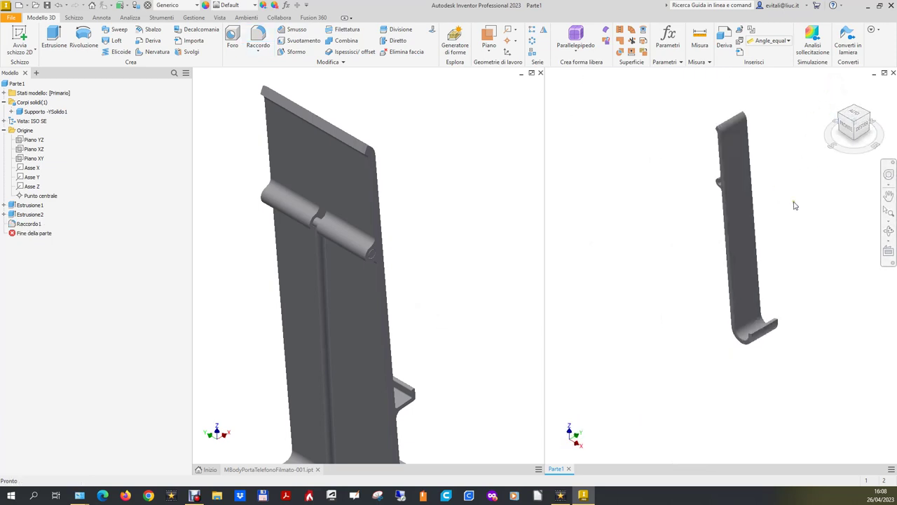
Fit Parte1 to the view, then open Schizzo3 under the reference's Est4: Piede
right_click(828, 88)
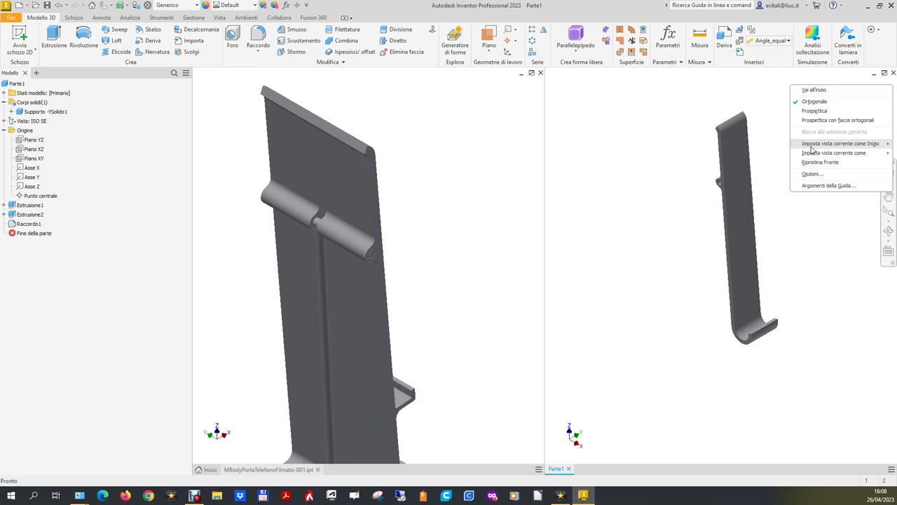
left_click(772, 153)
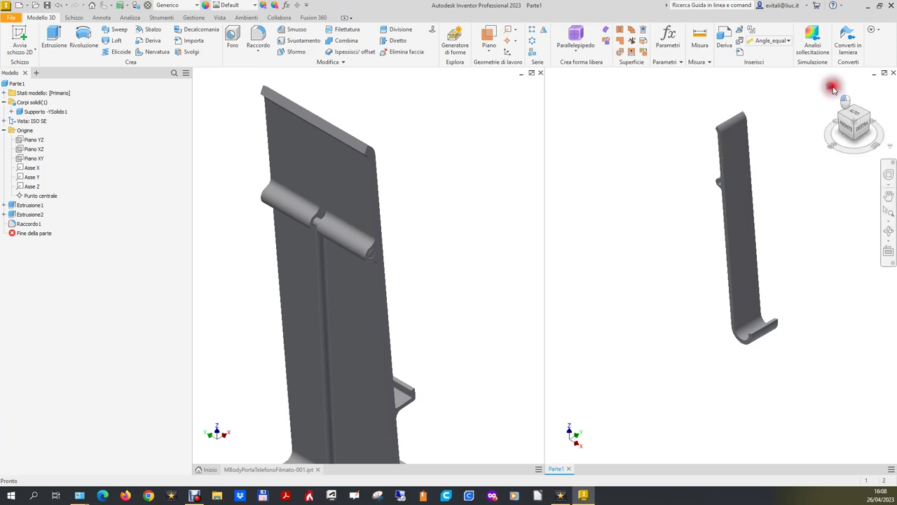
left_click(245, 246)
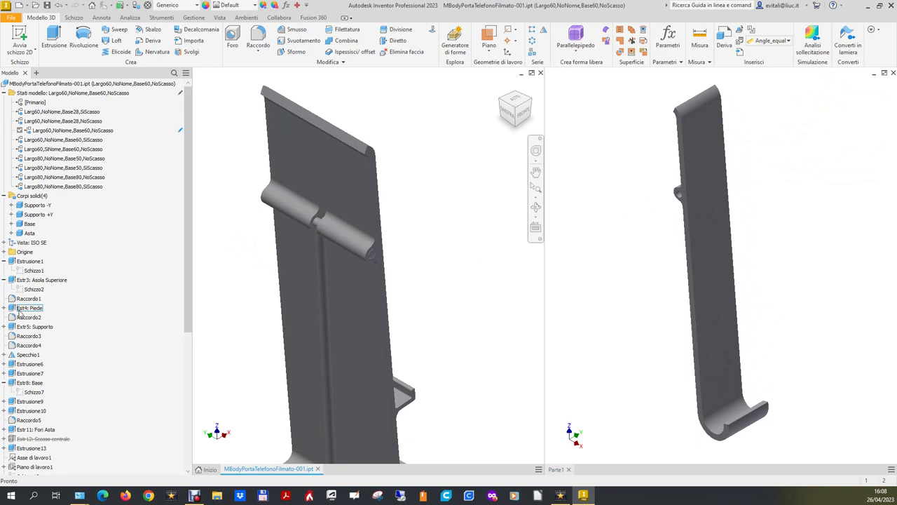
left_click(413, 222)
mouse_move(515, 109)
left_click(500, 85)
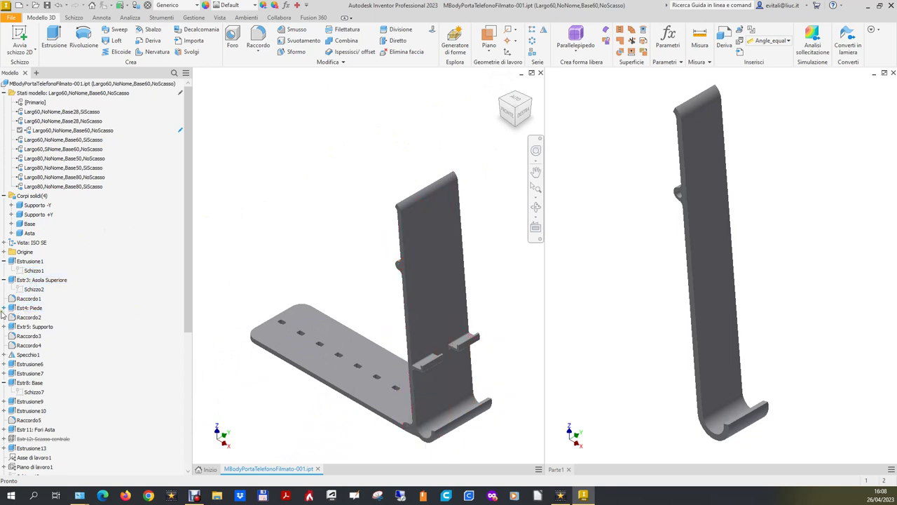
left_click(3, 309)
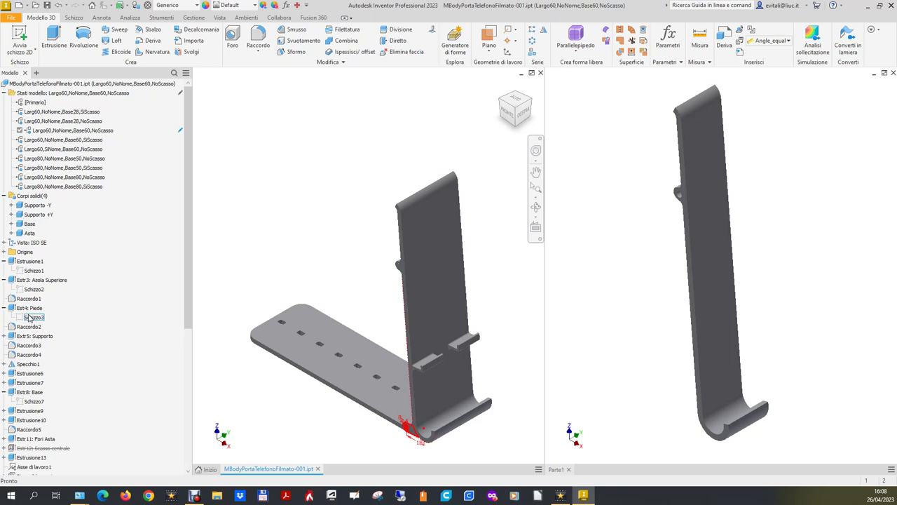
double_click(33, 317)
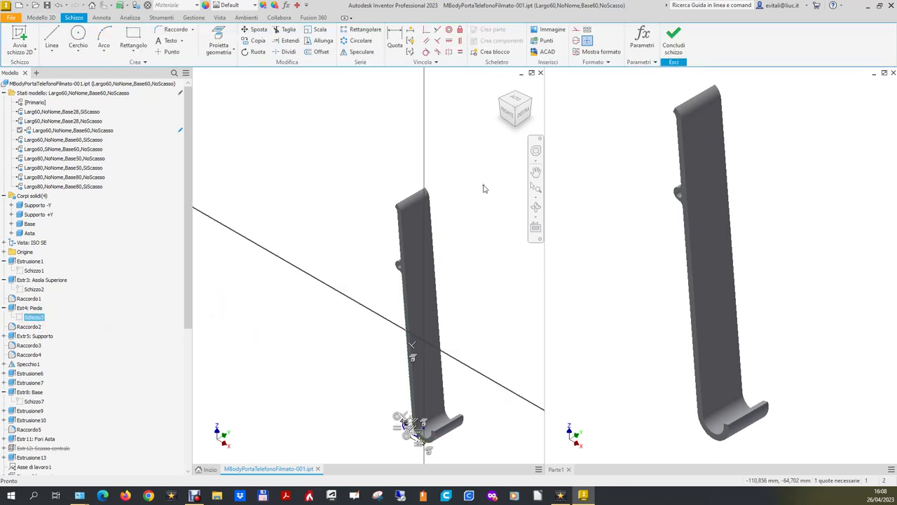
View the reference foot sketch from FRONTE and turn Parte1 to its front view
left_click(519, 116)
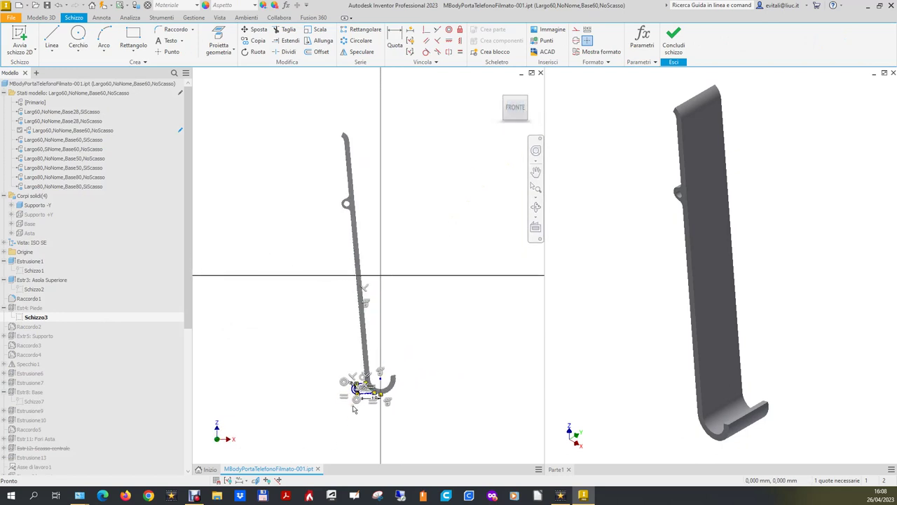
scroll(347, 421, "down", 2)
scroll(372, 387, "down", 2)
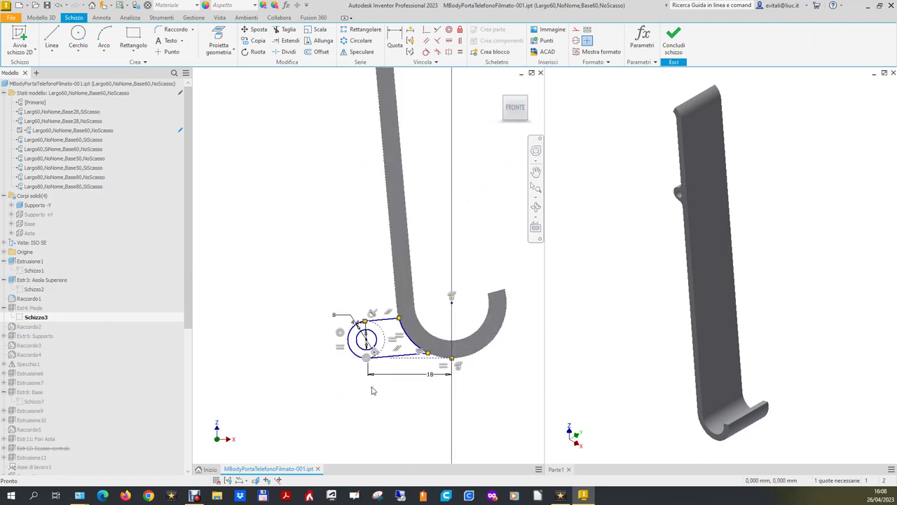
scroll(373, 391, "down", 2)
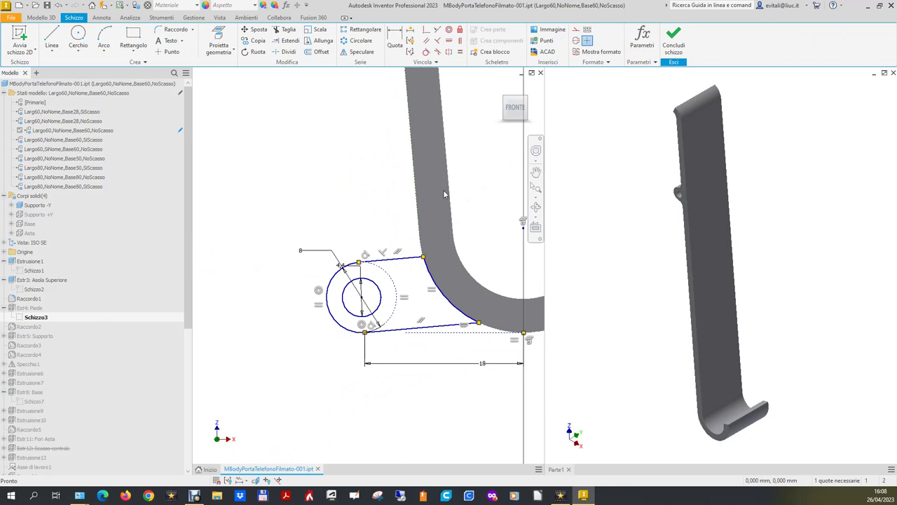
left_click(607, 334)
left_click(849, 131)
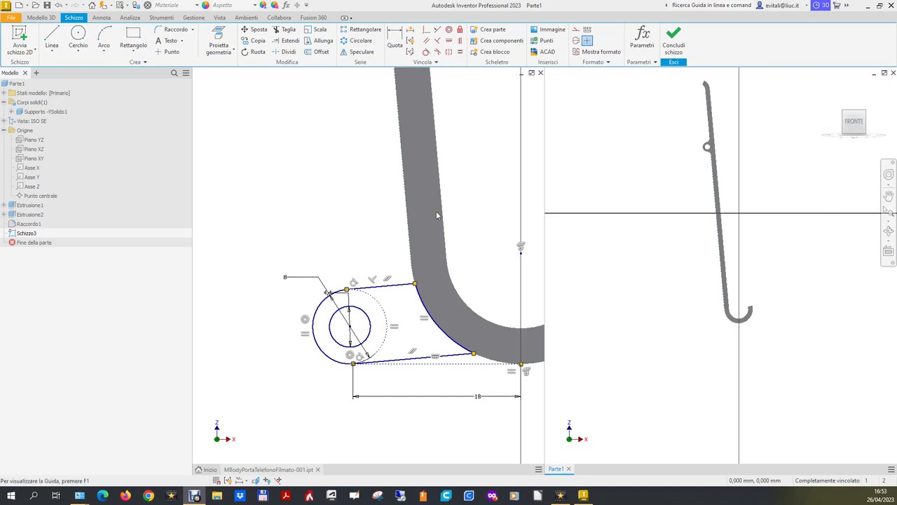
Rotate and zoom the reference model to study the lug profile's 8 and 18 dimensions
left_click(475, 202)
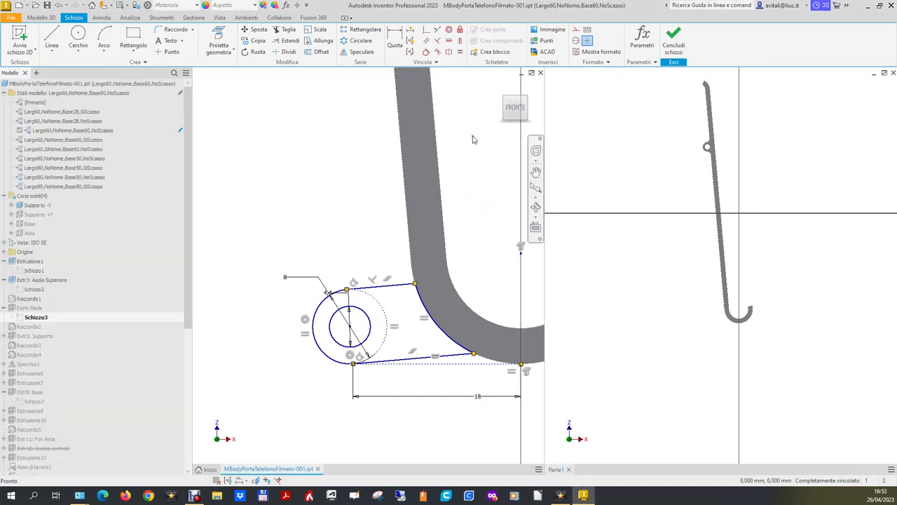
left_click(507, 102)
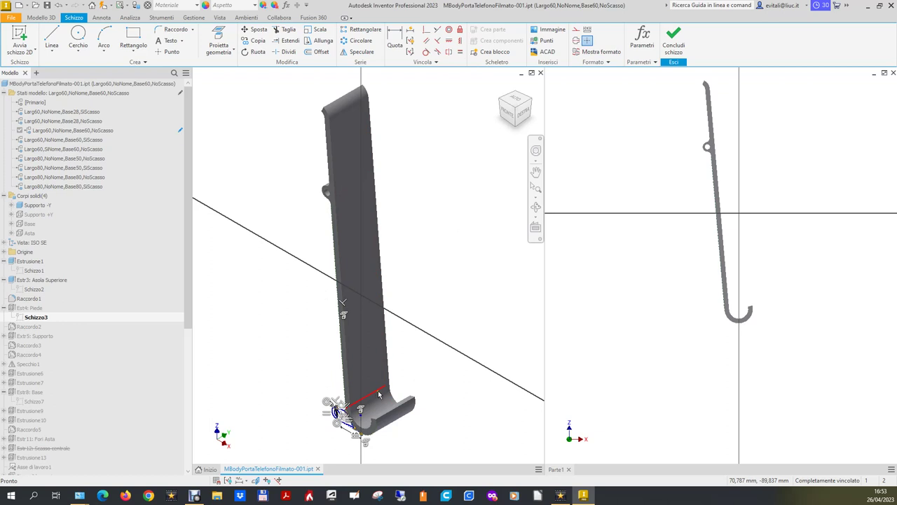
left_click(502, 102)
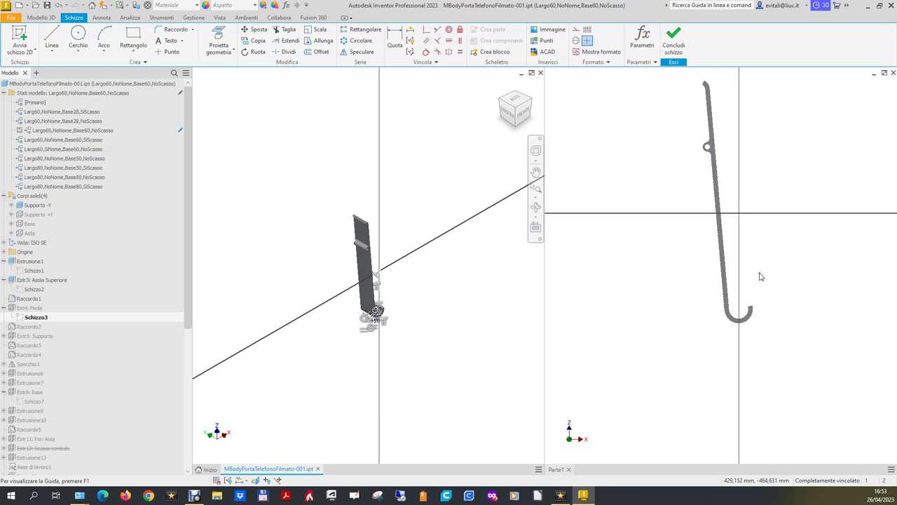
left_click(524, 119)
scroll(365, 337, "up", 5)
scroll(364, 336, "up", 4)
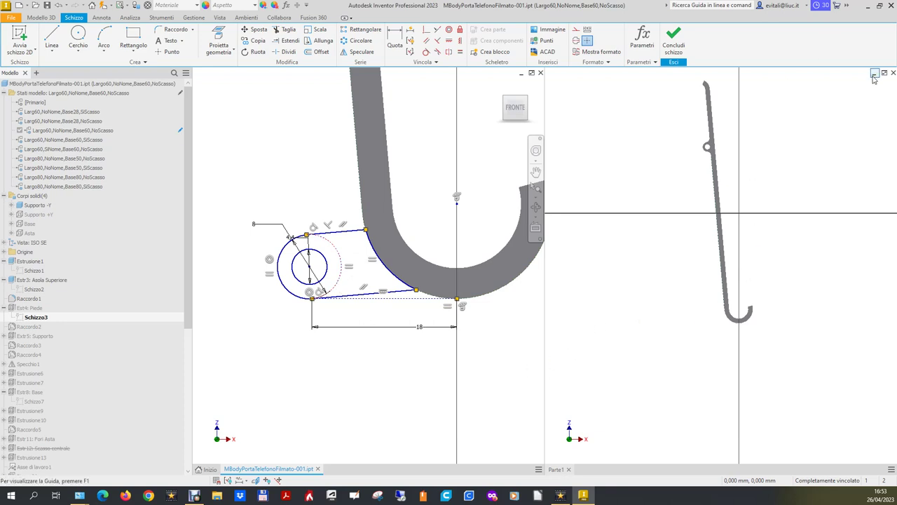
Reactivate Parte1, return it to the home view and finish its sketch
left_click(868, 101)
left_click(830, 85)
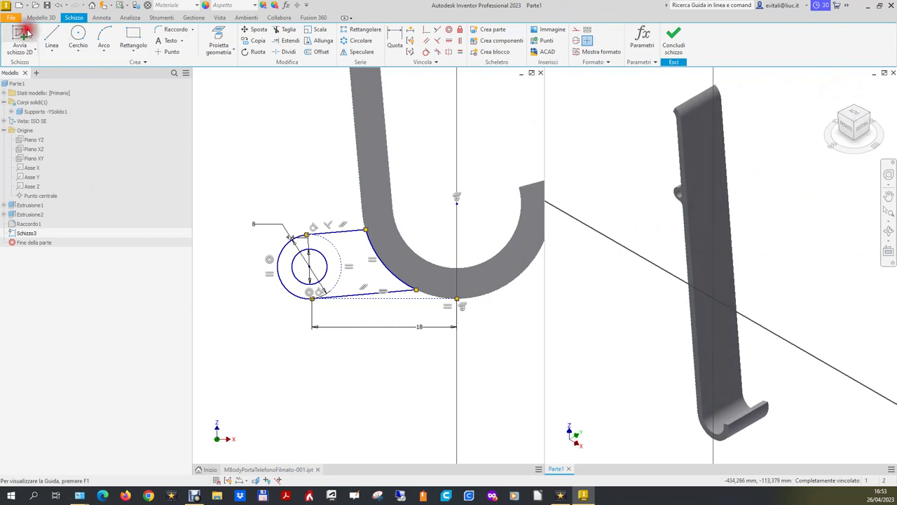
left_click(26, 31)
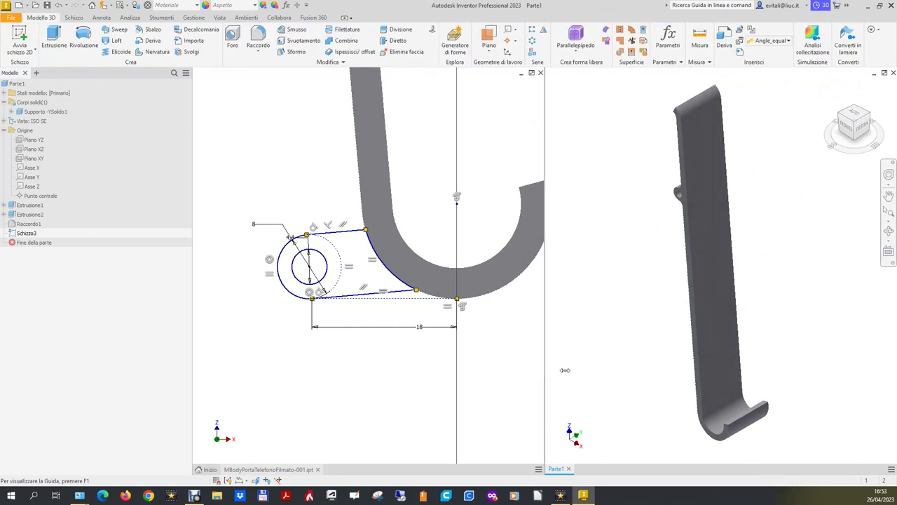
Turn Parte1 to the front view and clear the selection
scroll(700, 408, "down", 5)
left_click(699, 403)
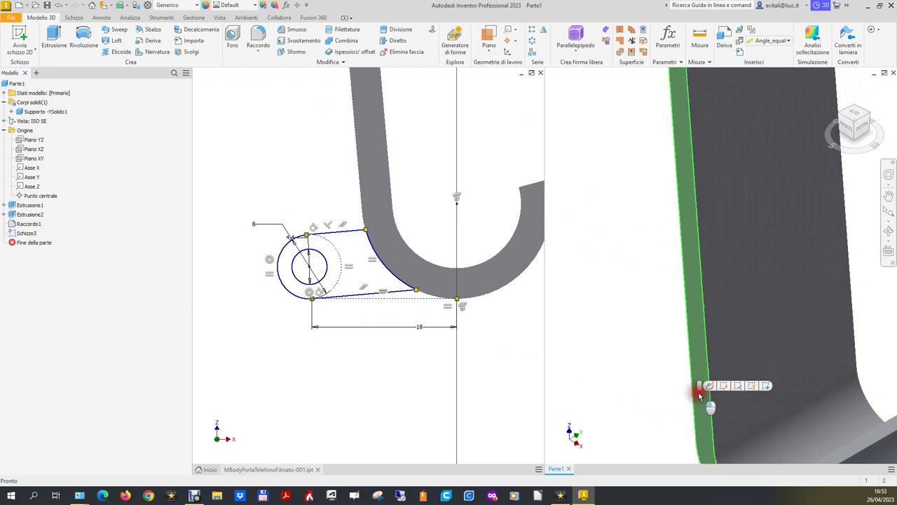
left_click(851, 127)
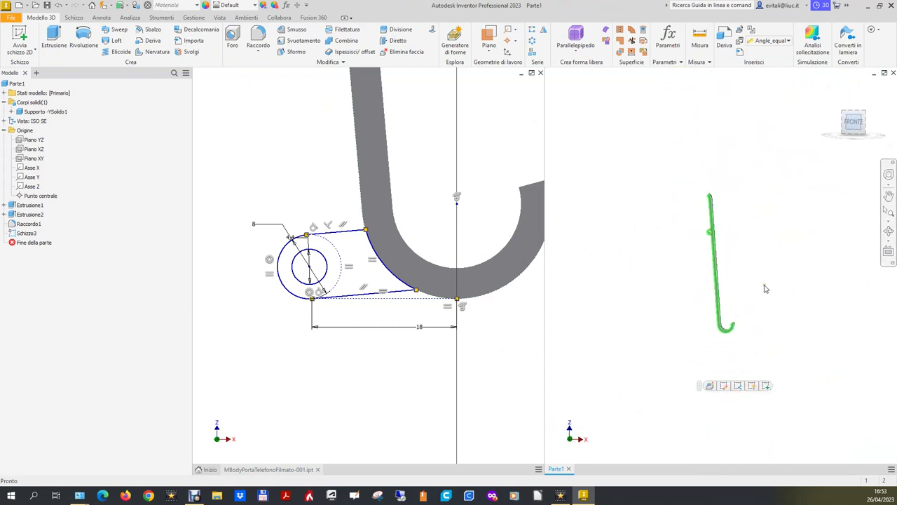
scroll(734, 329, "down", 1)
scroll(736, 319, "down", 3)
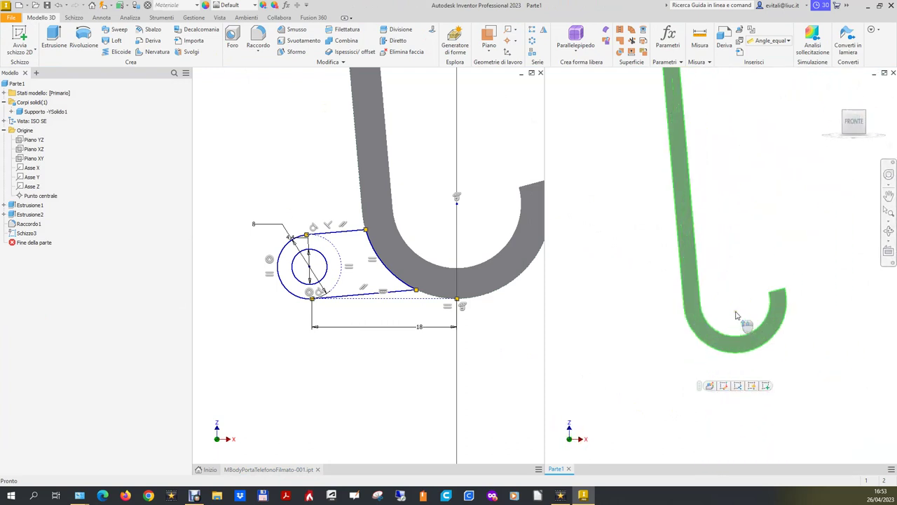
scroll(736, 315, "up", 2)
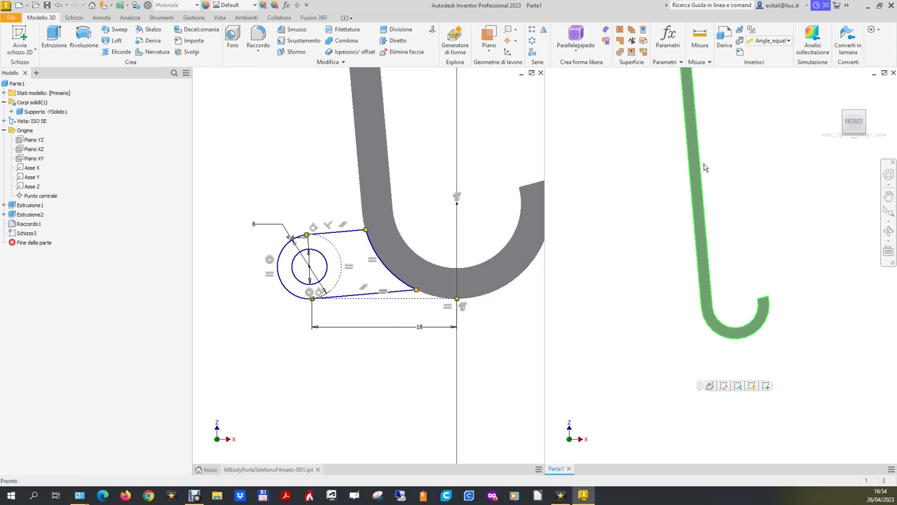
left_click(790, 184)
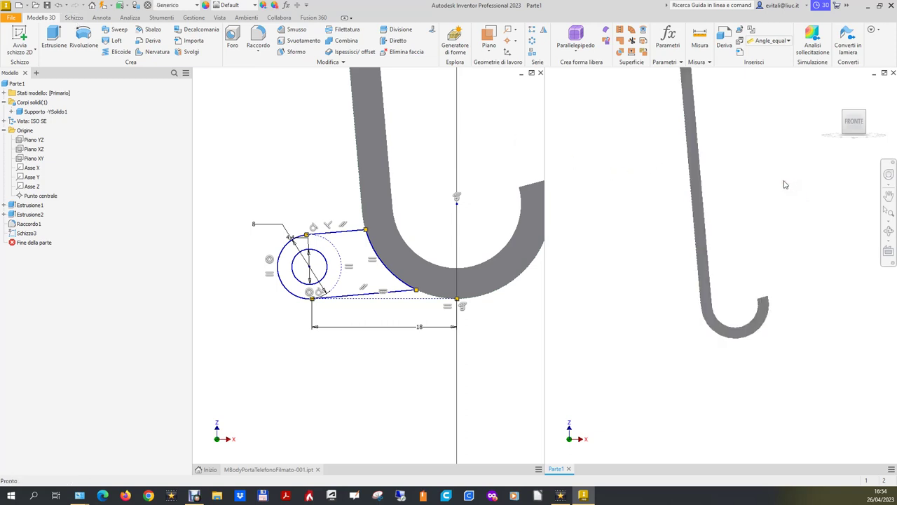
Reopen Schizzo3 and place a circle's centre beside the hook
double_click(26, 232)
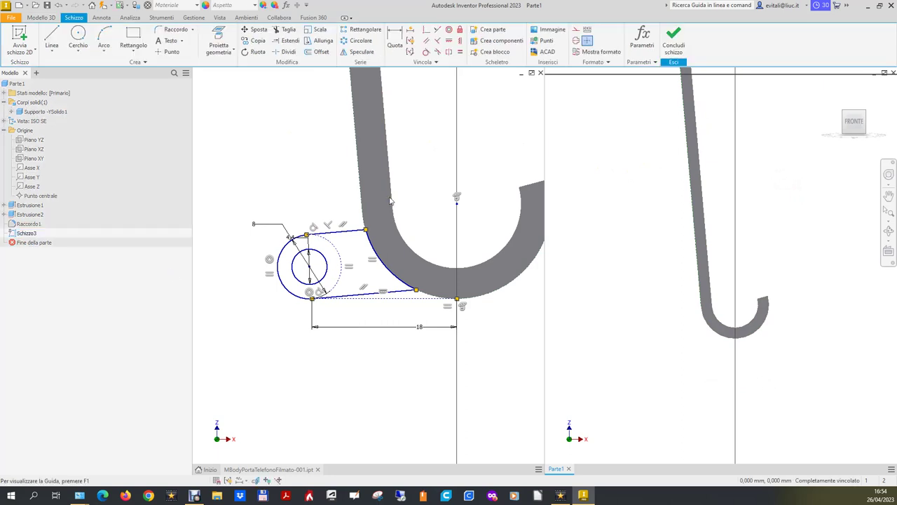
key("c")
left_click(645, 331)
Draw two overlapping circles beside the hook and make them concentric
left_click(646, 321)
left_click(642, 327)
left_click(642, 315)
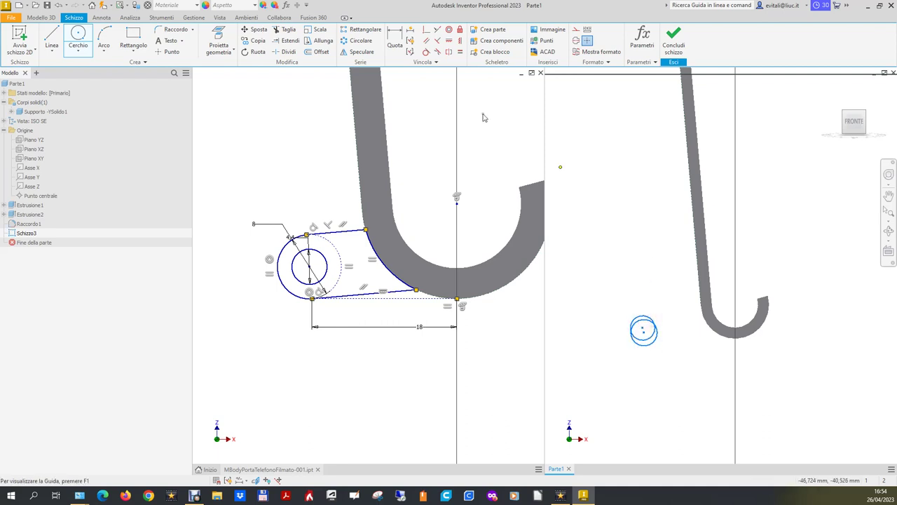
left_click(448, 29)
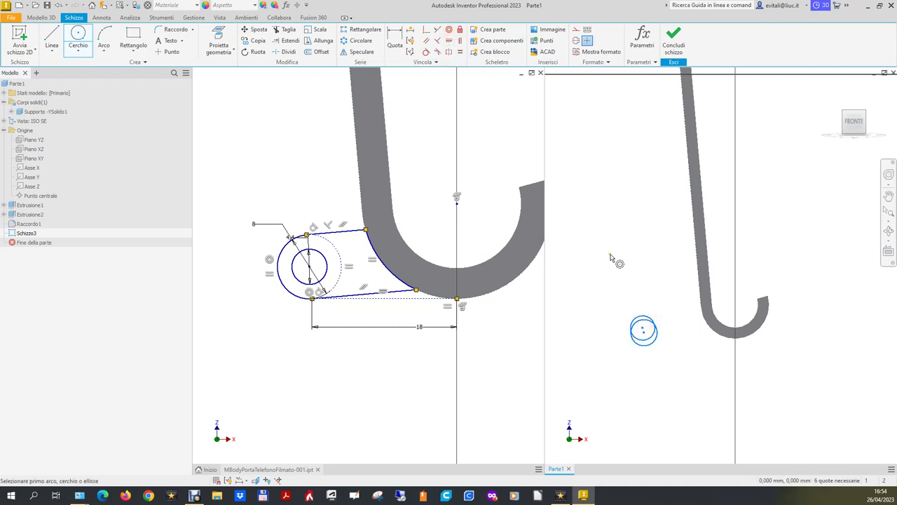
left_click(642, 317)
left_click(642, 321)
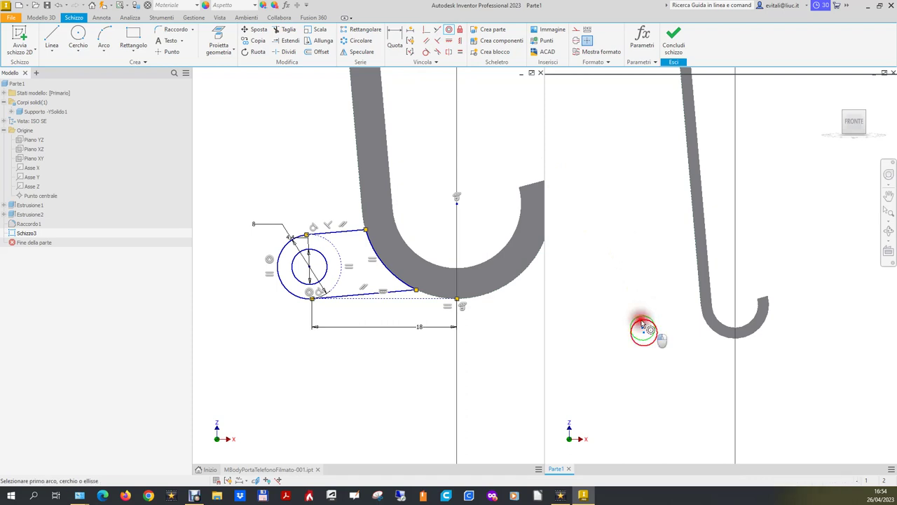
scroll(643, 329, "up", 5)
key("Escape")
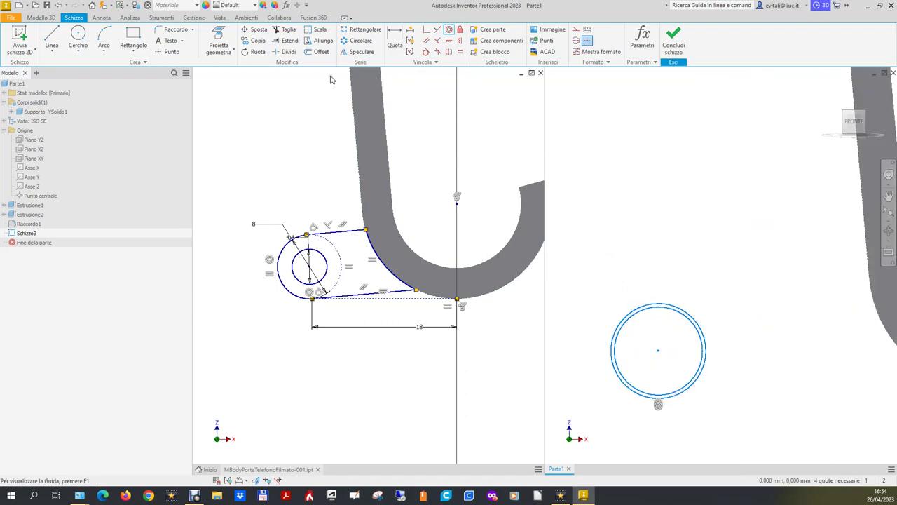
Dimension the outer lug circle with a diameter of 8
left_click(395, 35)
left_click(643, 305)
left_click(629, 276)
type("8")
key("Return")
scroll(657, 330, "up", 3)
scroll(656, 329, "up", 2)
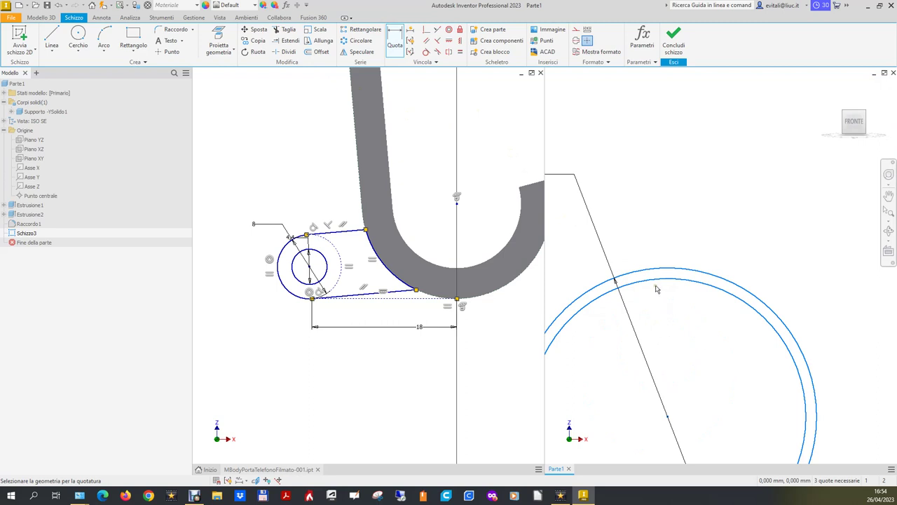
Dimension the inner bore circle to 4,4
left_click(658, 280)
left_click(691, 213)
type("4,")
key("Return")
scroll(691, 211, "down", 1)
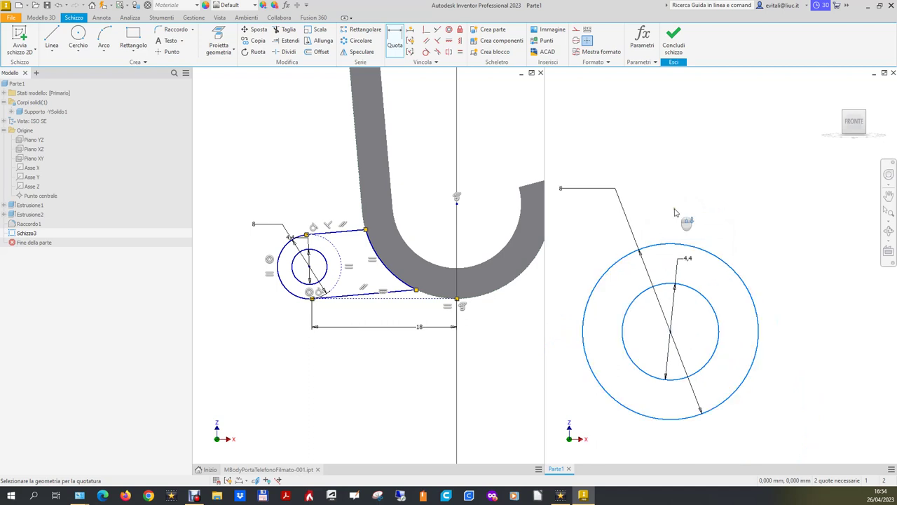
scroll(680, 213, "down", 2)
scroll(766, 260, "up", 2)
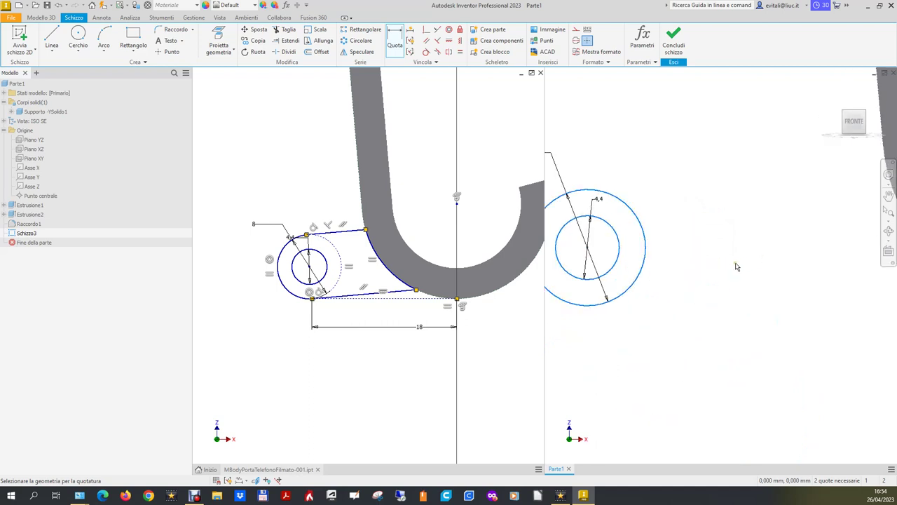
scroll(736, 266, "down", 2)
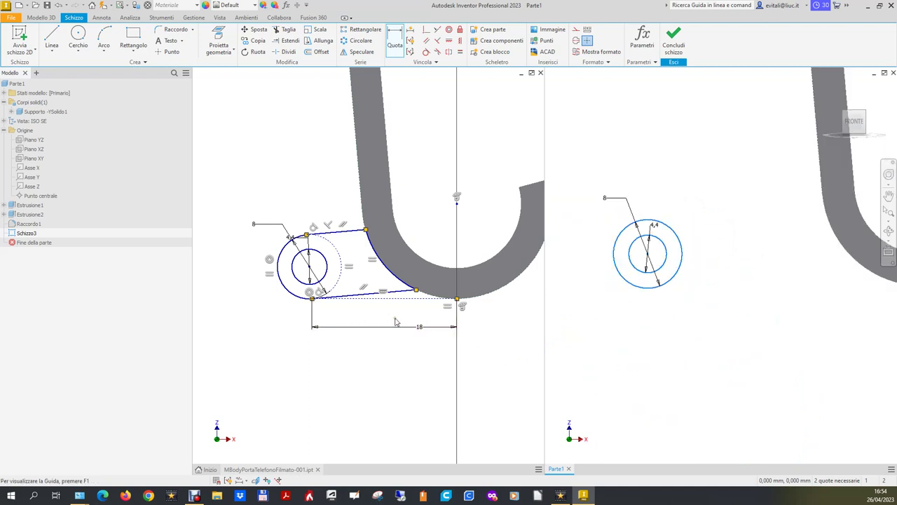
scroll(308, 279, "up", 2)
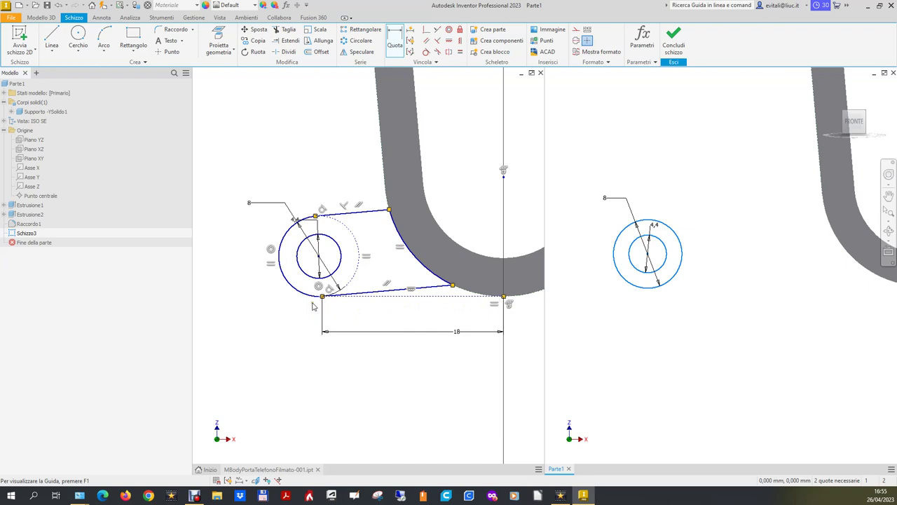
Draw a line below the lug and convert it to construction geometry
scroll(319, 303, "up", 3)
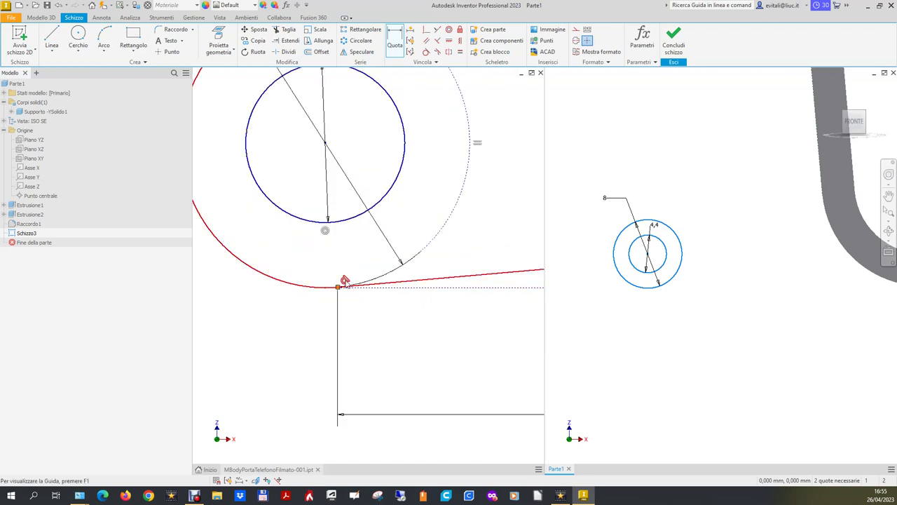
scroll(344, 280, "down", 3)
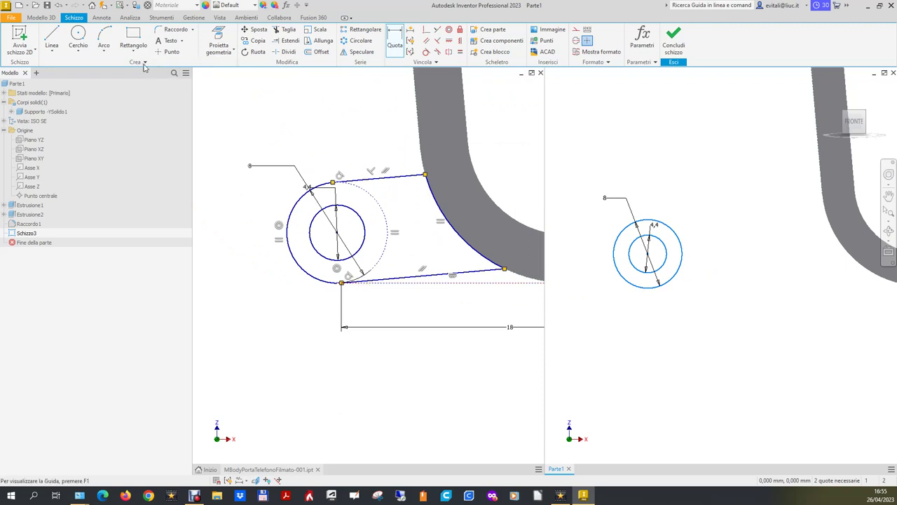
left_click(51, 37)
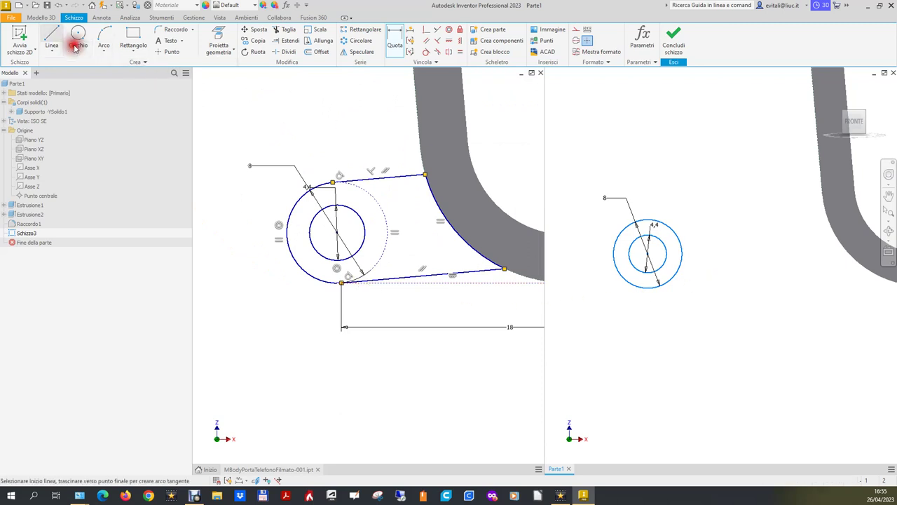
left_click(704, 291)
right_click(844, 288)
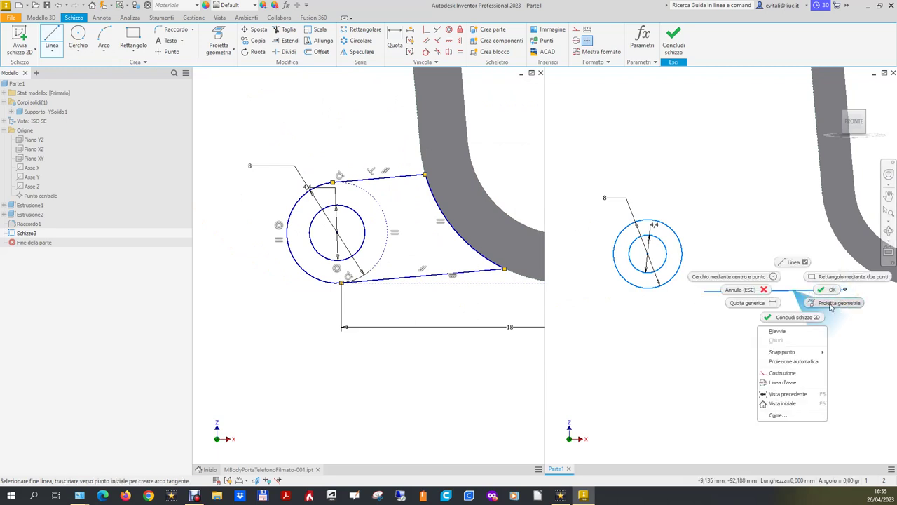
left_click(826, 290)
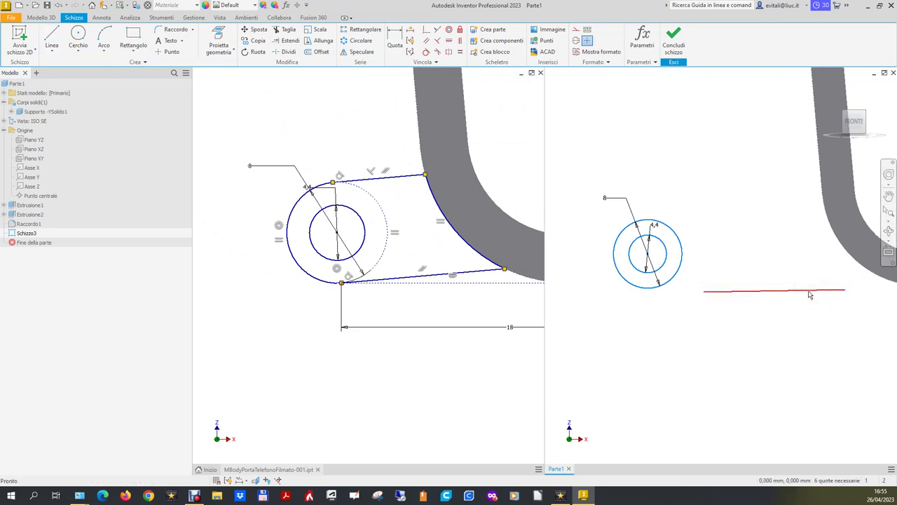
left_click(576, 29)
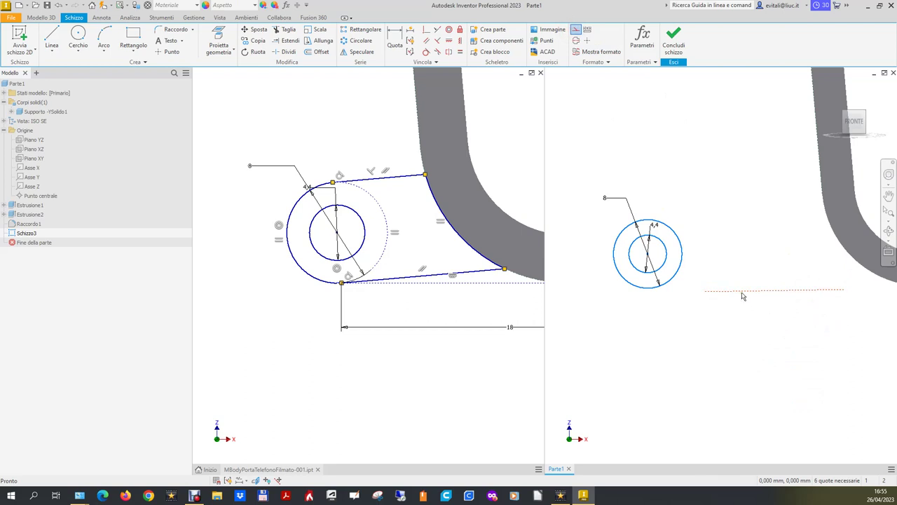
left_click(449, 40)
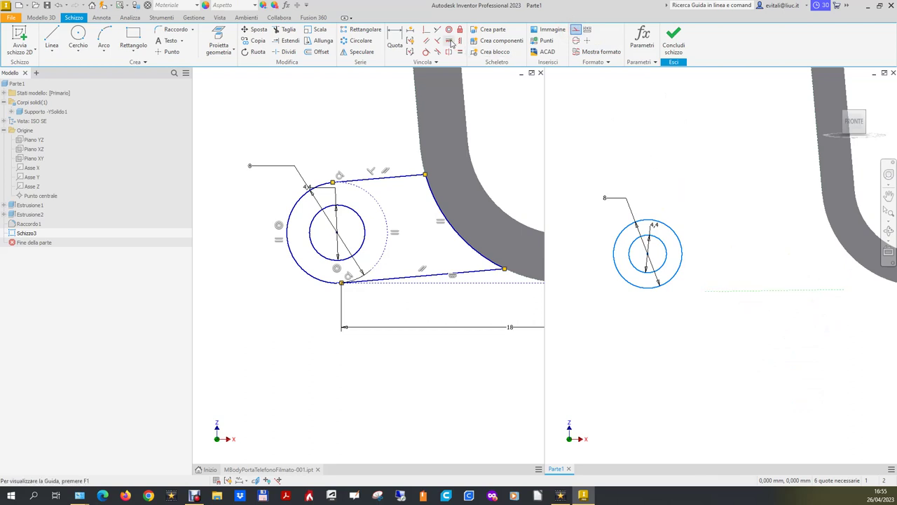
key("Escape")
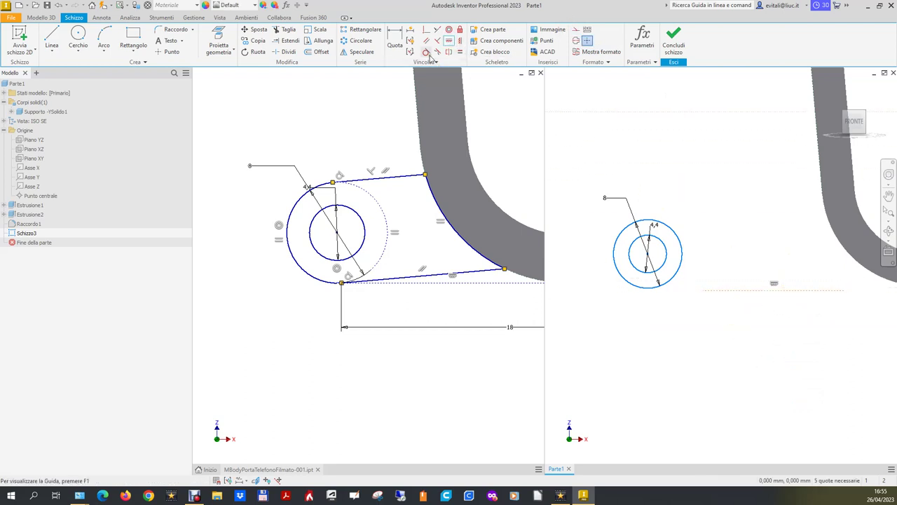
Make the construction line tangent to the outer circle and hook bottom, extended to the axis
left_click(426, 53)
left_click(713, 295)
left_click(651, 291)
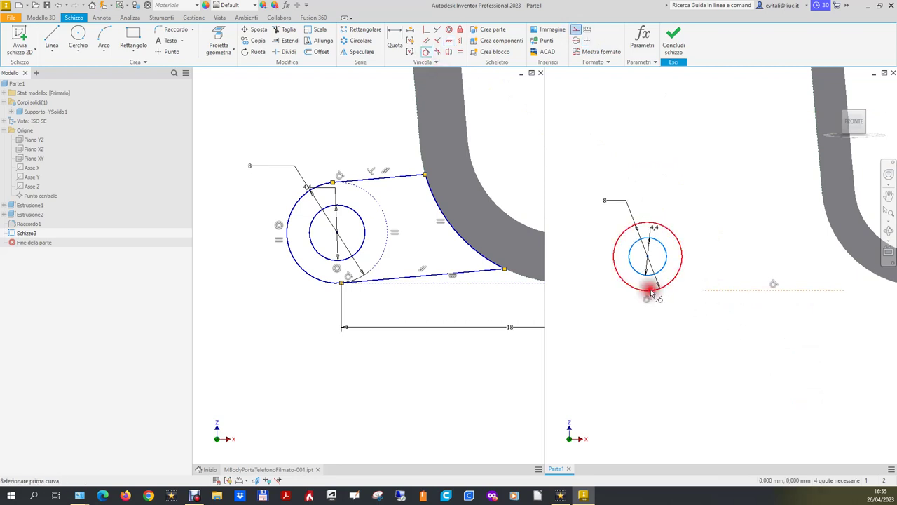
scroll(681, 355, "down", 3)
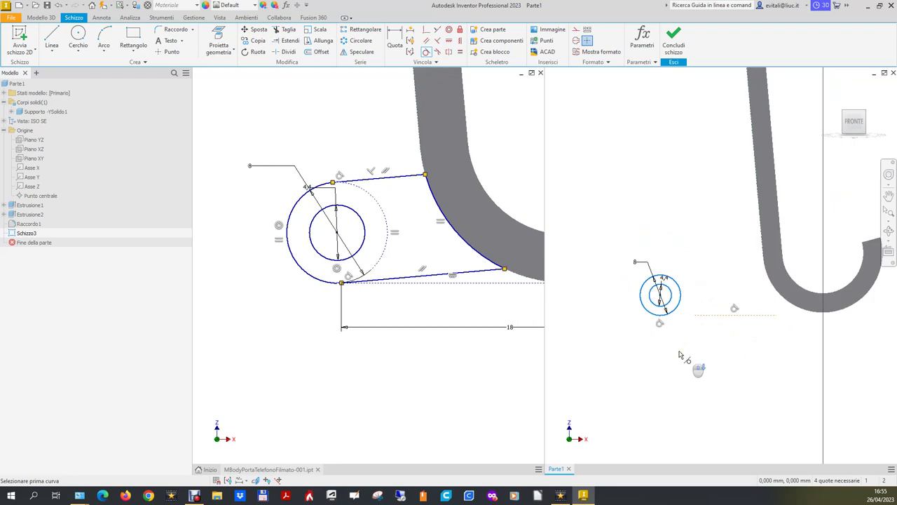
left_click(767, 319)
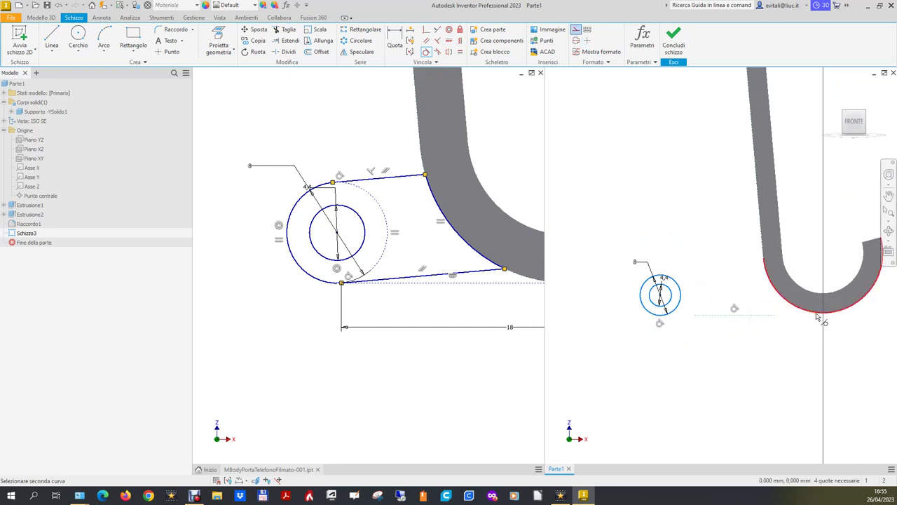
left_click(817, 317)
key("Escape")
left_click(288, 41)
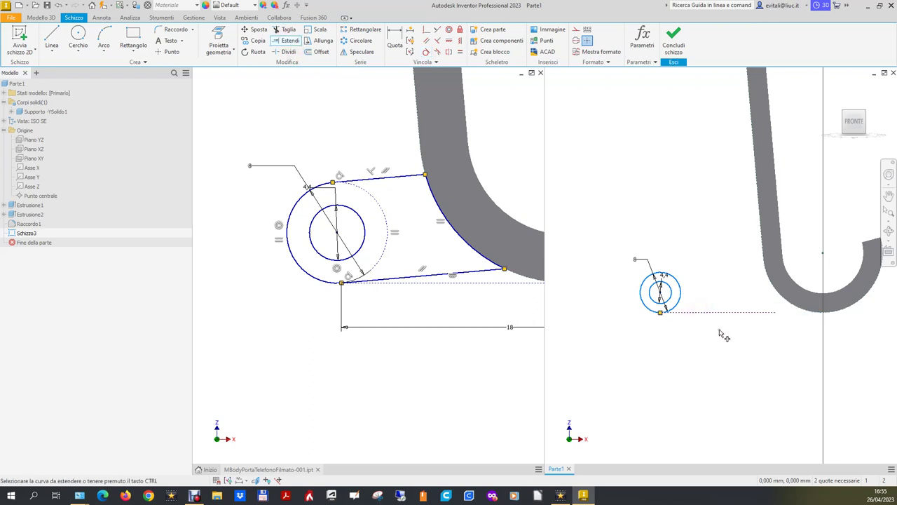
left_click(780, 321)
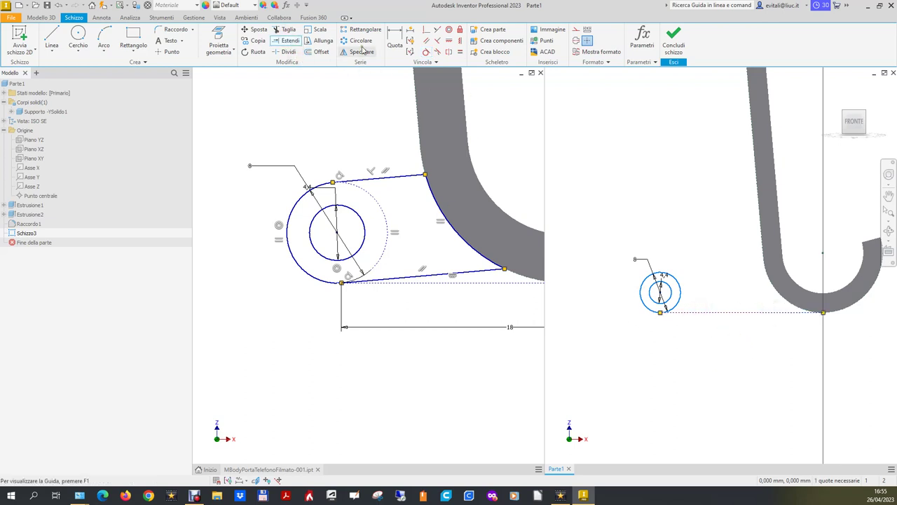
Dimension the lug circle's distance from the vertical axis as 18
left_click(395, 39)
left_click(736, 317)
left_click(746, 346)
type("18")
key("Return")
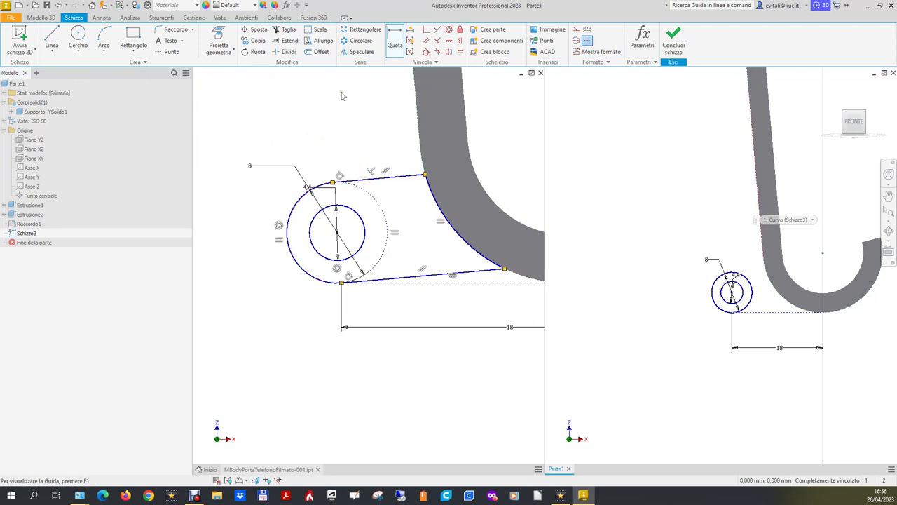
Draw a short line above the lug's outer circle
left_click(46, 35)
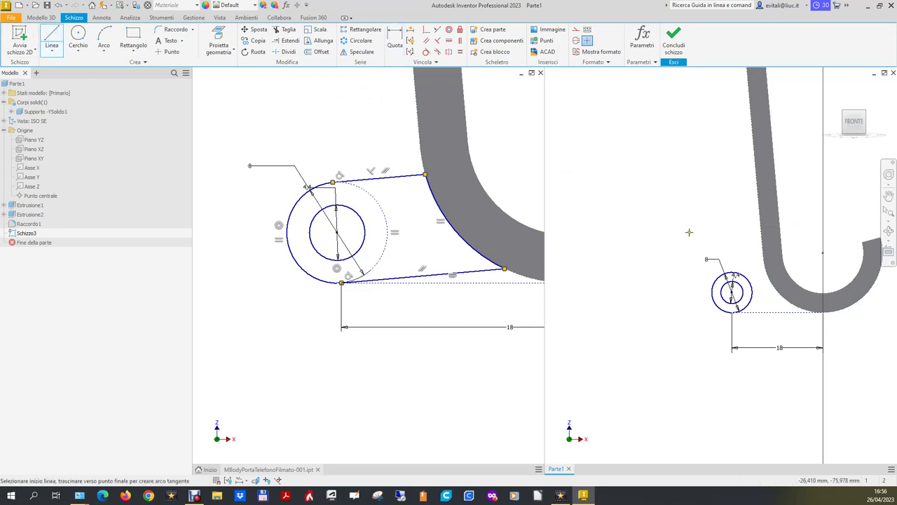
left_click(742, 268)
left_click(760, 267)
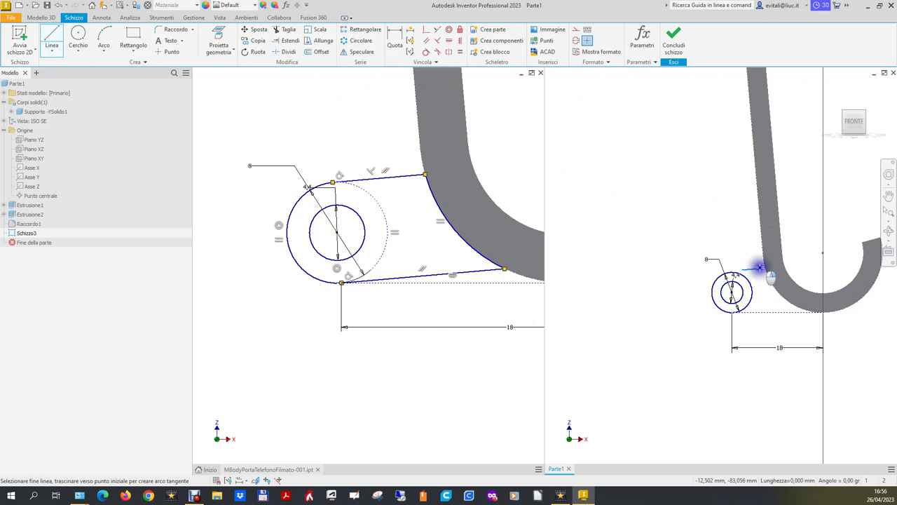
right_click(762, 270)
left_click(771, 256)
scroll(772, 279, "up", 5)
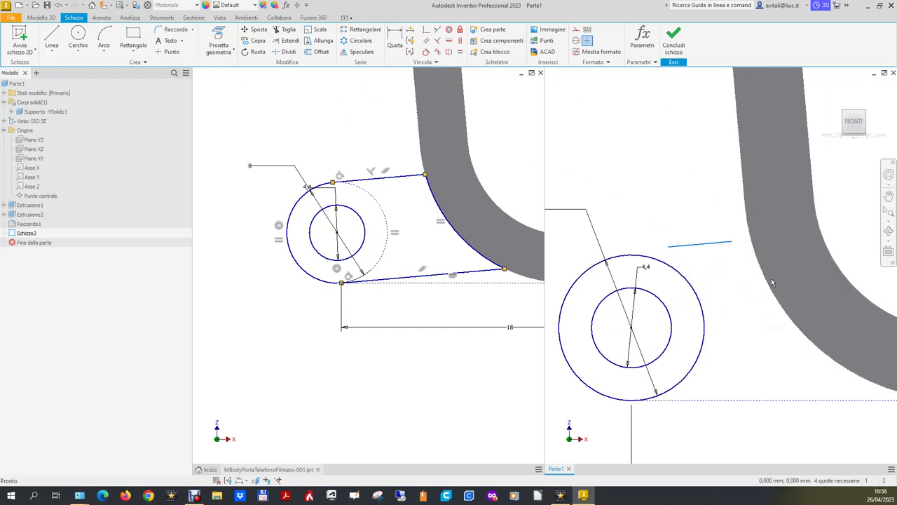
Constrain the short line parallel to the hook's edge and tangent to the outer circle
left_click(438, 40)
left_click(697, 242)
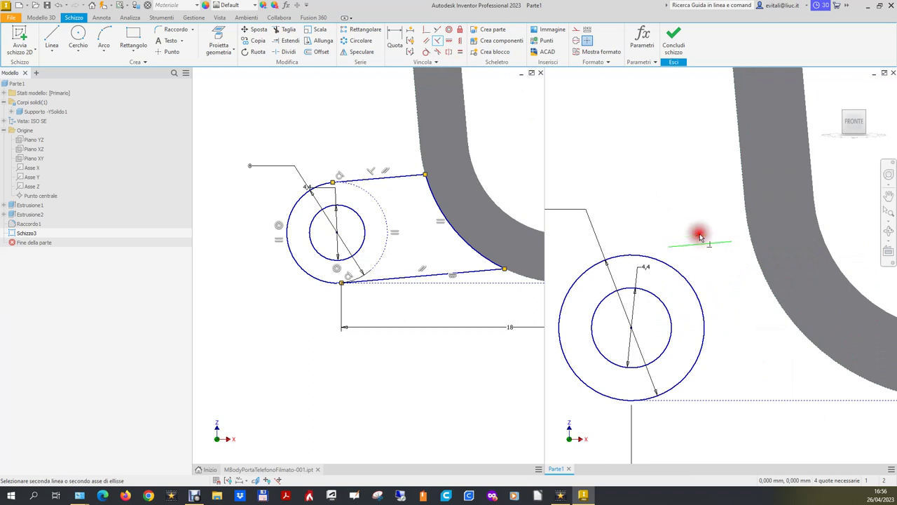
left_click(742, 162)
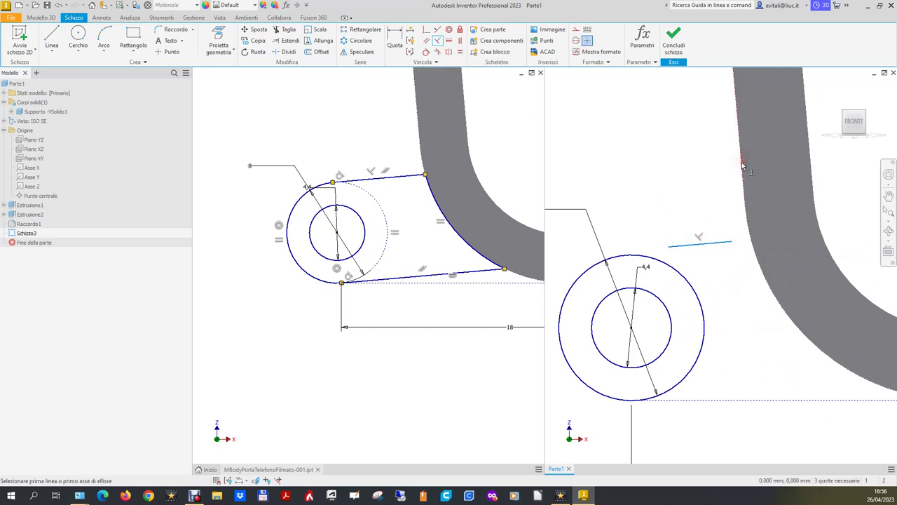
left_click(426, 51)
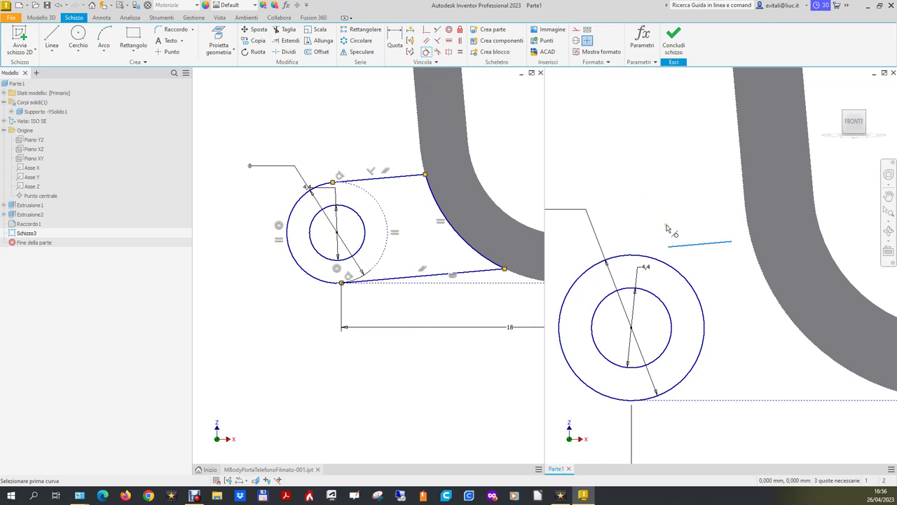
left_click(674, 245)
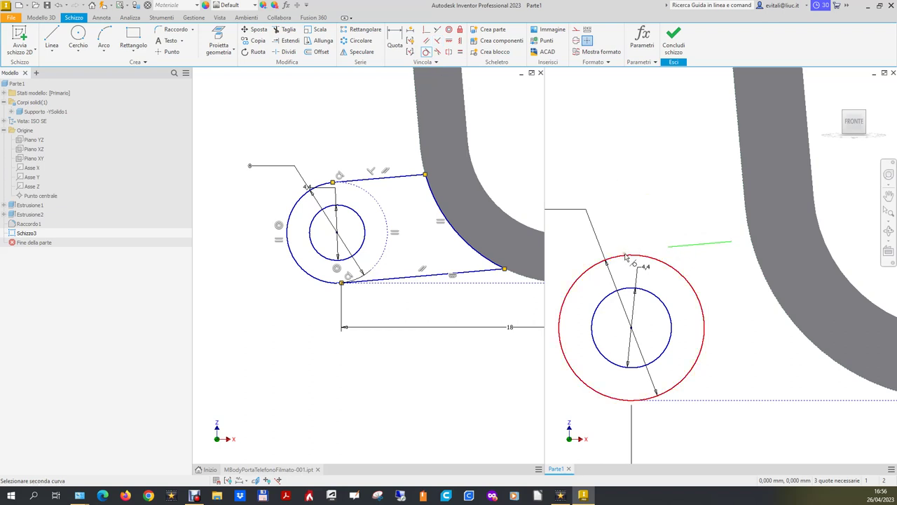
left_click(627, 258)
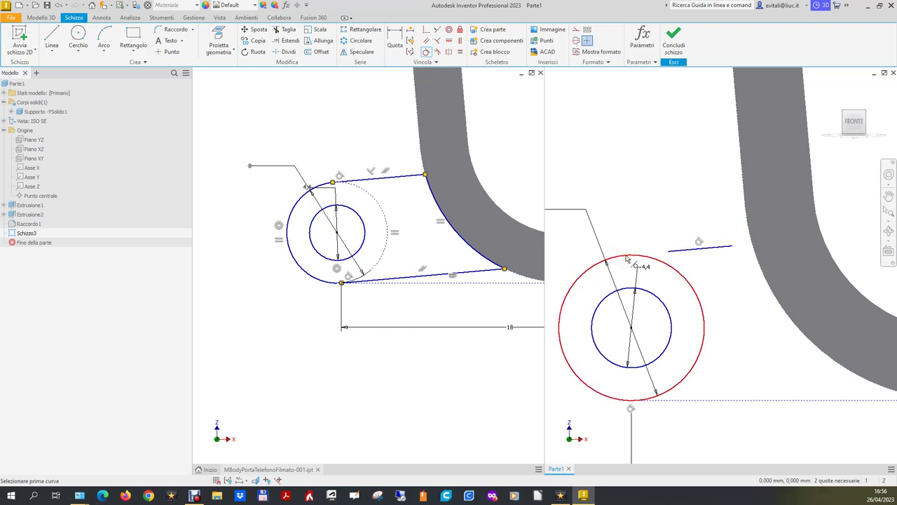
Extend the tangent line to the hook's edge and back to the outer circle
left_click(284, 45)
left_click(692, 256)
left_click(679, 252)
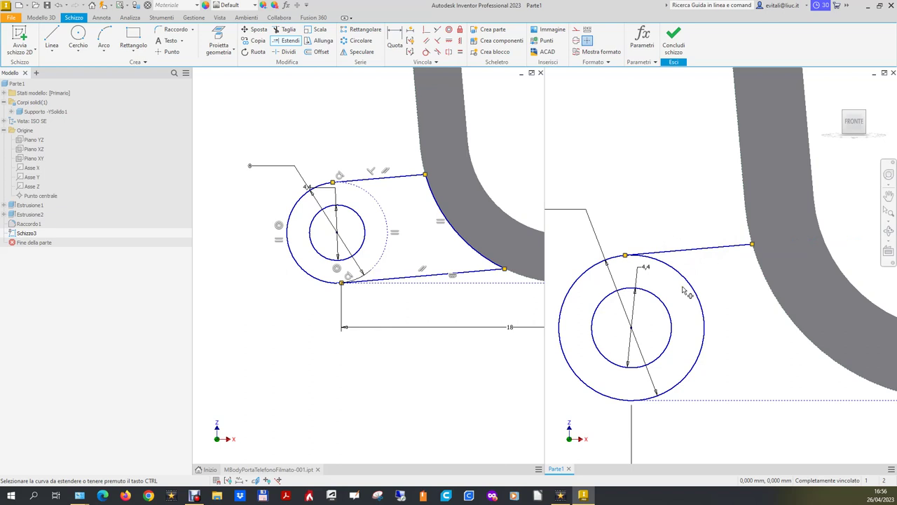
scroll(684, 291, "down", 2)
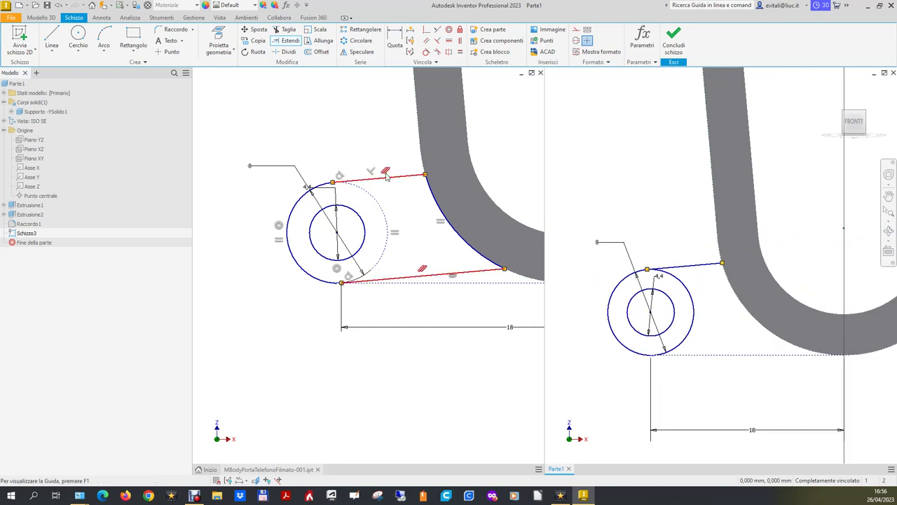
Draw a short lower line below the lug circle
left_click(52, 36)
left_click(709, 346)
right_click(763, 336)
left_click(796, 337)
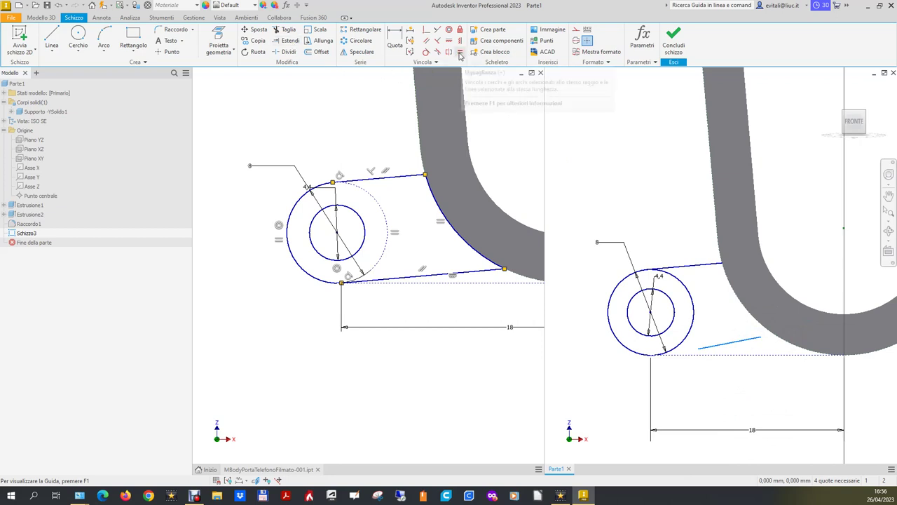
Make the lower line parallel to the upper edge and tangent to the lug circle
left_click(426, 40)
left_click(736, 342)
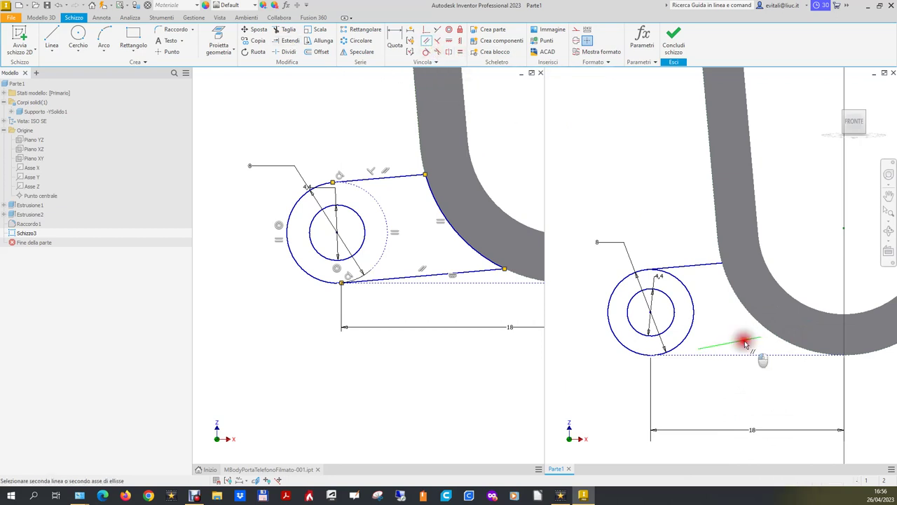
left_click(699, 267)
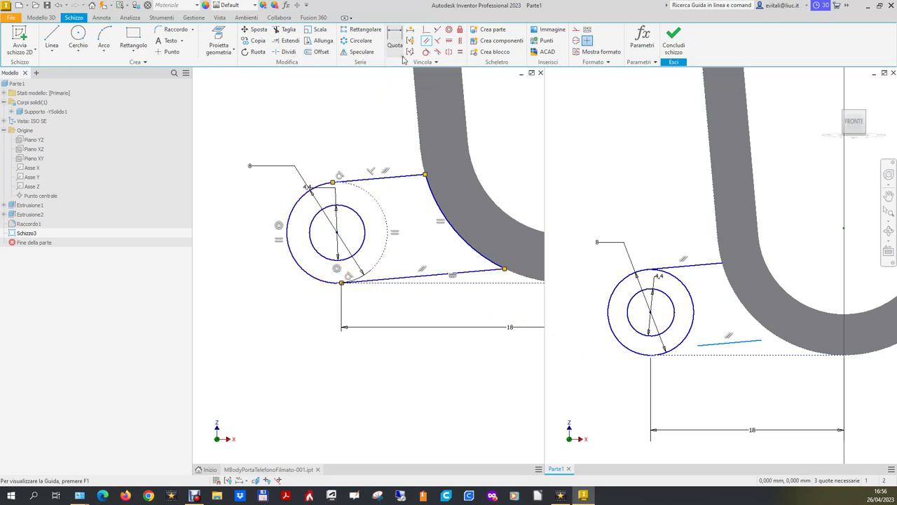
left_click(725, 343)
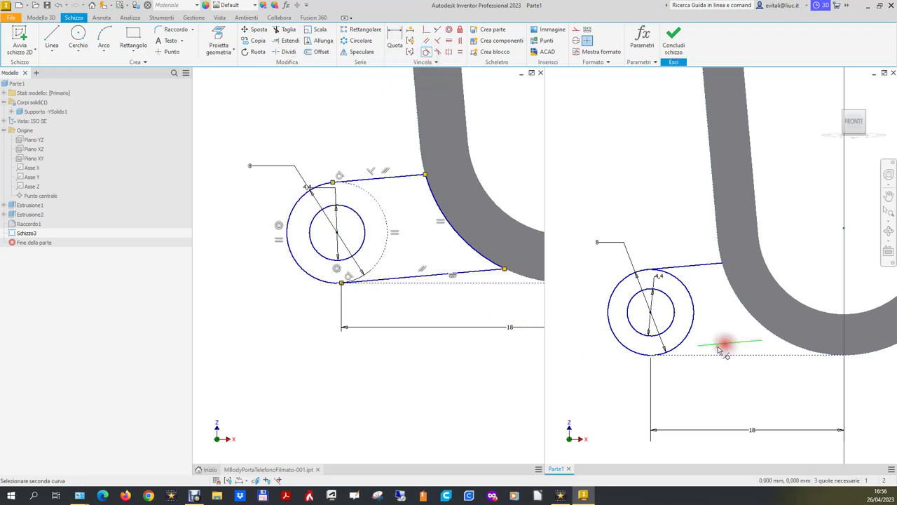
left_click(681, 349)
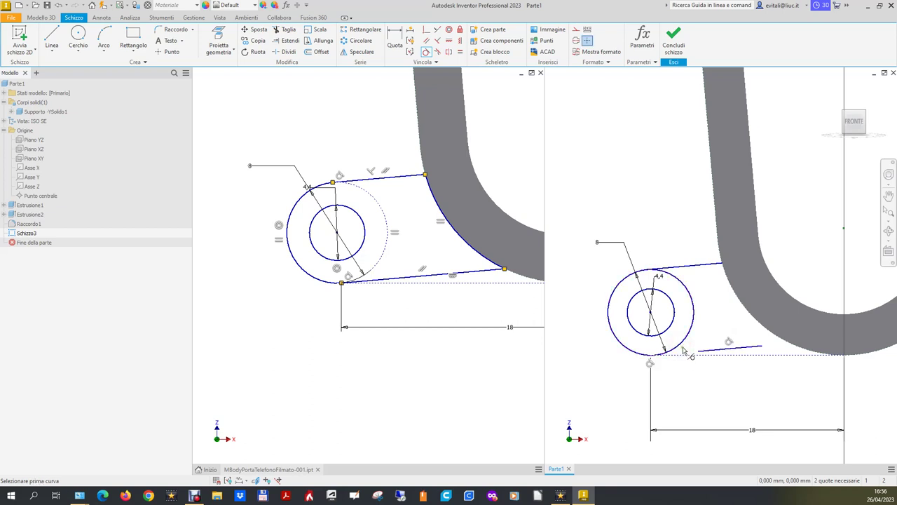
Extend the lower tangent line to the circle and the U edge, then show all constraints
left_click(286, 40)
left_click(705, 354)
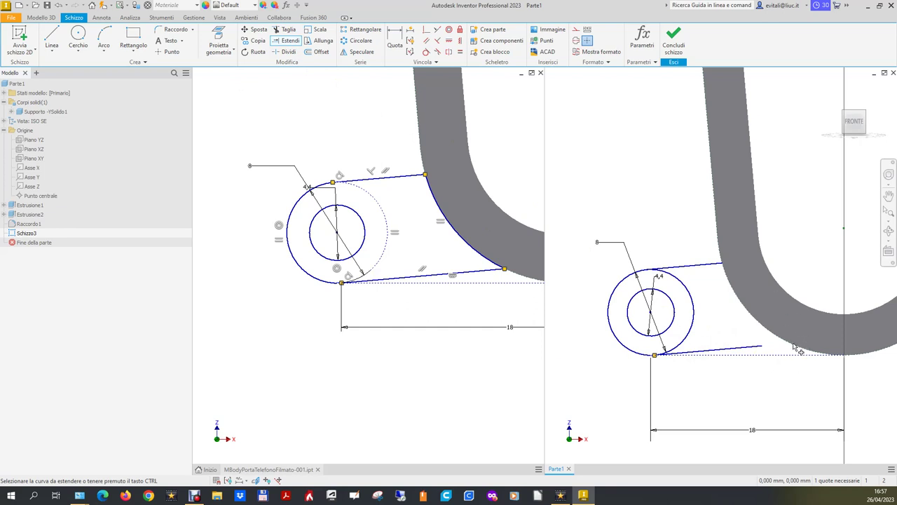
left_click(794, 345)
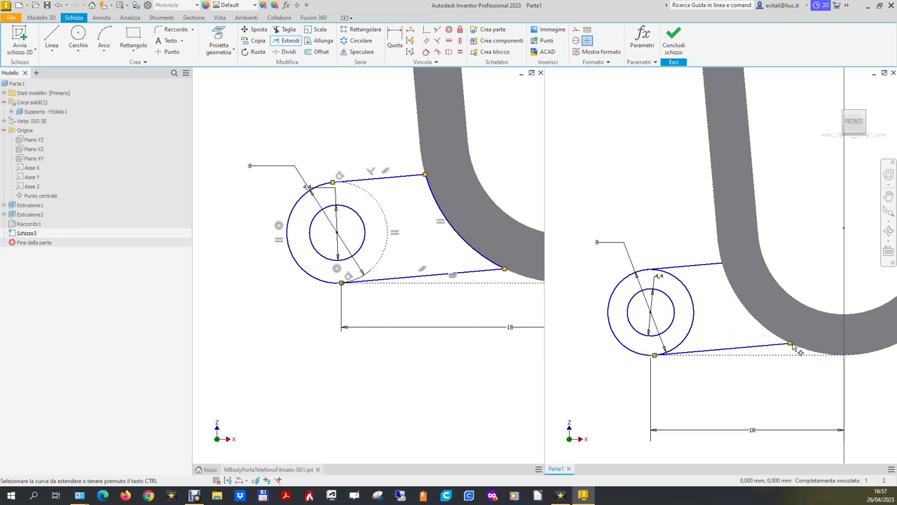
key("Escape")
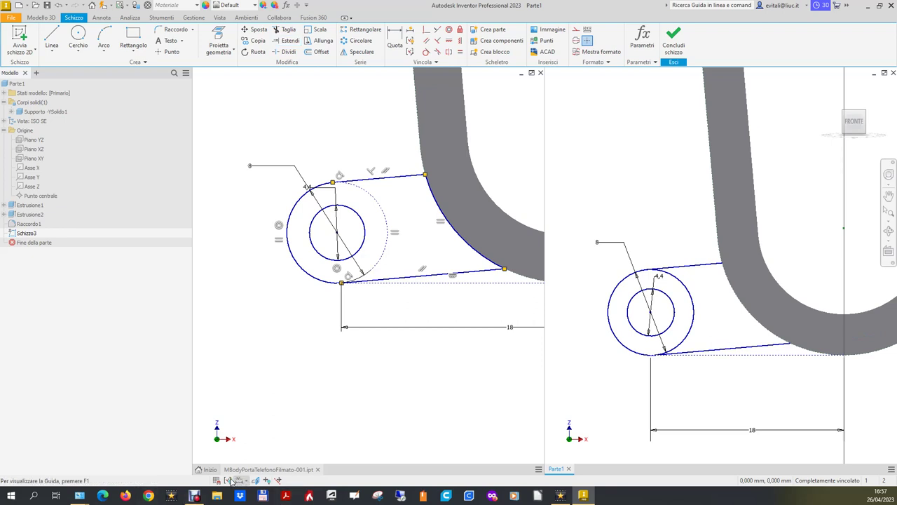
left_click(230, 480)
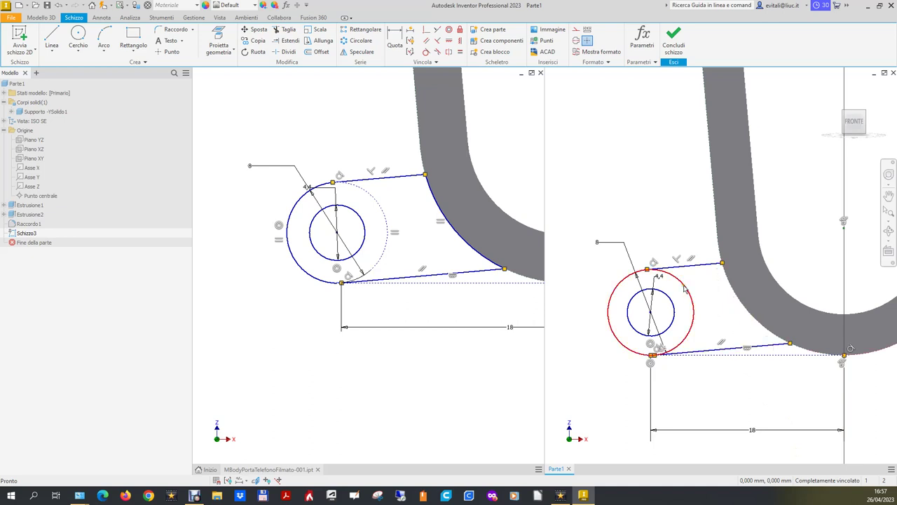
Draw a small arc beside the U bend
left_click(104, 39)
left_click(701, 276)
left_click(729, 329)
right_click(720, 322)
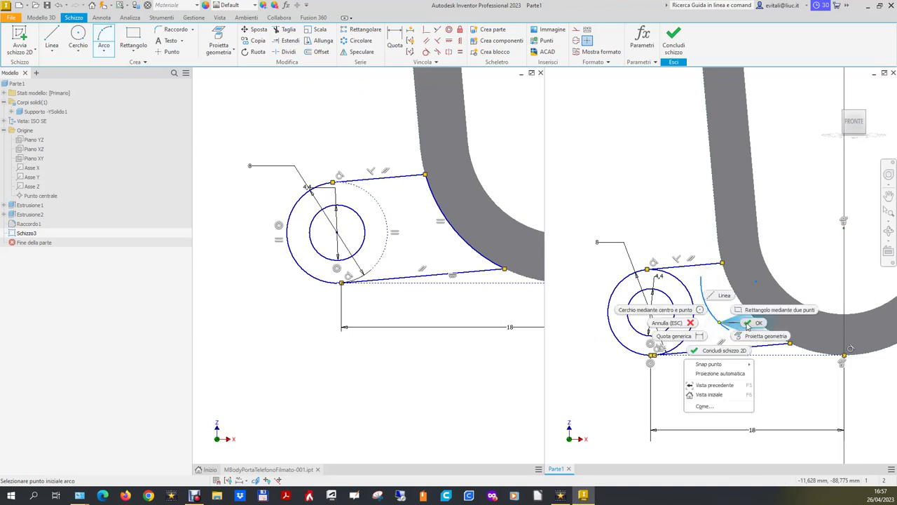
left_click(748, 326)
scroll(693, 318, "up", 2)
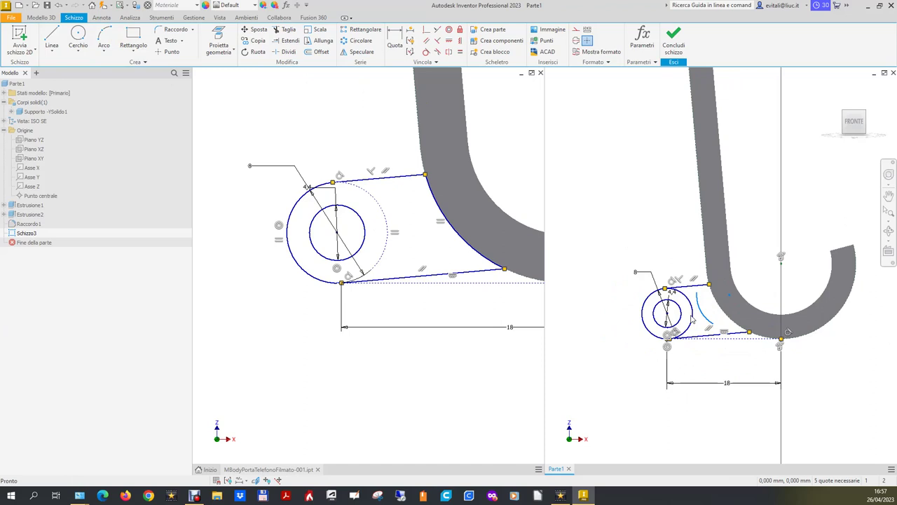
Make the small arc concentric with and equal to the U bend arc
left_click(449, 29)
left_click(702, 312)
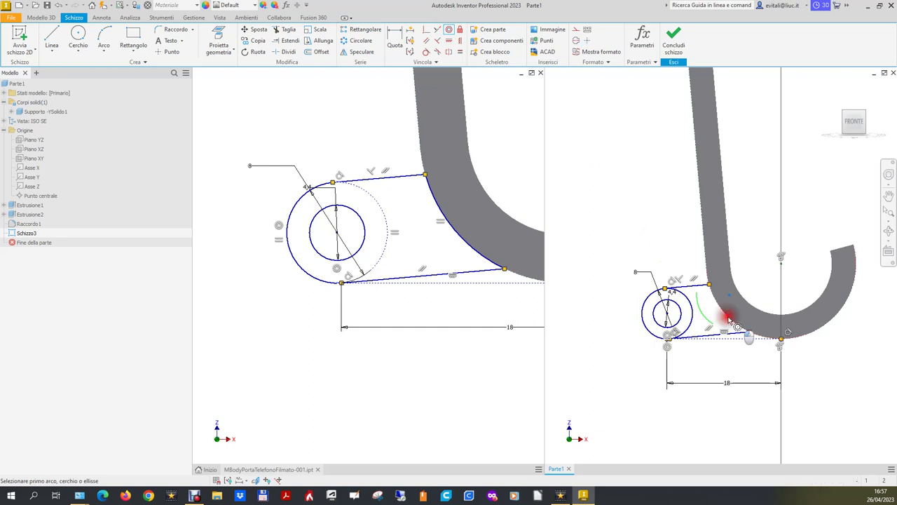
left_click(728, 319)
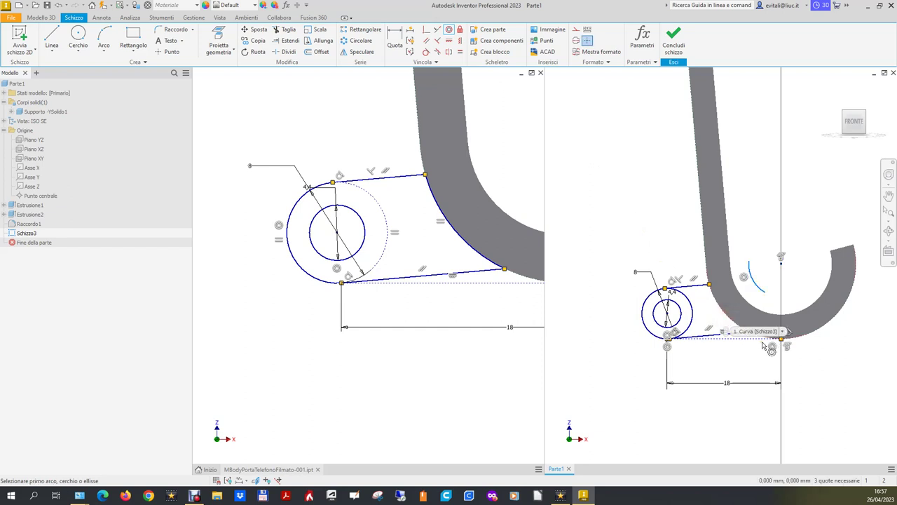
left_click(460, 51)
left_click(757, 286)
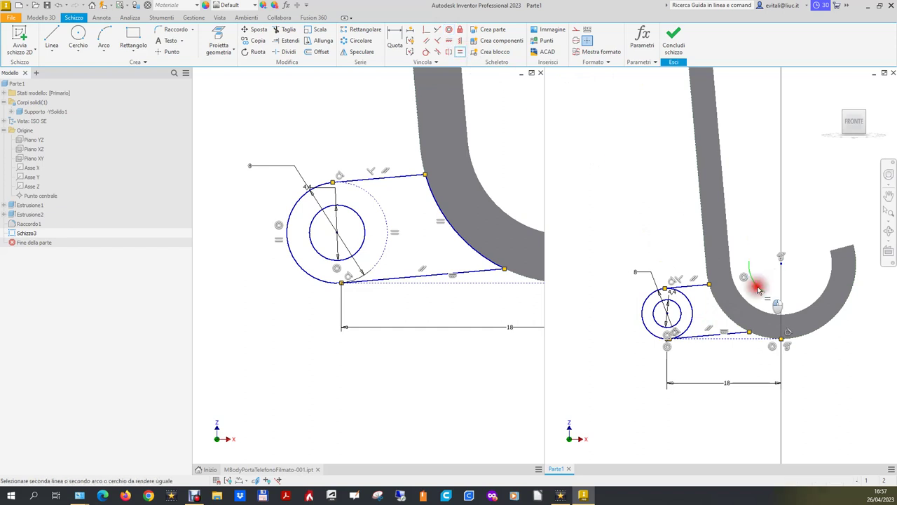
left_click(729, 318)
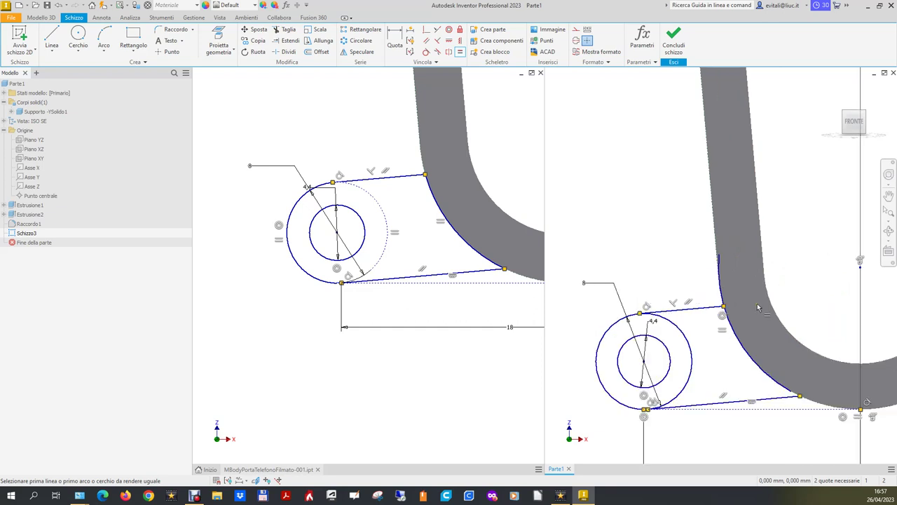
Trim the arc overshoot above the upper line and extend the arc down to the lower line
scroll(698, 270, "down", 5)
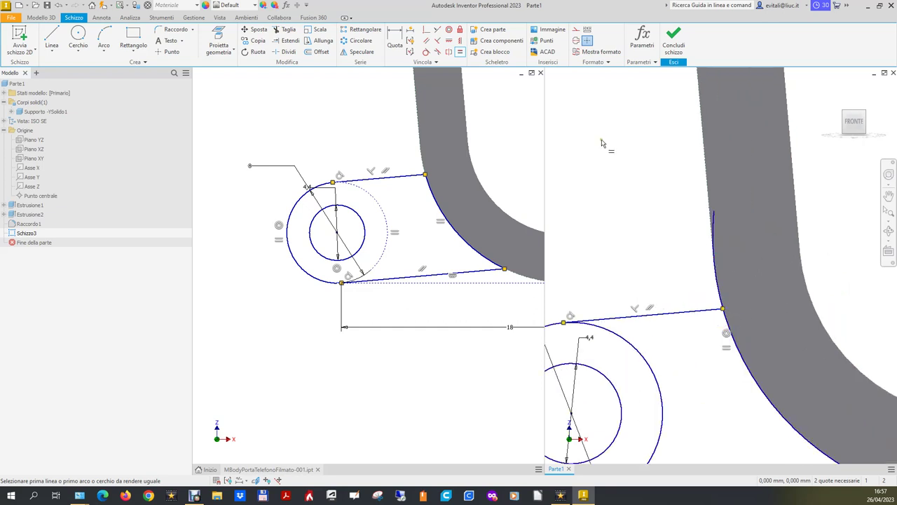
left_click(286, 29)
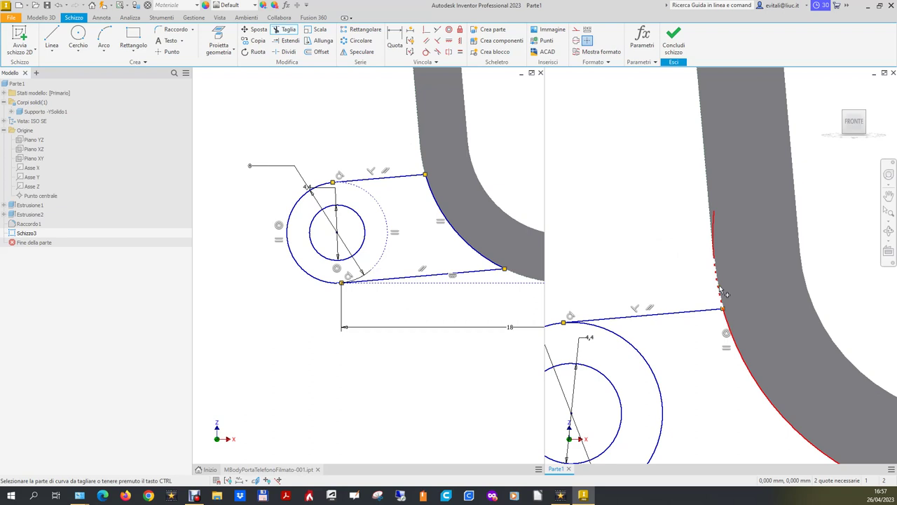
left_click(717, 275)
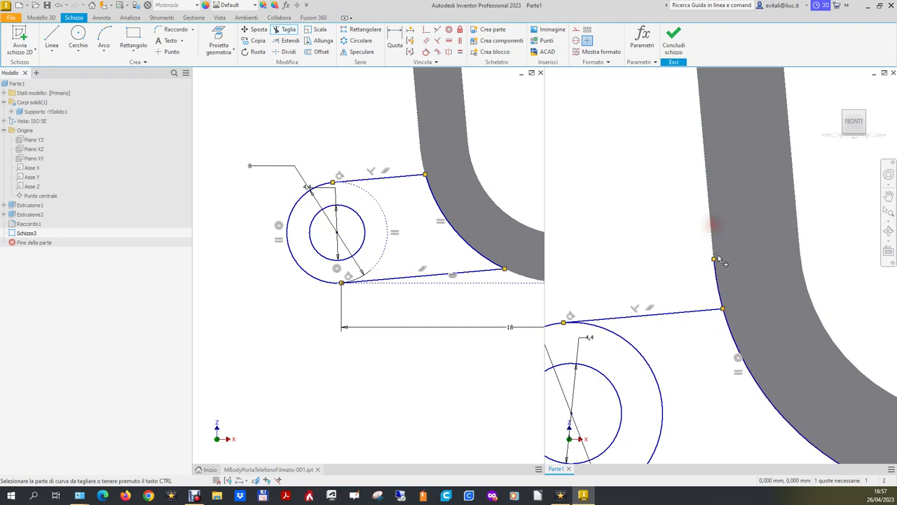
scroll(719, 287, "down", 3)
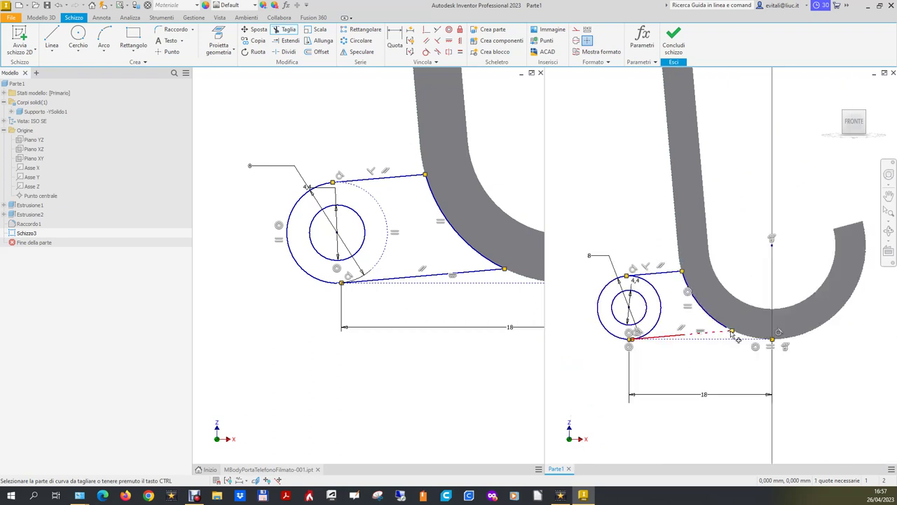
scroll(733, 335, "up", 3)
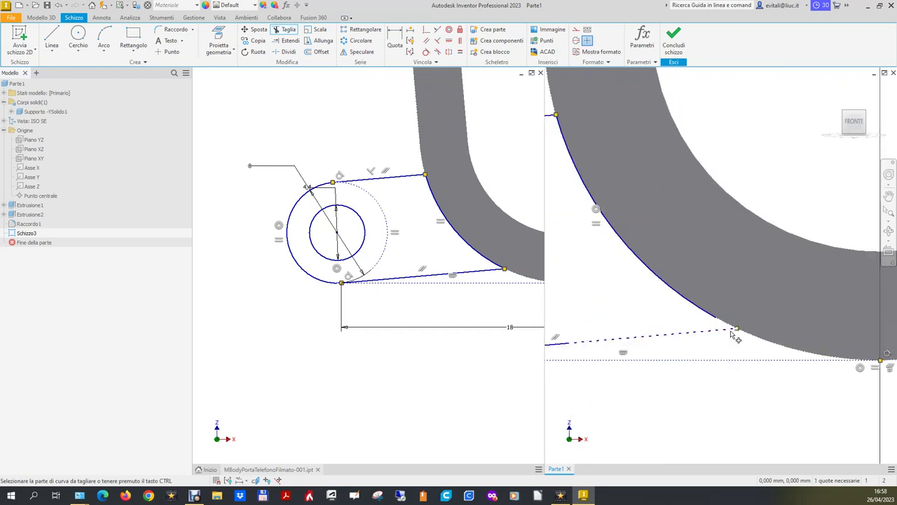
left_click(292, 41)
left_click(701, 307)
scroll(778, 375, "down", 1)
scroll(775, 386, "down", 1)
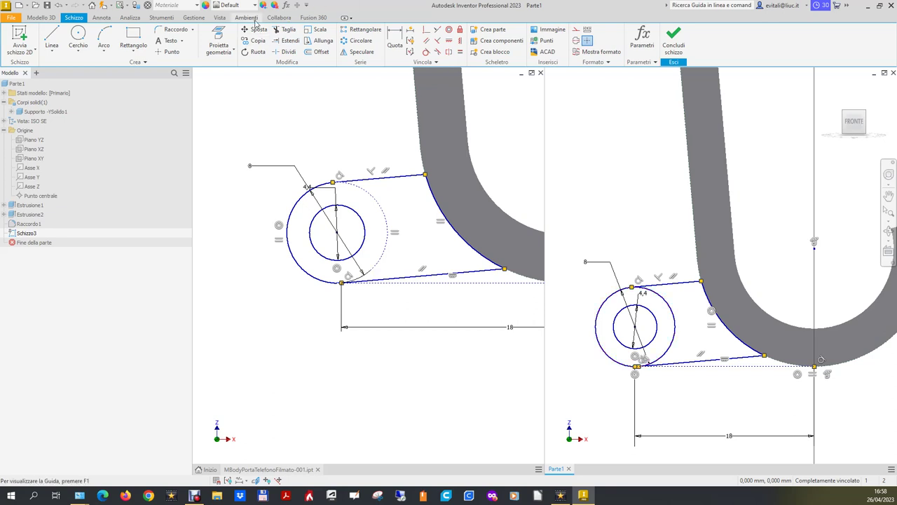
End the trim command and bring up the options for Schizzo3
left_click(292, 33)
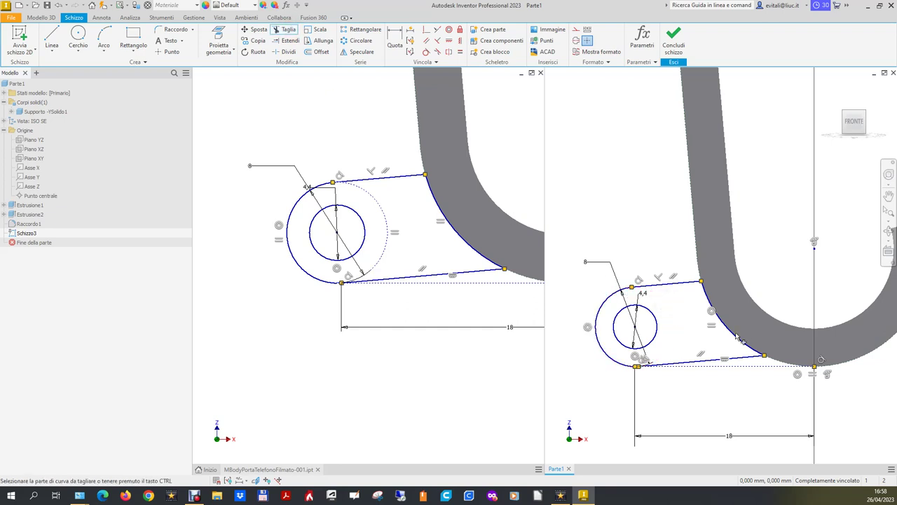
scroll(645, 373, "up", 5)
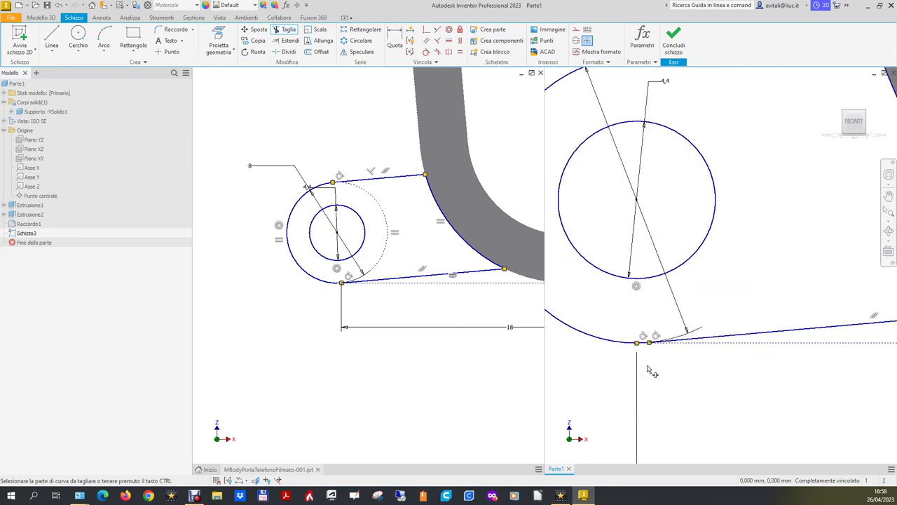
scroll(648, 372, "down", 2)
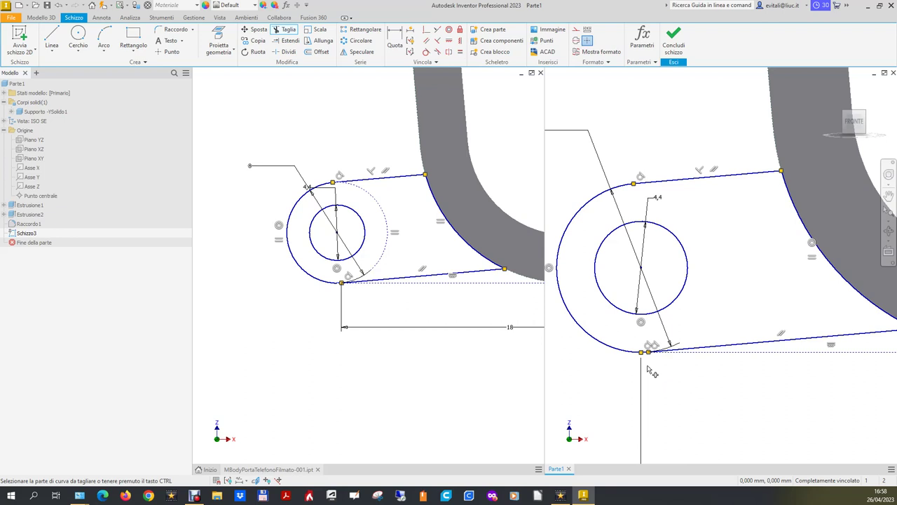
scroll(733, 341, "down", 2)
right_click(679, 152)
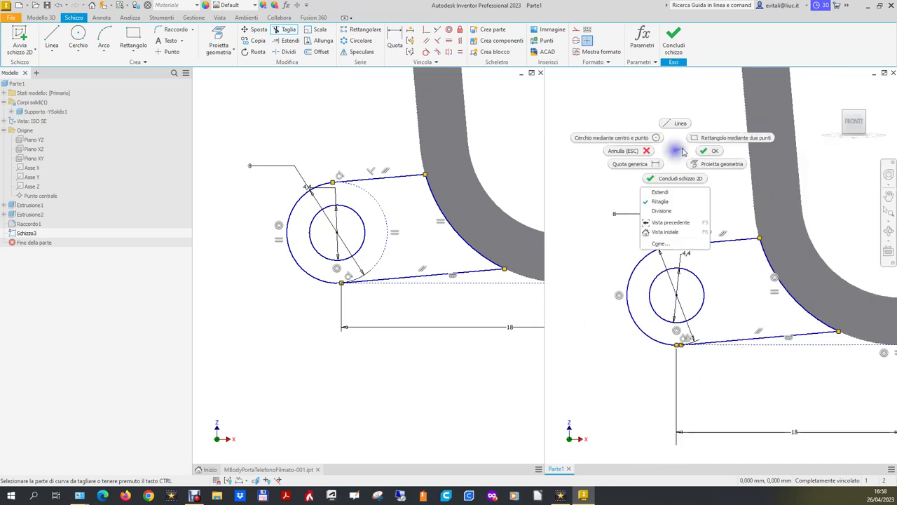
left_click(704, 153)
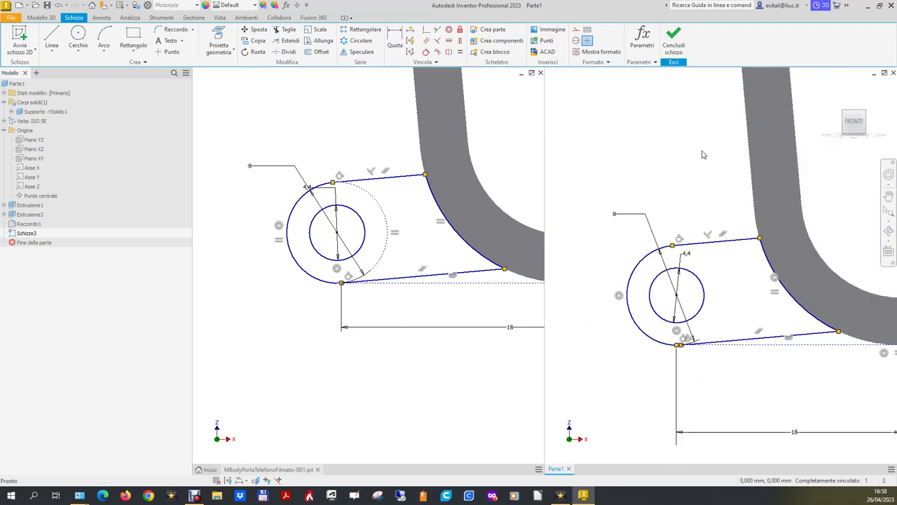
left_click(31, 233)
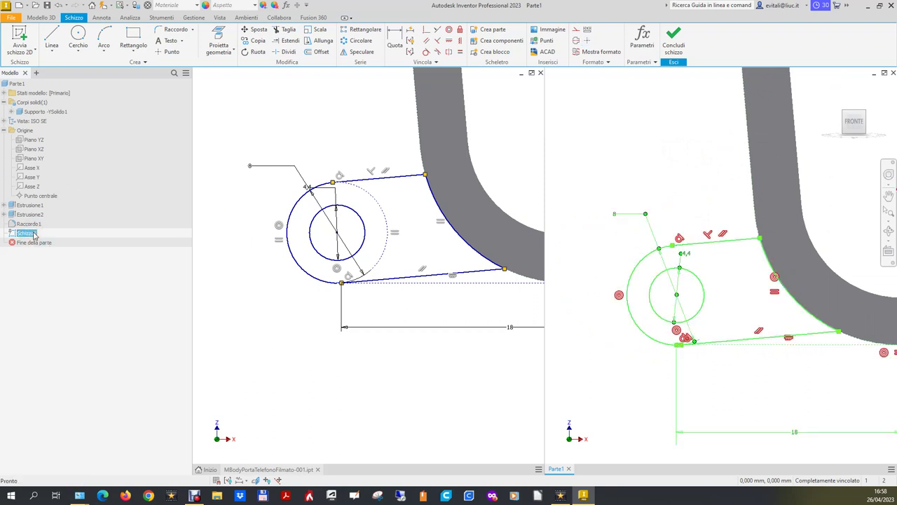
right_click(33, 235)
Run sketch diagnostics on Schizzo3, dismiss the overlapping-curves report, and finish the sketch
left_click(65, 386)
left_click(341, 157)
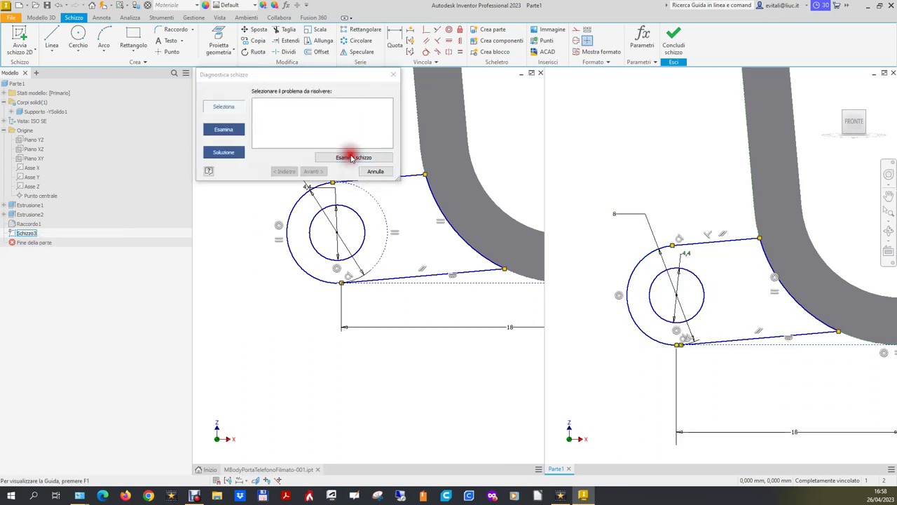
left_click(330, 103)
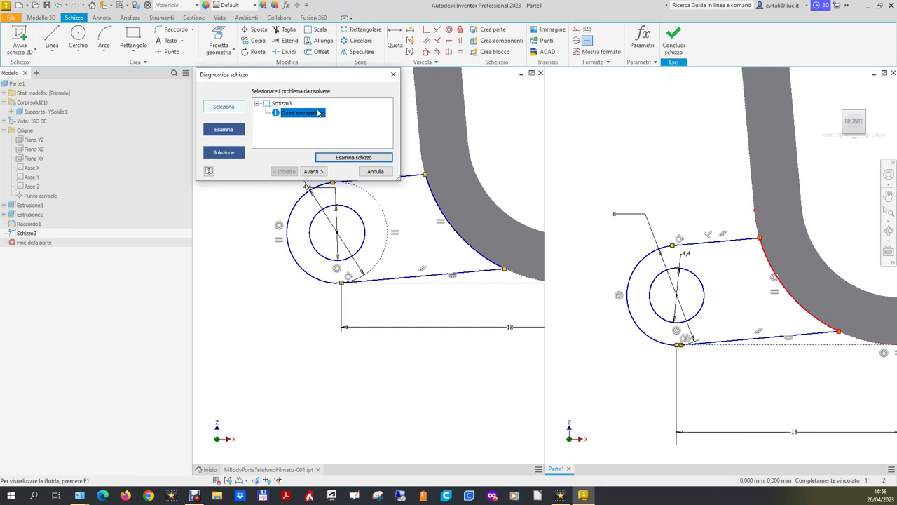
left_click(372, 173)
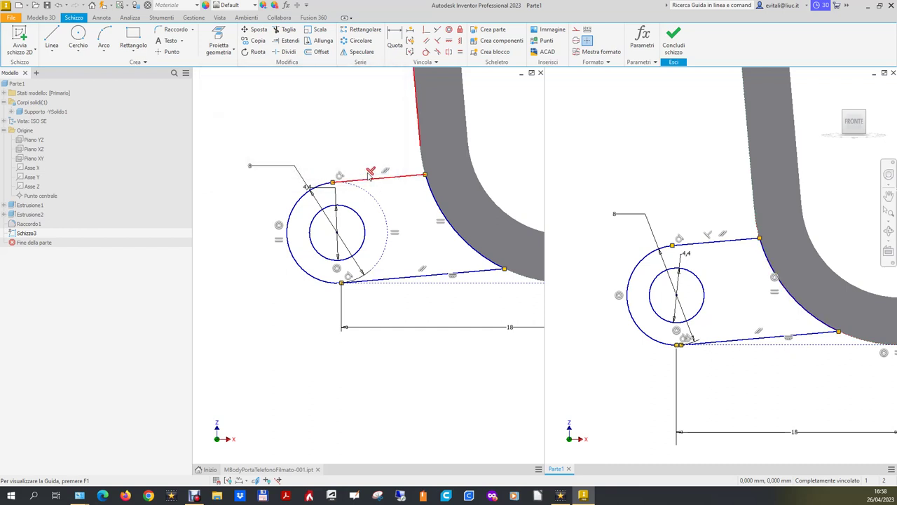
left_click(673, 38)
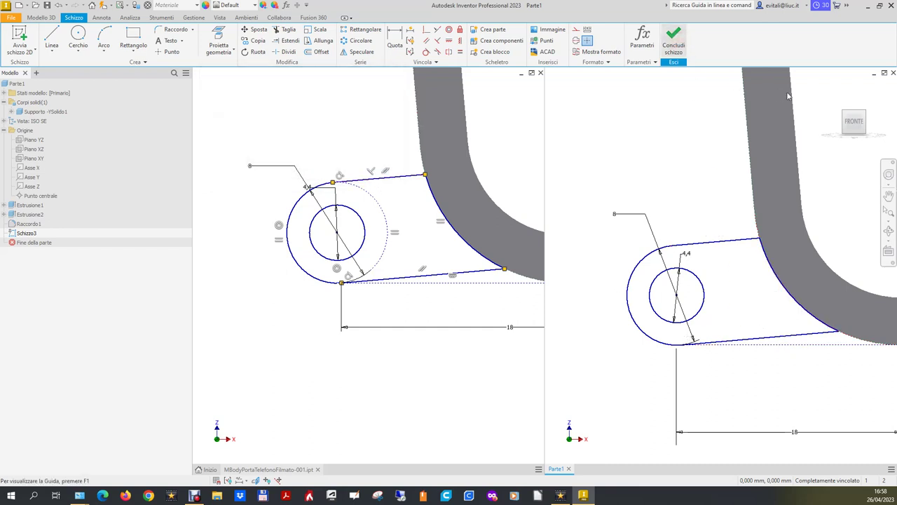
left_click(831, 86)
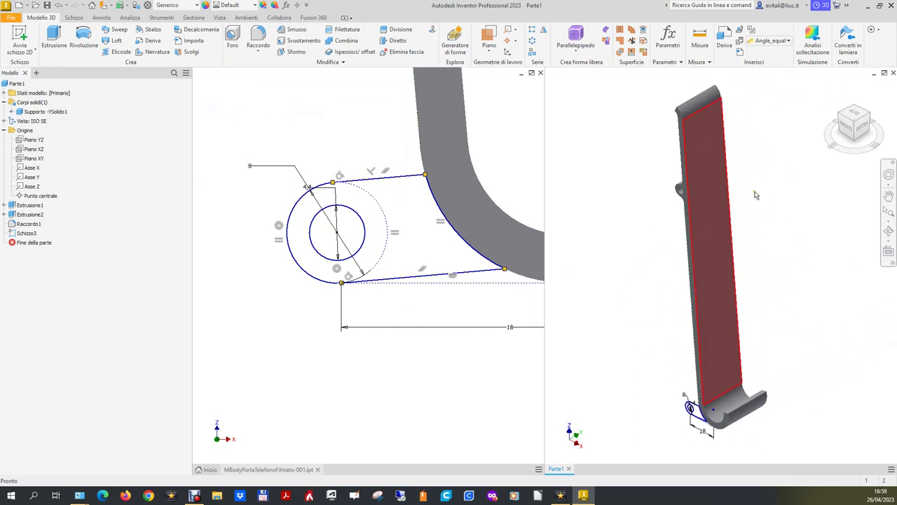
left_click(397, 357)
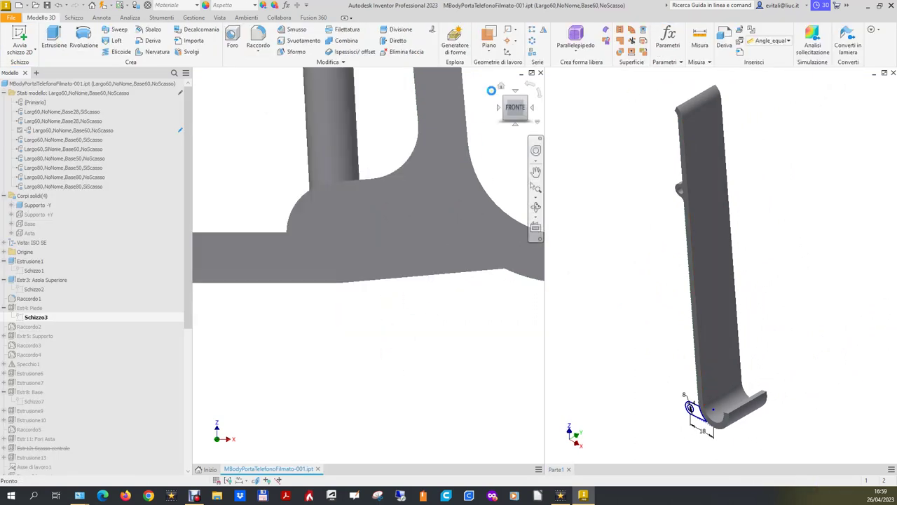
left_click(501, 86)
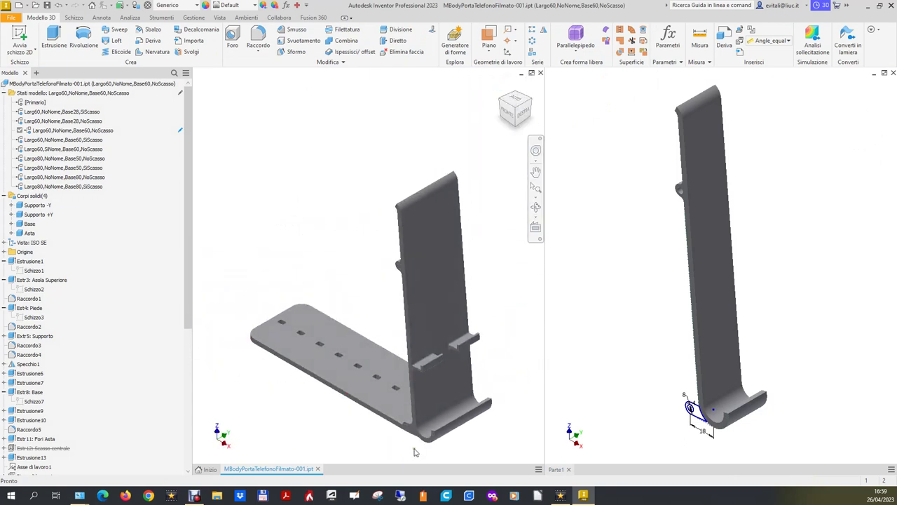
scroll(414, 451, "down", 5)
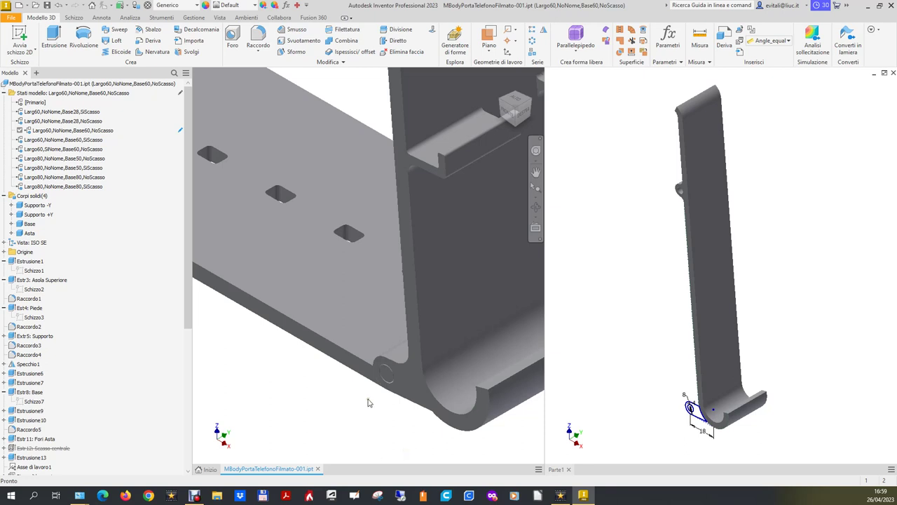
right_click(36, 311)
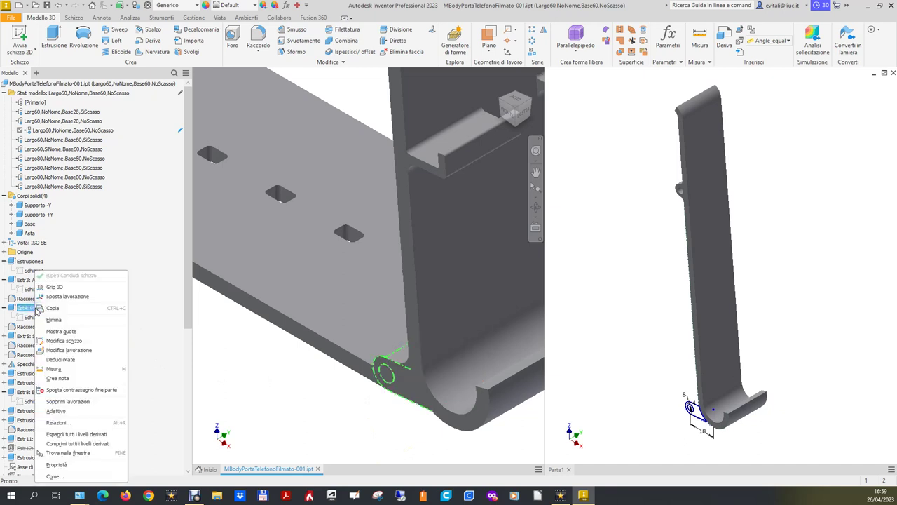
left_click(67, 352)
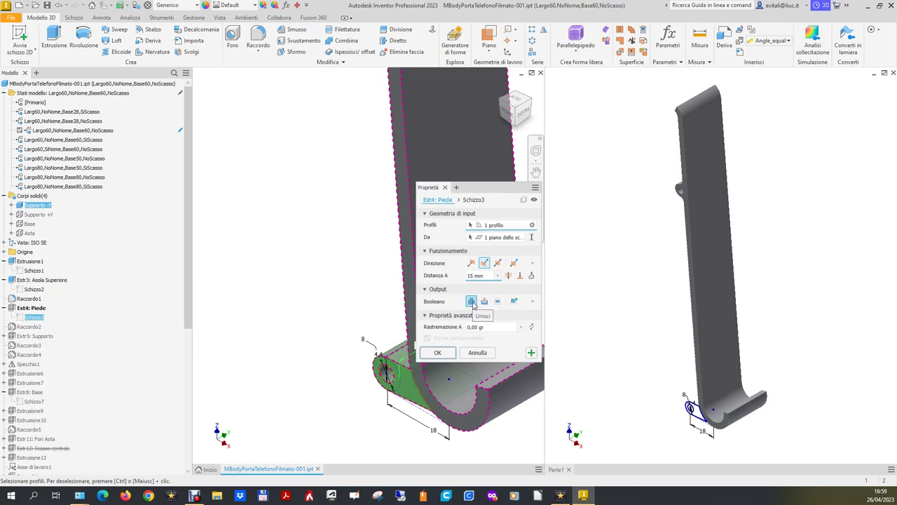
left_click(438, 354)
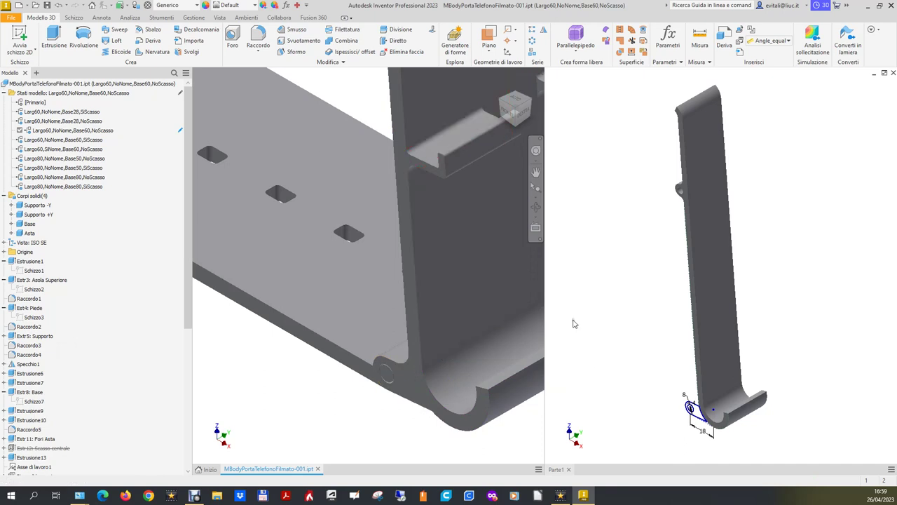
left_click(54, 38)
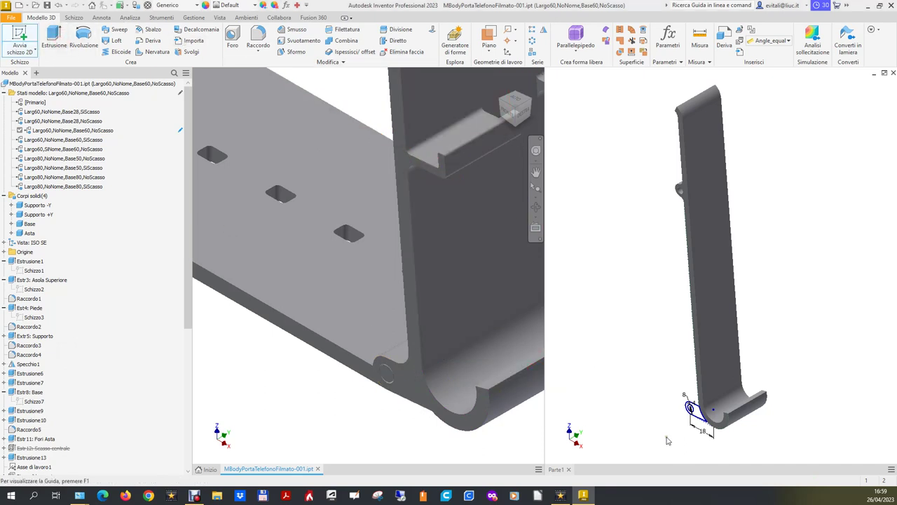
left_click(649, 384)
scroll(693, 431, "up", 5)
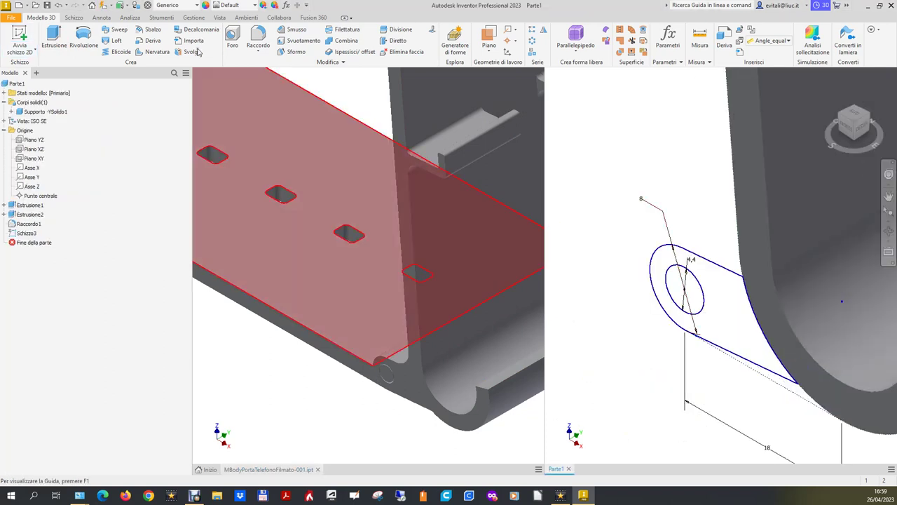
Extrude the lug sketch 15 mm to create Estrusione3
left_click(55, 39)
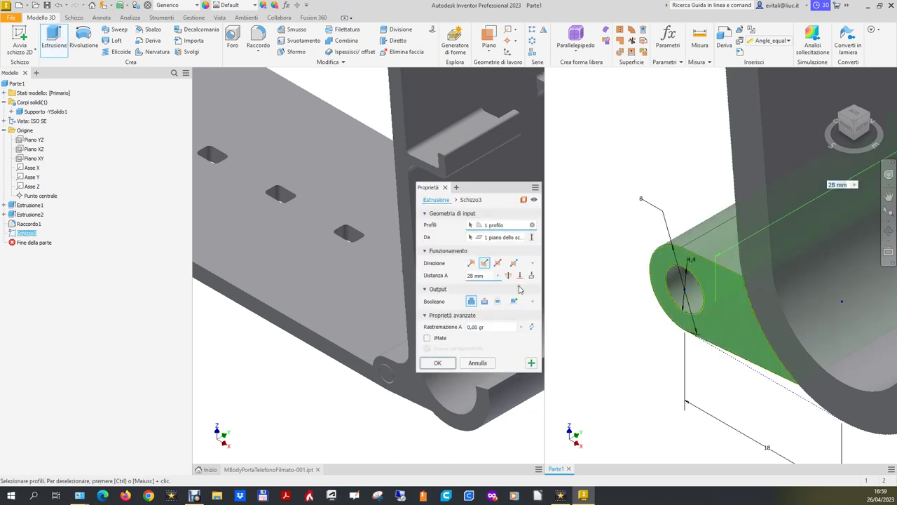
double_click(486, 276)
type("15")
left_click(437, 363)
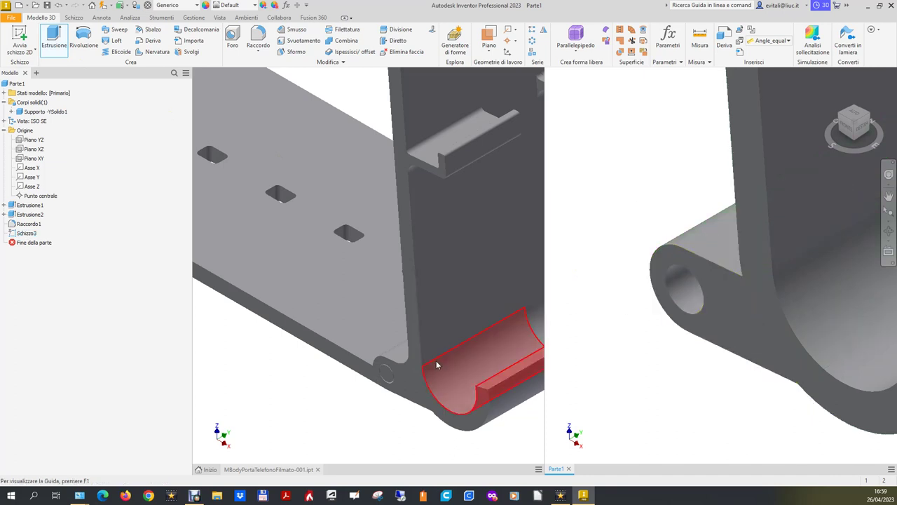
Inspect the reference model's Est4: Piede extrusion settings and close them unchanged
left_click(241, 416)
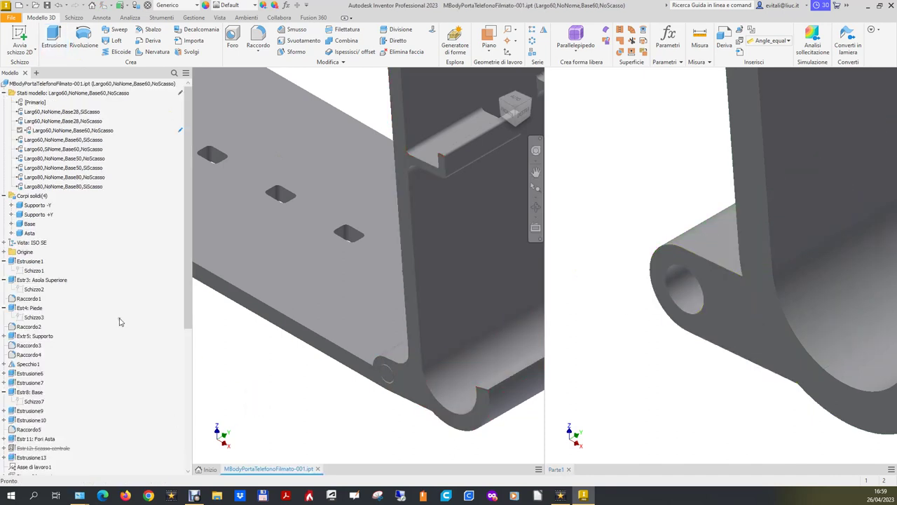
right_click(32, 312)
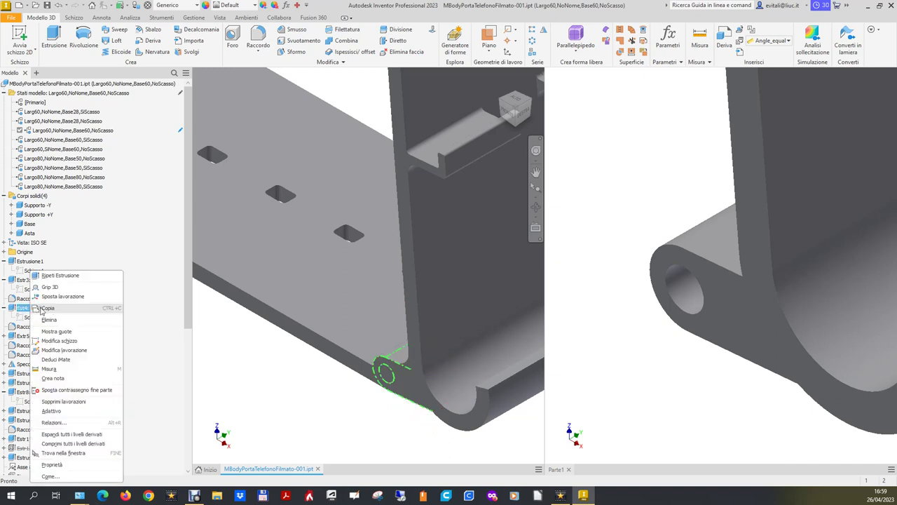
left_click(63, 349)
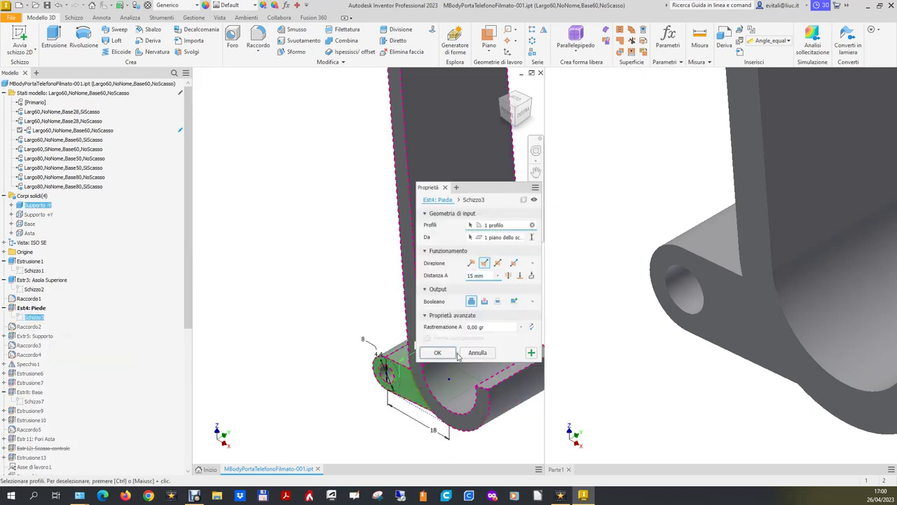
left_click(474, 353)
left_click(729, 385)
scroll(655, 364, "up", 5)
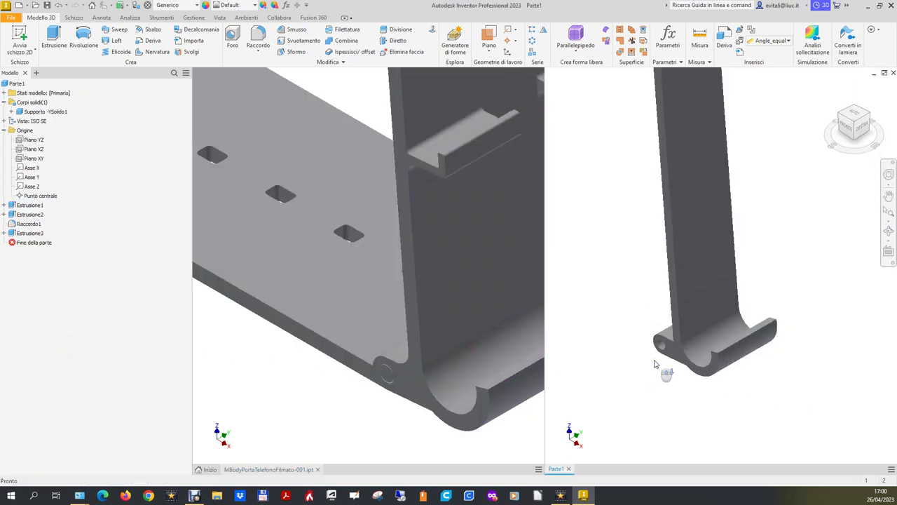
scroll(655, 364, "up", 3)
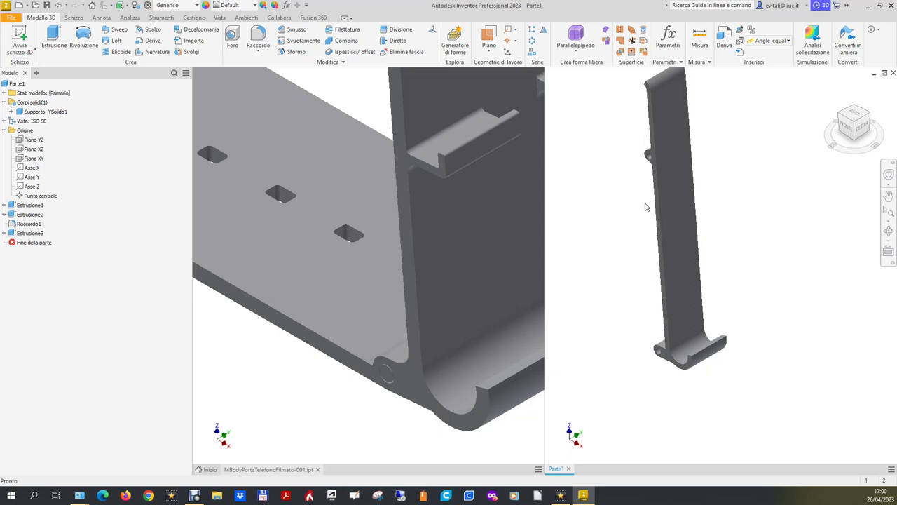
left_click(261, 377)
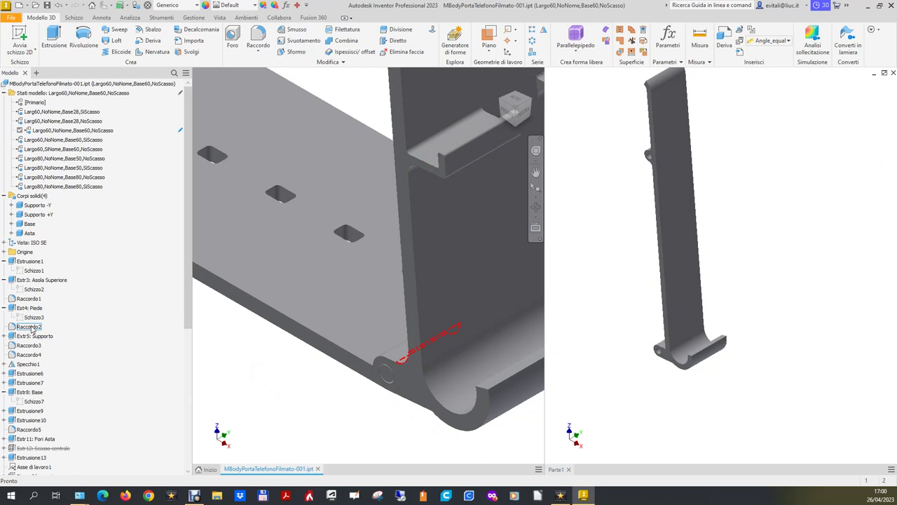
Check the reference Raccordo2 fillet radius and close its settings unchanged
right_click(26, 327)
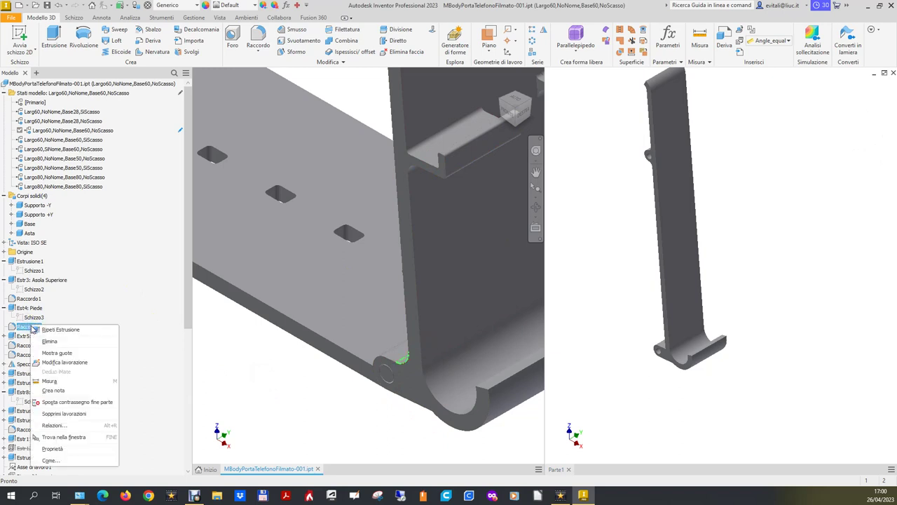
left_click(56, 363)
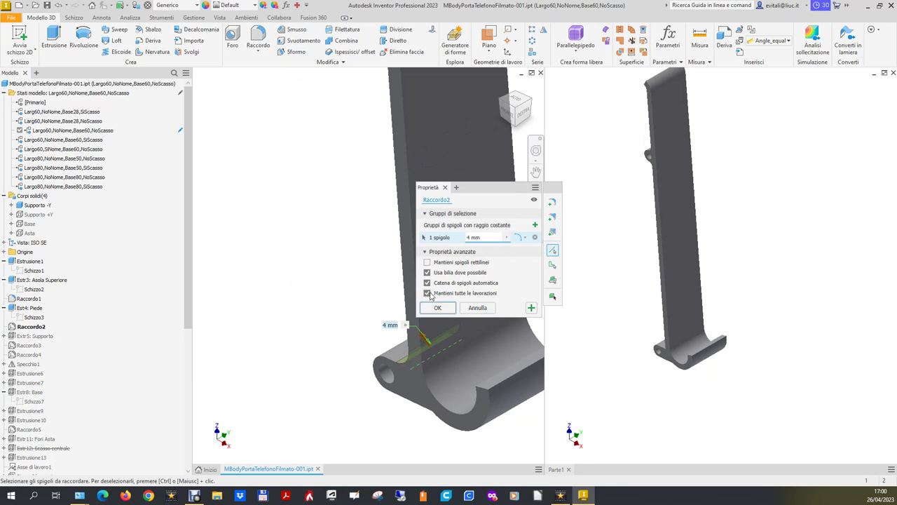
left_click_drag(499, 187, 266, 167)
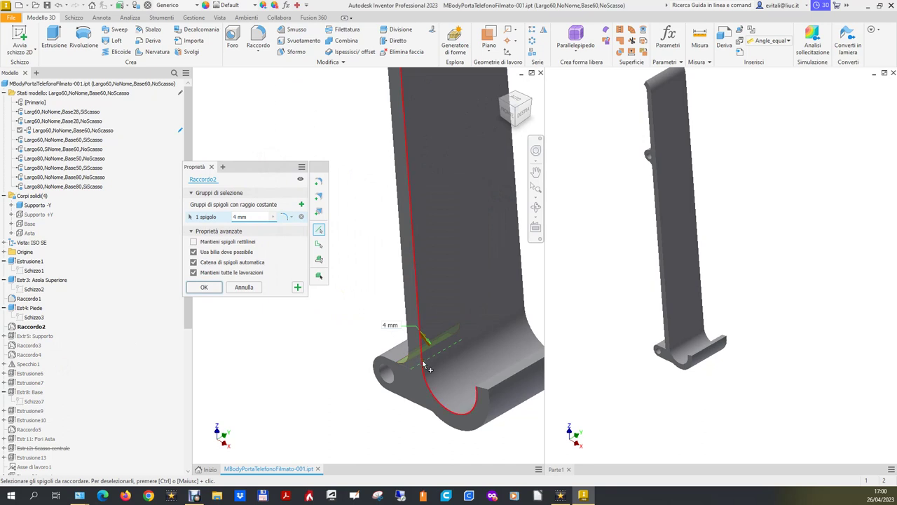
left_click(649, 413)
Fillet the lug-to-hook edge in Parte1 with a 4 mm radius
left_click(244, 289)
left_click(659, 419)
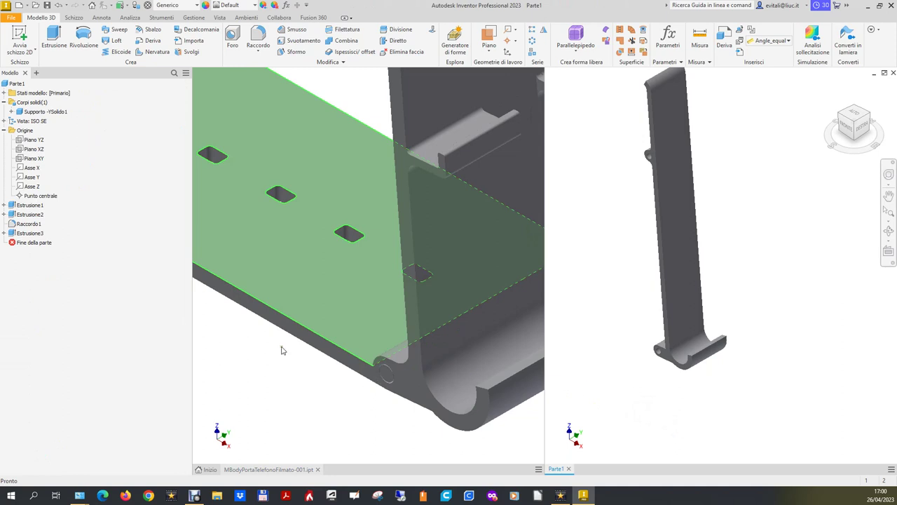
left_click(258, 39)
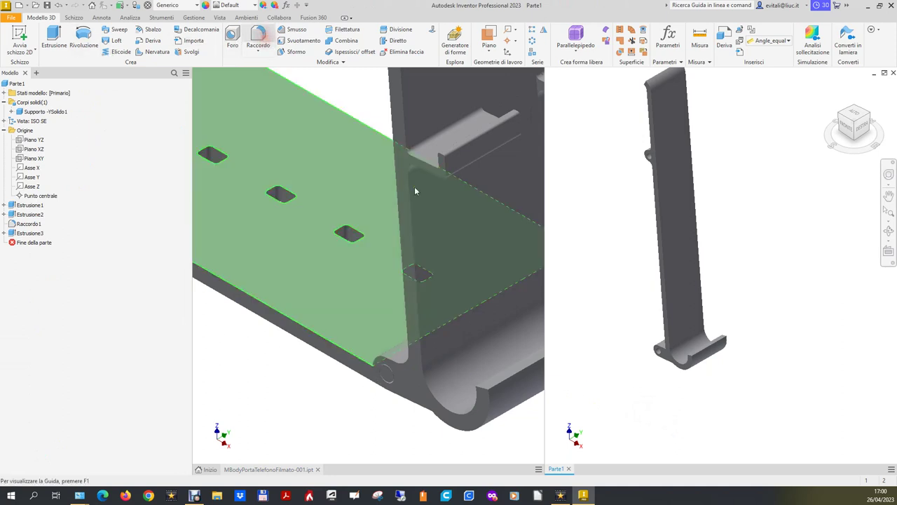
scroll(669, 336, "up", 3)
left_click(671, 371)
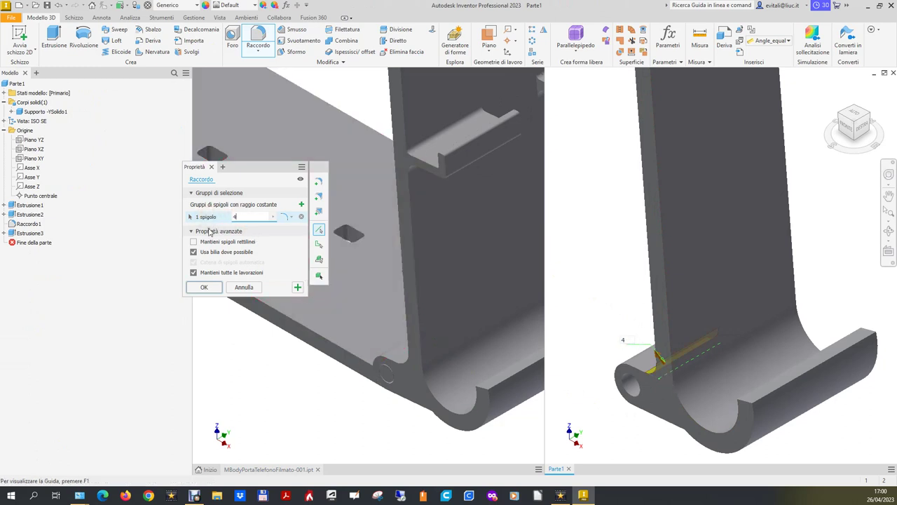
left_click(204, 287)
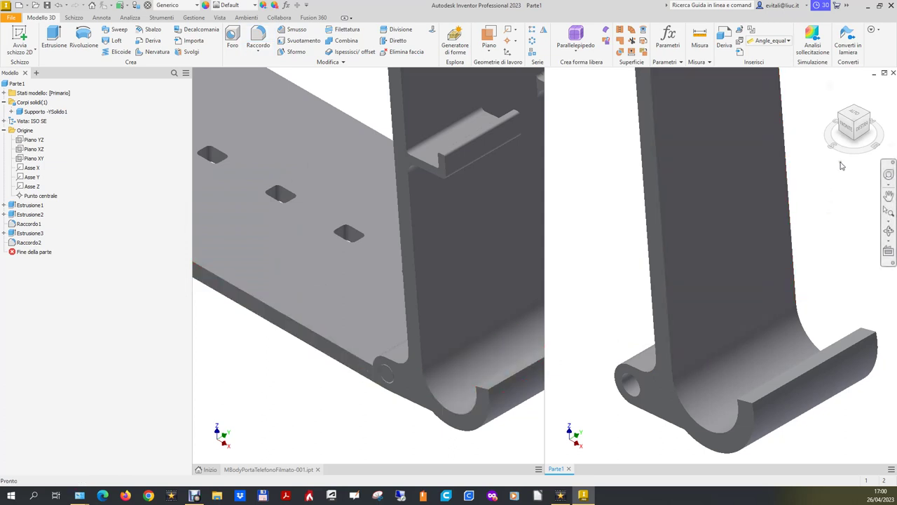
left_click(831, 88)
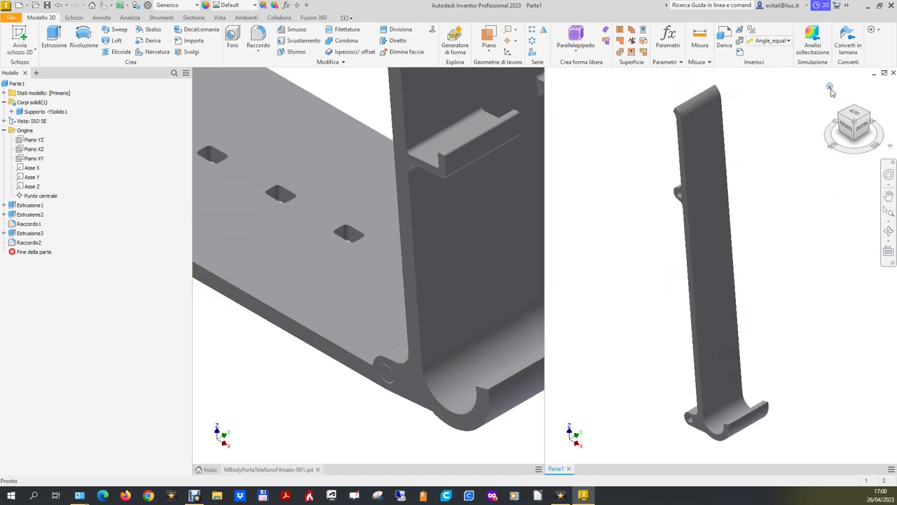
left_click(262, 364)
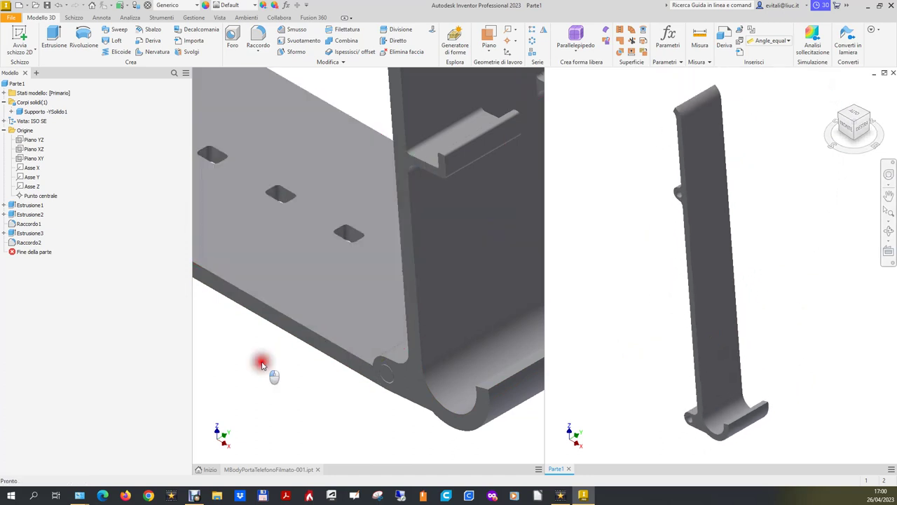
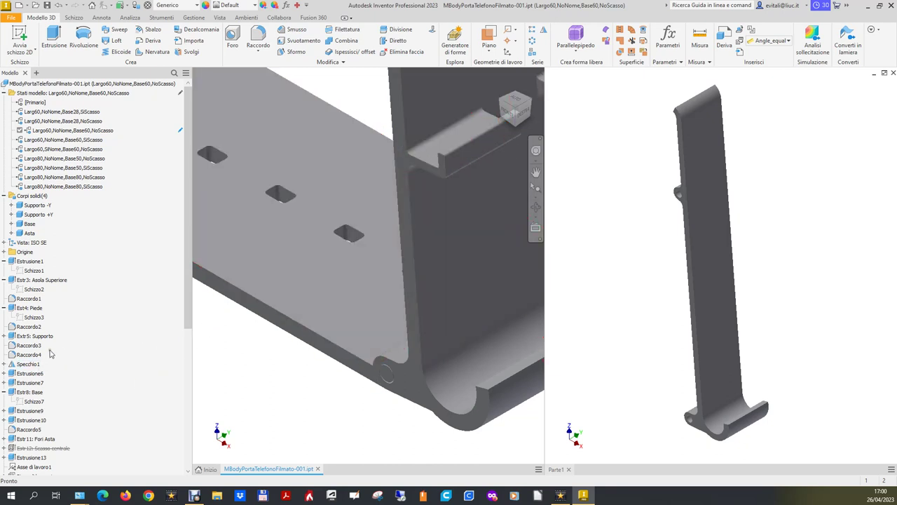
Expand Extr5: Supporto and open its Schizzo4 sketch for reference
left_click(4, 336)
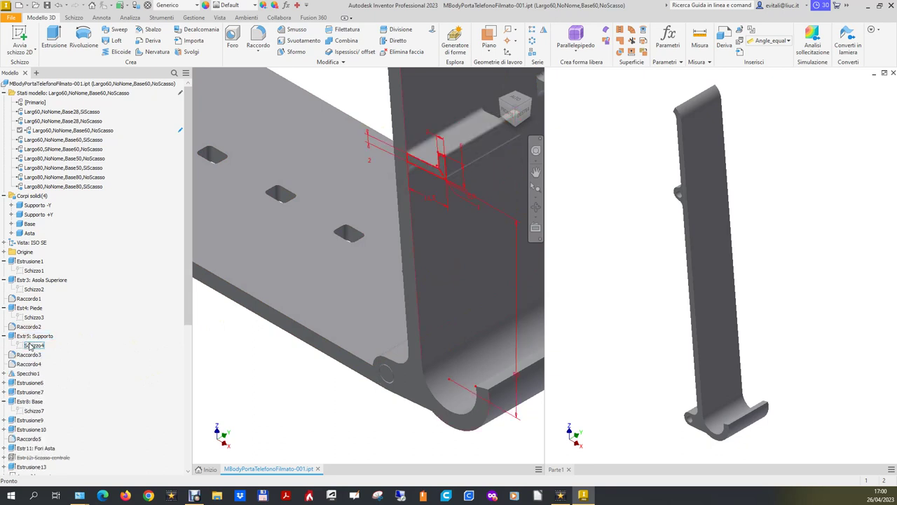
left_click(31, 345)
double_click(32, 345)
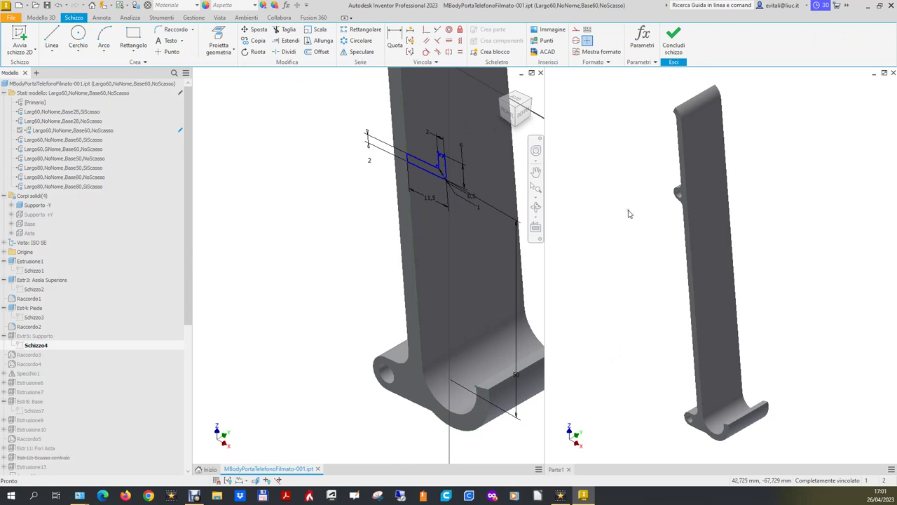
Activate the Parte1 window and start a new 2D sketch
left_click(880, 256)
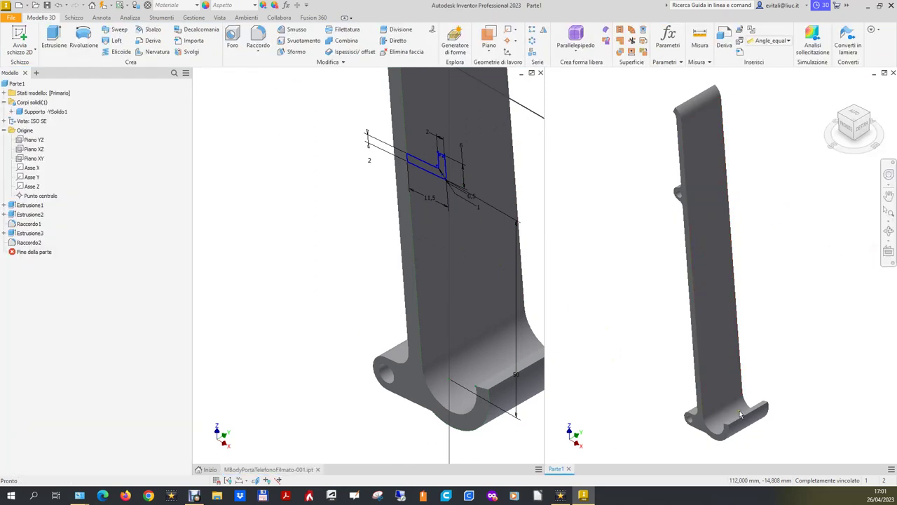
key("s")
scroll(666, 260, "up", 3)
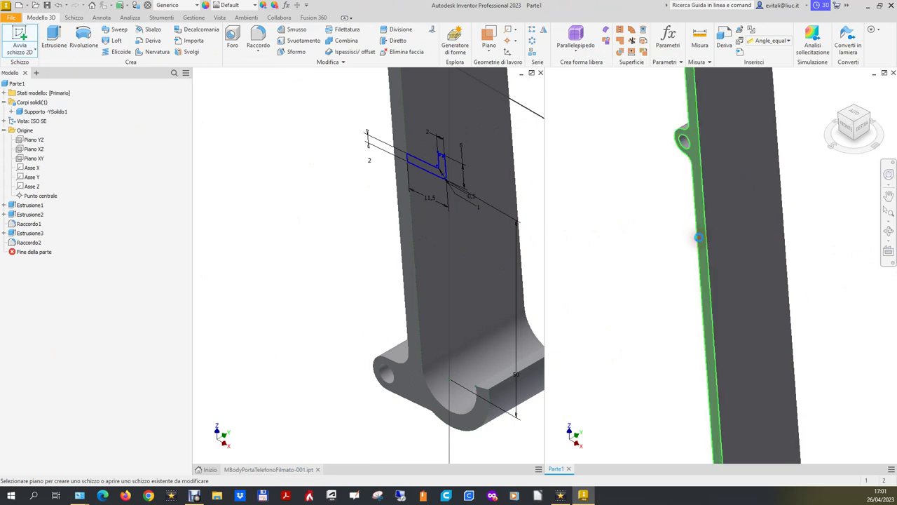
Place the sketch on Parte1's back face and view the original part from Fronte, zoomed in
left_click(699, 238)
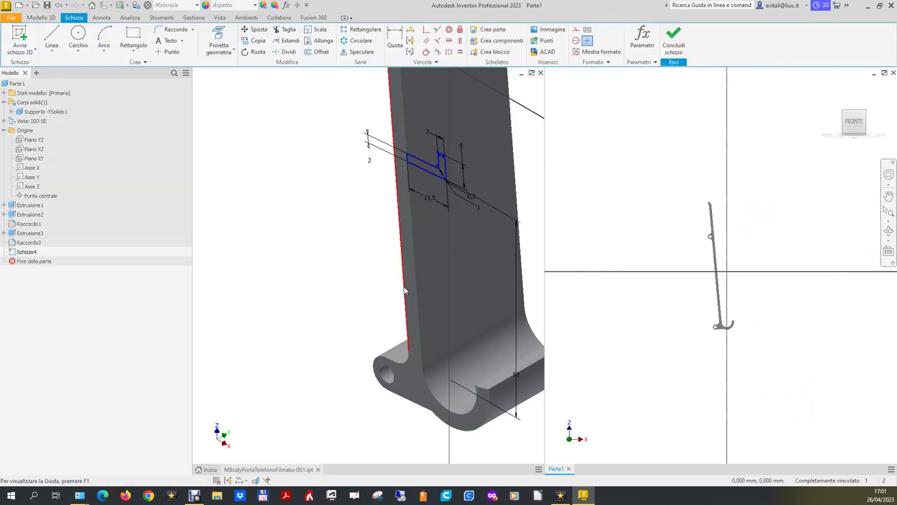
left_click(360, 262)
left_click(501, 116)
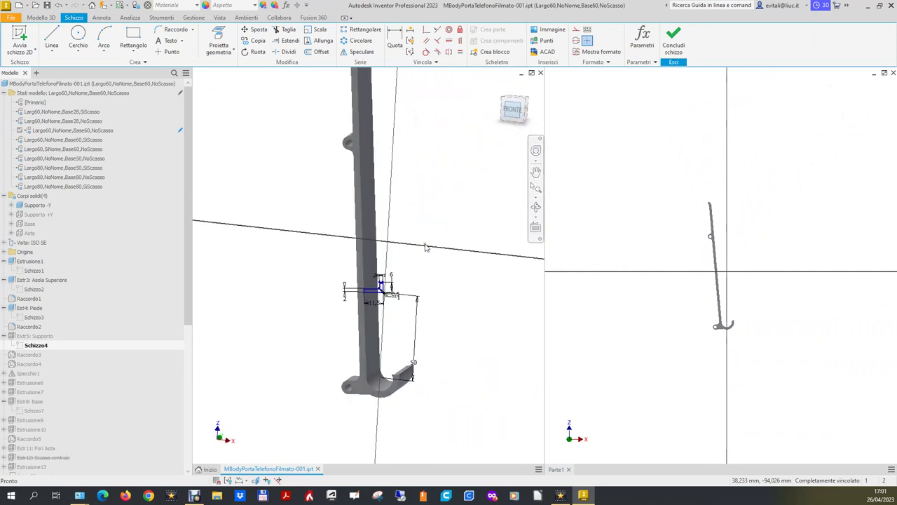
scroll(364, 301, "up", 4)
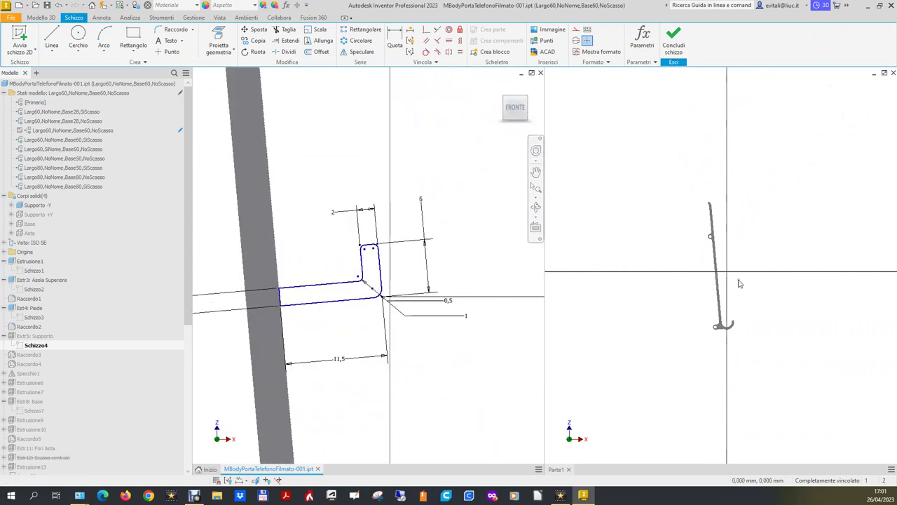
scroll(721, 261, "up", 3)
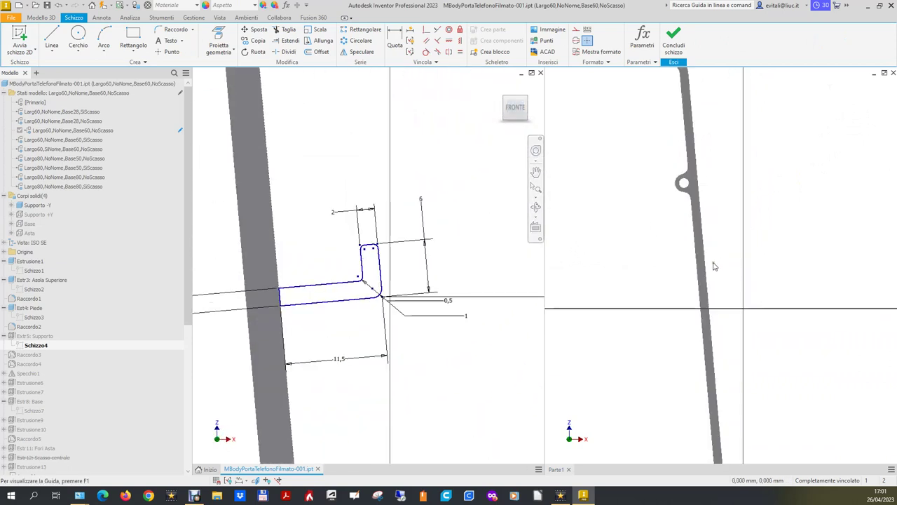
scroll(319, 249, "down", 2)
scroll(319, 250, "down", 1)
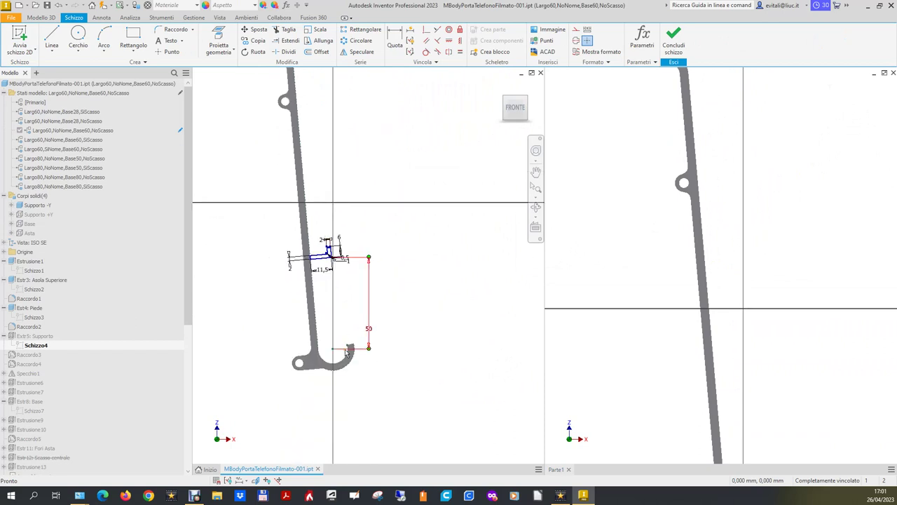
scroll(662, 194, "down", 3)
scroll(729, 368, "up", 2)
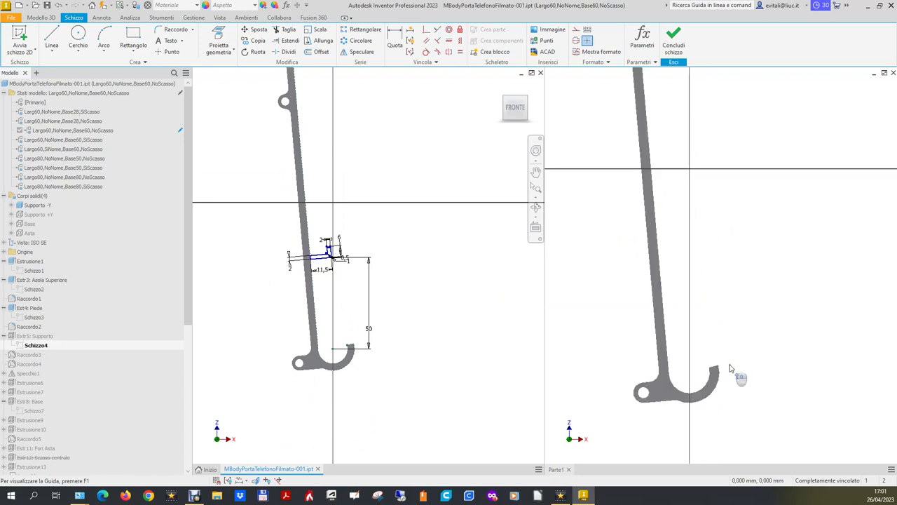
left_click(52, 39)
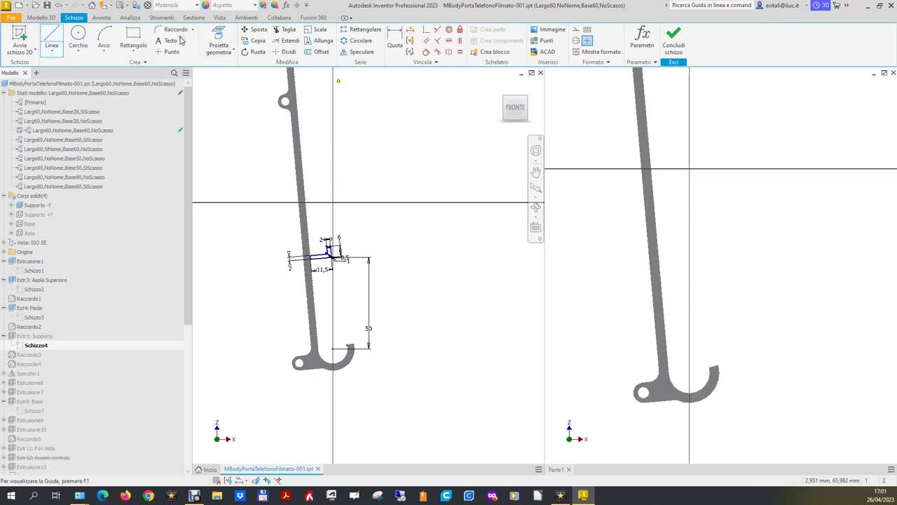
Draw the L-shaped slot outline with lines beside the rod in Parte1's sketch
left_click(52, 38)
left_click(766, 271)
left_click(51, 39)
left_click(664, 254)
left_click(715, 254)
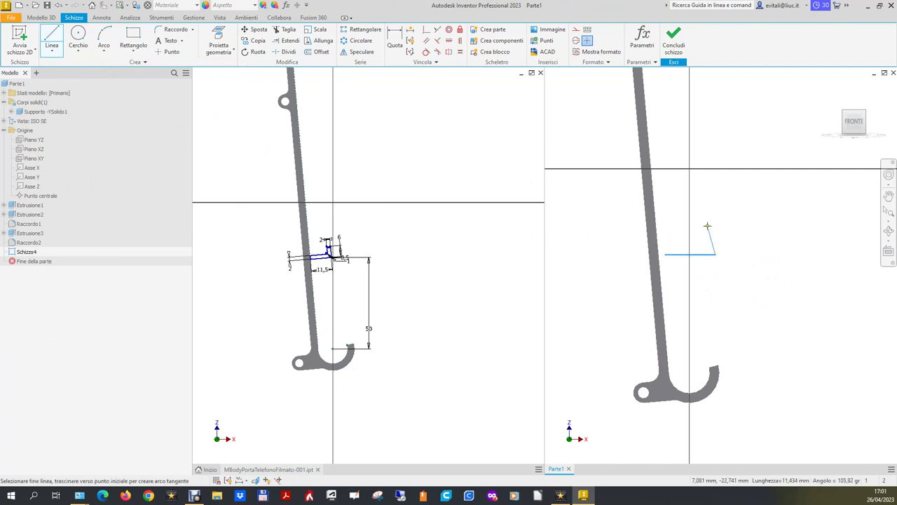
left_click(708, 226)
left_click(701, 227)
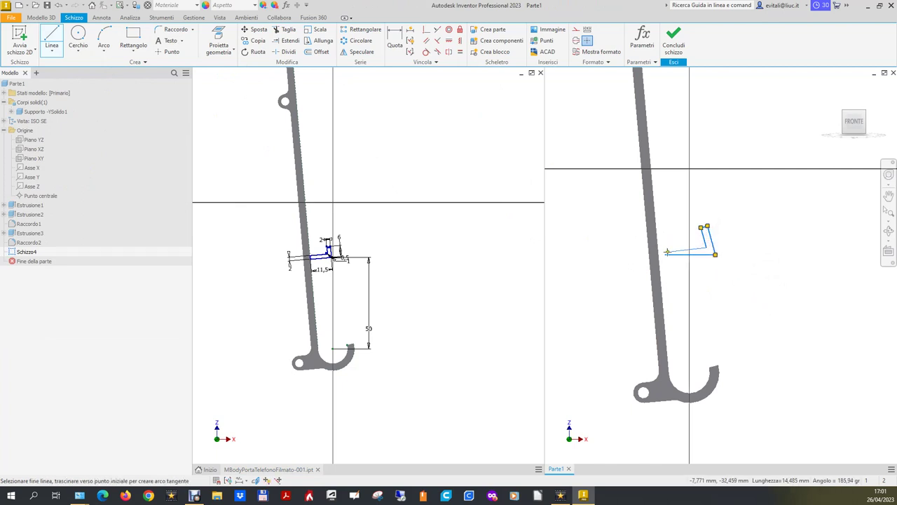
left_click(665, 248)
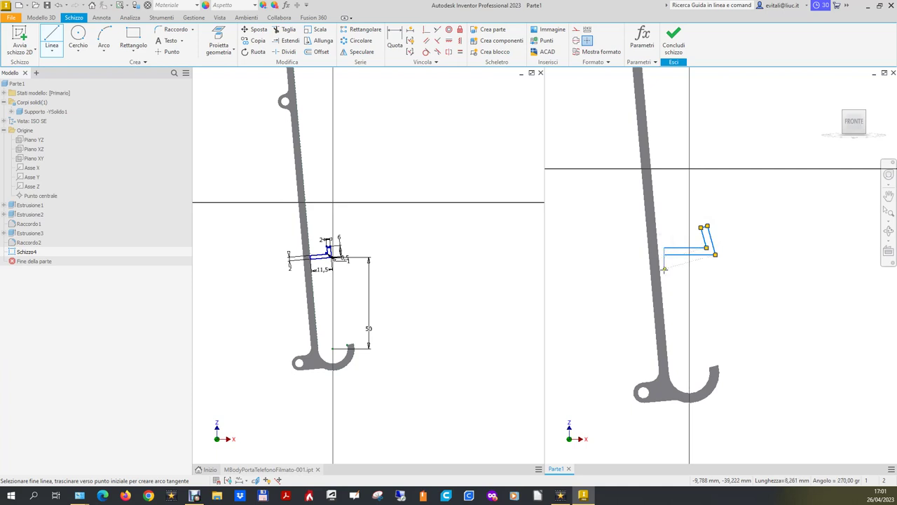
scroll(662, 252, "up", 2)
scroll(638, 235, "up", 2)
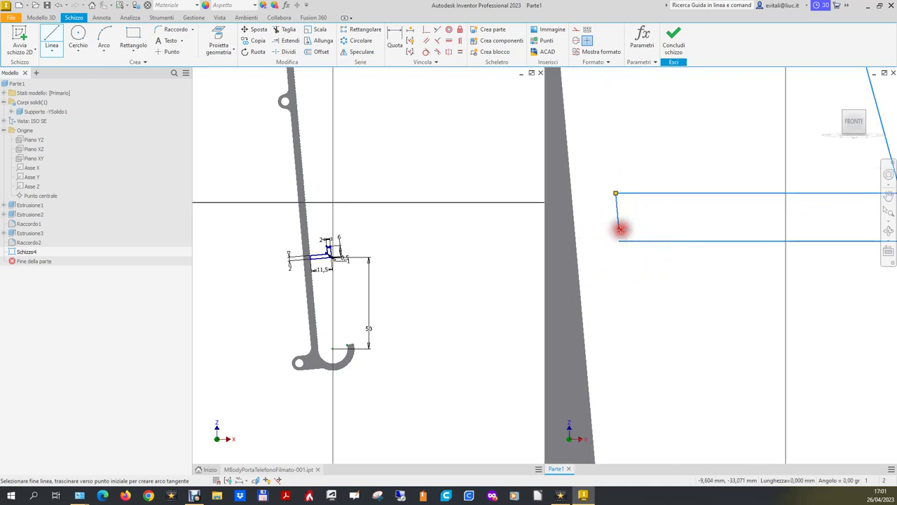
left_click(622, 230)
right_click(621, 229)
left_click(666, 236)
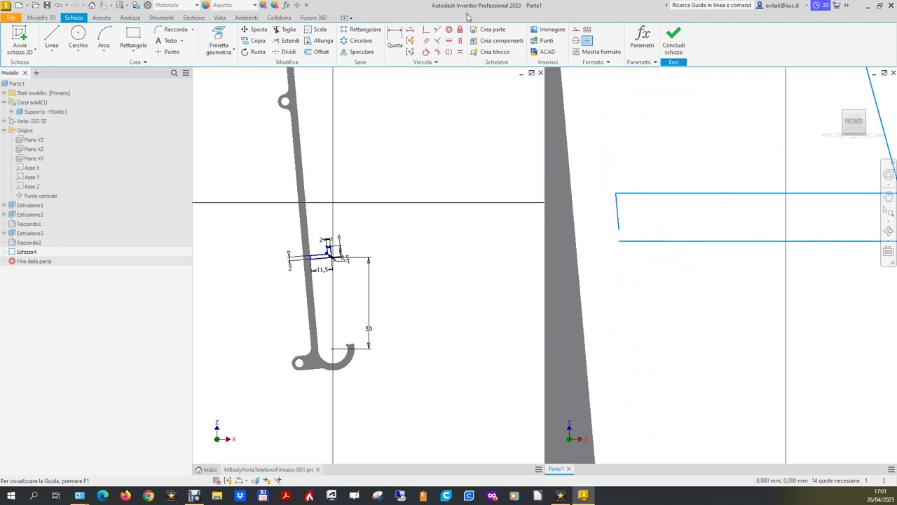
Join the closing segment's loose end to the bottom edge with a Coincident constraint
left_click(426, 29)
left_click(619, 230)
left_click(622, 242)
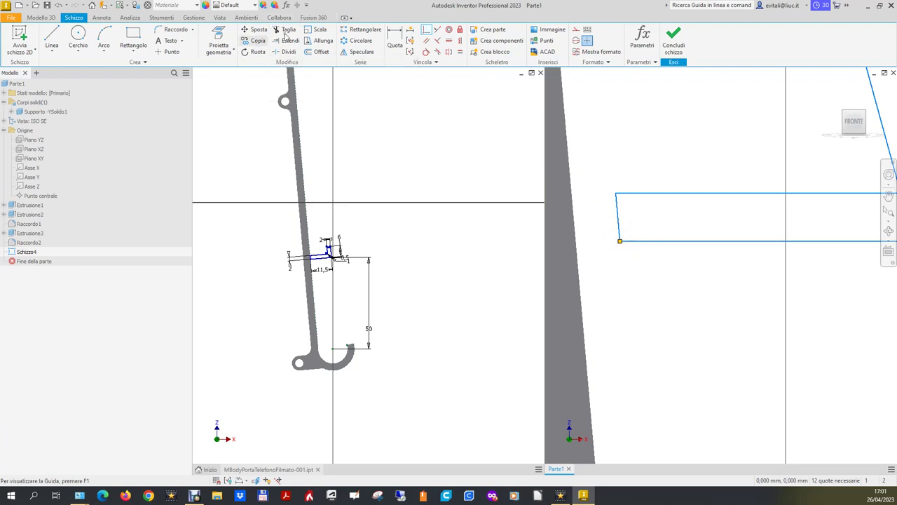
Make the slot outline's left edge collinear with the rod's edge
left_click(449, 52)
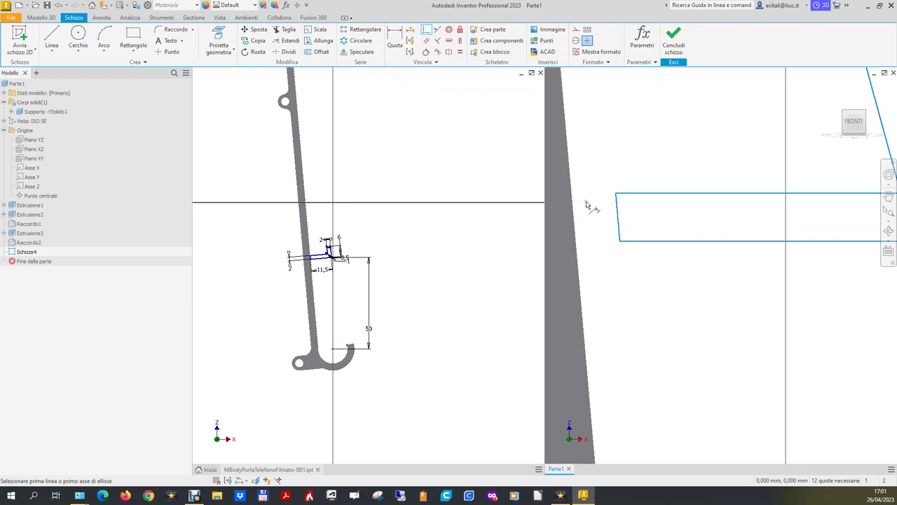
left_click(618, 220)
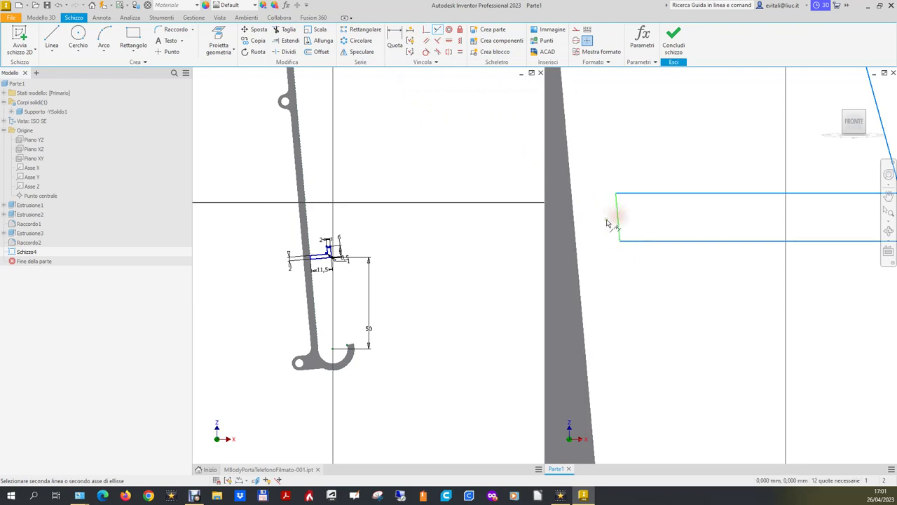
left_click(576, 233)
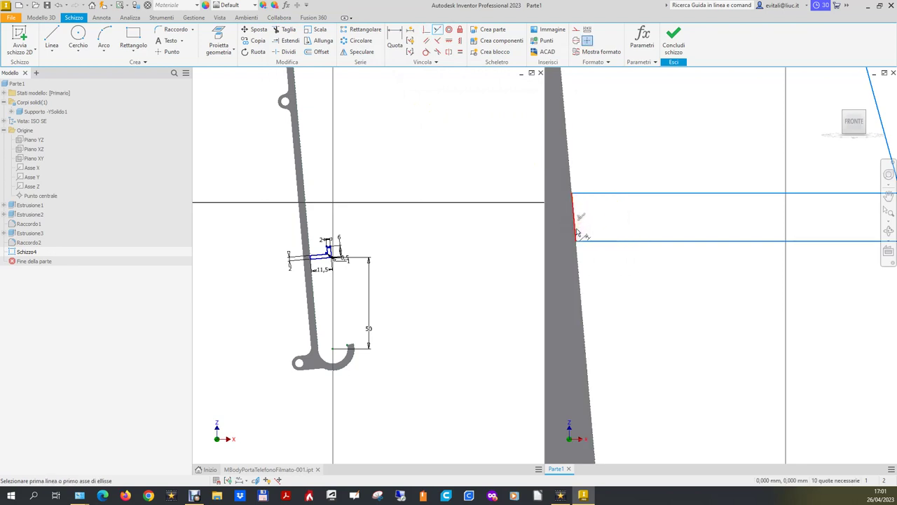
scroll(544, 228, "down", 4)
scroll(467, 235, "up", 3)
scroll(460, 241, "up", 4)
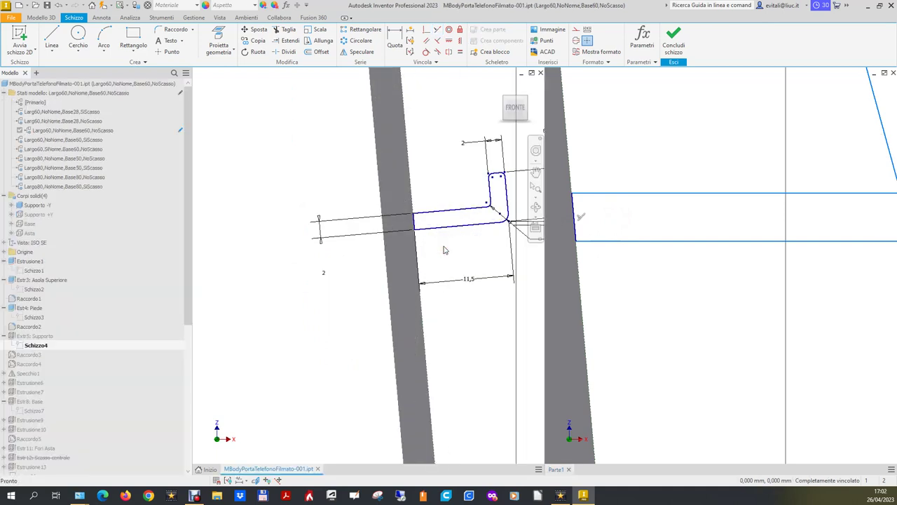
left_click(448, 242)
Show all constraints on the reference Schizzo4 sketch and inspect it
left_click(284, 365)
left_click(228, 481)
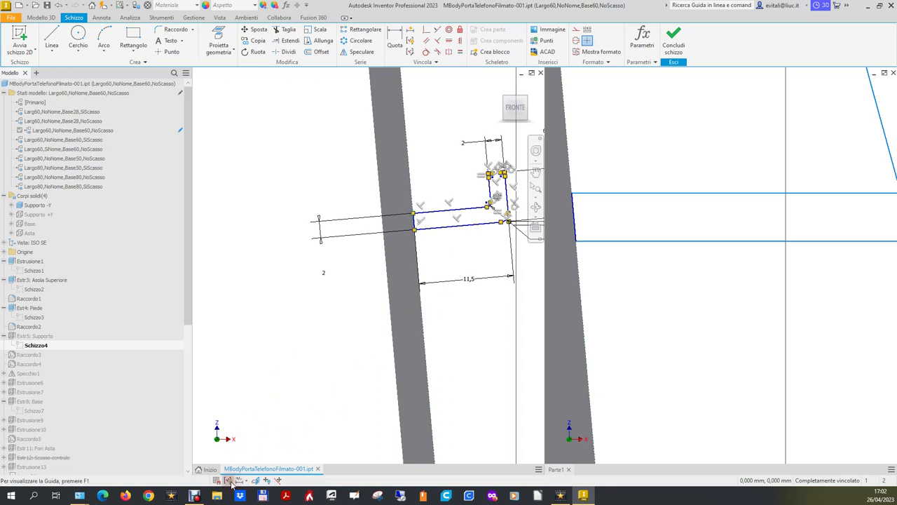
scroll(481, 246, "up", 3)
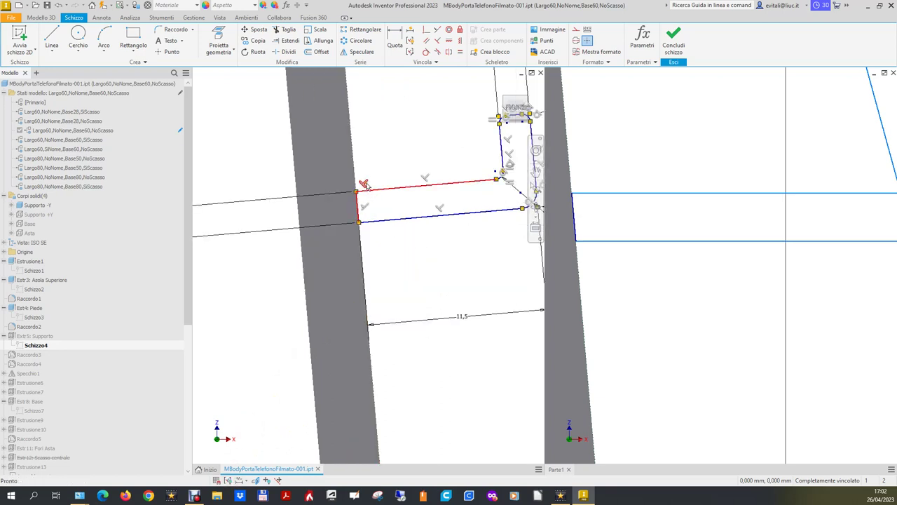
scroll(635, 210, "down", 3)
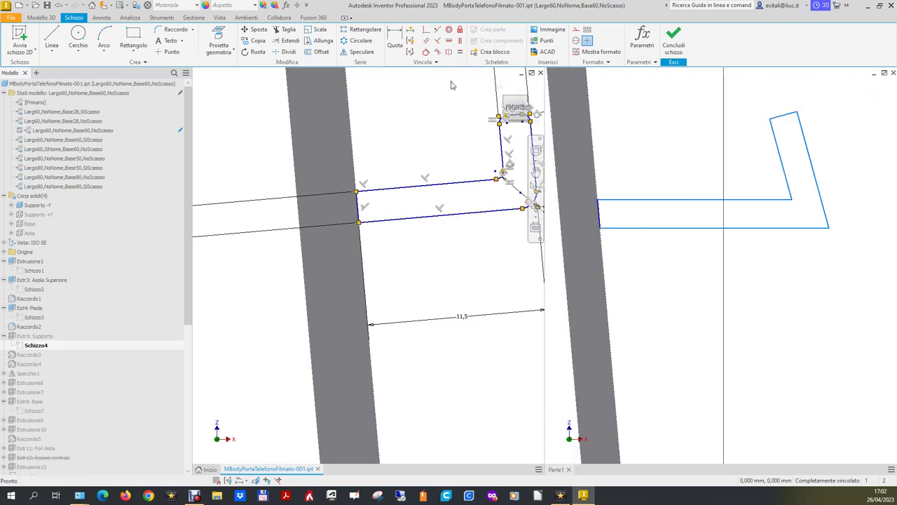
scroll(411, 170, "down", 2)
scroll(434, 172, "up", 3)
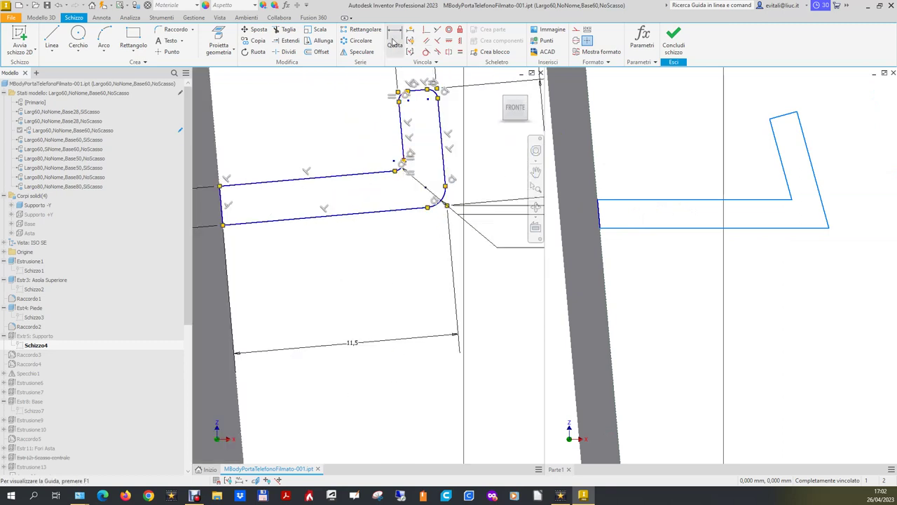
Make the long lower line perpendicular to the short left edge and the slanted edge
left_click(437, 40)
left_click(624, 199)
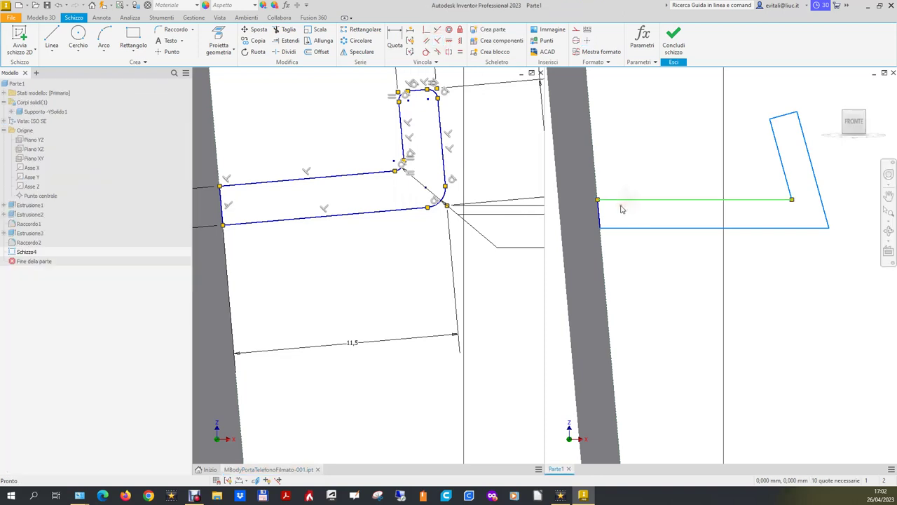
left_click(601, 211)
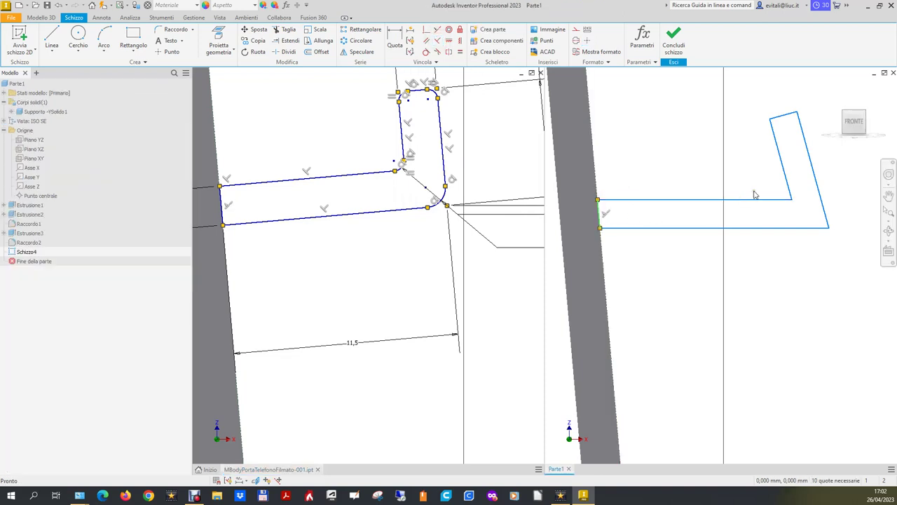
left_click(788, 181)
left_click(789, 200)
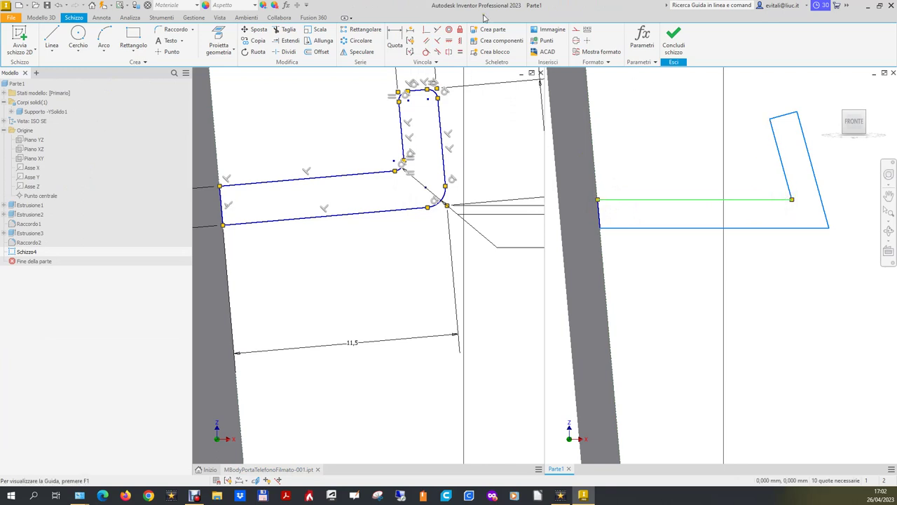
left_click(437, 39)
left_click(611, 200)
left_click(600, 210)
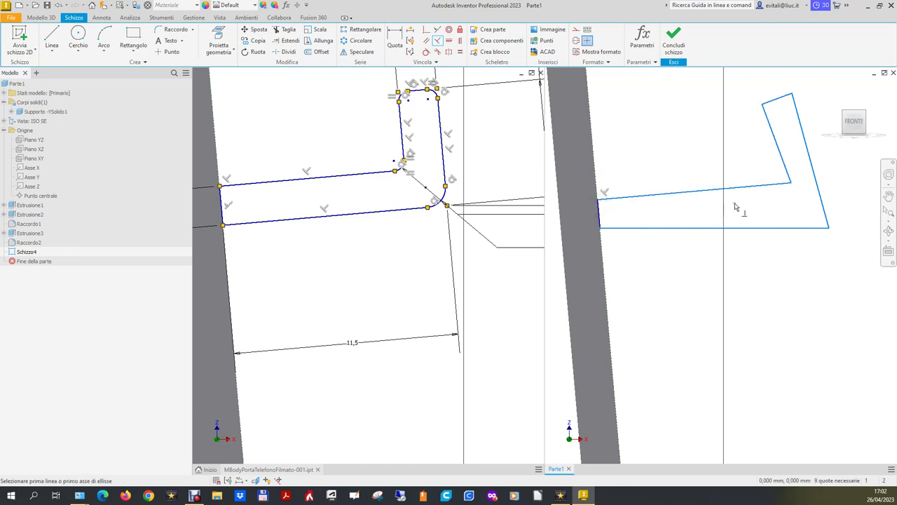
left_click(768, 186)
left_click(784, 170)
Square the slot profile's top-left and top-right corners with Perpendicular constraints
scroll(792, 104, "down", 5)
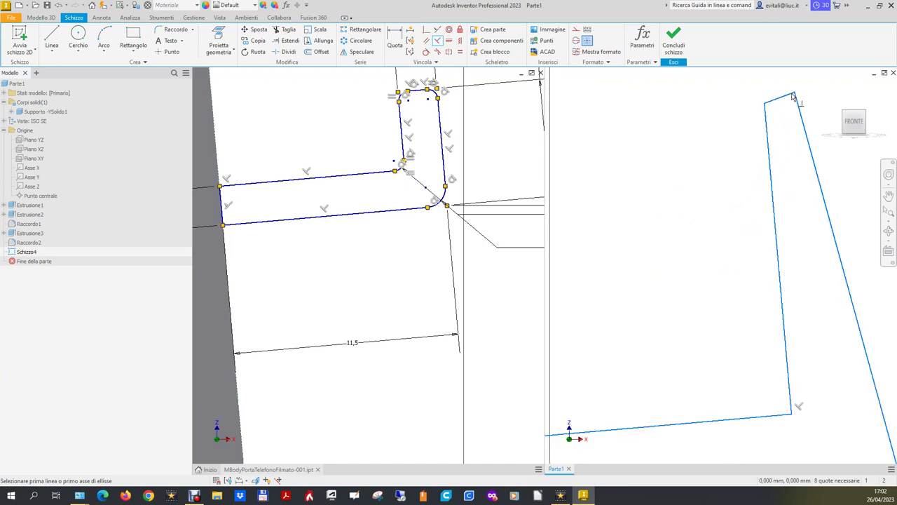
left_click(785, 101)
left_click(769, 118)
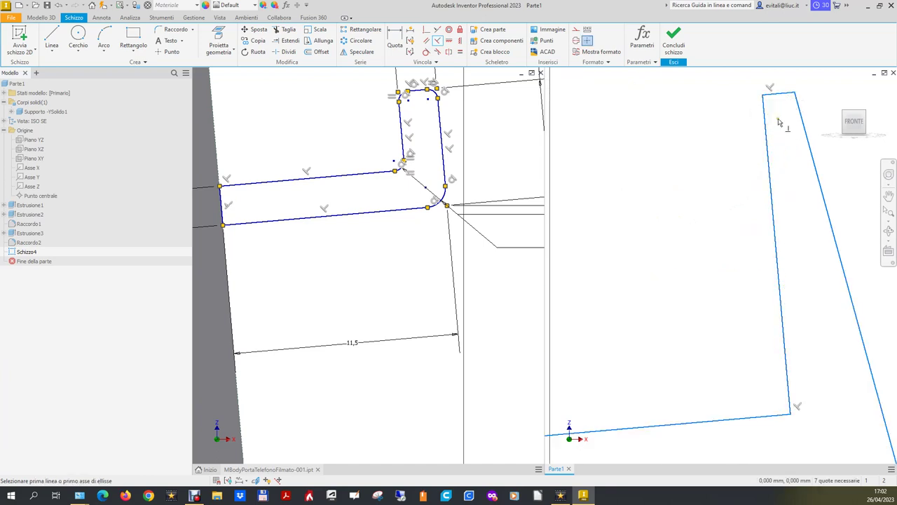
left_click(804, 123)
left_click(785, 92)
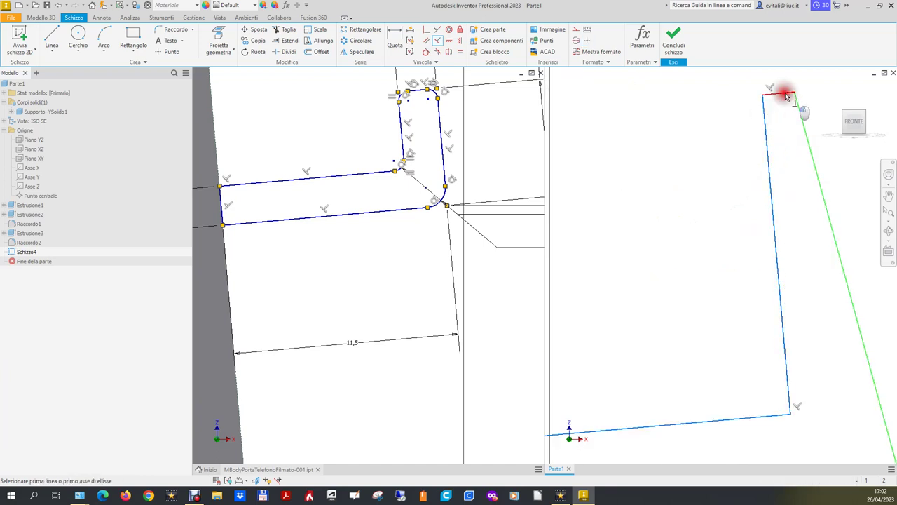
Constrain the profile's bottom edge perpendicular to the support's slanted edge
scroll(715, 125, "up", 3)
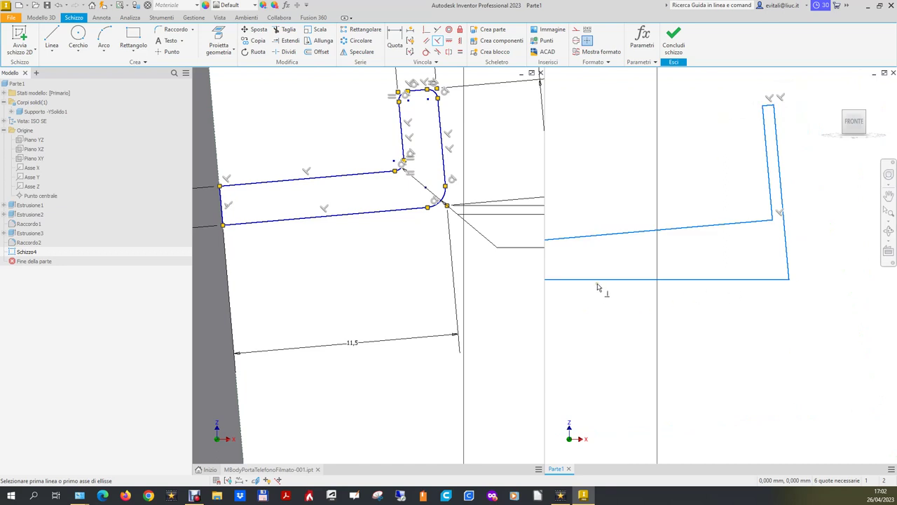
scroll(673, 300, "up", 1)
scroll(672, 303, "up", 1)
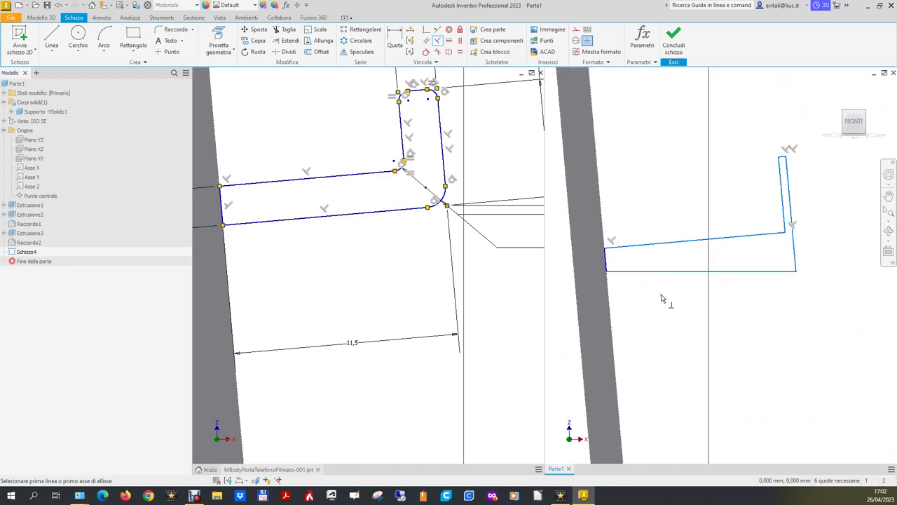
left_click(631, 271)
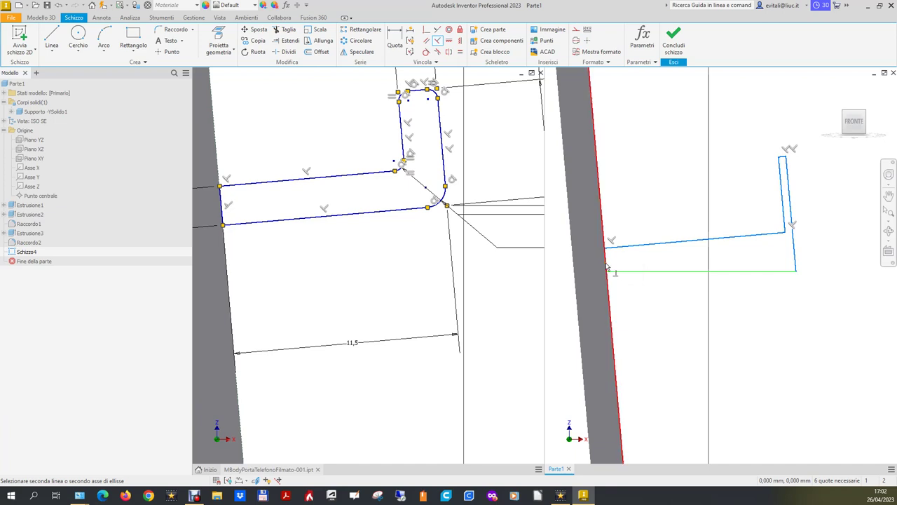
left_click(607, 263)
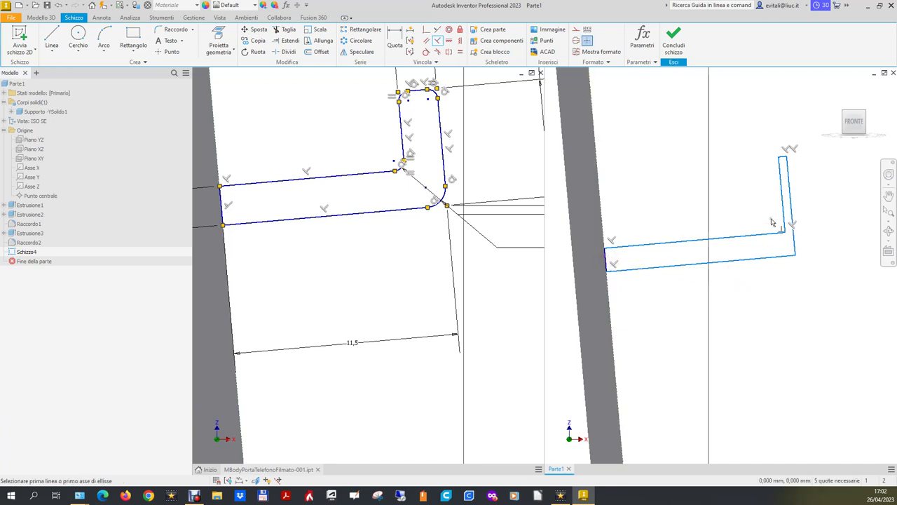
Pick the two short top lines of the profile to constrain them together
scroll(491, 183, "up", 2)
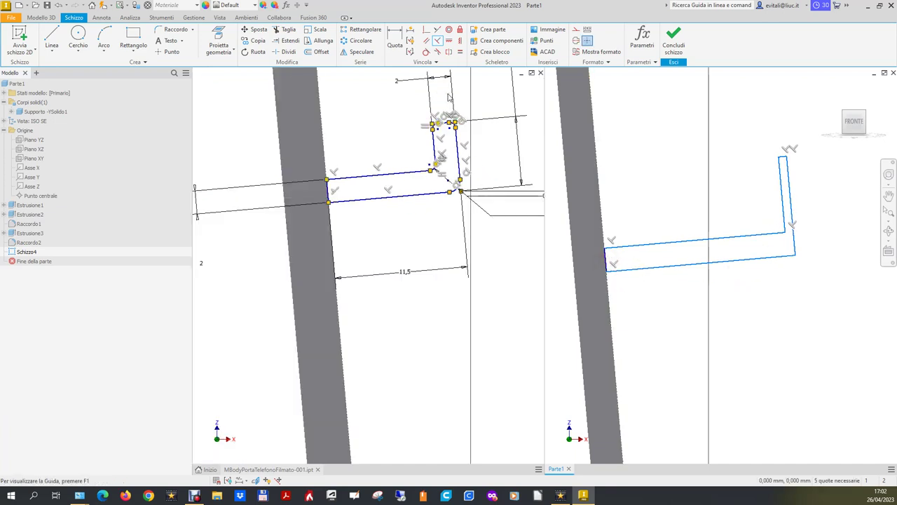
scroll(202, 174, "up", 2)
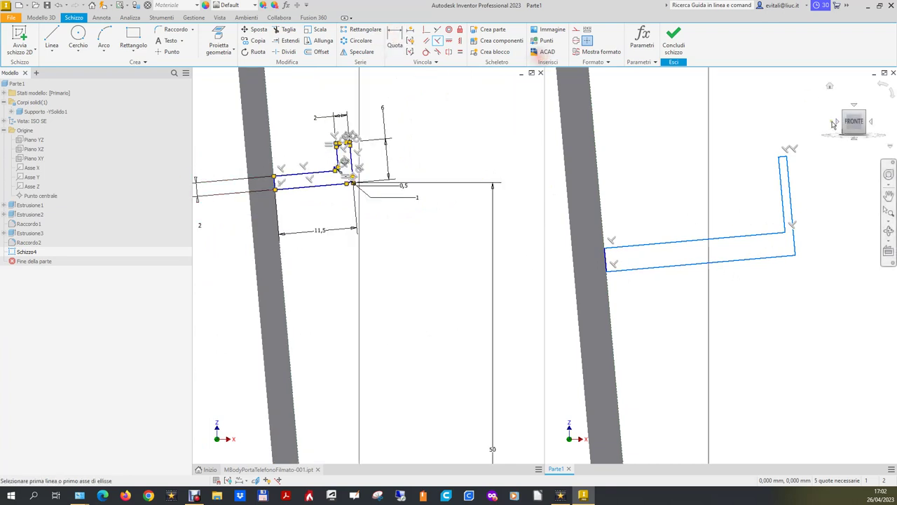
scroll(809, 162, "down", 3)
left_click(730, 154)
left_click(729, 152)
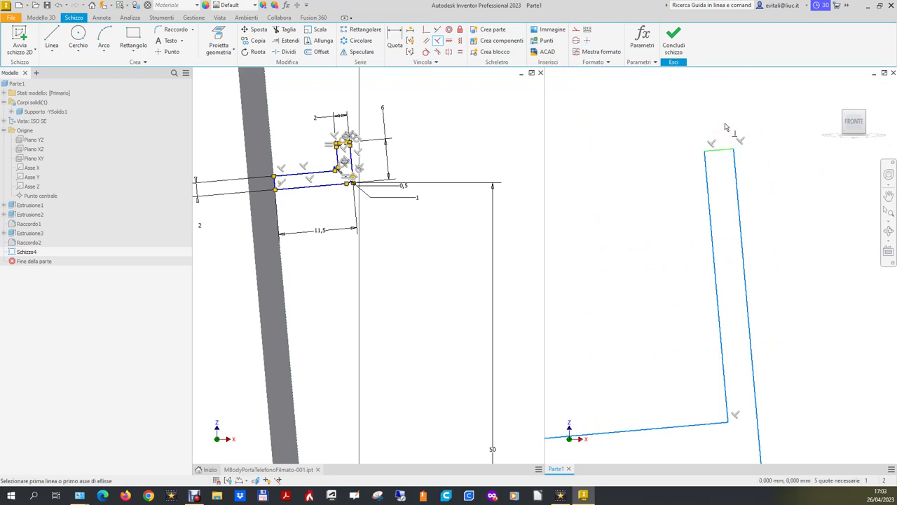
Add an aligned 2 mm width dimension to the slot's top line
left_click(394, 39)
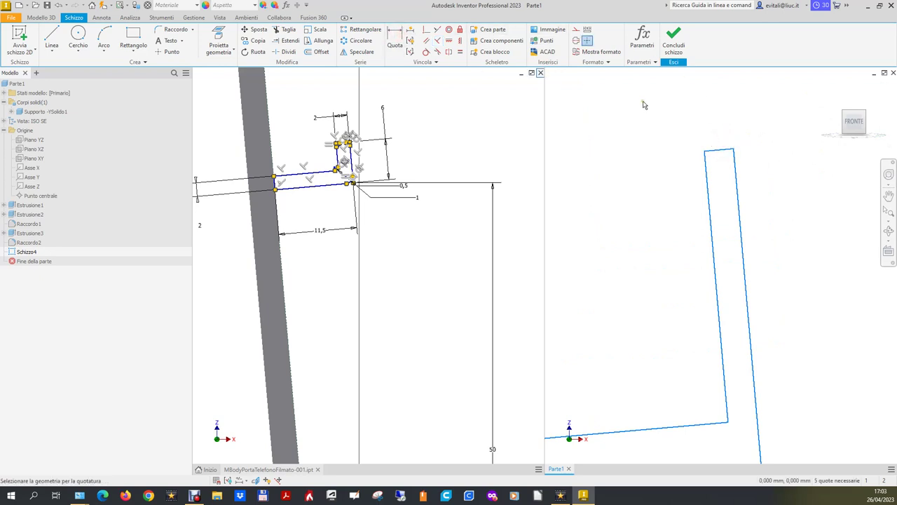
left_click(724, 149)
right_click(722, 121)
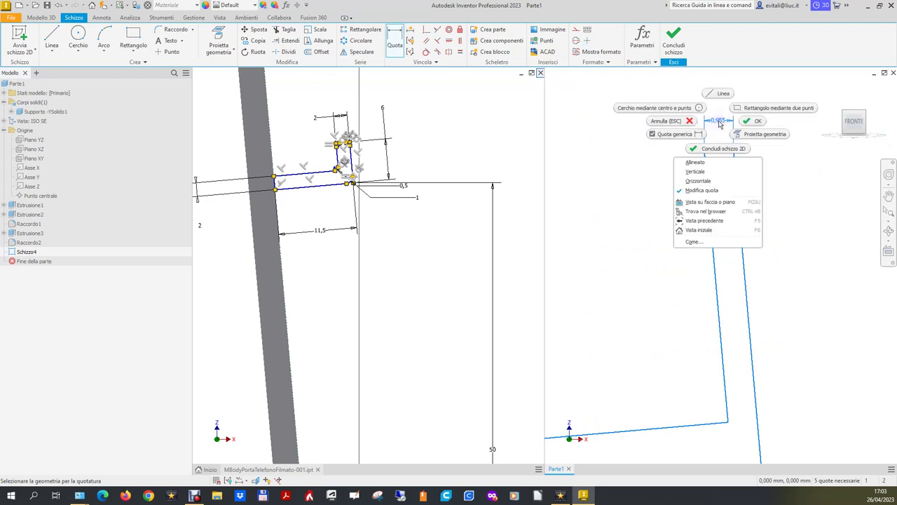
left_click(727, 162)
left_click(717, 123)
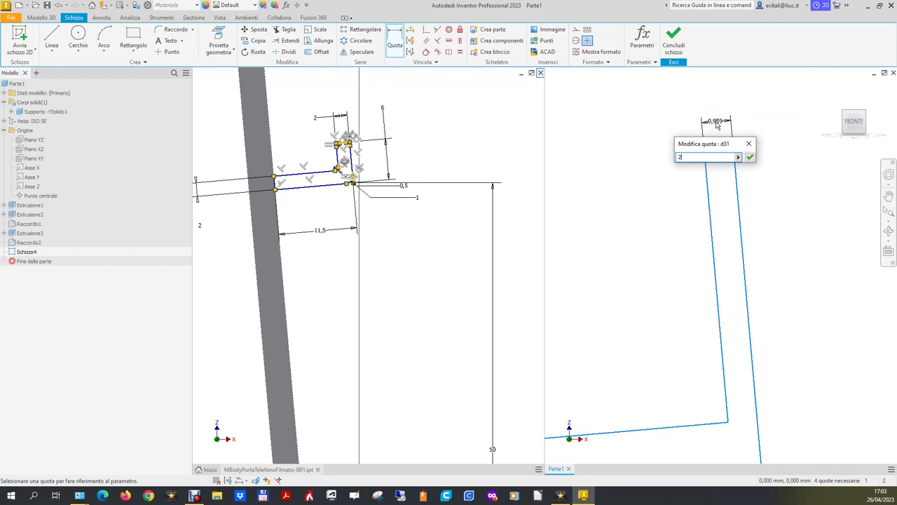
type("2")
key("Return")
scroll(736, 251, "down", 3)
scroll(759, 270, "down", 3)
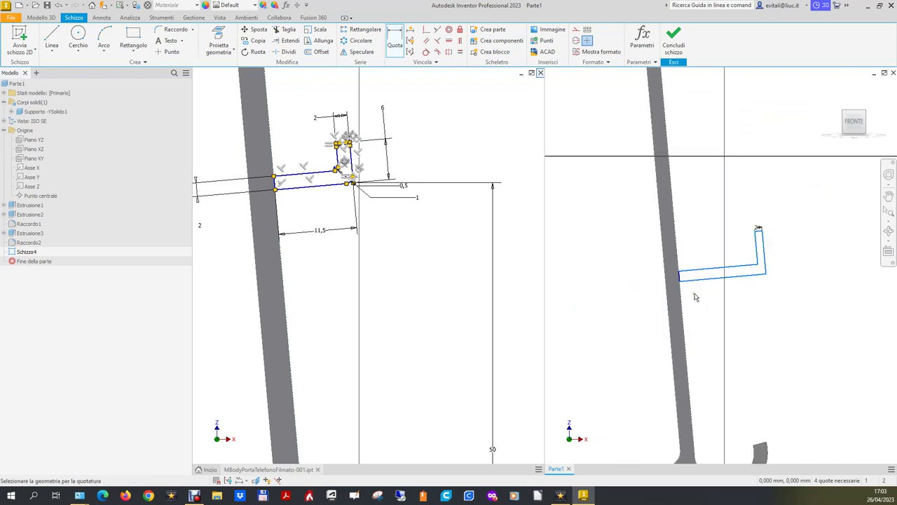
scroll(696, 298, "up", 3)
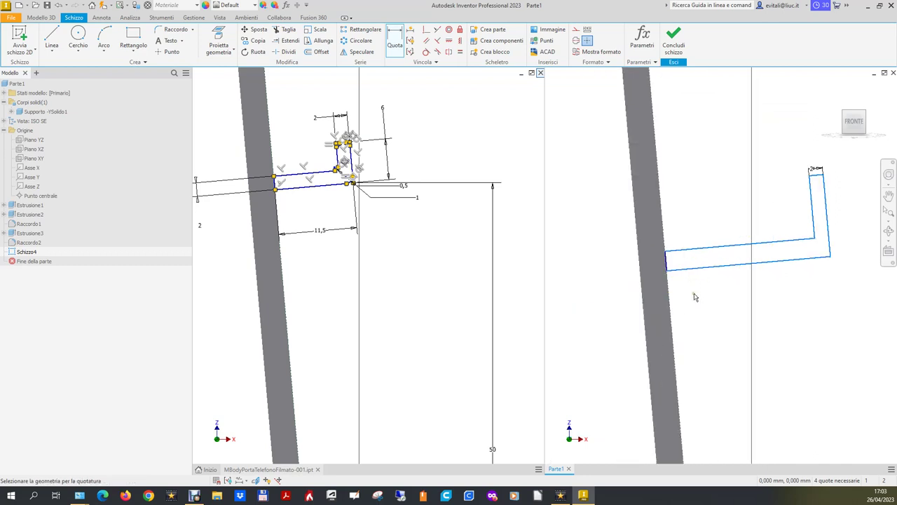
Add an aligned 2 mm width dimension to the profile's short end edge
left_click(666, 264)
right_click(607, 280)
left_click(616, 323)
left_click(607, 290)
type("2")
key("Return")
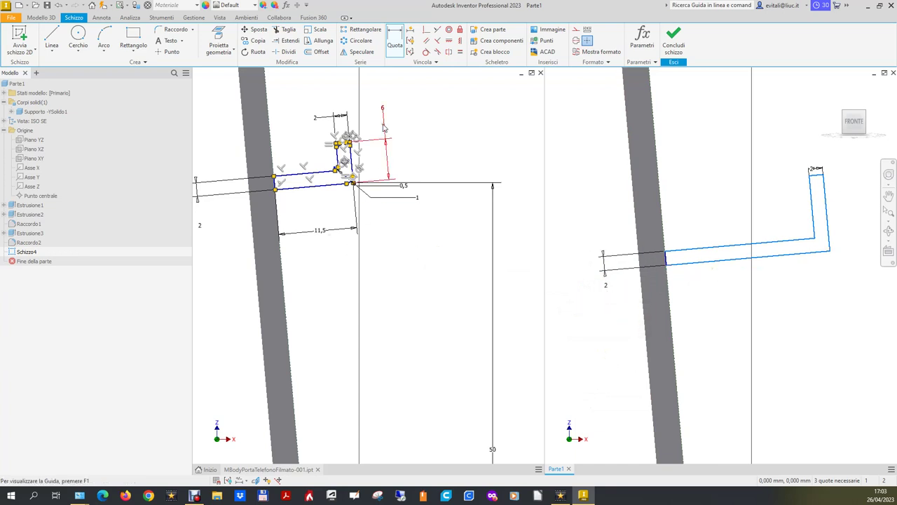
Add an aligned 11,5 mm length dimension to the lower profile line
left_click(396, 38)
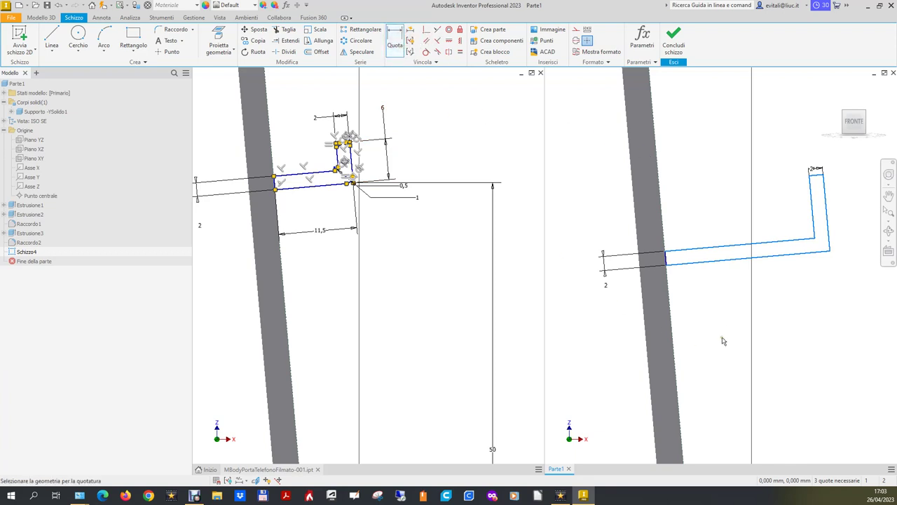
left_click(810, 258)
right_click(790, 301)
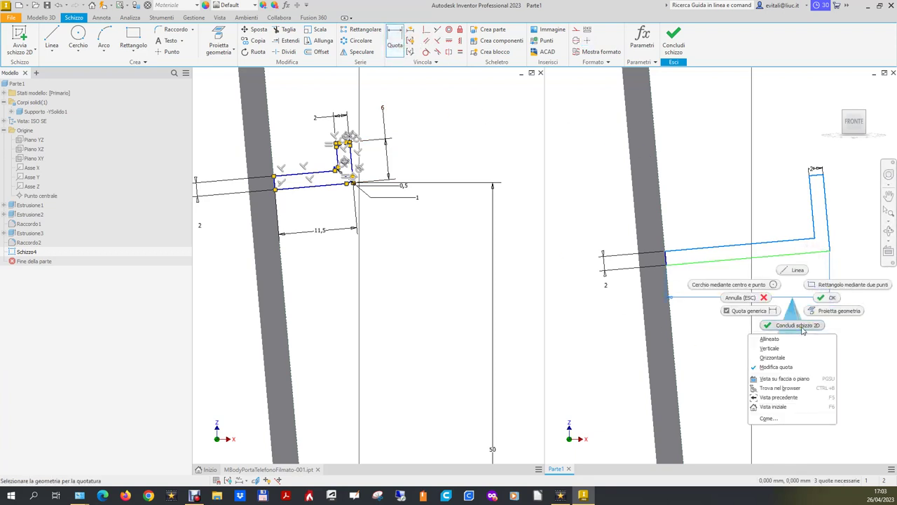
left_click(770, 339)
left_click(761, 305)
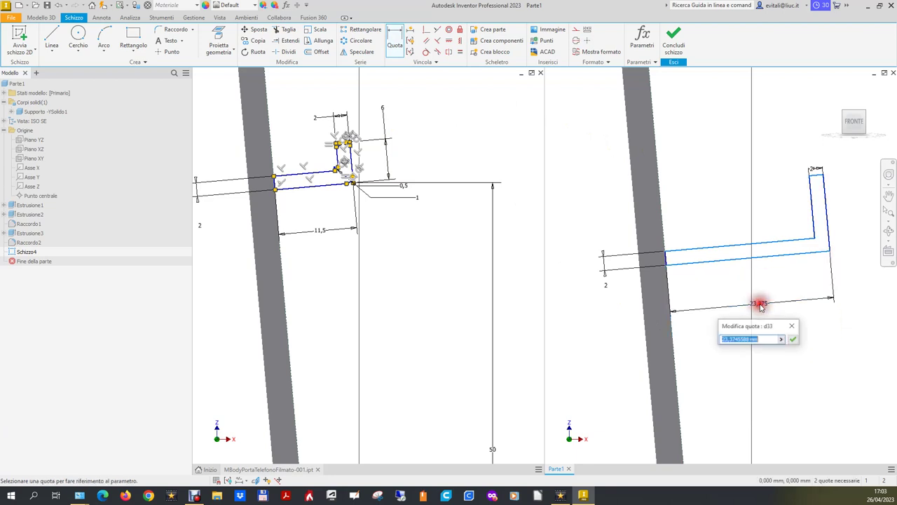
type("11,5")
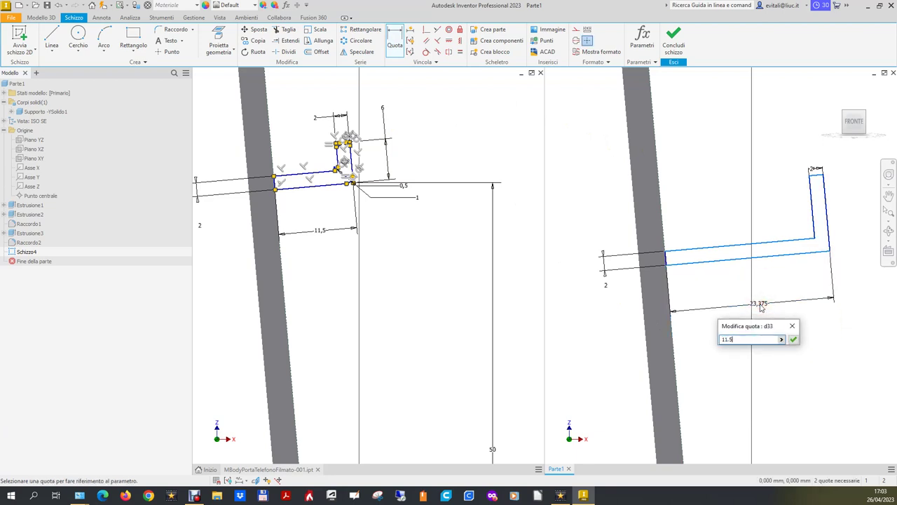
key("Return")
Dimension the upright line at 6 mm, redoing it as an aligned dimension
left_click(744, 214)
left_click(808, 218)
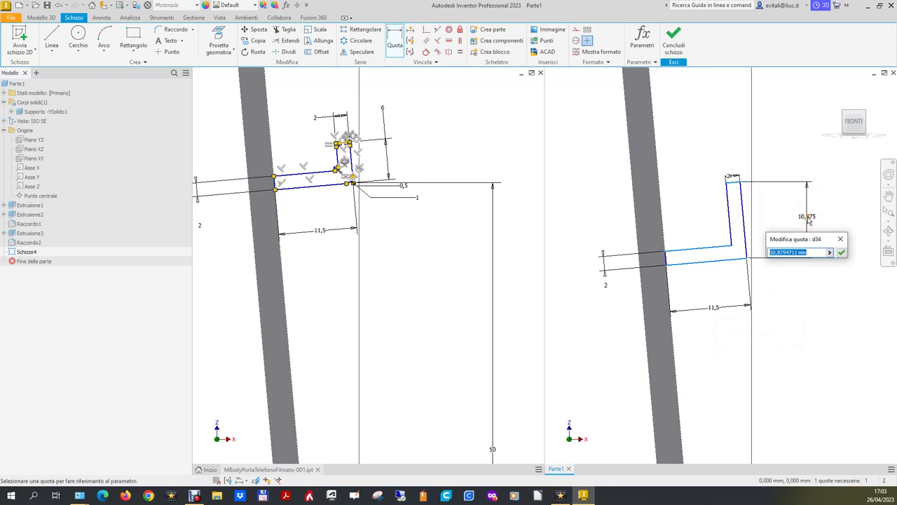
type("6")
left_click(842, 253)
key("Escape")
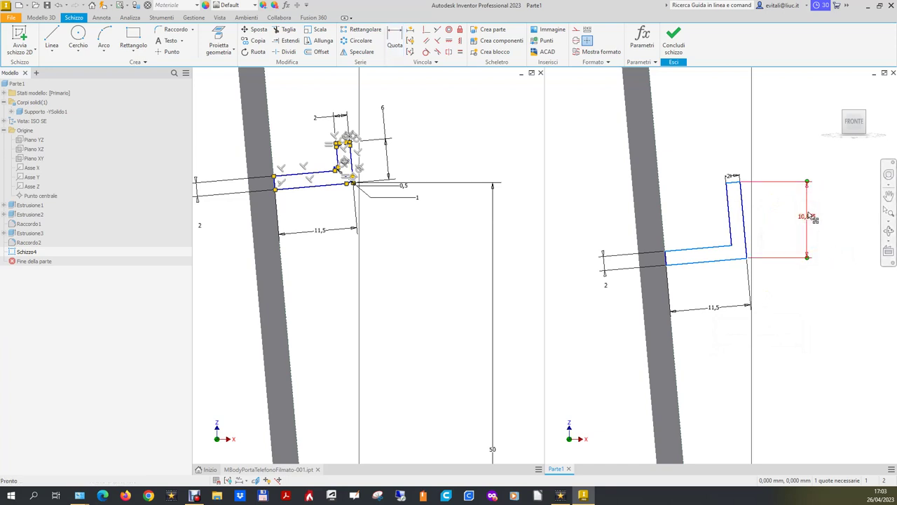
left_click(396, 40)
left_click(747, 230)
right_click(774, 227)
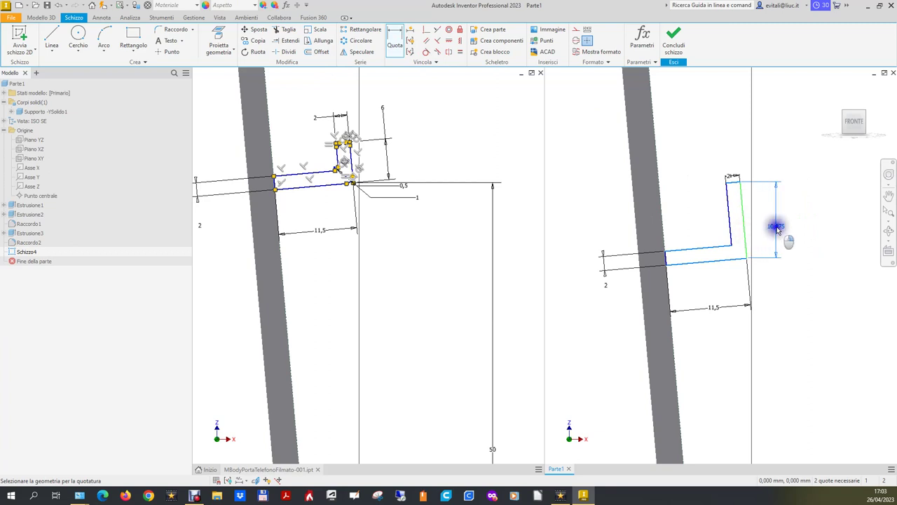
left_click(786, 269)
left_click(766, 217)
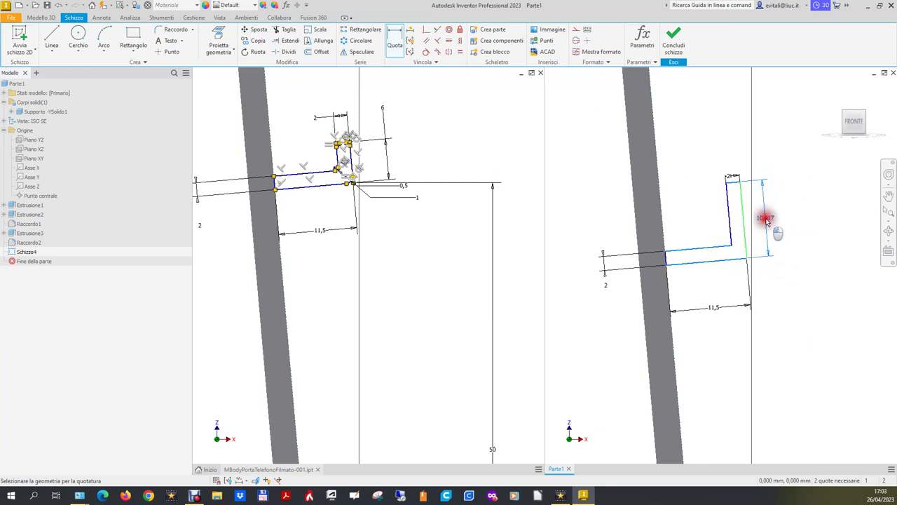
type("6")
key("Return")
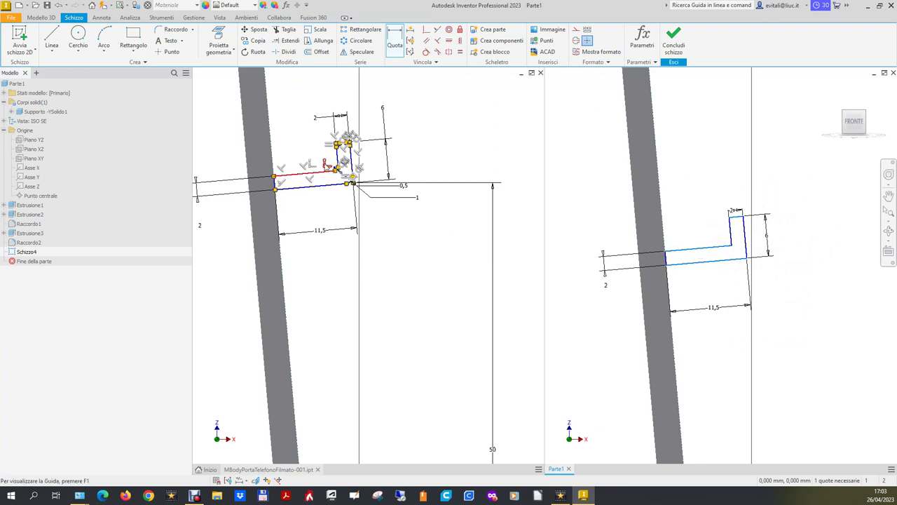
In the reference part, add a driven radius dimension to the top-right arc
scroll(344, 184, "up", 2)
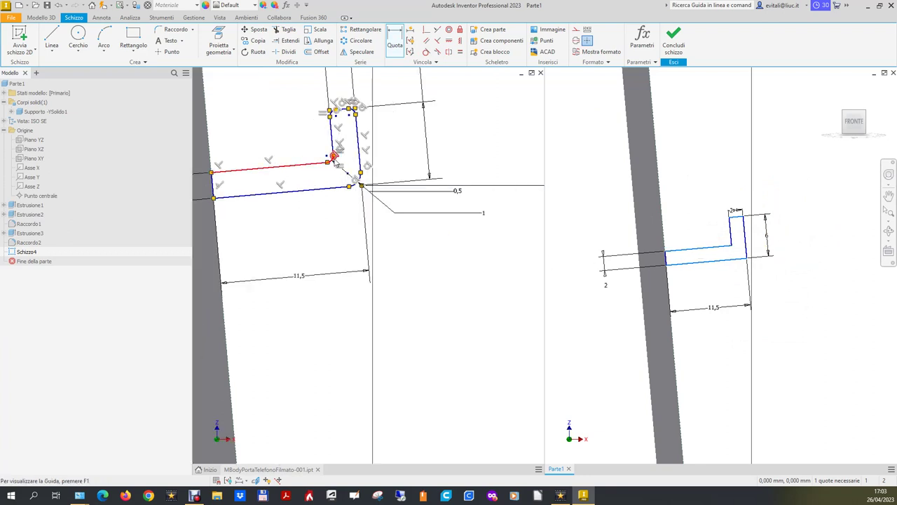
scroll(329, 133, "up", 3)
scroll(367, 228, "down", 3)
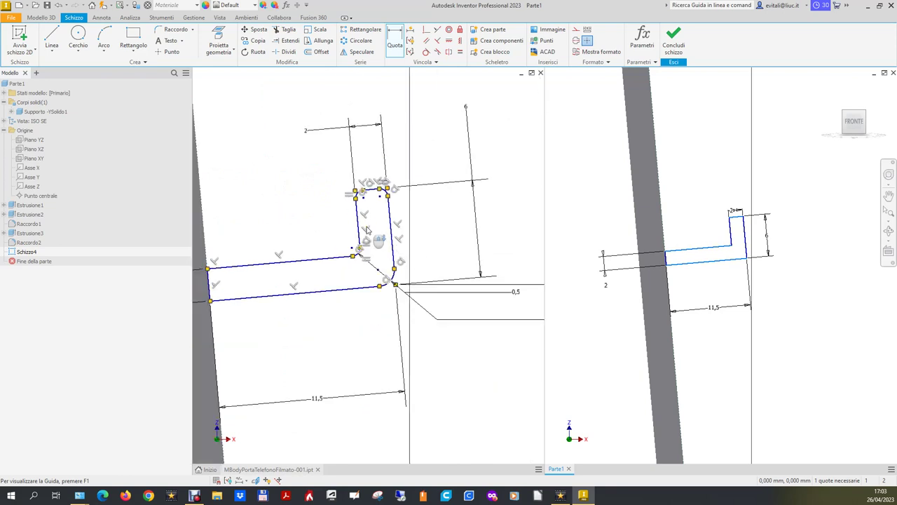
scroll(381, 195, "up", 3)
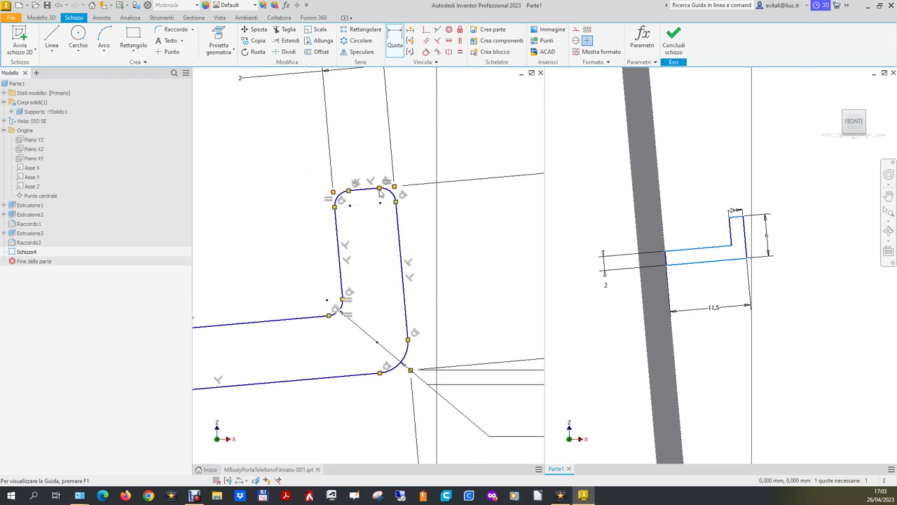
key("Escape")
left_click(477, 143)
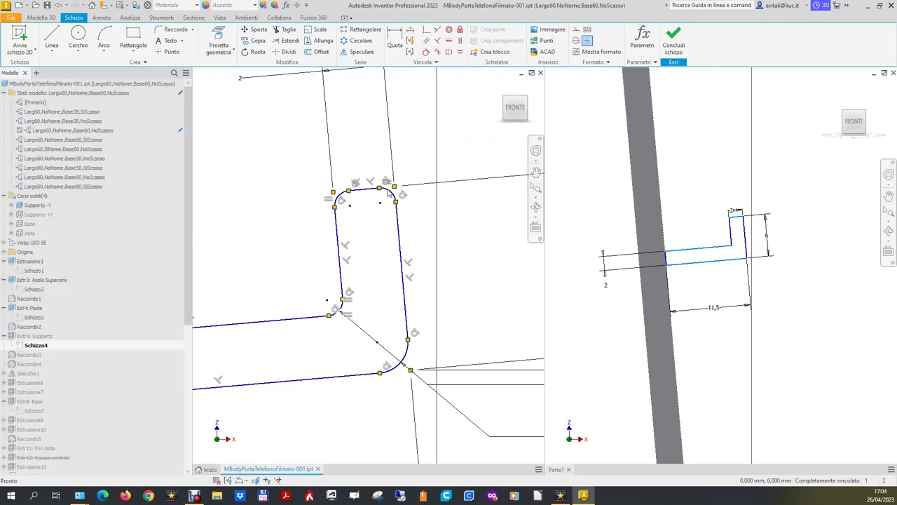
left_click(390, 36)
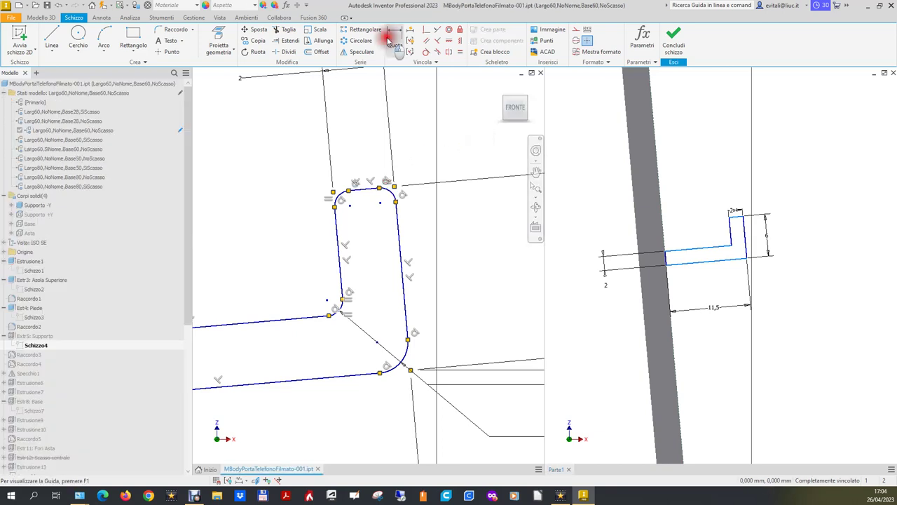
left_click(398, 200)
left_click(411, 147)
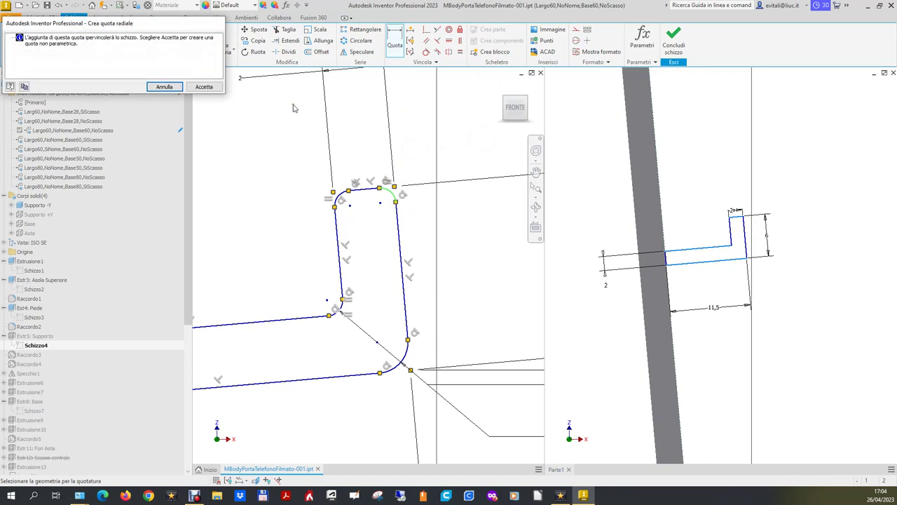
left_click(203, 86)
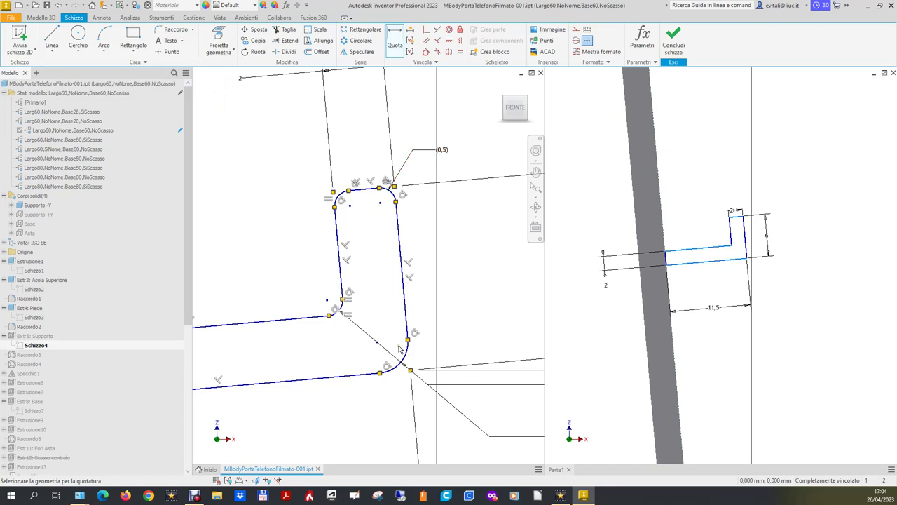
Check the fillet arc's radius with another dimension, then cancel it
scroll(435, 370, "down", 2)
scroll(431, 370, "down", 2)
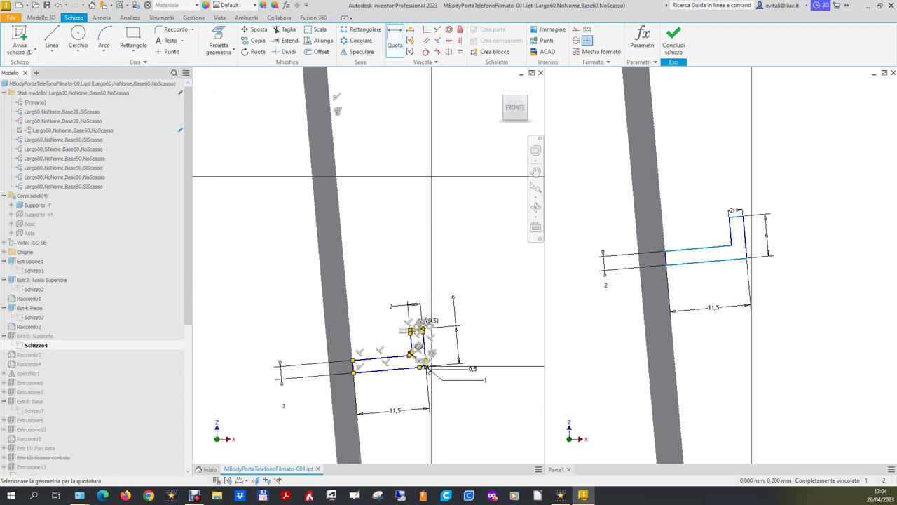
scroll(415, 366, "up", 5)
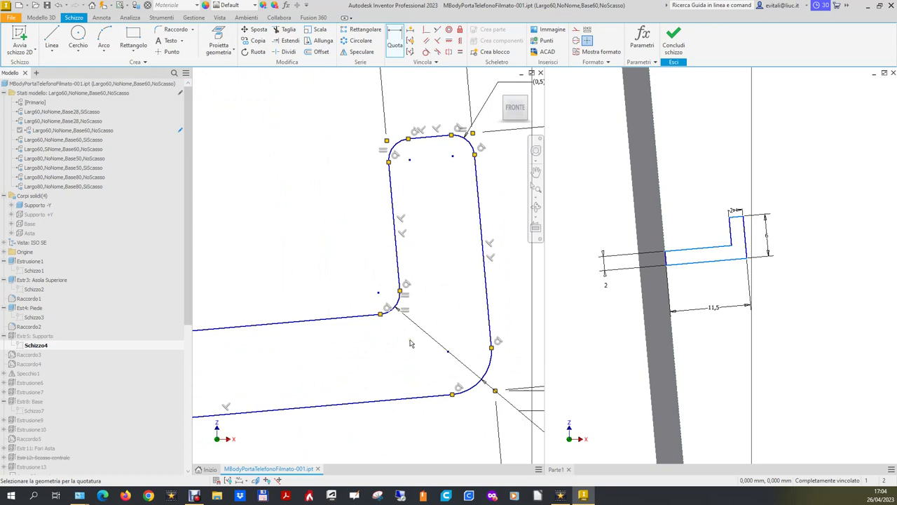
scroll(430, 261, "down", 3)
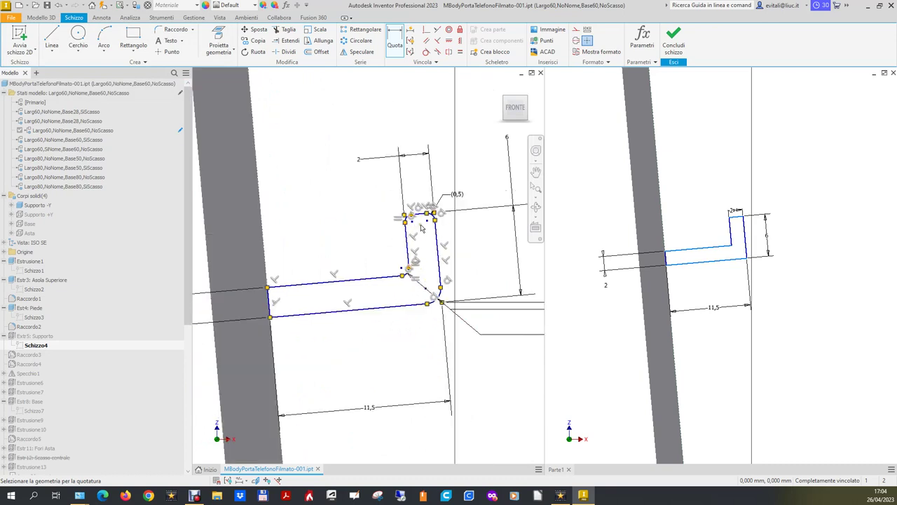
scroll(413, 225, "up", 4)
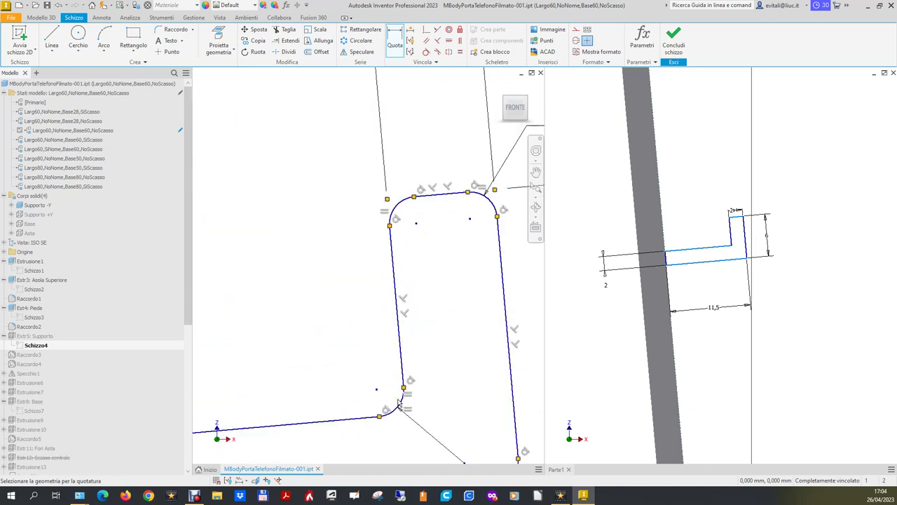
left_click(407, 409)
left_click(340, 344)
key("Escape")
key("Escape")
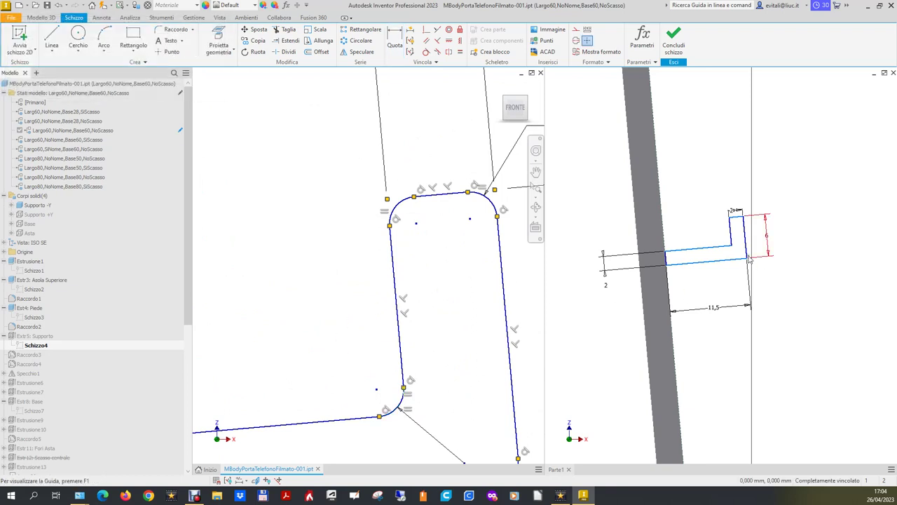
left_click(176, 29)
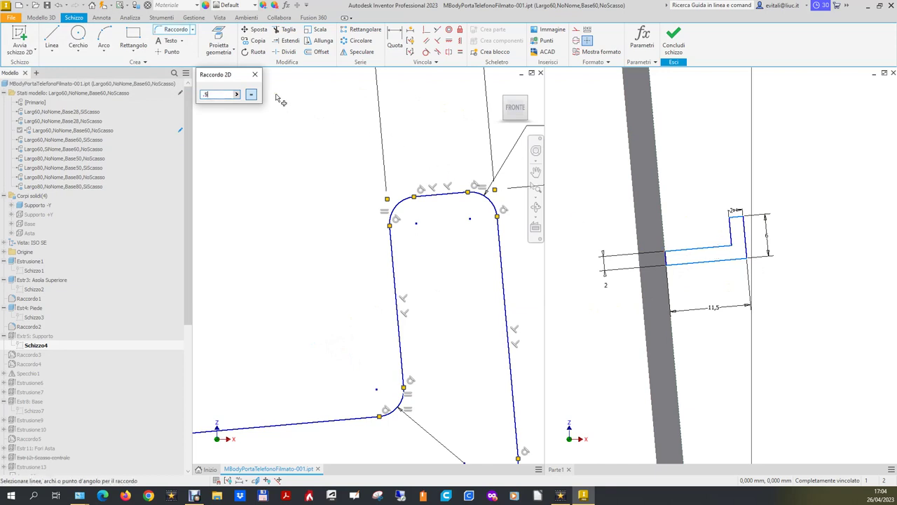
Fillet the slot's inner corner in Parte1 with Raccordo
key("Escape")
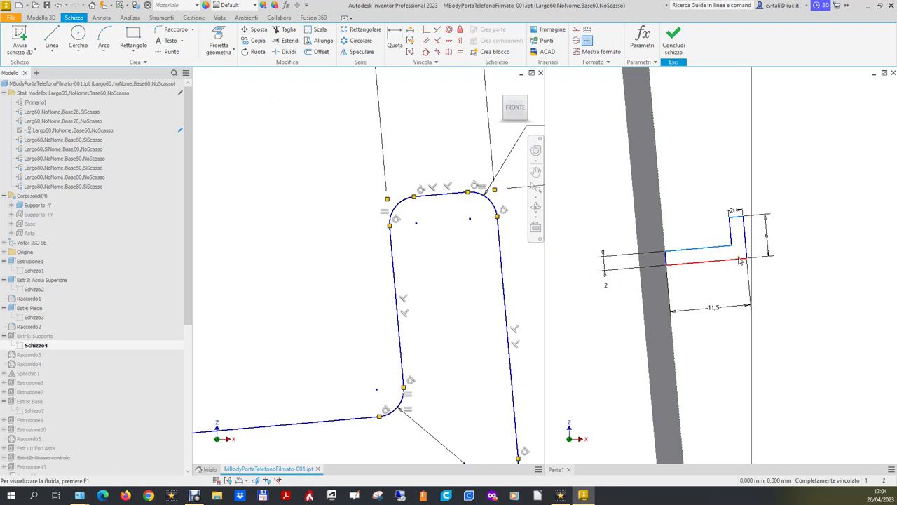
scroll(740, 261, "up", 2)
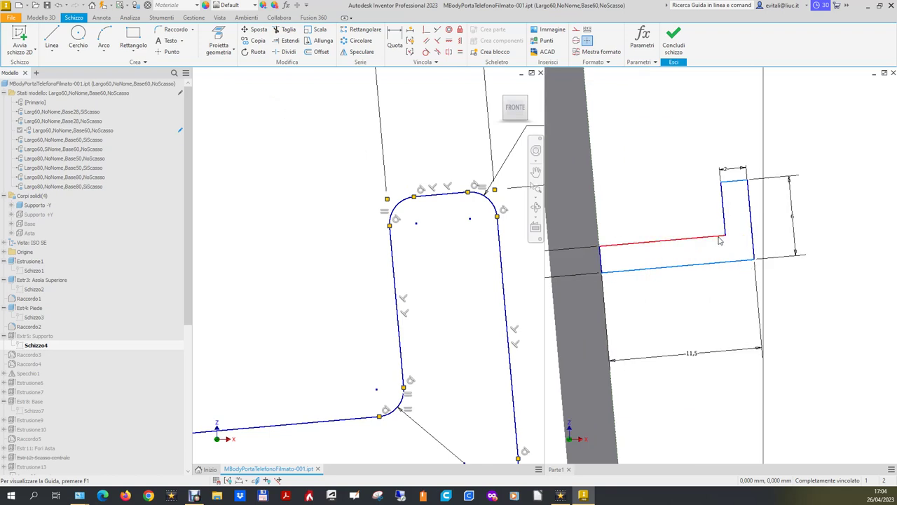
left_click(726, 240)
left_click(728, 225, "ctrl")
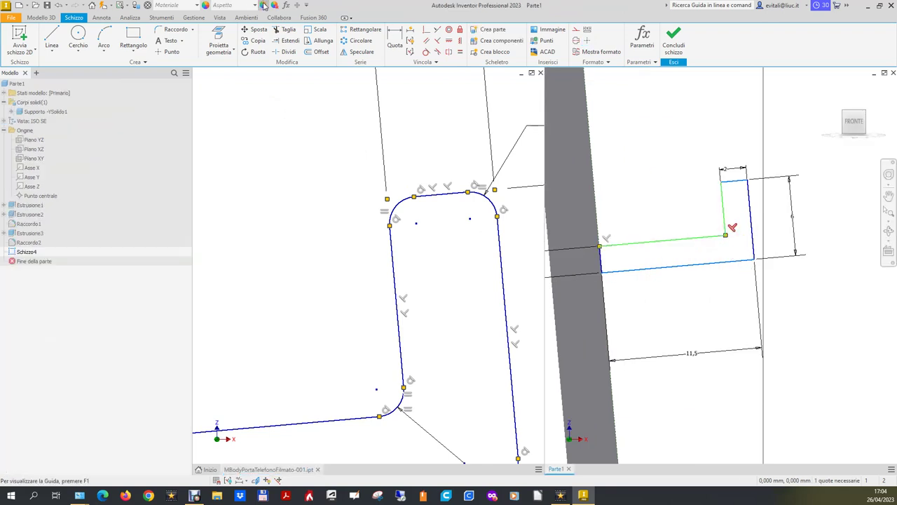
left_click(176, 29)
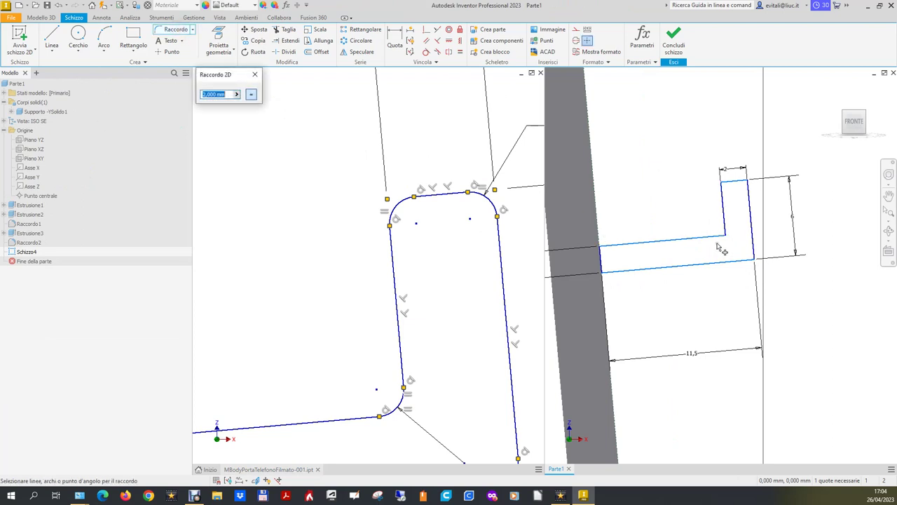
left_click(721, 231)
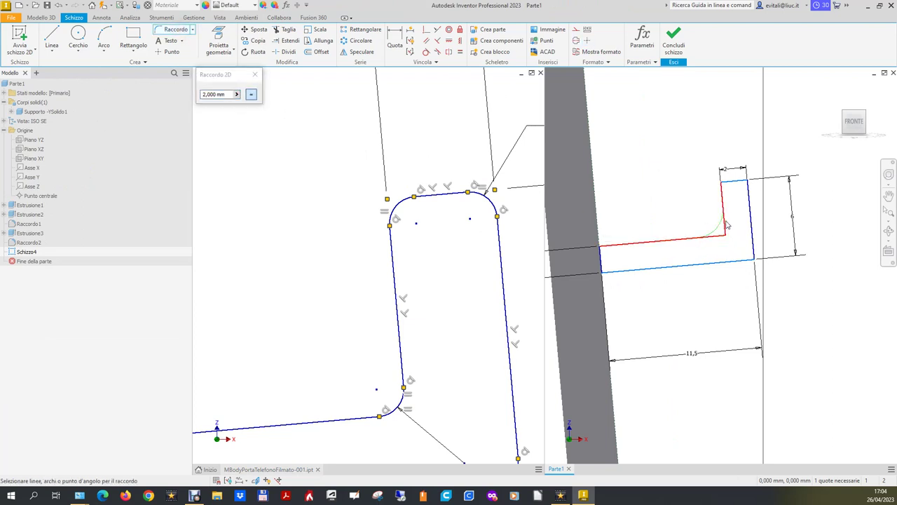
left_click(727, 224)
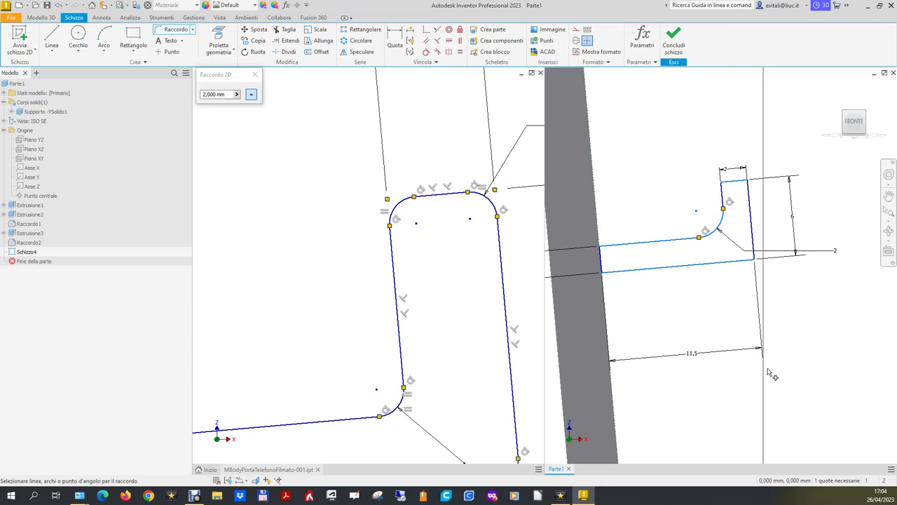
left_click(833, 250)
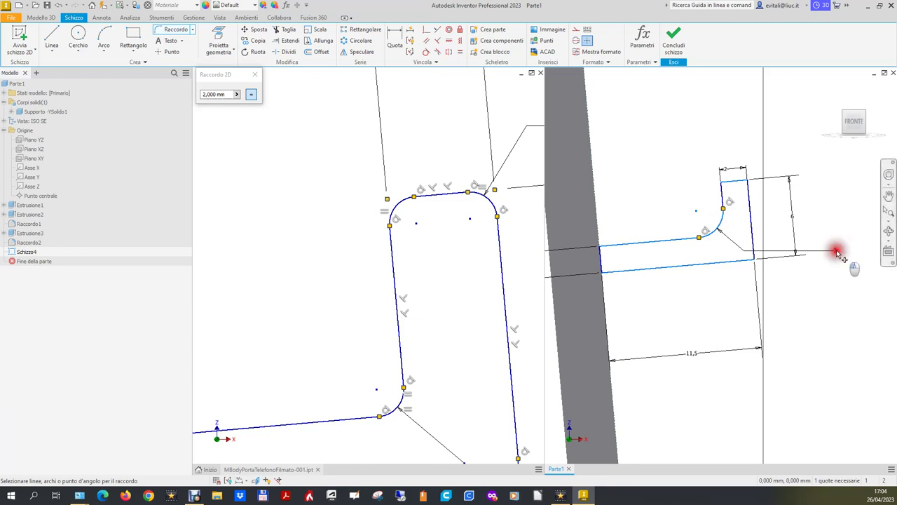
key("Escape")
Change the new fillet's radius to 0,5
double_click(837, 252)
type(".5")
key("Return")
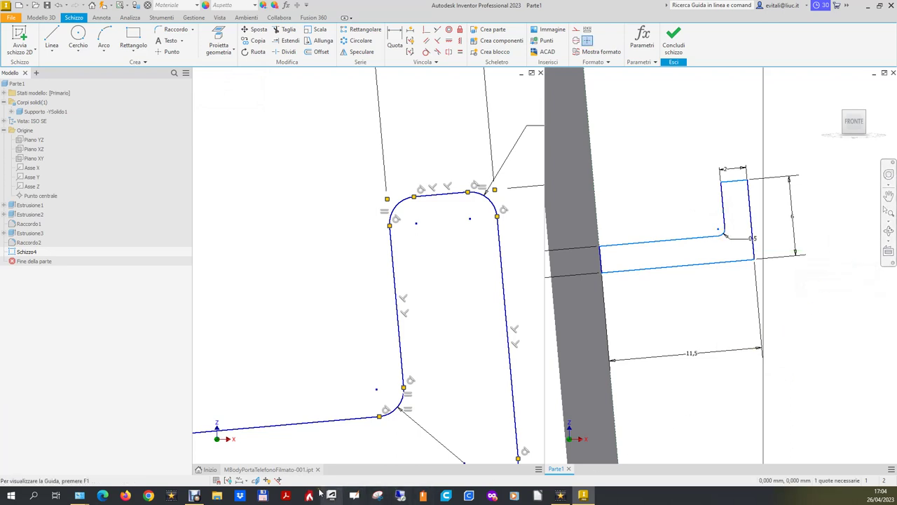
Check the slot sketch's remaining degrees of freedom and zoom in on the slot
left_click(270, 481)
left_click(269, 481)
scroll(673, 301, "up", 2)
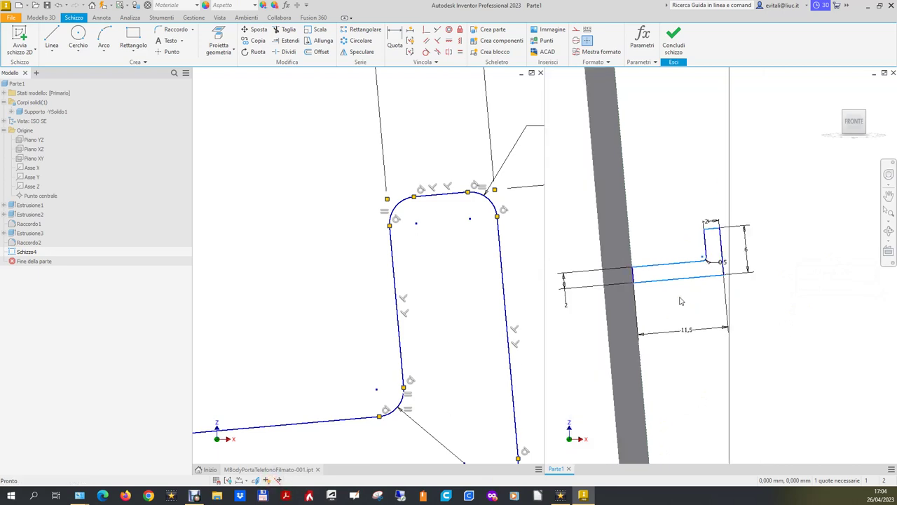
scroll(419, 300, "up", 5)
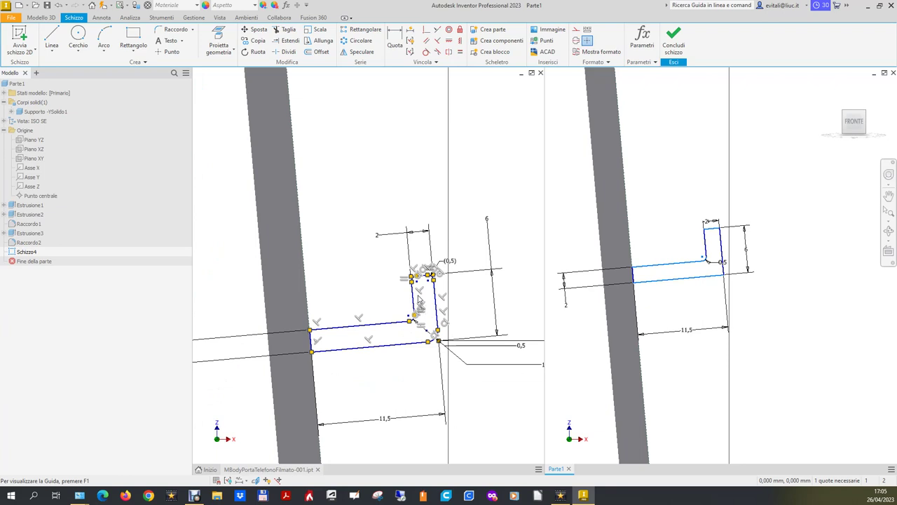
scroll(419, 300, "up", 3)
scroll(420, 300, "up", 2)
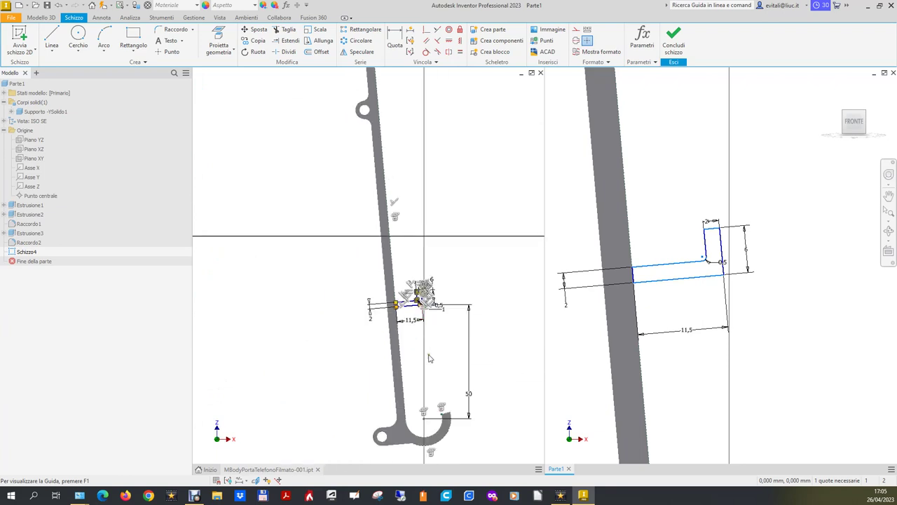
scroll(425, 332, "down", 3)
scroll(456, 410, "up", 2)
scroll(452, 398, "up", 2)
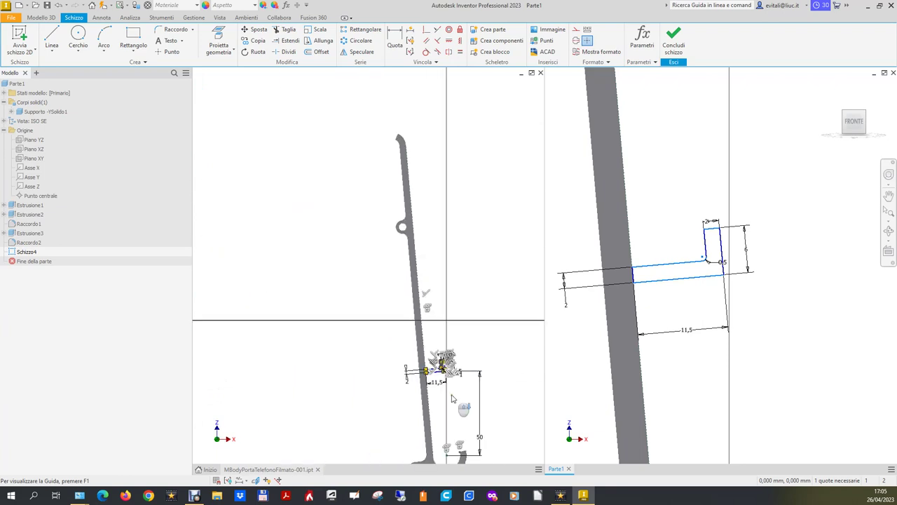
scroll(580, 335, "up", 4)
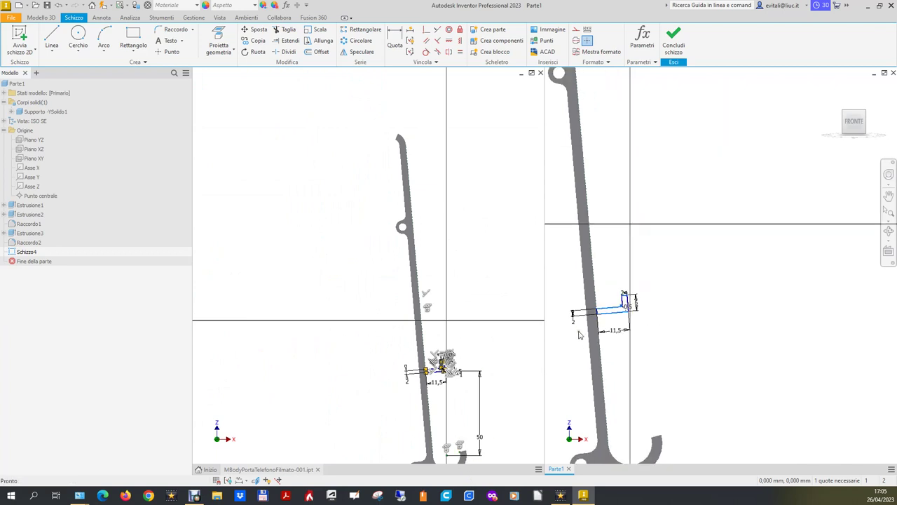
scroll(468, 386, "down", 4)
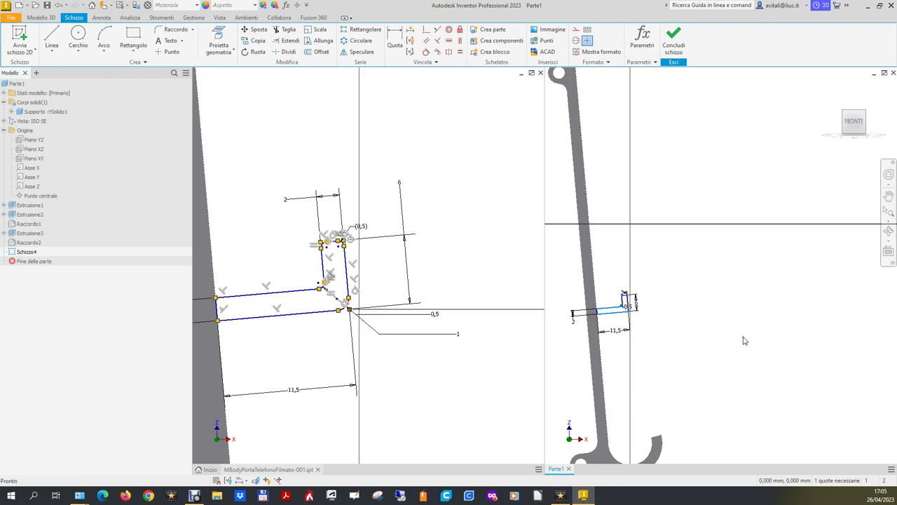
Add a vertical 50 dimension from the slot edge to the hook's curved edge
left_click(395, 40)
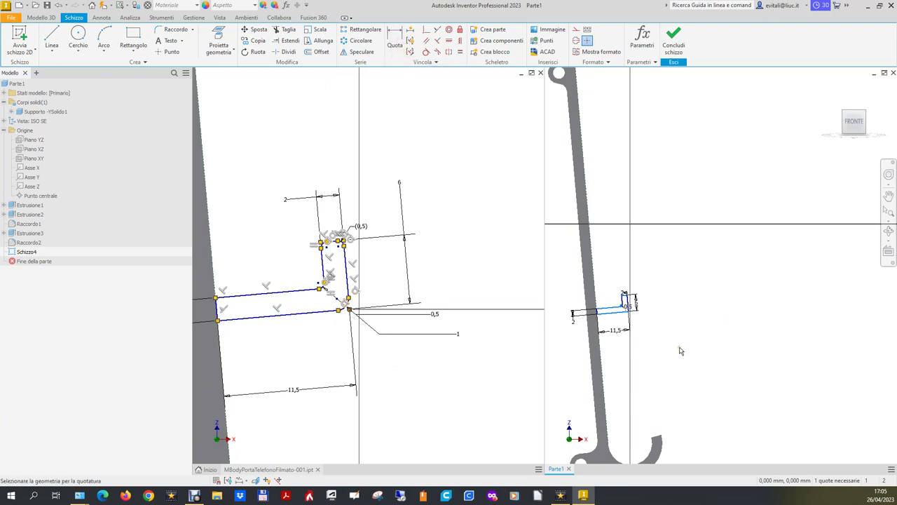
scroll(641, 330, "down", 3)
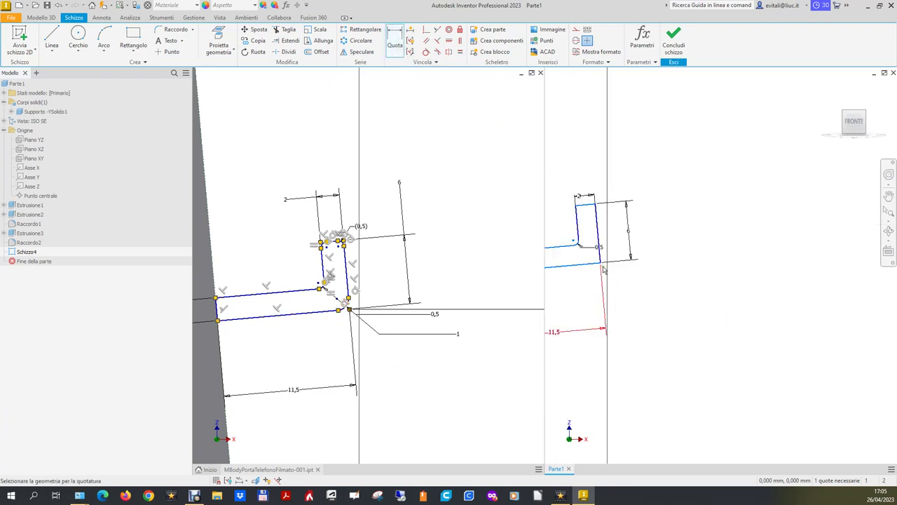
scroll(637, 310, "up", 5)
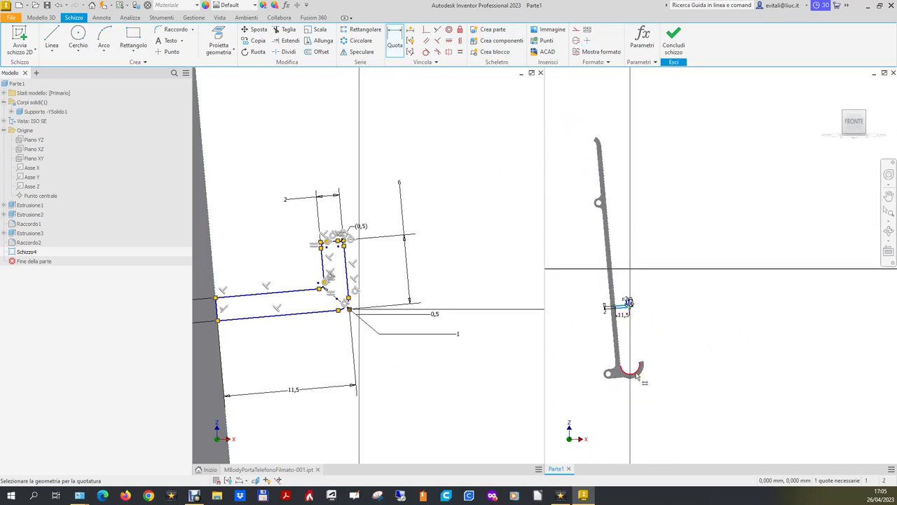
mouse_move(631, 369)
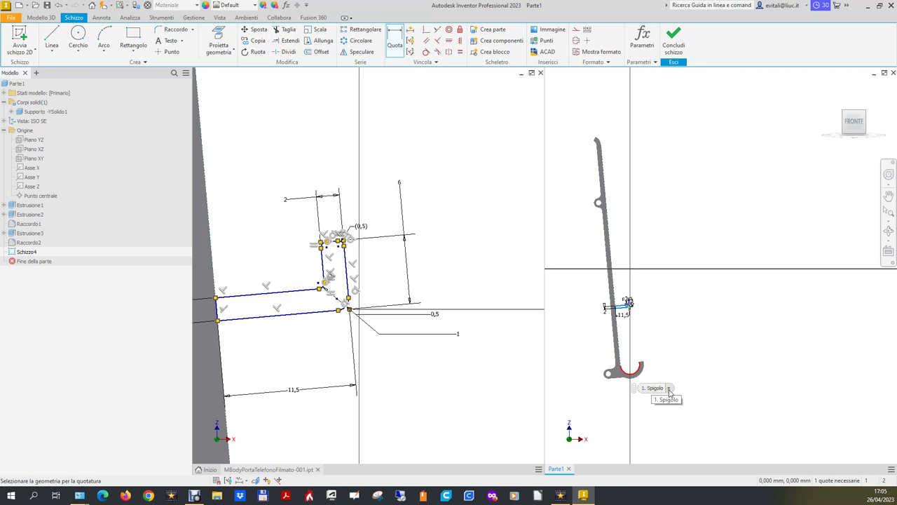
left_click(669, 389)
left_click(656, 398)
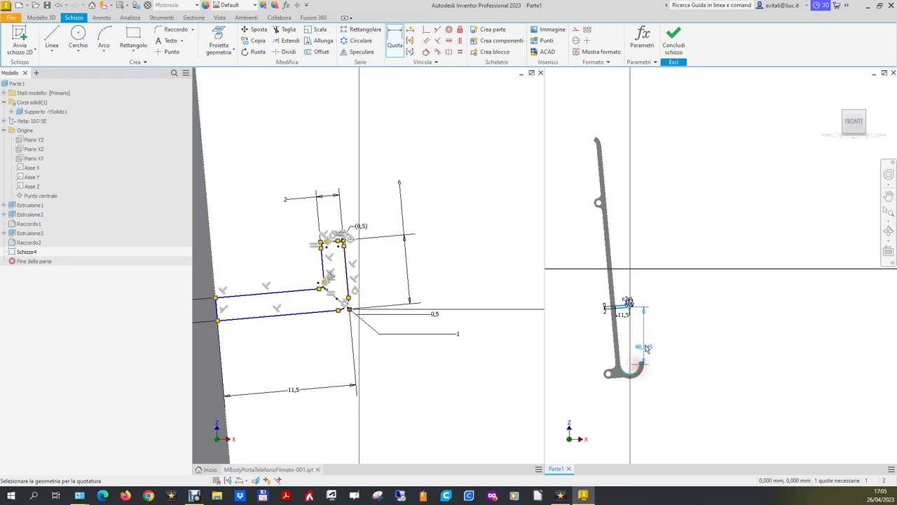
left_click(688, 339)
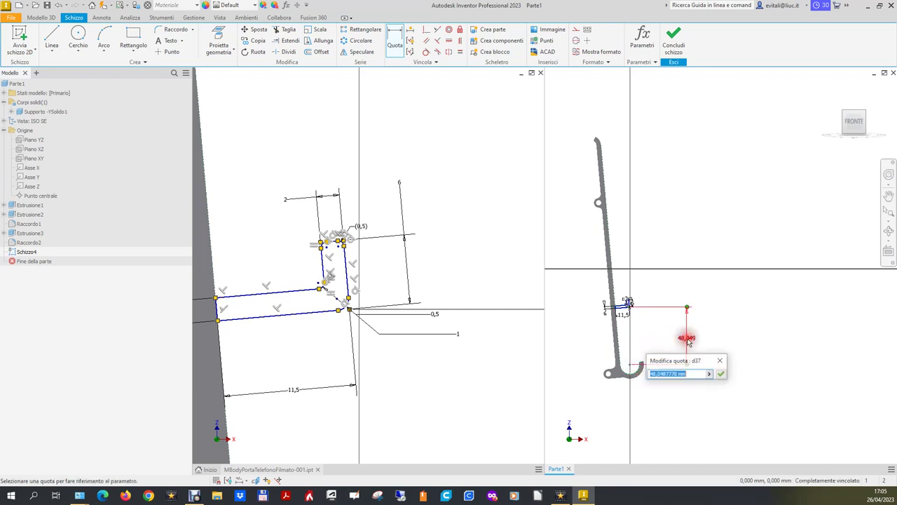
type("50")
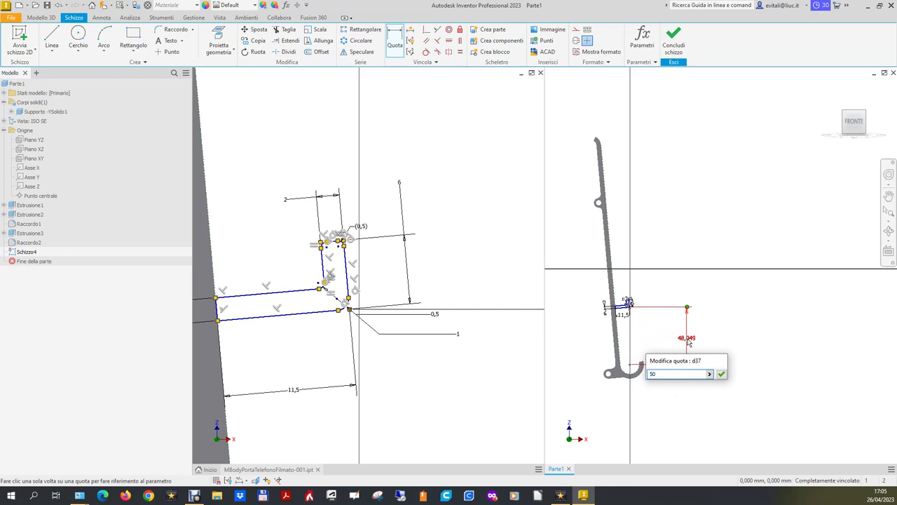
key("Return")
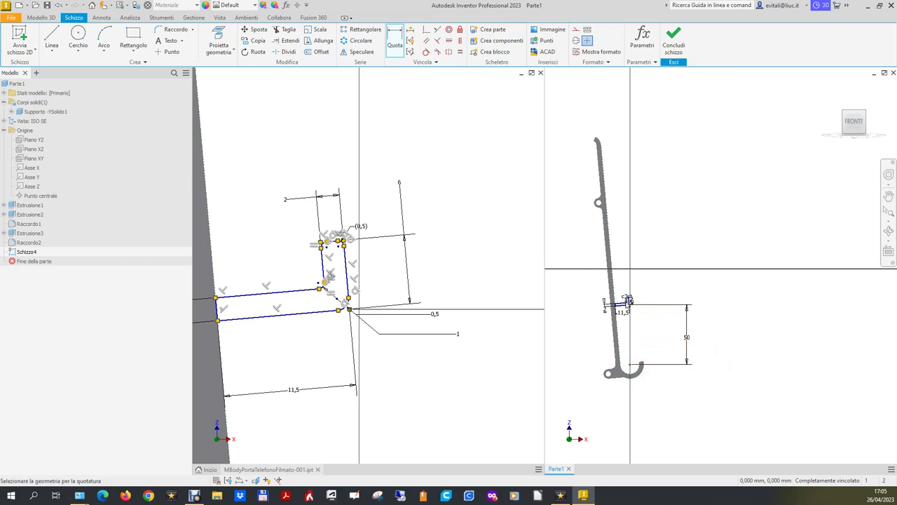
scroll(710, 349, "up", 2)
scroll(736, 333, "up", 1)
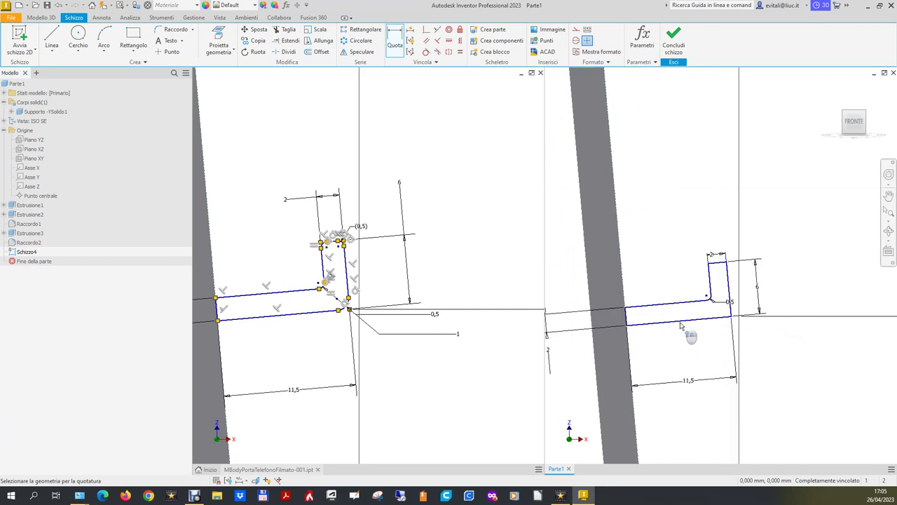
scroll(693, 340, "up", 3)
scroll(691, 338, "up", 2)
Fillet the profile's top-left and top-right corners with radius 0,5
key("Escape")
left_click(176, 29)
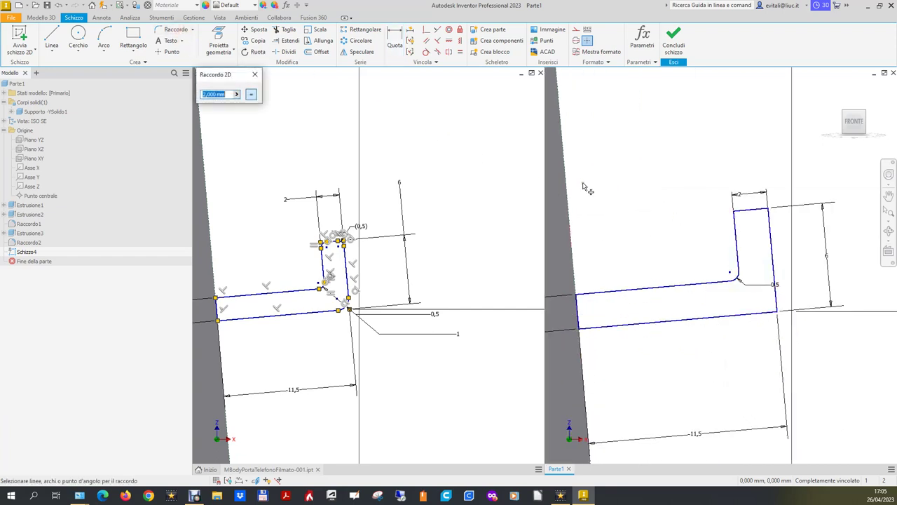
type(",5")
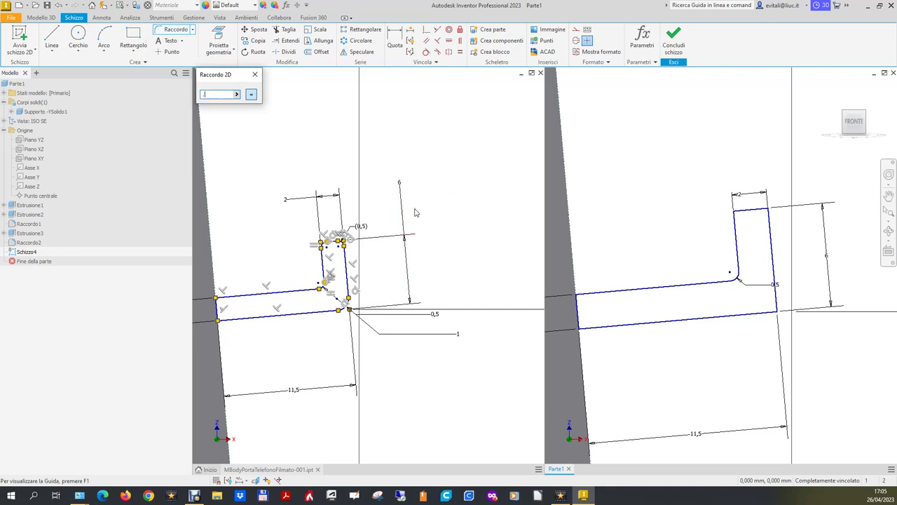
left_click(751, 210)
left_click(737, 230)
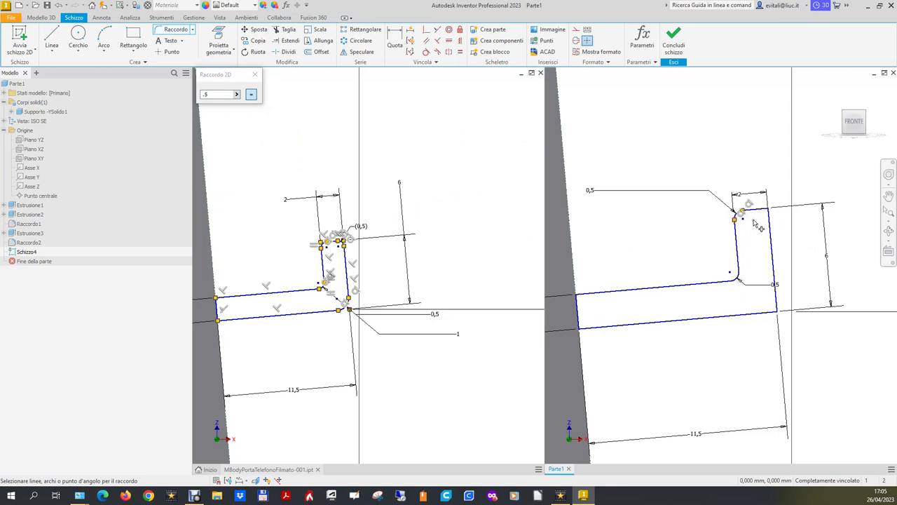
left_click(773, 232)
left_click(762, 208)
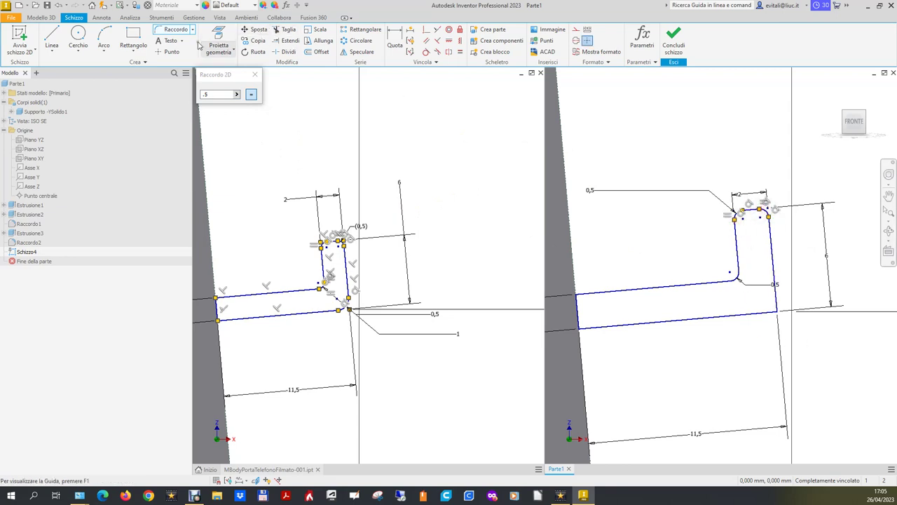
left_click(255, 74)
Fillet the lower-right inner corner with radius 1, then finish the reference part's sketch
left_click(175, 29)
type("1")
left_click(752, 314)
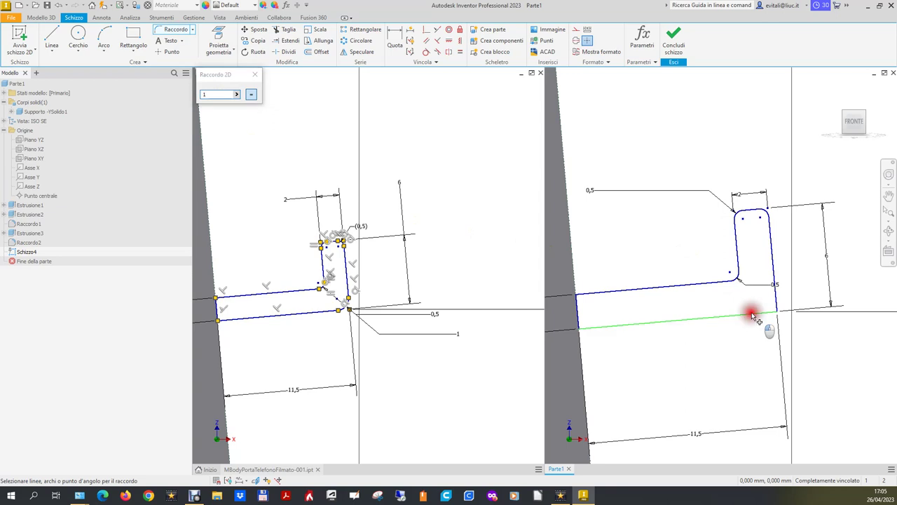
left_click(776, 300)
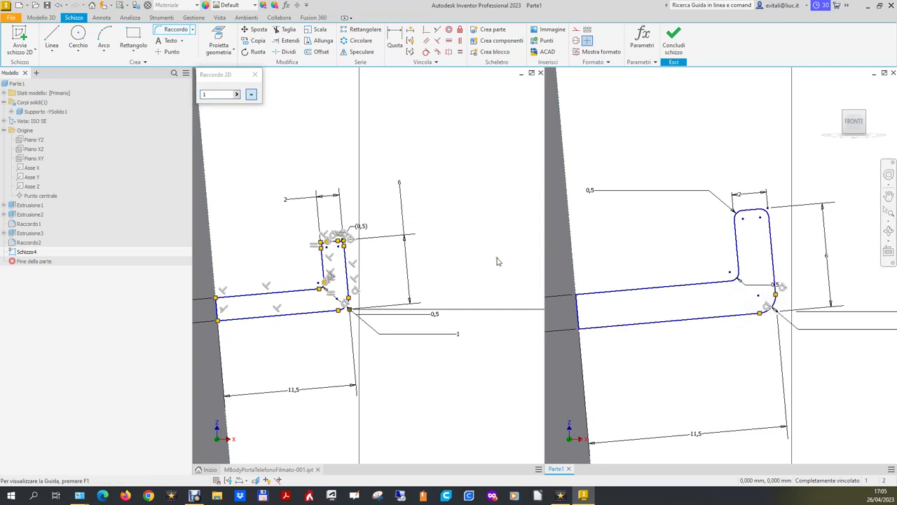
scroll(501, 256, "up", 3)
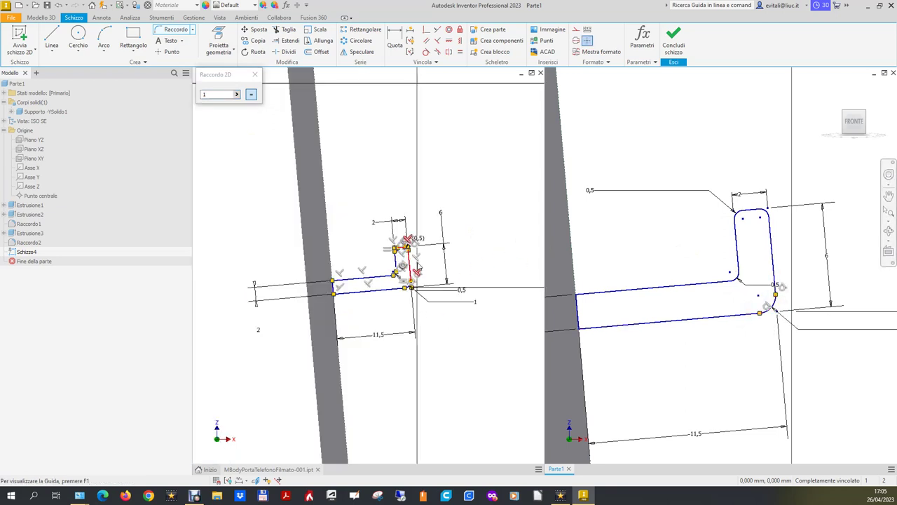
scroll(412, 280, "up", 1)
scroll(407, 278, "down", 3)
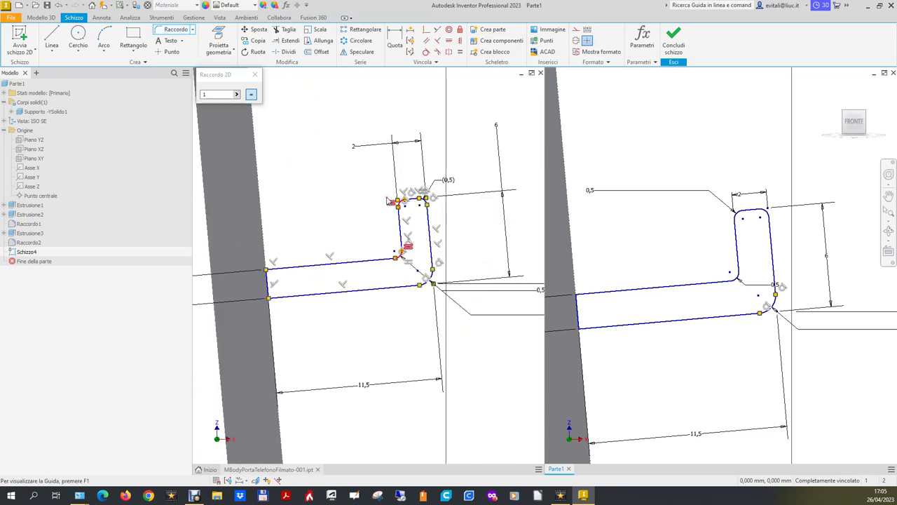
left_click(477, 428)
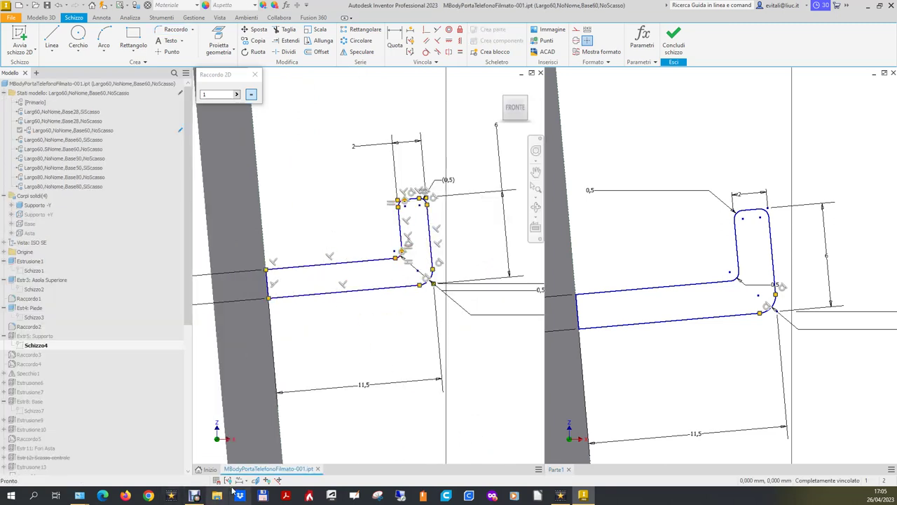
key("Escape")
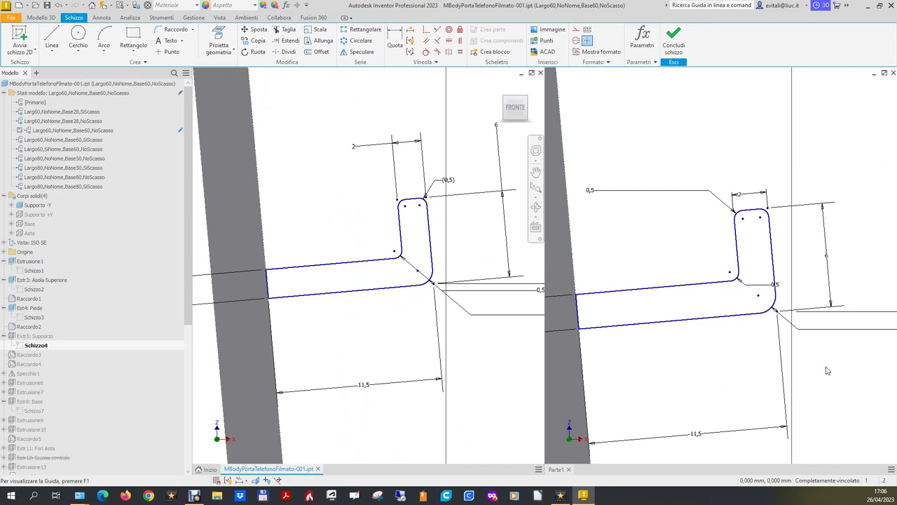
scroll(827, 371, "down", 3)
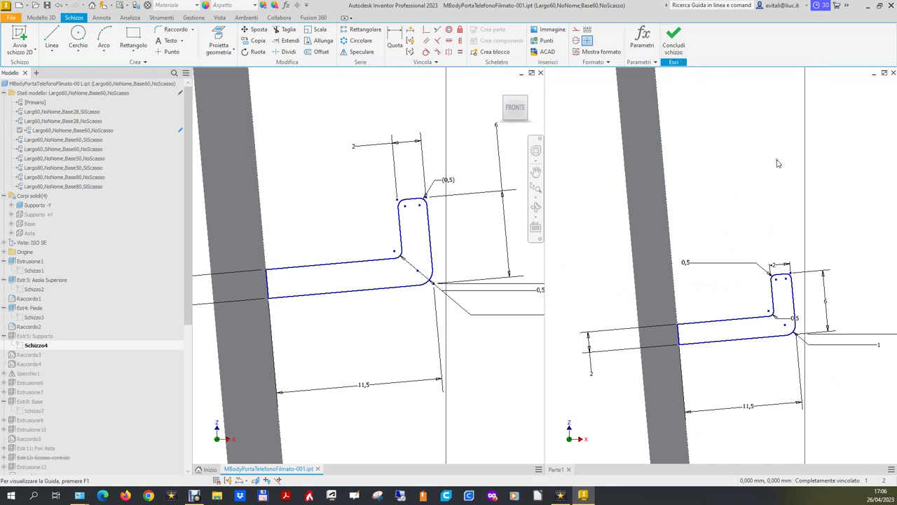
left_click(678, 46)
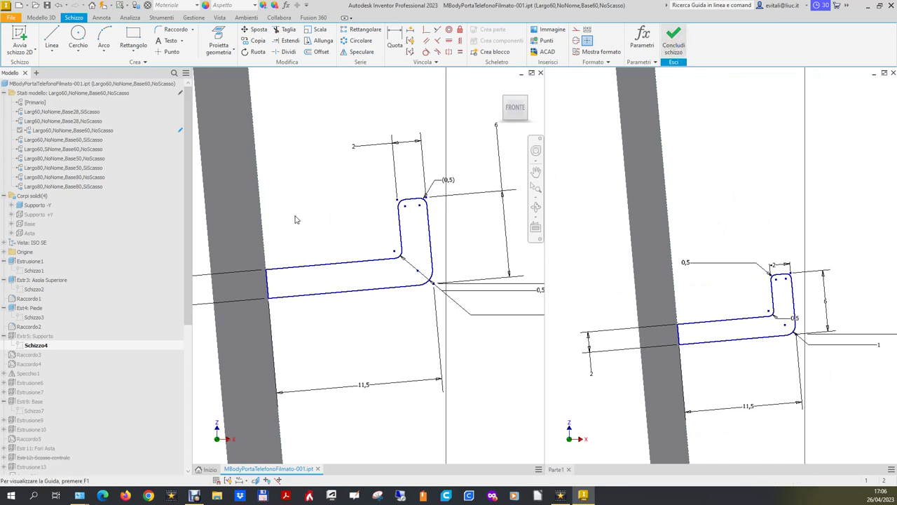
Finish the Parte1 sketch and review the reference part's Extr5: Supporto extrusion settings
left_click(501, 86)
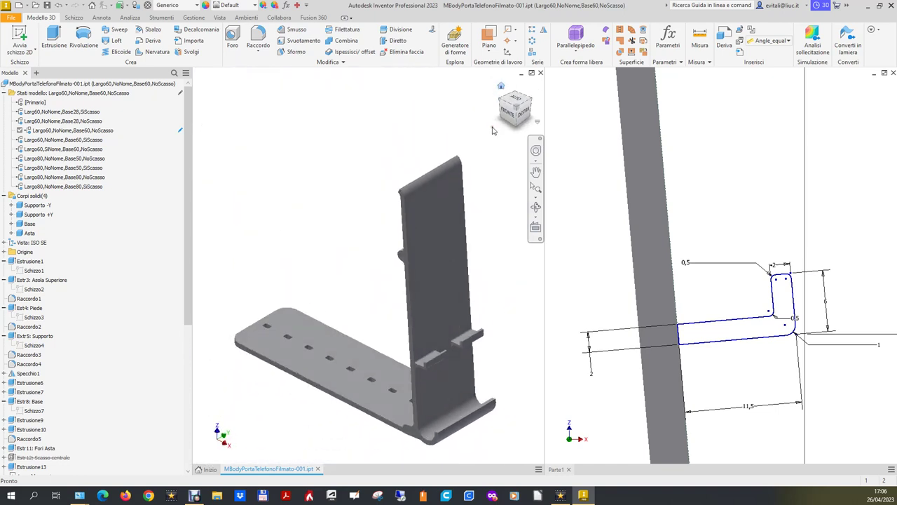
left_click(767, 198)
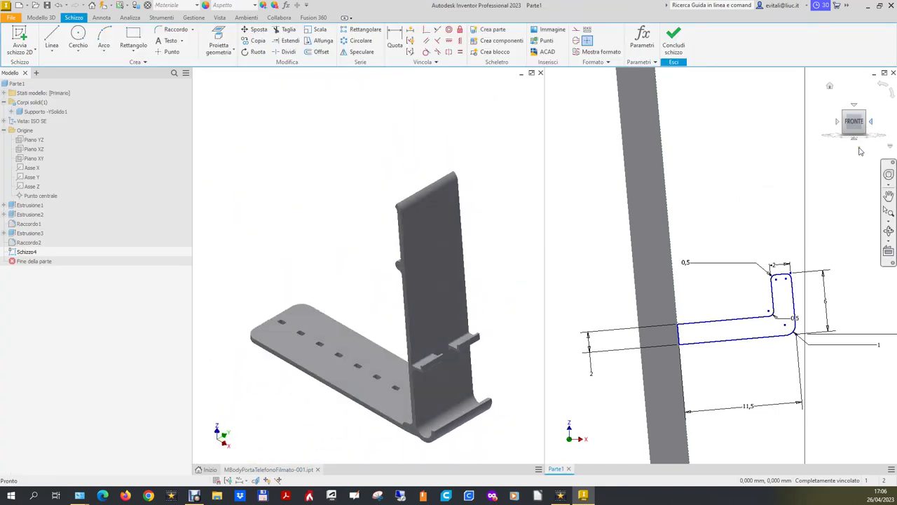
left_click(673, 39)
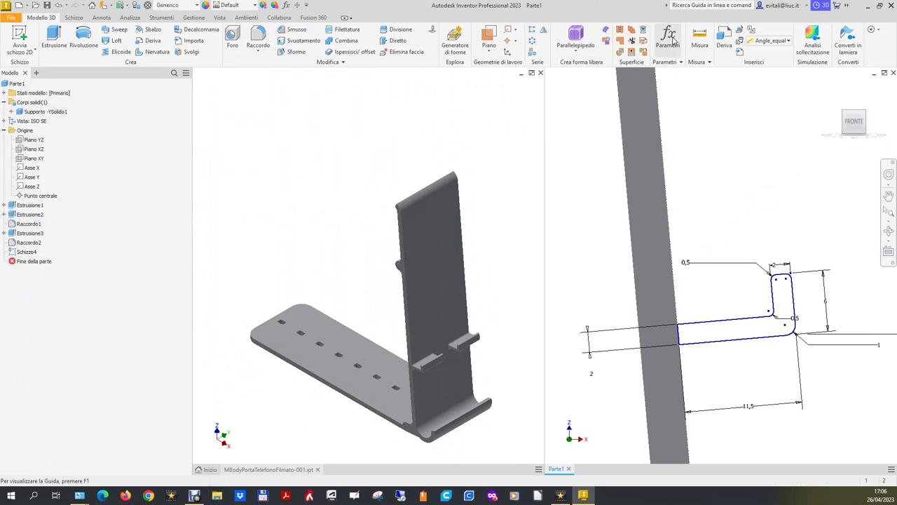
left_click(828, 85)
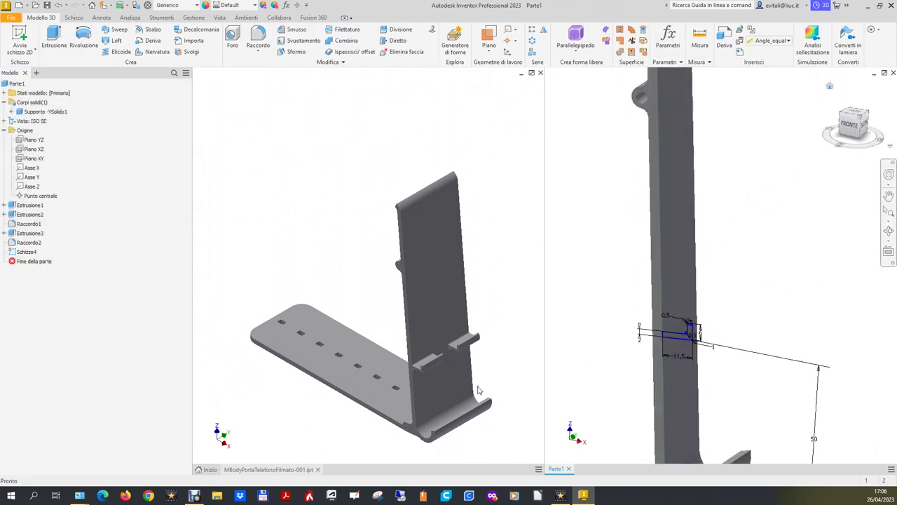
left_click(274, 238)
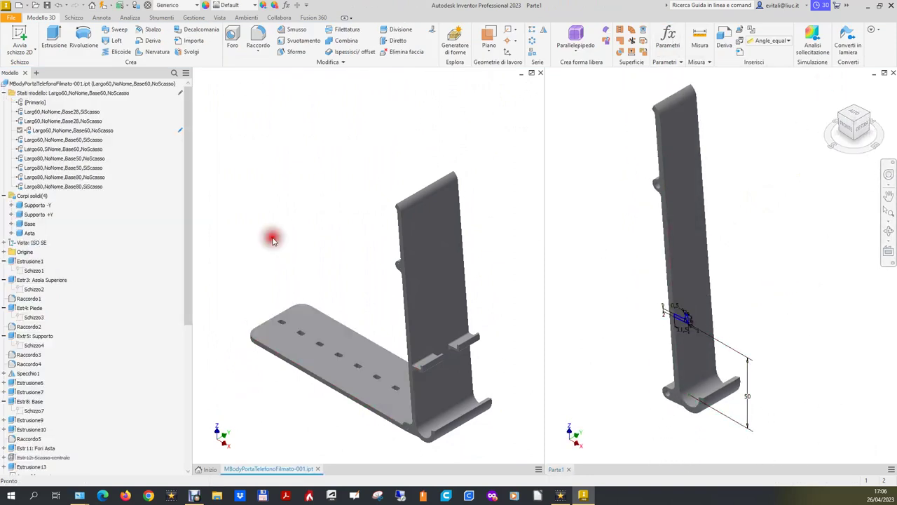
right_click(35, 339)
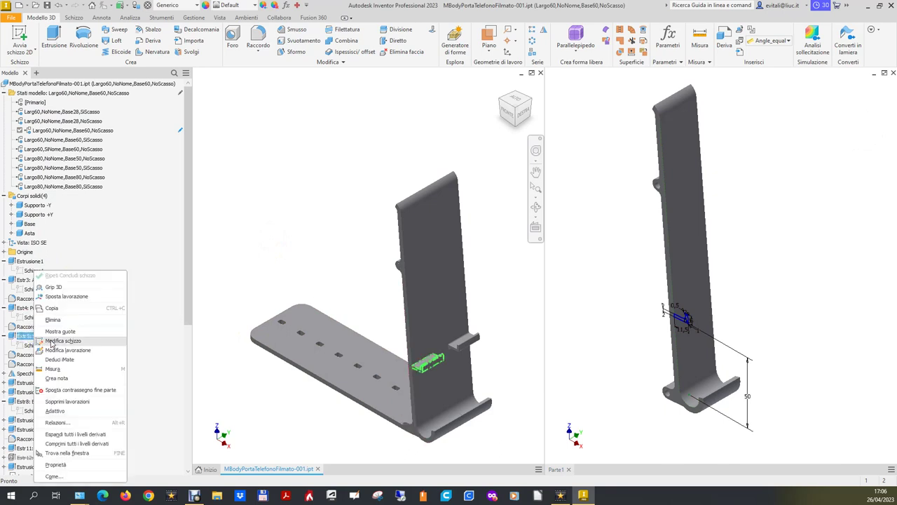
left_click(62, 350)
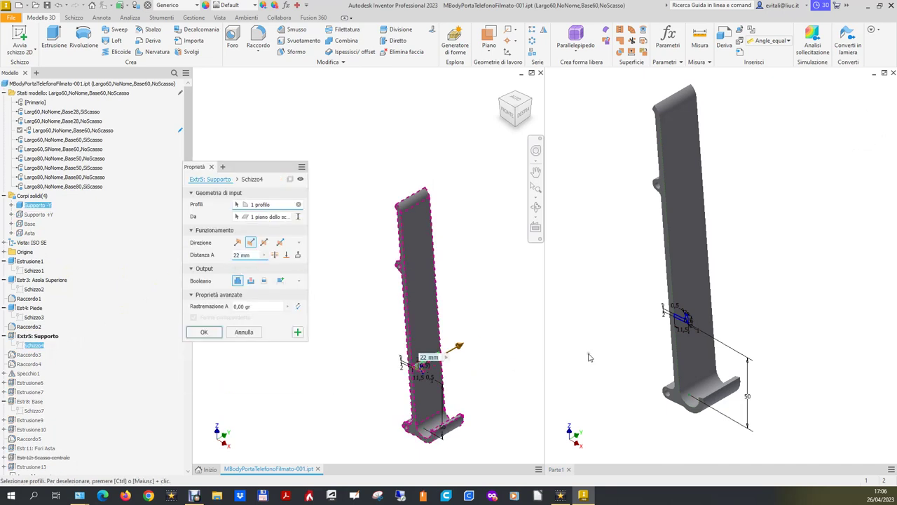
left_click(244, 331)
scroll(692, 326, "up", 4)
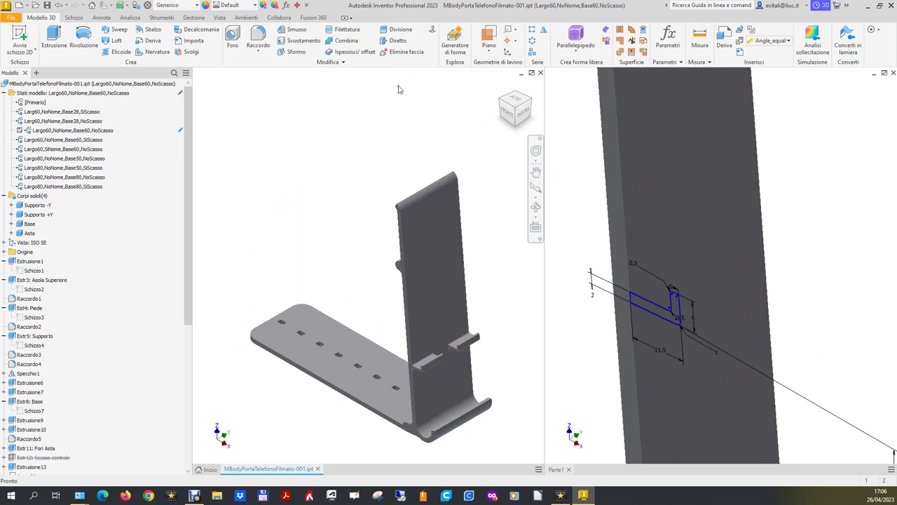
left_click(20, 36)
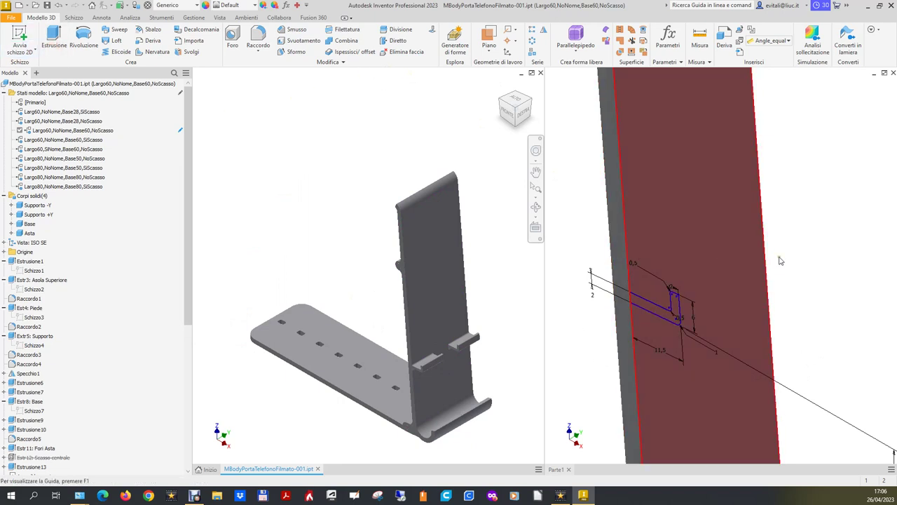
left_click(817, 250)
Extrude the filleted profile 22 mm in the reversed direction
left_click(53, 38)
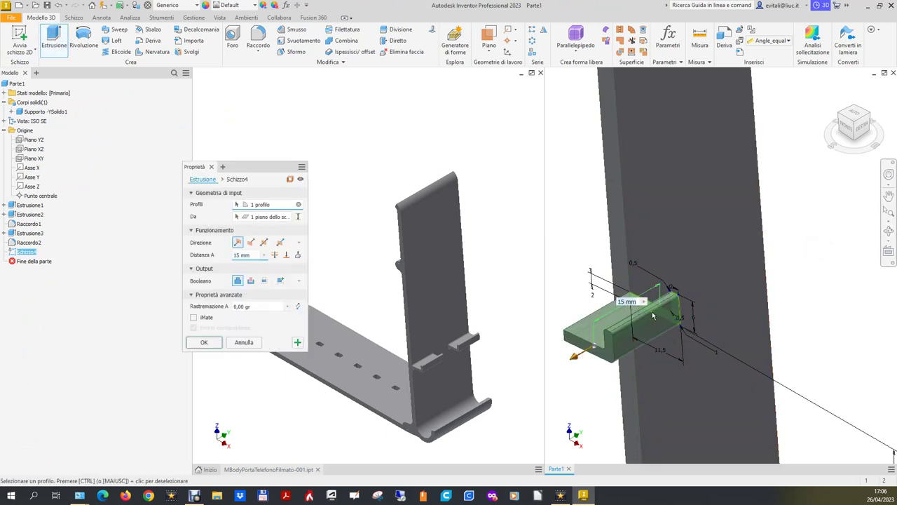
left_click(251, 242)
double_click(246, 256)
type("22")
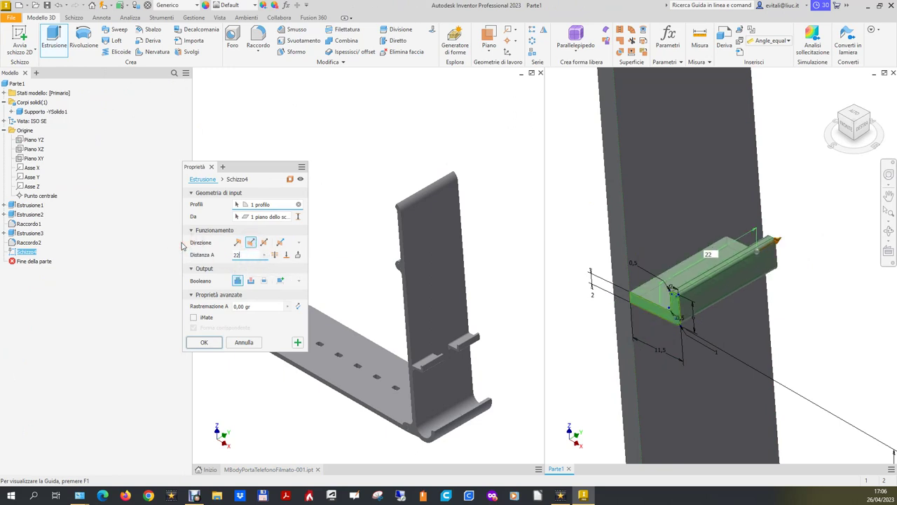
left_click(204, 342)
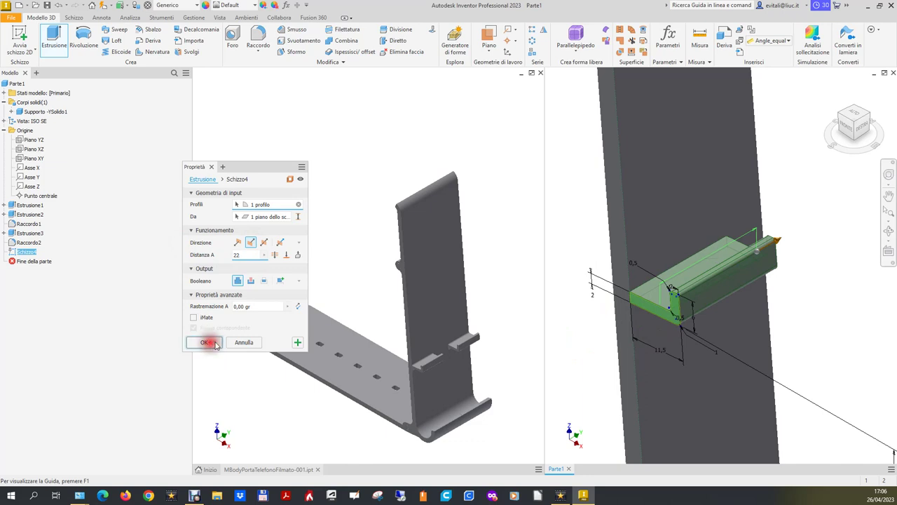
scroll(687, 269, "down", 5)
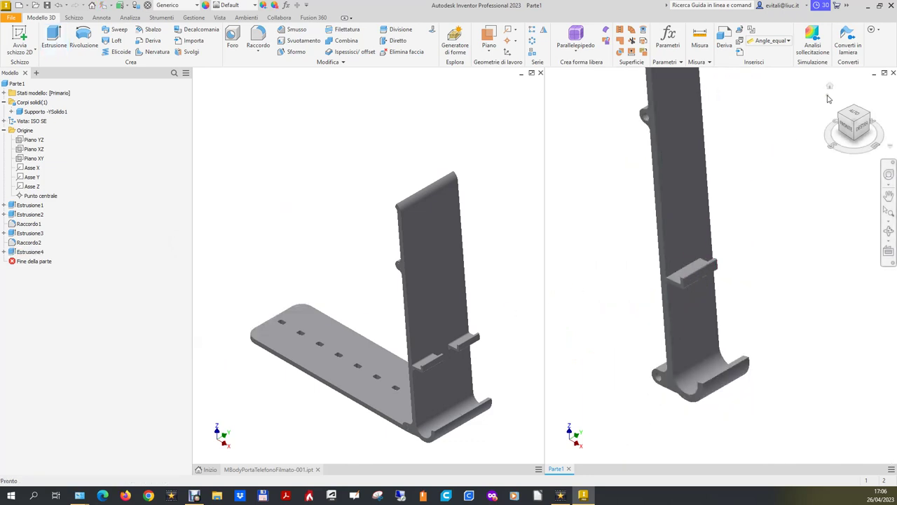
left_click(829, 87)
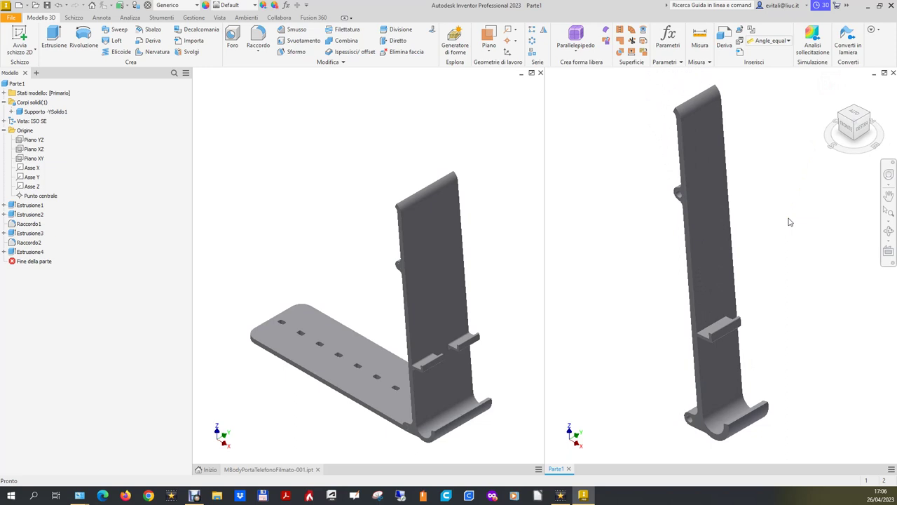
Save Parte1 as MBodyPortaTelefonoFilm-000.ipt in the Inventor 039 Stati Modello e Parti folder
left_click(9, 19)
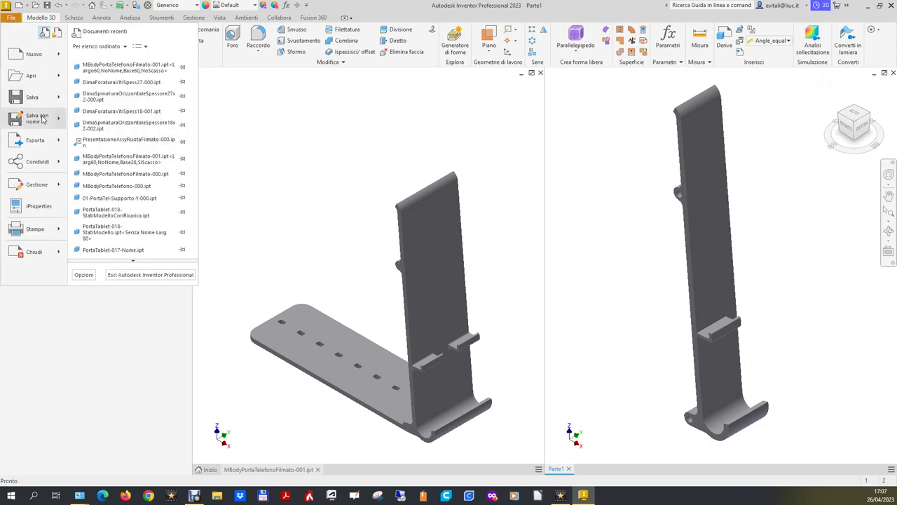
left_click(42, 120)
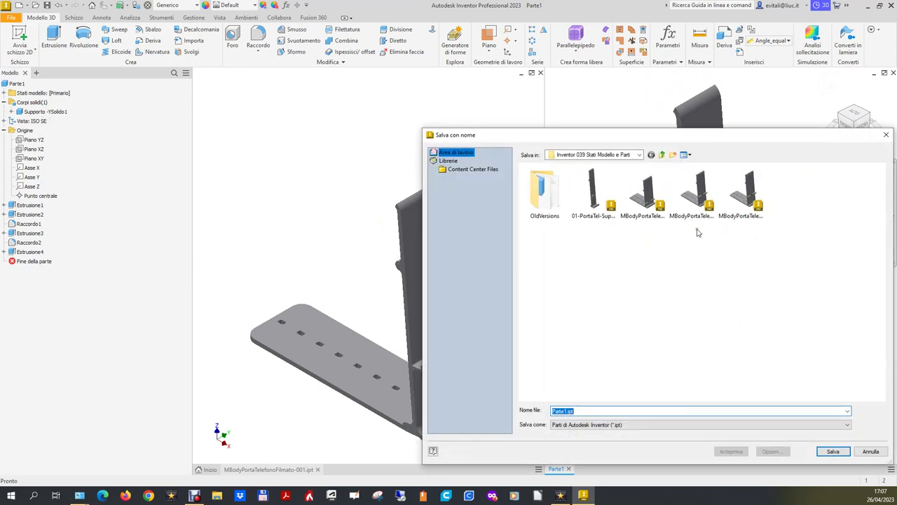
left_click(691, 155)
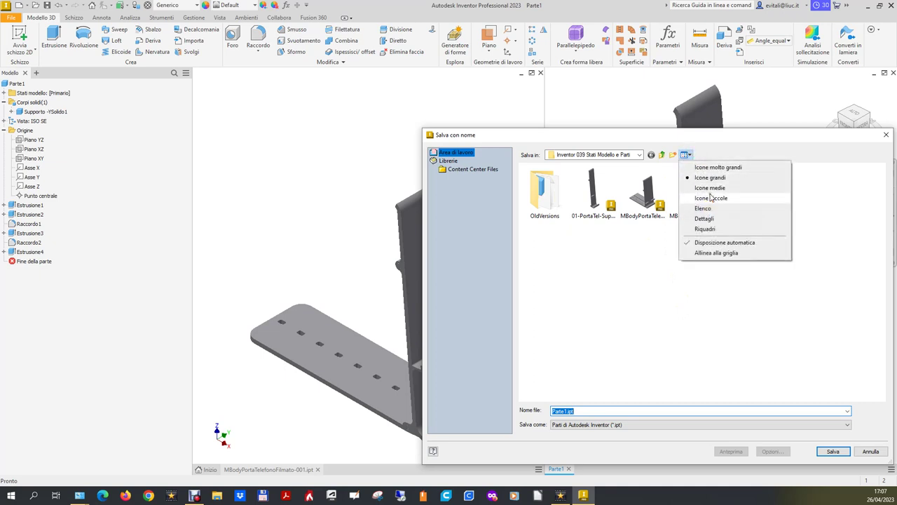
left_click(712, 168)
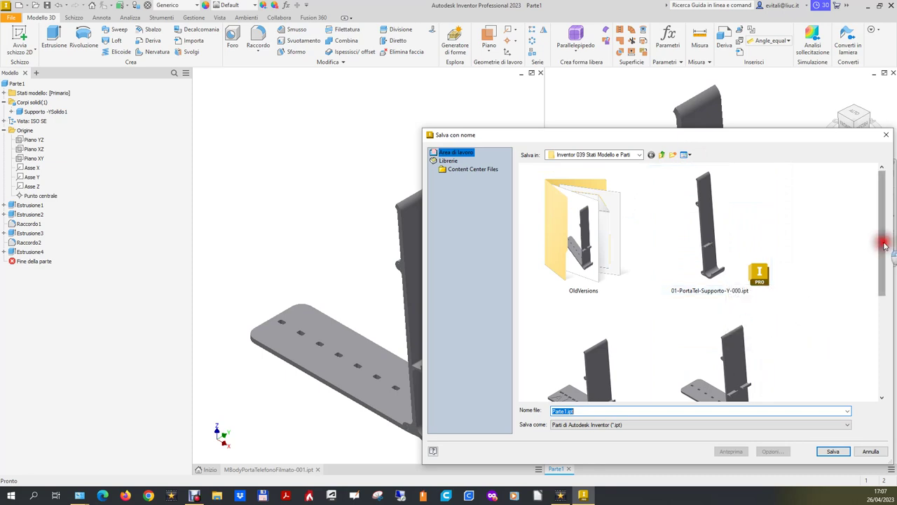
left_click_drag(882, 243, 882, 284)
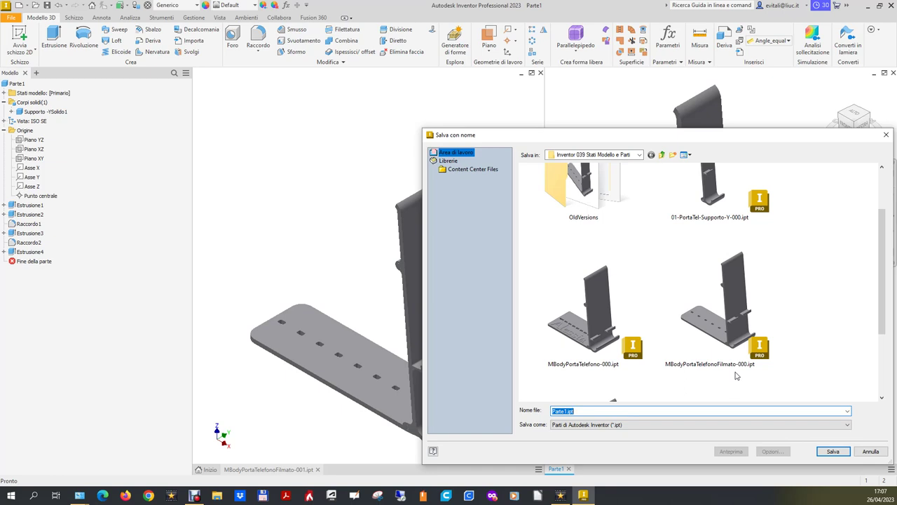
left_click(737, 340)
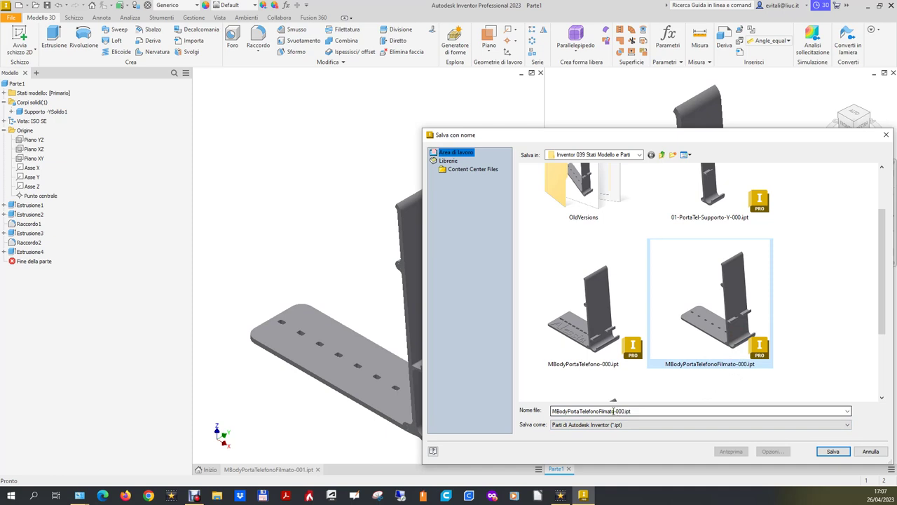
double_click(613, 411)
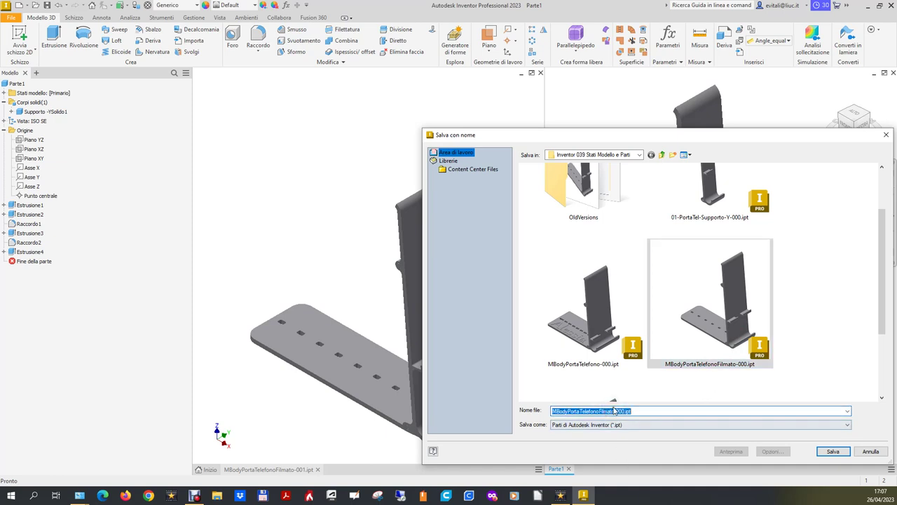
left_click(614, 411)
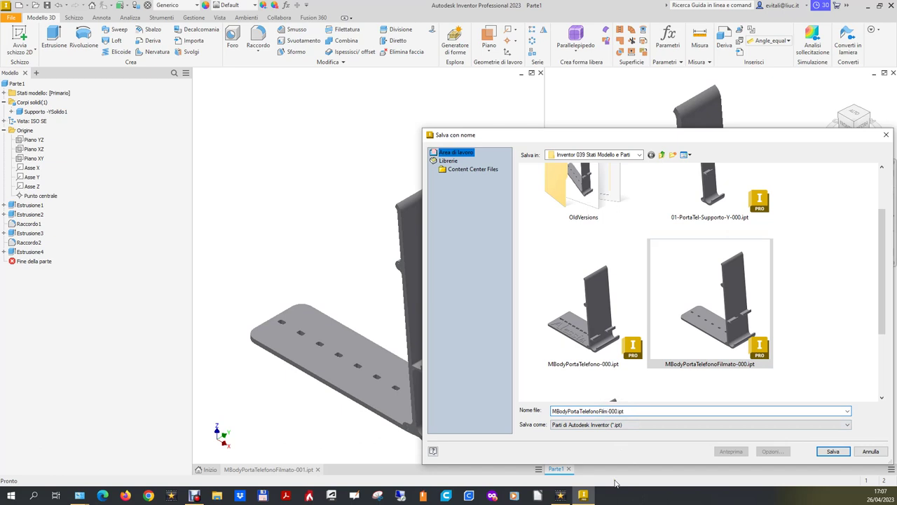
key("Return")
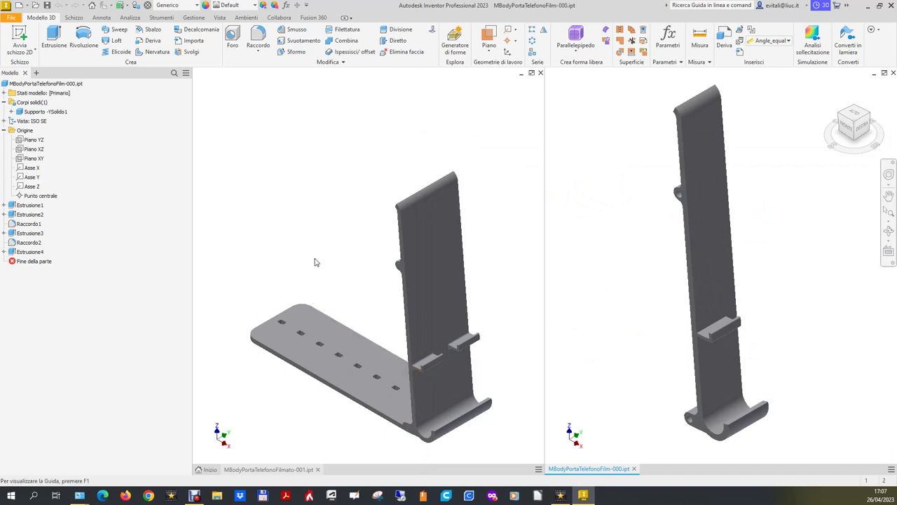
Check the radius of Raccordo3 in the reference part MBodyPortaTelefonoFilmato-001.ipt
left_click(315, 262)
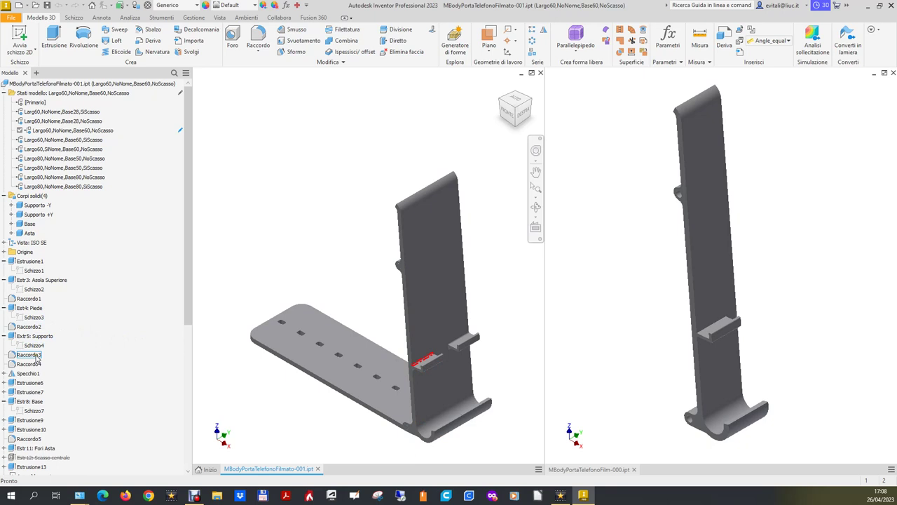
right_click(38, 357)
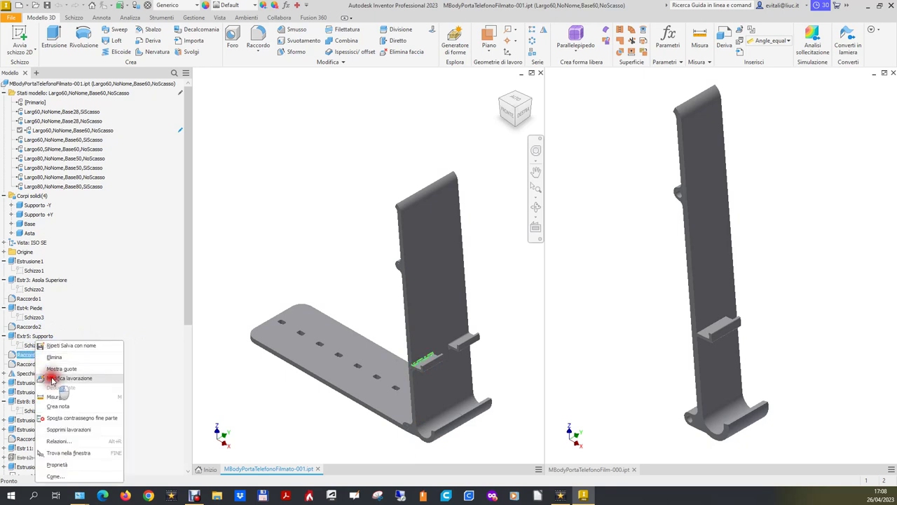
left_click(42, 378)
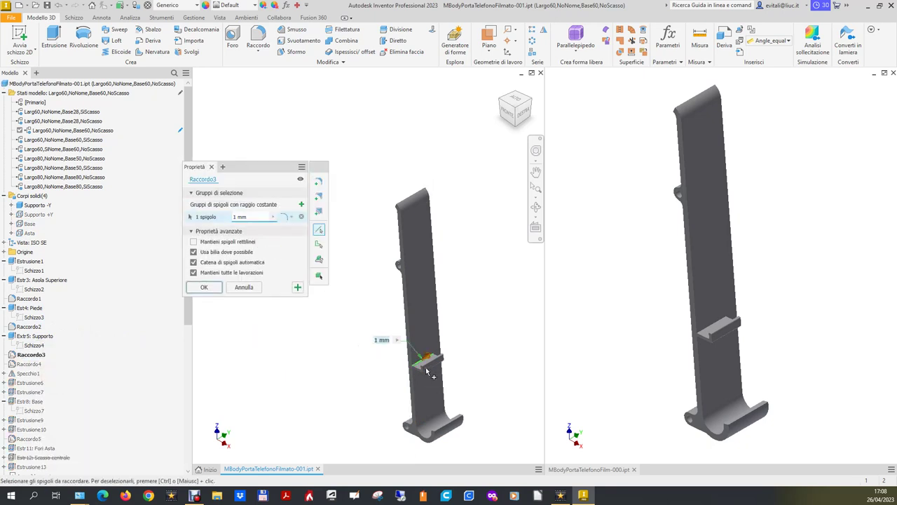
scroll(429, 373, "down", 3)
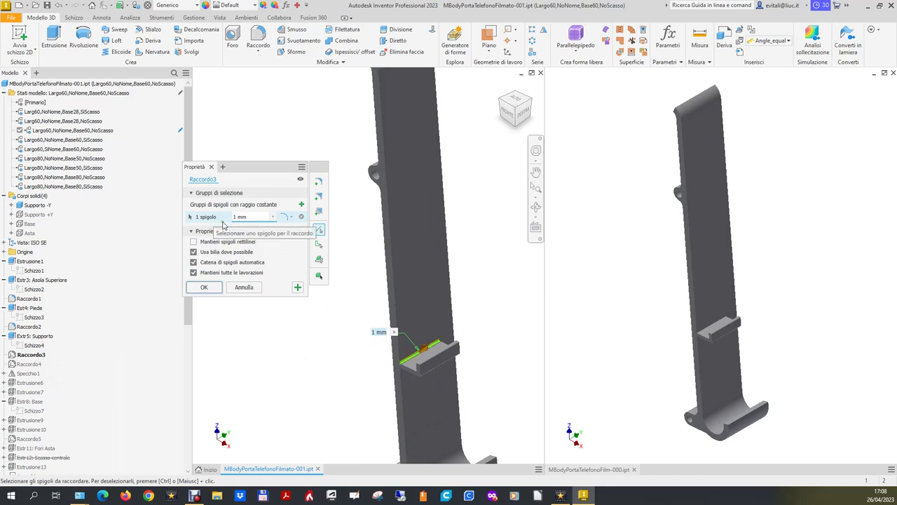
left_click(786, 313)
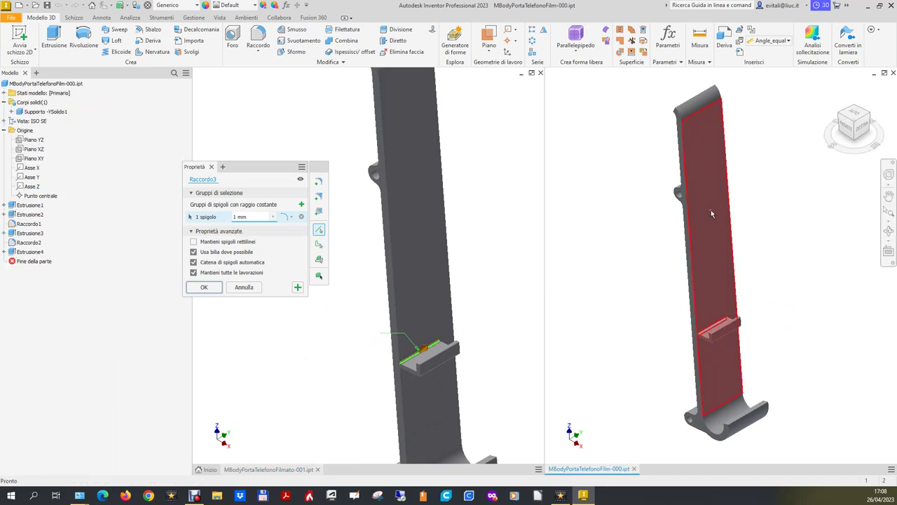
left_click(211, 166)
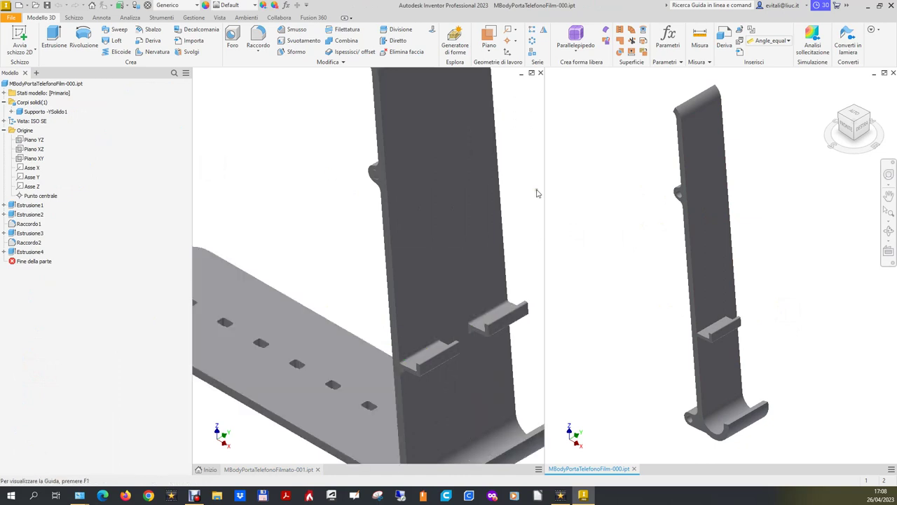
Round the bracket tab edge with a 1 mm fillet in the support part
left_click(258, 38)
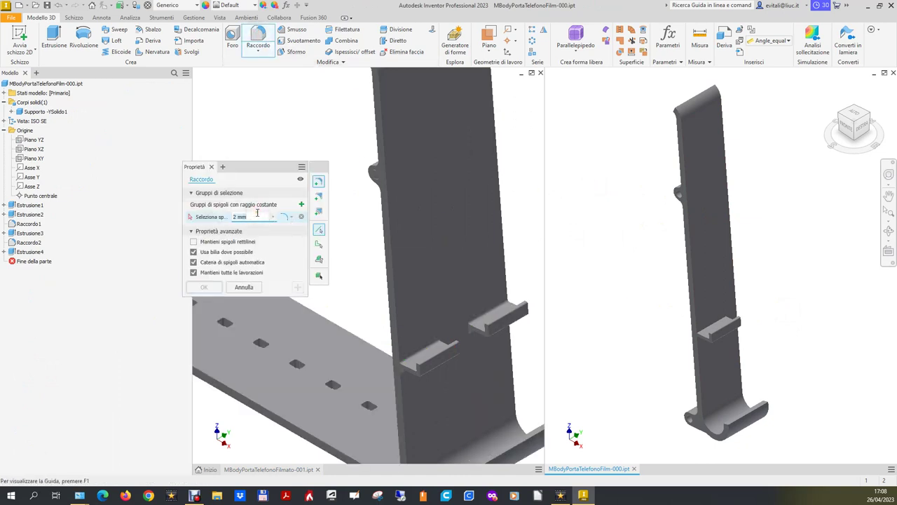
type("1")
left_click(713, 328)
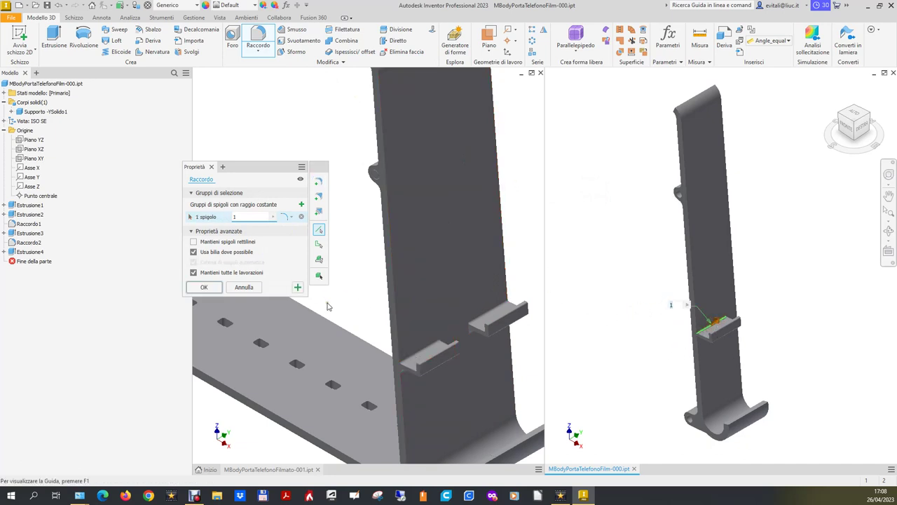
left_click(204, 286)
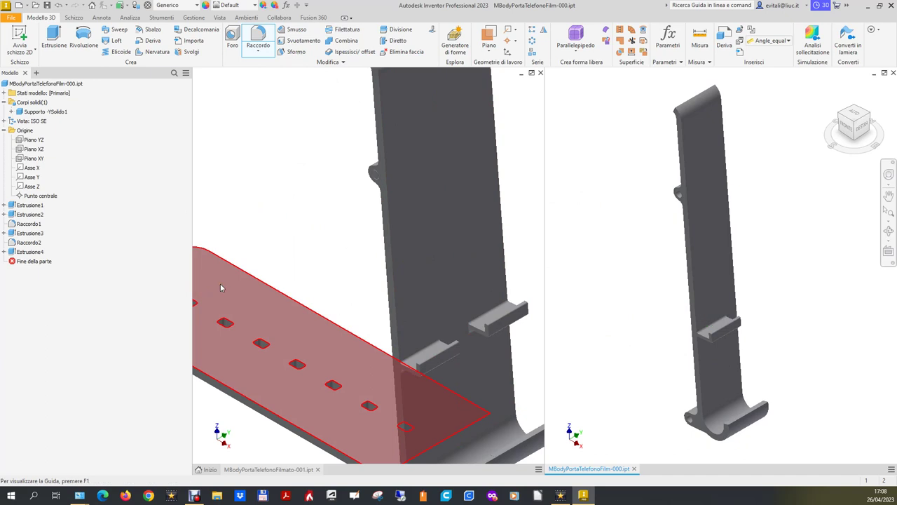
scroll(404, 370, "down", 3)
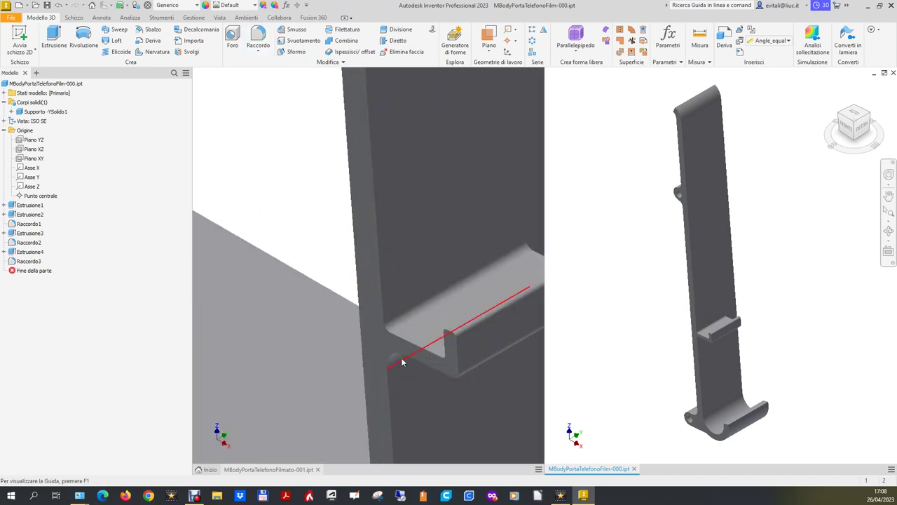
left_click(267, 223)
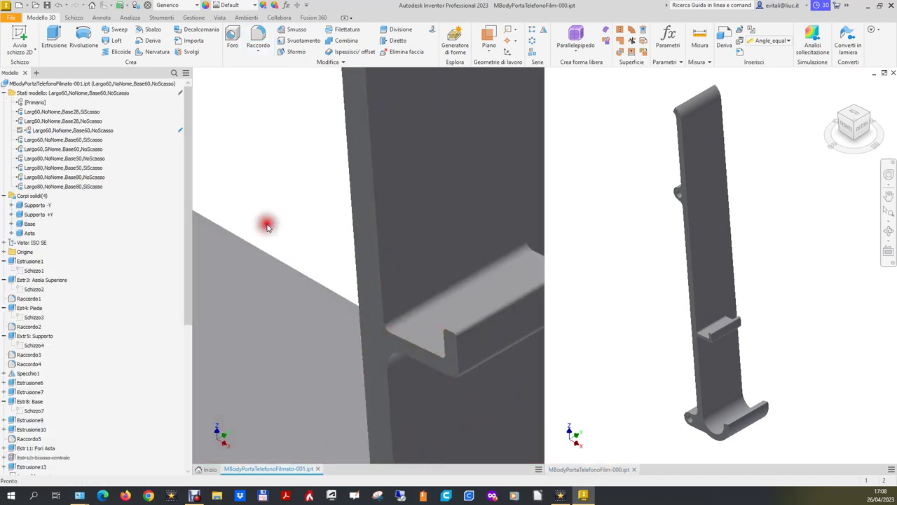
Read the 3 mm radius of Raccordo4 in the reference part
left_click(36, 365)
right_click(37, 365)
left_click(52, 375)
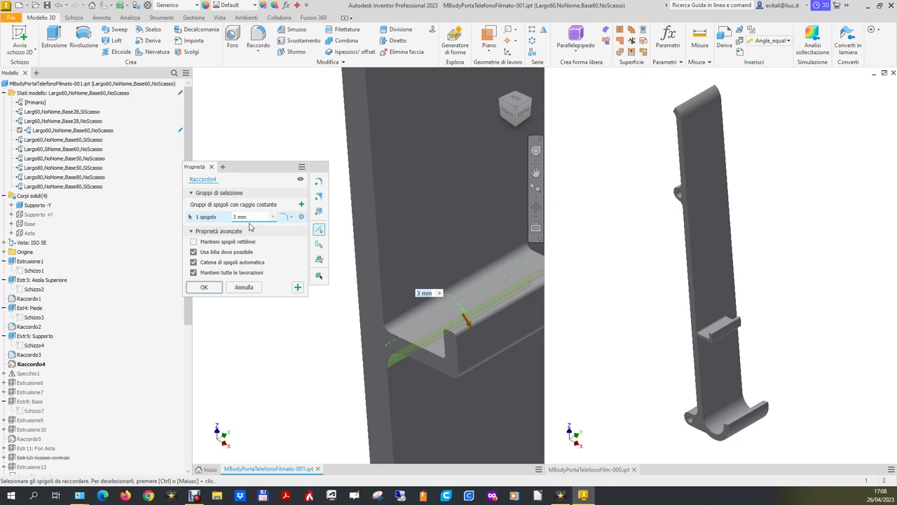
key("Return")
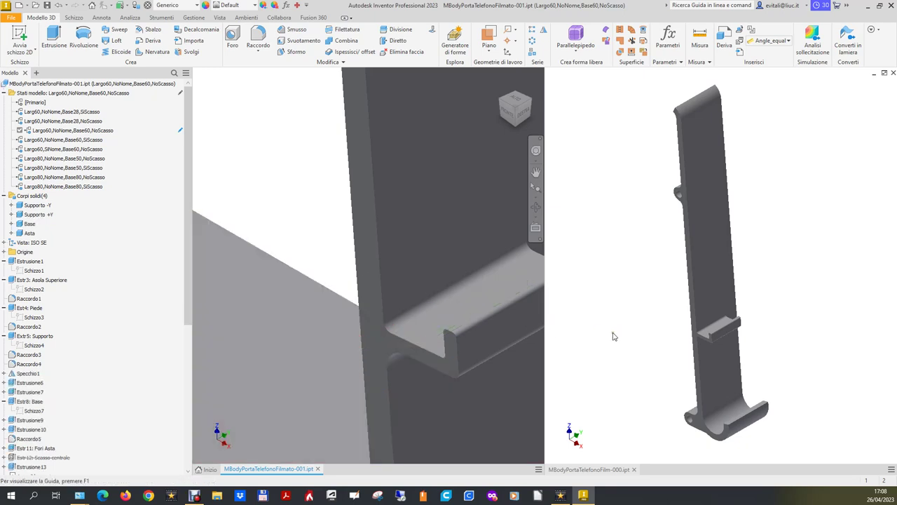
left_click(615, 333)
Add a 3 mm fillet along the bracket tab's inner edge in the support part
left_click(258, 36)
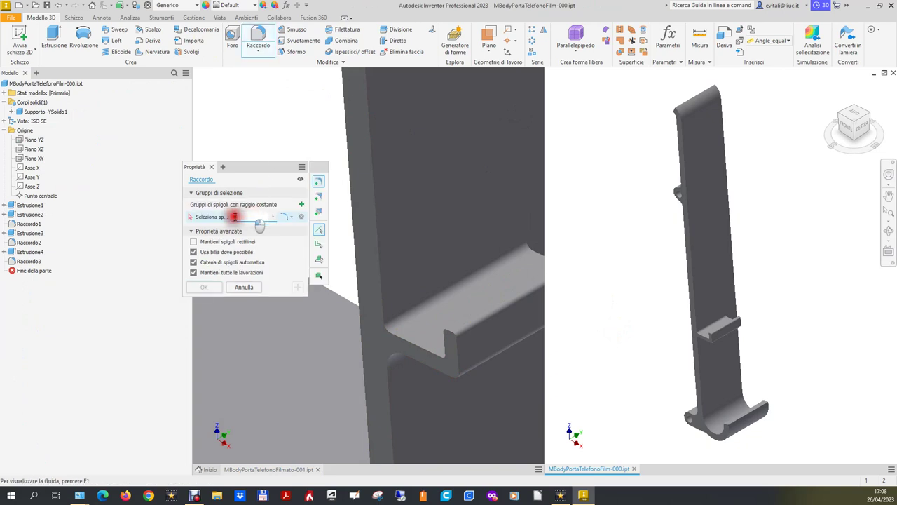
mouse_move(854, 127)
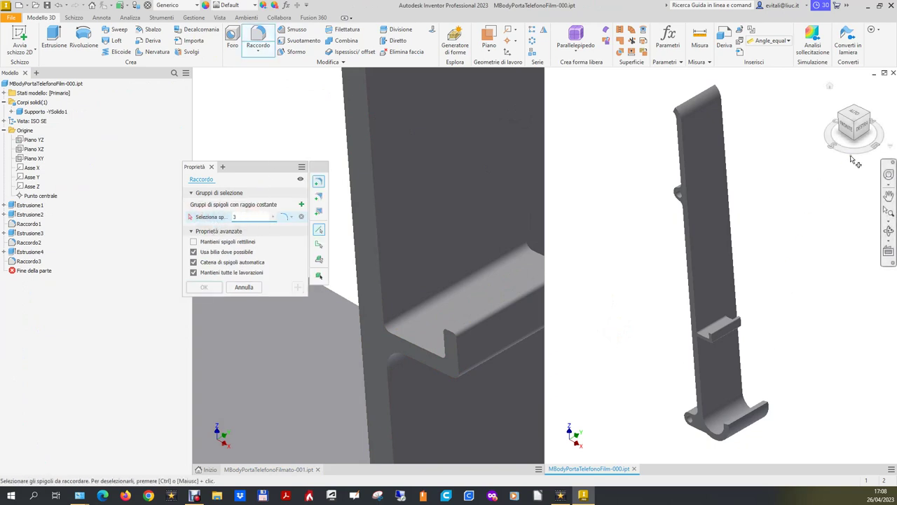
left_click(857, 142)
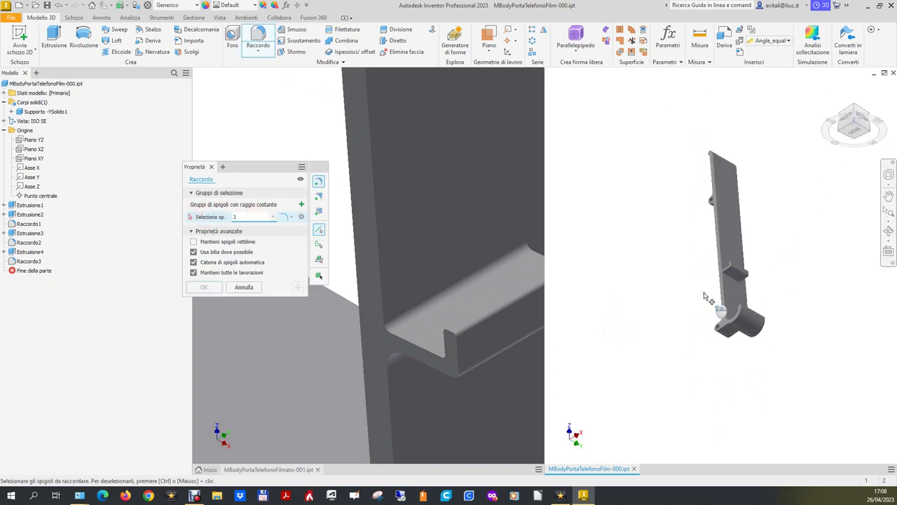
scroll(722, 290, "up", 4)
left_click(751, 248)
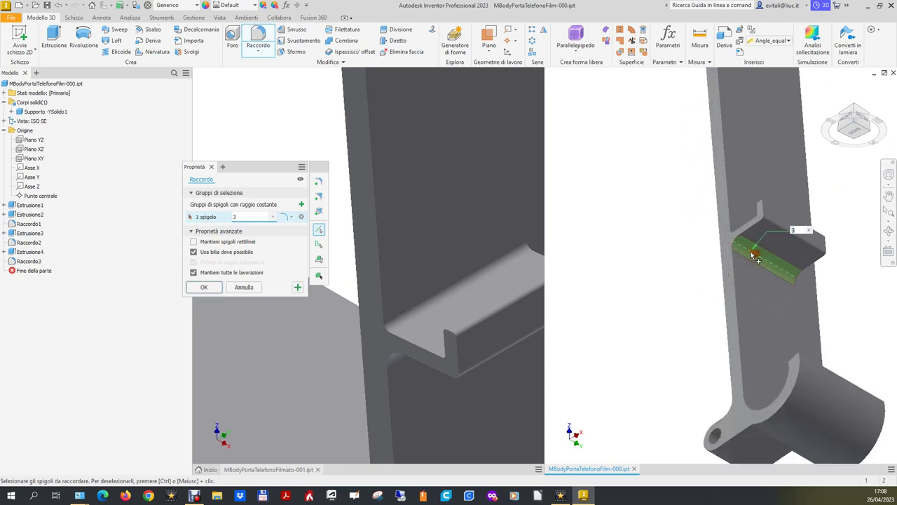
left_click(203, 288)
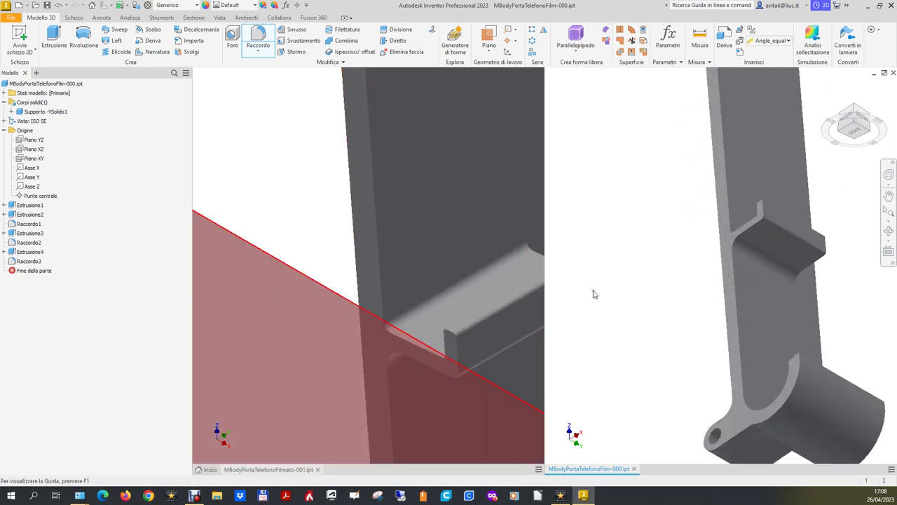
left_click(832, 86)
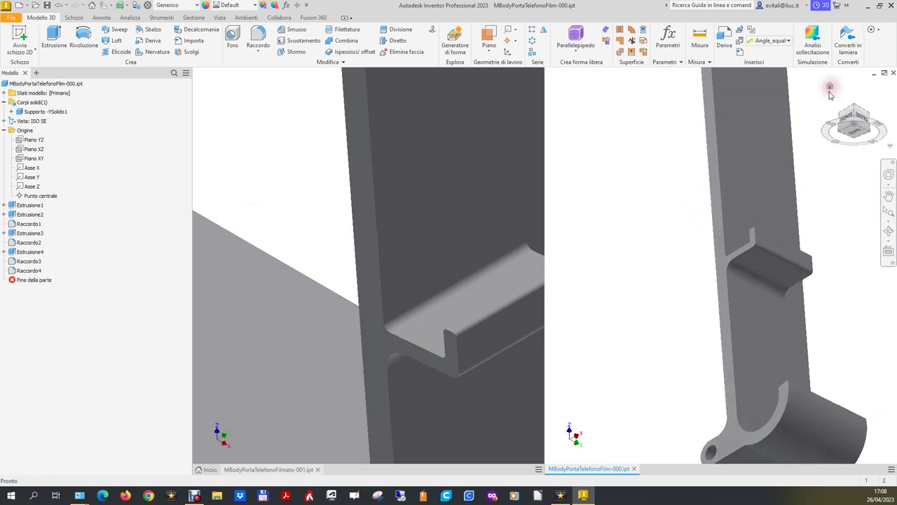
scroll(729, 386, "down", 3)
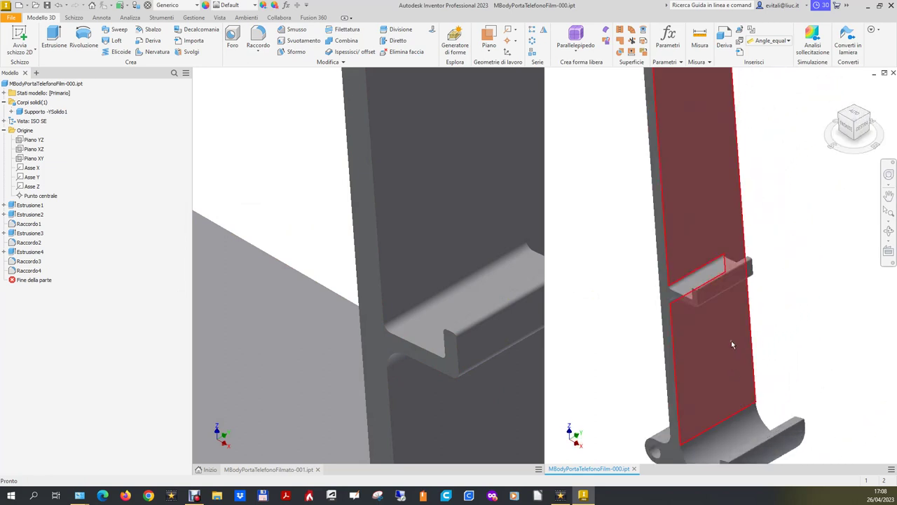
scroll(690, 320, "up", 3)
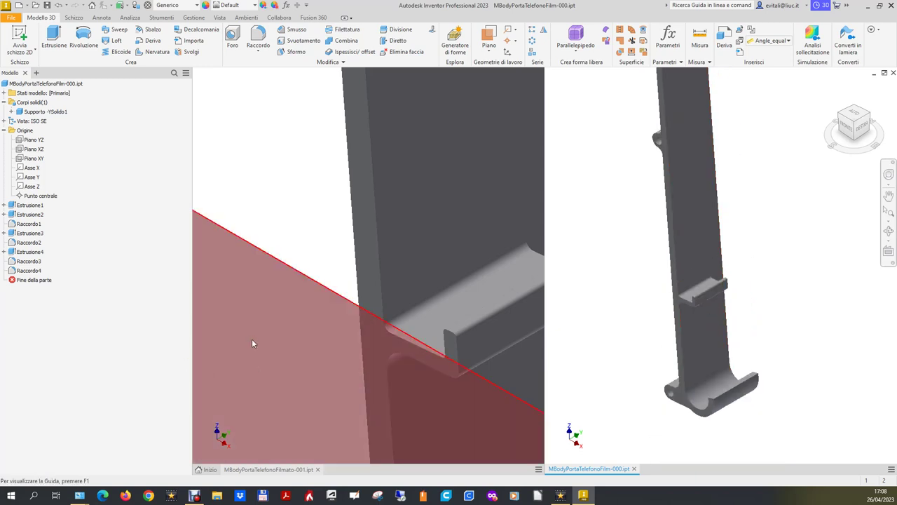
left_click(270, 232)
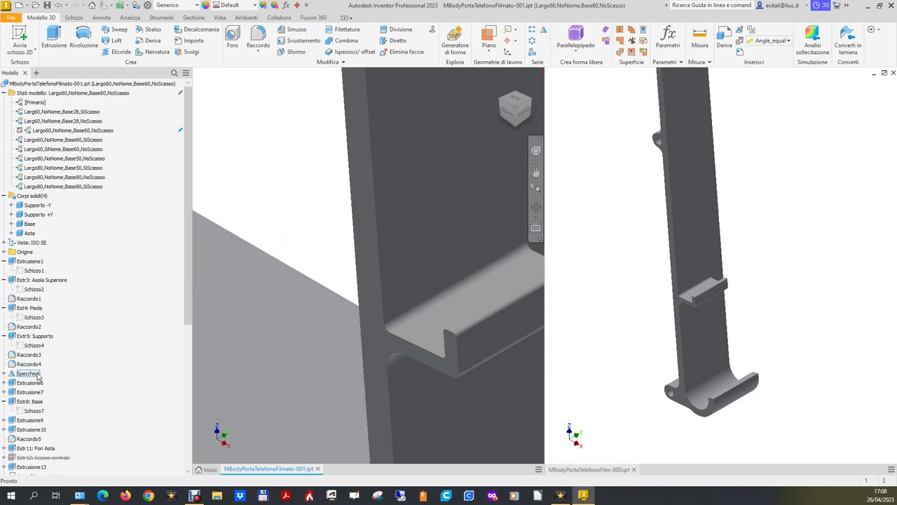
scroll(254, 235, "down", 3)
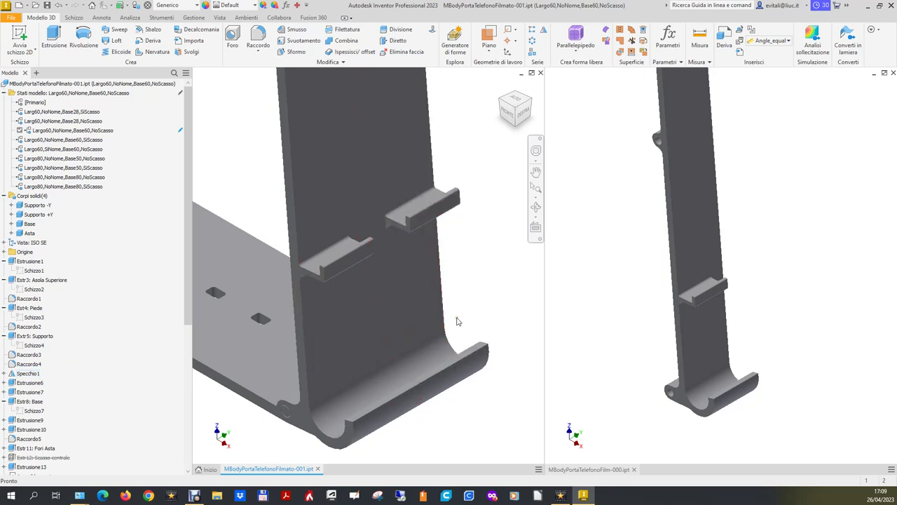
scroll(610, 351, "up", 3)
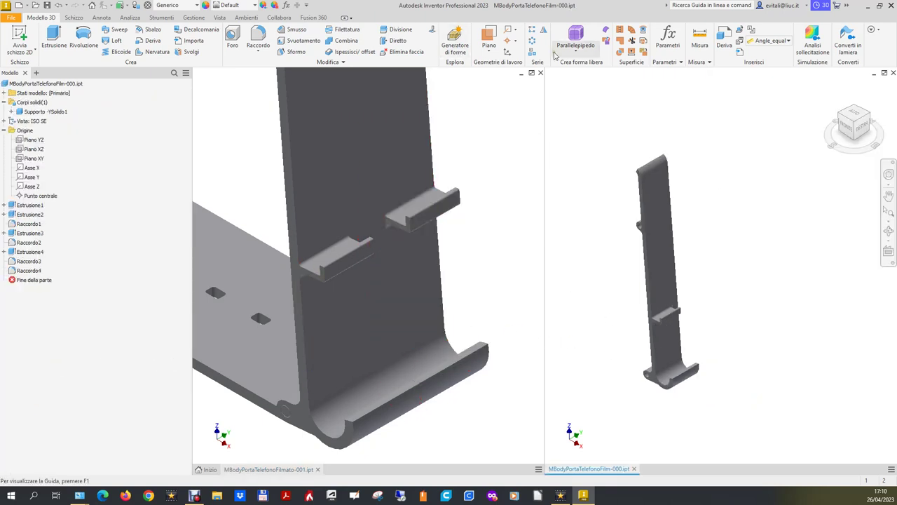
Mirror the support solid across Piano XZ into a separate new solid body
left_click(596, 108)
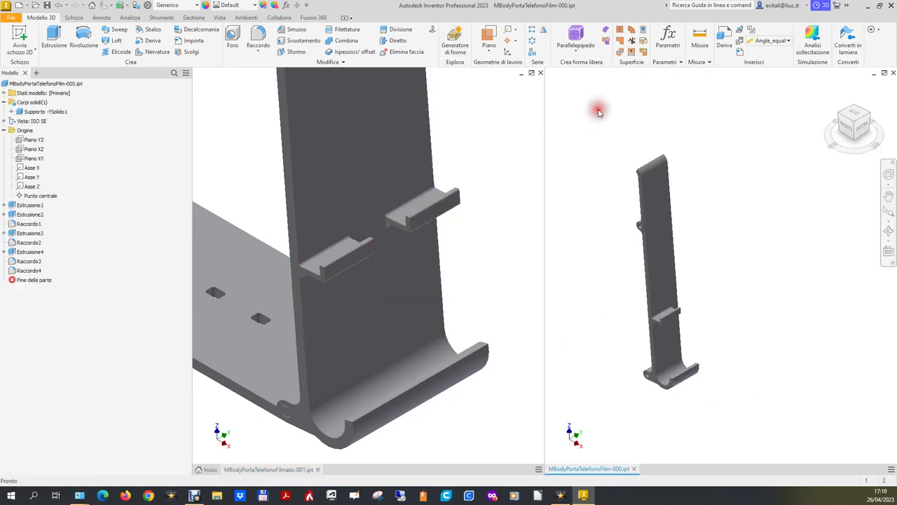
left_click(543, 29)
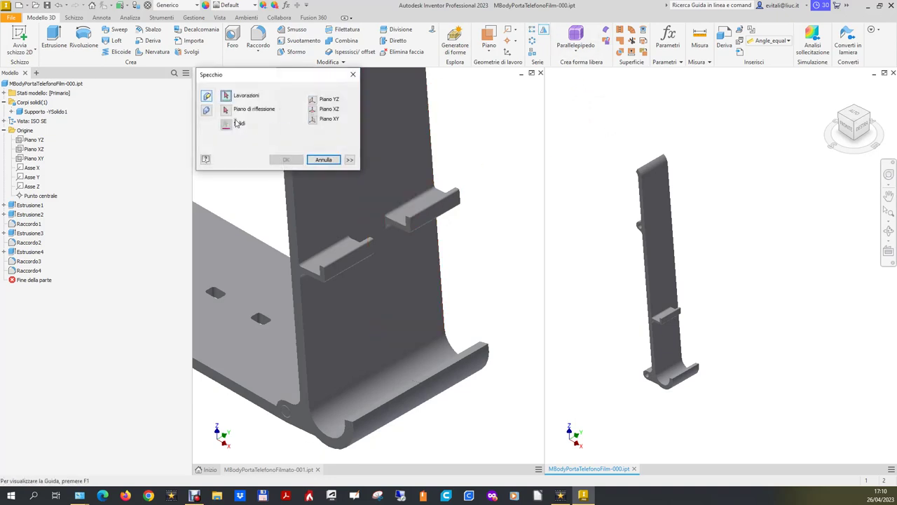
left_click(614, 210)
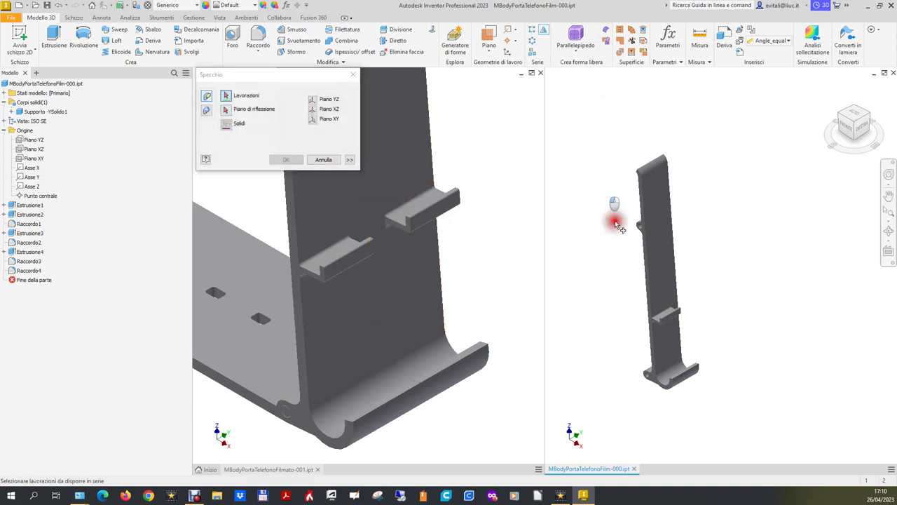
left_click(720, 406)
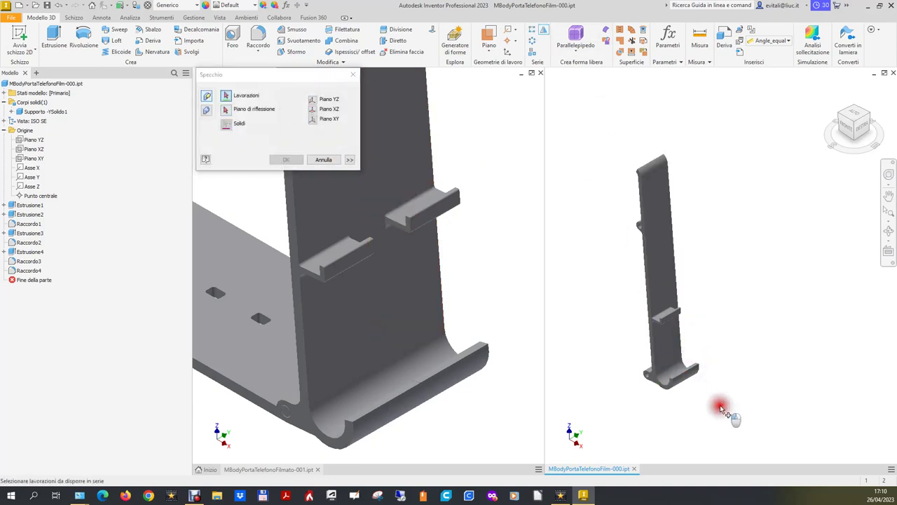
left_click(206, 110)
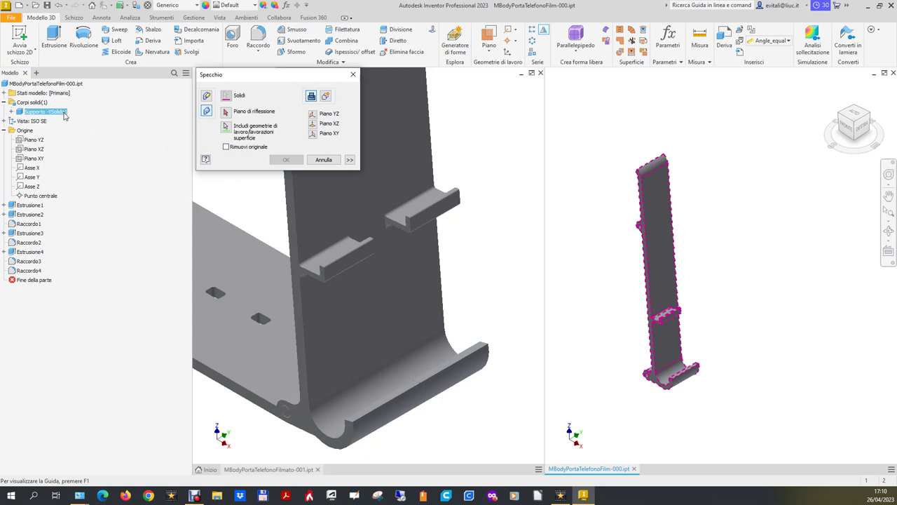
left_click(225, 112)
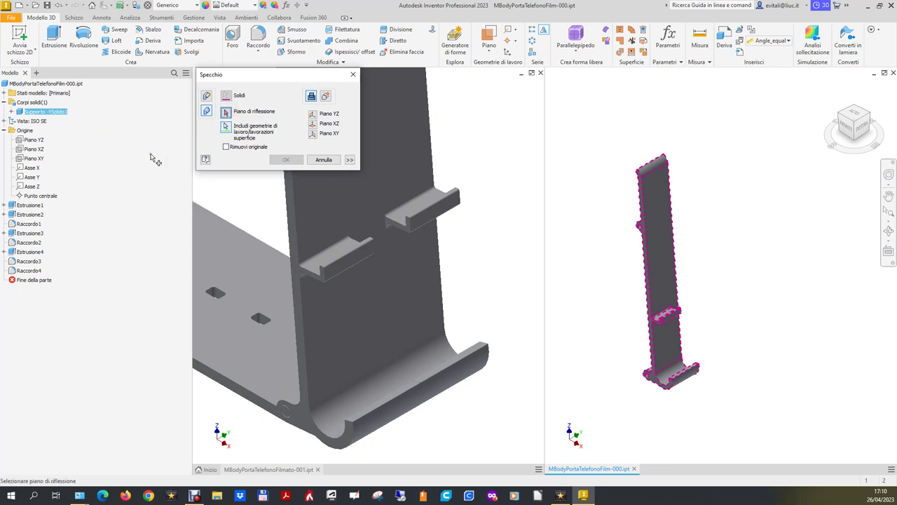
left_click(43, 149)
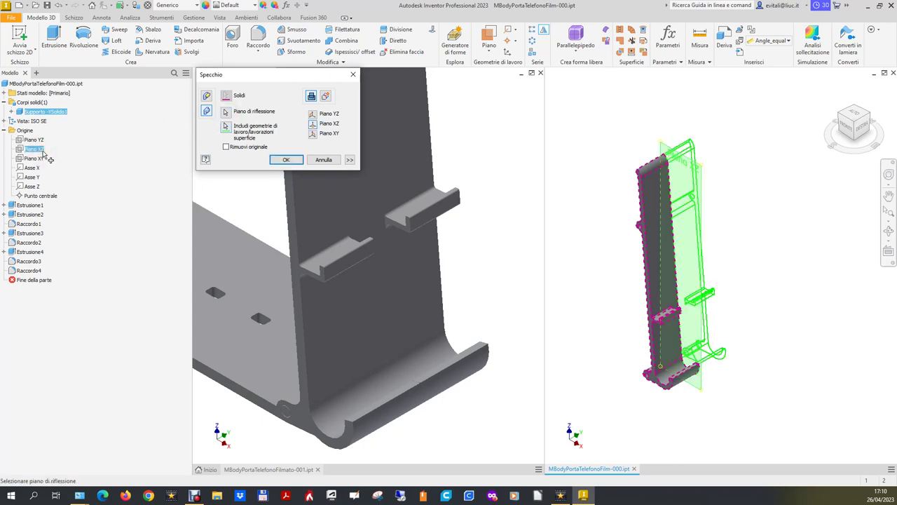
left_click(328, 98)
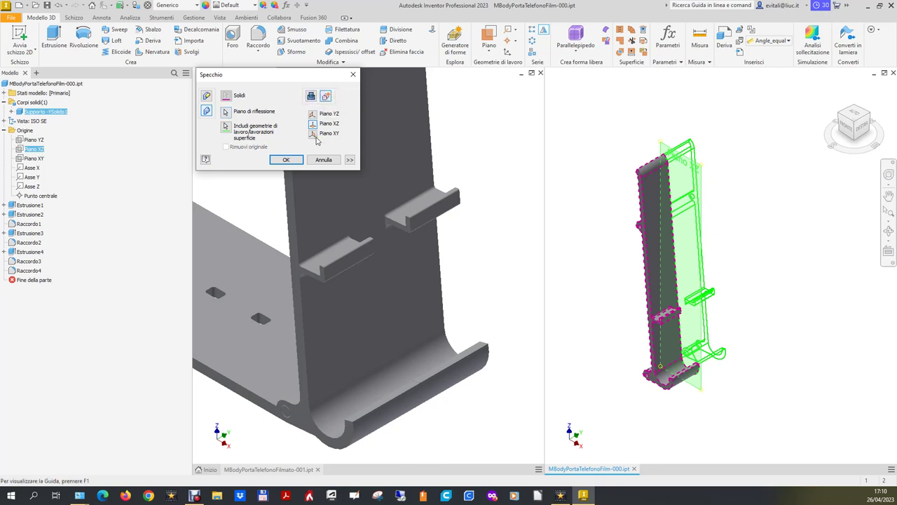
left_click(299, 160)
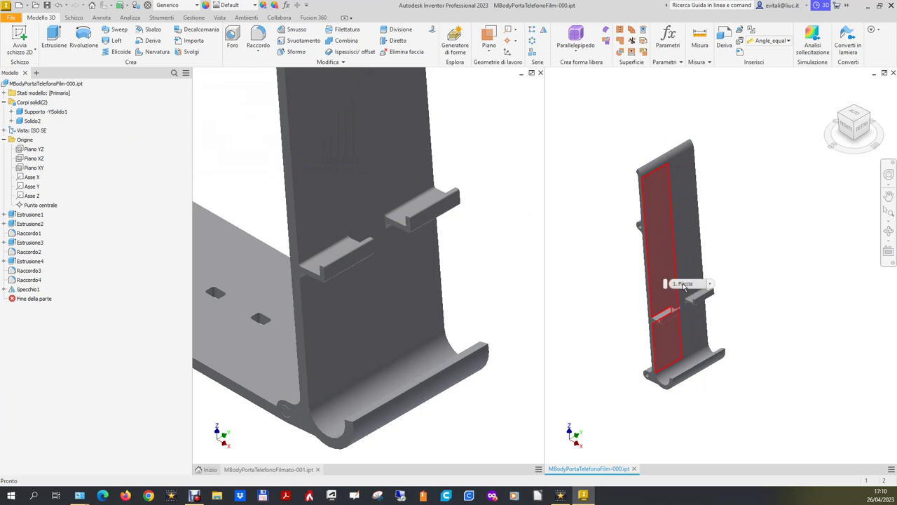
Rename Solido2 to Supporto +Y and the original body to Supporto -Y
left_click(39, 124)
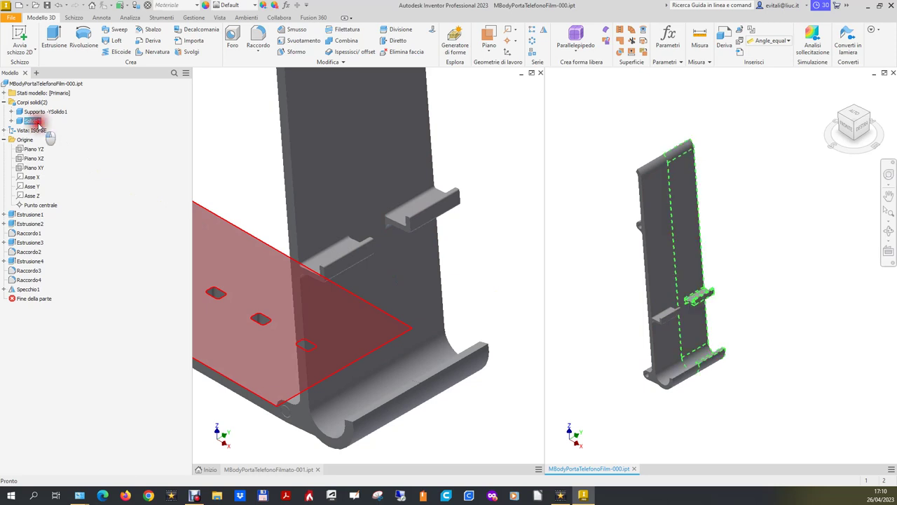
type("Supporto +Y")
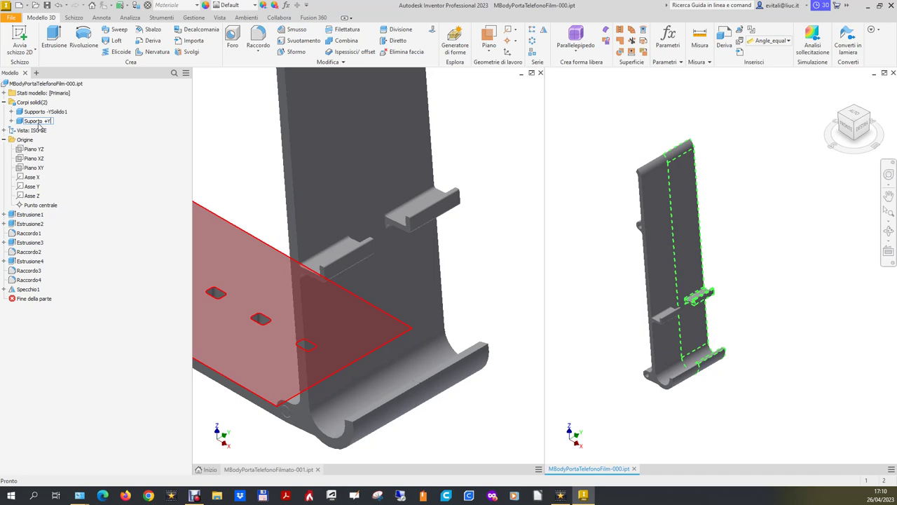
left_click(39, 122)
left_click(56, 112)
left_click(56, 113)
left_click_drag(50, 112, 107, 109)
key("BackSpace")
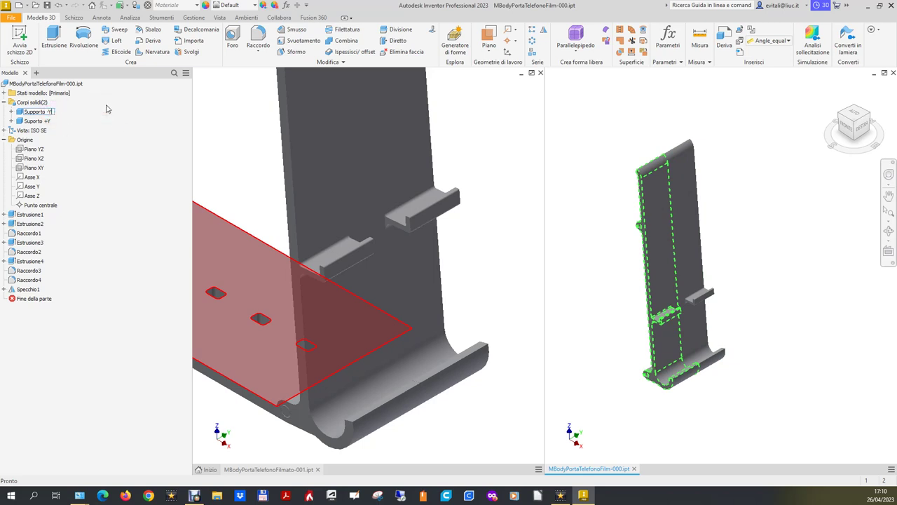
key("Return")
Confirm the Supporto +Y name and switch to MBodyPortaTelefonoFilmato-001.ipt
left_click(35, 122)
left_click(35, 122)
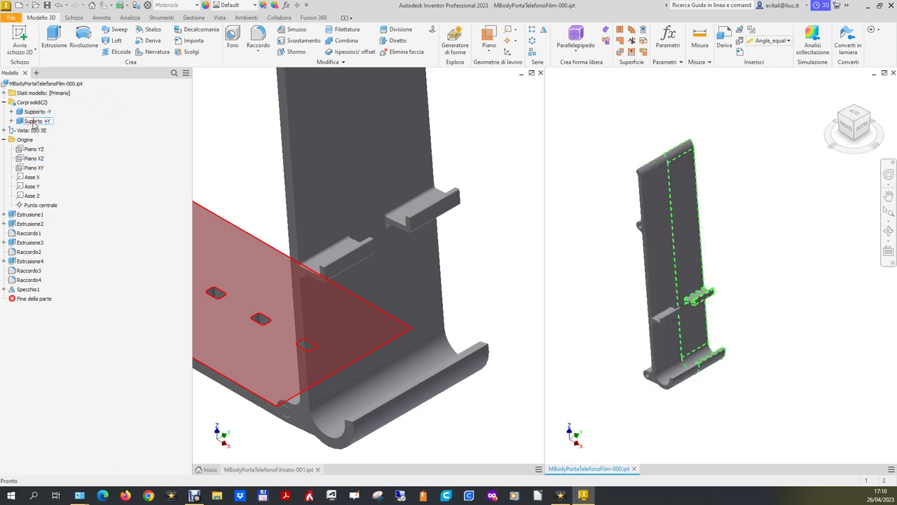
key("Return")
left_click(577, 247)
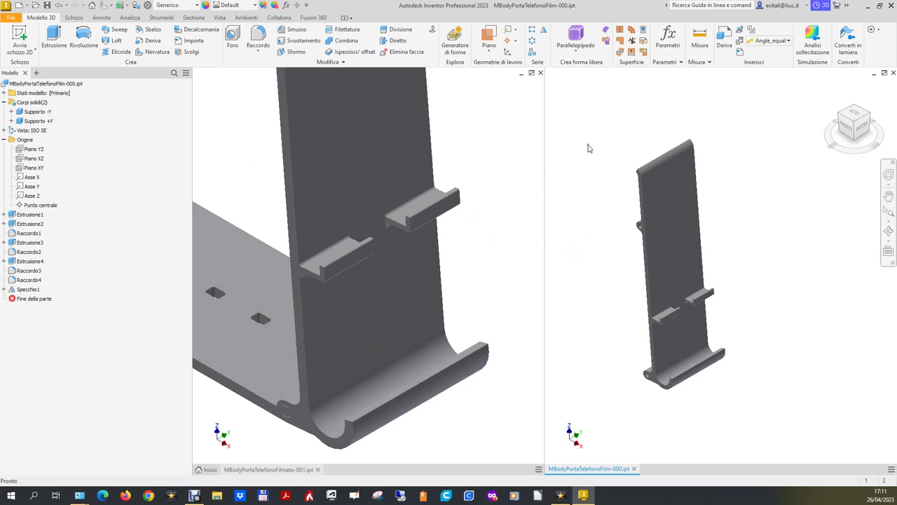
left_click(3, 92)
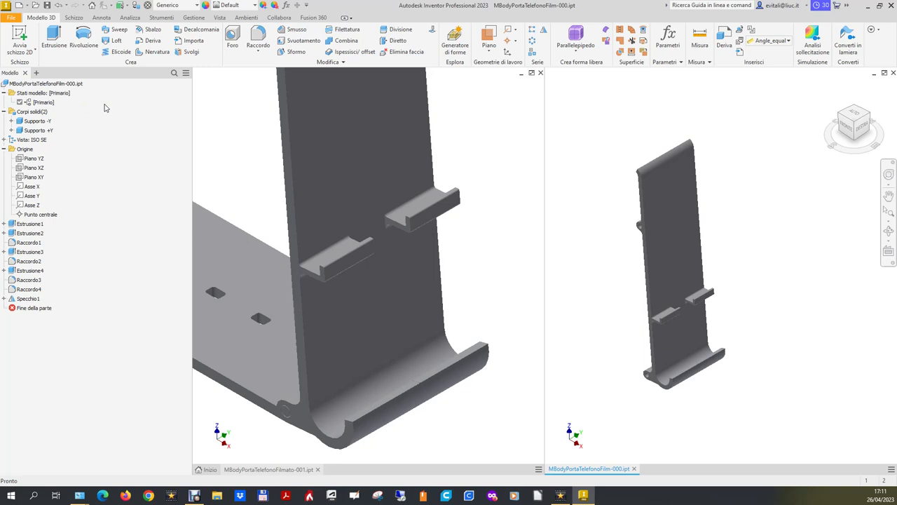
left_click(217, 135)
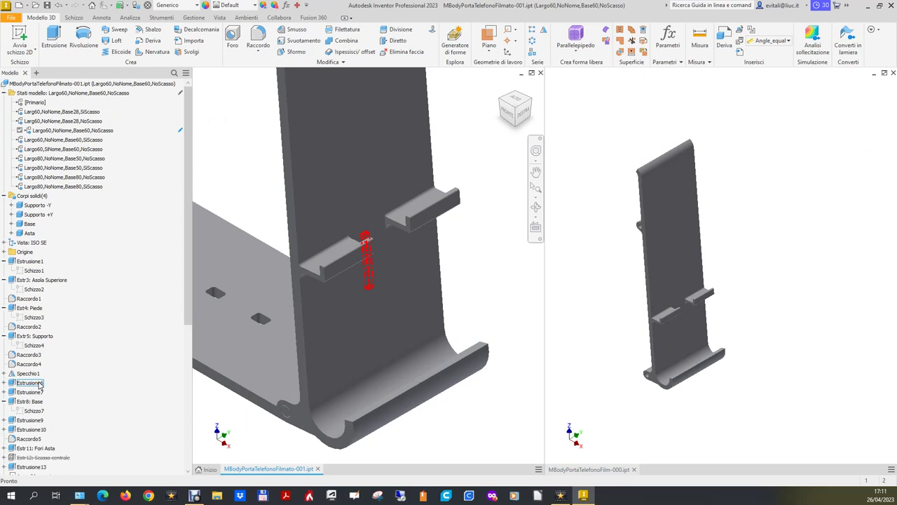
Inspect Estrusione6 and the upright from the isometric and left views
left_click(40, 385)
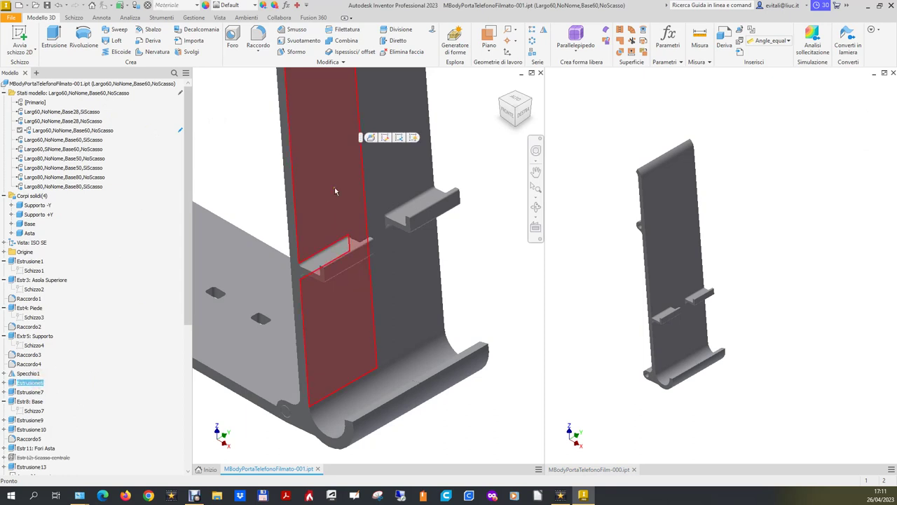
left_click(507, 107)
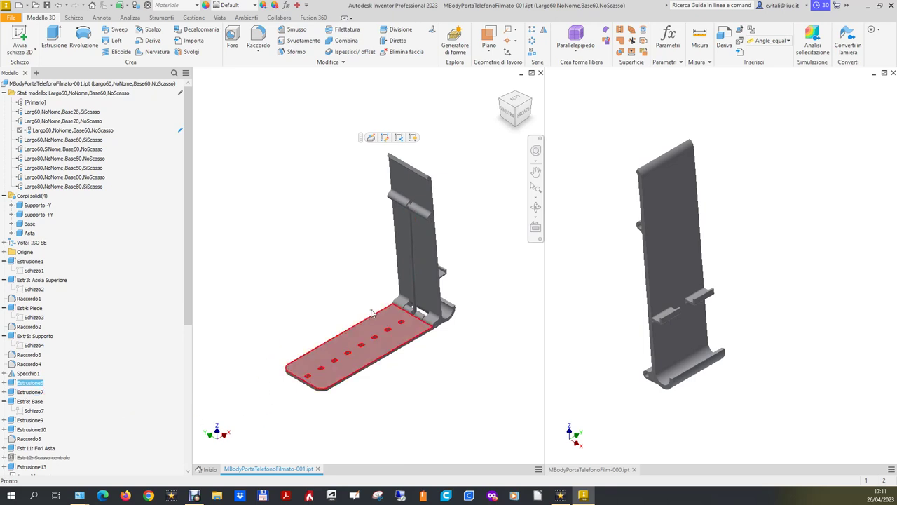
scroll(438, 253, "down", 3)
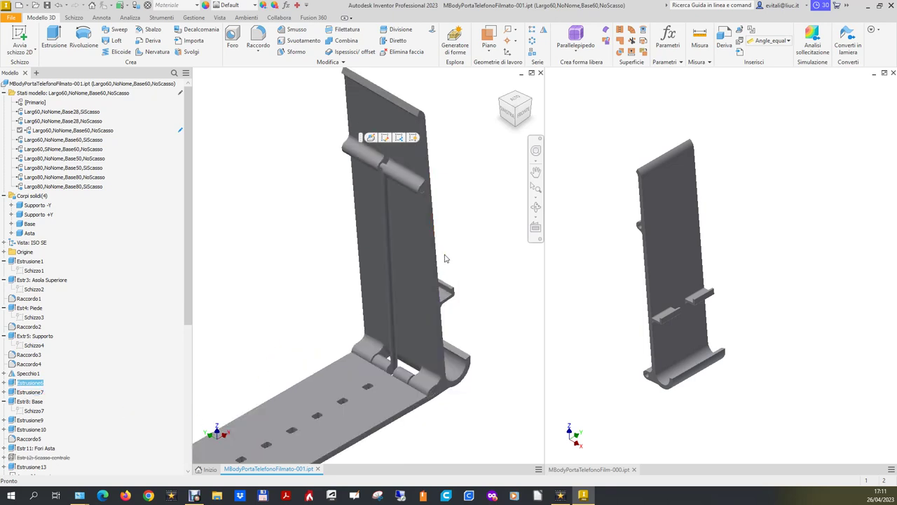
left_click(39, 384)
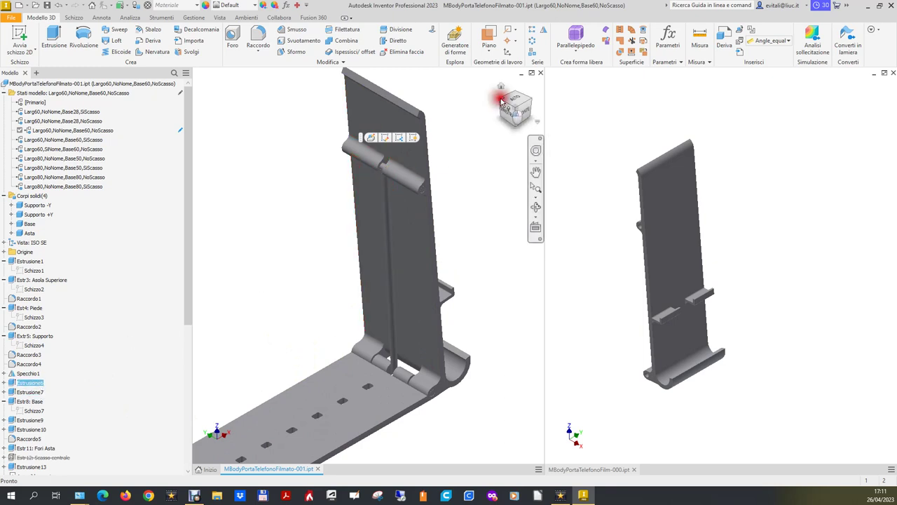
left_click(500, 103)
left_click(500, 86)
left_click(312, 275)
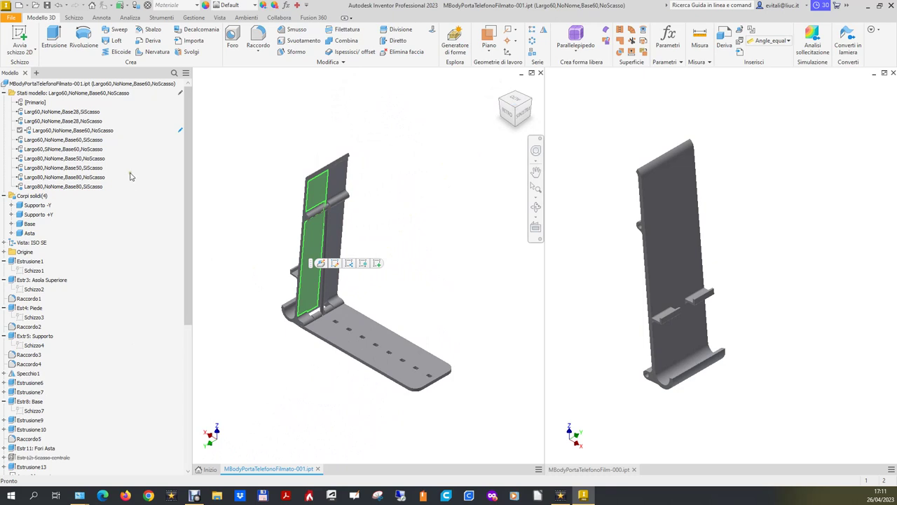
Hide the Supporto +Y body in the reference part
right_click(41, 214)
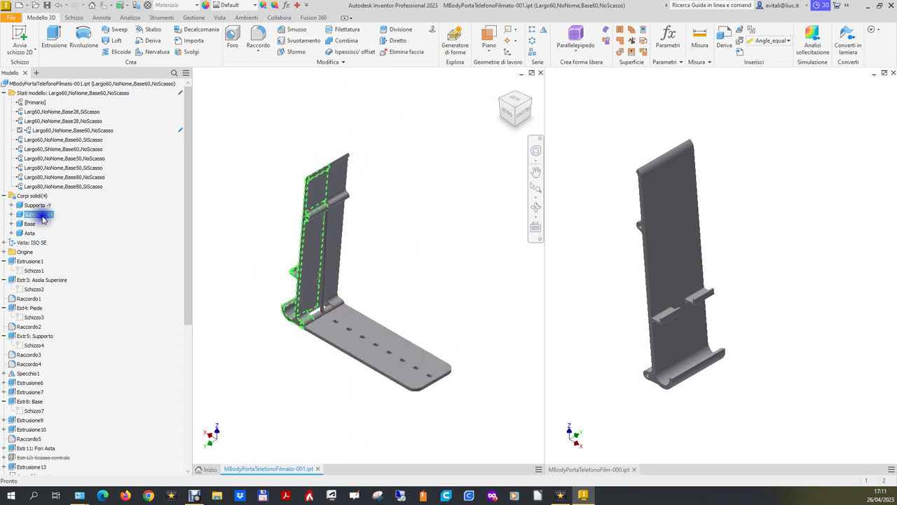
left_click(63, 271)
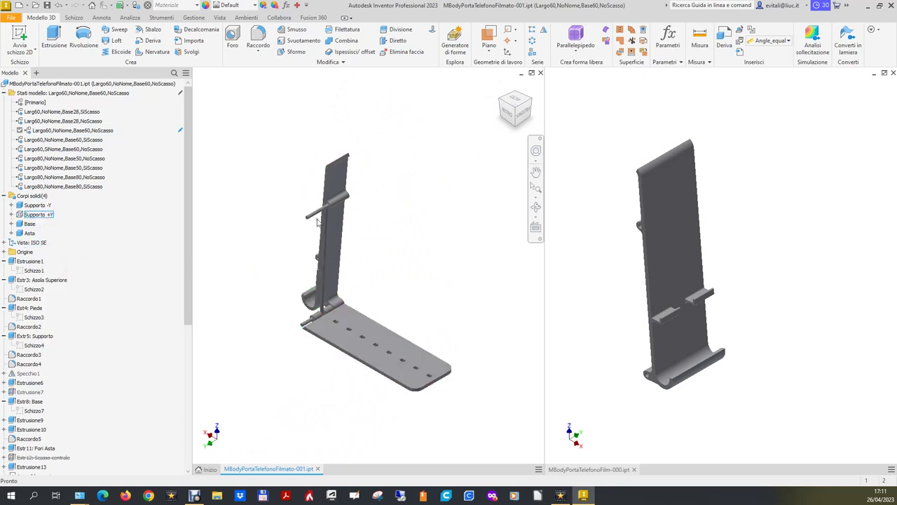
scroll(334, 219, "up", 5)
scroll(333, 215, "down", 1)
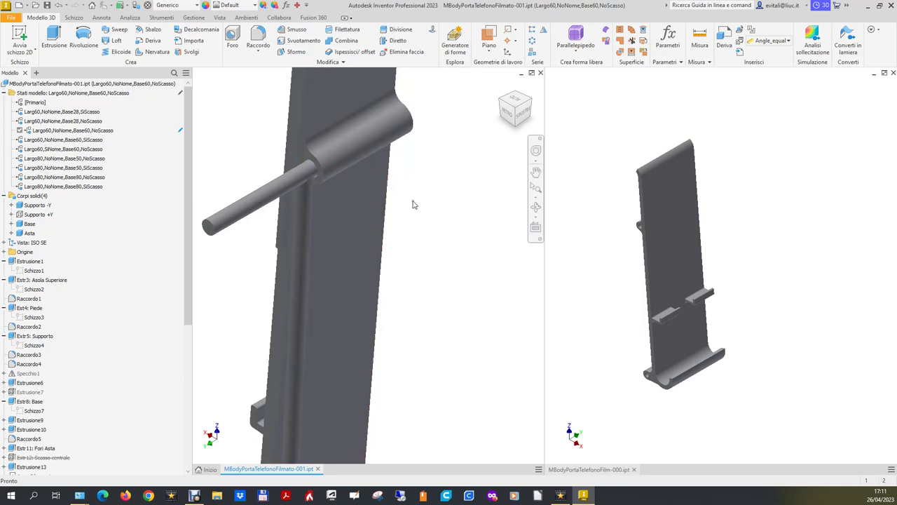
scroll(413, 204, "down", 3)
scroll(365, 309, "up", 2)
scroll(362, 311, "up", 2)
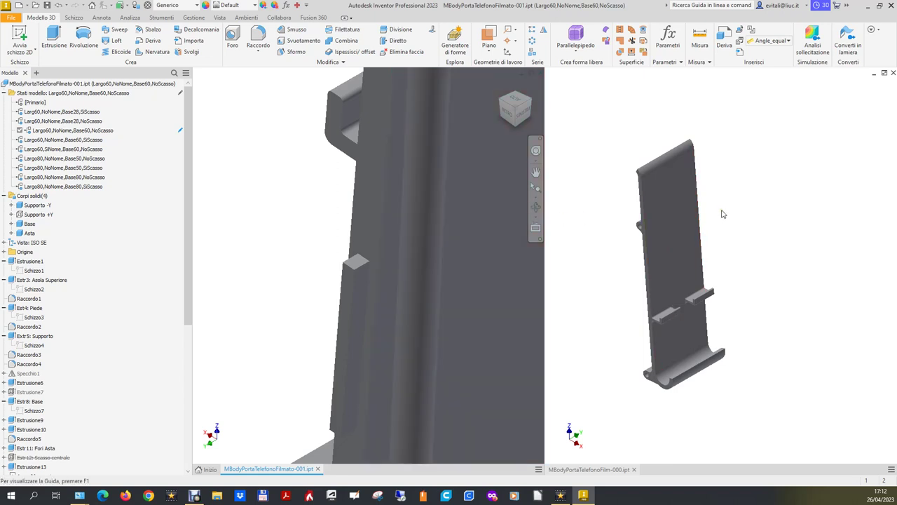
Turn to a rear-right view of the whole part and hide the Base plate and Asta rod bodies
left_click(311, 235)
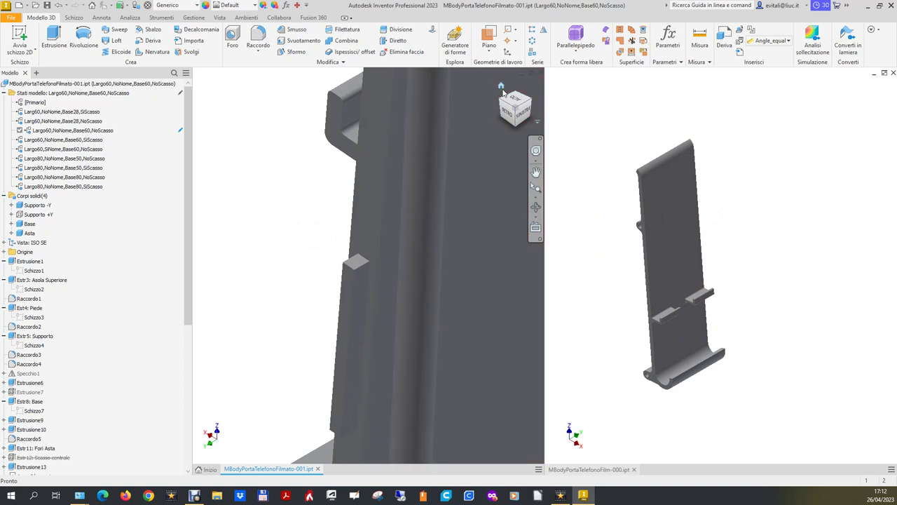
left_click(501, 87)
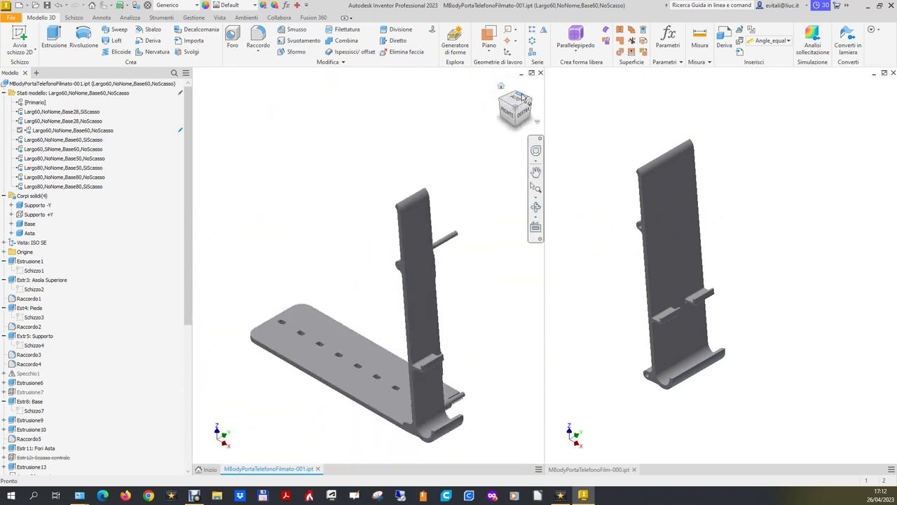
left_click(530, 102)
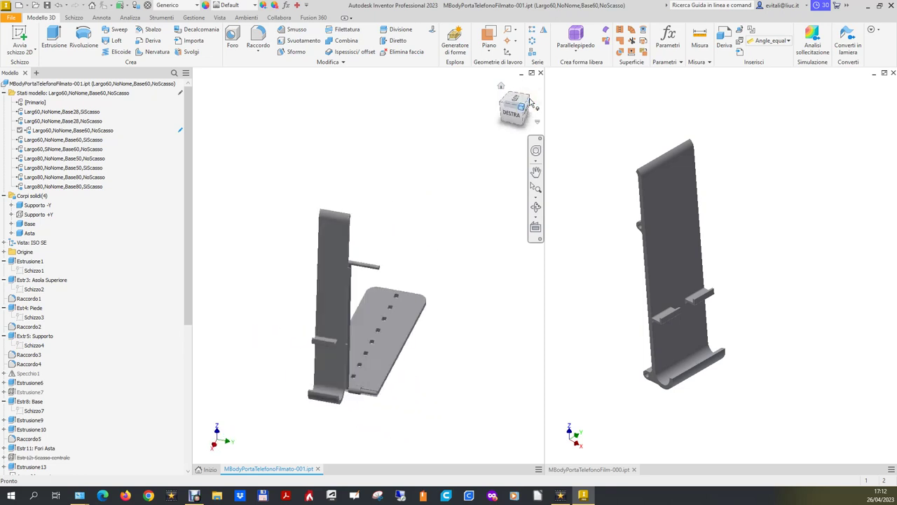
scroll(324, 308, "down", 2)
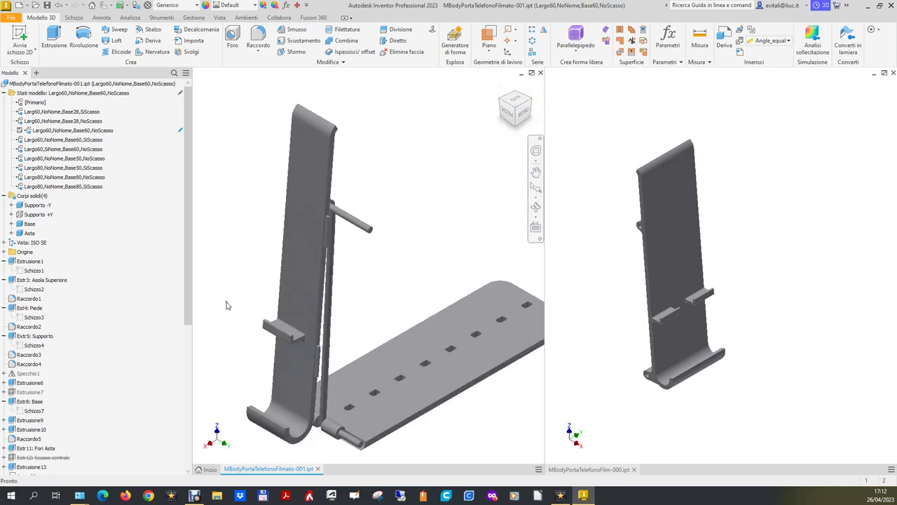
left_click(29, 223)
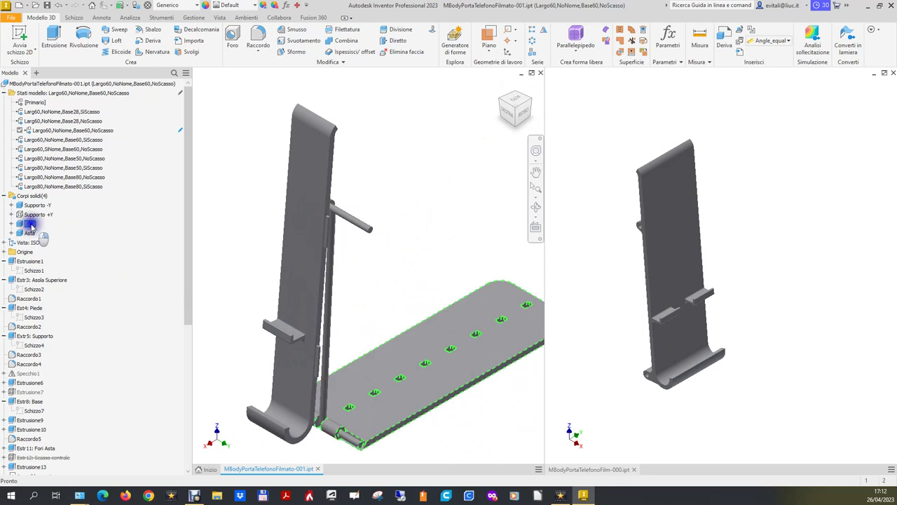
right_click(31, 223)
left_click(56, 279)
left_click(30, 232)
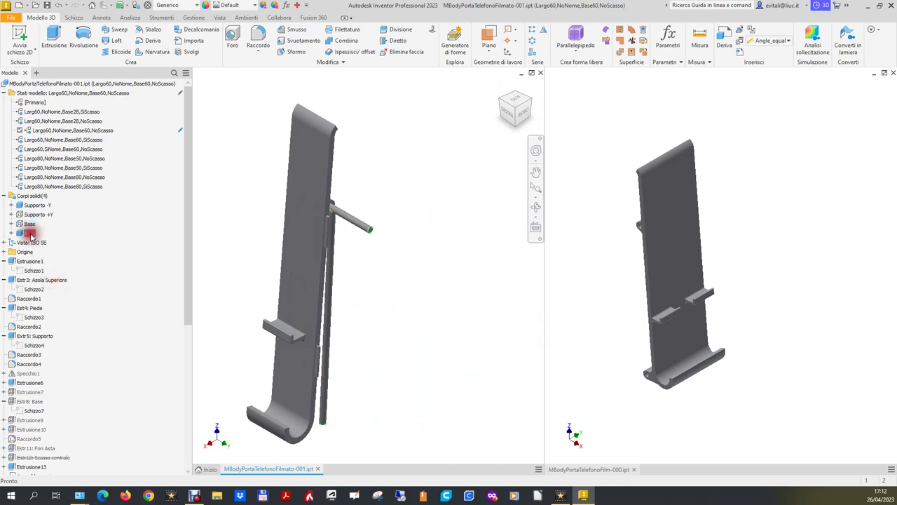
right_click(31, 233)
left_click(53, 288)
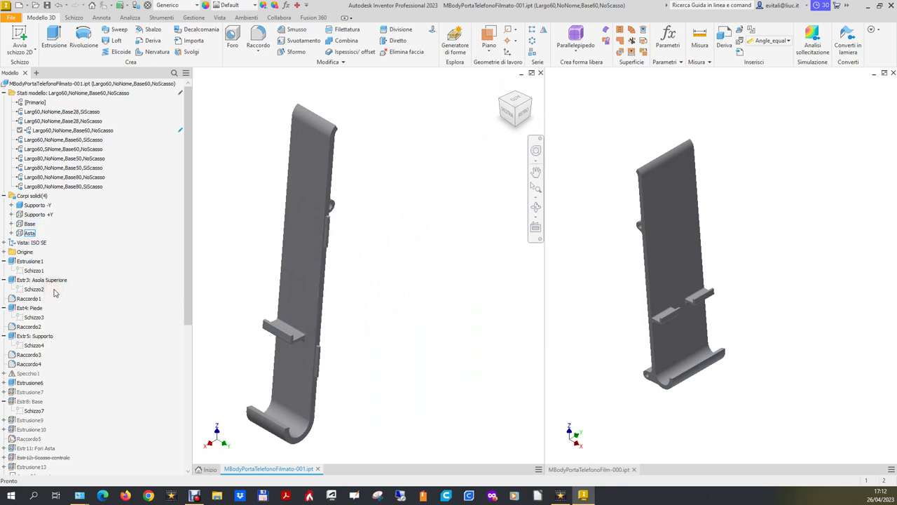
left_click(48, 364)
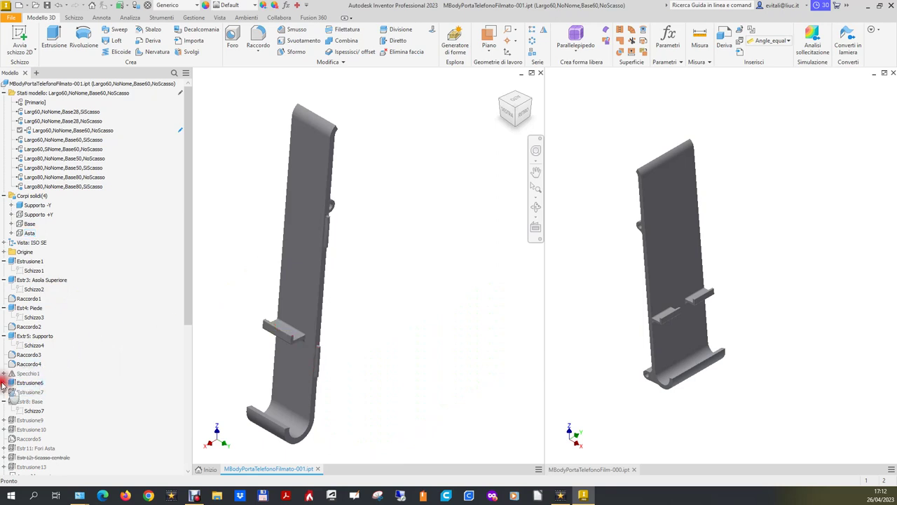
Open Estrusione6's Schizzo5 showing 20, 35 and 1,5, and reactivate MBodyPortaTelefonoFilm-000.ipt
left_click(4, 383)
left_click(34, 392)
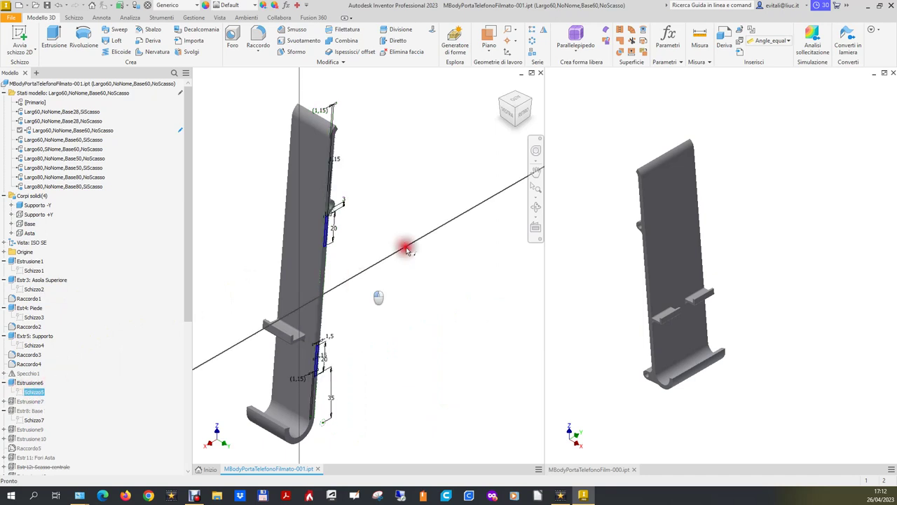
double_click(358, 281)
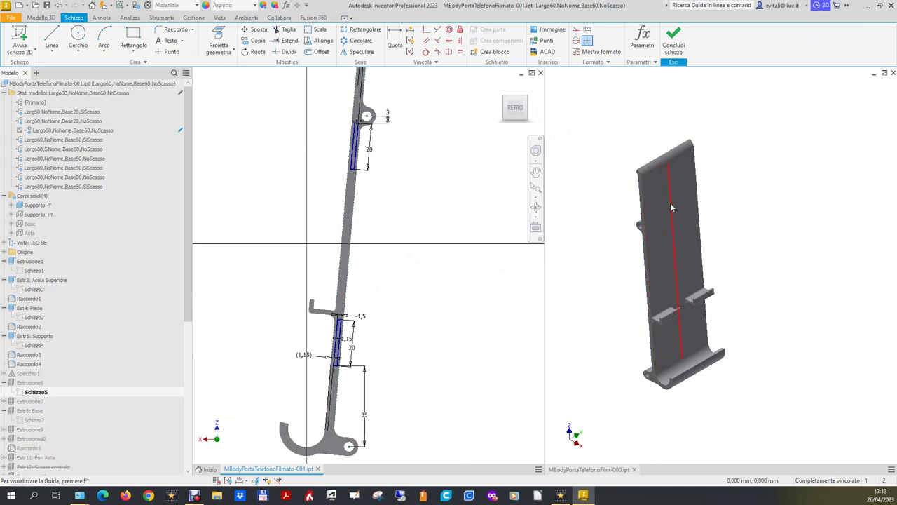
left_click(749, 204)
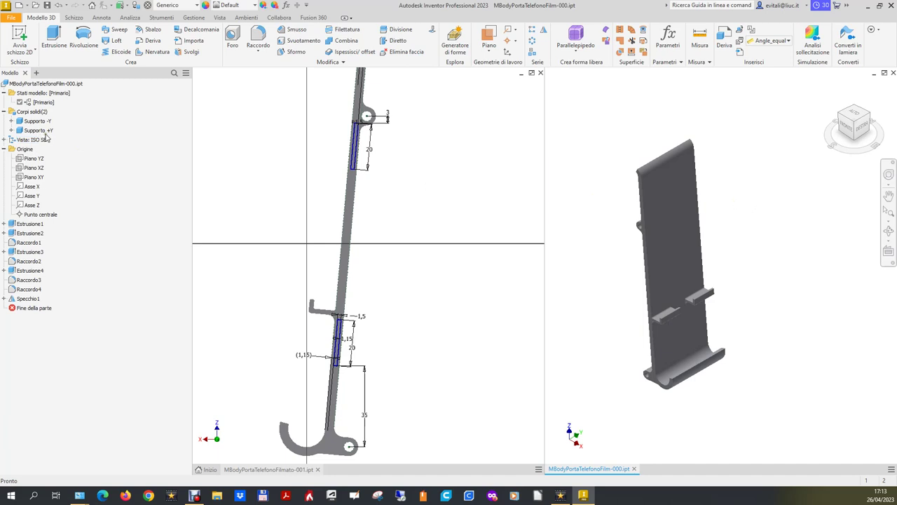
Hide the Supporto +Y body, view the part from the back, and start a 2D sketch on the arm's back face
right_click(46, 130)
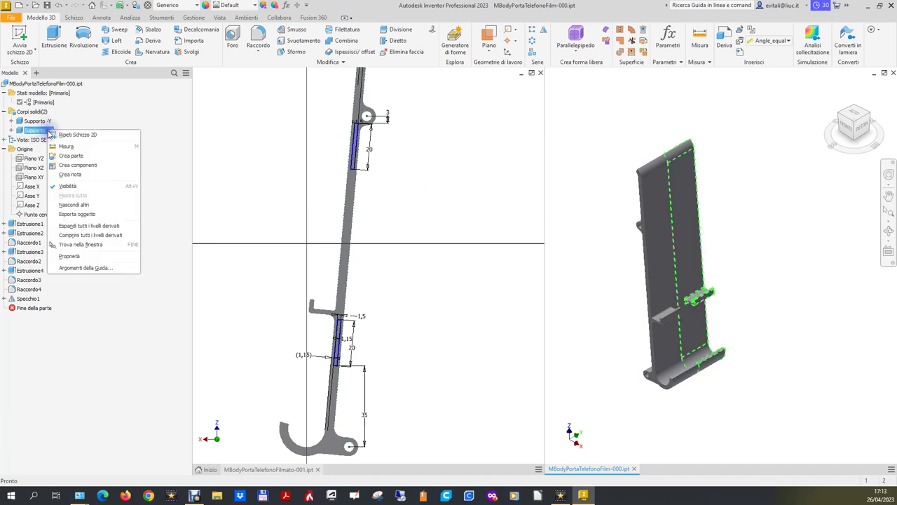
left_click(76, 188)
left_click(869, 114)
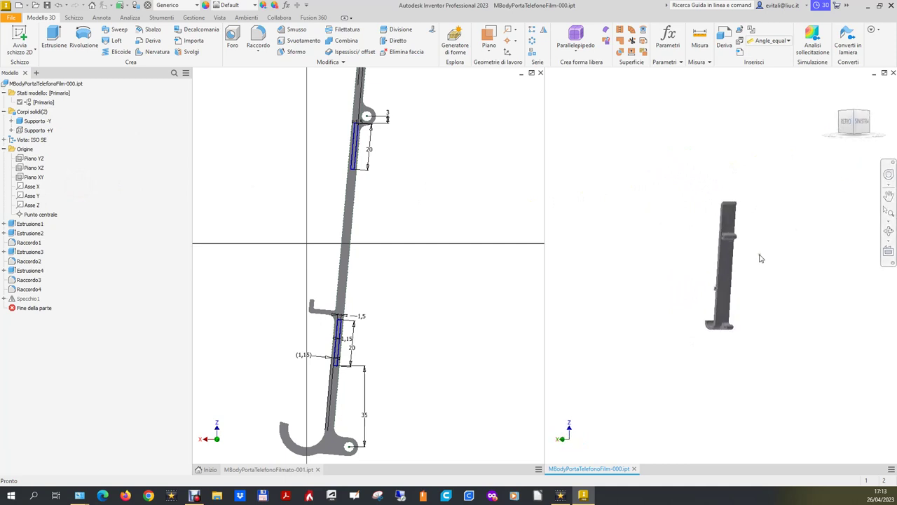
scroll(762, 256, "up", 3)
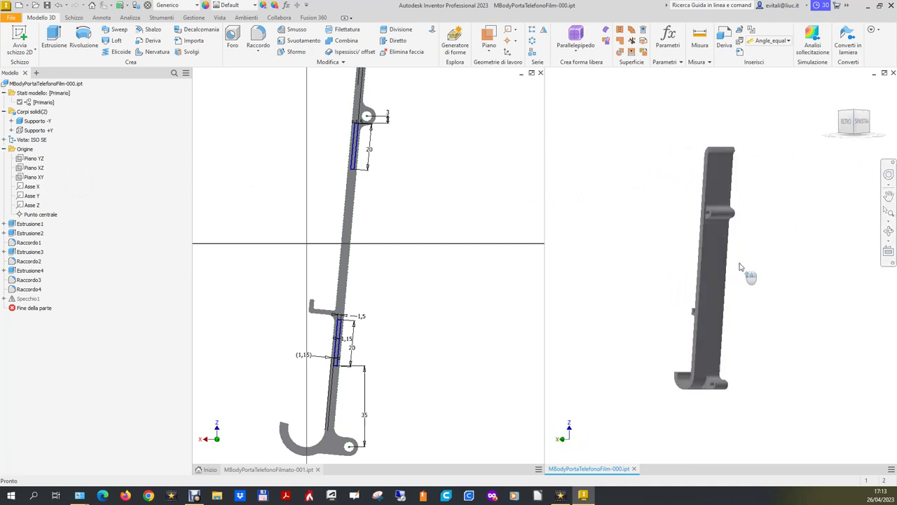
left_click(848, 123)
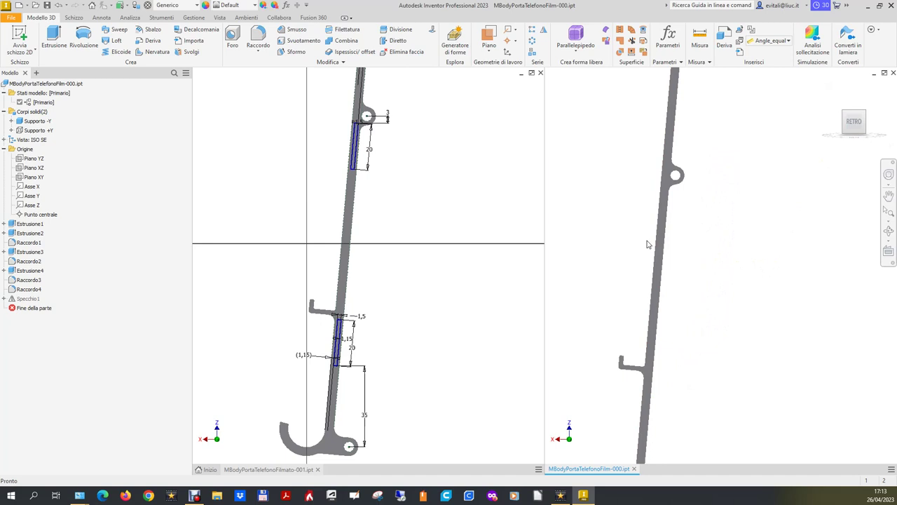
scroll(648, 244, "up", 2)
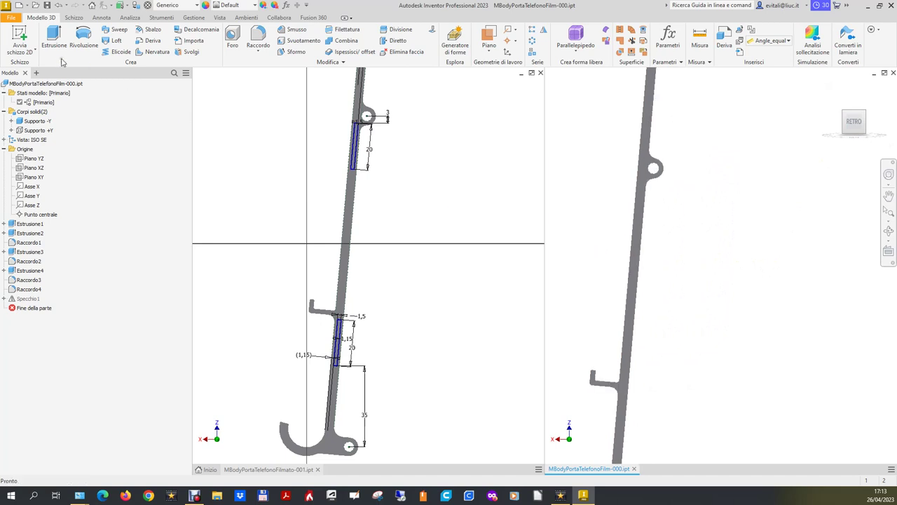
left_click(20, 37)
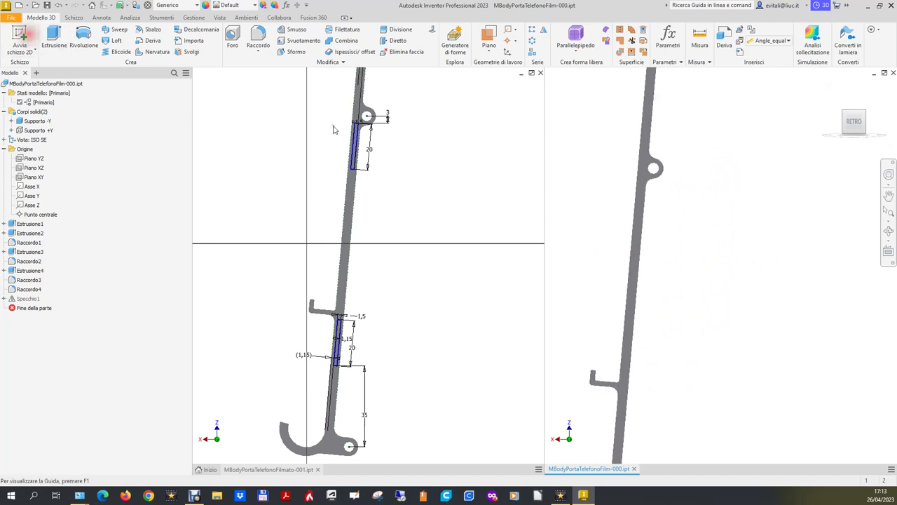
left_click(637, 235)
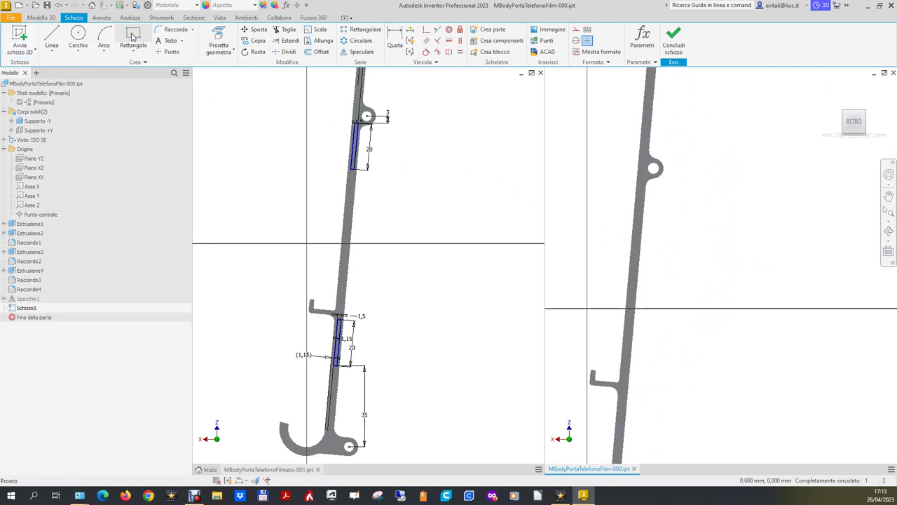
Draw two upright rectangles, one beside the arm and one near the foot
left_click(133, 37)
left_click(661, 204)
left_click(673, 265)
scroll(538, 201, "down", 2)
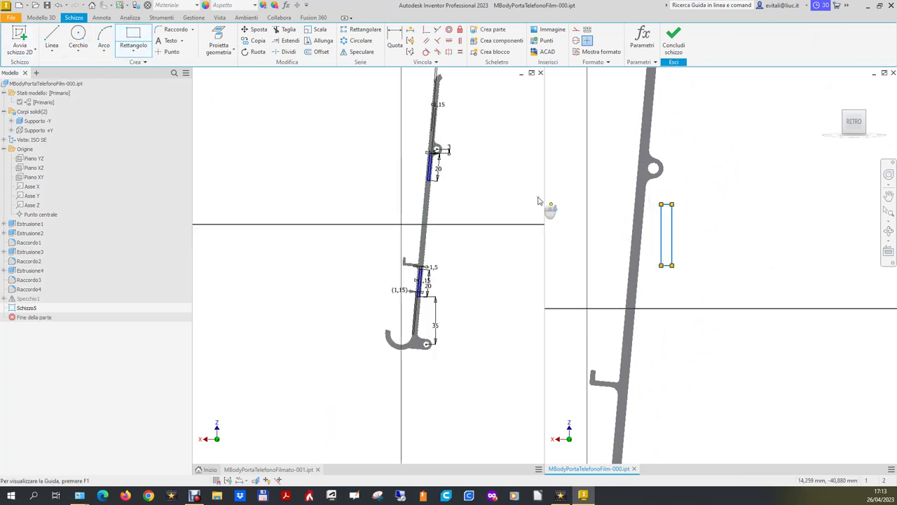
scroll(581, 236, "down", 2)
scroll(631, 377, "up", 3)
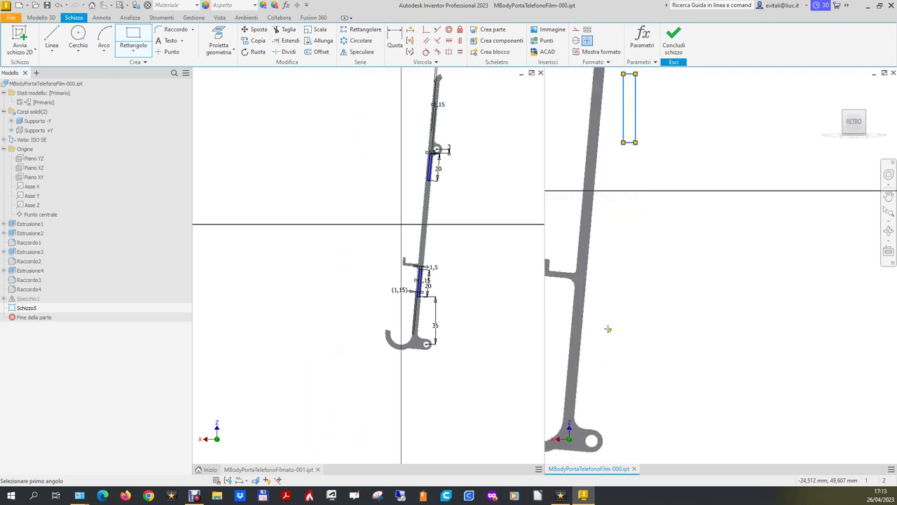
left_click(591, 307)
left_click(606, 360)
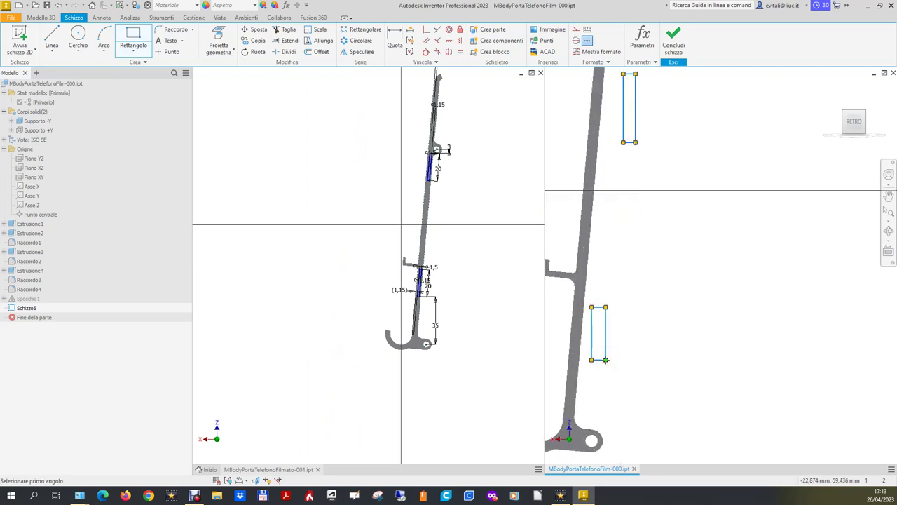
right_click(629, 329)
left_click(662, 325)
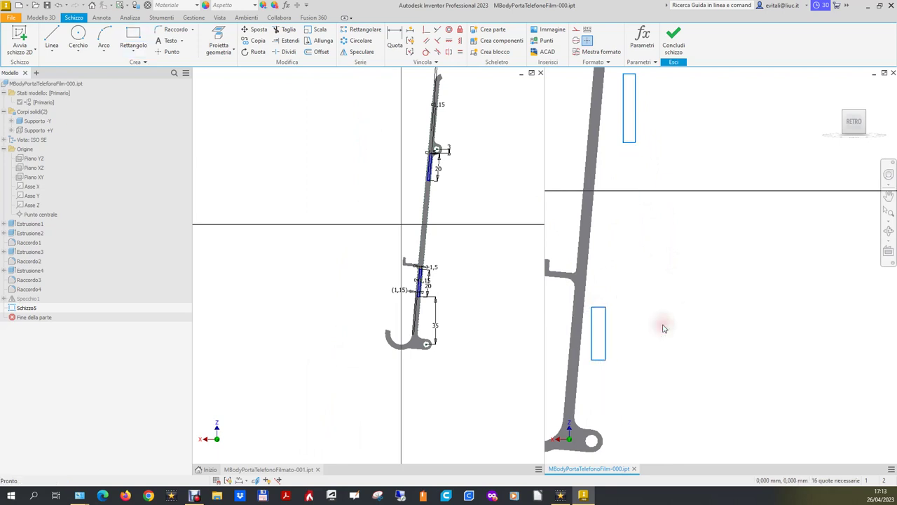
scroll(647, 189, "down", 1)
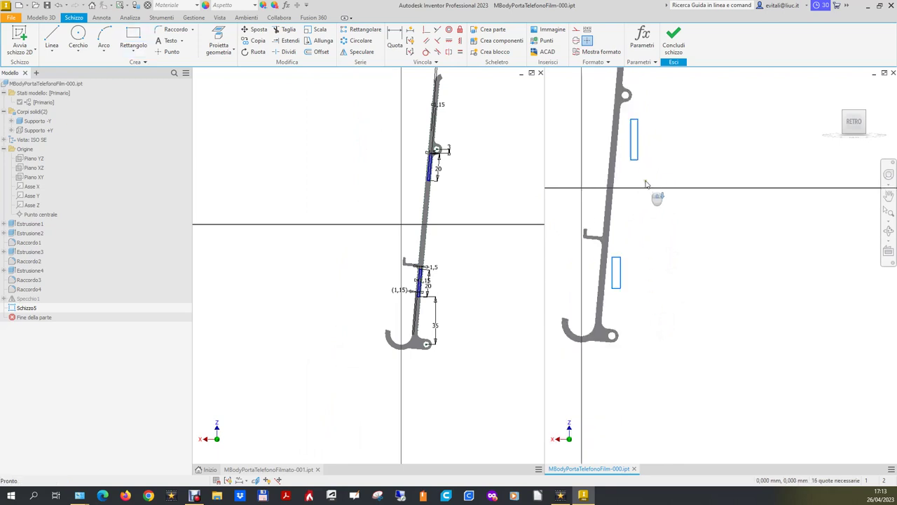
scroll(637, 116, "up", 3)
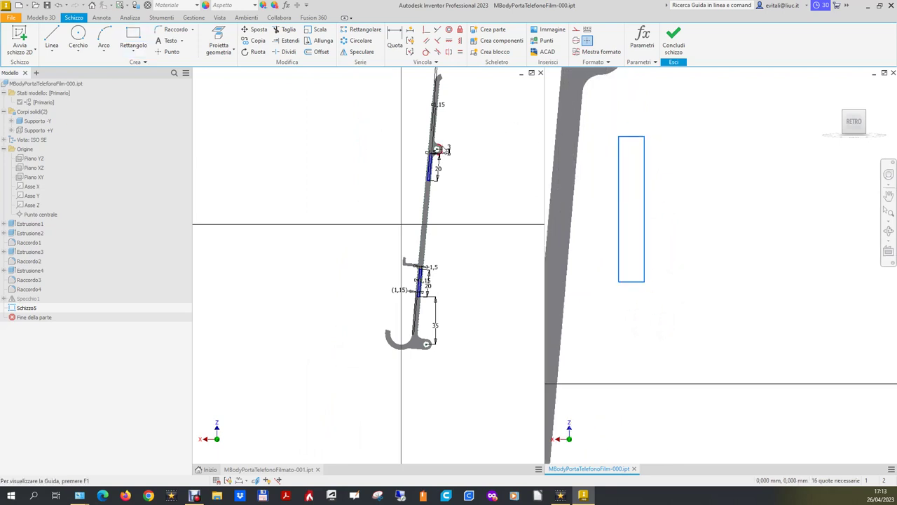
scroll(442, 151, "up", 4)
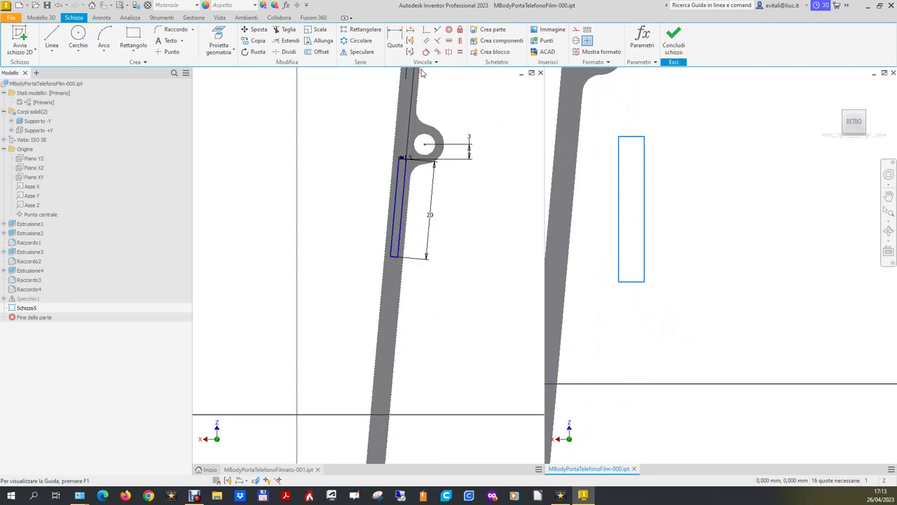
Make the upper rectangle's left edge symmetric about the arm edge
left_click(449, 51)
left_click(619, 207)
left_click(552, 181)
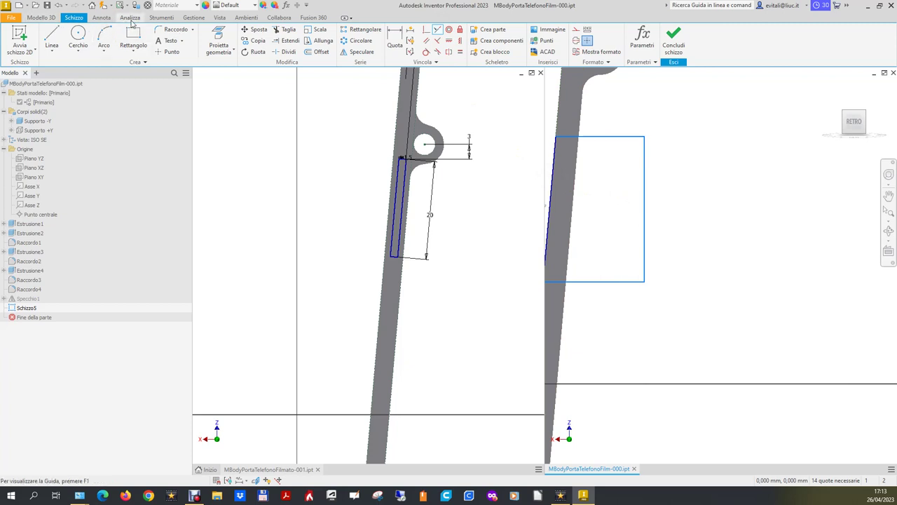
Undo the symmetry and make both long rectangle edges parallel to the slanted arm
left_click(60, 6)
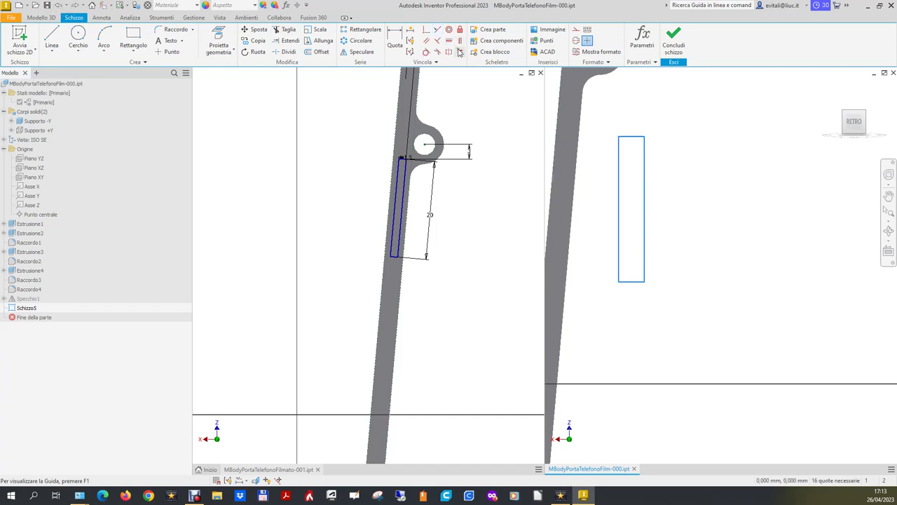
left_click(426, 40)
left_click(618, 174)
left_click(554, 161)
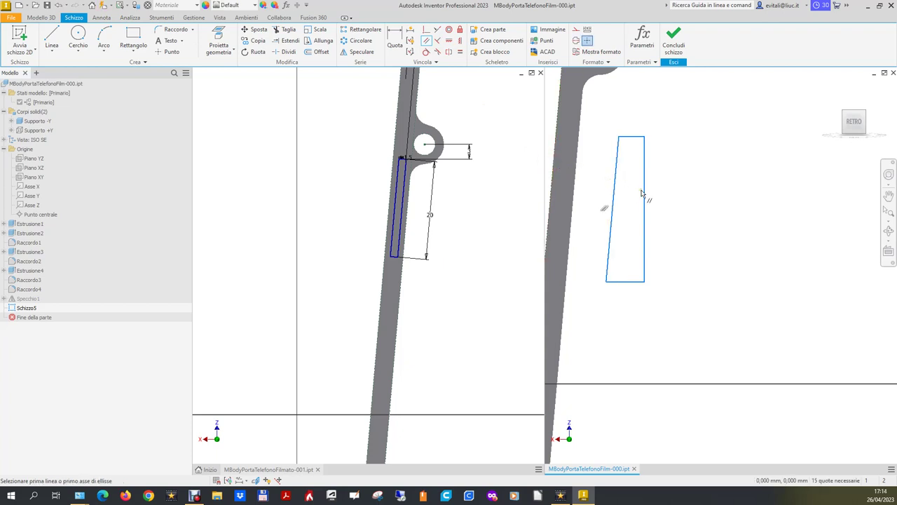
left_click(644, 195)
left_click(576, 184)
key("Escape")
Drag the left edge onto the arm edge and the right edge inside, leaving a thin slot
left_click_drag(613, 198, 562, 187)
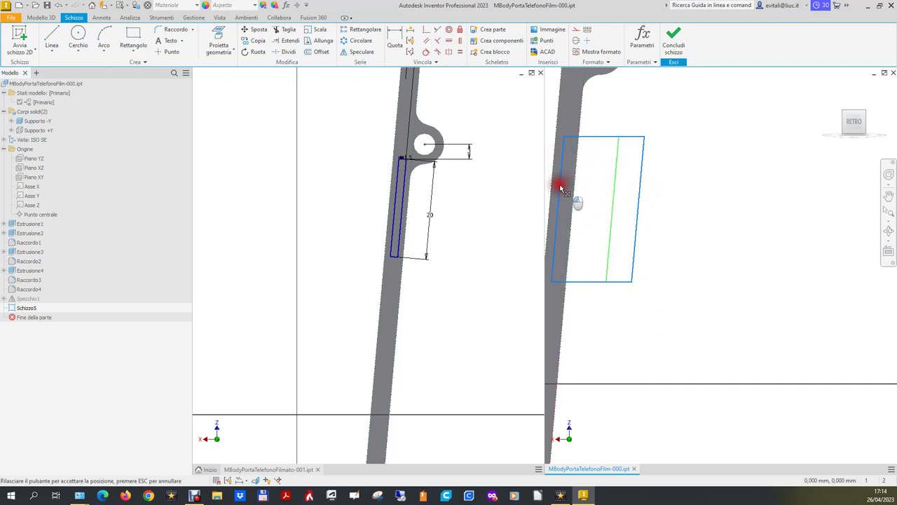
left_click_drag(562, 188, 556, 184)
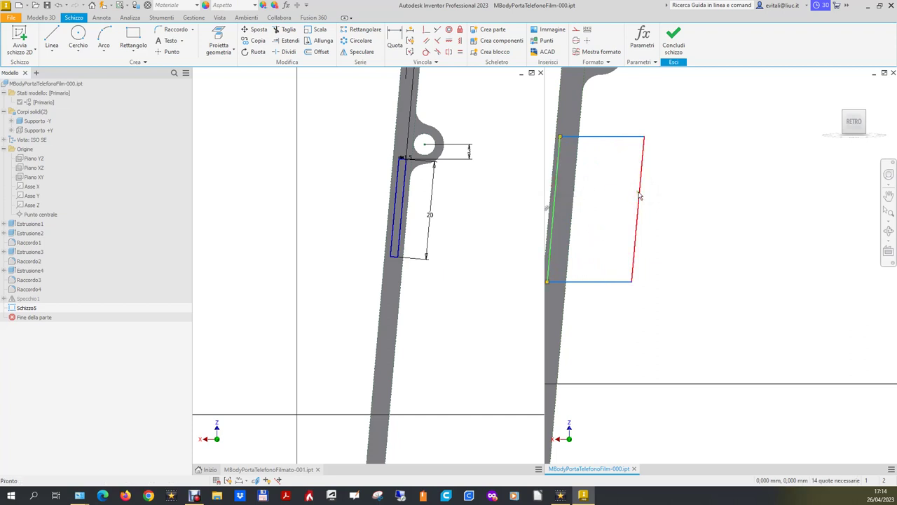
left_click_drag(640, 194, 568, 189)
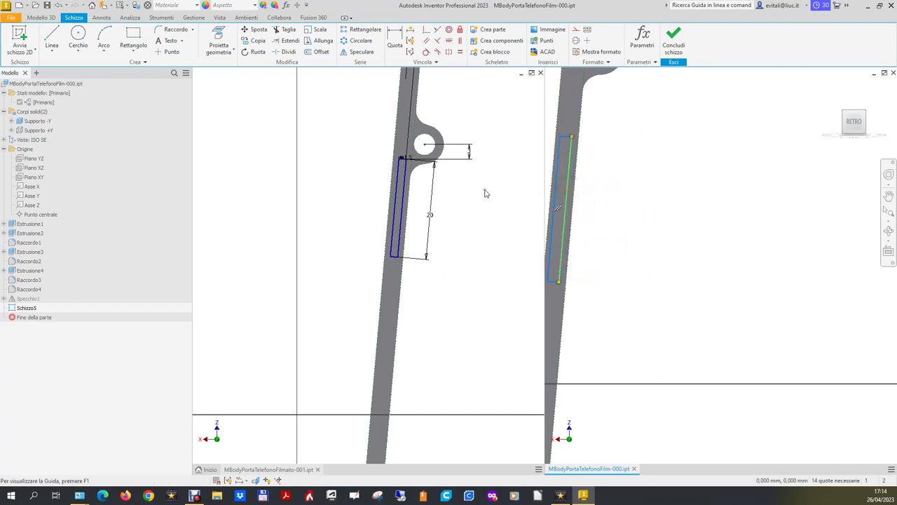
scroll(407, 162, "up", 2)
scroll(407, 162, "up", 2)
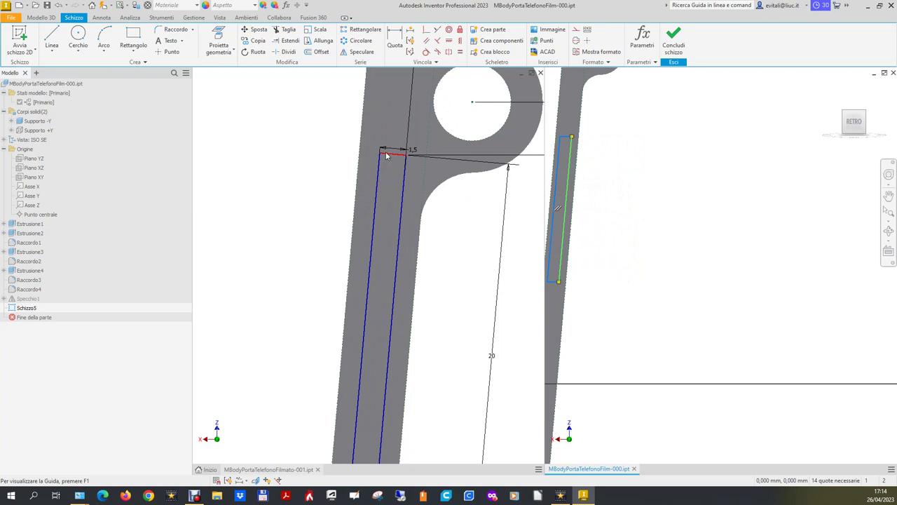
scroll(383, 154, "down", 2)
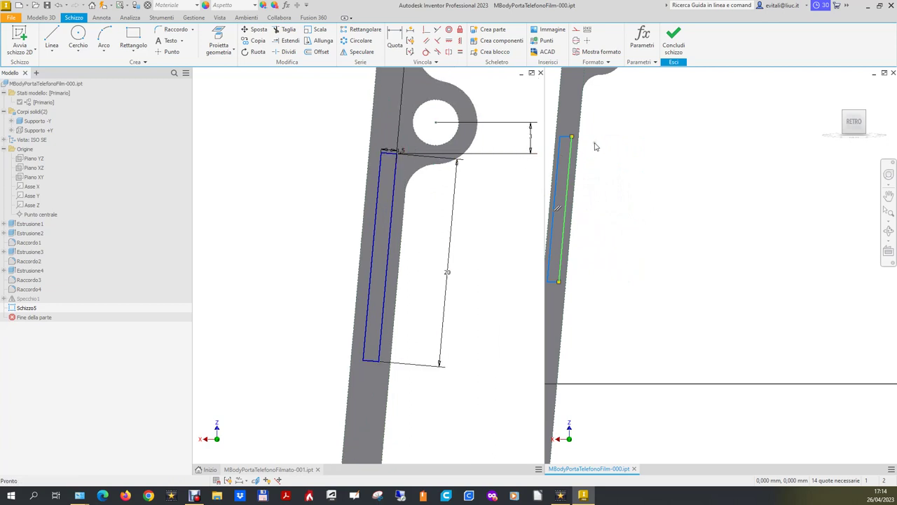
scroll(564, 145, "up", 2)
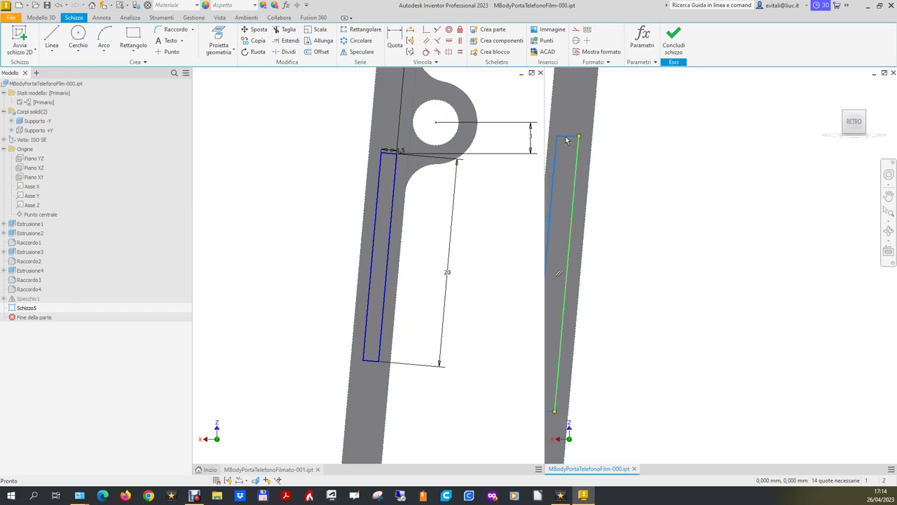
scroll(567, 141, "down", 2)
Add Perpendicular constraints to square the slot's top and bottom corners
left_click(438, 40)
left_click(570, 142)
left_click(558, 146)
scroll(553, 259, "up", 2)
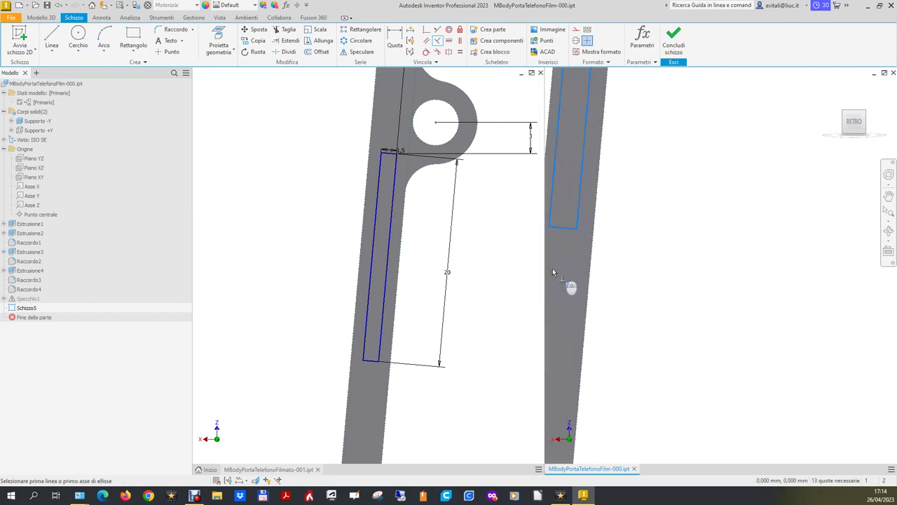
left_click(561, 228)
left_click(551, 211)
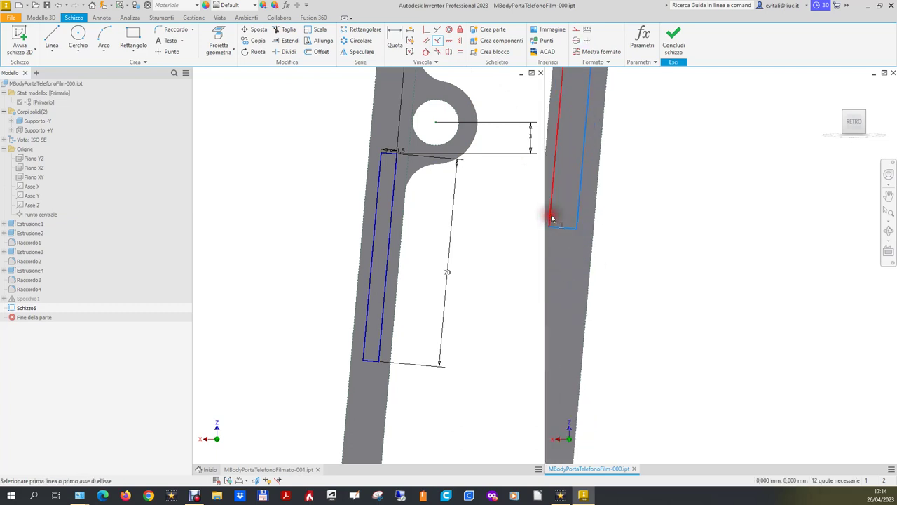
scroll(625, 217, "down", 2)
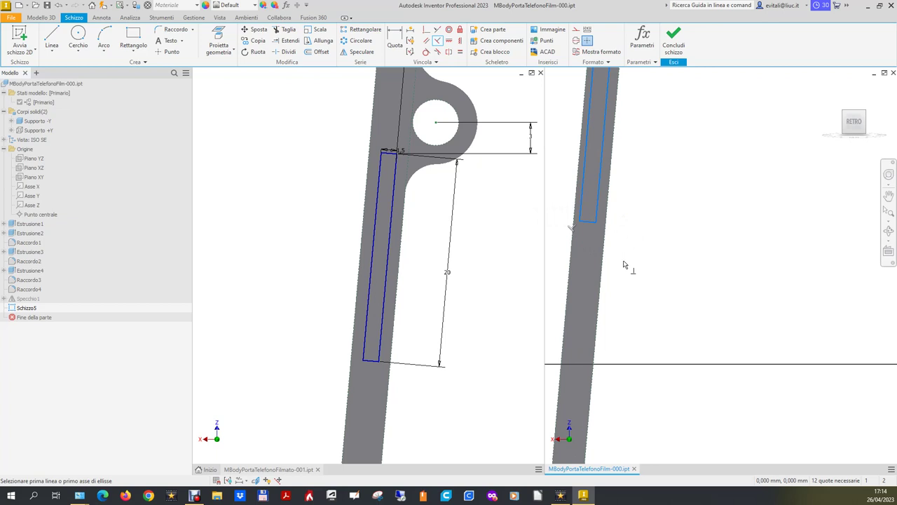
scroll(624, 265, "down", 2)
scroll(645, 114, "up", 2)
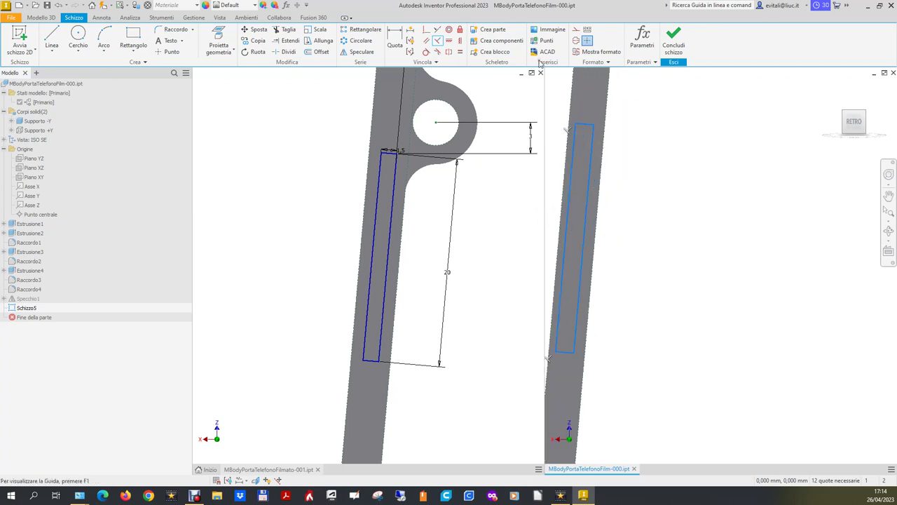
left_click(400, 35)
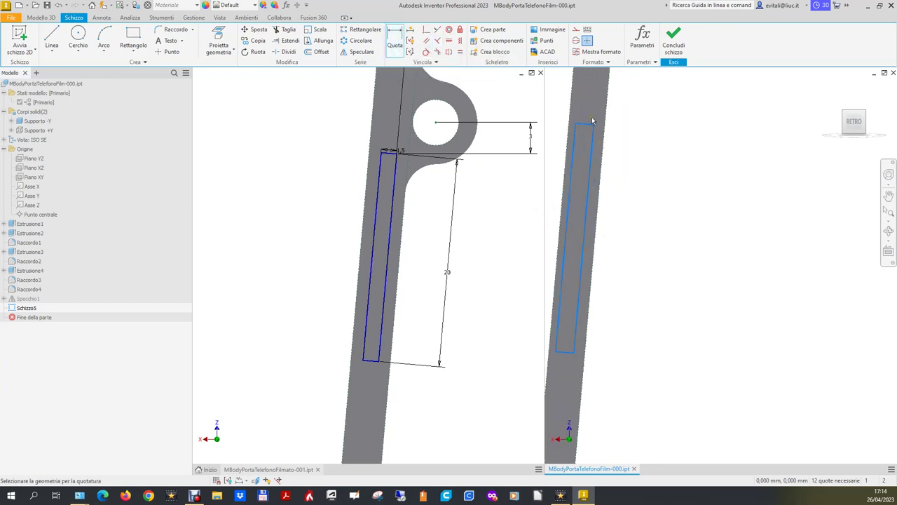
Dimension the slot width horizontally as 1,5
left_click(591, 127)
right_click(586, 110)
left_click(617, 147)
left_click(666, 112)
type("1.5")
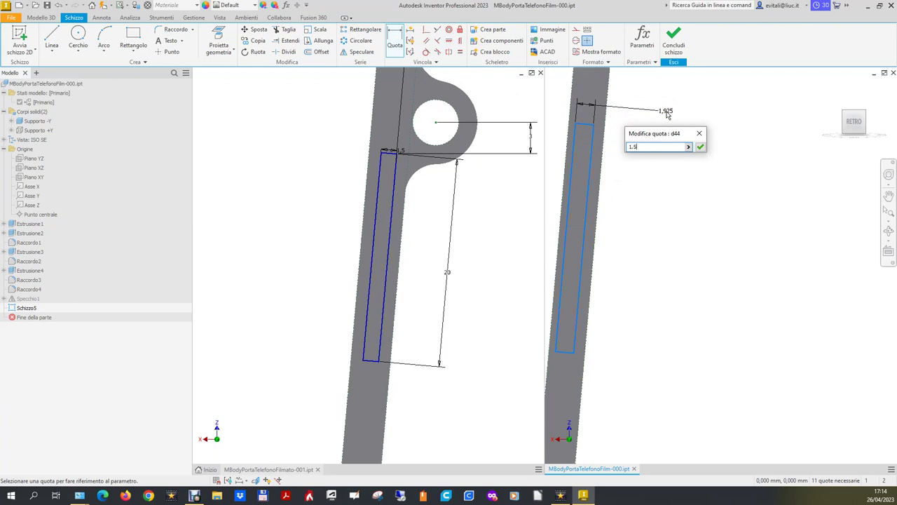
key("Return")
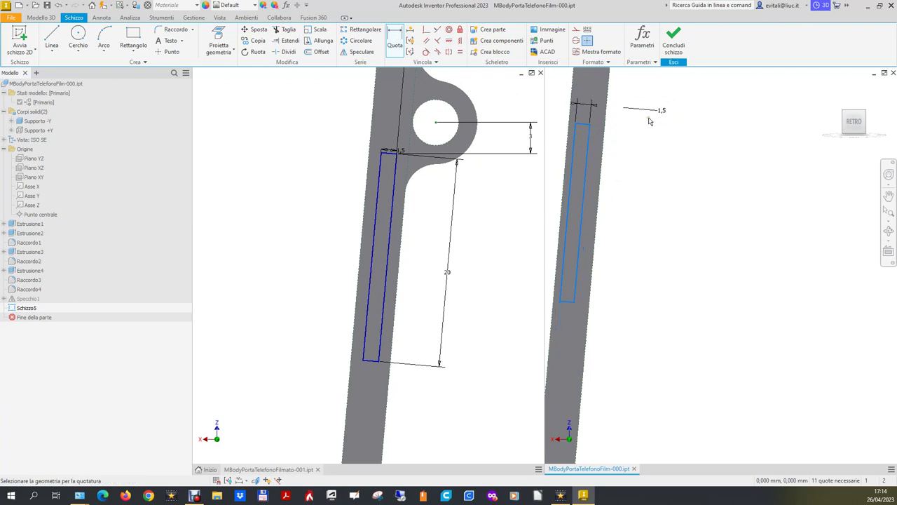
Add an offset dimension from the slot's left edge to the arm edge, plus a driven reference dimension
left_click(571, 151)
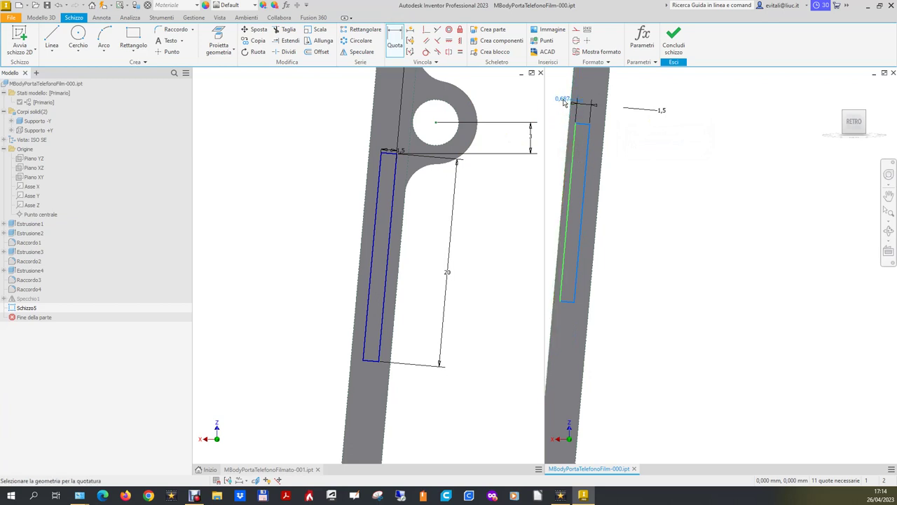
scroll(746, 132, "up", 2)
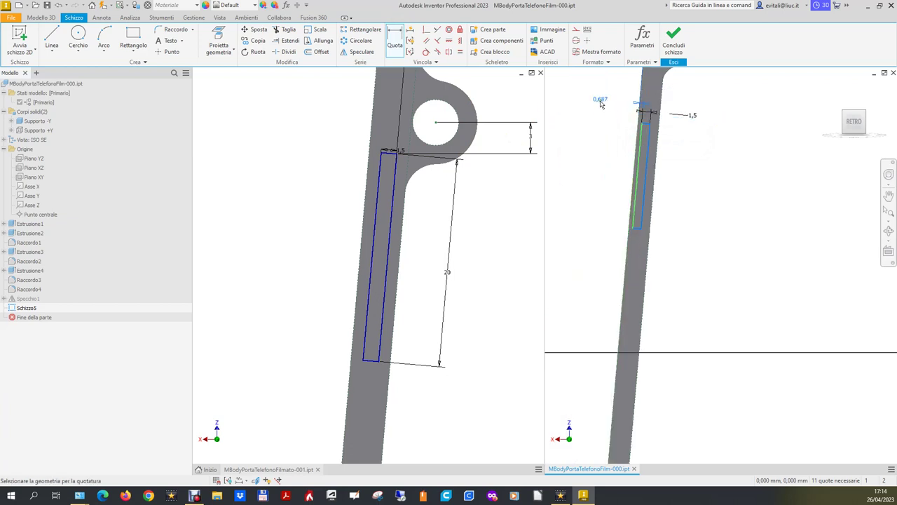
left_click(593, 94)
left_click(627, 131)
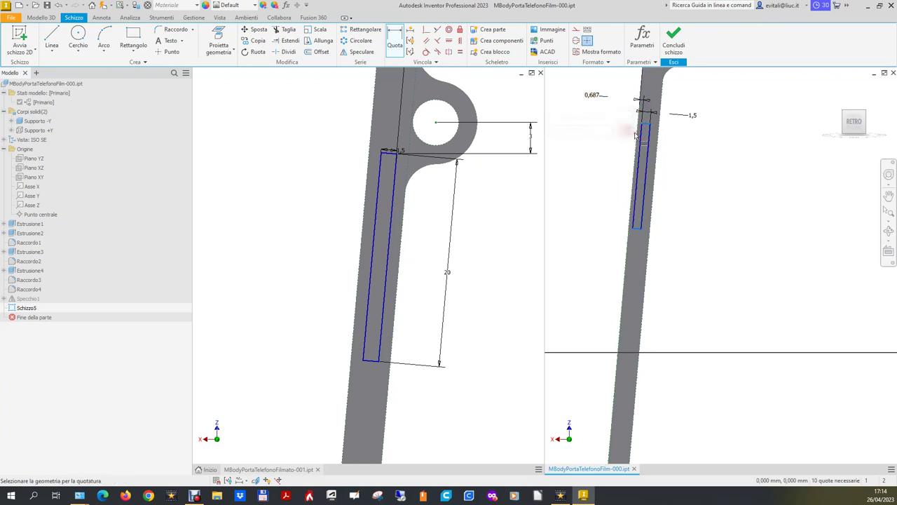
left_click(401, 39)
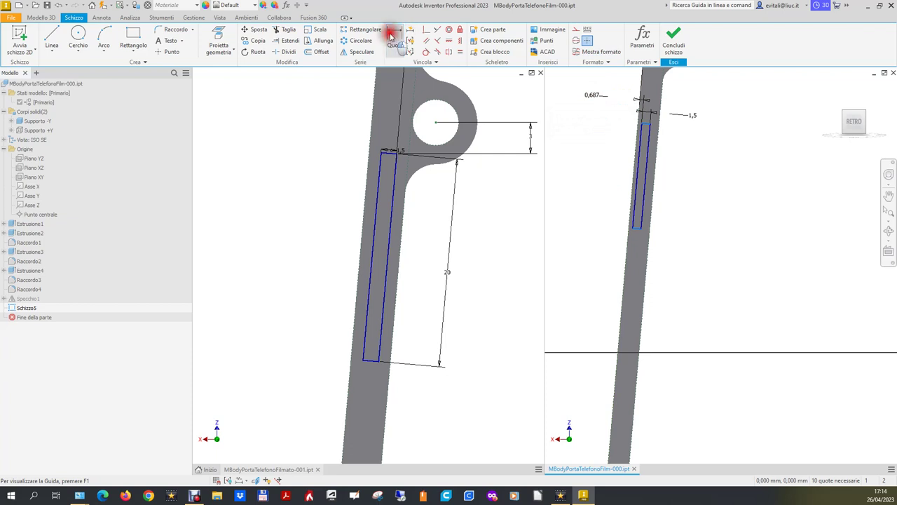
left_click(657, 158)
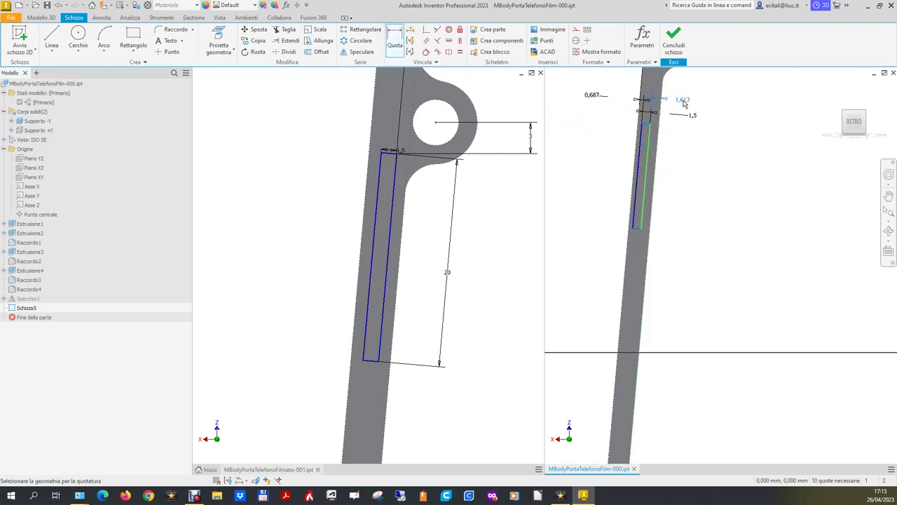
left_click(685, 102)
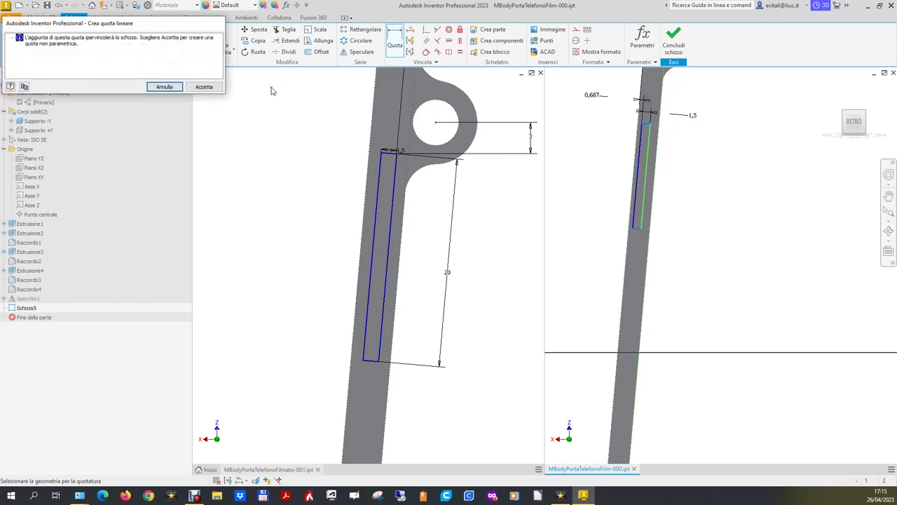
left_click(204, 87)
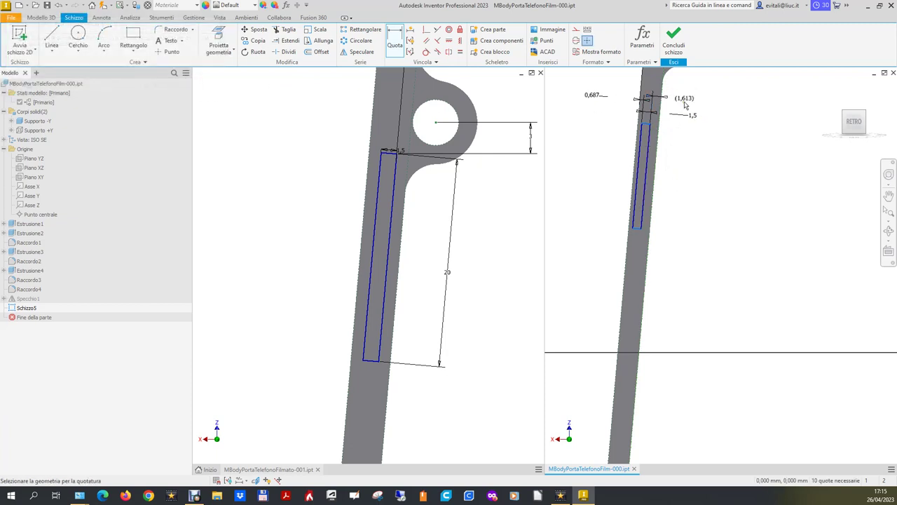
Change the 0,687 offset dimension to 1 and end the dimension tool
double_click(594, 95)
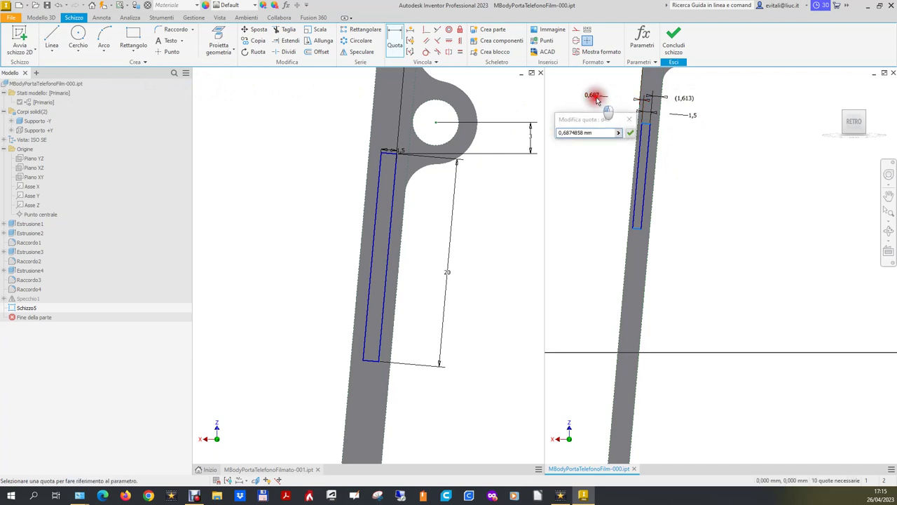
left_click(511, 123)
type("1")
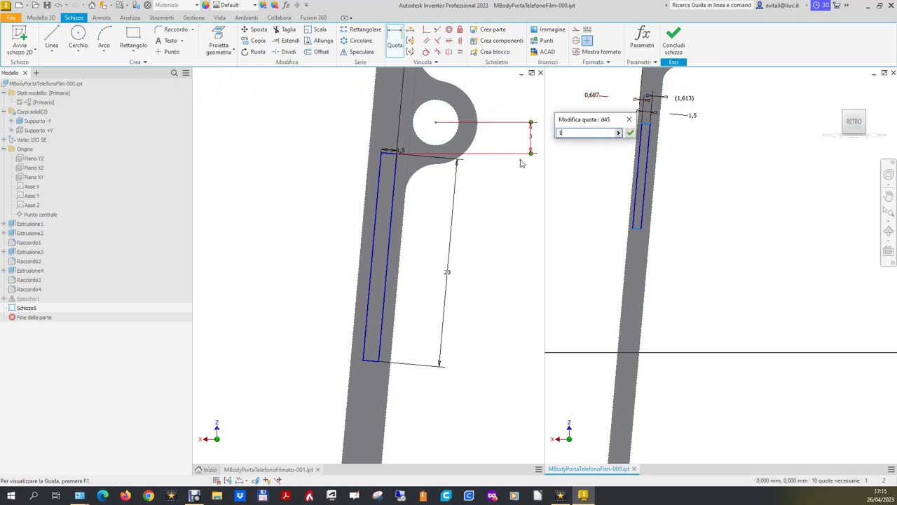
left_click(629, 133)
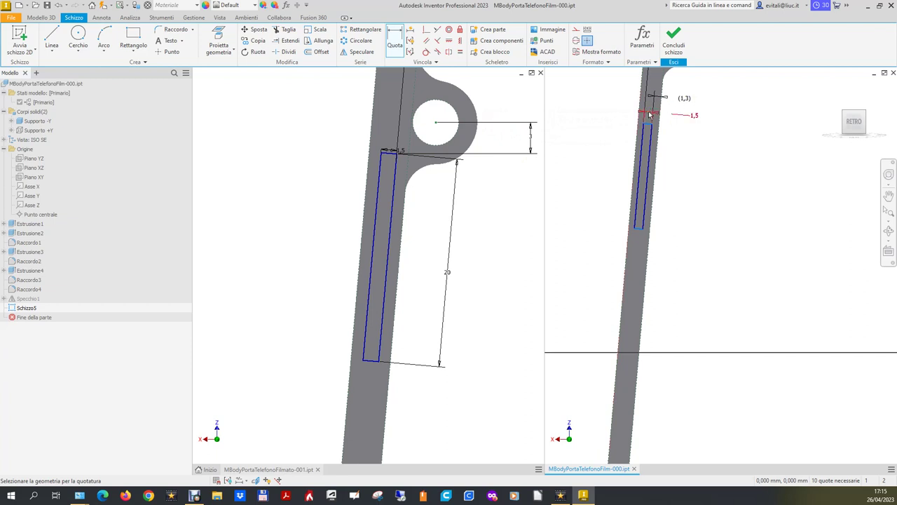
scroll(659, 151, "up", 2)
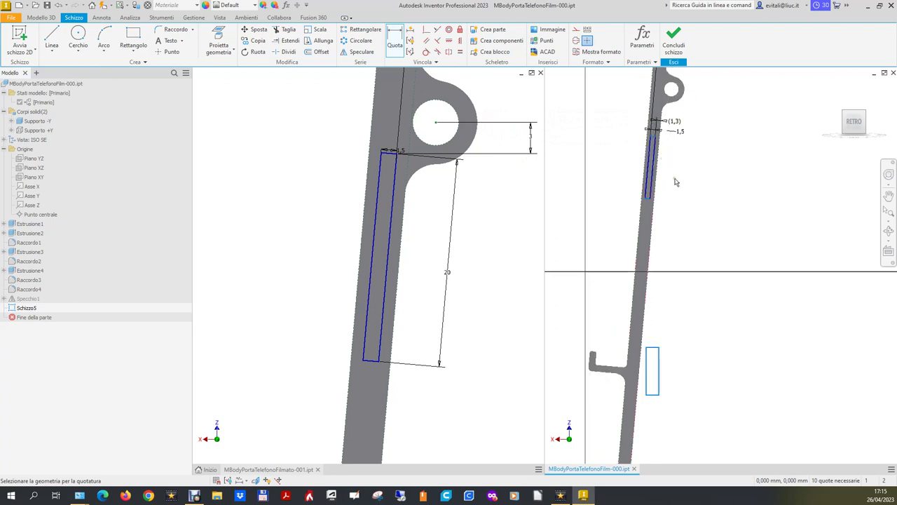
scroll(686, 125, "down", 1)
scroll(691, 151, "up", 1)
scroll(694, 158, "up", 2)
scroll(696, 163, "up", 1)
left_click(689, 108)
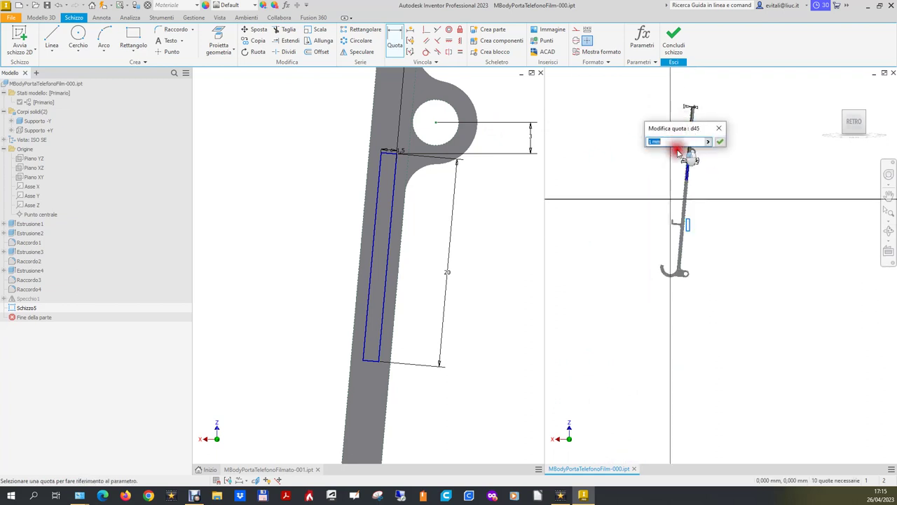
key("Return")
key("Escape")
Move the offset label closer to the slot and set the arm-edge offset to 1,15
left_click_drag(688, 112, 664, 154)
scroll(696, 192, "up", 2)
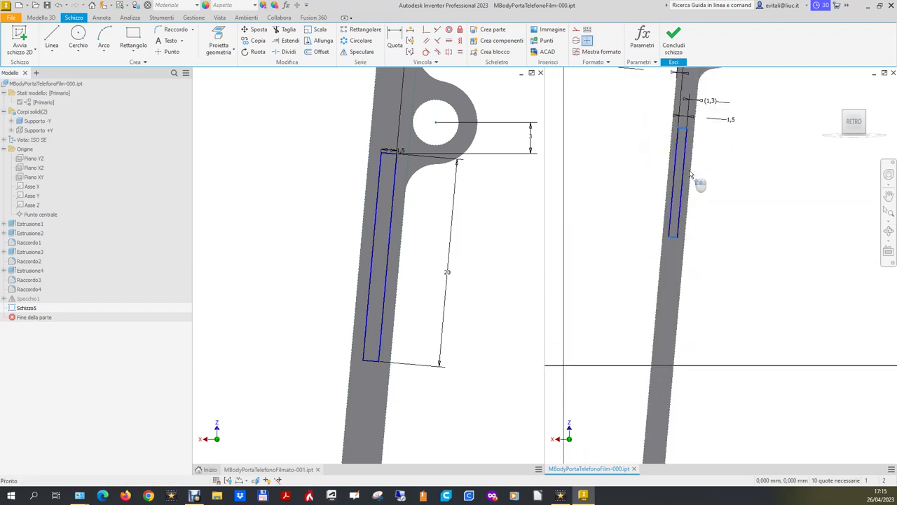
scroll(699, 180, "up", 2)
double_click(593, 119)
type("1,15")
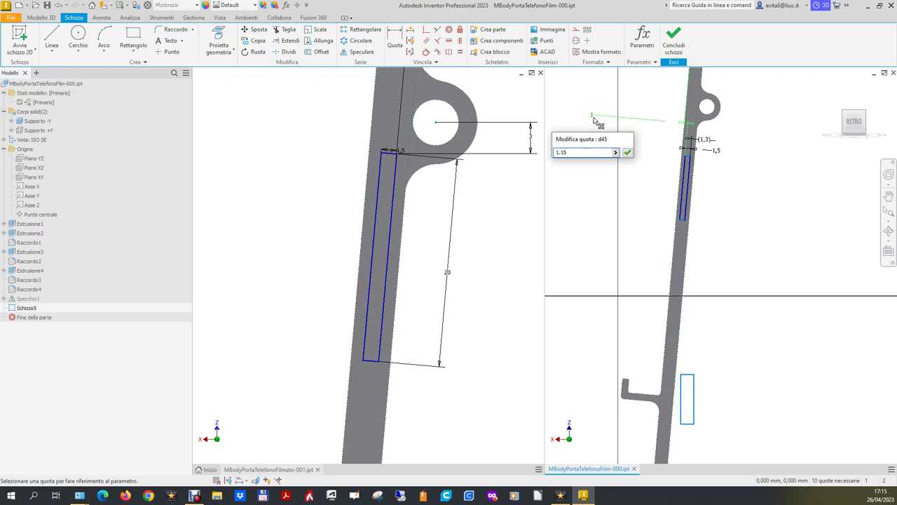
key("Return")
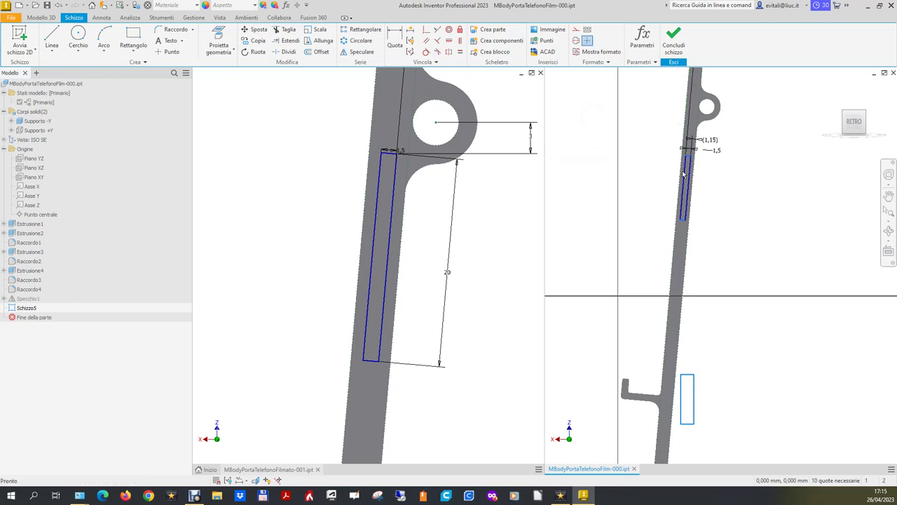
Reposition the 1,15 offset and 1,5 width labels beside the slot
scroll(703, 164, "down", 3)
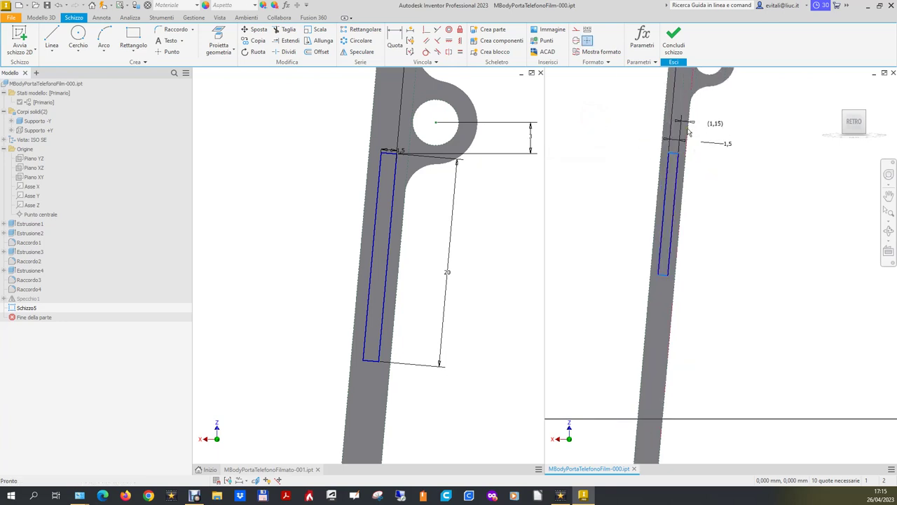
scroll(695, 126, "up", 2)
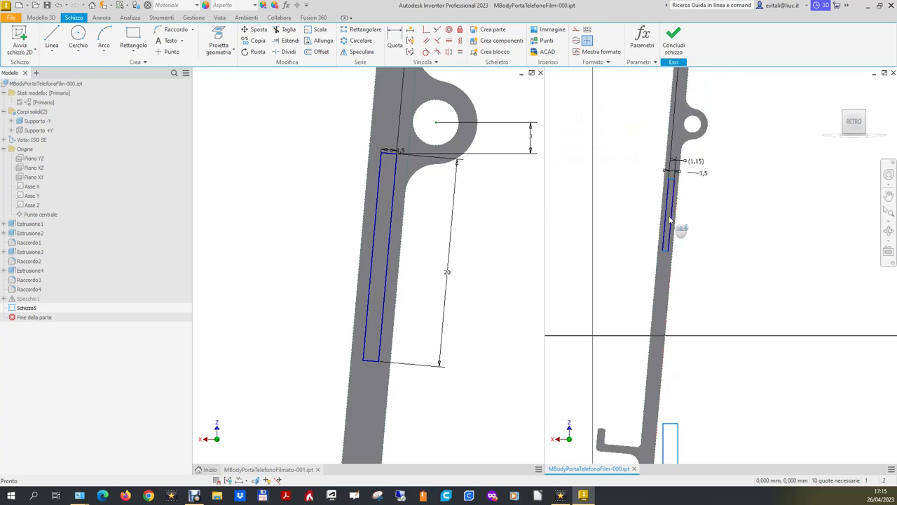
scroll(684, 126, "up", 2)
scroll(675, 125, "up", 1)
left_click(657, 139)
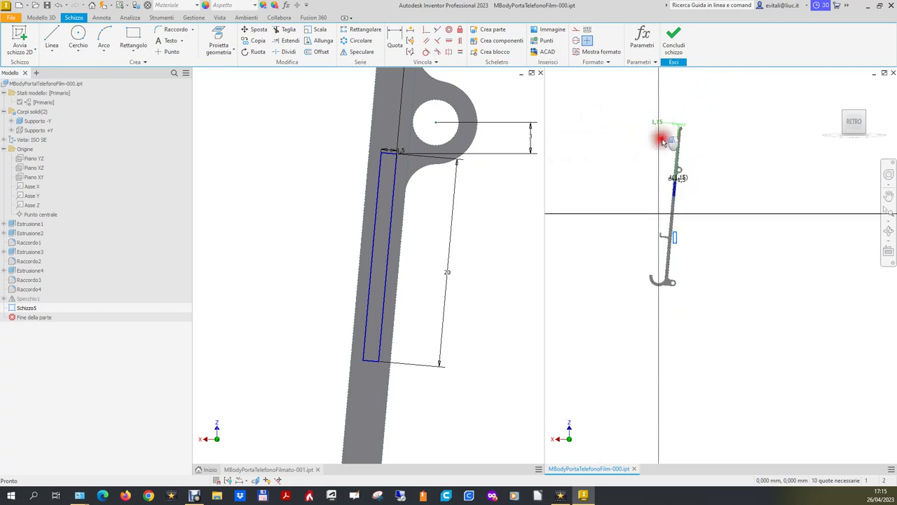
left_click_drag(657, 124, 662, 170)
scroll(673, 188, "down", 5)
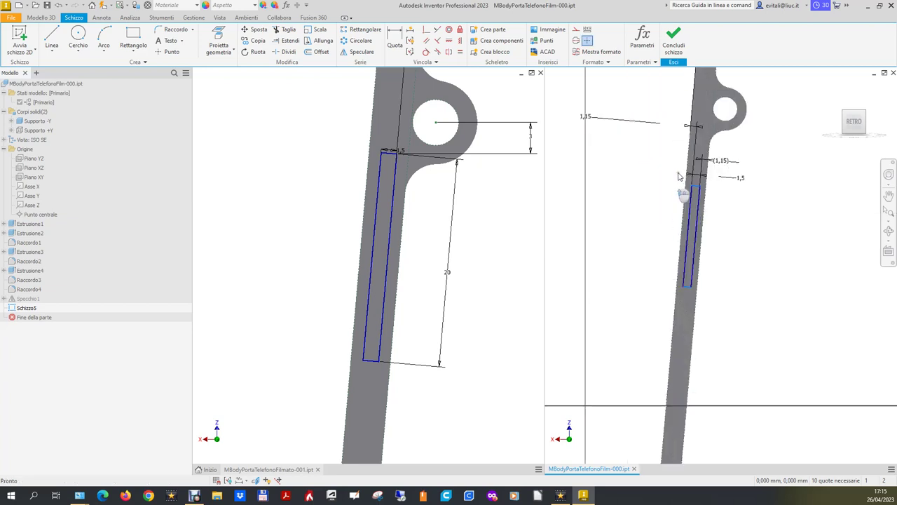
left_click(735, 169)
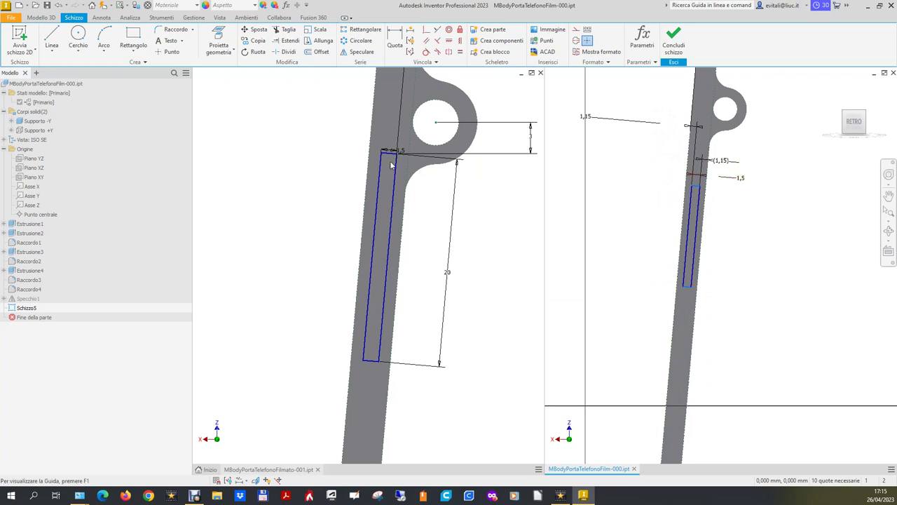
Add an aligned 20 length dimension along the slot's slanted long edge
left_click(395, 39)
left_click(700, 207)
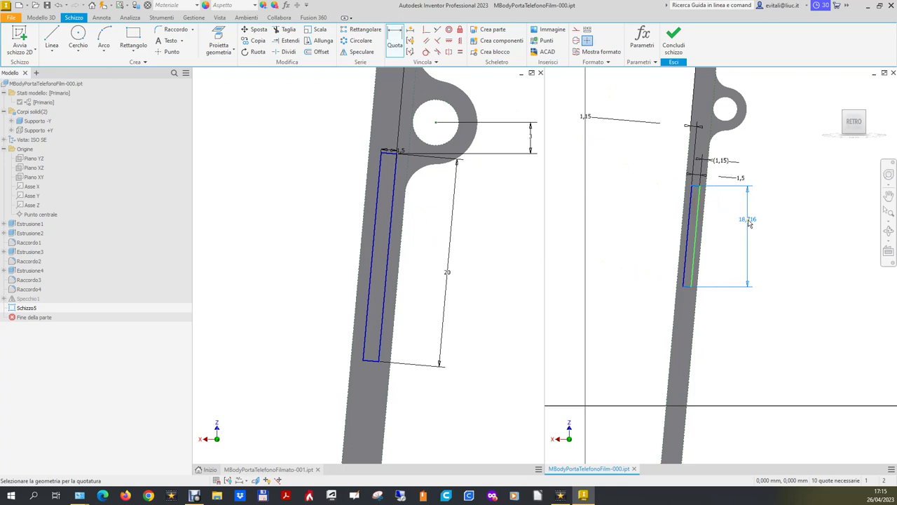
right_click(750, 223)
left_click(751, 260)
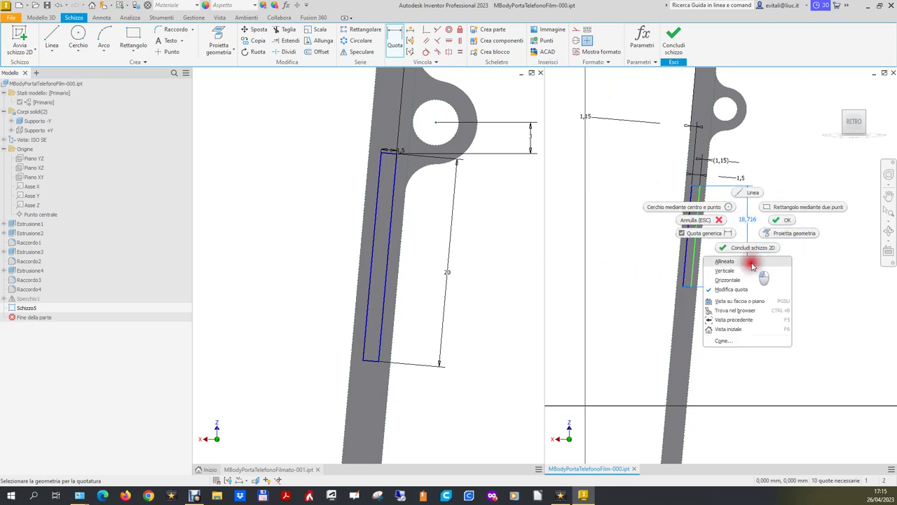
left_click(730, 257)
type("20")
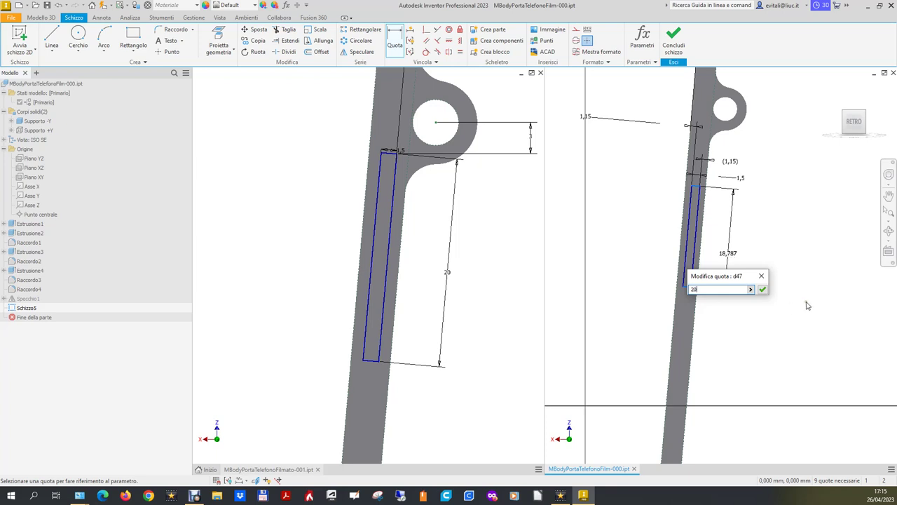
left_click(762, 290)
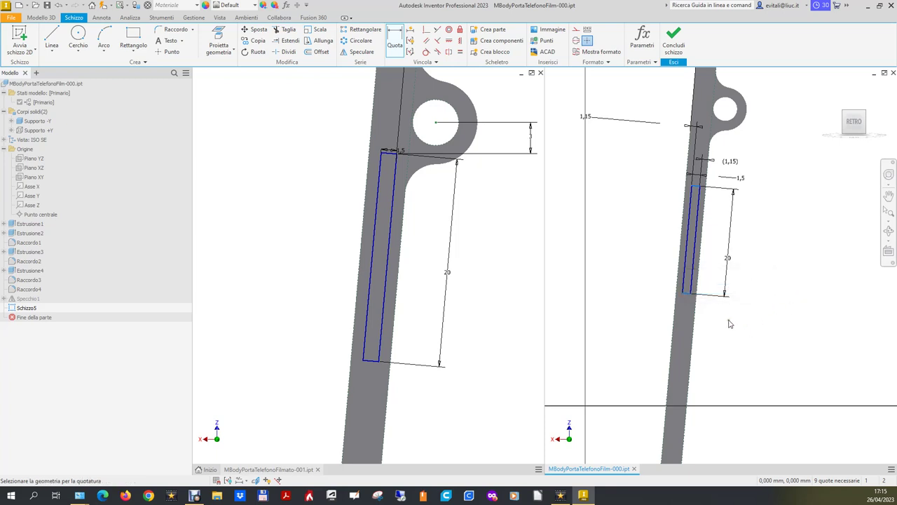
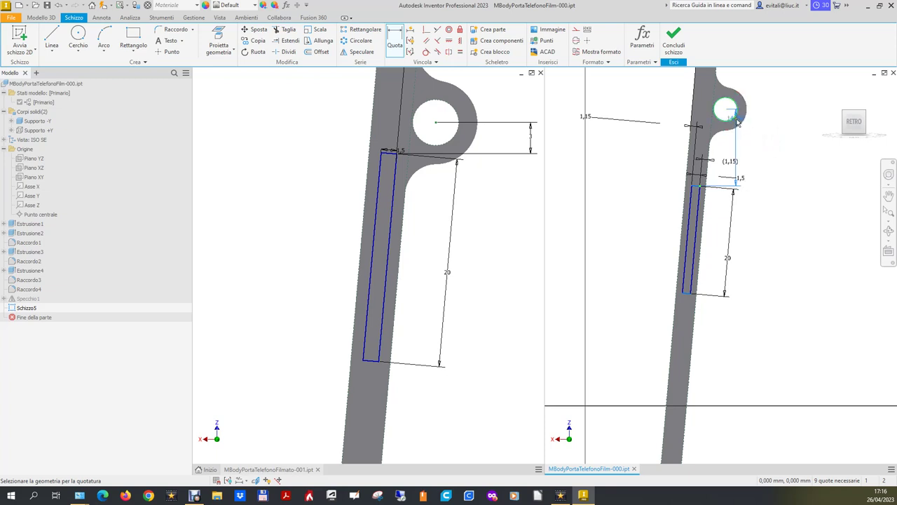
Dimension the slot rectangle's top corner 3 mm below the hole centre
key("Escape")
left_click(395, 38)
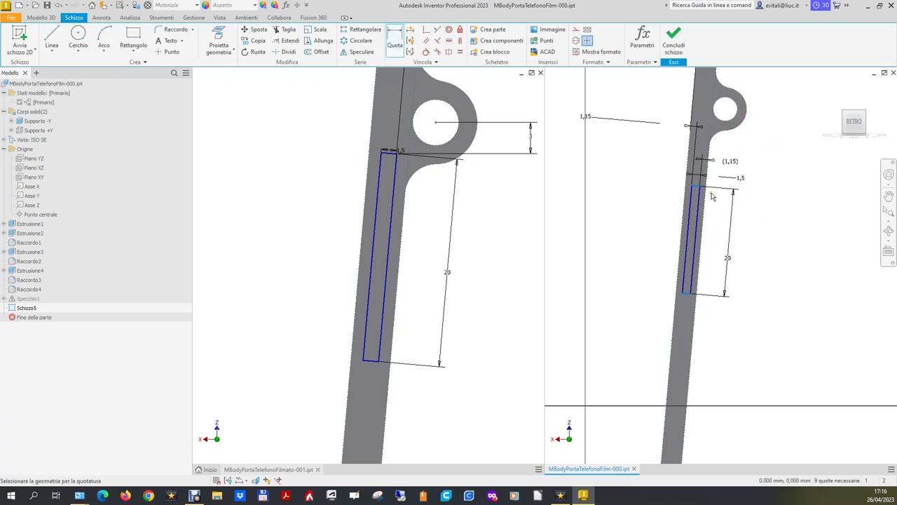
left_click(702, 185)
left_click(733, 104)
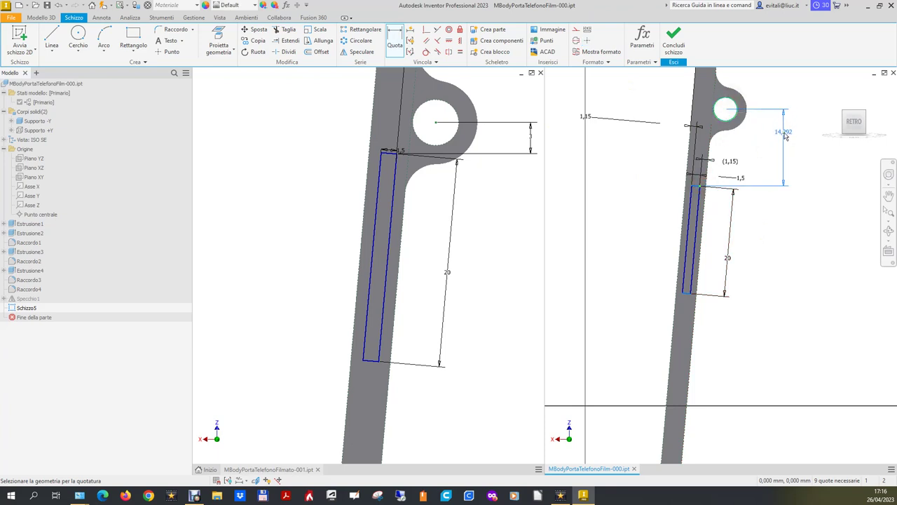
left_click(785, 135)
type("3")
key("Return")
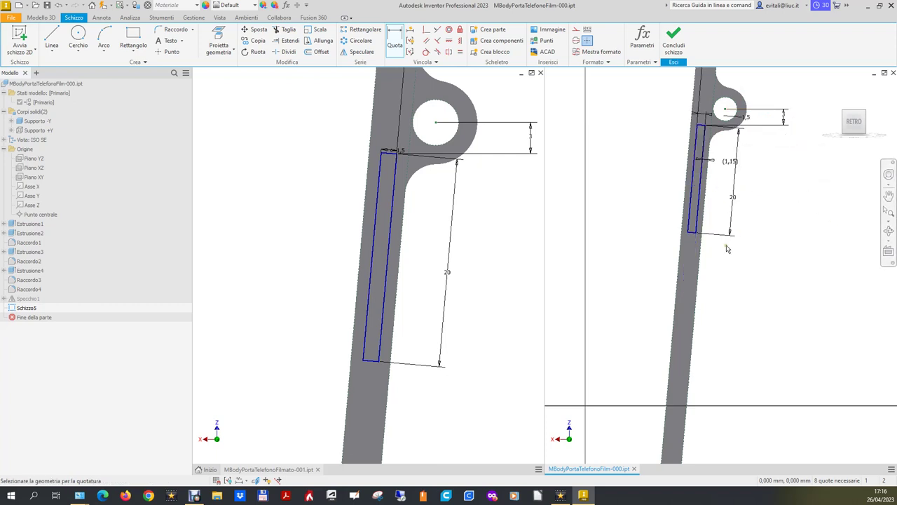
key("Escape")
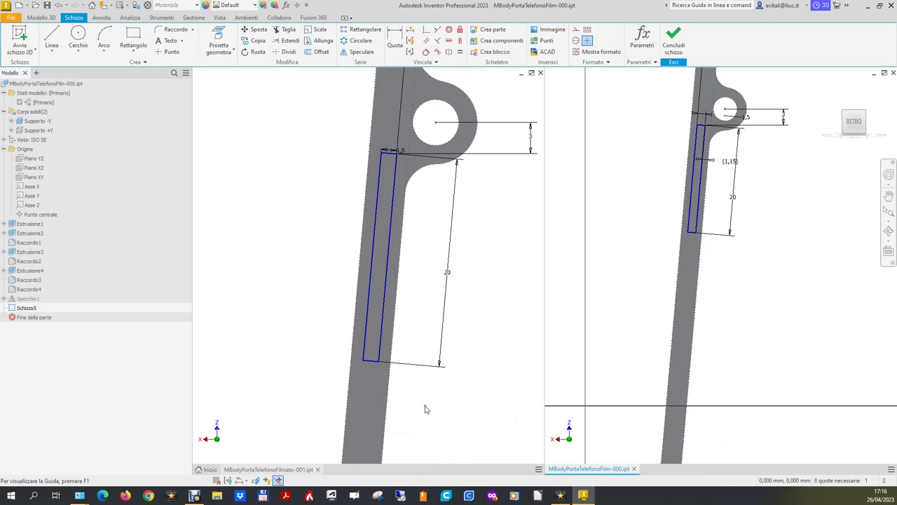
scroll(711, 307, "down", 2)
Show the sketch's degrees of freedom and zoom in on the lower slot rectangle
scroll(711, 306, "down", 2)
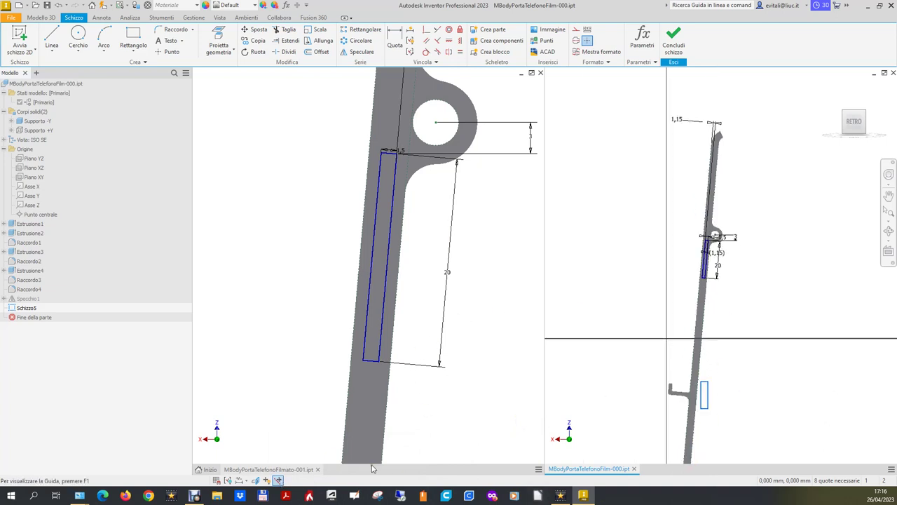
left_click(277, 480)
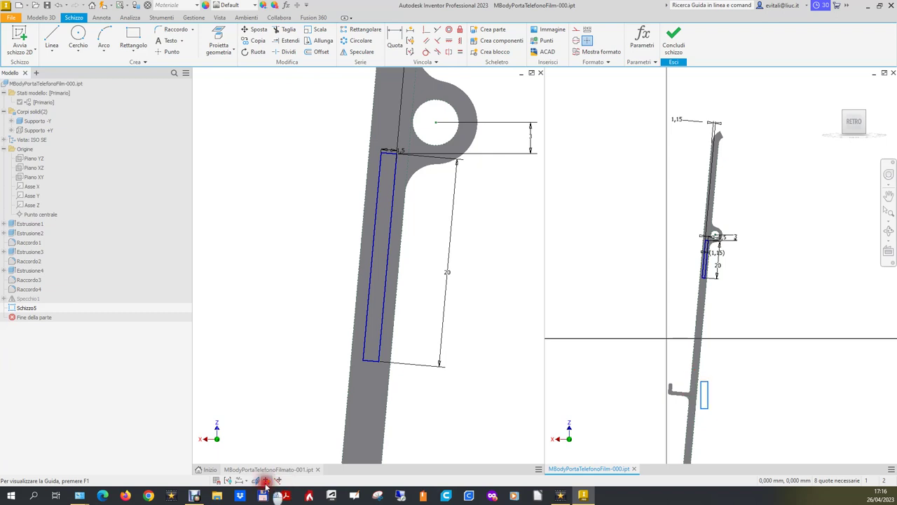
scroll(712, 274, "down", 1)
scroll(700, 292, "down", 1)
scroll(691, 354, "down", 2)
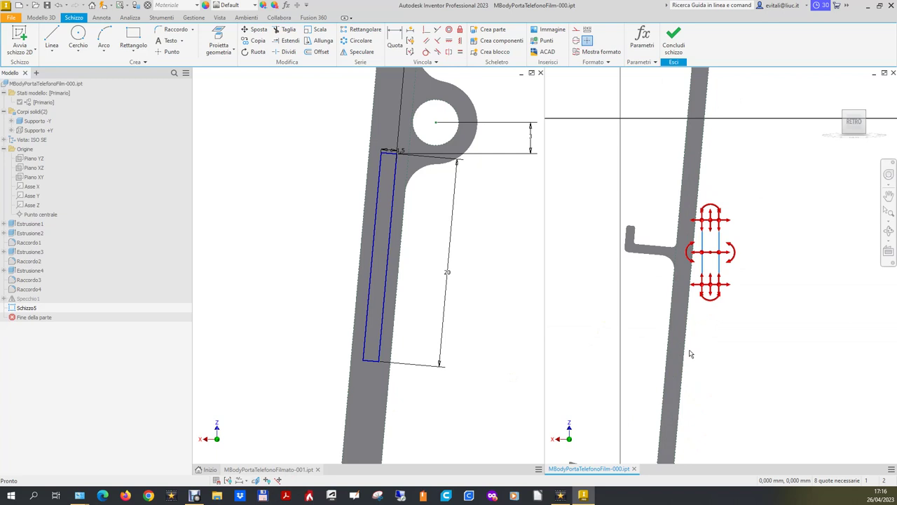
scroll(353, 232, "up", 3)
scroll(354, 235, "up", 1)
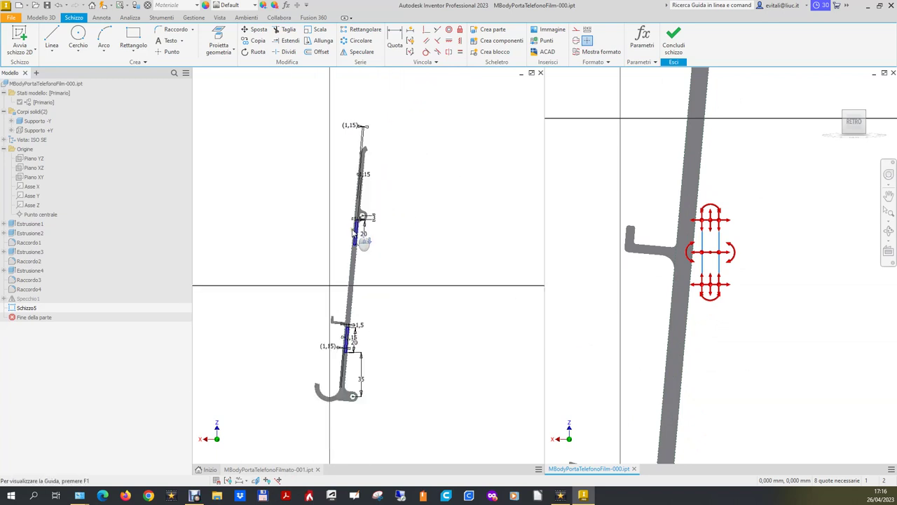
scroll(371, 375, "down", 1)
scroll(331, 384, "down", 1)
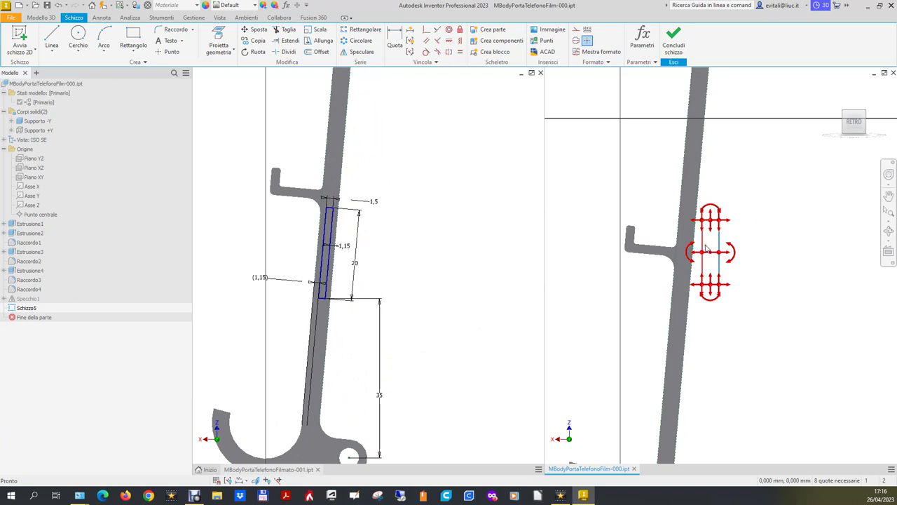
Hide degrees of freedom and drag the lower slot rectangle down below the ledge
left_click(265, 482)
left_click_drag(708, 287, 720, 378)
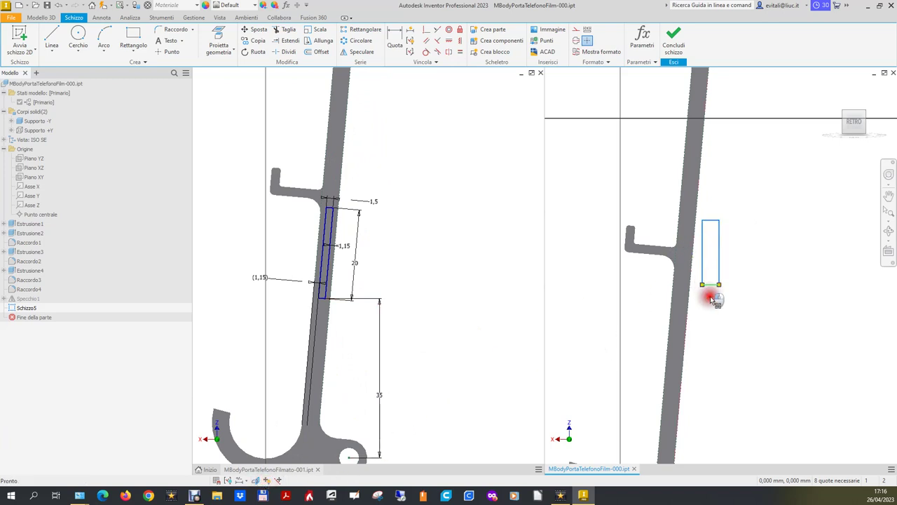
left_click_drag(716, 244, 713, 322)
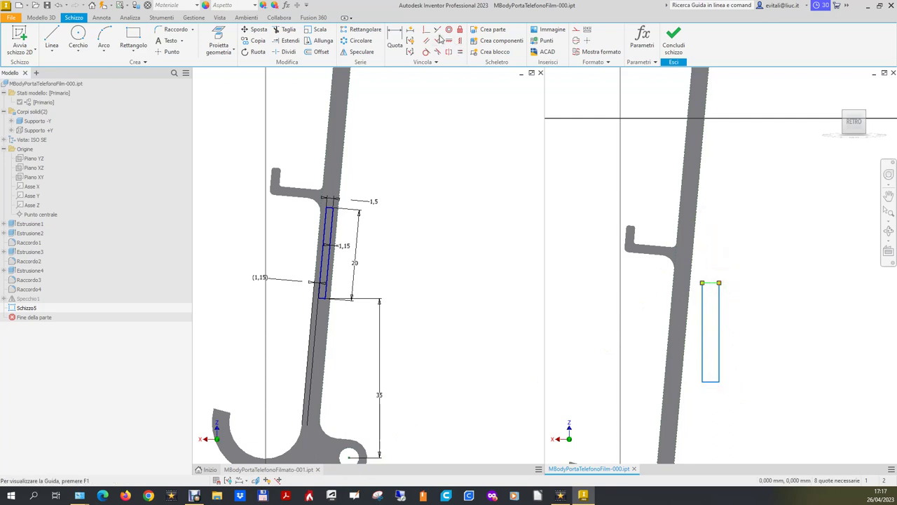
left_click(394, 42)
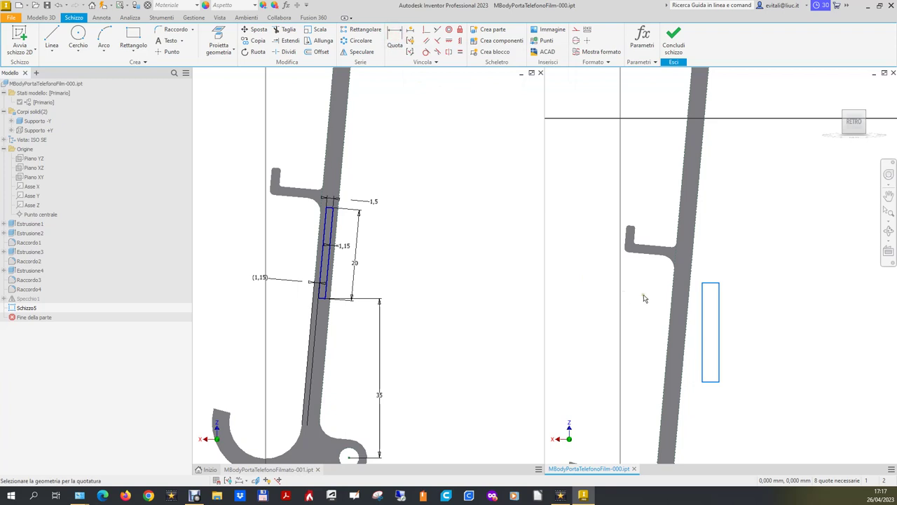
left_click(703, 326)
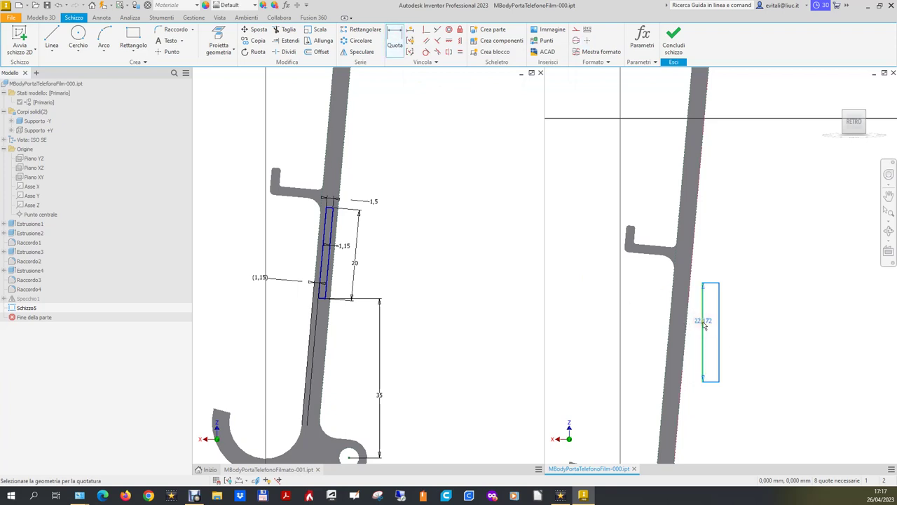
left_click(672, 326)
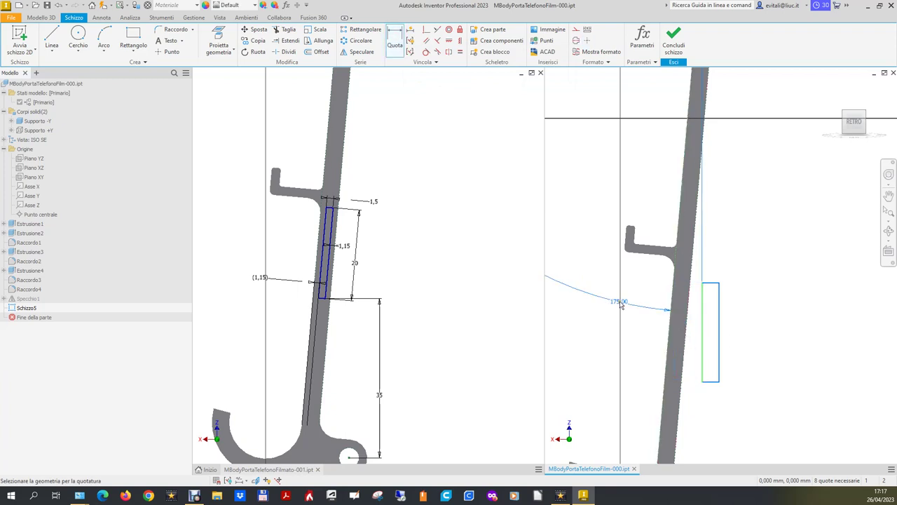
left_click(631, 302)
right_click(632, 302)
left_click(631, 340)
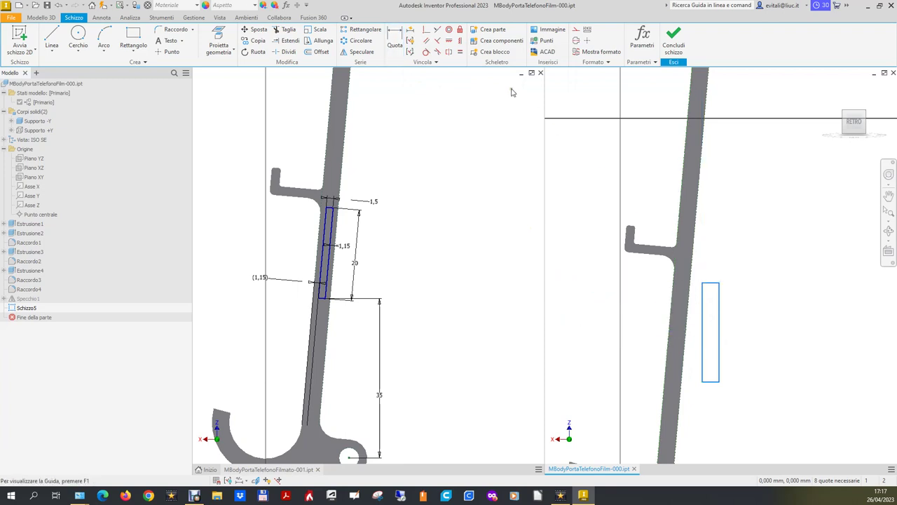
Constrain the rectangle's left edge parallel to the sloping body edge and shift it onto that edge
left_click(427, 41)
left_click(703, 320)
left_click(673, 332)
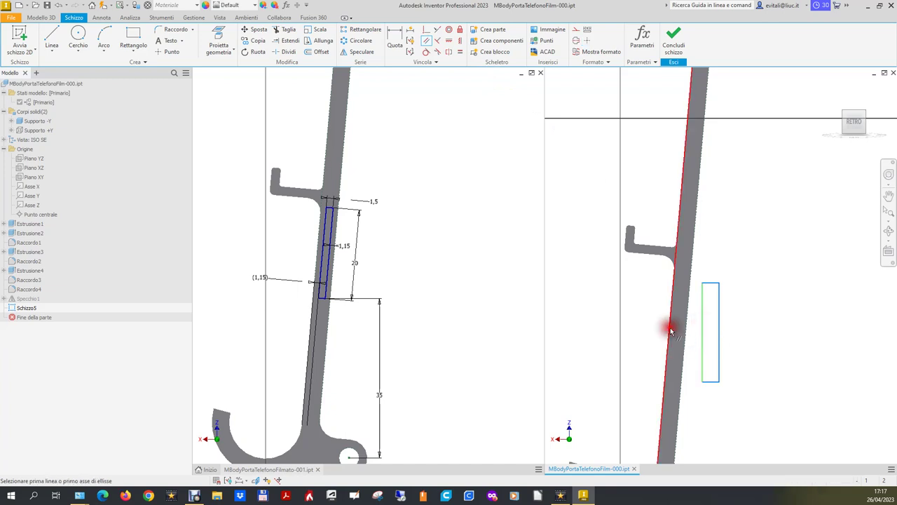
key("Escape")
left_click_drag(696, 336, 676, 338)
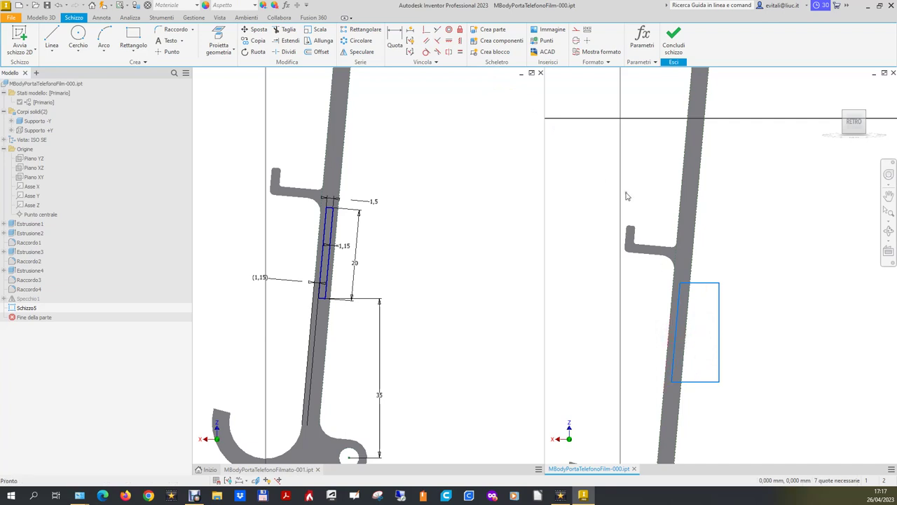
Dimension the rectangle's left edge offset from the body edge at 1.15 mm
left_click(395, 40)
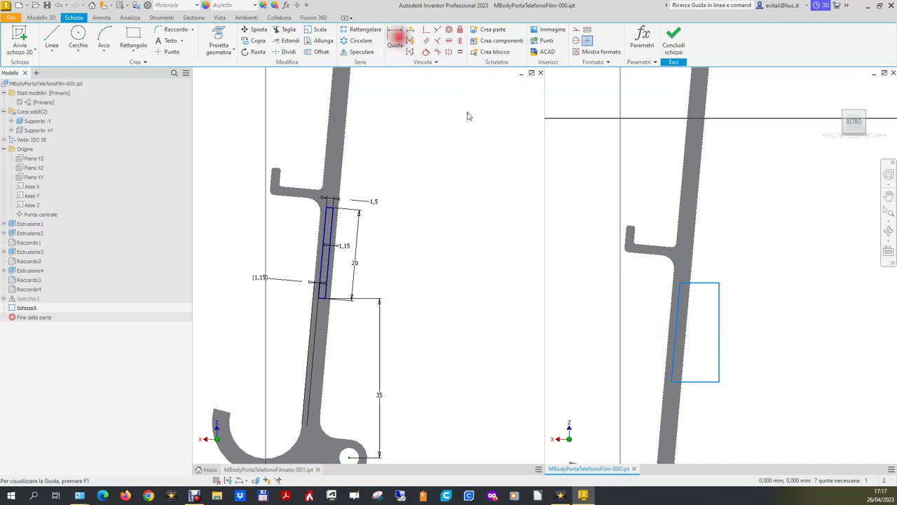
left_click(673, 312)
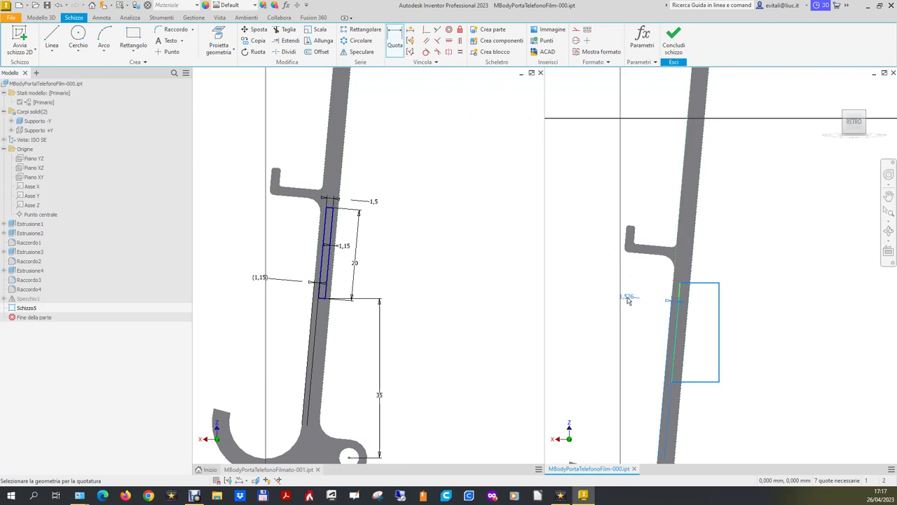
left_click(629, 299)
type("1.15")
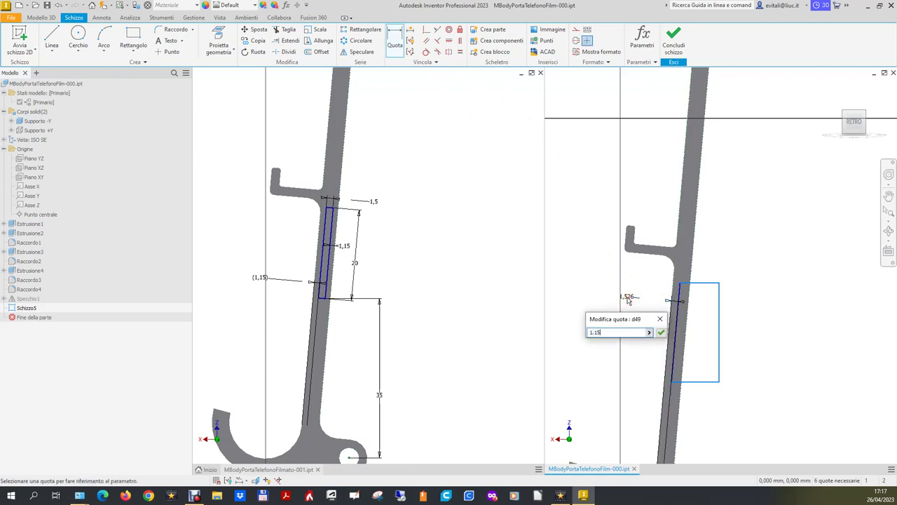
key("Return")
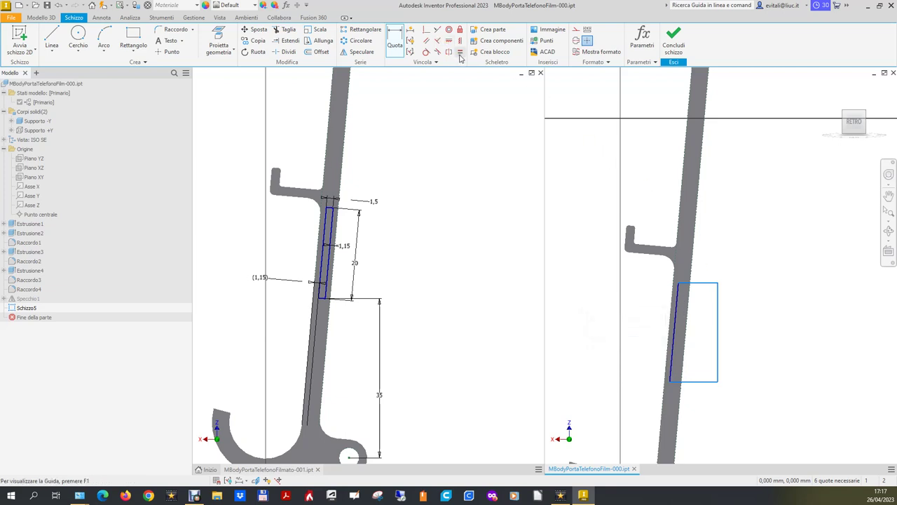
Make the right edge parallel to the left edge and drag it inward into a thin slot
left_click(430, 44)
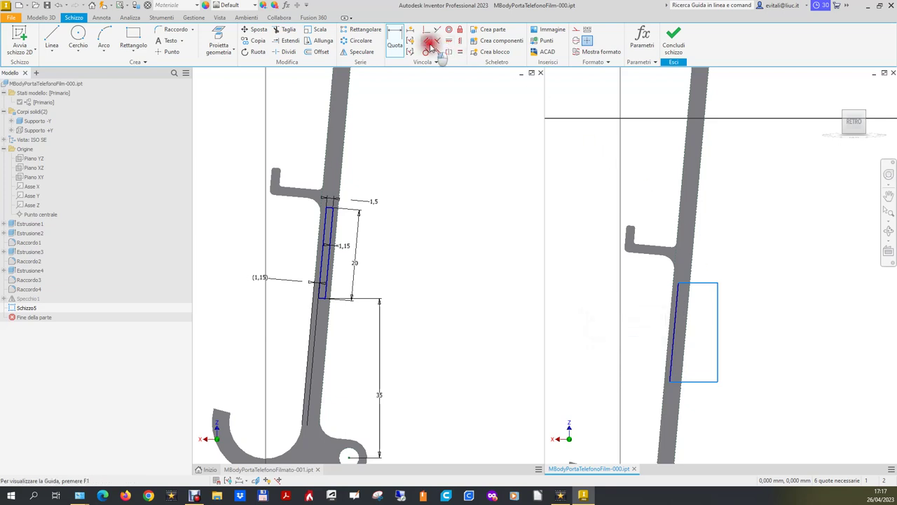
left_click(718, 343)
left_click(675, 343)
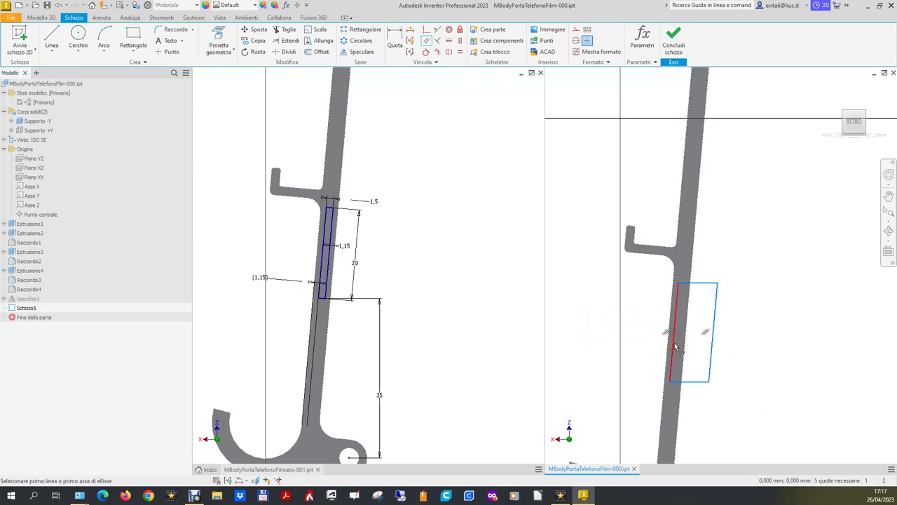
left_click_drag(713, 345, 680, 345)
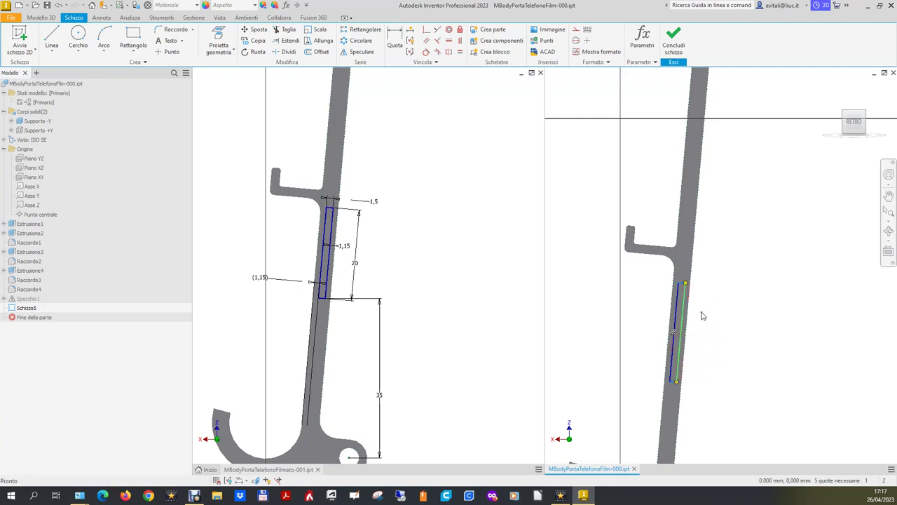
scroll(707, 317, "up", 5)
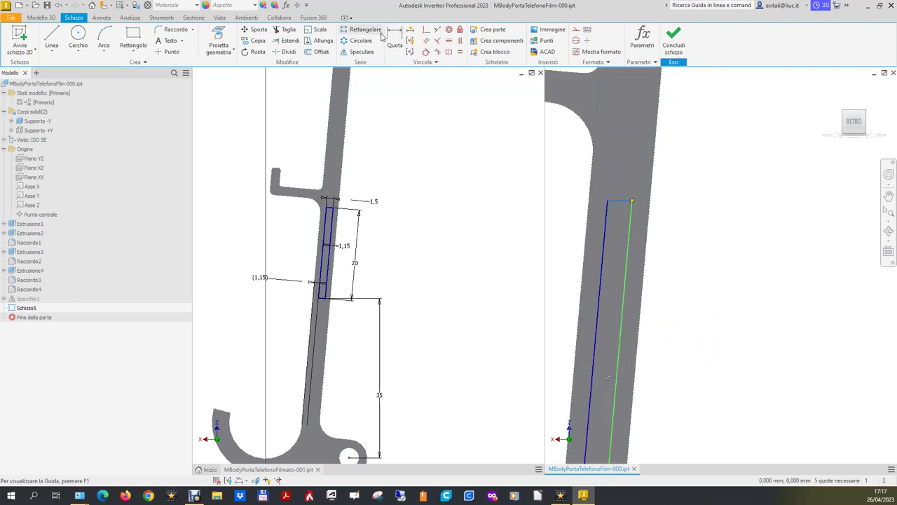
Constrain the slot's top and bottom edges perpendicular to its left edge
left_click(394, 38)
left_click(628, 251)
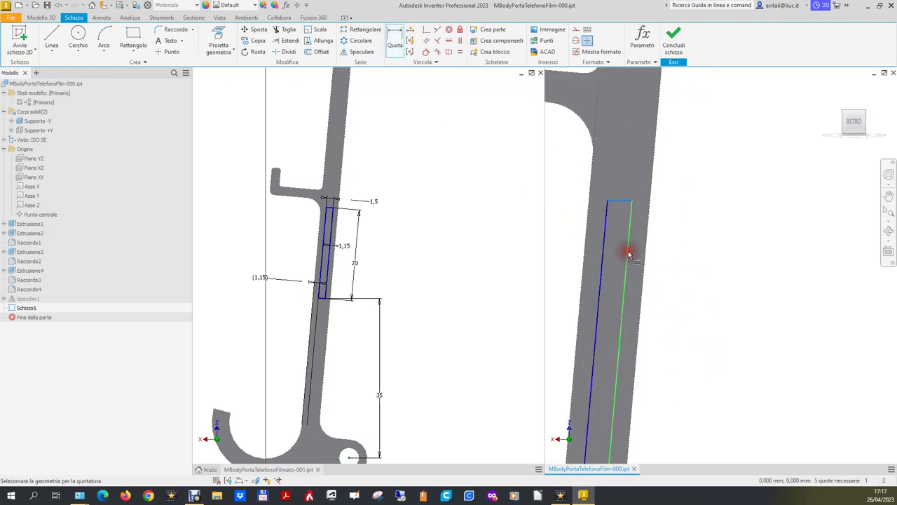
key("Escape")
key("p")
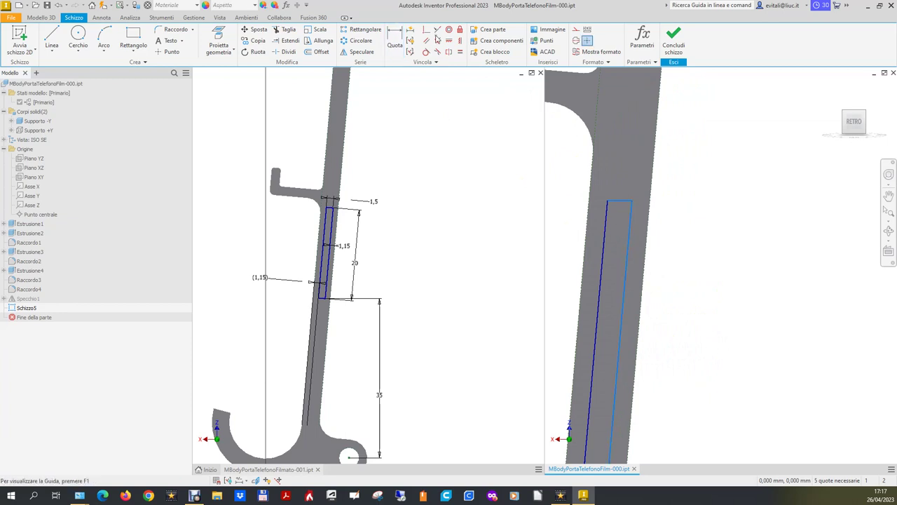
left_click(616, 201)
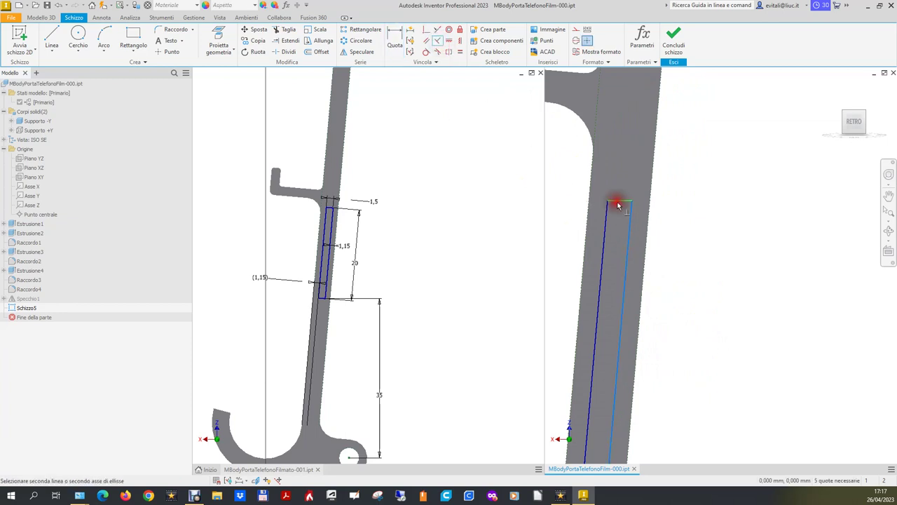
left_click(608, 212)
scroll(607, 238, "up", 2)
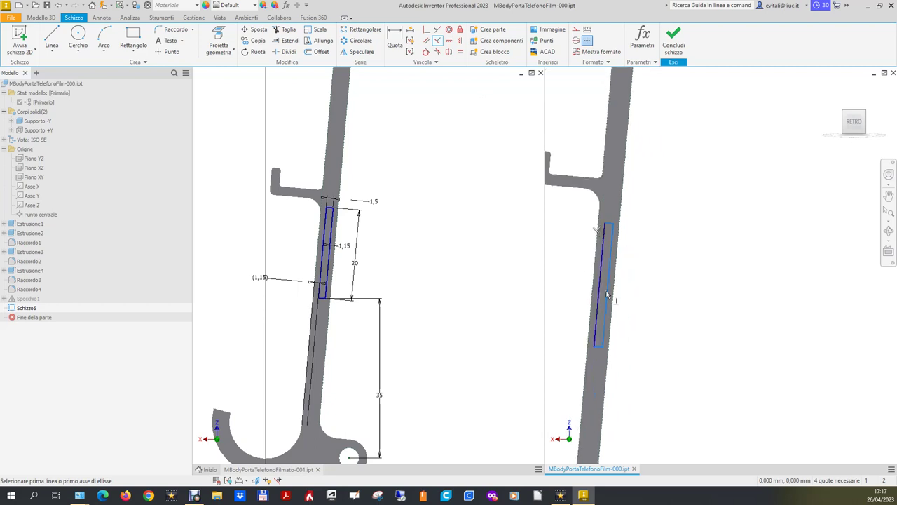
scroll(611, 370, "down", 2)
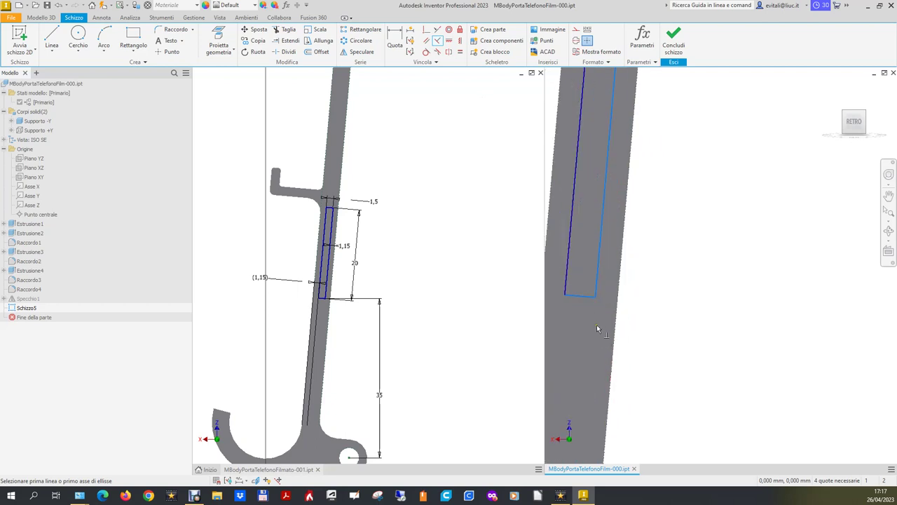
left_click(565, 286)
scroll(582, 315, "up", 1)
scroll(597, 353, "up", 1)
scroll(605, 246, "down", 2)
Add an aligned 1,5 width dimension across the slot's top edge
left_click(395, 39)
left_click(587, 221)
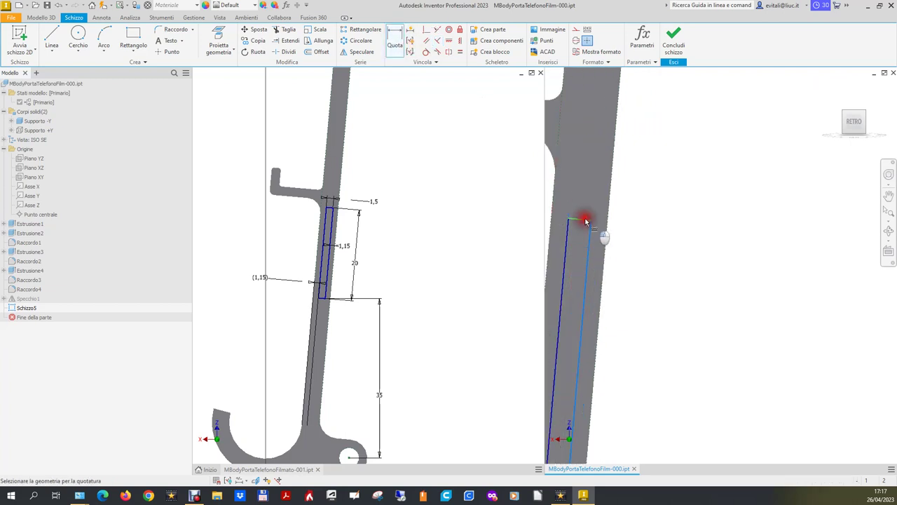
right_click(624, 205)
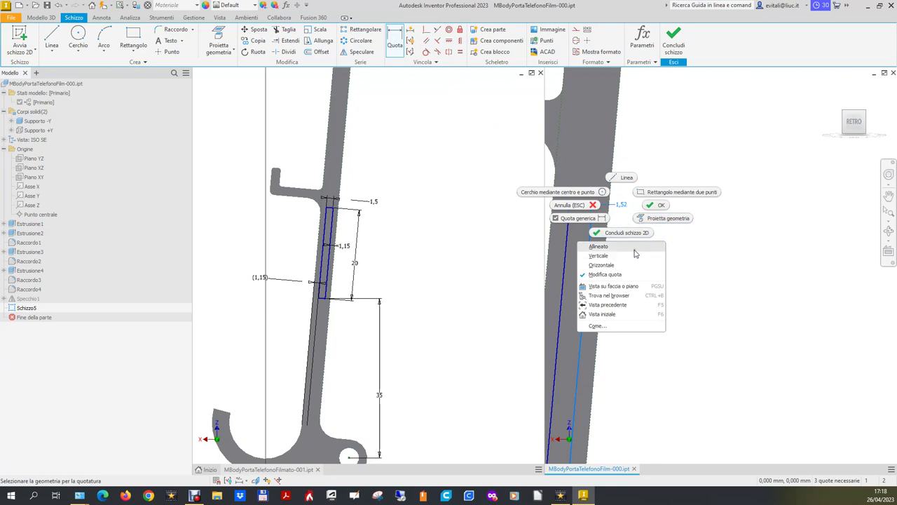
left_click(635, 246)
left_click(667, 214)
type("1")
key("Return")
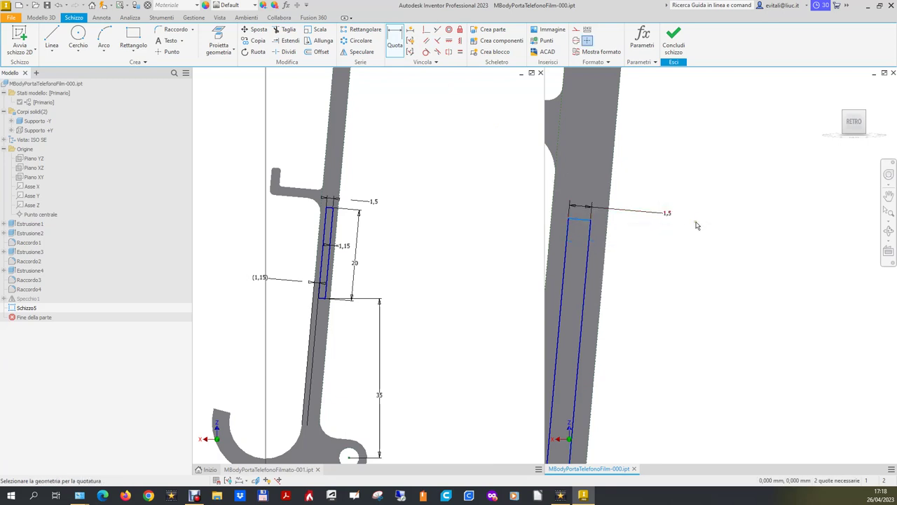
scroll(634, 247, "down", 2)
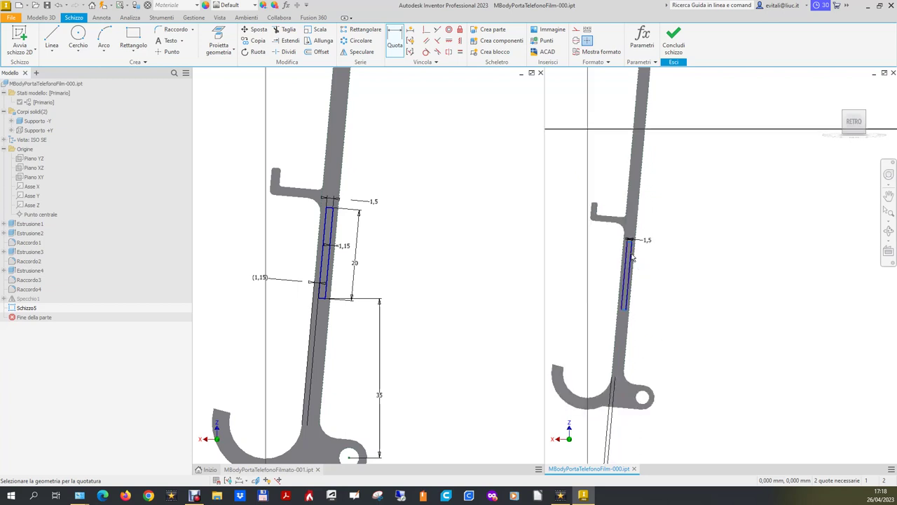
scroll(626, 272, "down", 2)
key("Escape")
Select the thin line and its 1,15 dimension to inspect them, then clear the selection
left_click(612, 398)
left_click(597, 260)
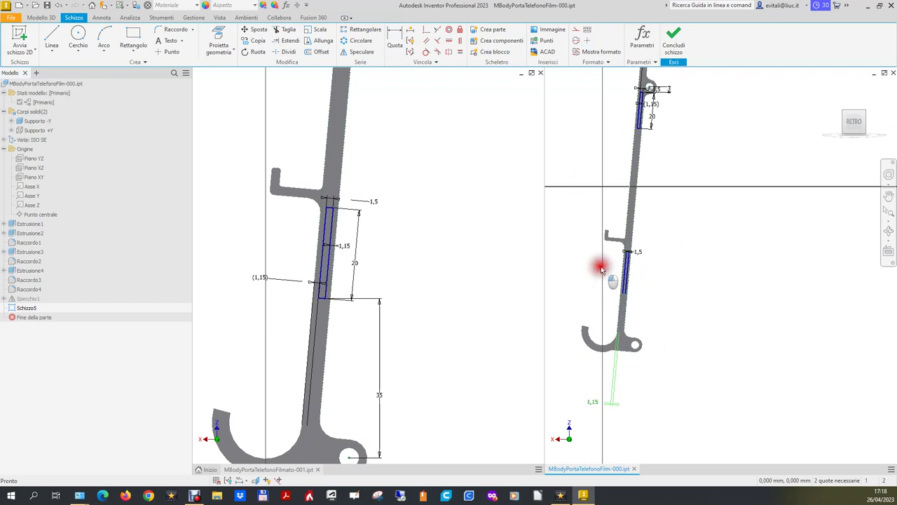
left_click(596, 398)
left_click(594, 273)
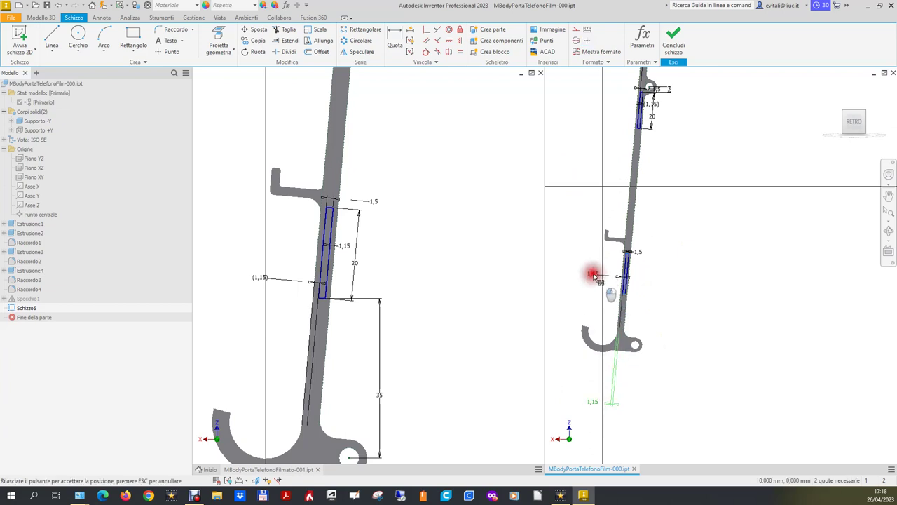
scroll(638, 271, "up", 4)
key("Escape")
Add a 1,15 offset dimension on the slot's right edge, accepted as a driven reference
left_click(395, 39)
left_click(609, 258)
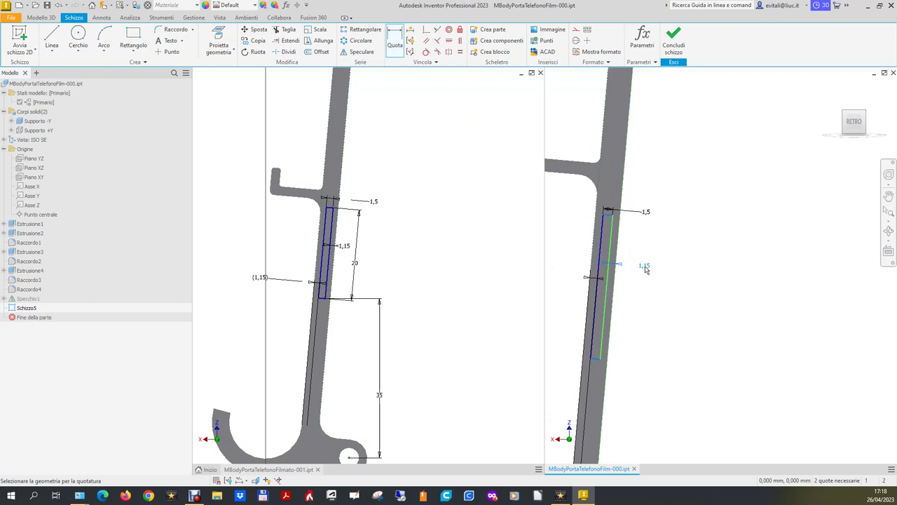
left_click(646, 270)
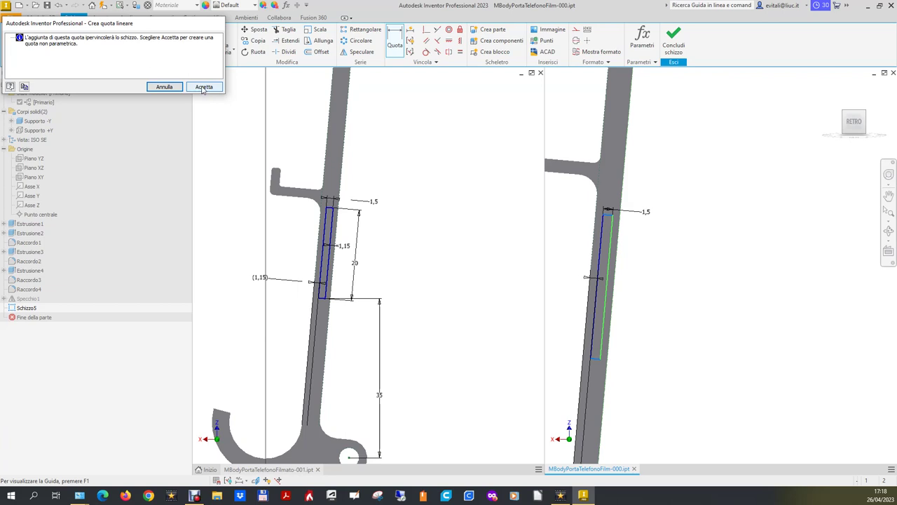
left_click(203, 88)
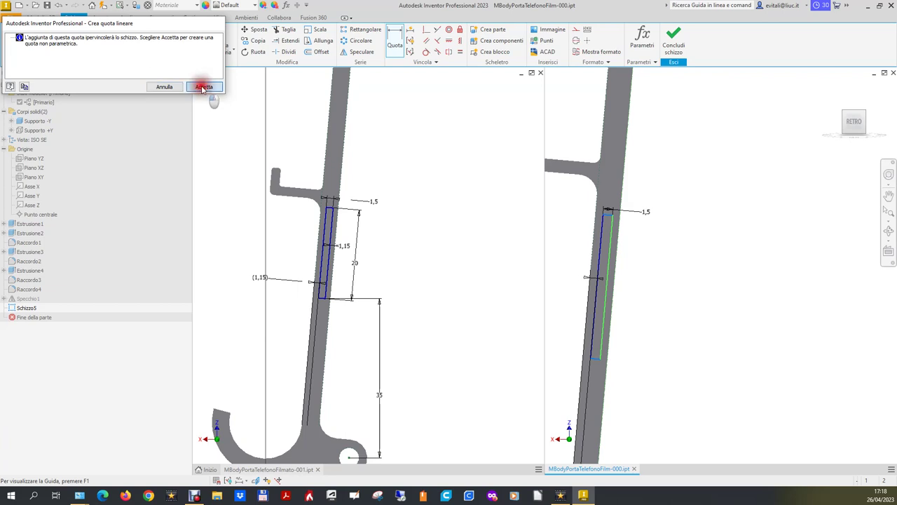
scroll(671, 357, "down", 2)
scroll(648, 333, "down", 2)
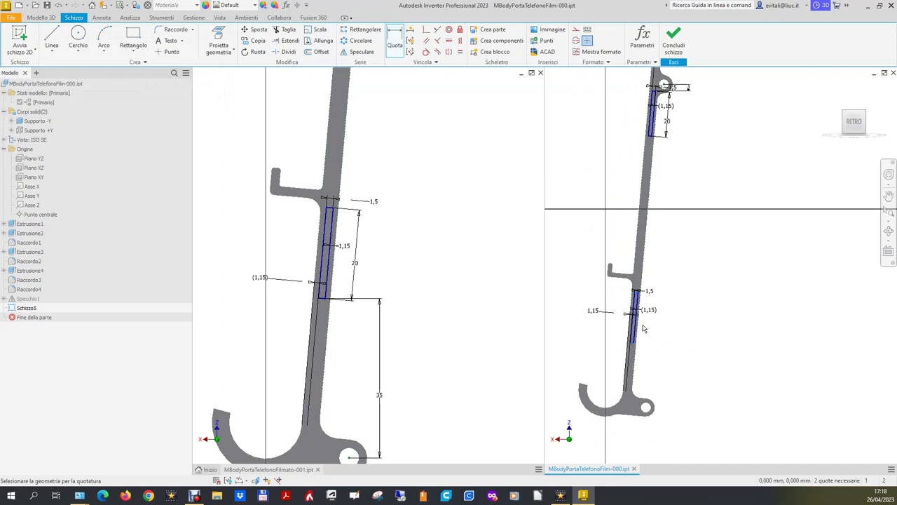
Dimension the lower slot's length to 20 mm
scroll(652, 317, "up", 3)
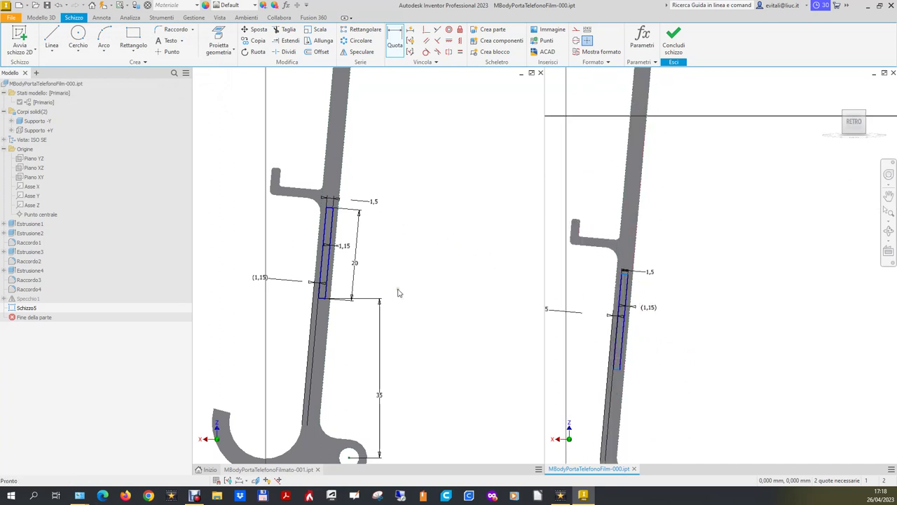
scroll(323, 300, "up", 3)
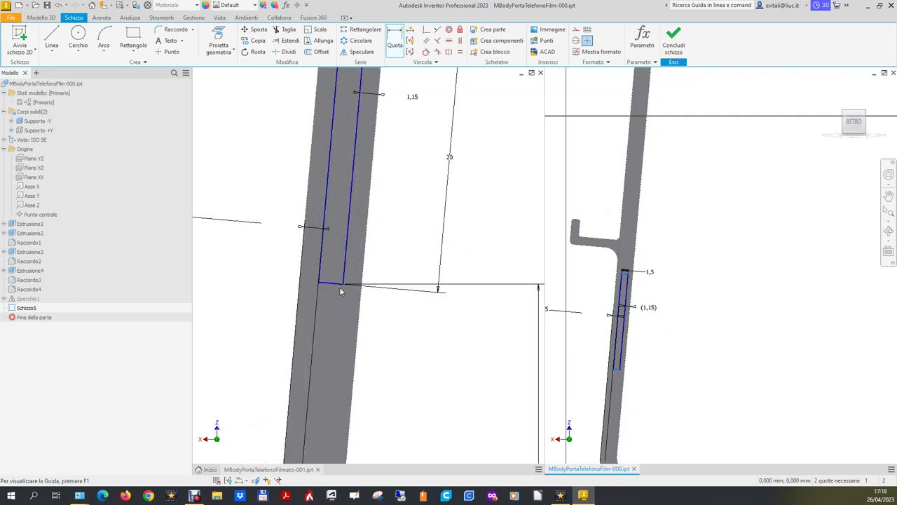
scroll(341, 292, "down", 1)
scroll(344, 280, "down", 1)
scroll(347, 273, "down", 1)
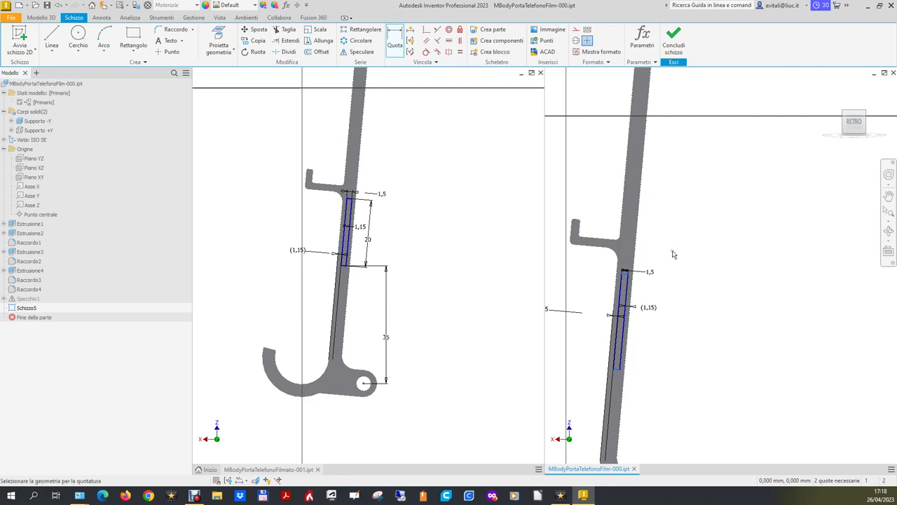
left_click(400, 44)
left_click(624, 328)
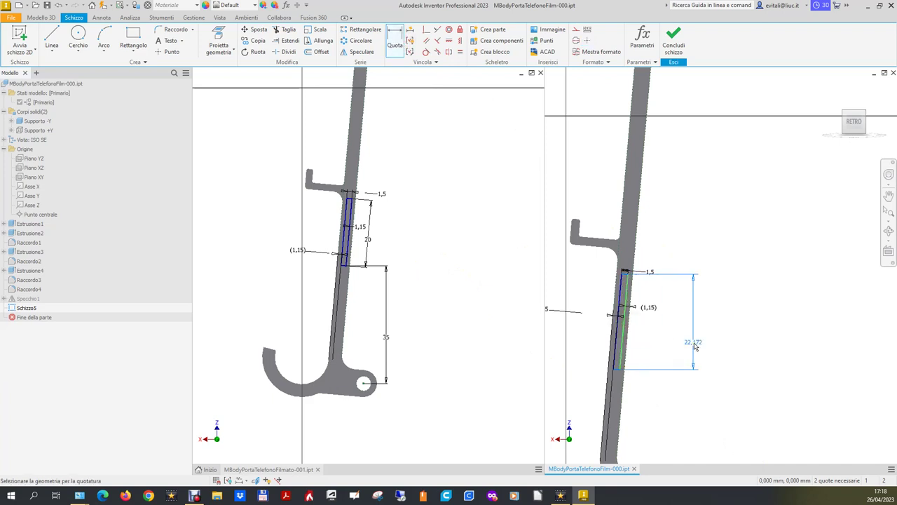
right_click(701, 350)
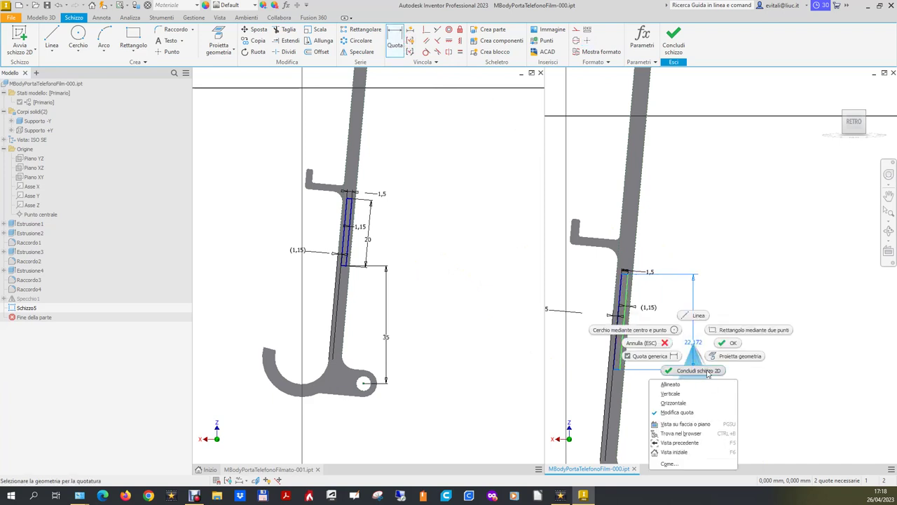
key("Escape")
left_click(671, 331)
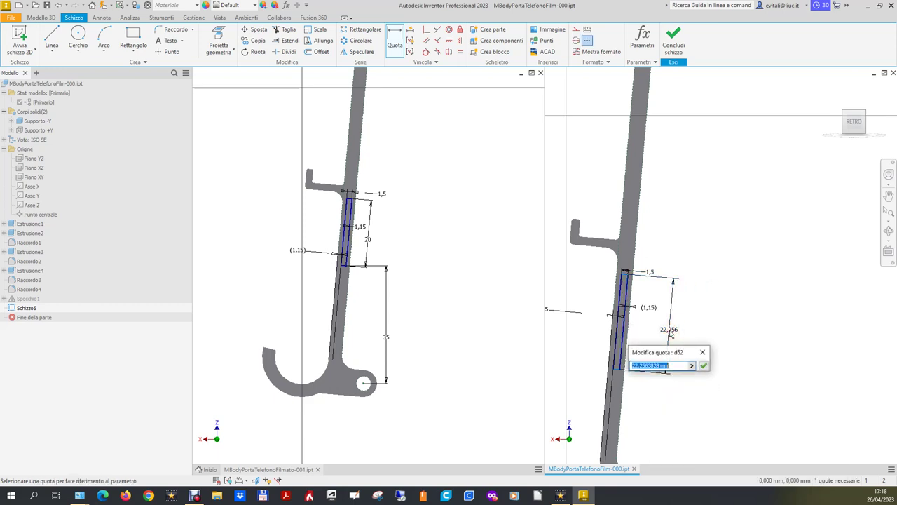
type("20")
key("Return")
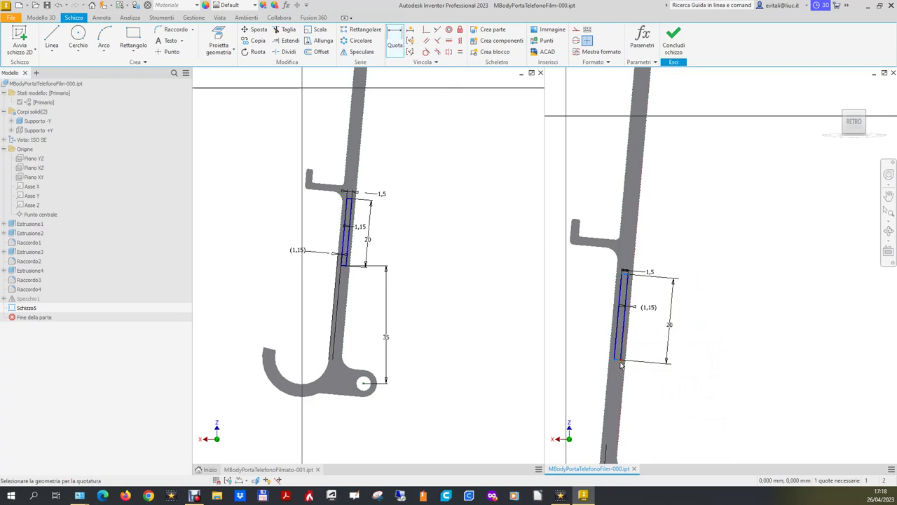
Dimension the slot end 35 mm from the hole circle and finish the sketch
scroll(659, 357, "up", 3)
scroll(657, 406, "down", 3)
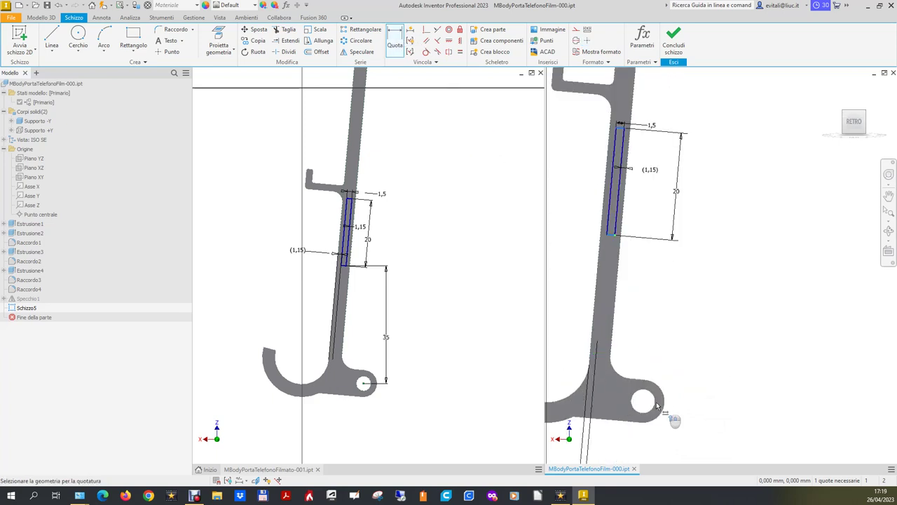
left_click(653, 400)
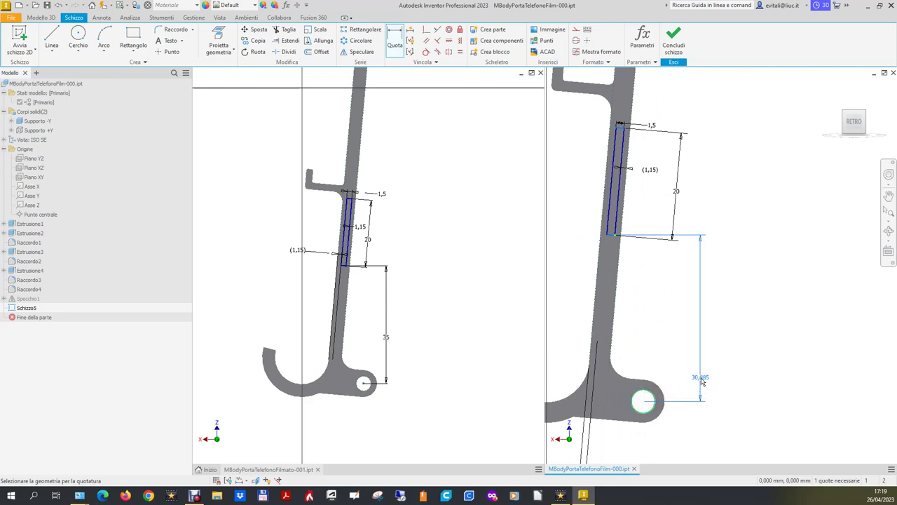
left_click(704, 377)
type("35")
key("Return")
scroll(705, 383, "down", 2)
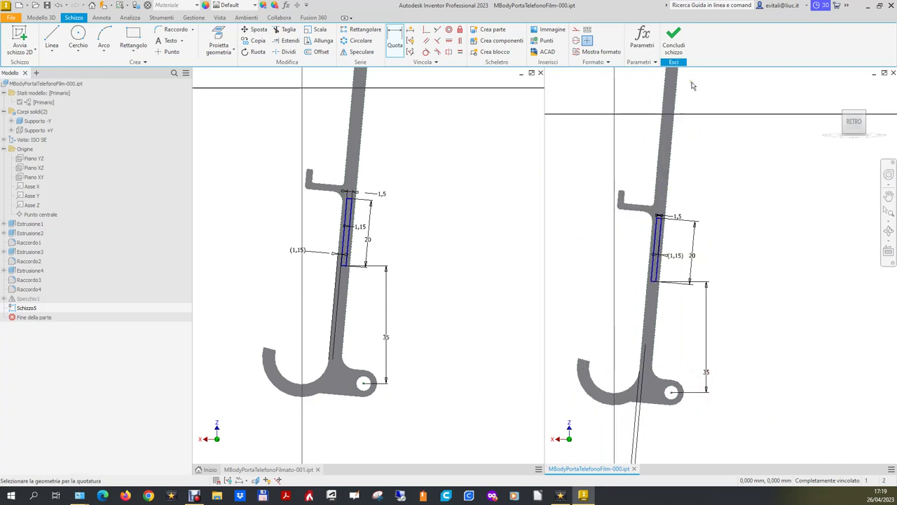
left_click(669, 40)
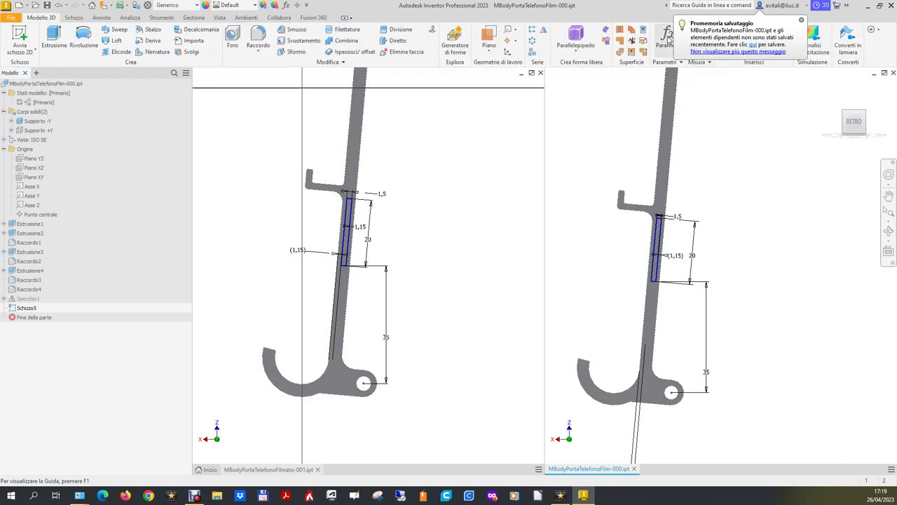
Show the working part and reference model in 3D and exit the reference sketch
left_click(830, 87)
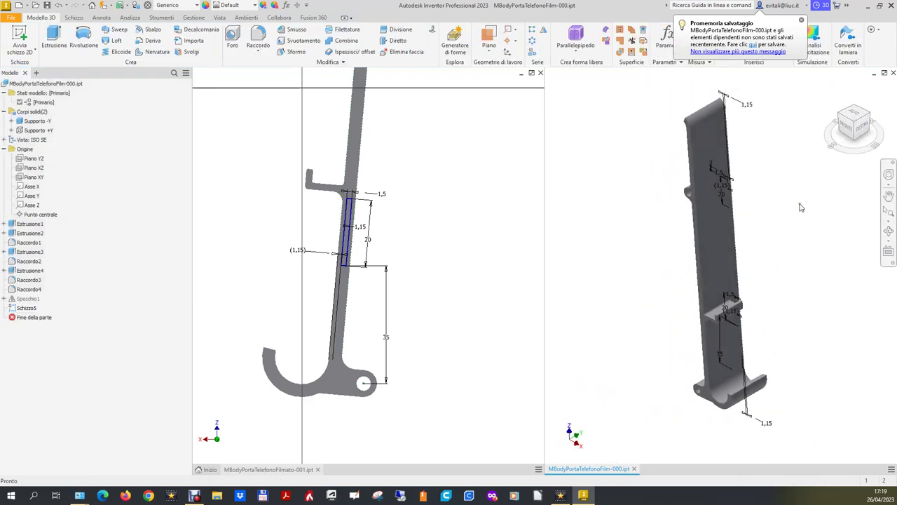
left_click(869, 116)
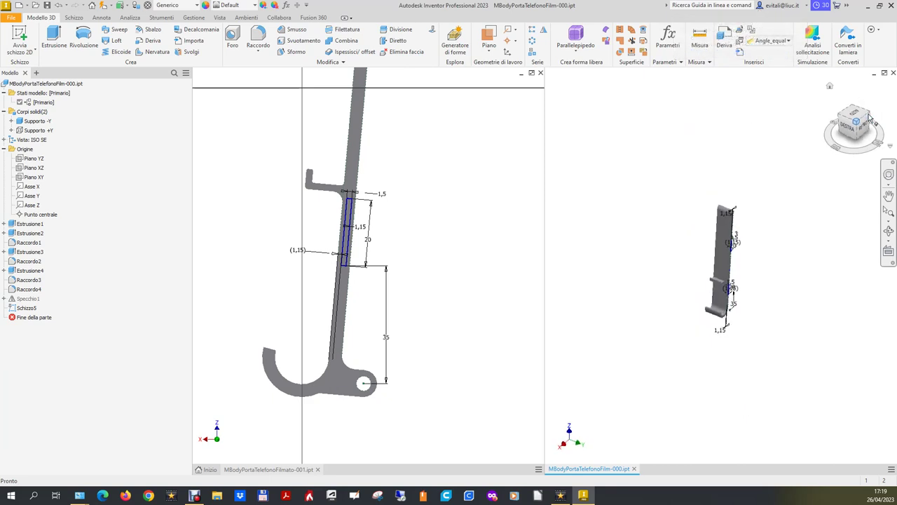
scroll(740, 242, "up", 3)
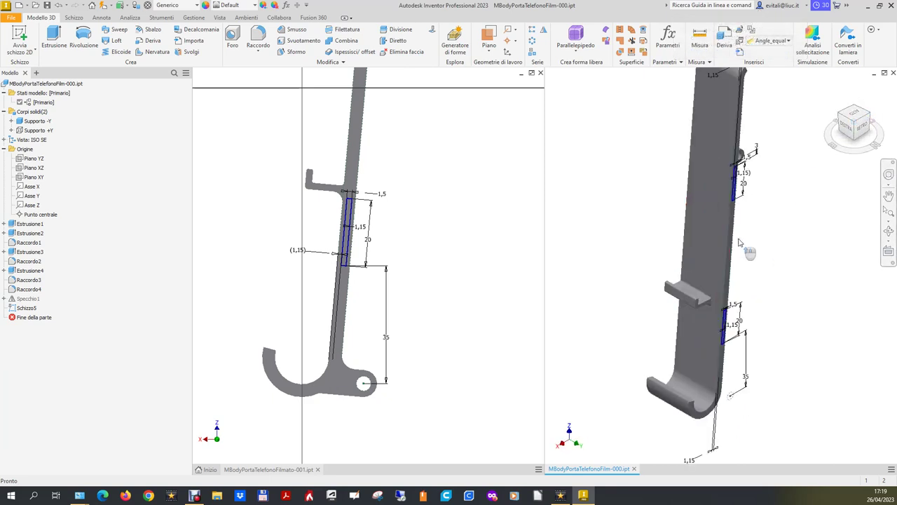
left_click(497, 200)
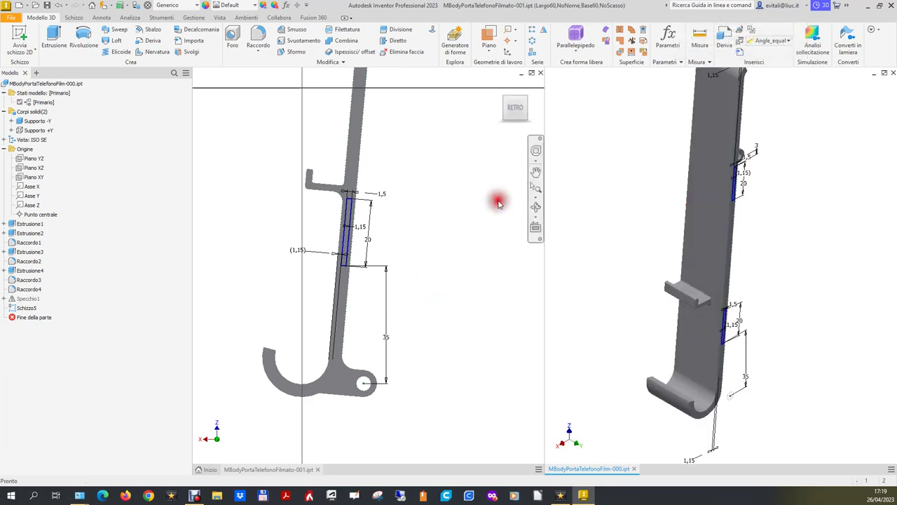
left_click(501, 86)
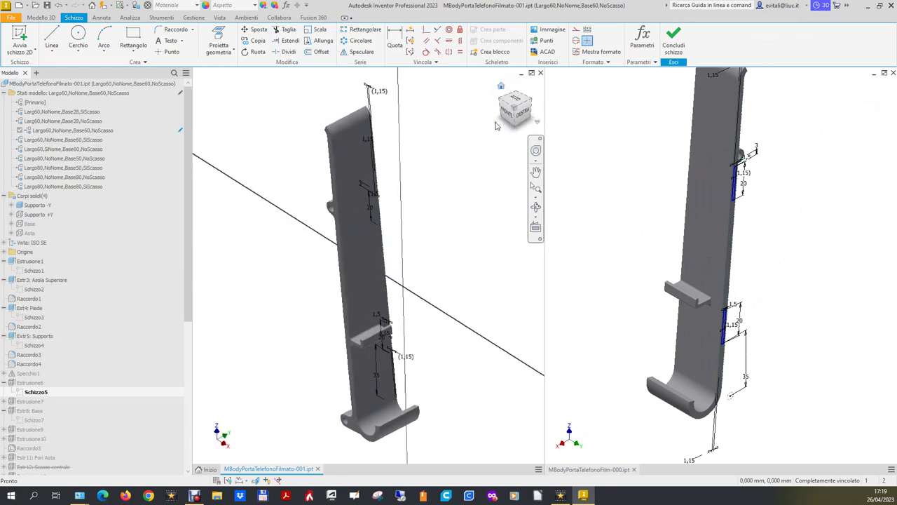
left_click(674, 41)
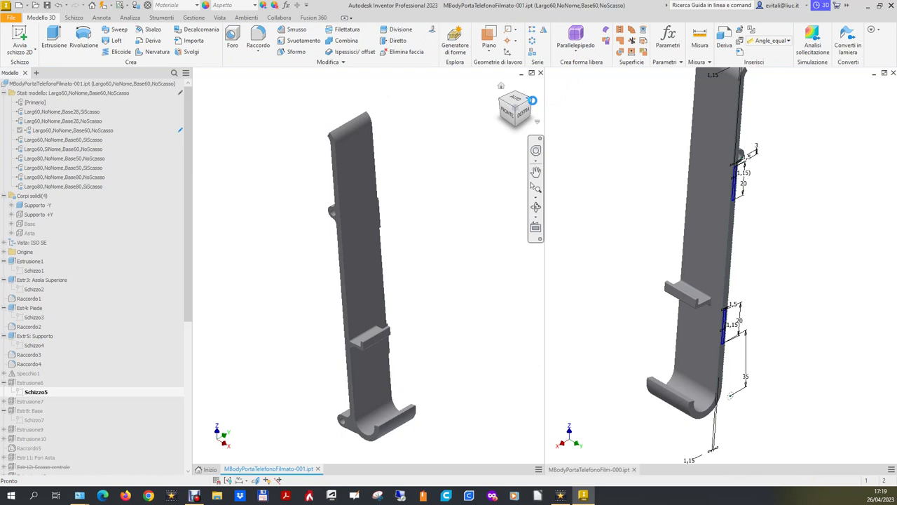
Inspect the reference Estrusione6 rib settings, then return to the working part
right_click(38, 385)
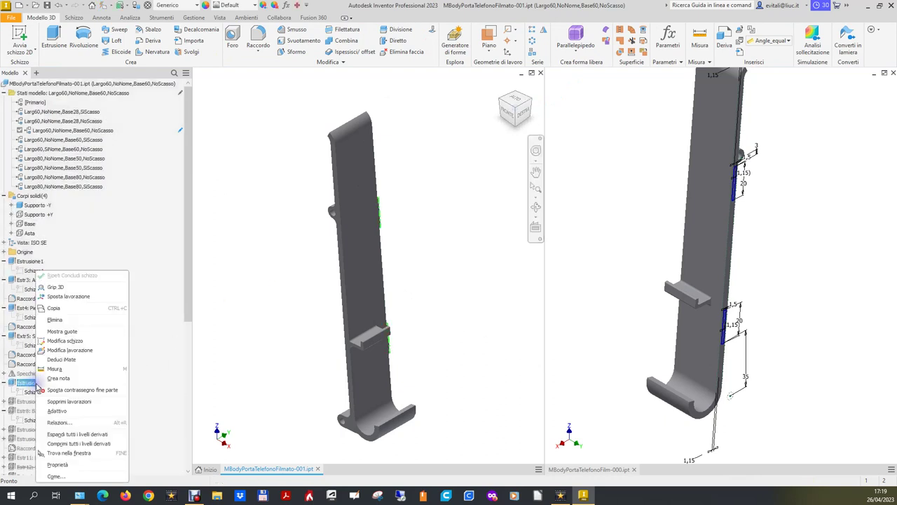
left_click(66, 350)
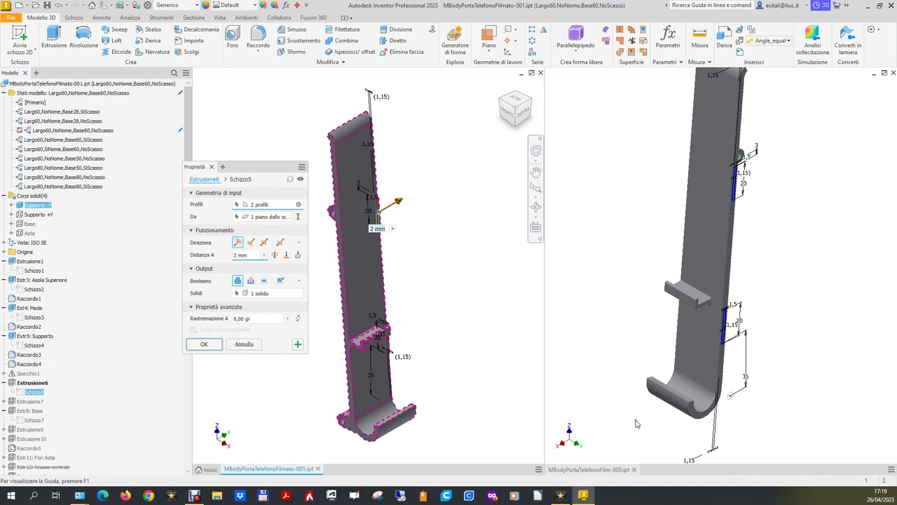
key("Escape")
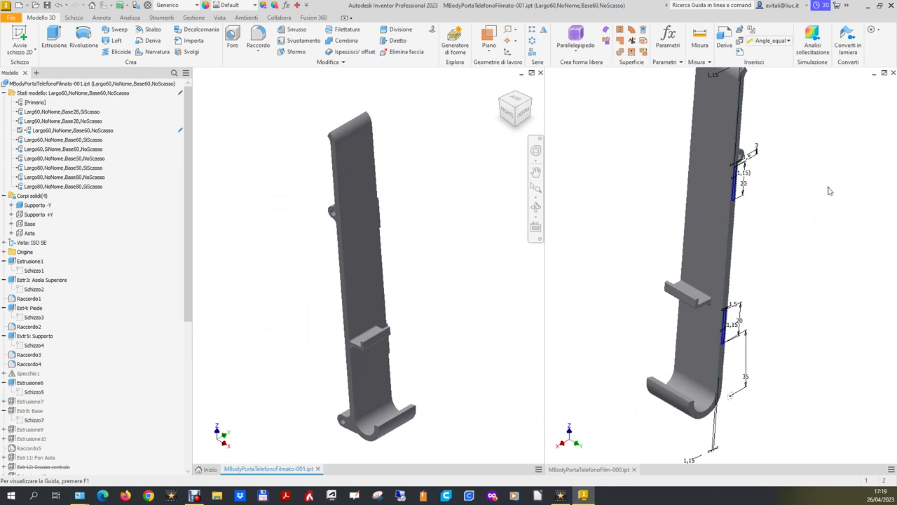
left_click(770, 162)
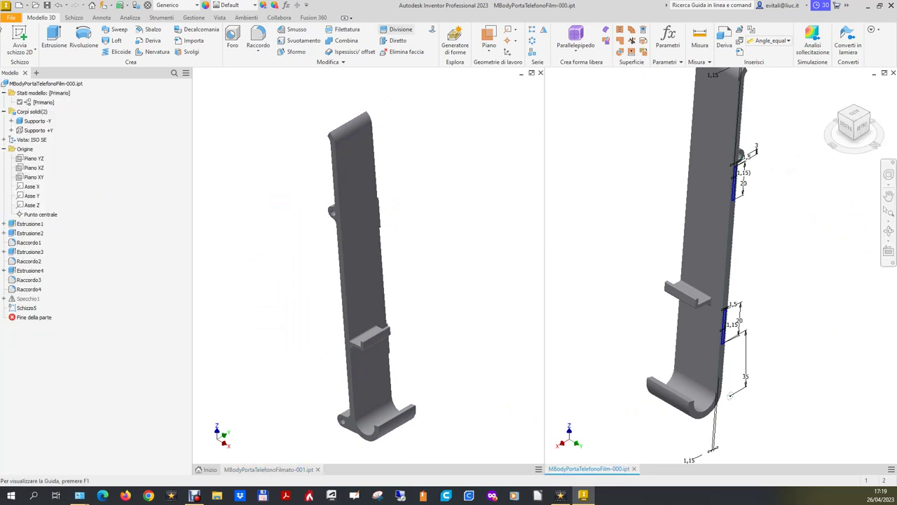
left_click(44, 39)
Select the upper and lower slot profiles and extrude them 2 mm as Estrusione5
scroll(724, 175, "down", 5)
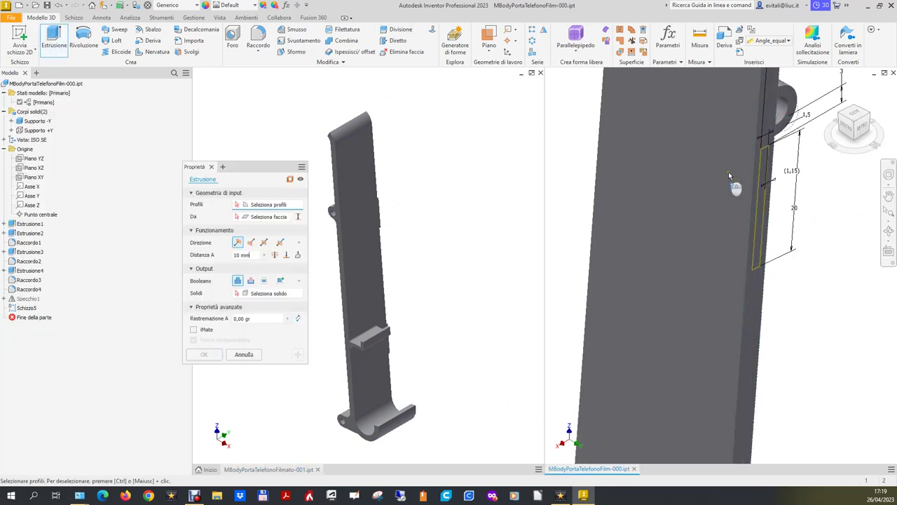
left_click(764, 195)
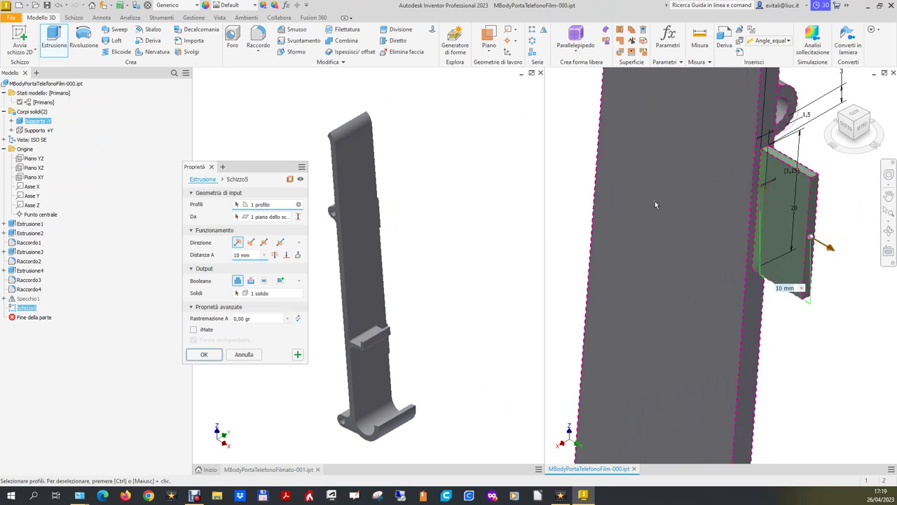
scroll(650, 246, "up", 2)
scroll(659, 295, "up", 2)
scroll(662, 310, "up", 2)
scroll(666, 337, "down", 5)
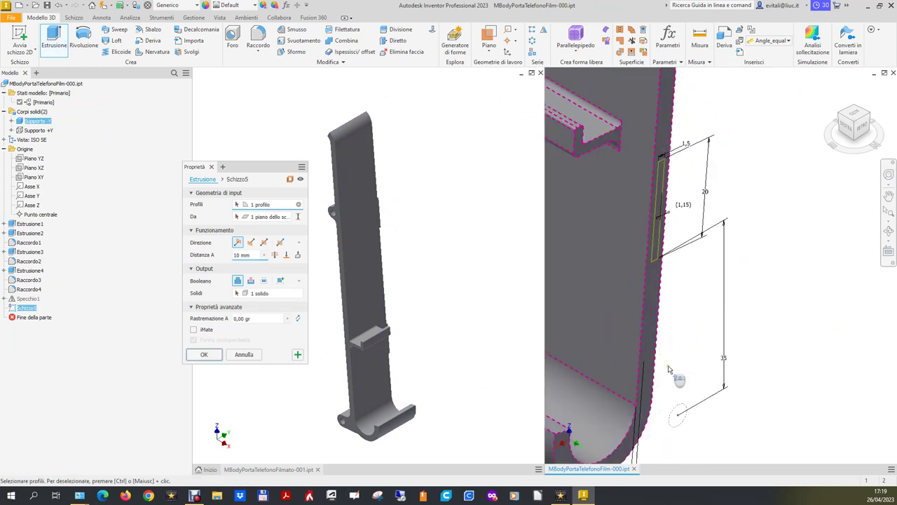
left_click(660, 245)
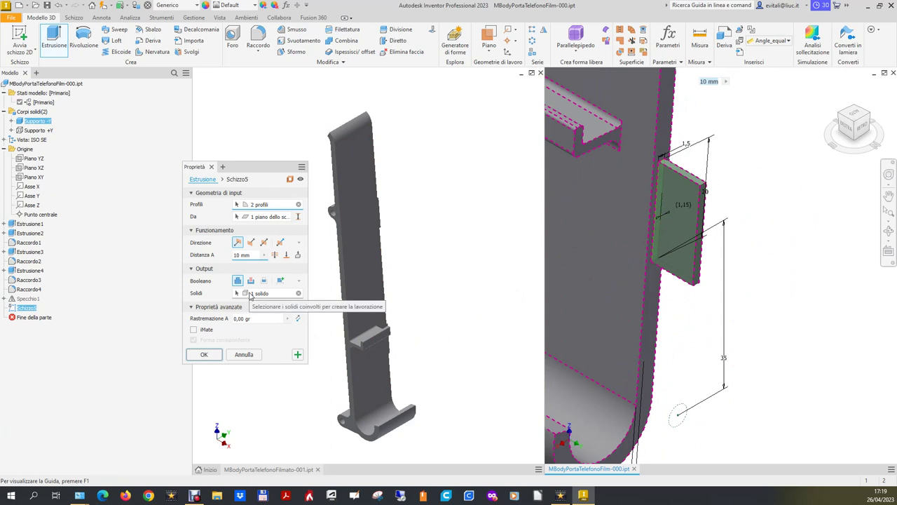
left_click(220, 259)
type("2")
left_click(215, 358)
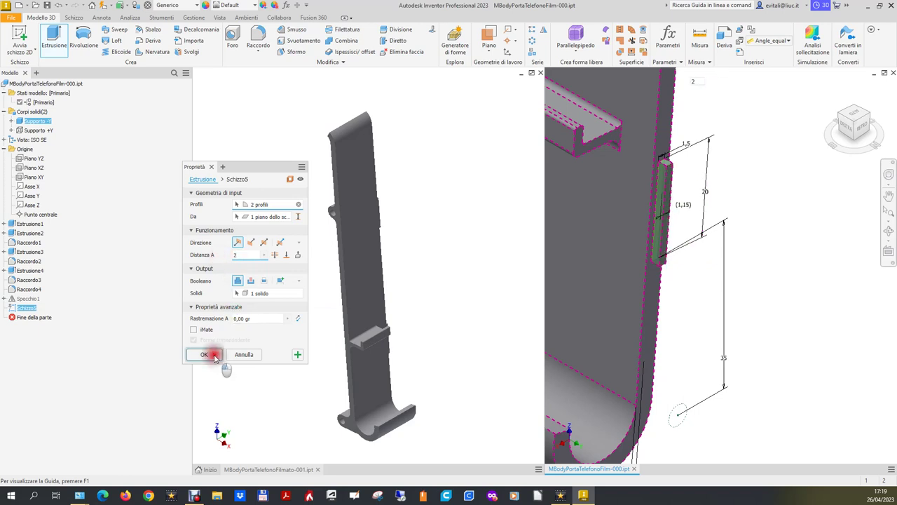
double_click(775, 270)
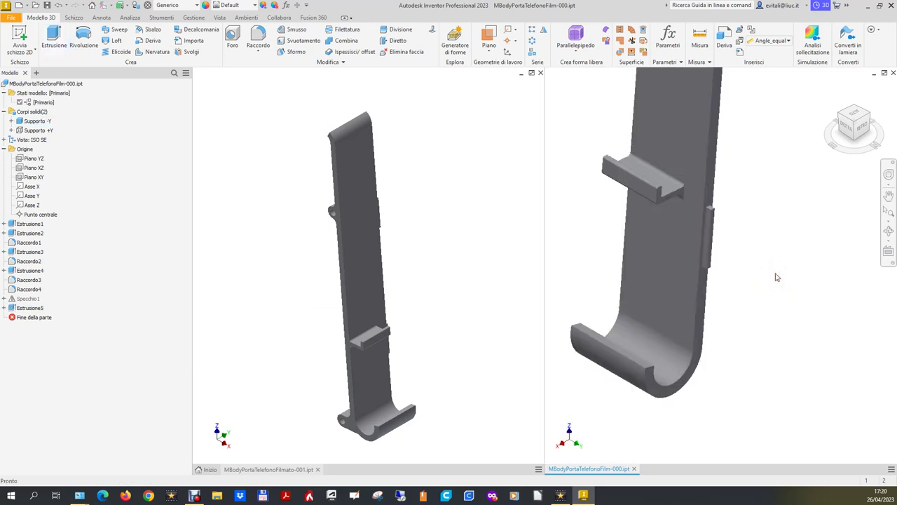